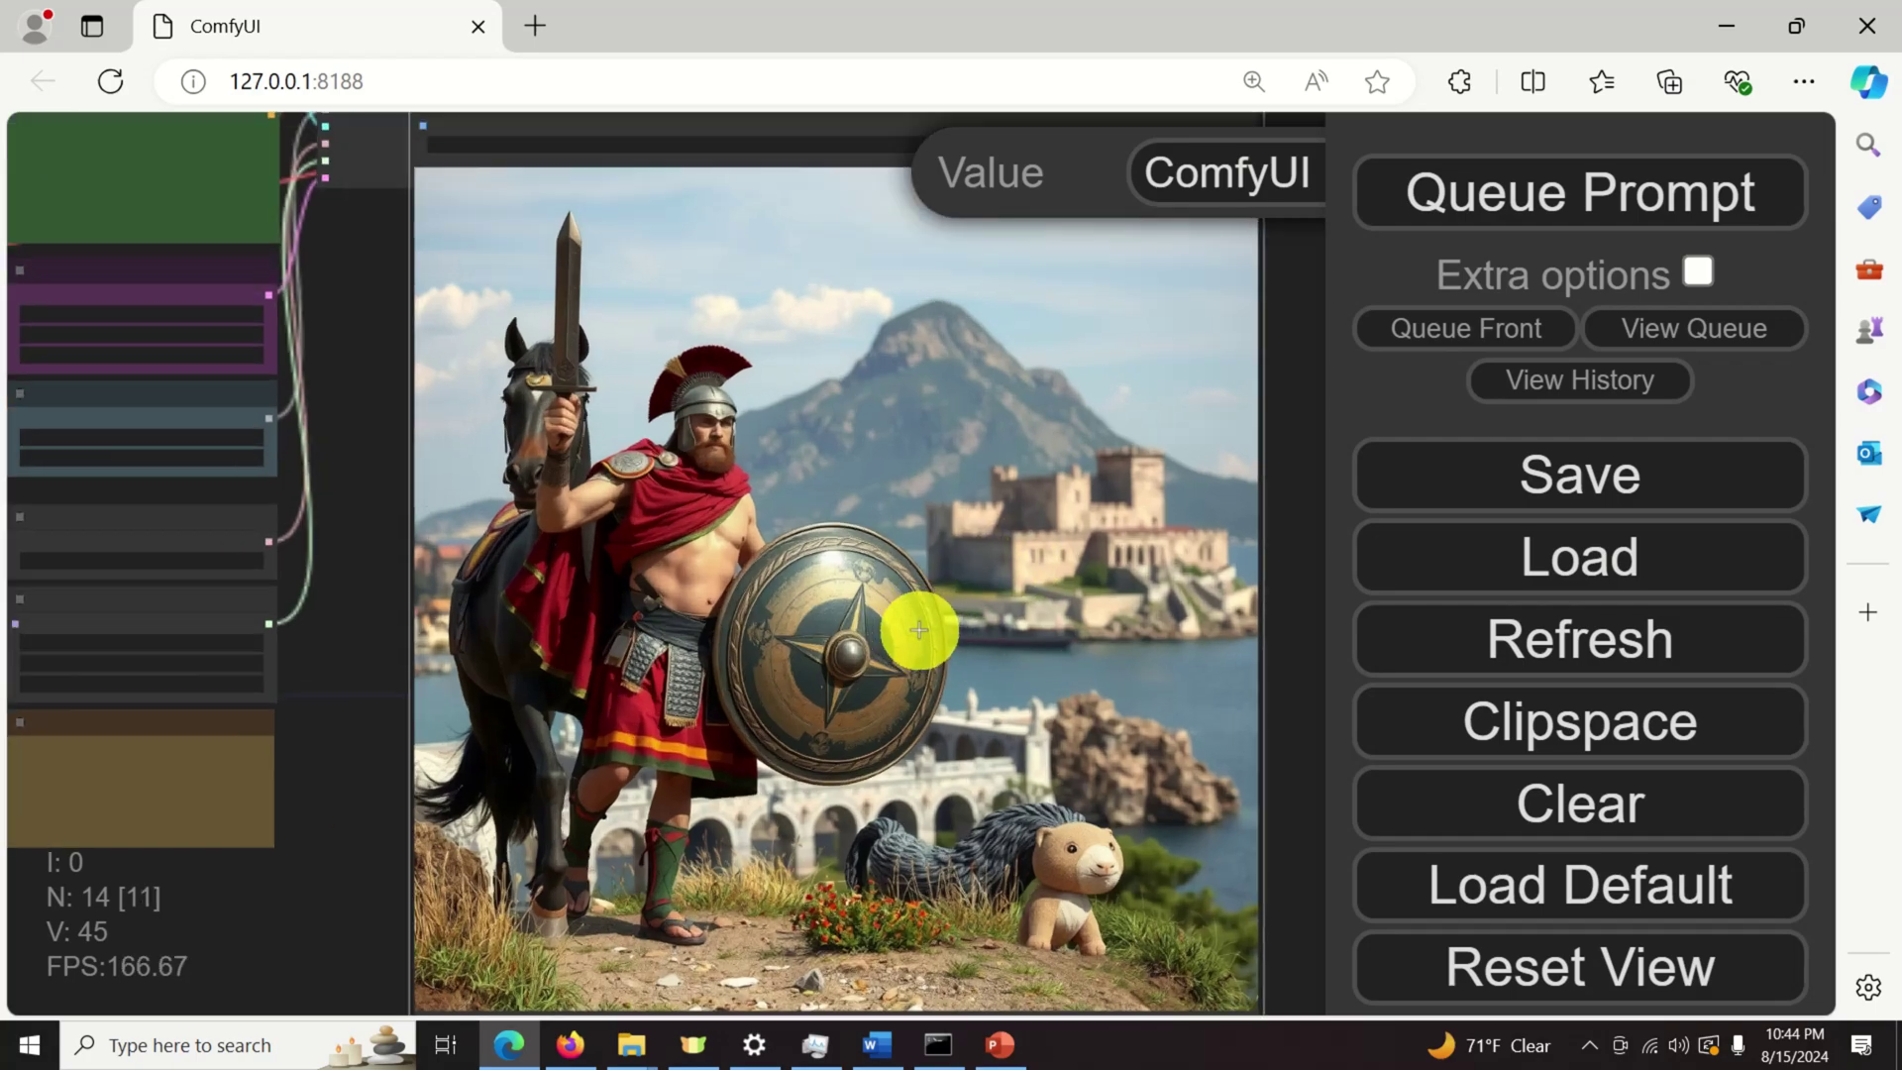
Examine the generated Greek warrior image in the workflow's output node, from close up and as a whole.
scroll(914, 631, down, 5)
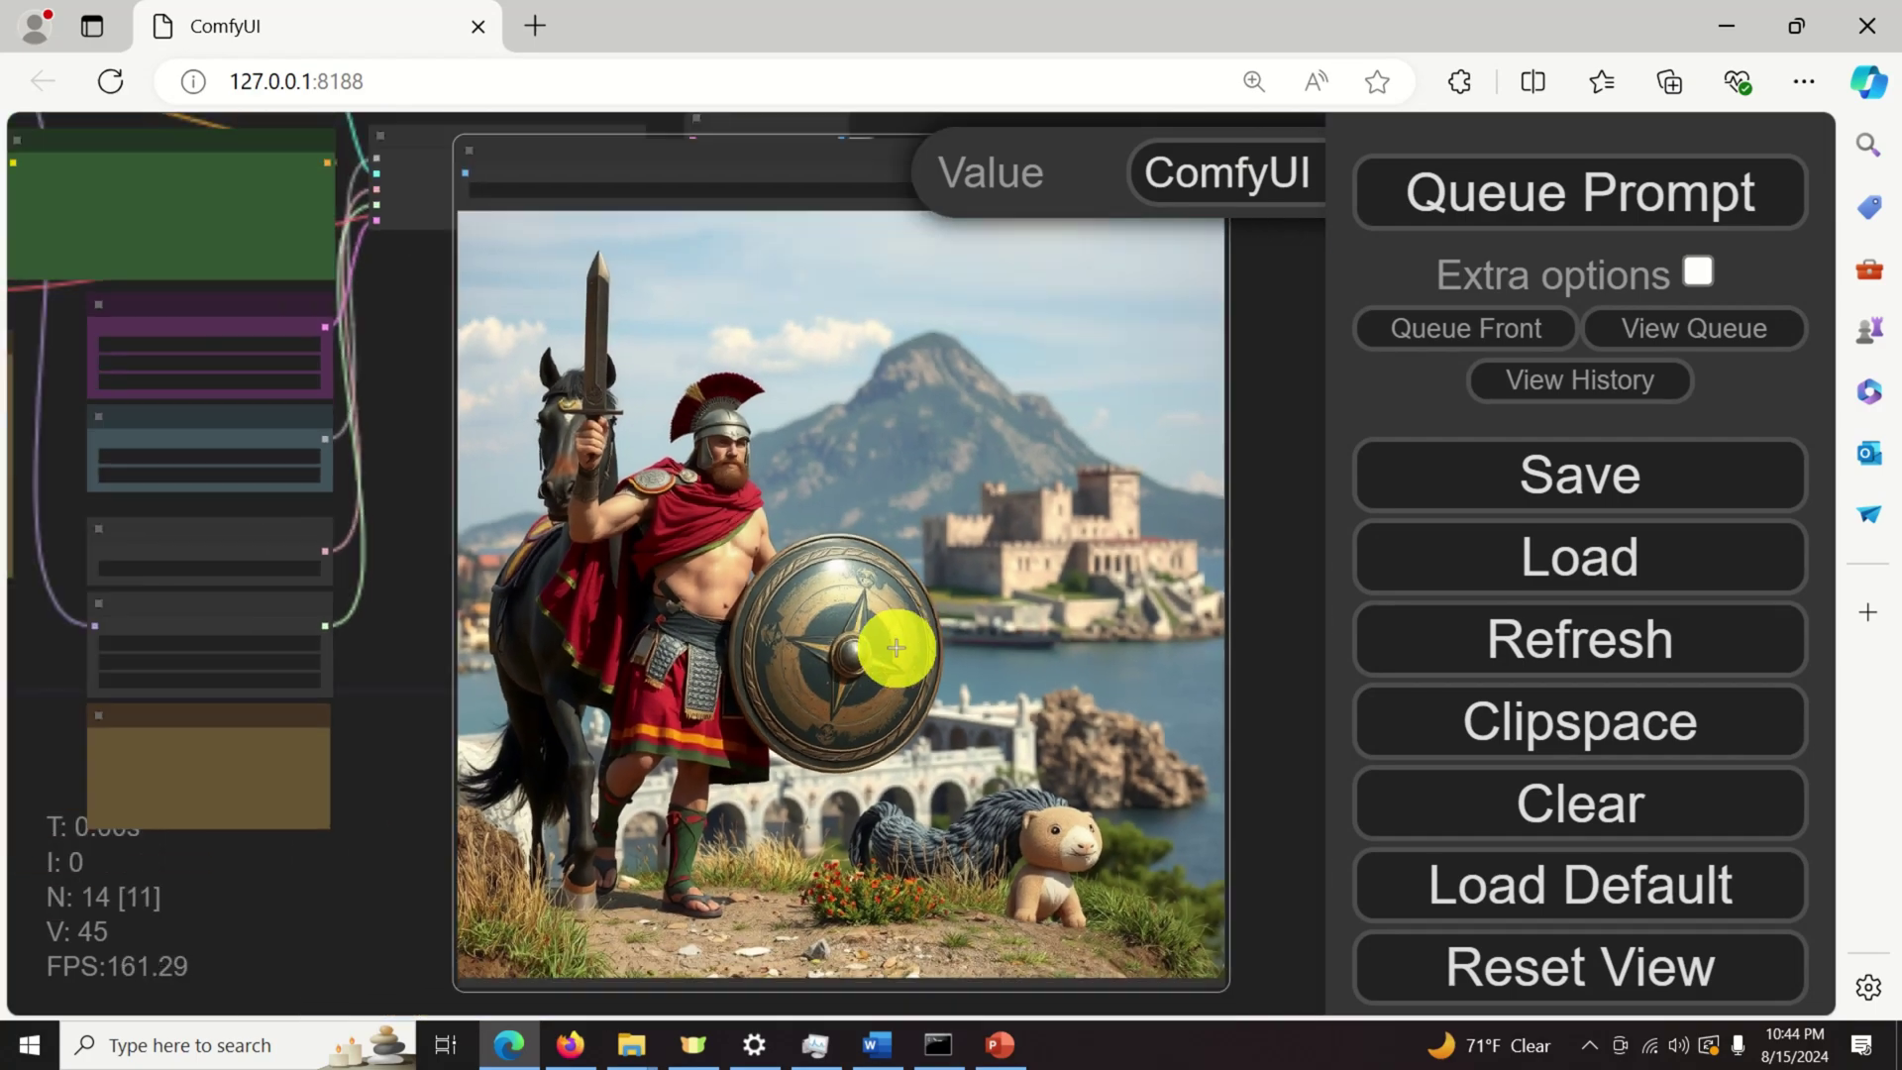
scroll(894, 473, up, 3)
scroll(894, 473, up, 5)
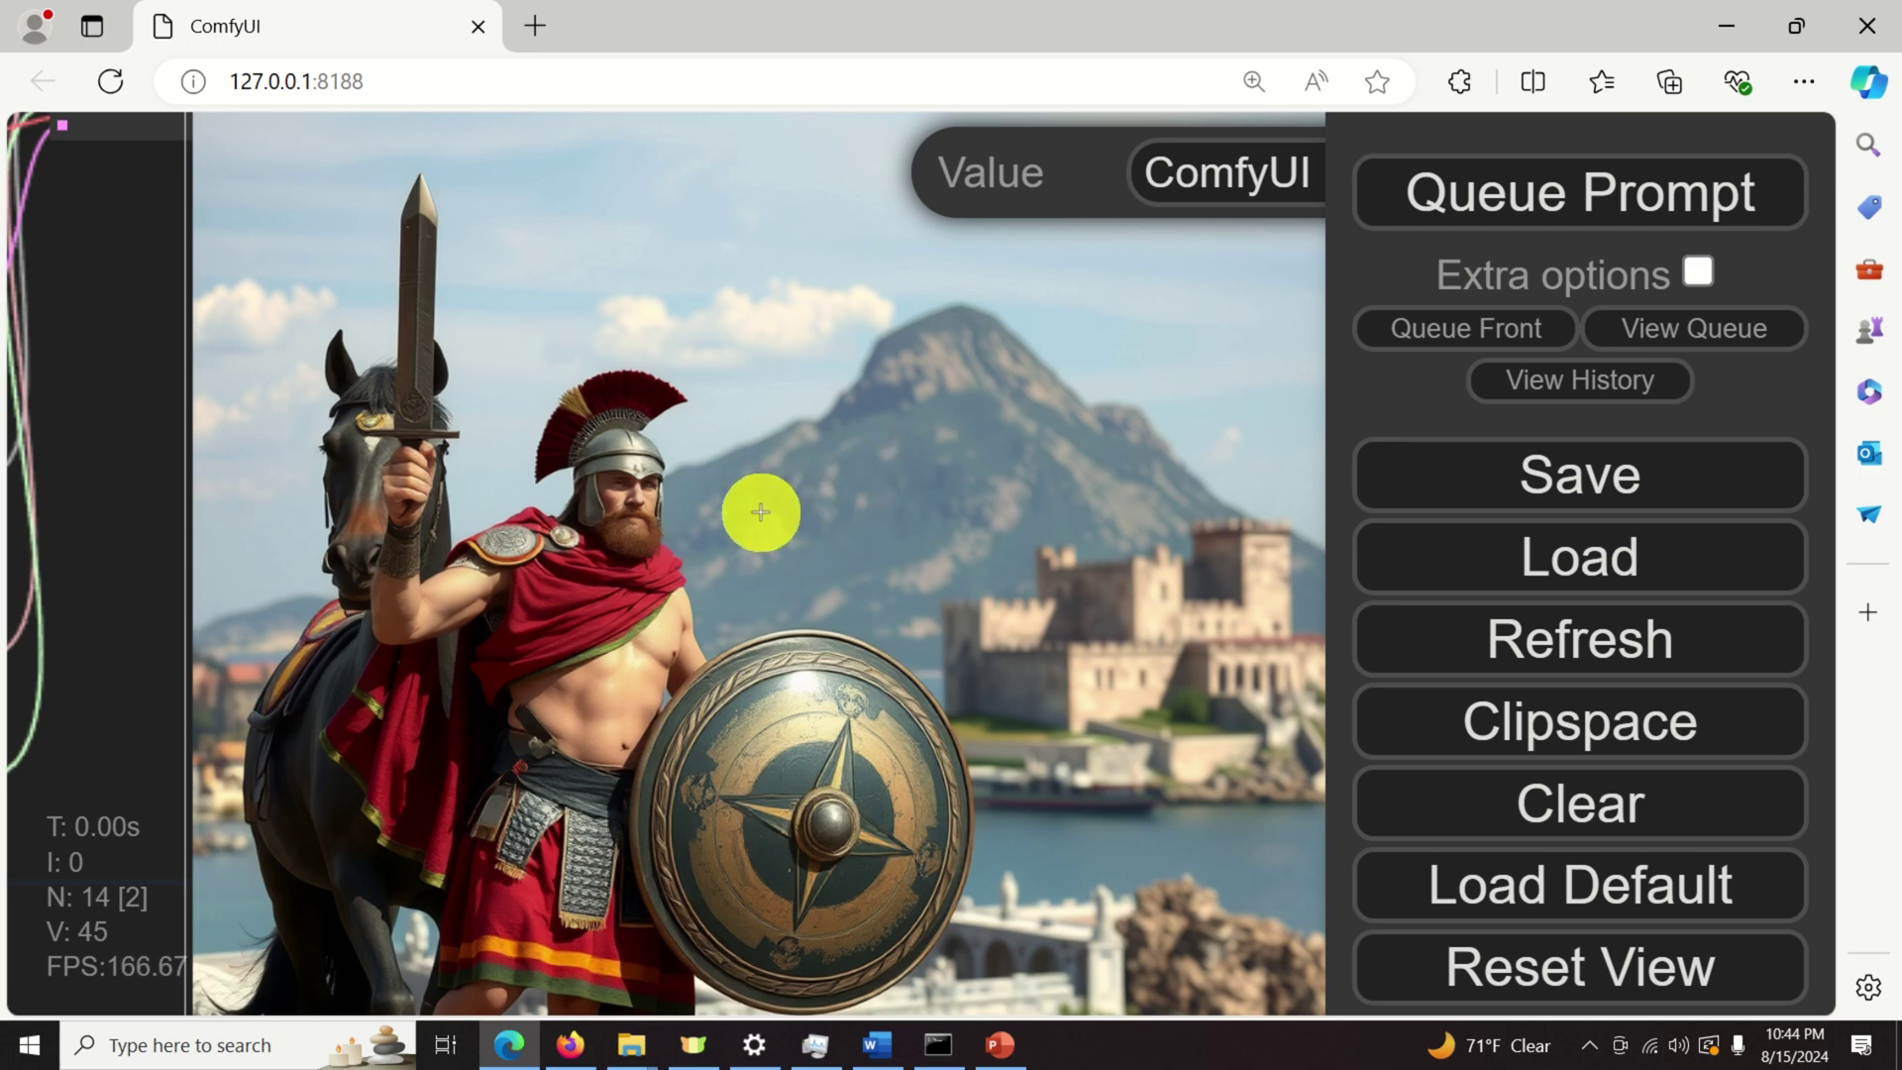
scroll(699, 540, down, 2)
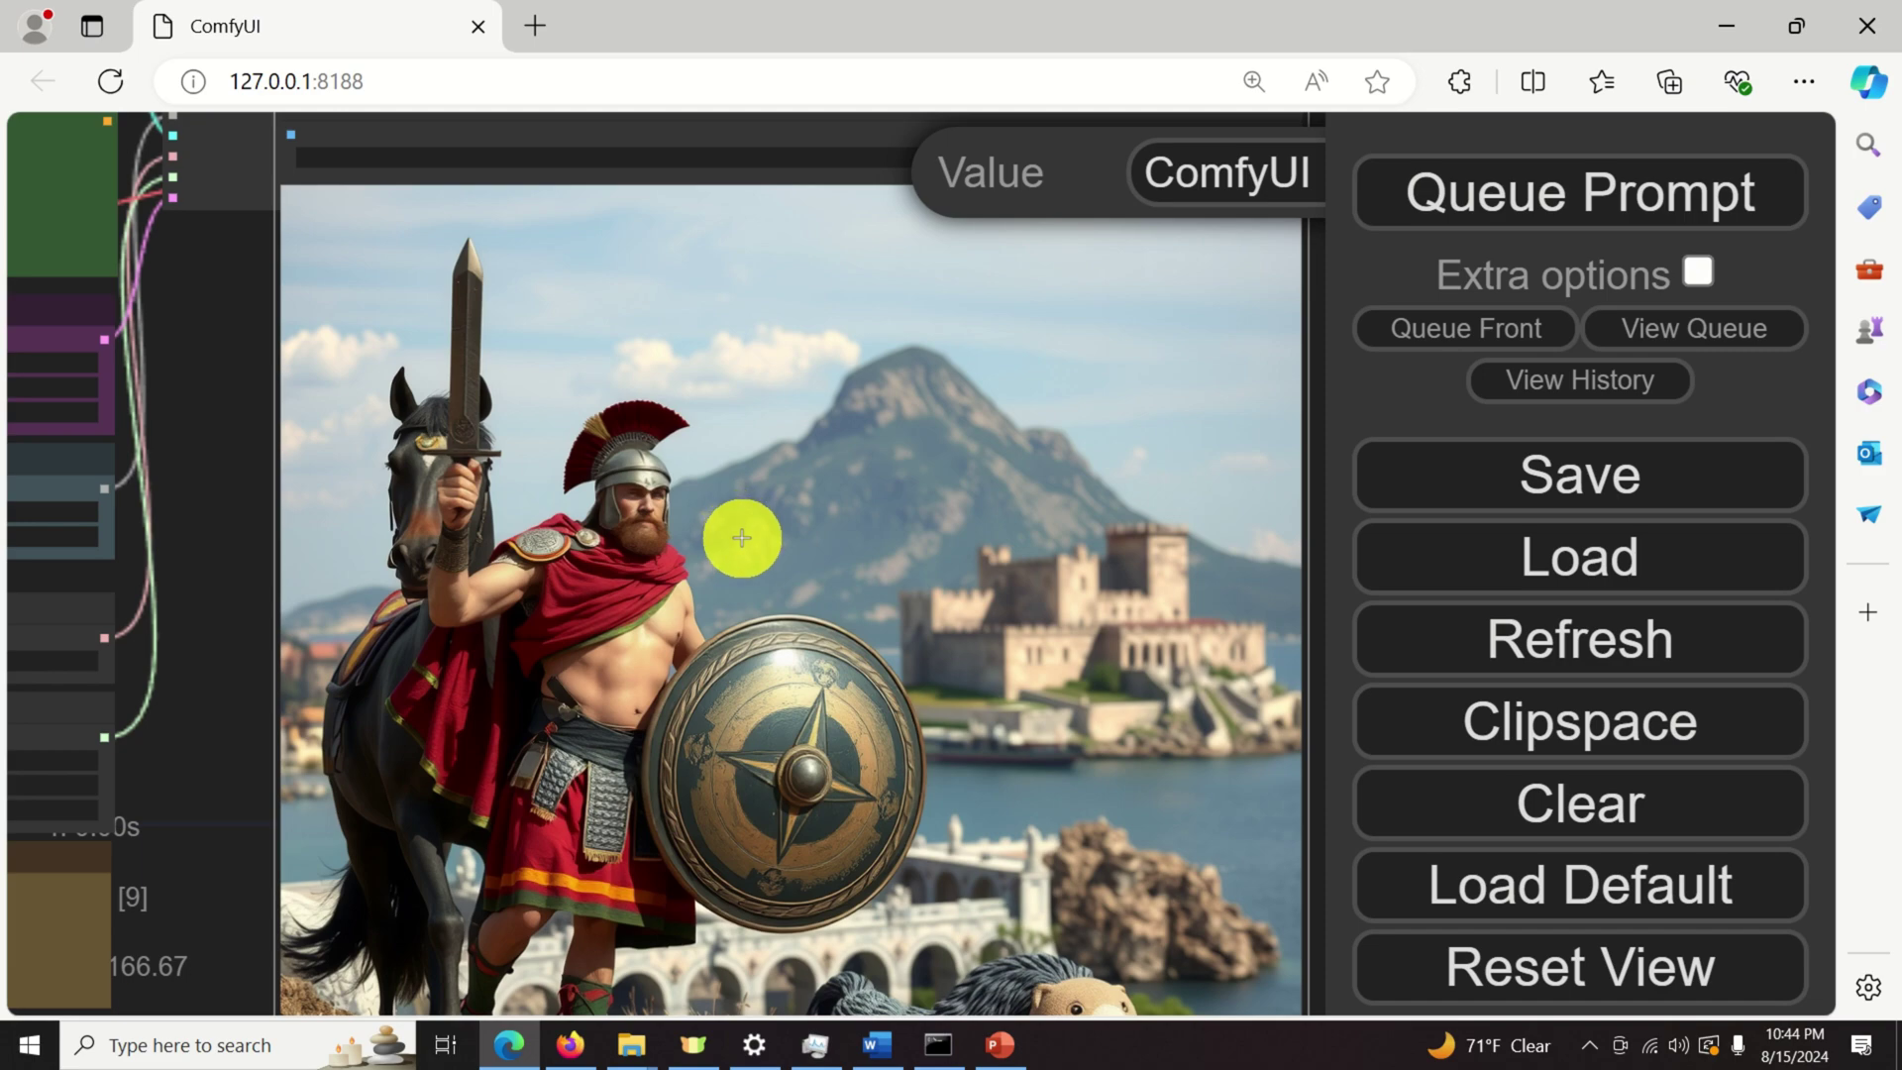
scroll(744, 538, down, 1)
scroll(744, 538, down, 3)
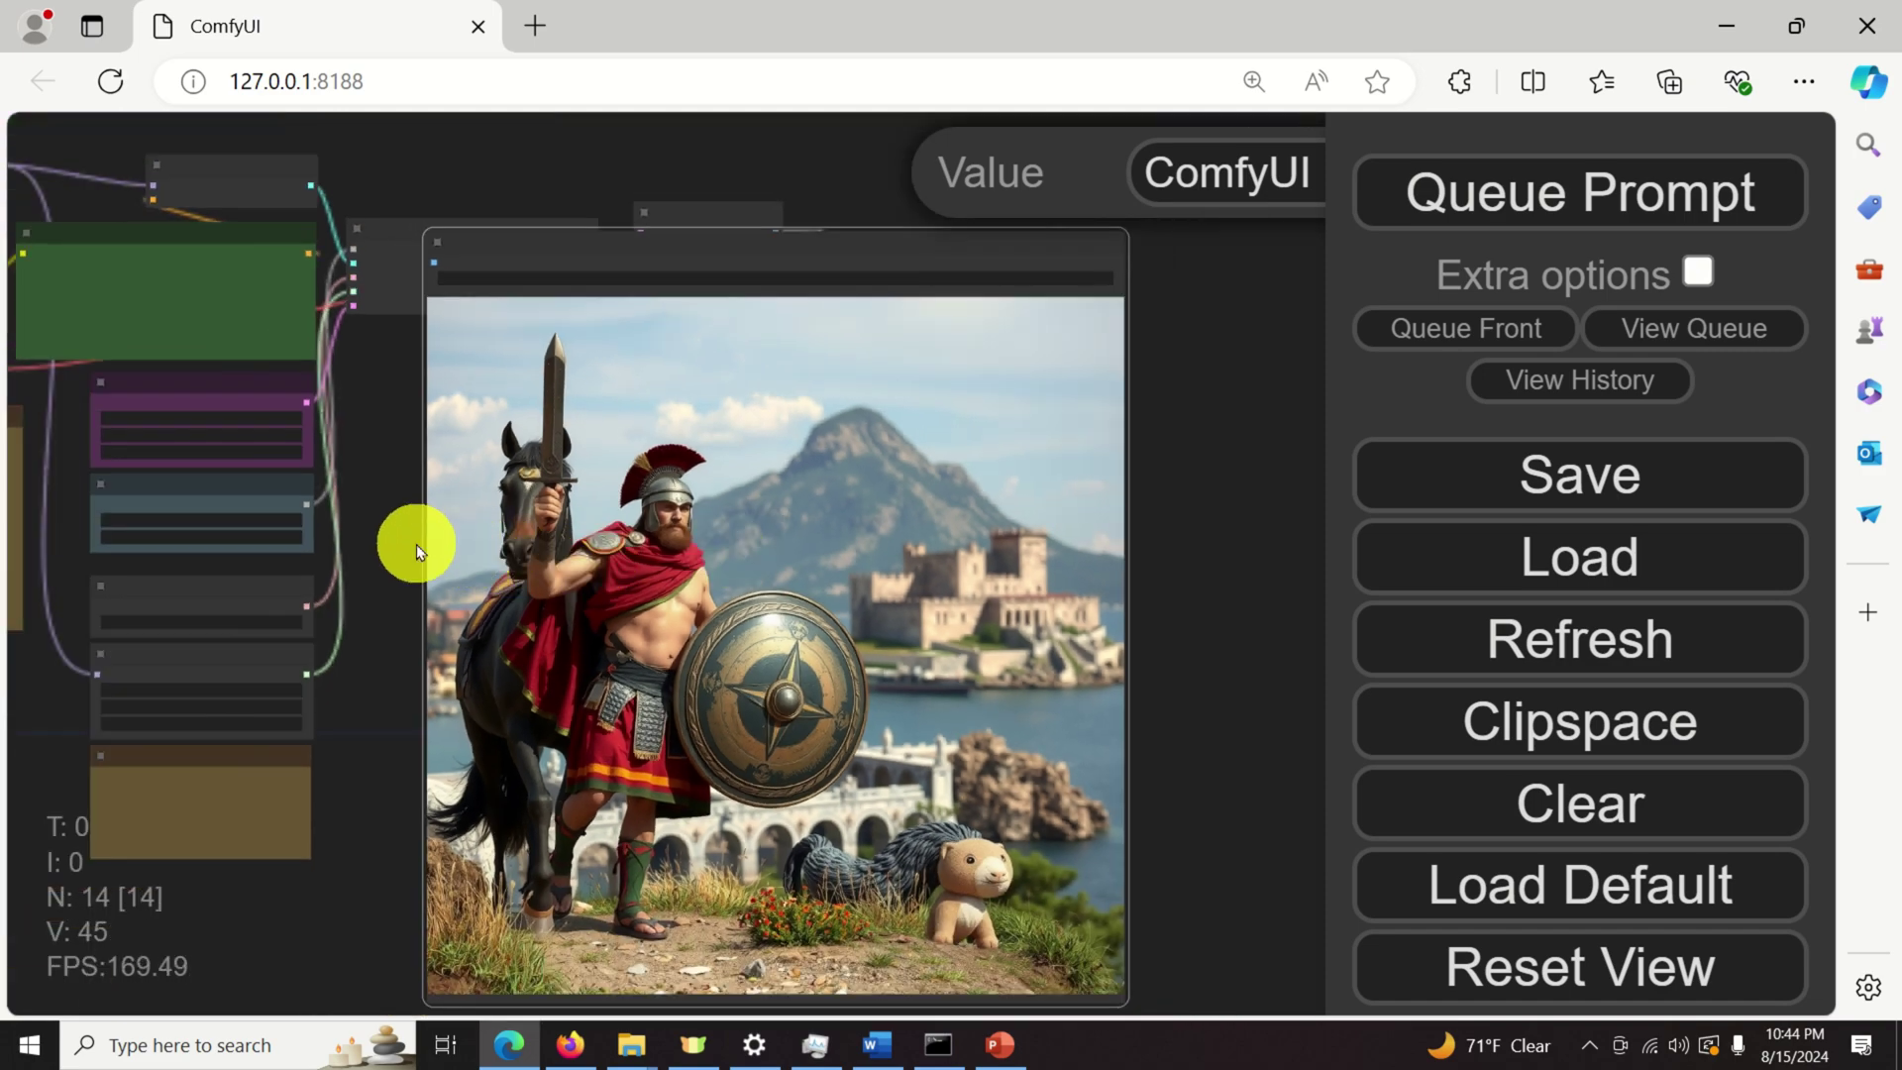
Examine the Flux workflow's nodes, including the text prompt, latent image size, random noise, CLIP loader and VAE settings.
drag(401, 544, 729, 533)
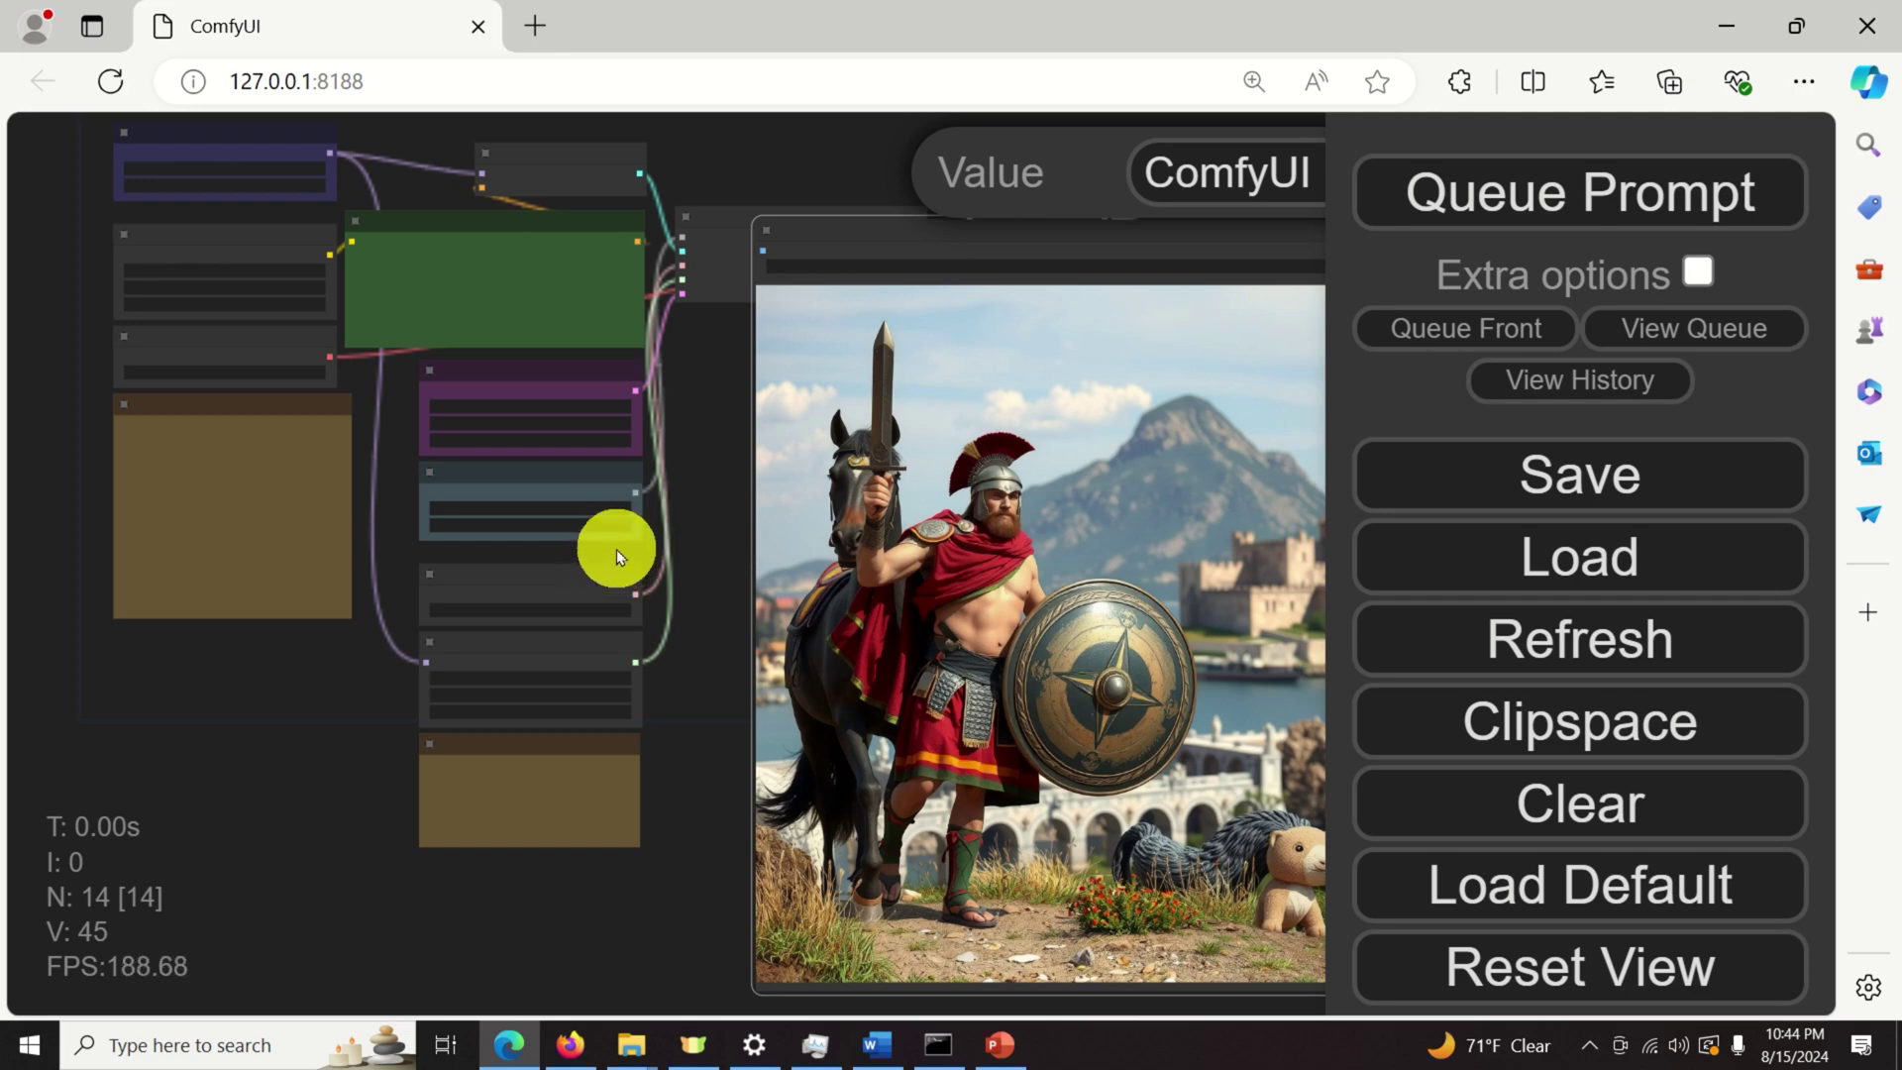
scroll(614, 545, up, 3)
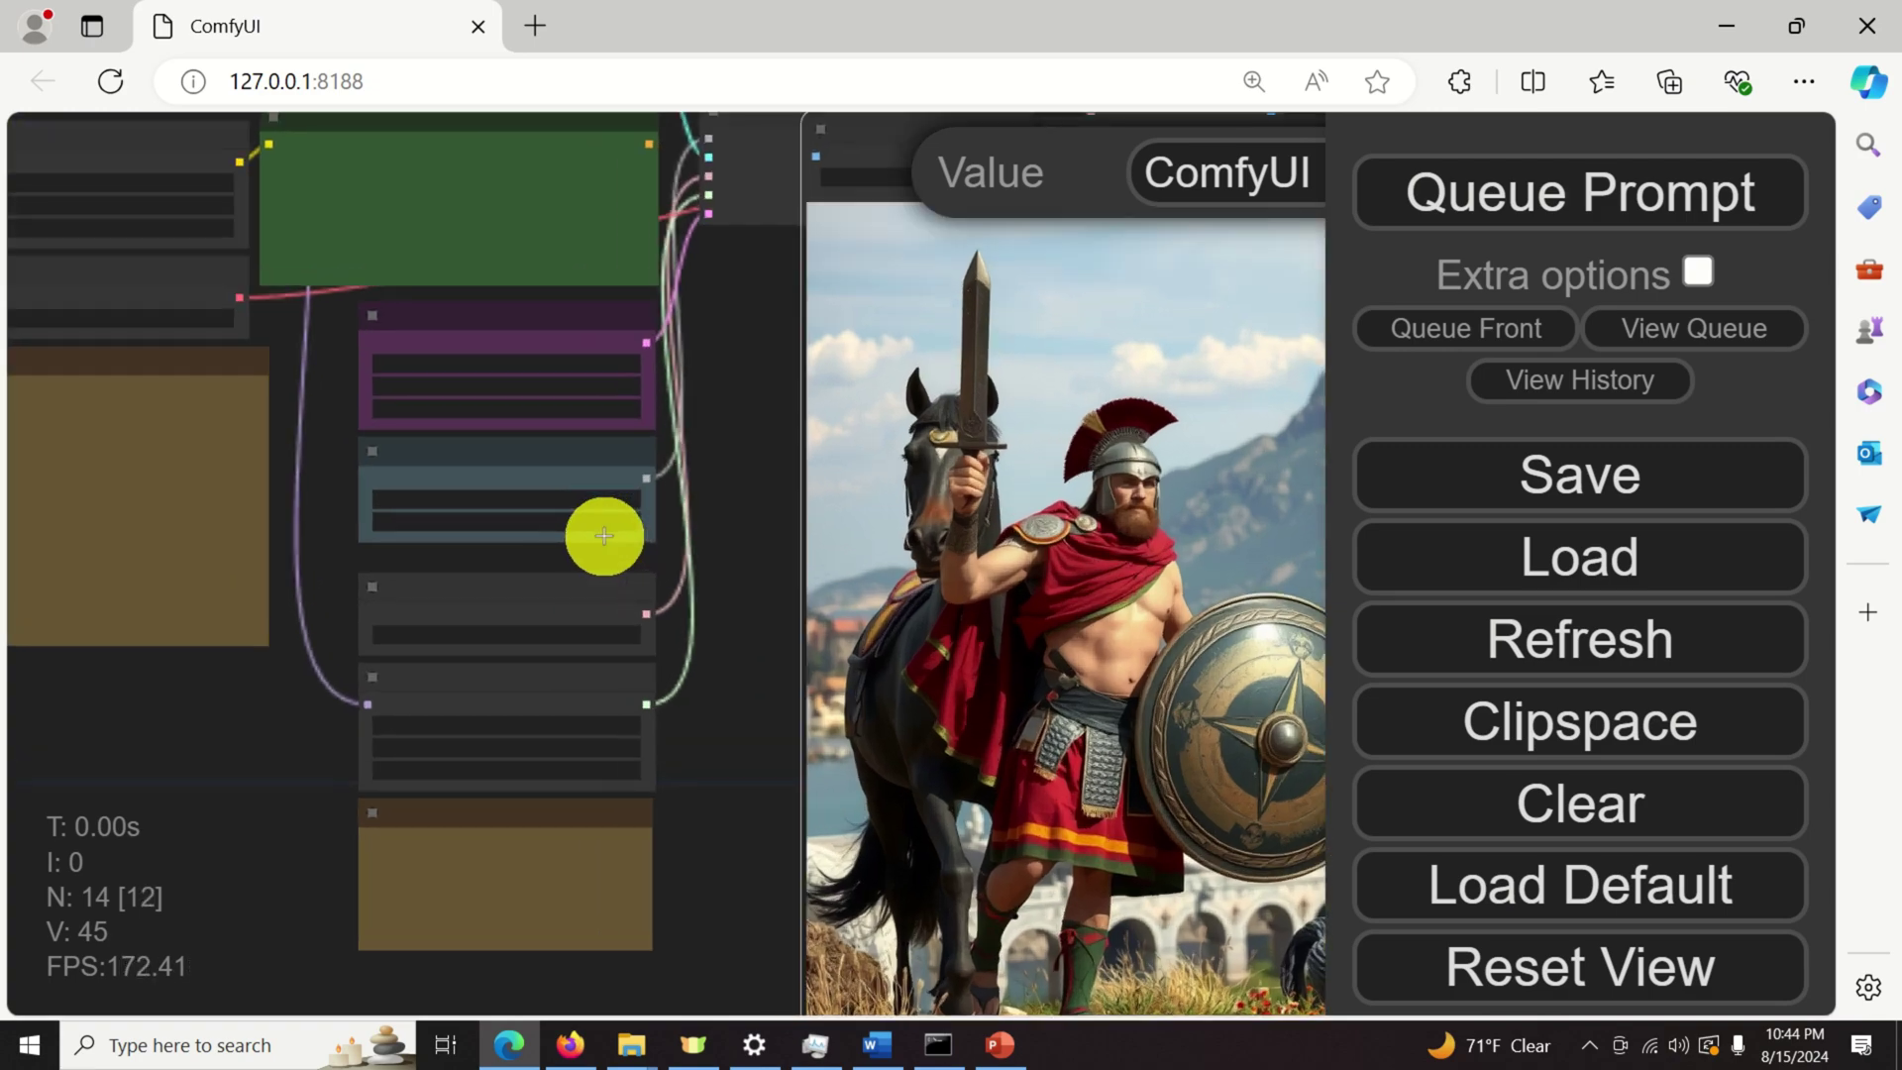
drag(527, 549, 682, 543)
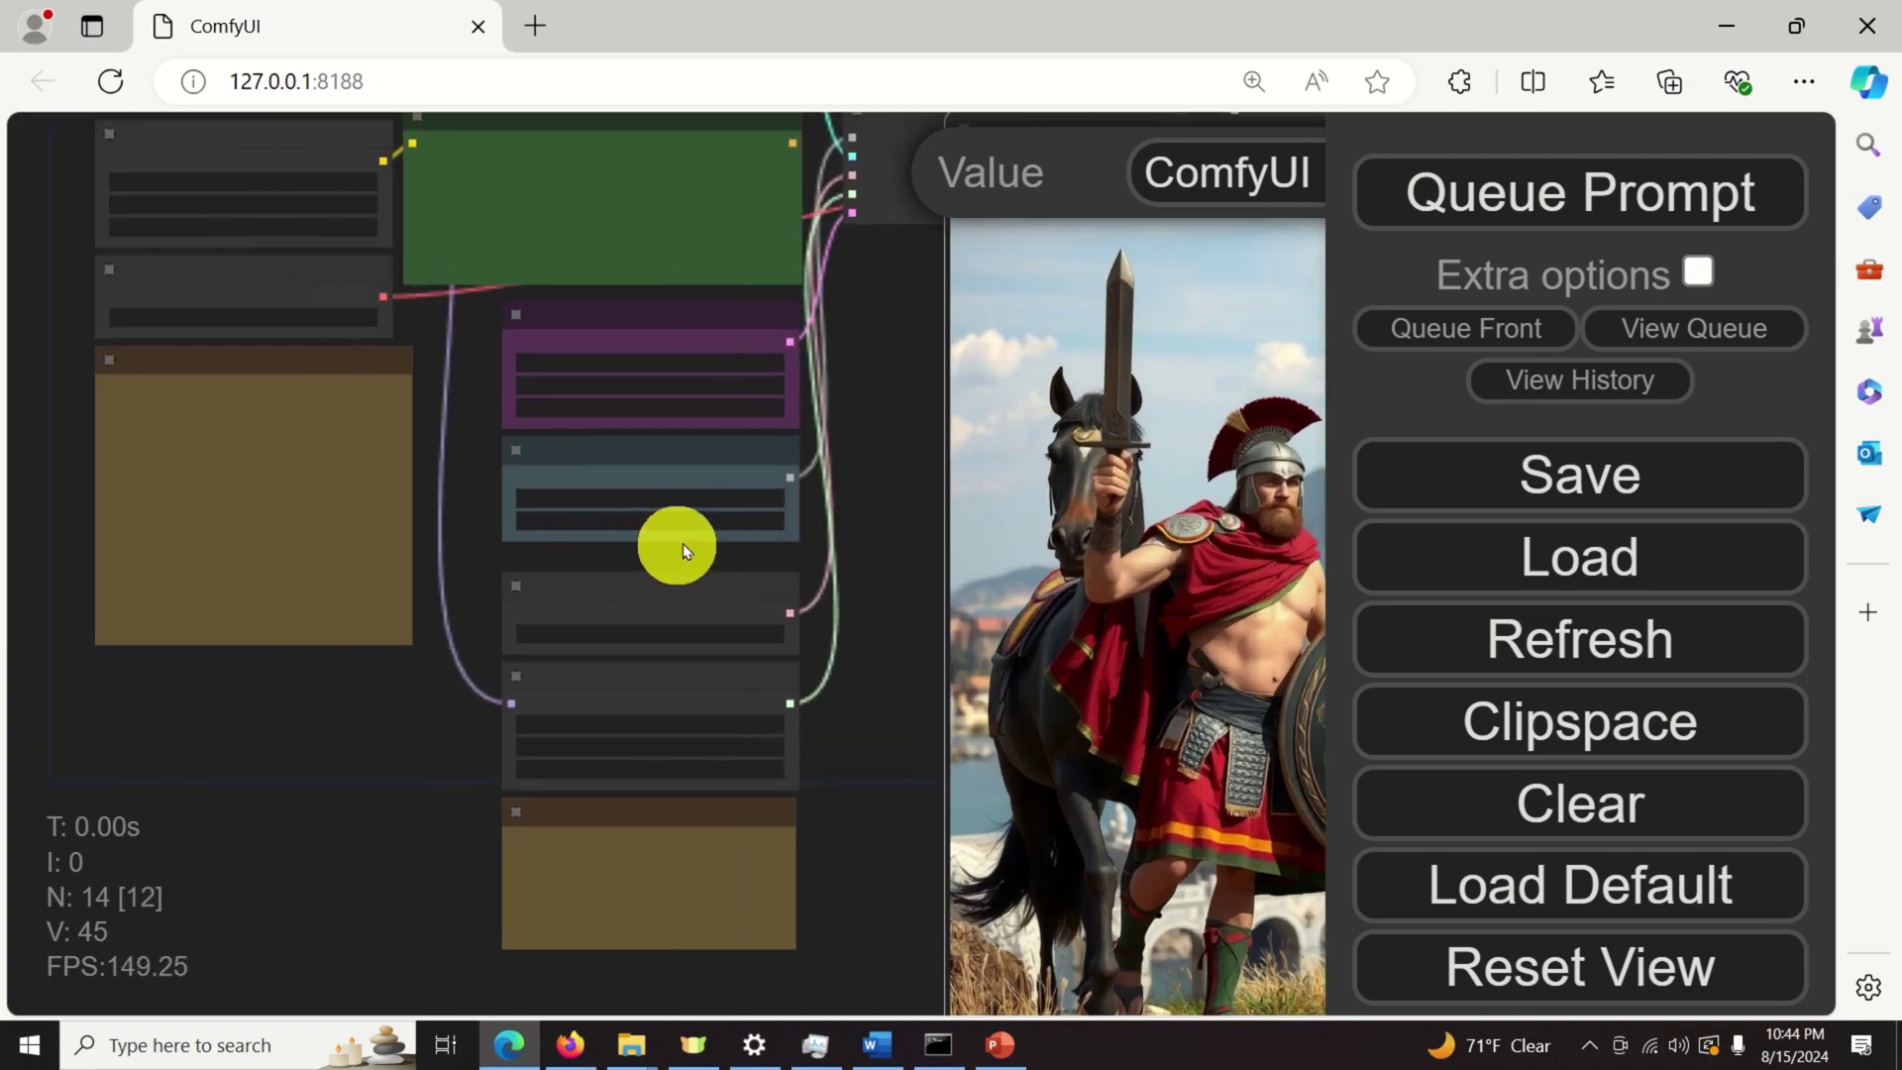
scroll(682, 543, up, 6)
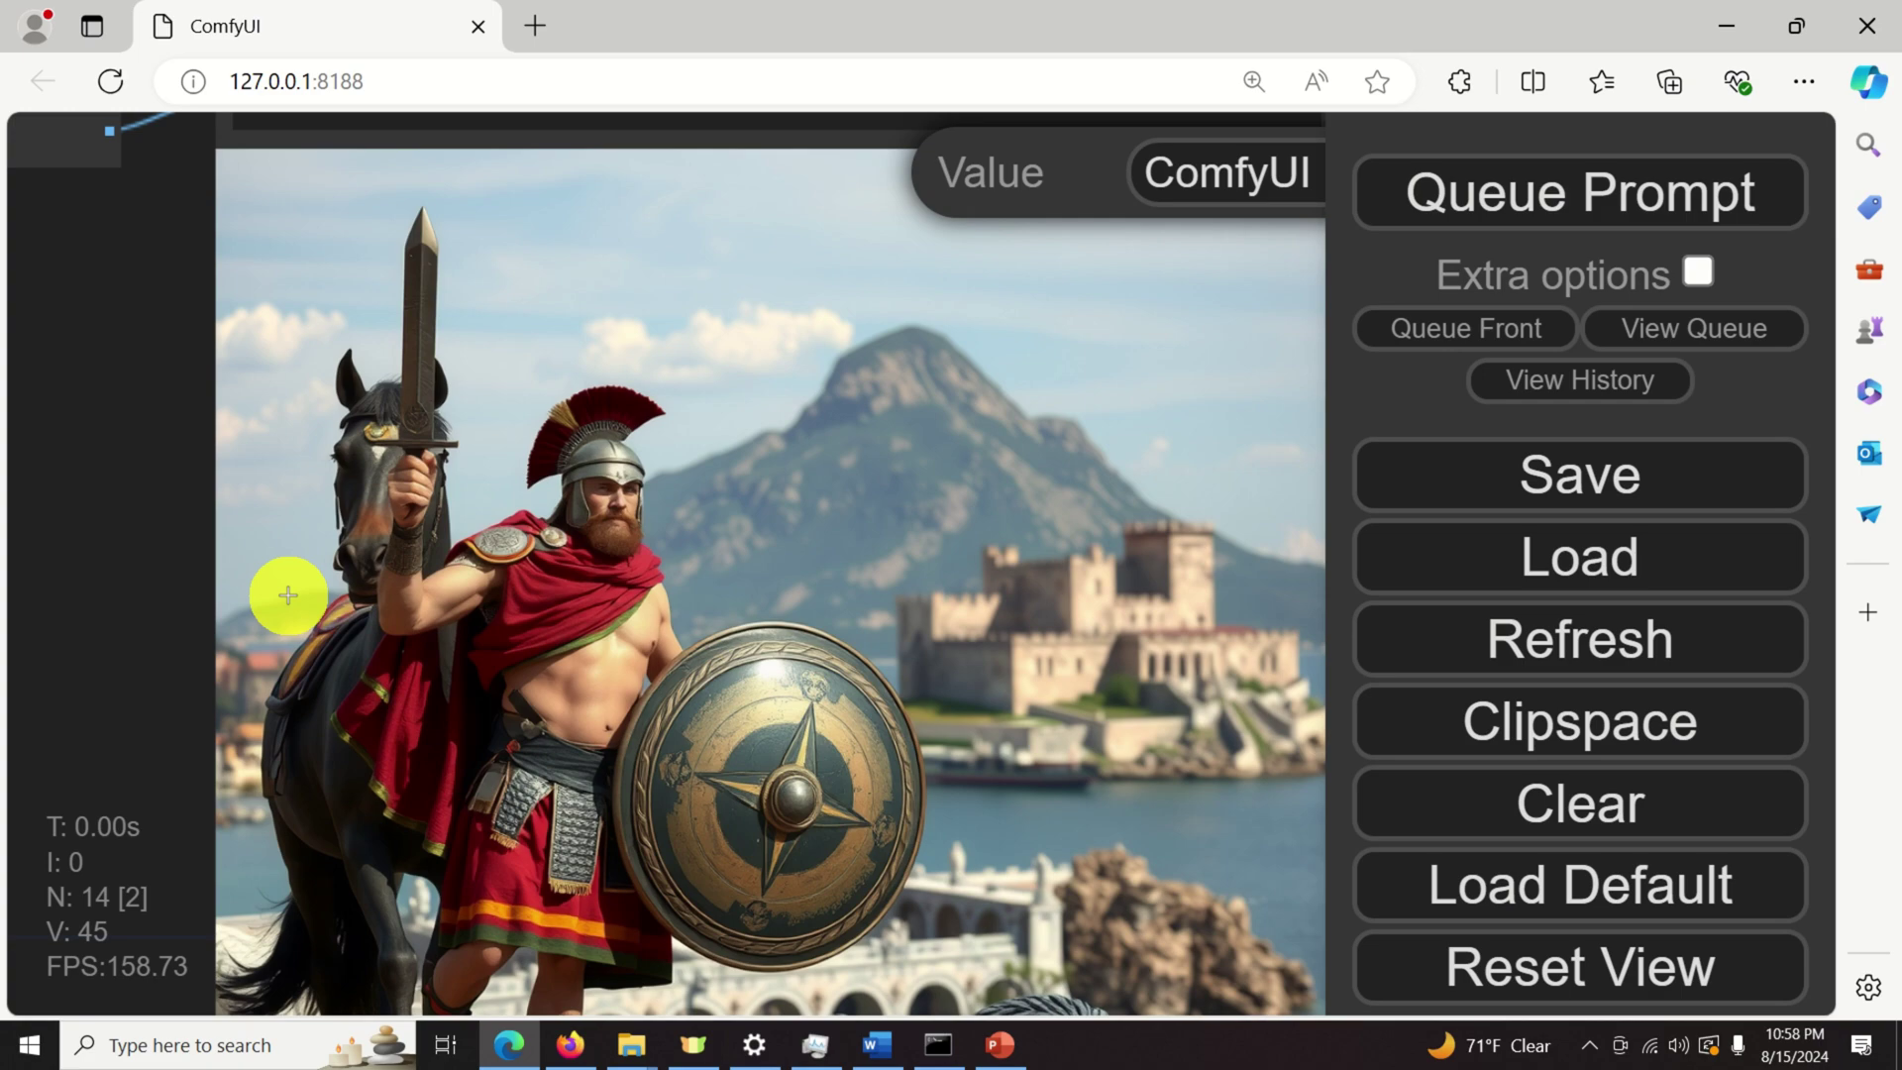
scroll(119, 540, down, 2)
drag(45, 521, 1031, 588)
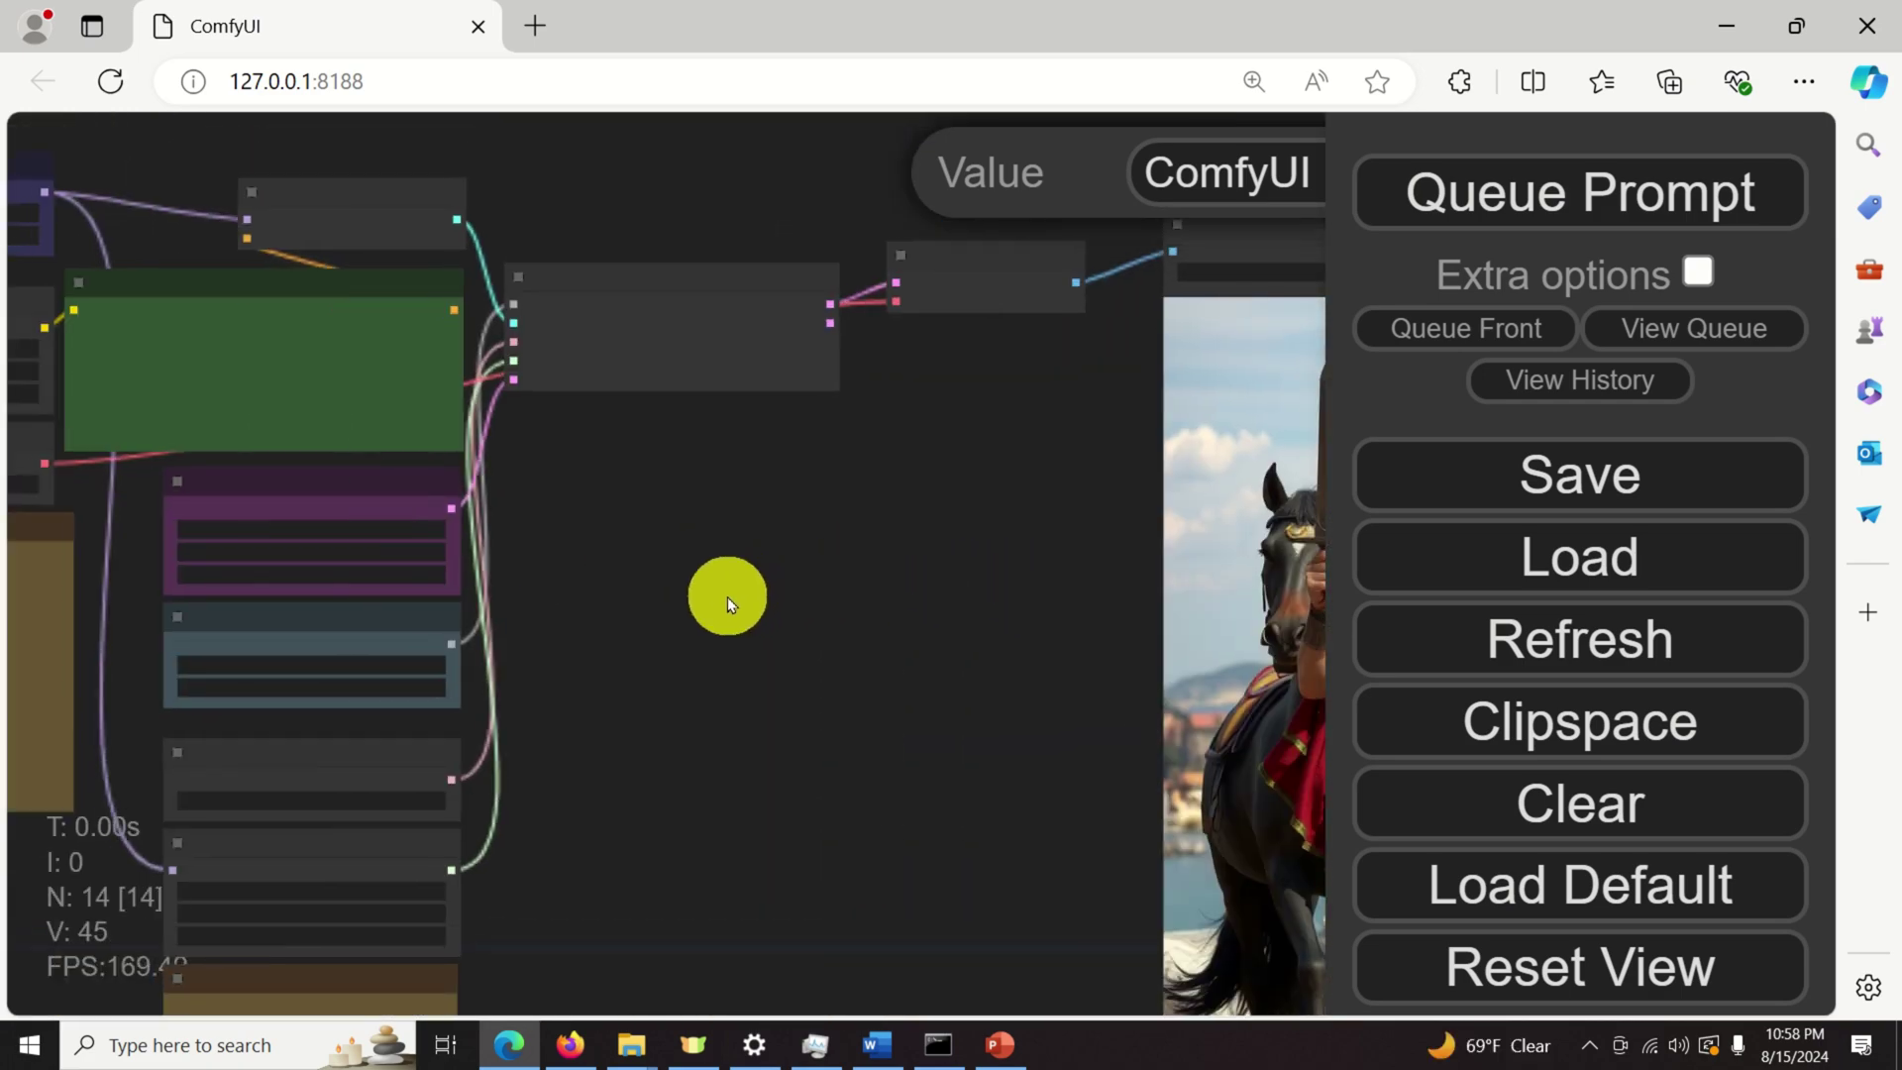
scroll(727, 596, up, 5)
drag(590, 596, 1229, 659)
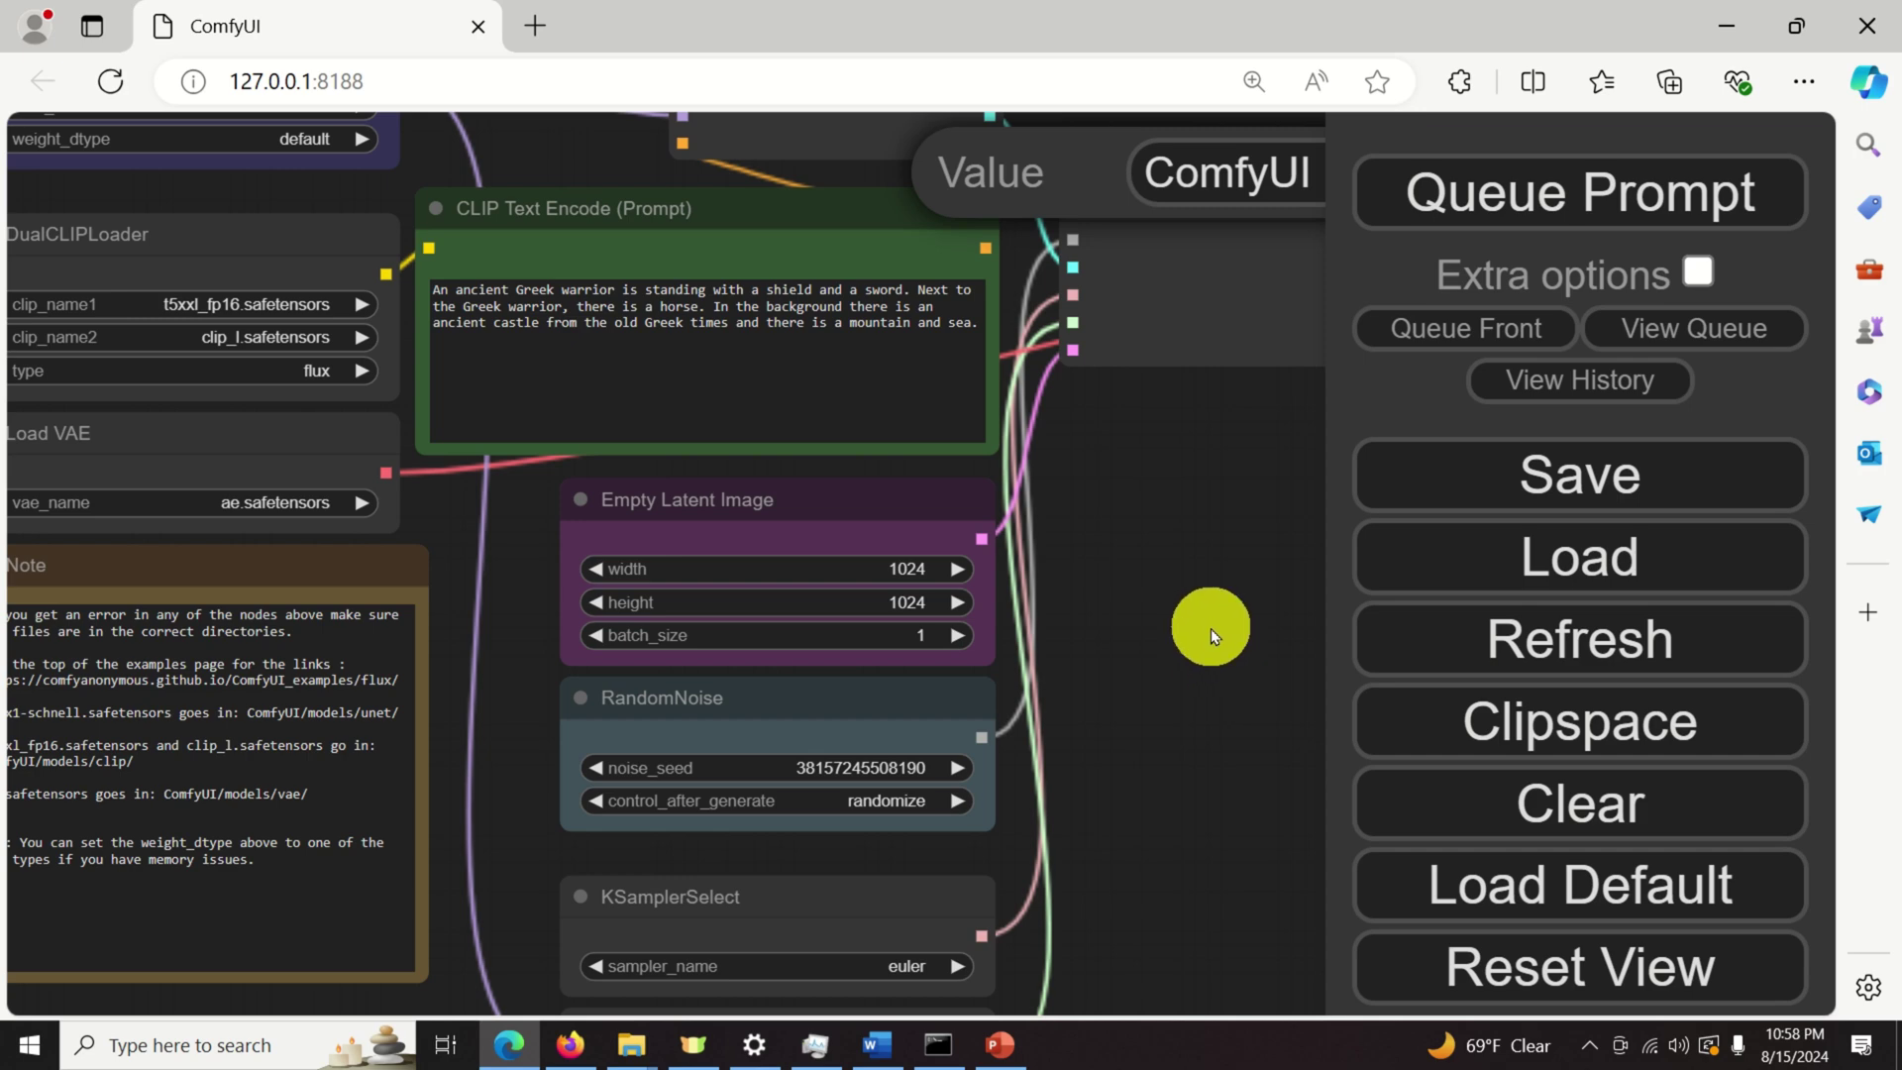
scroll(1191, 628, up, 1)
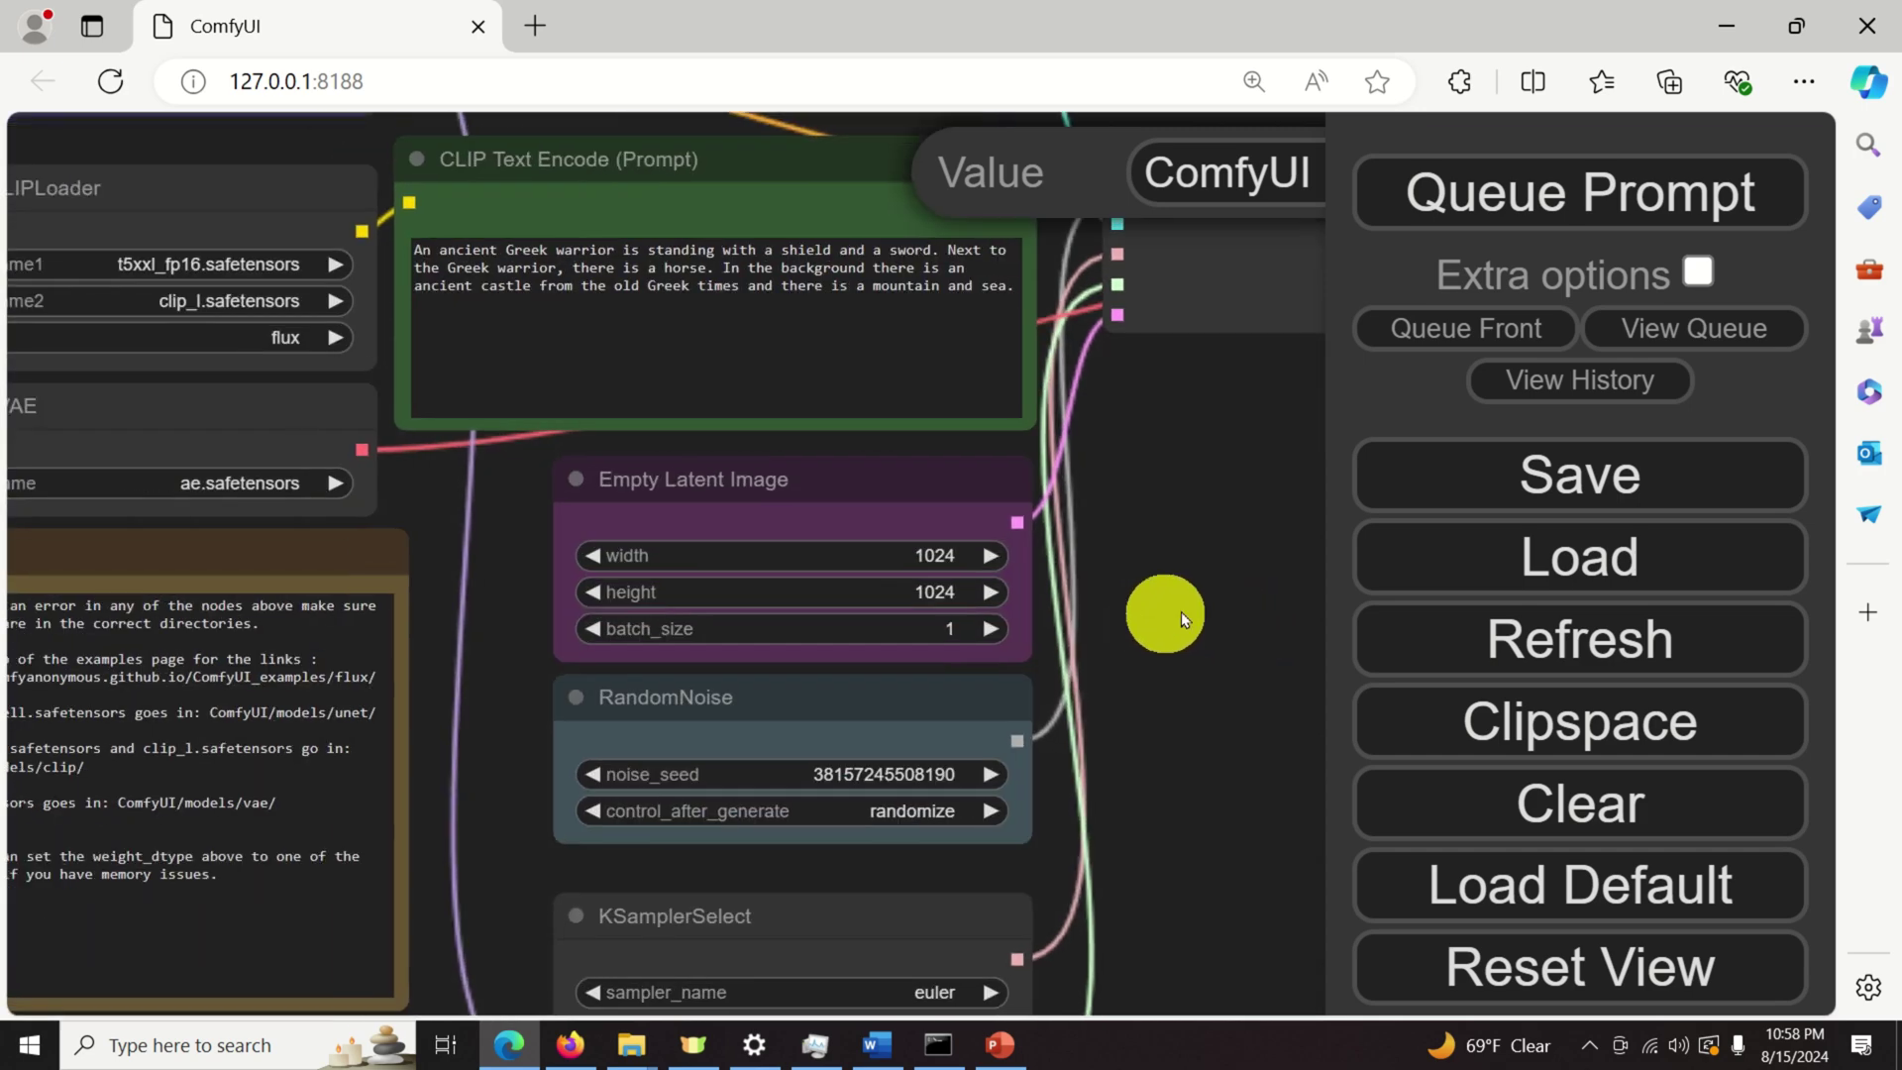
scroll(1181, 610, left, 3)
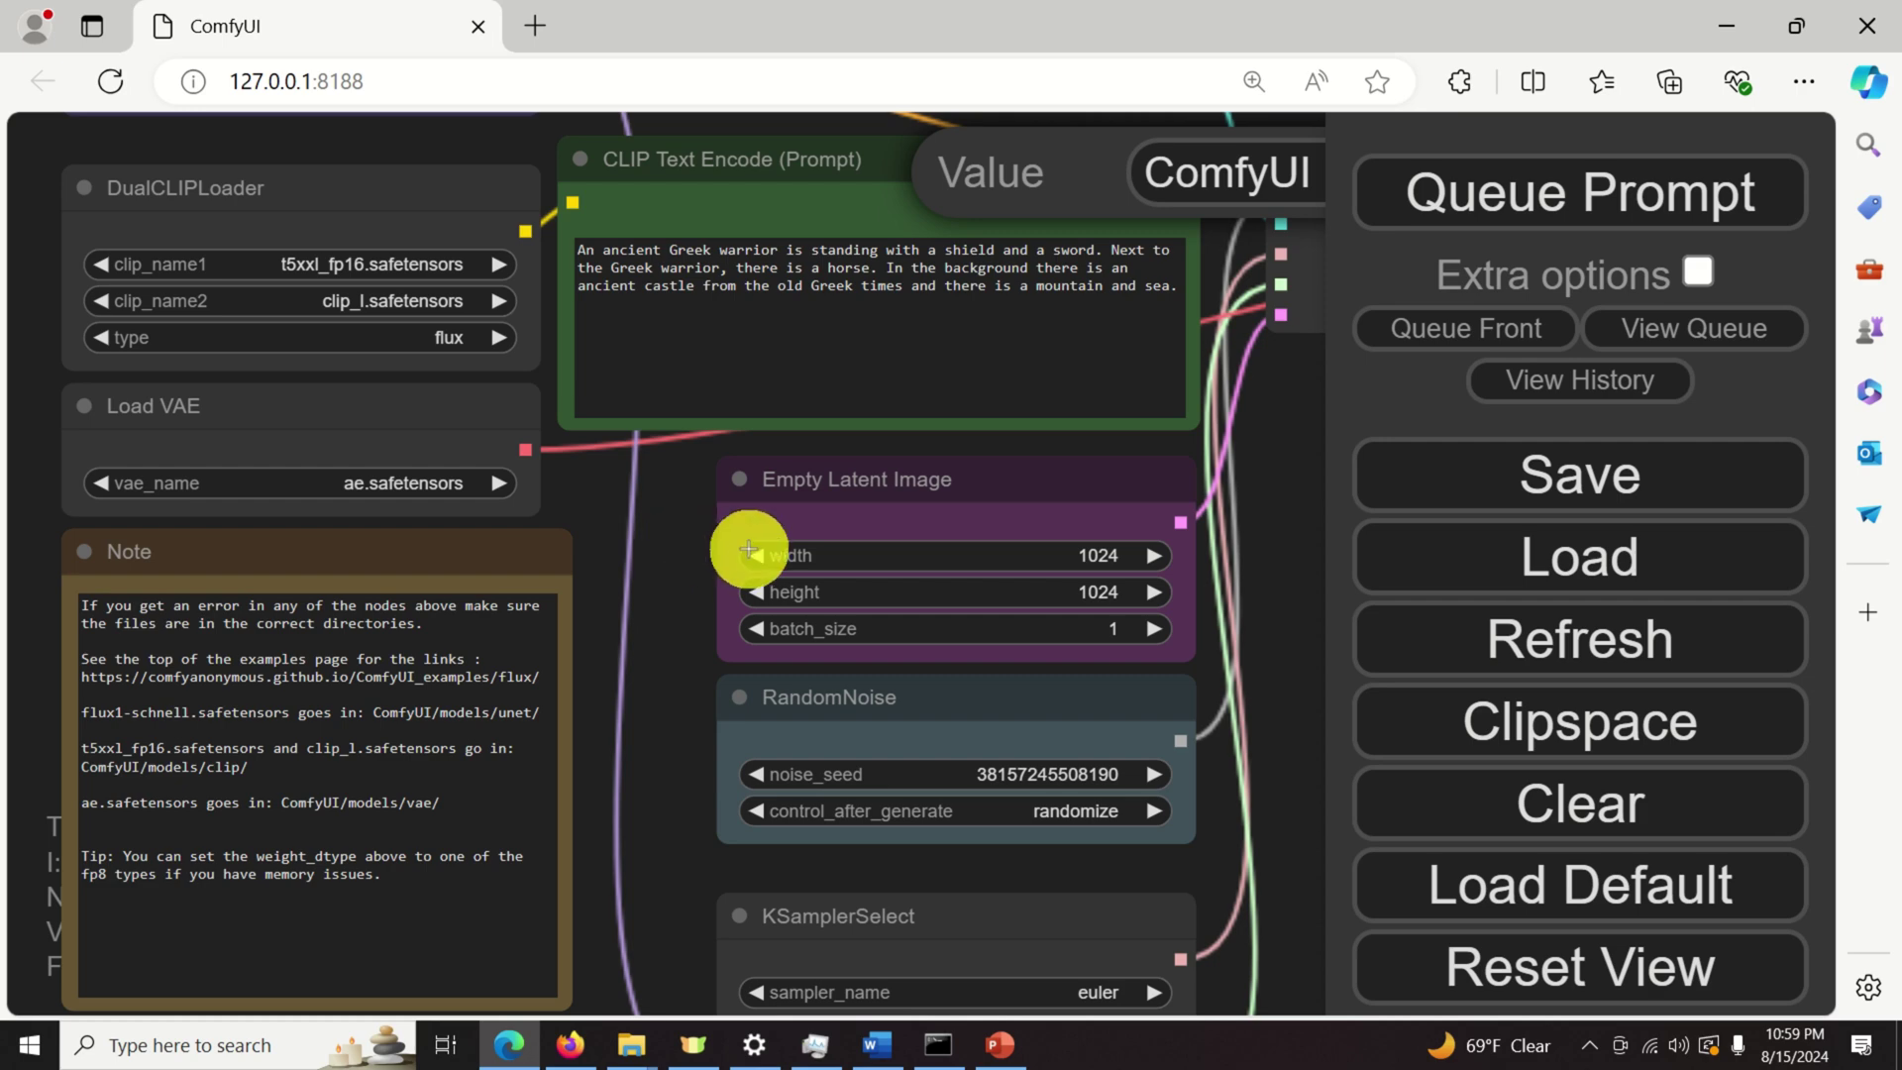
drag(682, 508, 332, 520)
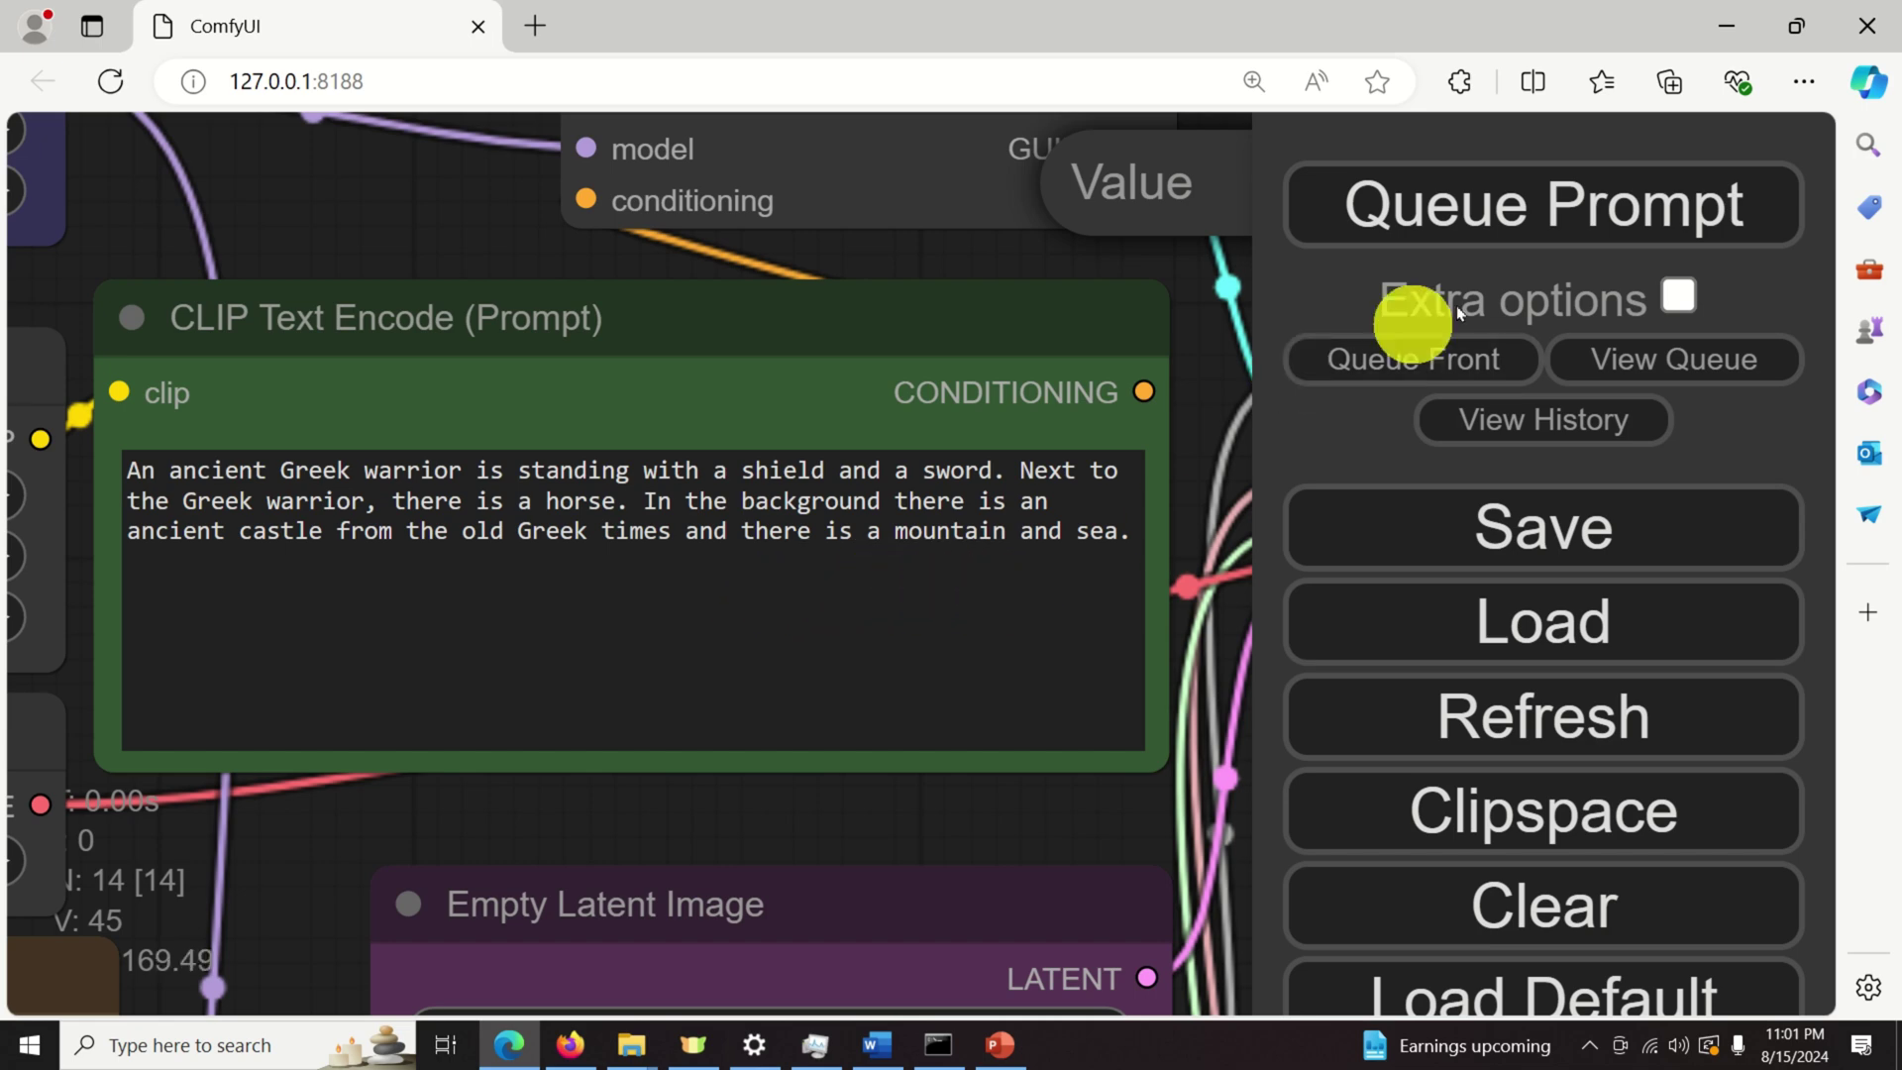
Queue the Greek warrior prompt for generation and bring up the command window that shows its progress.
click(1519, 233)
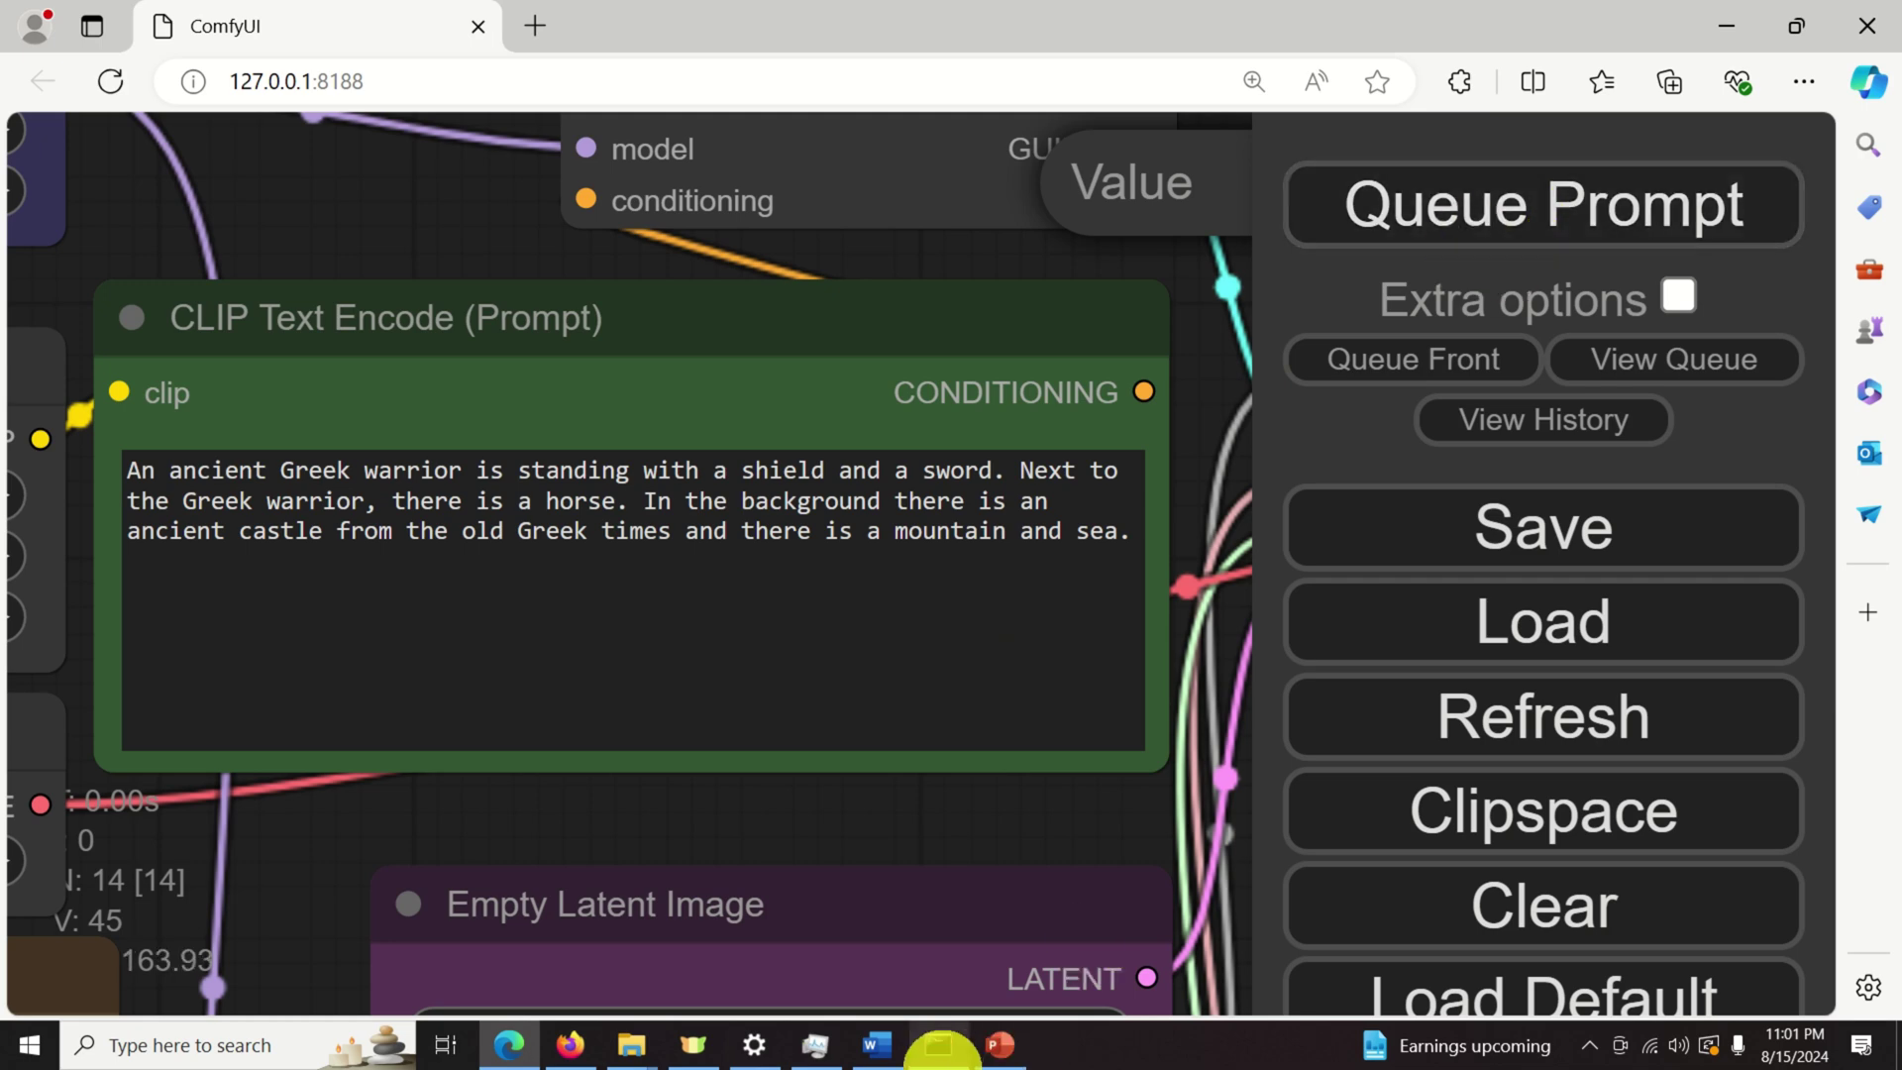
click(938, 1045)
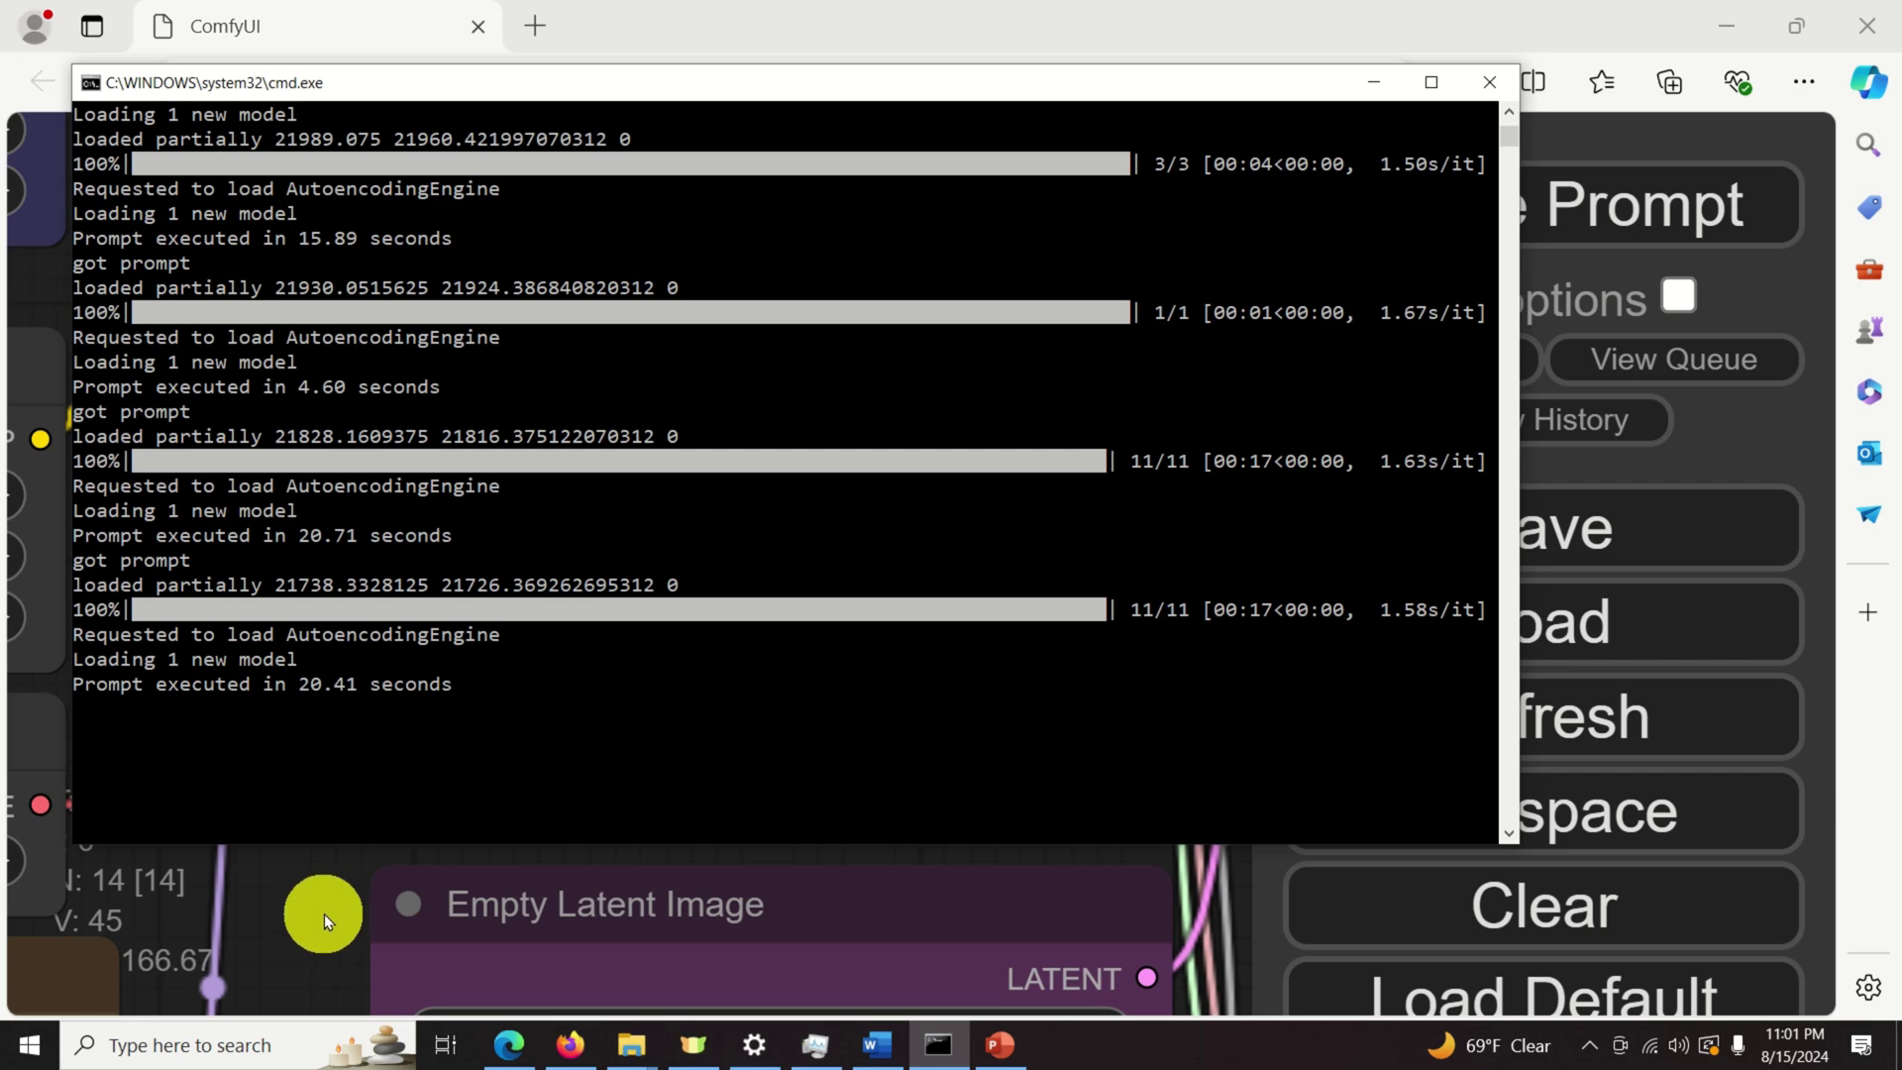
Examine the newly generated image in the output node, including the warrior, shield, horse and castle details.
scroll(327, 918, down, 8)
drag(511, 906, 297, 288)
scroll(850, 587, up, 3)
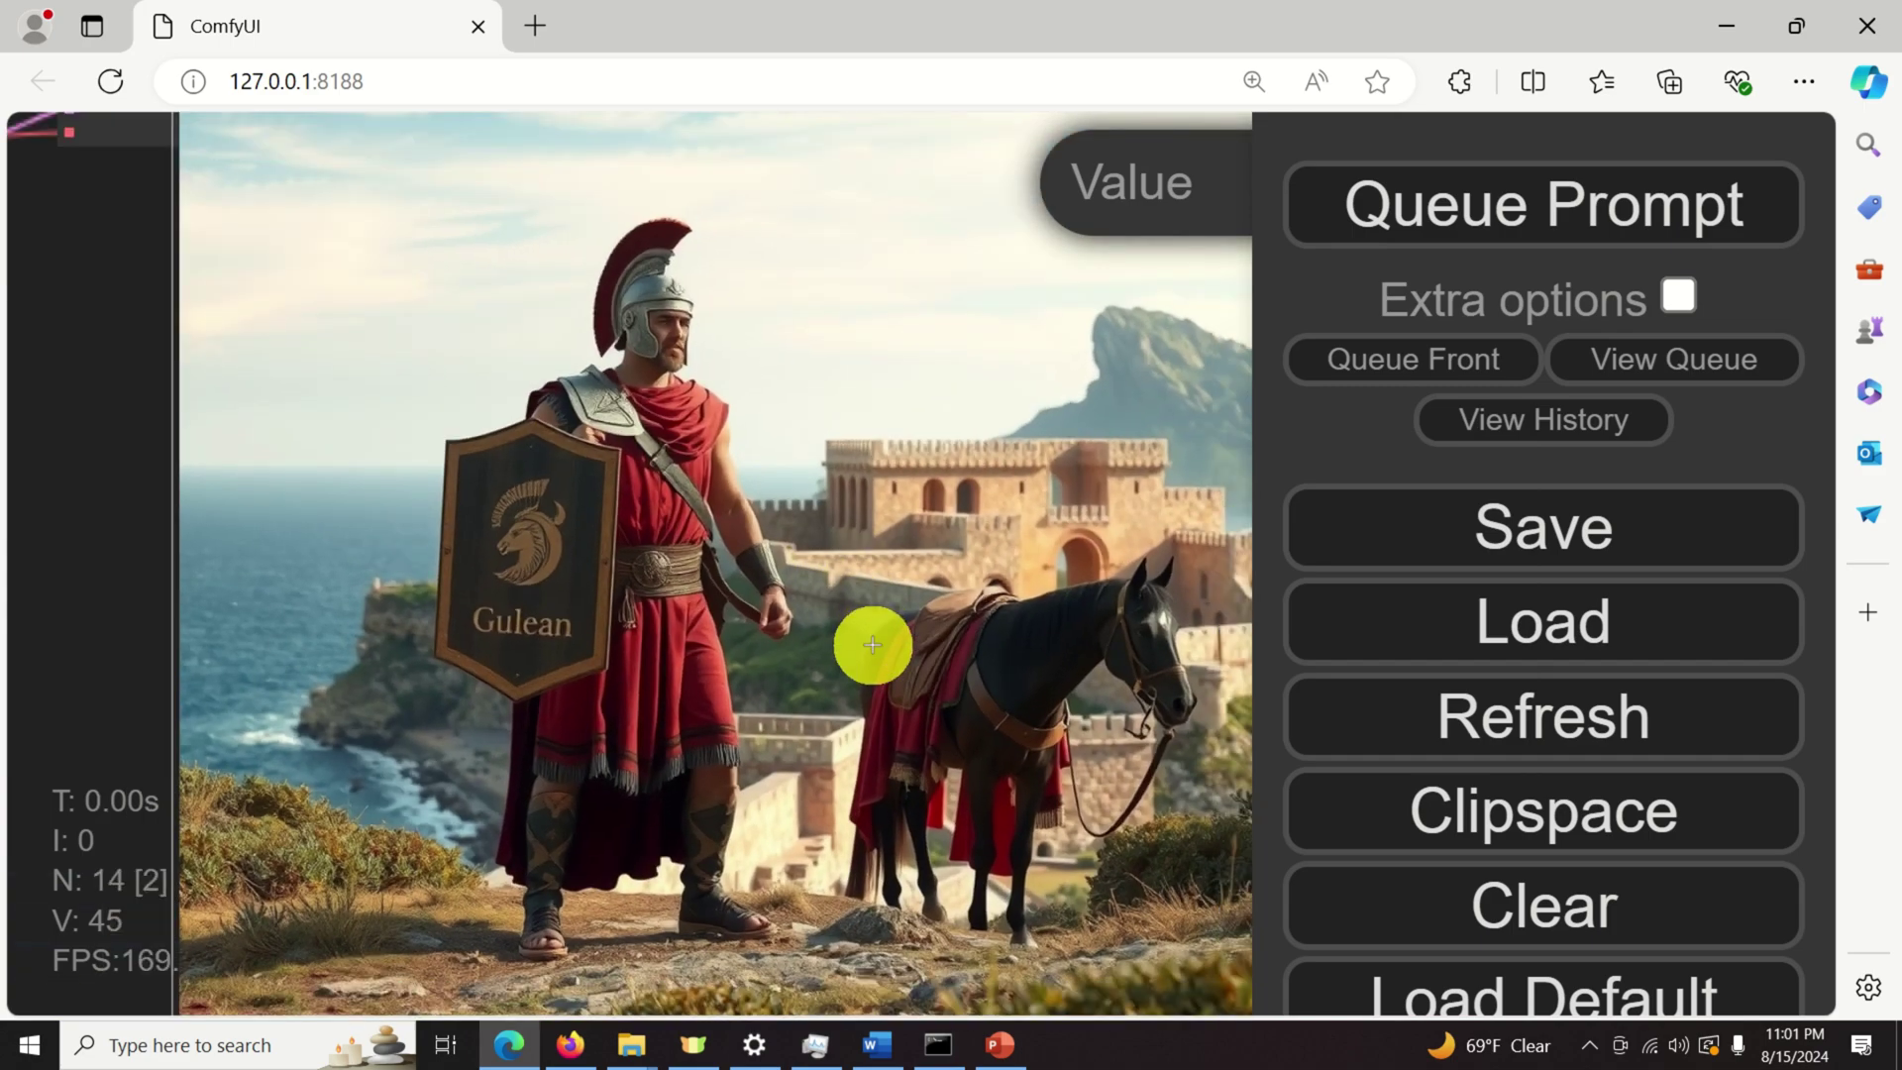
scroll(922, 654, down, 1)
scroll(1051, 666, up, 3)
scroll(1051, 667, down, 5)
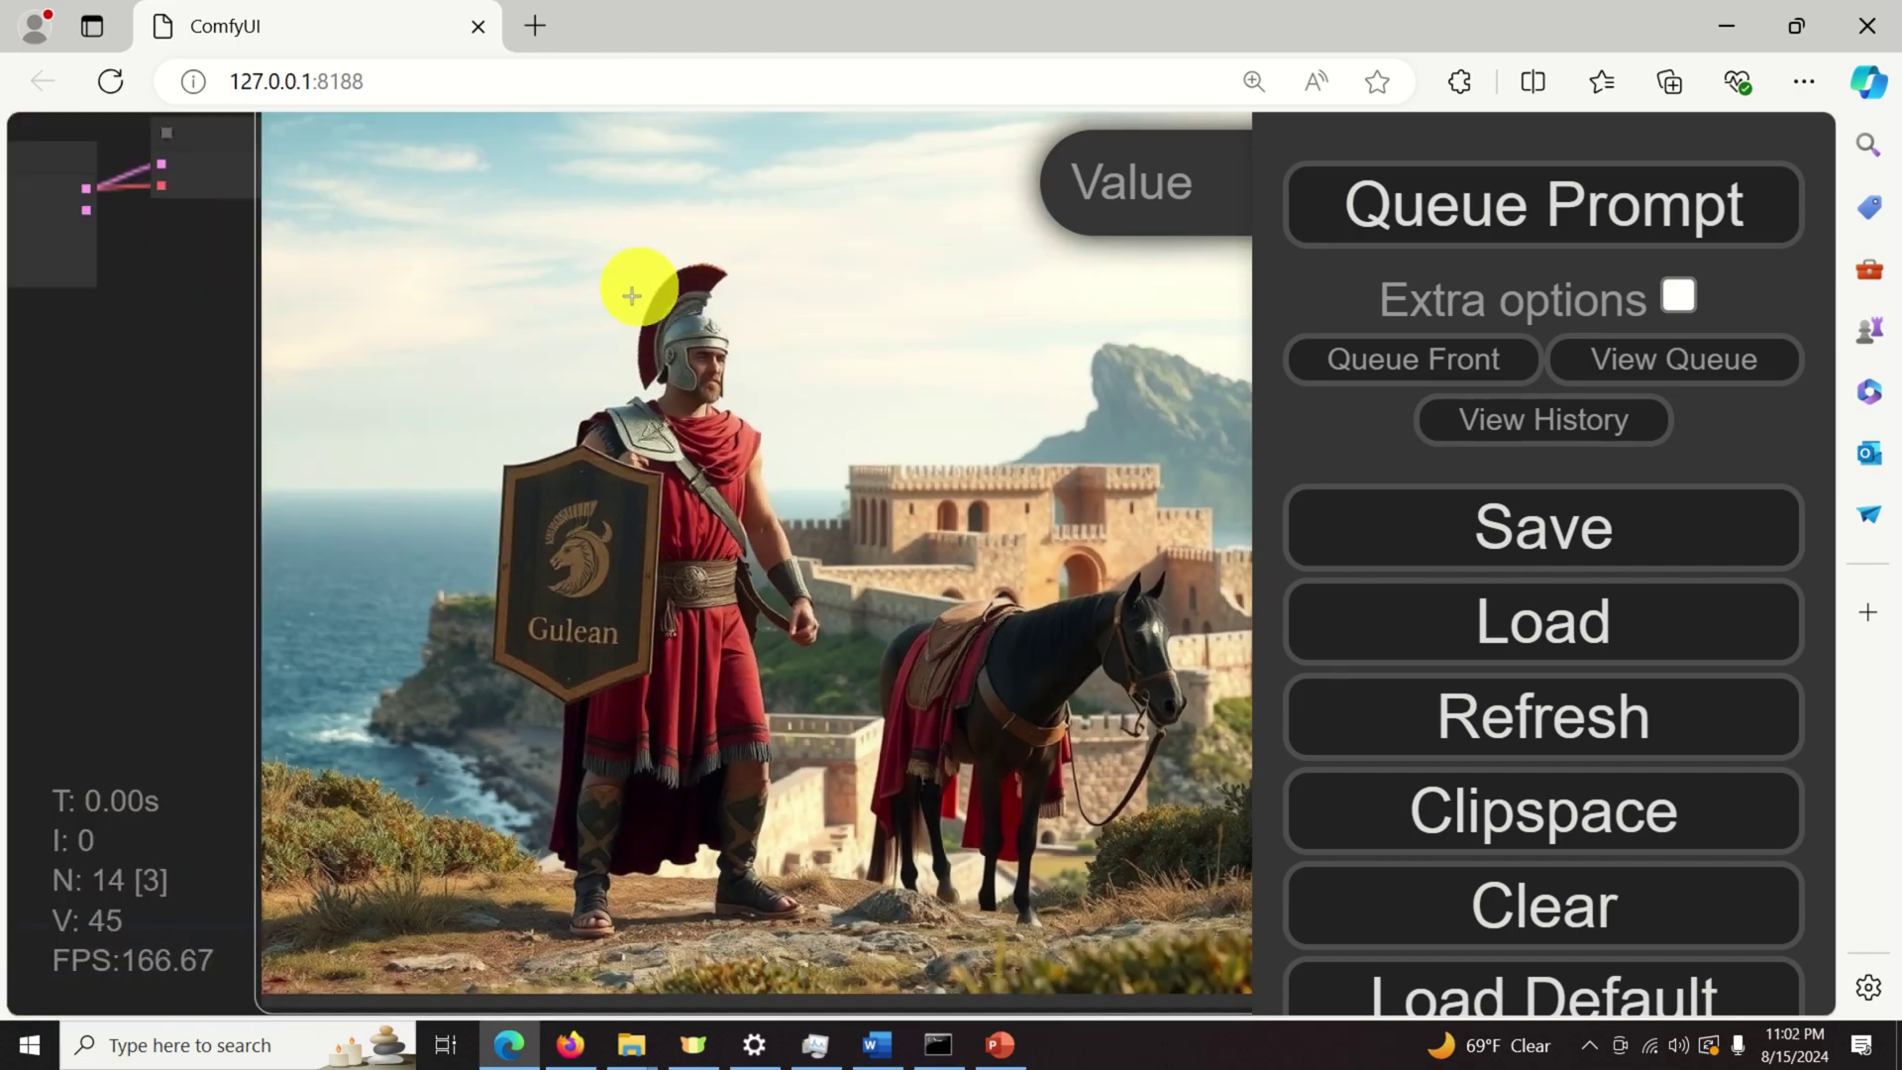
scroll(1026, 714, up, 3)
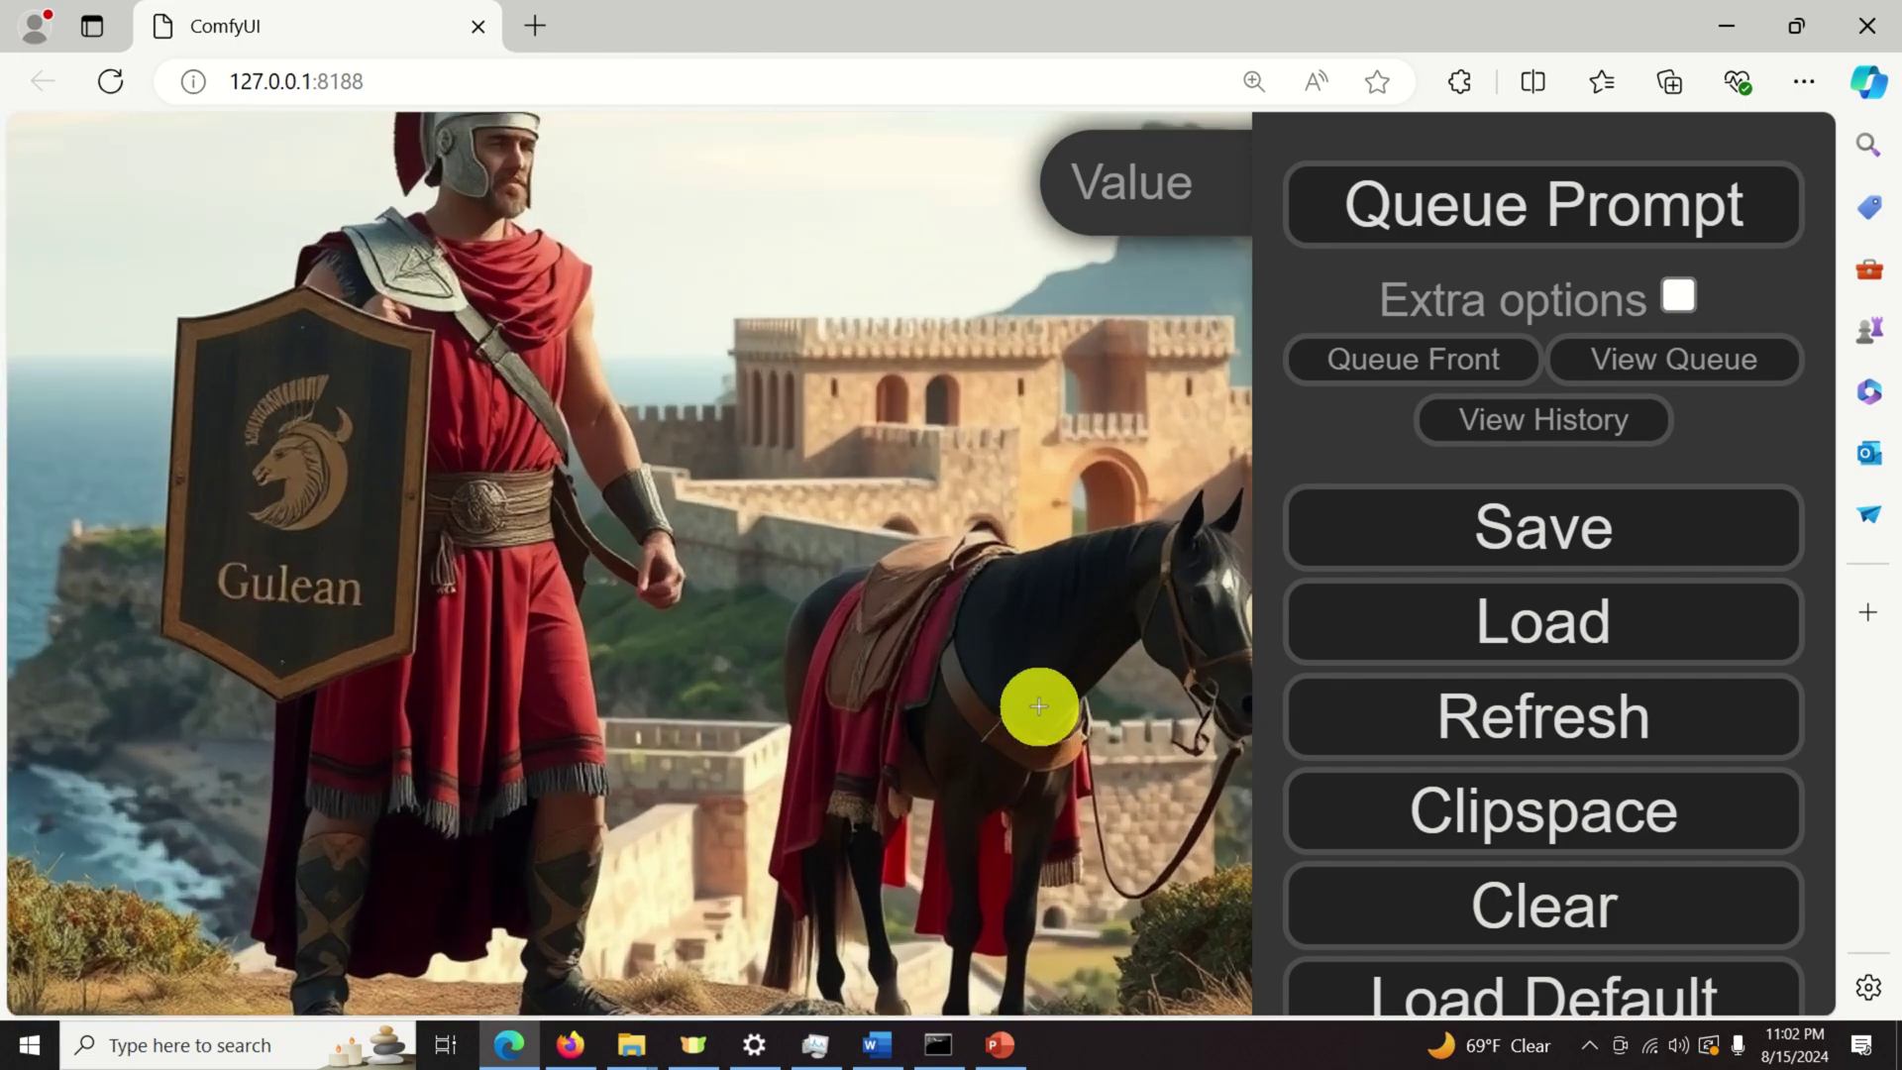
scroll(1040, 704, down, 2)
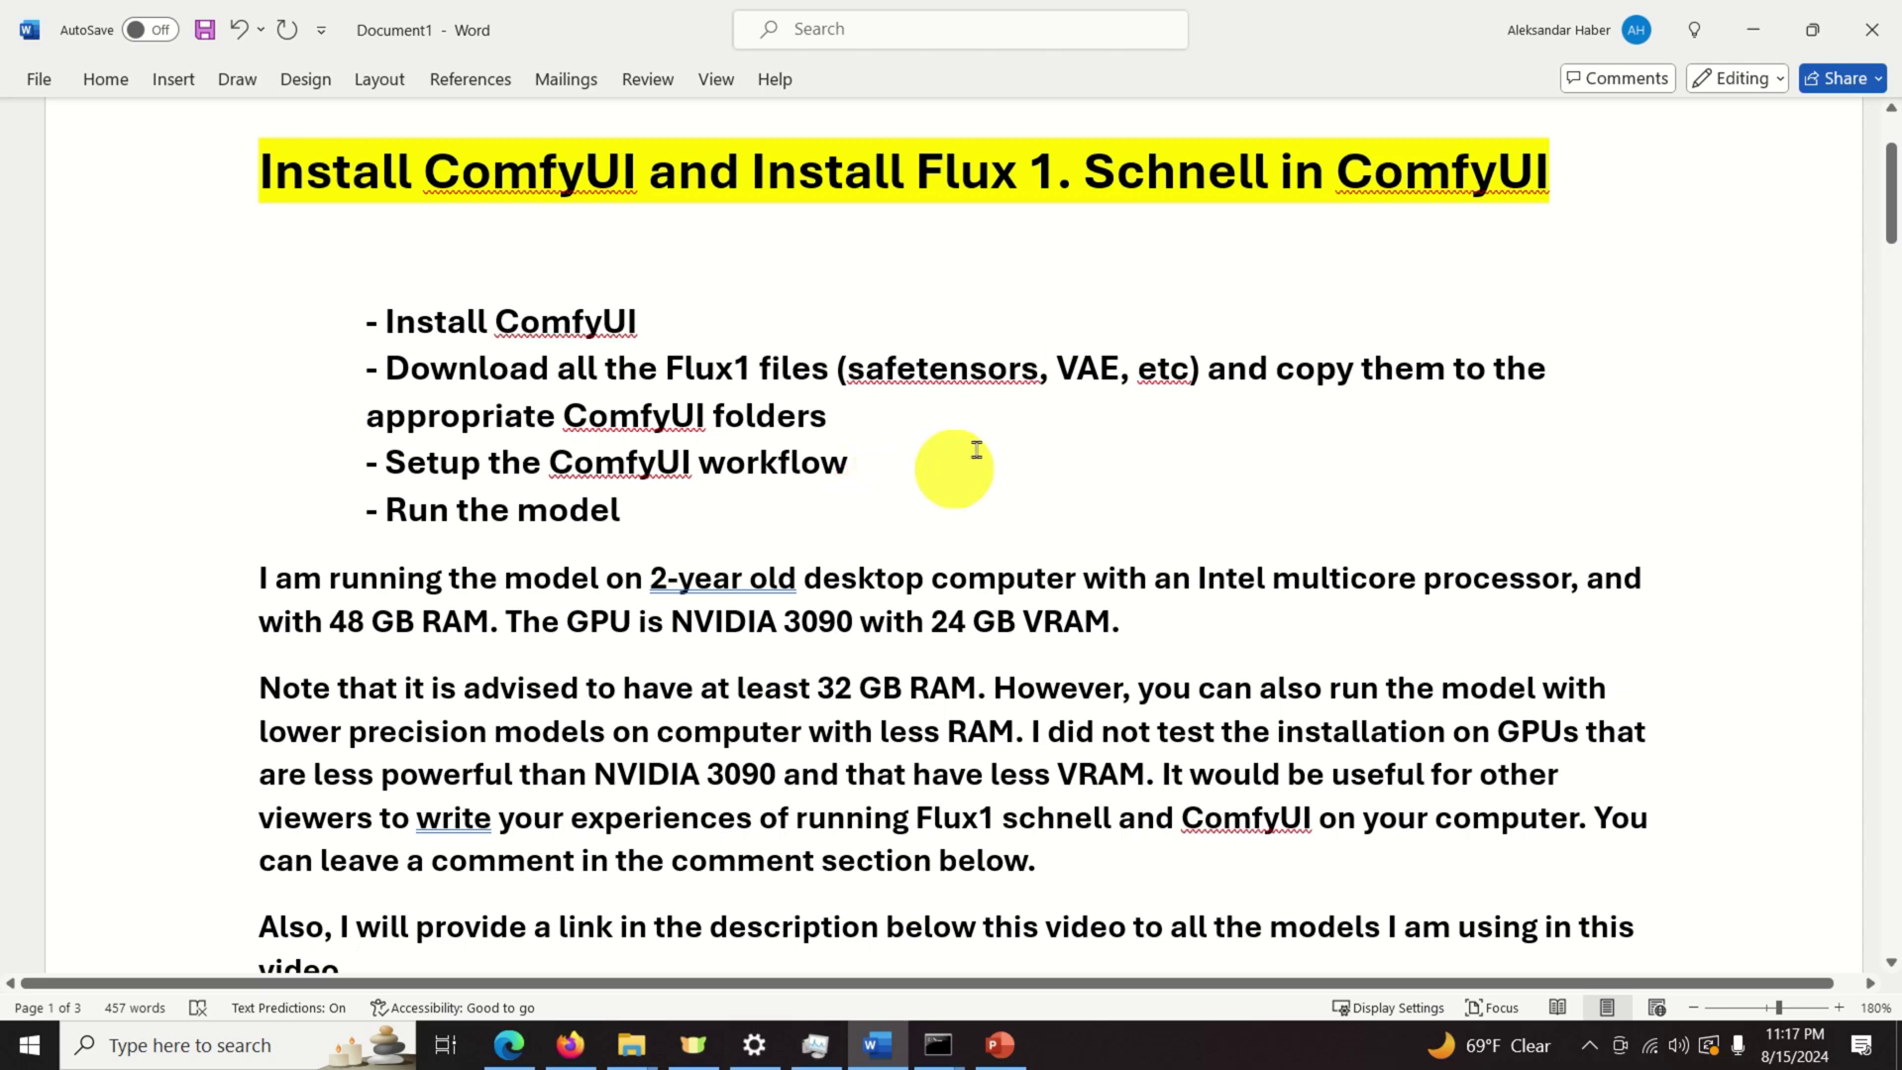
Read the installation outline and hardware notes in the Word document.
scroll(977, 450, down, 2)
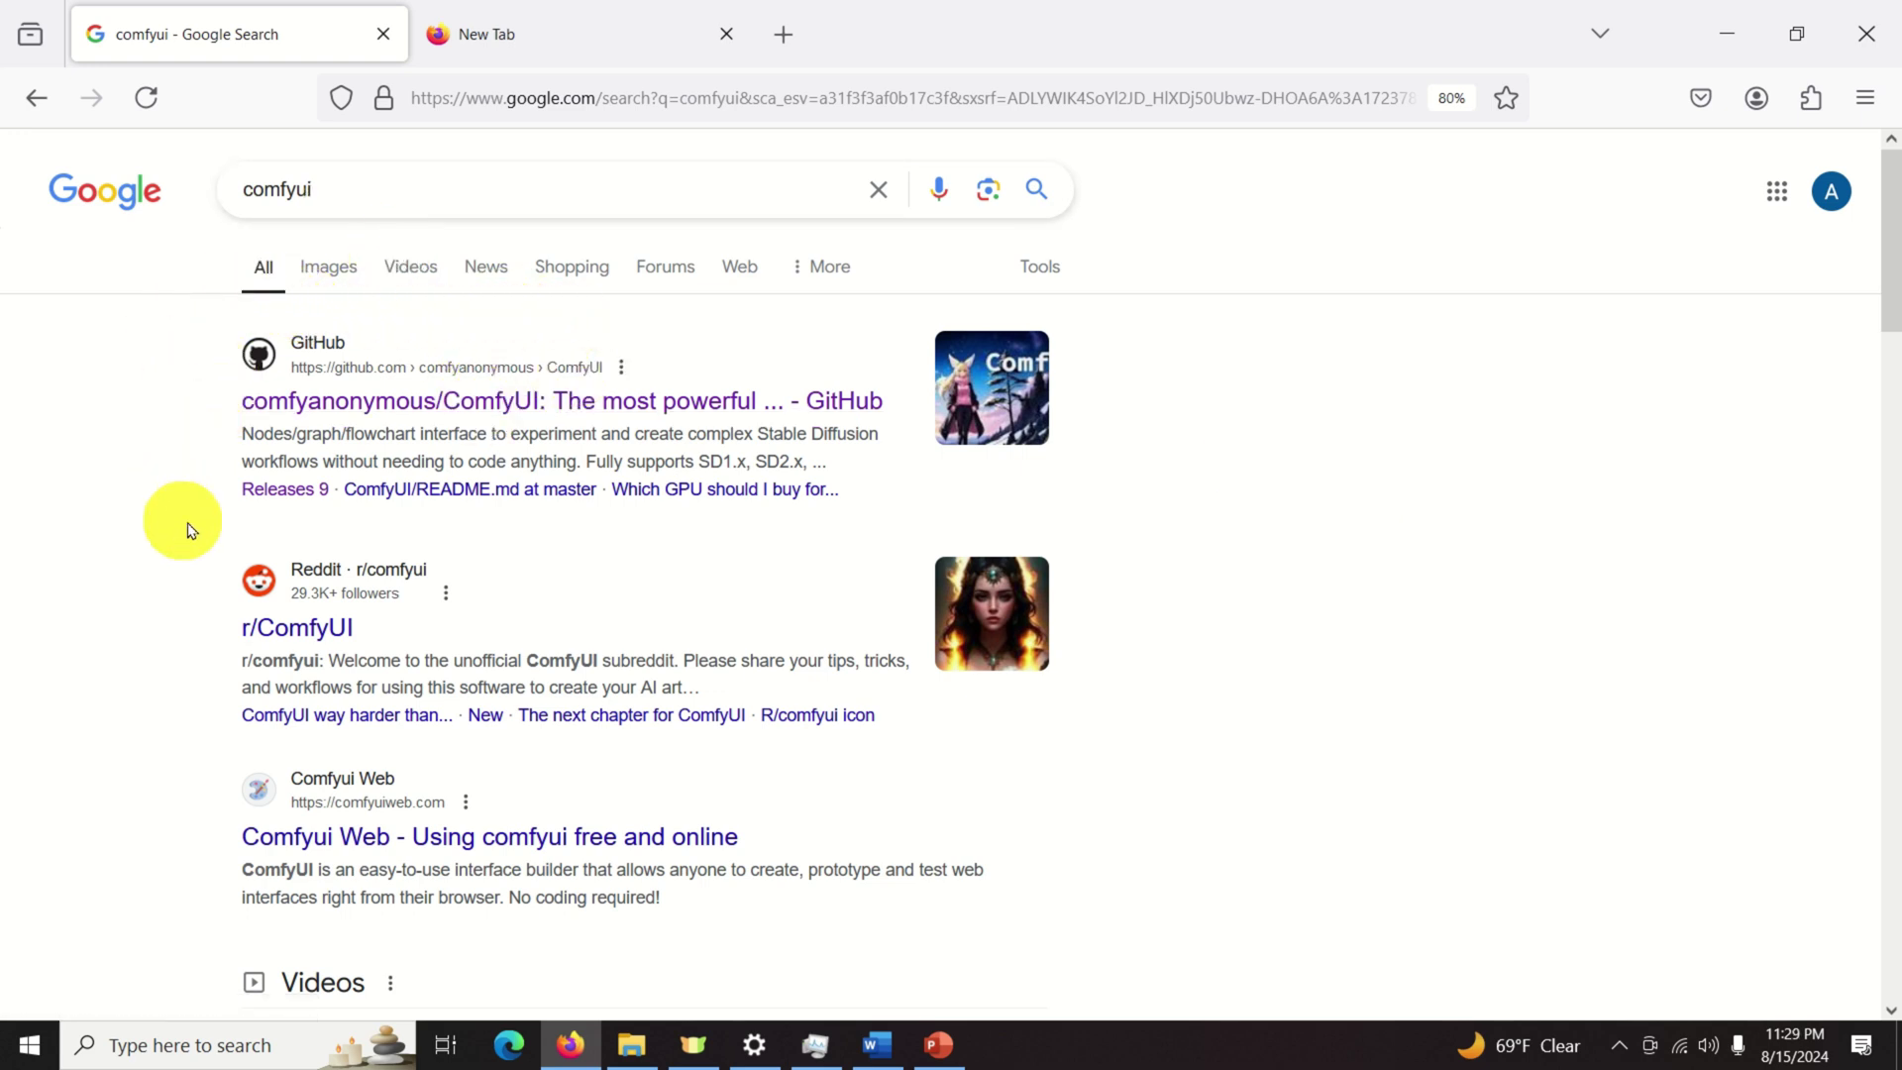
Open the comfyanonymous/ComfyUI GitHub repository from the search results and find the README's Windows installation section.
click(501, 398)
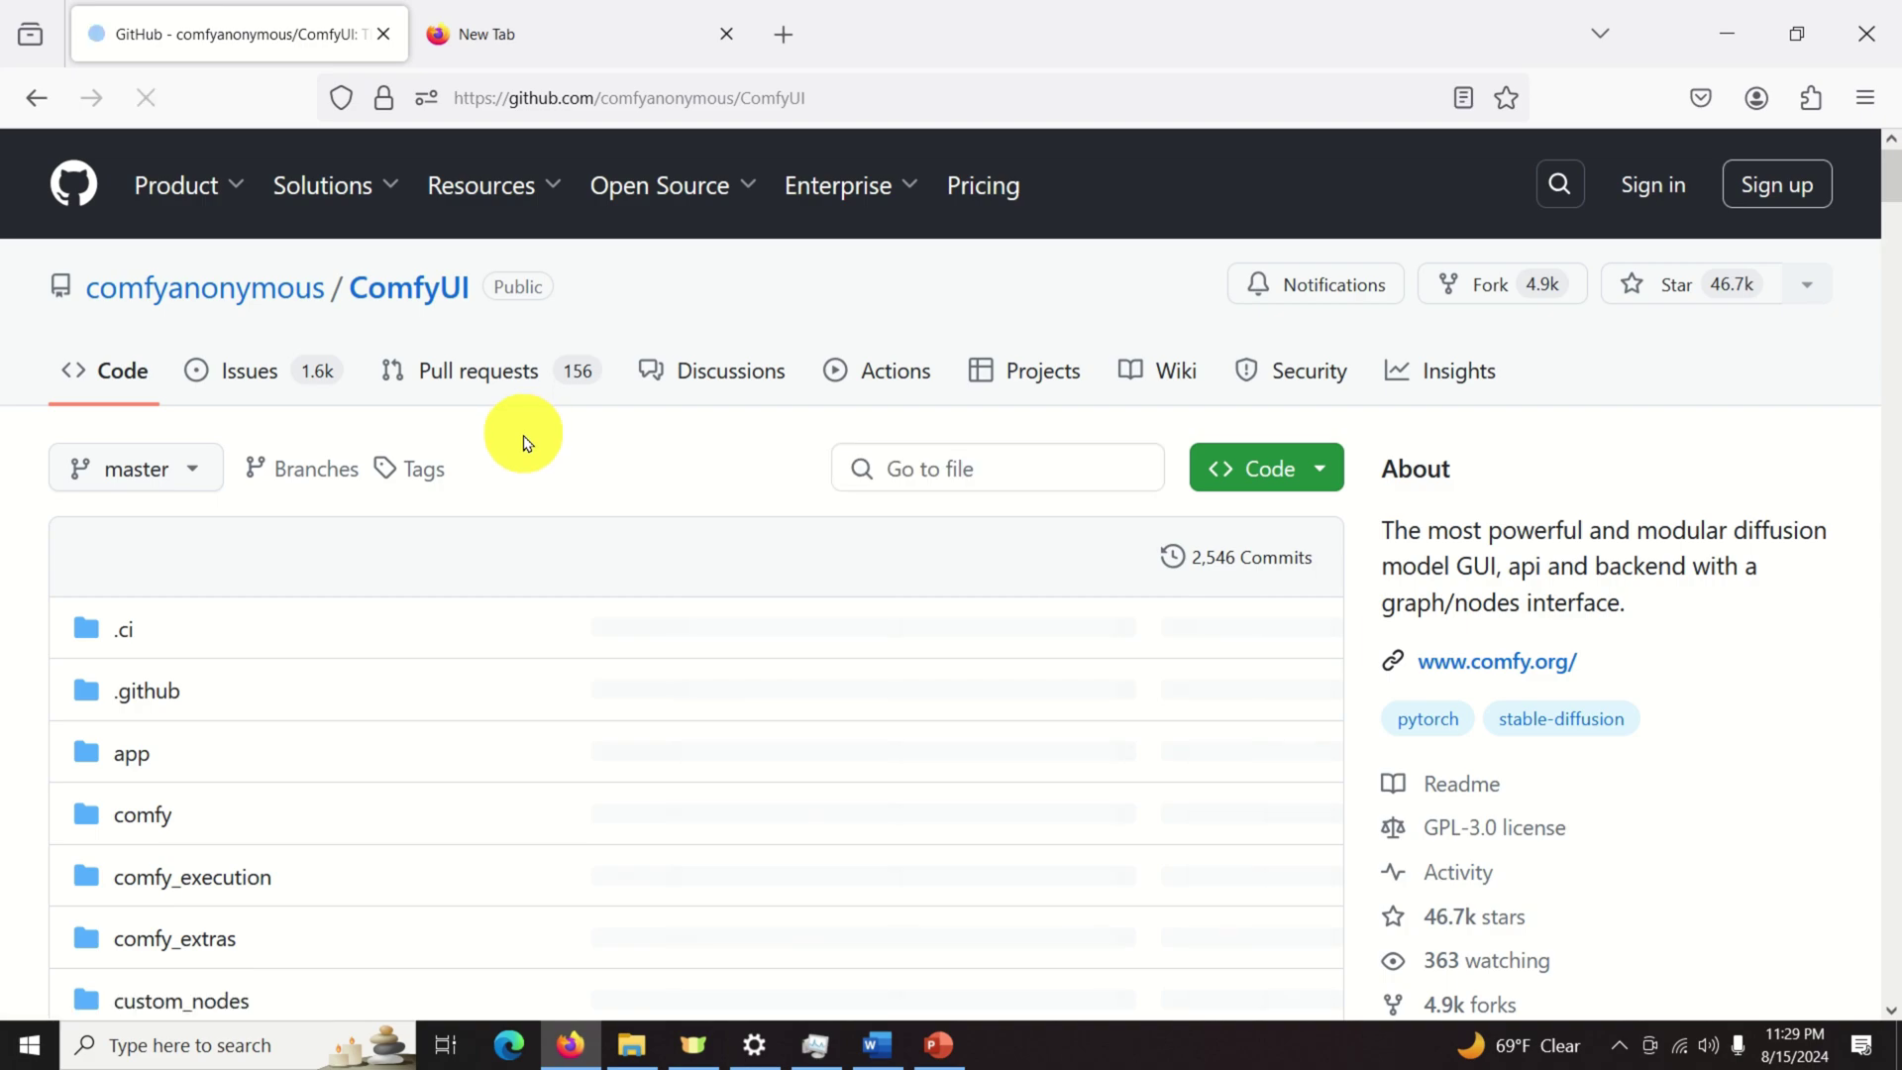
scroll(565, 474, down, 15)
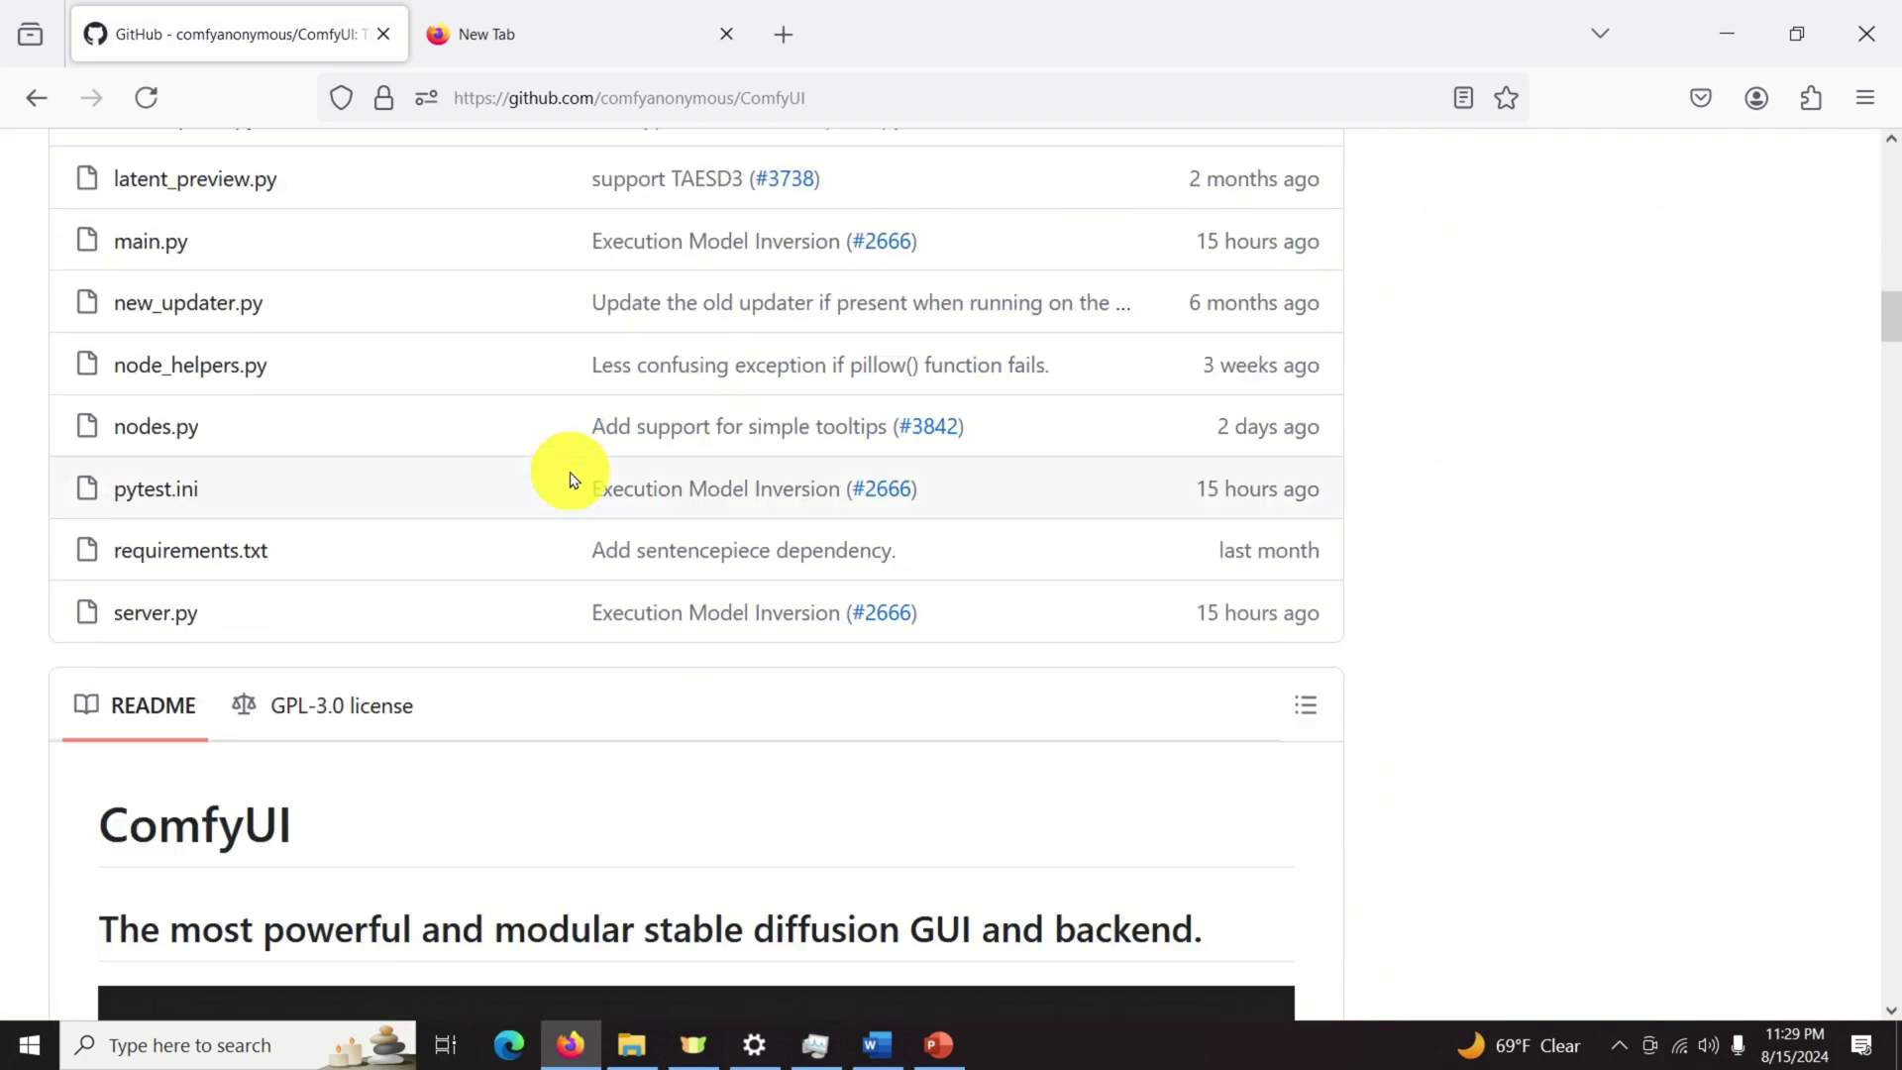
scroll(575, 470, down, 20)
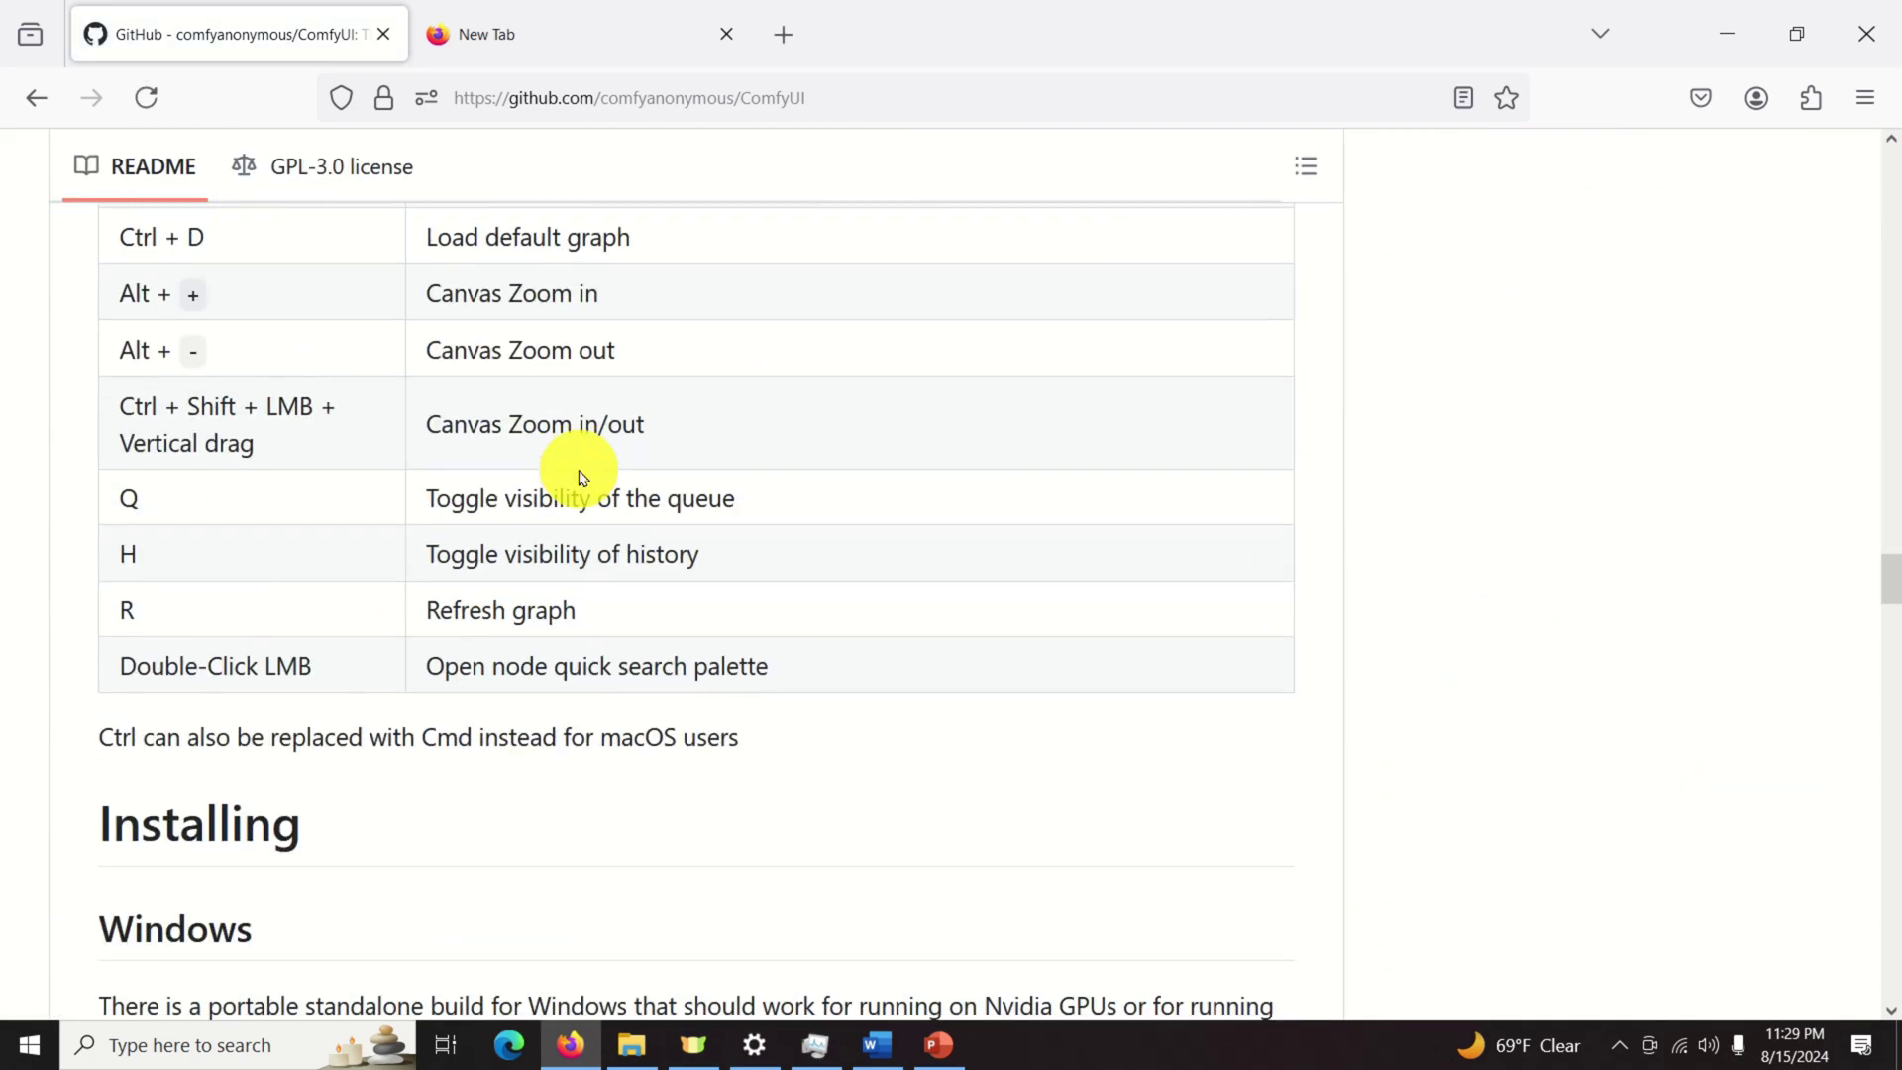
scroll(581, 475, up, 2)
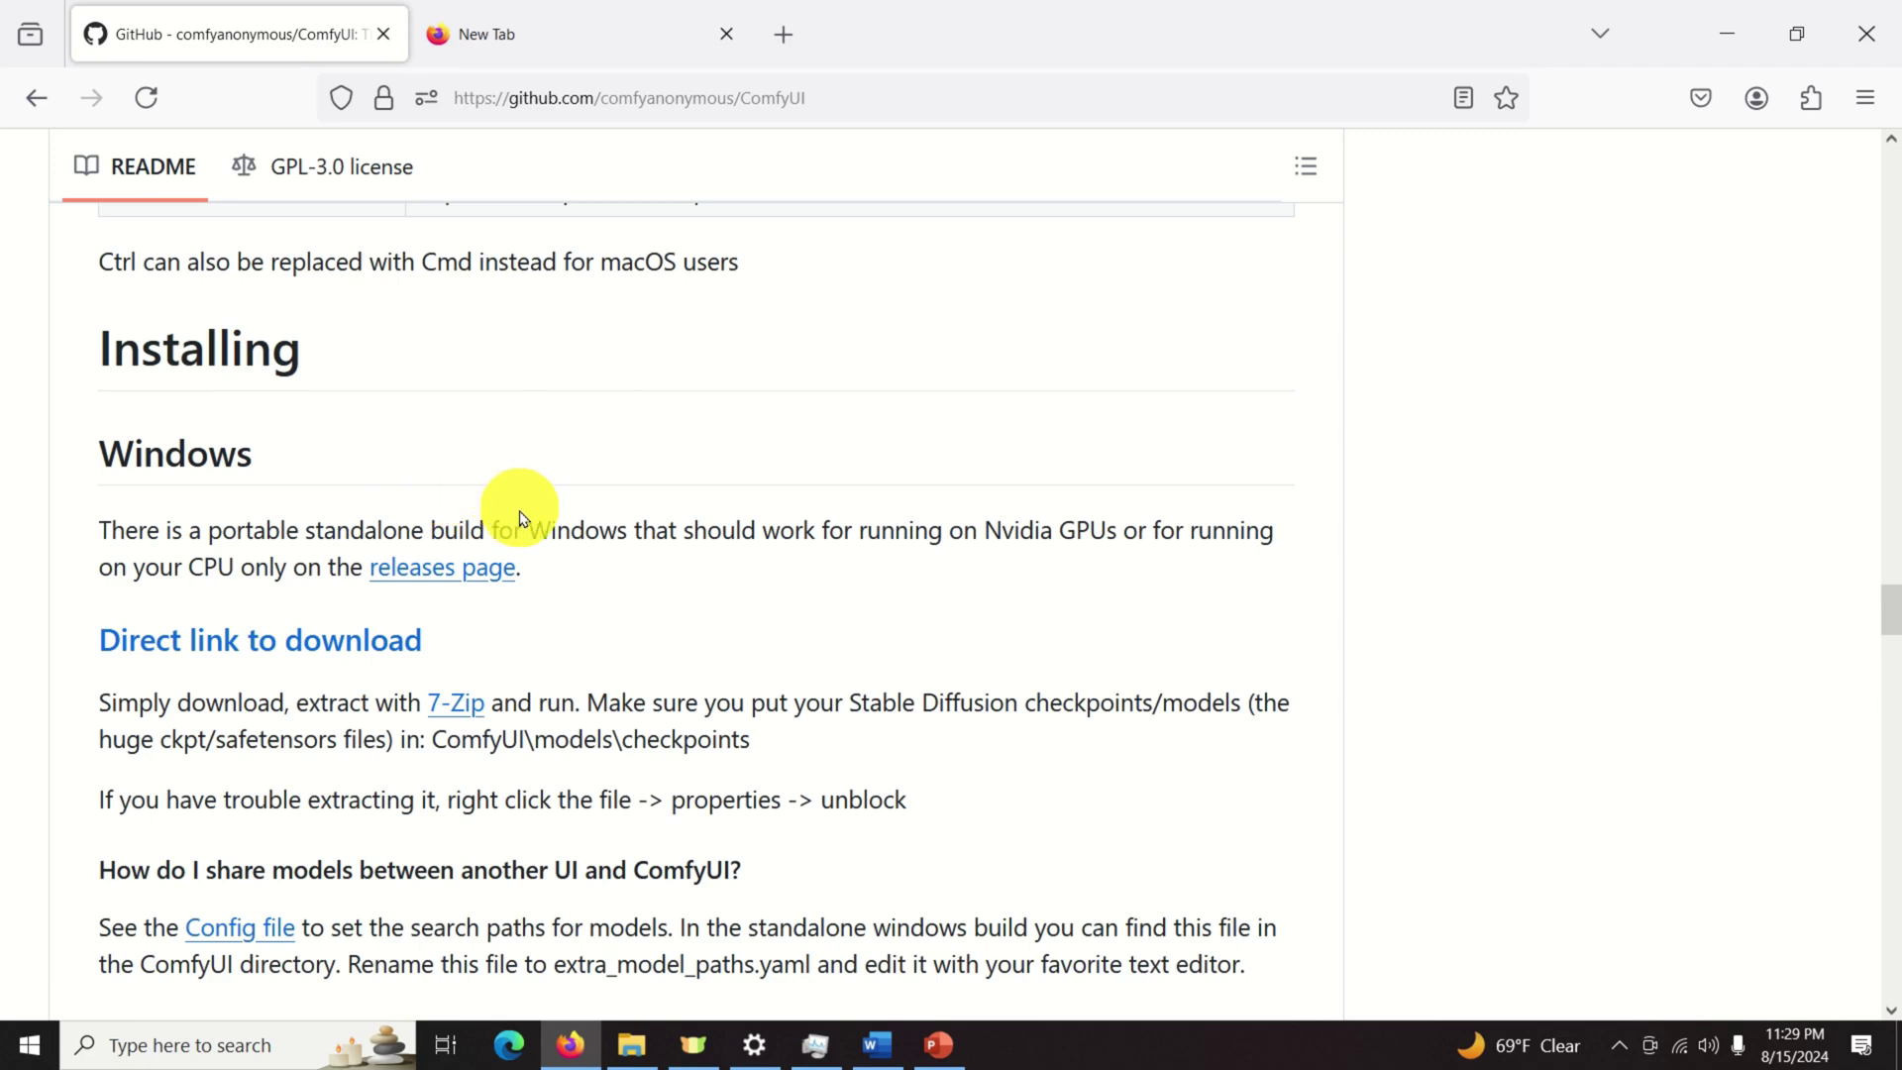
Open the 7-Zip website linked in the Windows installation instructions in a new tab and switch to it.
right_click(450, 715)
click(525, 262)
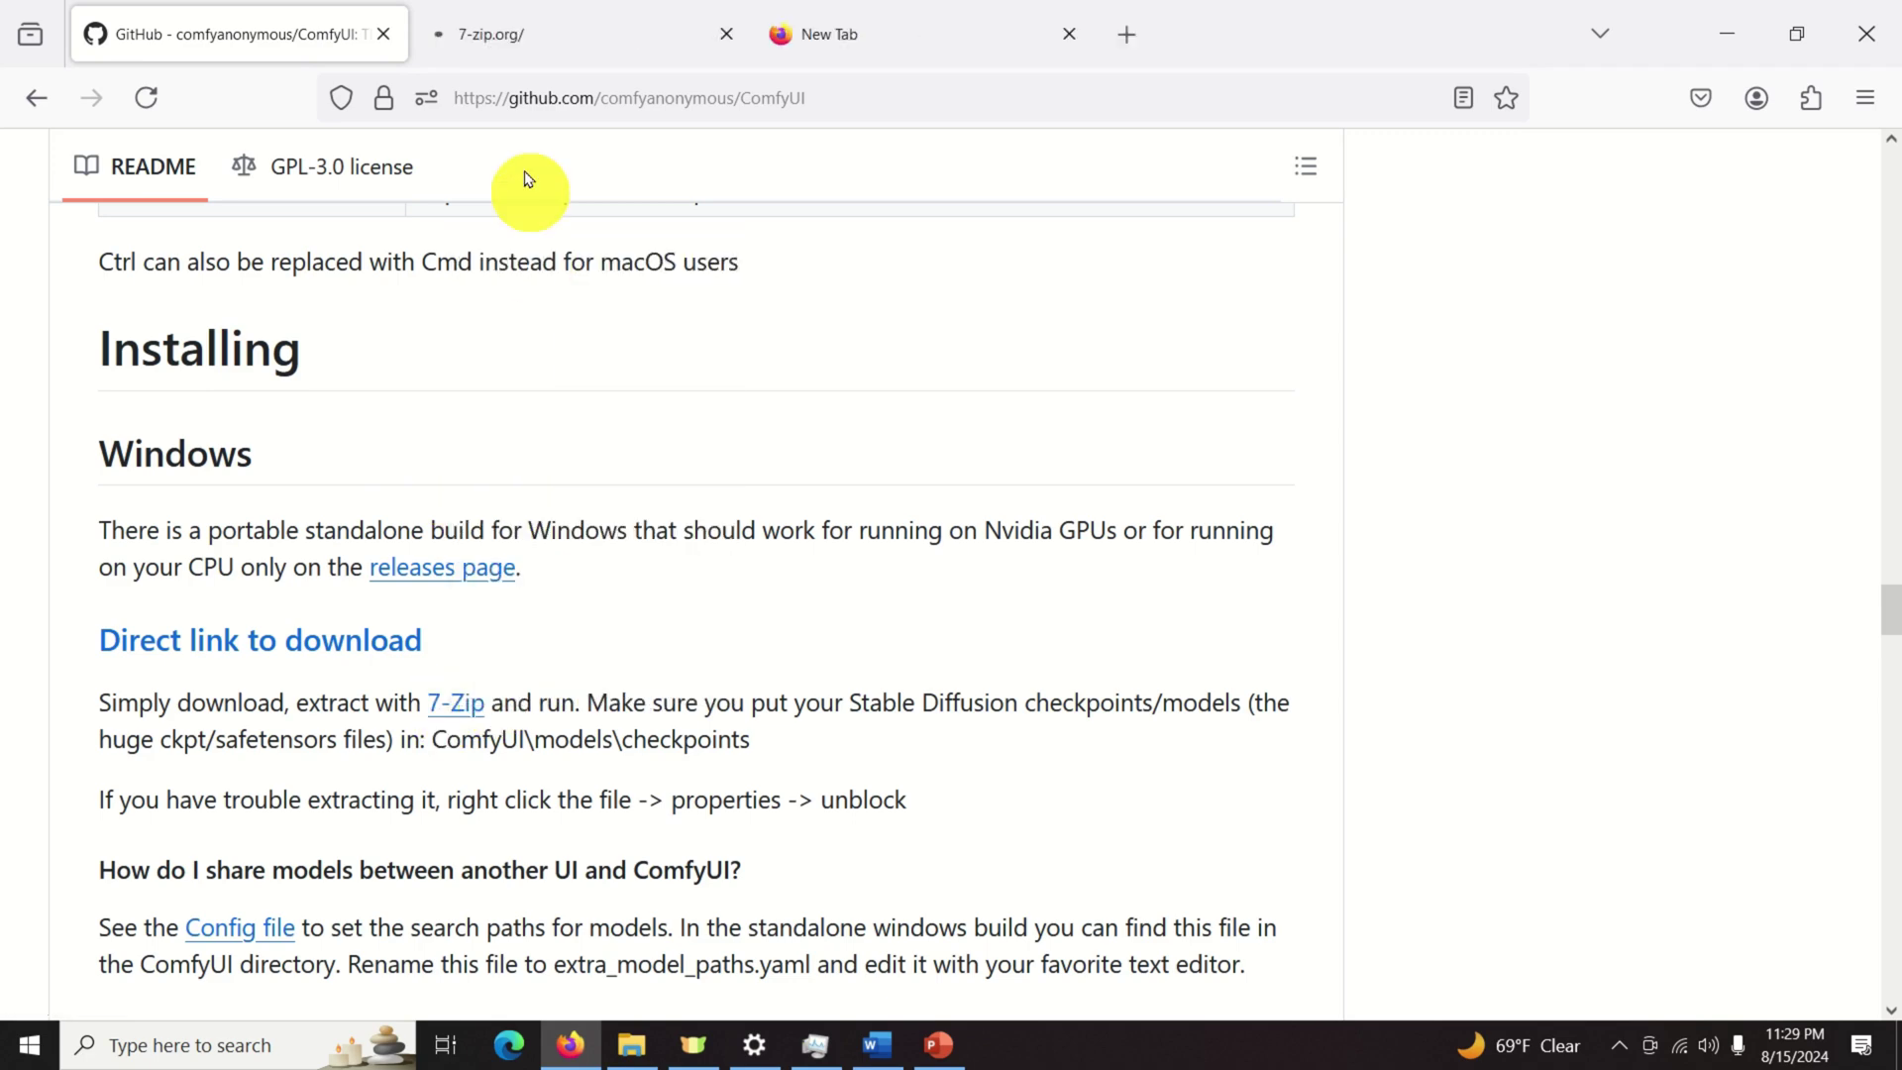
click(522, 39)
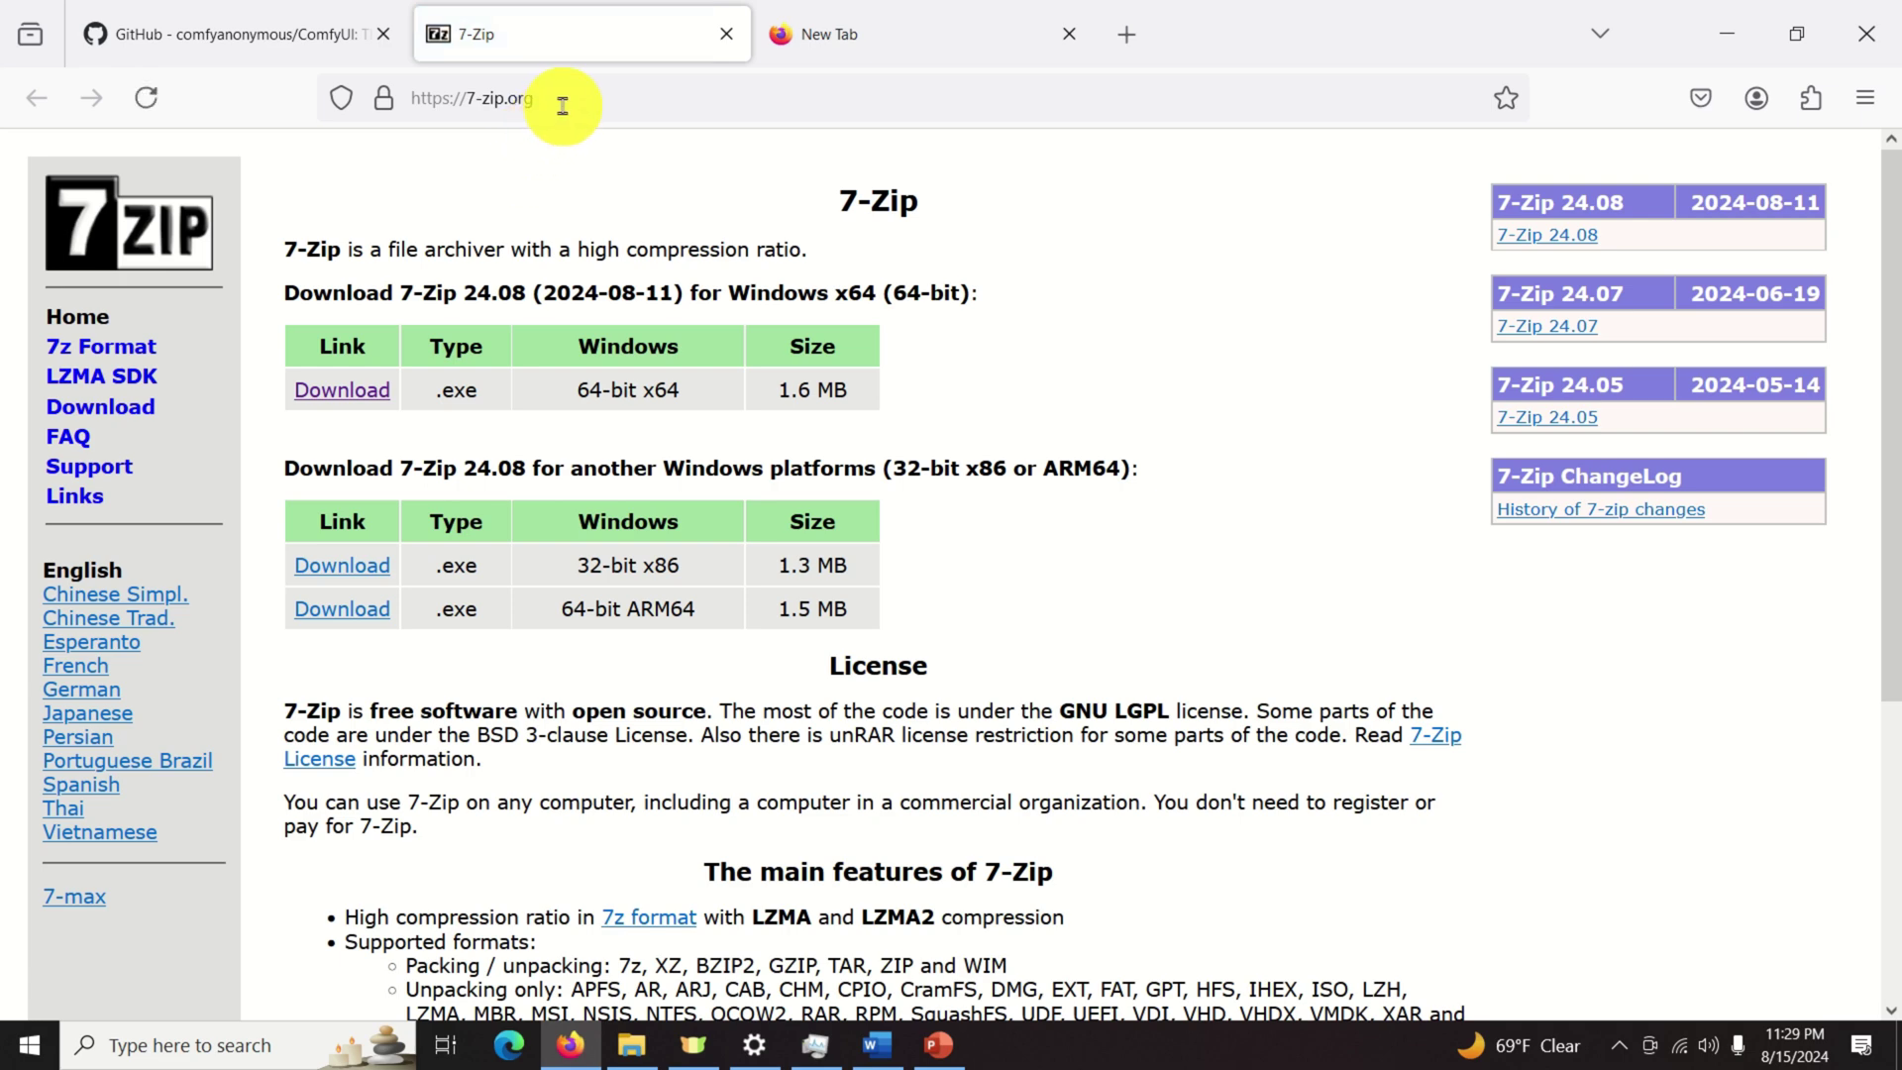
Download the 7-Zip 24.08 installer for 64-bit x64 Windows and show the file in its folder.
click(557, 100)
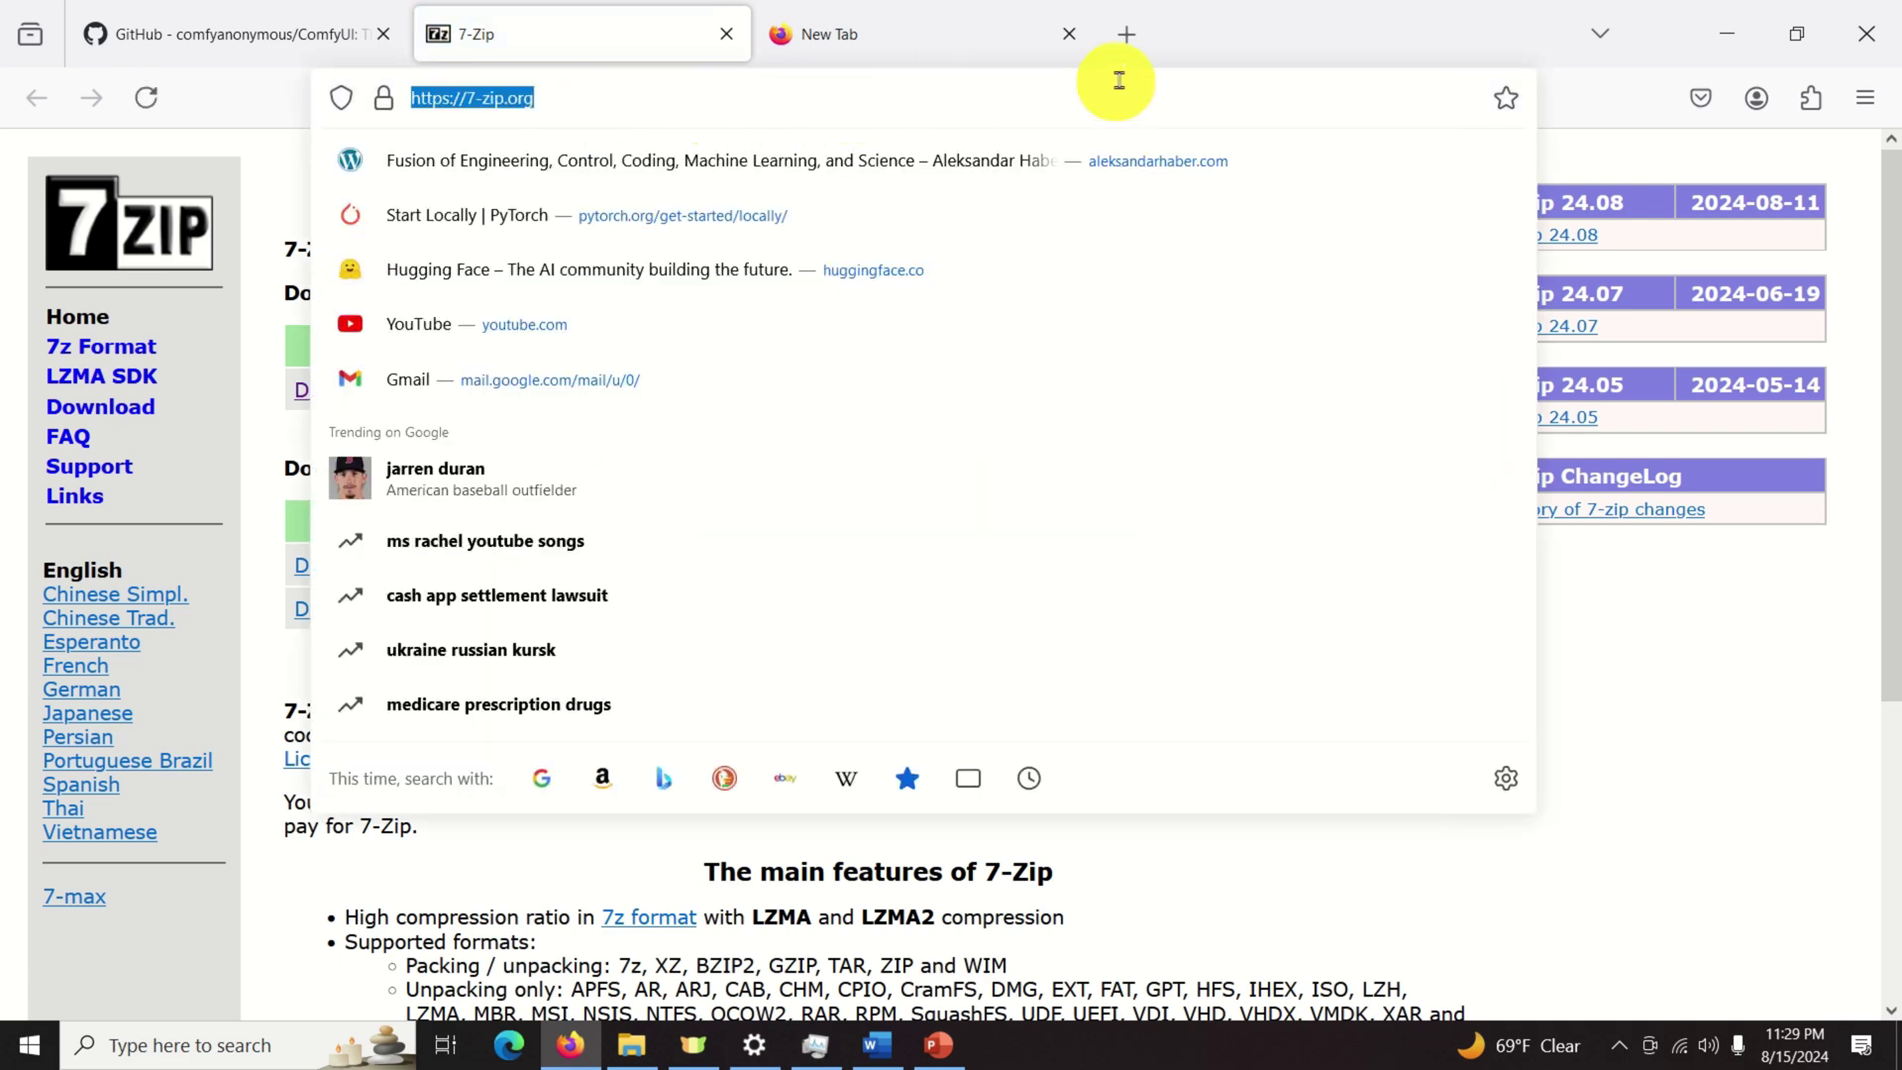
click(1240, 51)
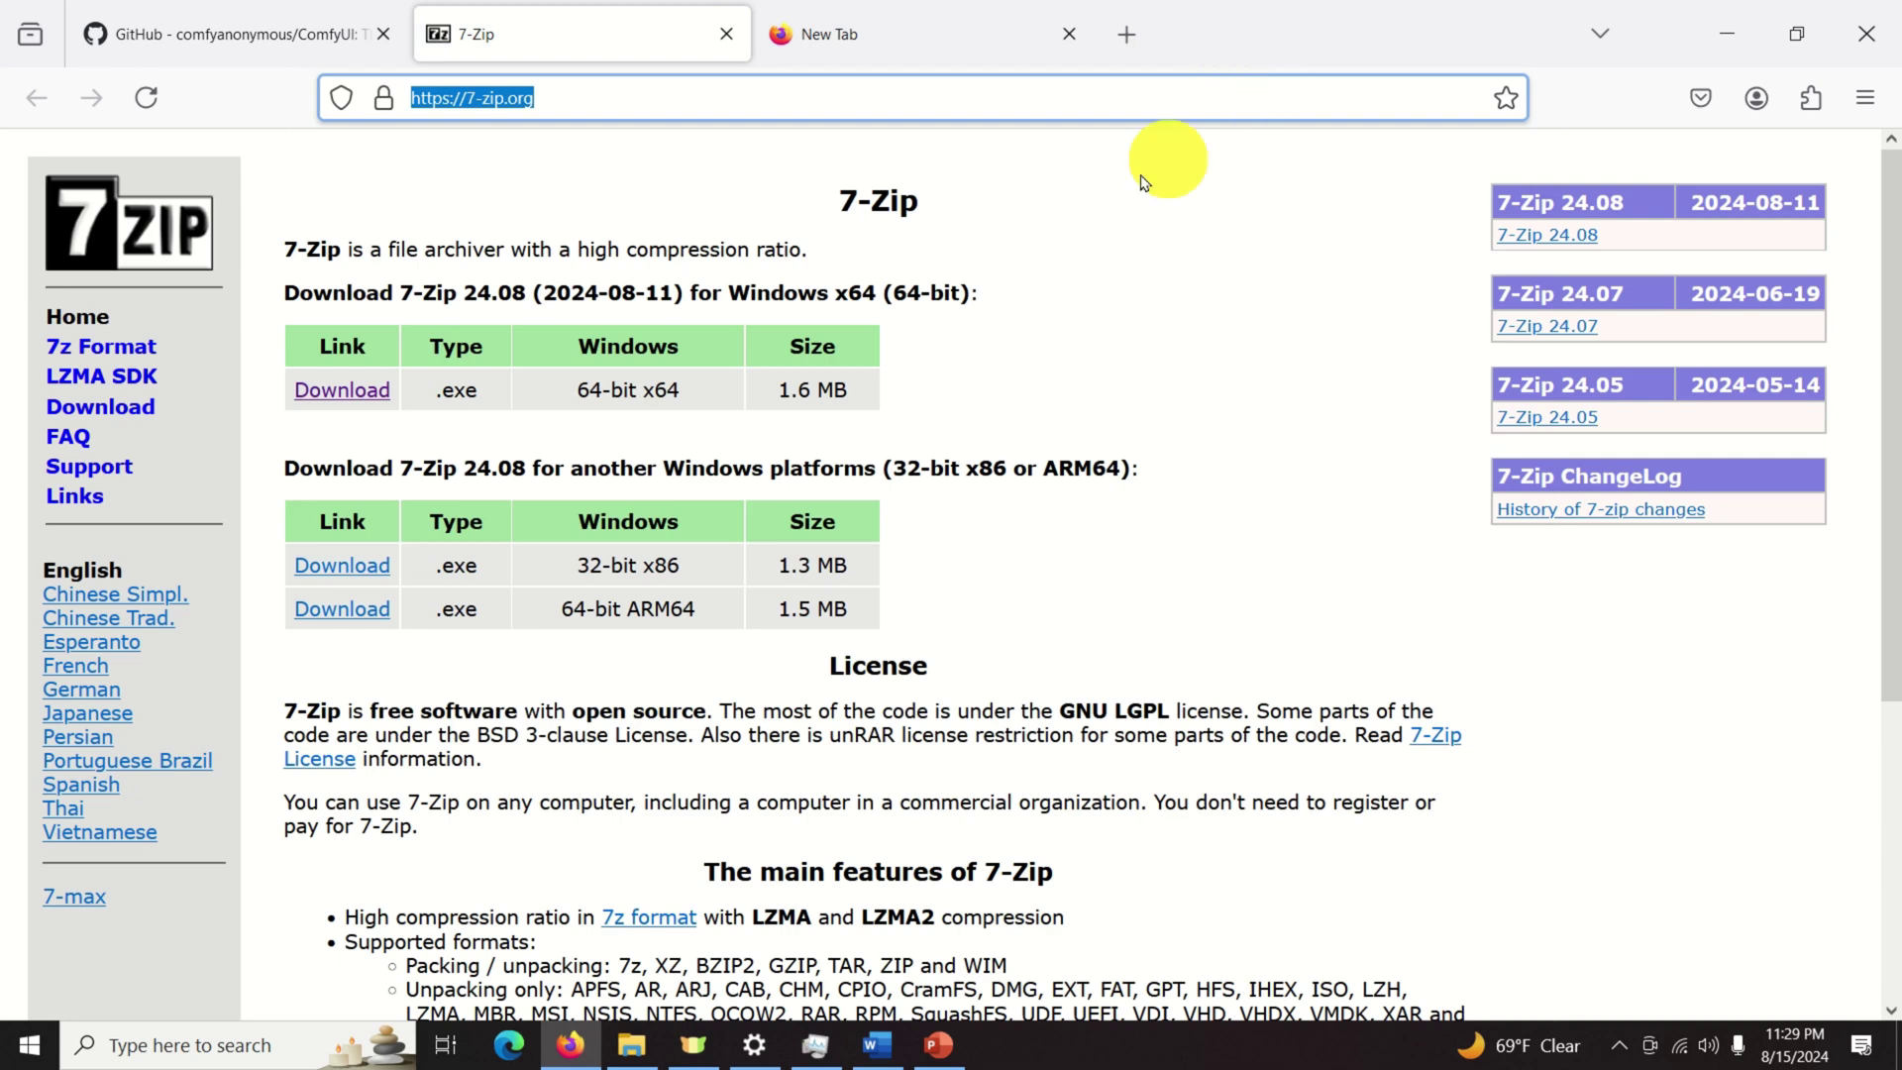
click(364, 399)
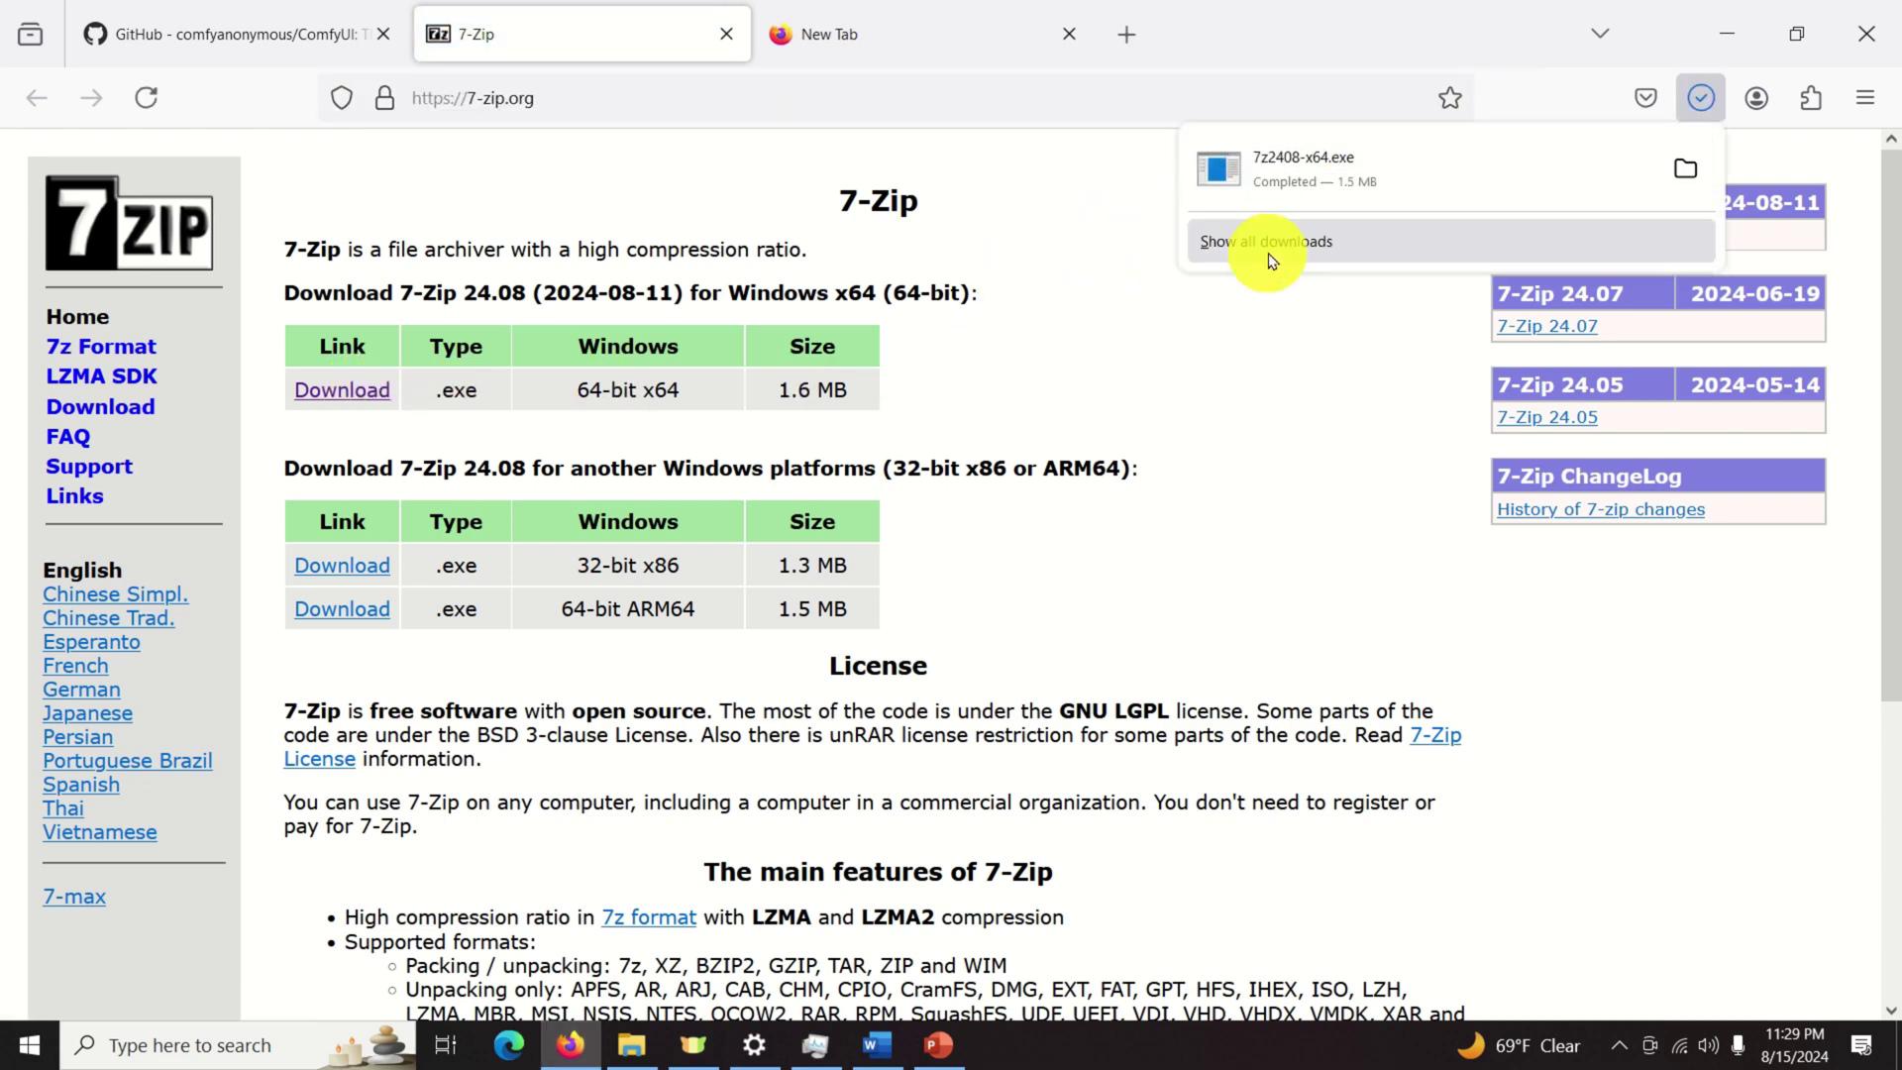
click(1681, 175)
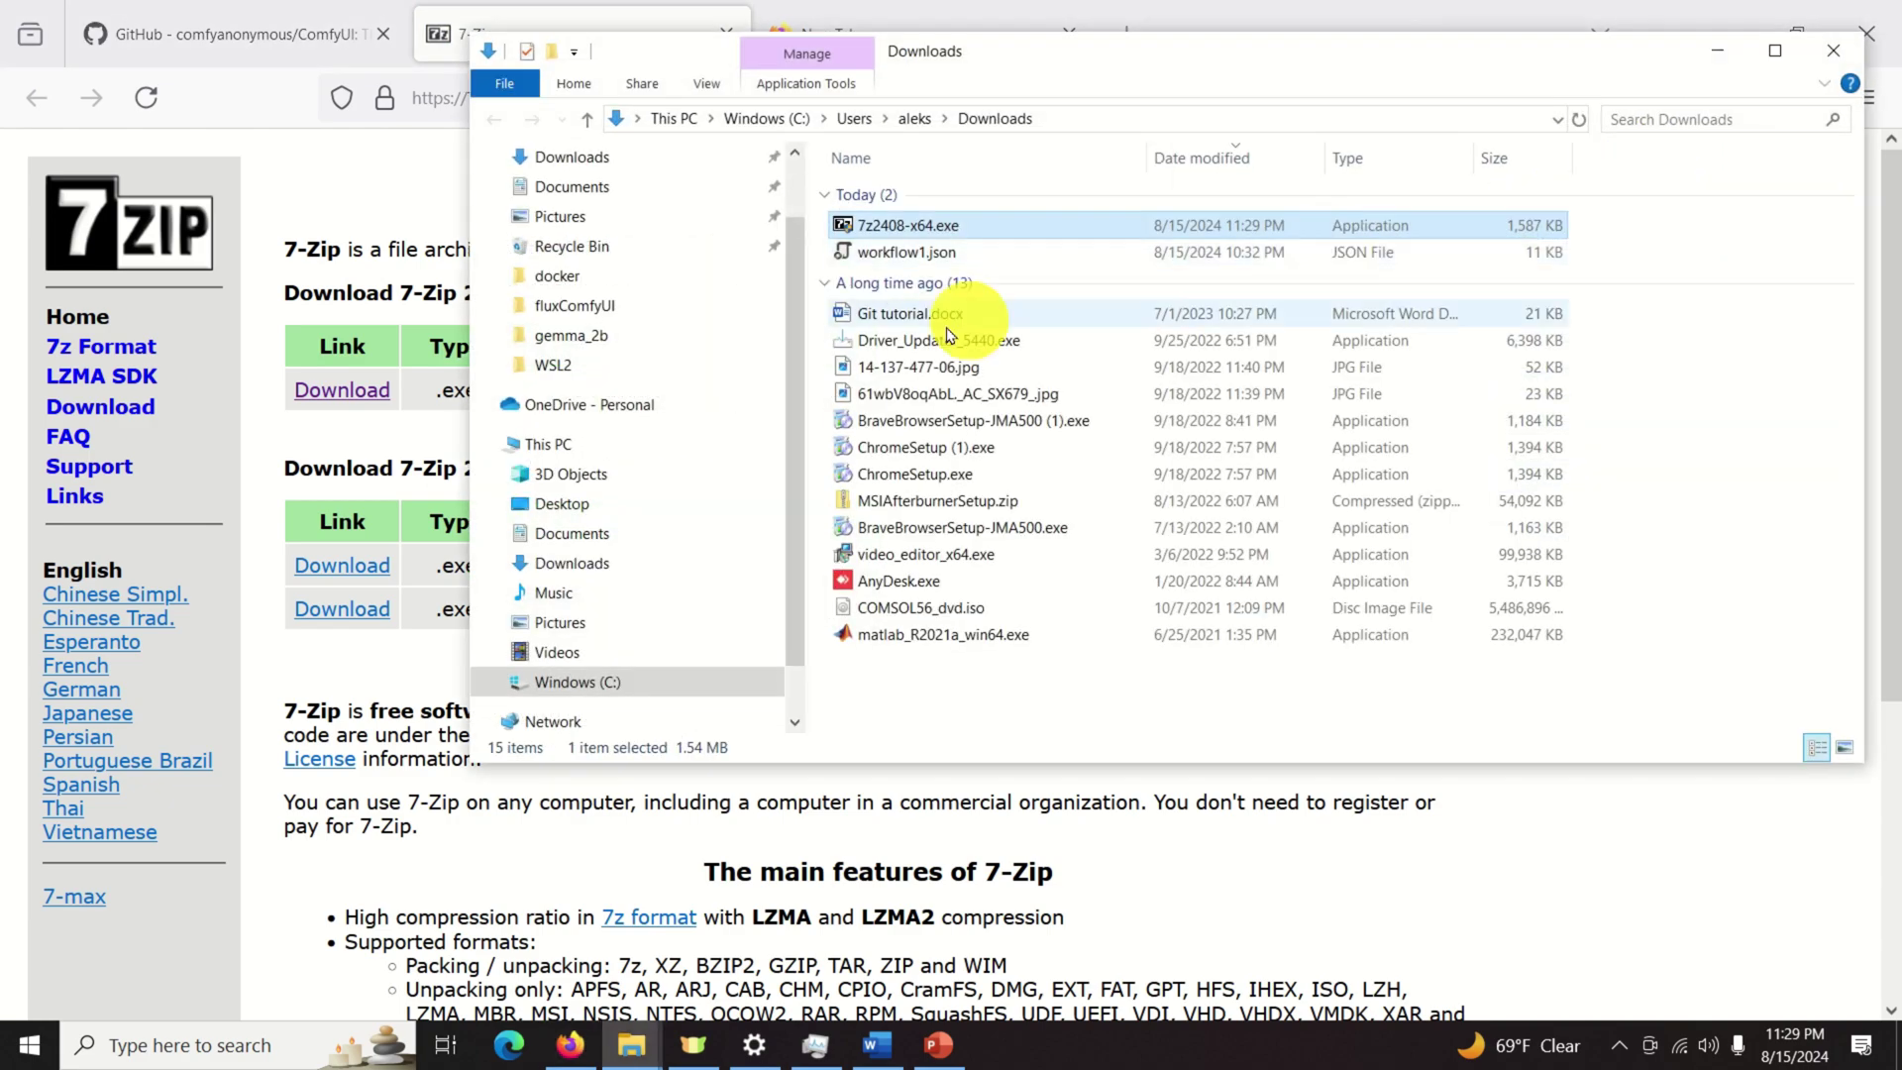
Install 7-Zip from 7z2408-x64.exe into C:\Program Files\7-Zip\ and return to the ComfyUI GitHub page.
double_click(956, 238)
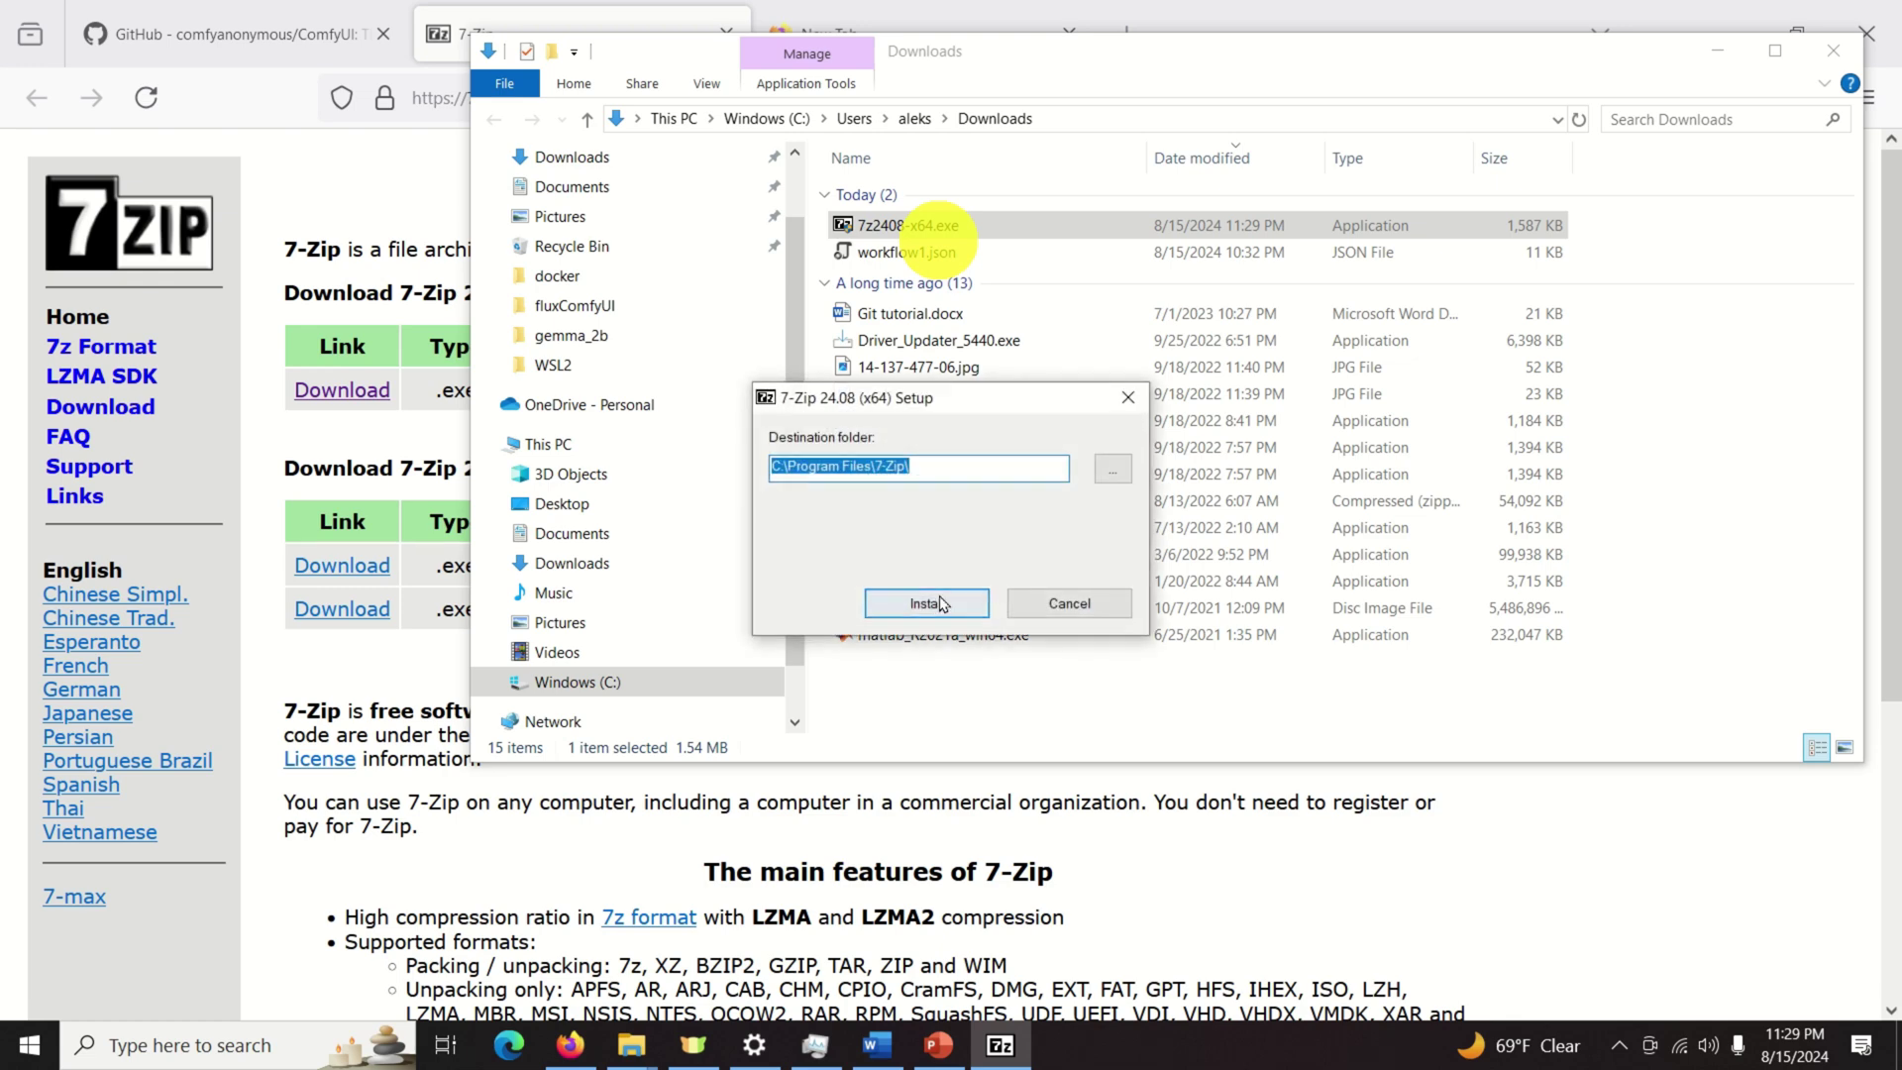
click(981, 604)
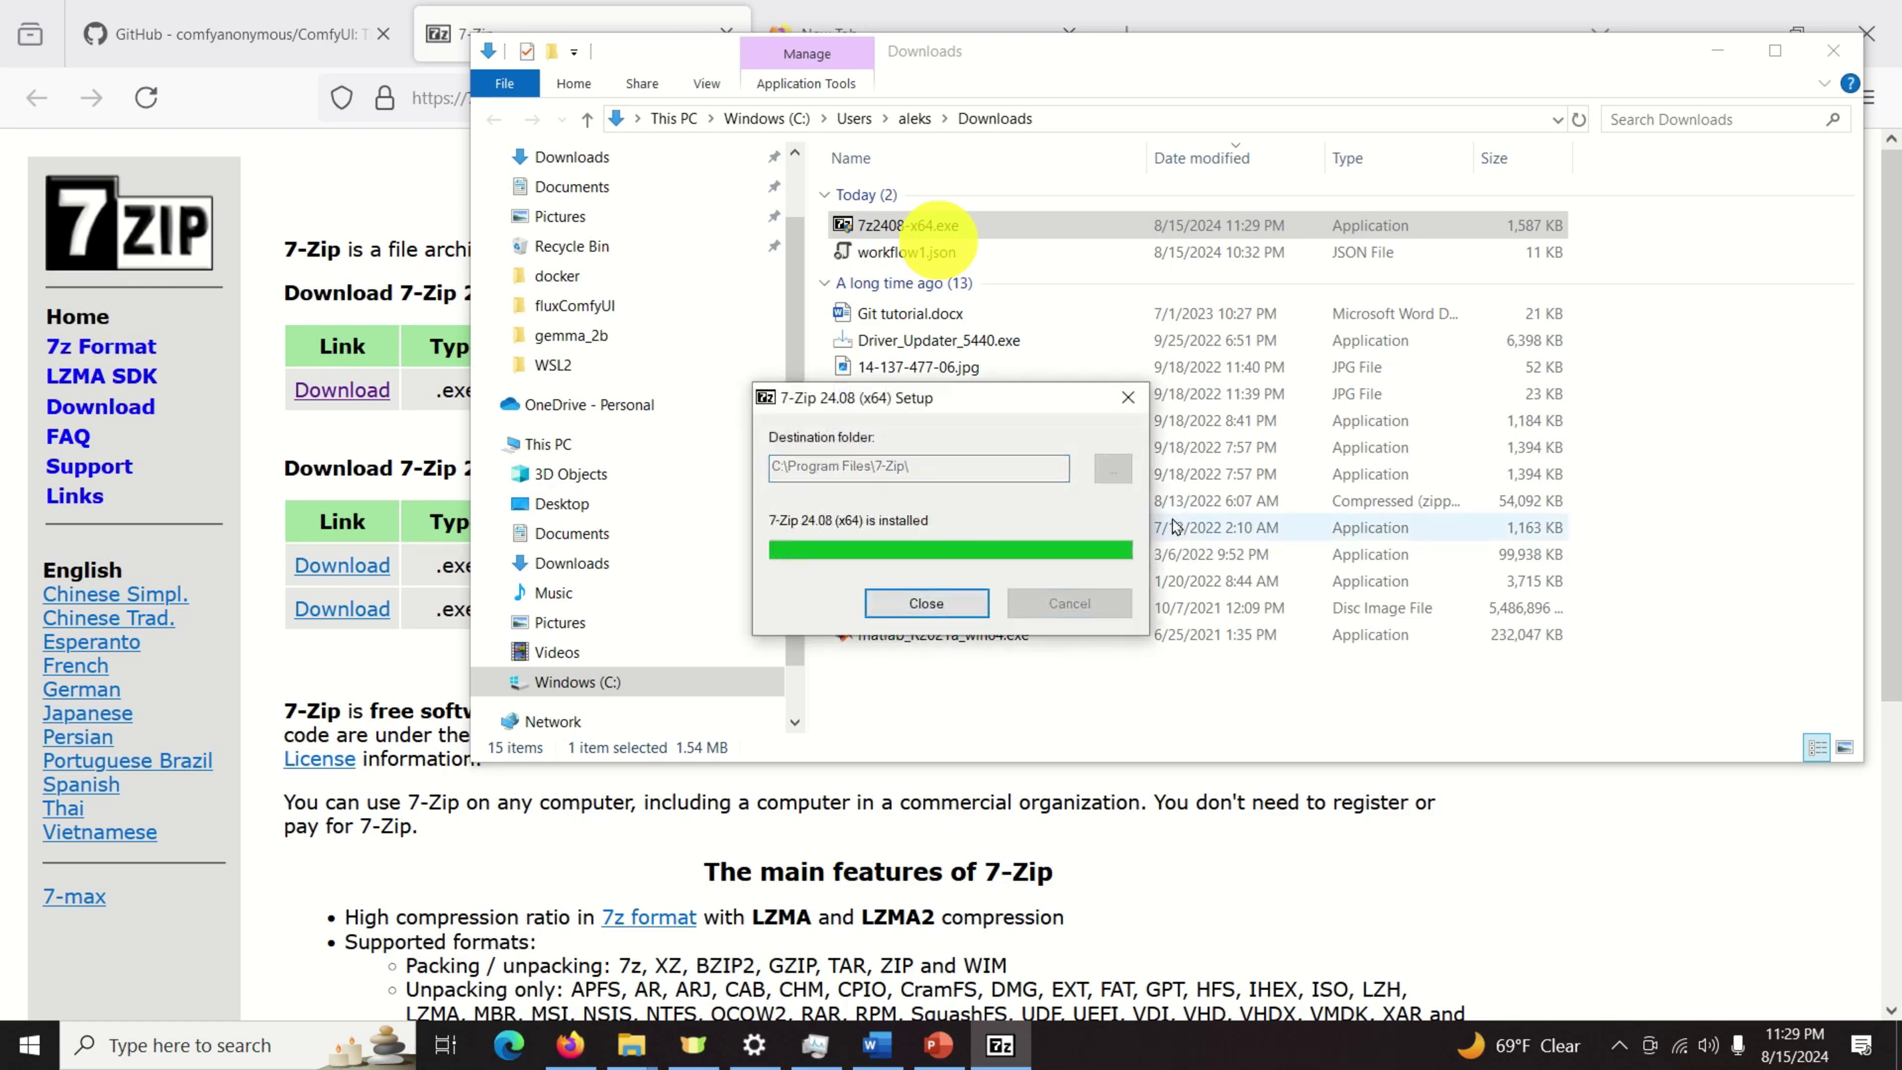
click(921, 604)
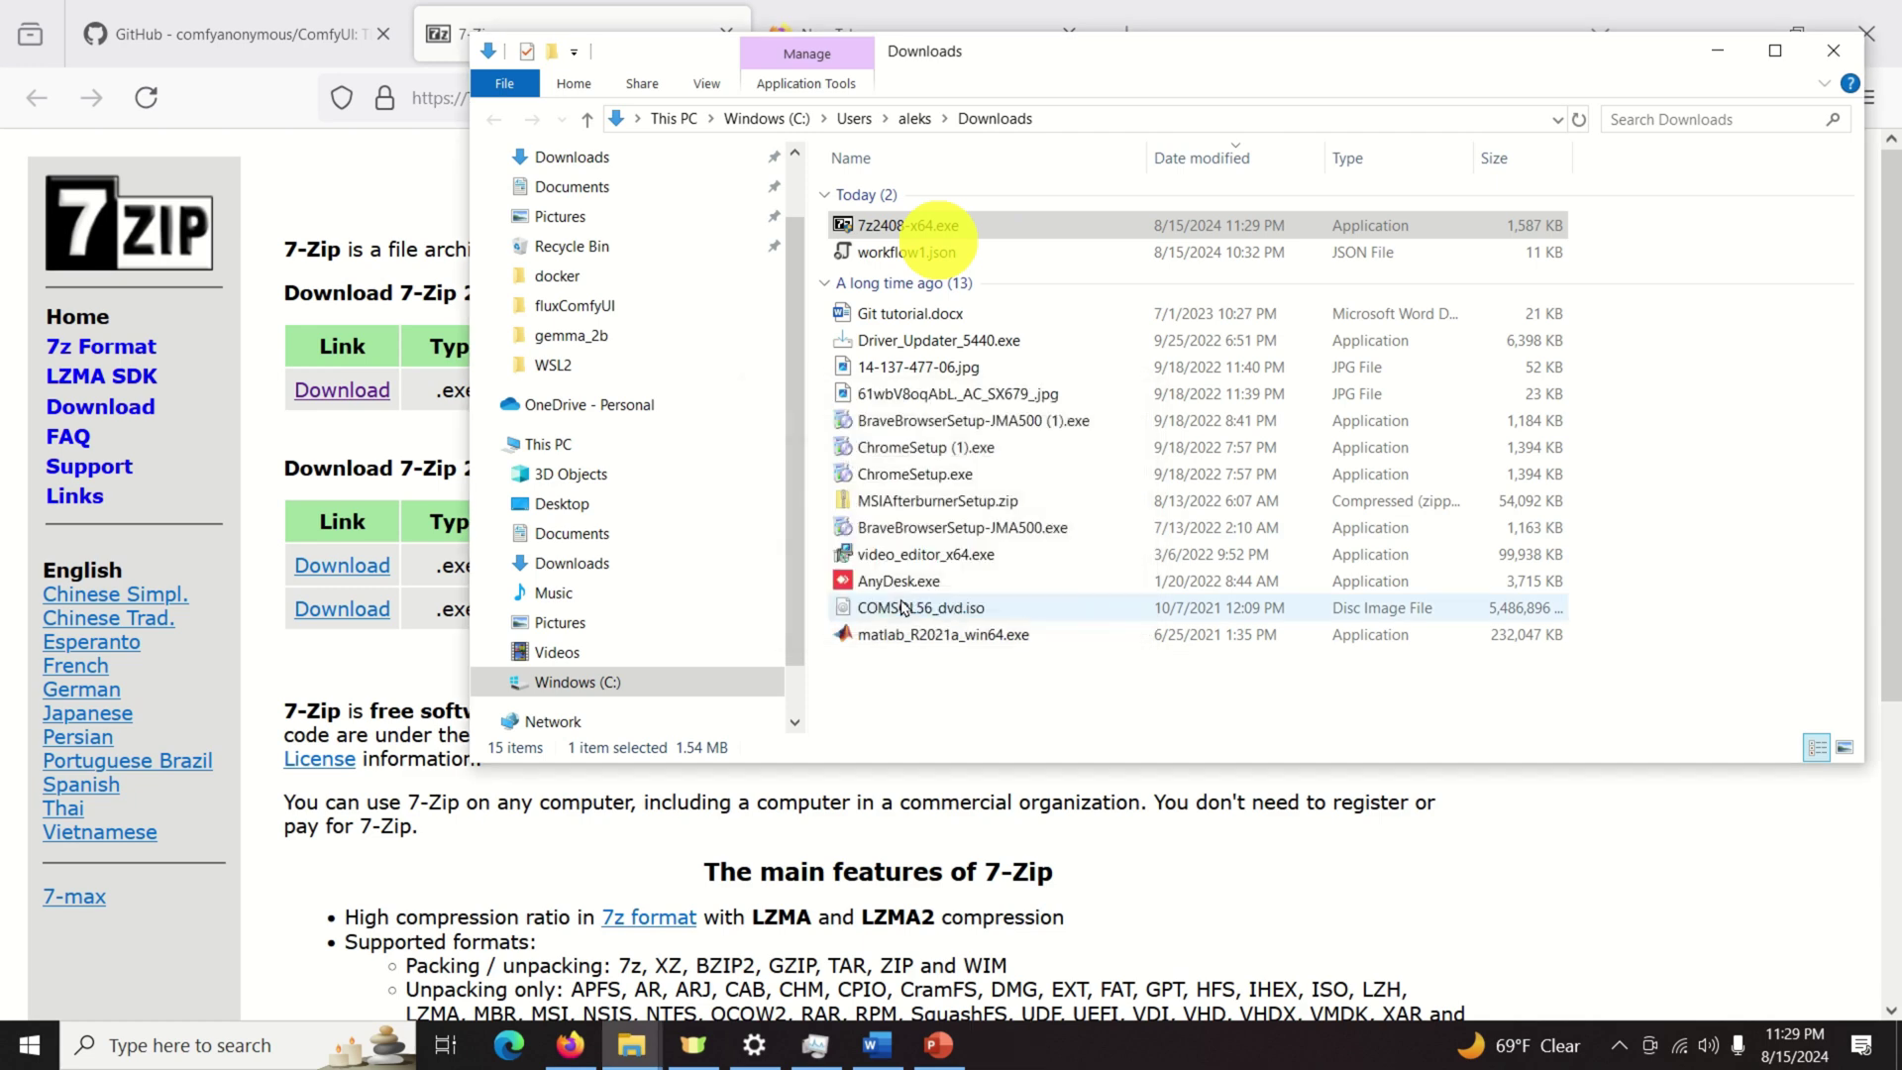
click(491, 793)
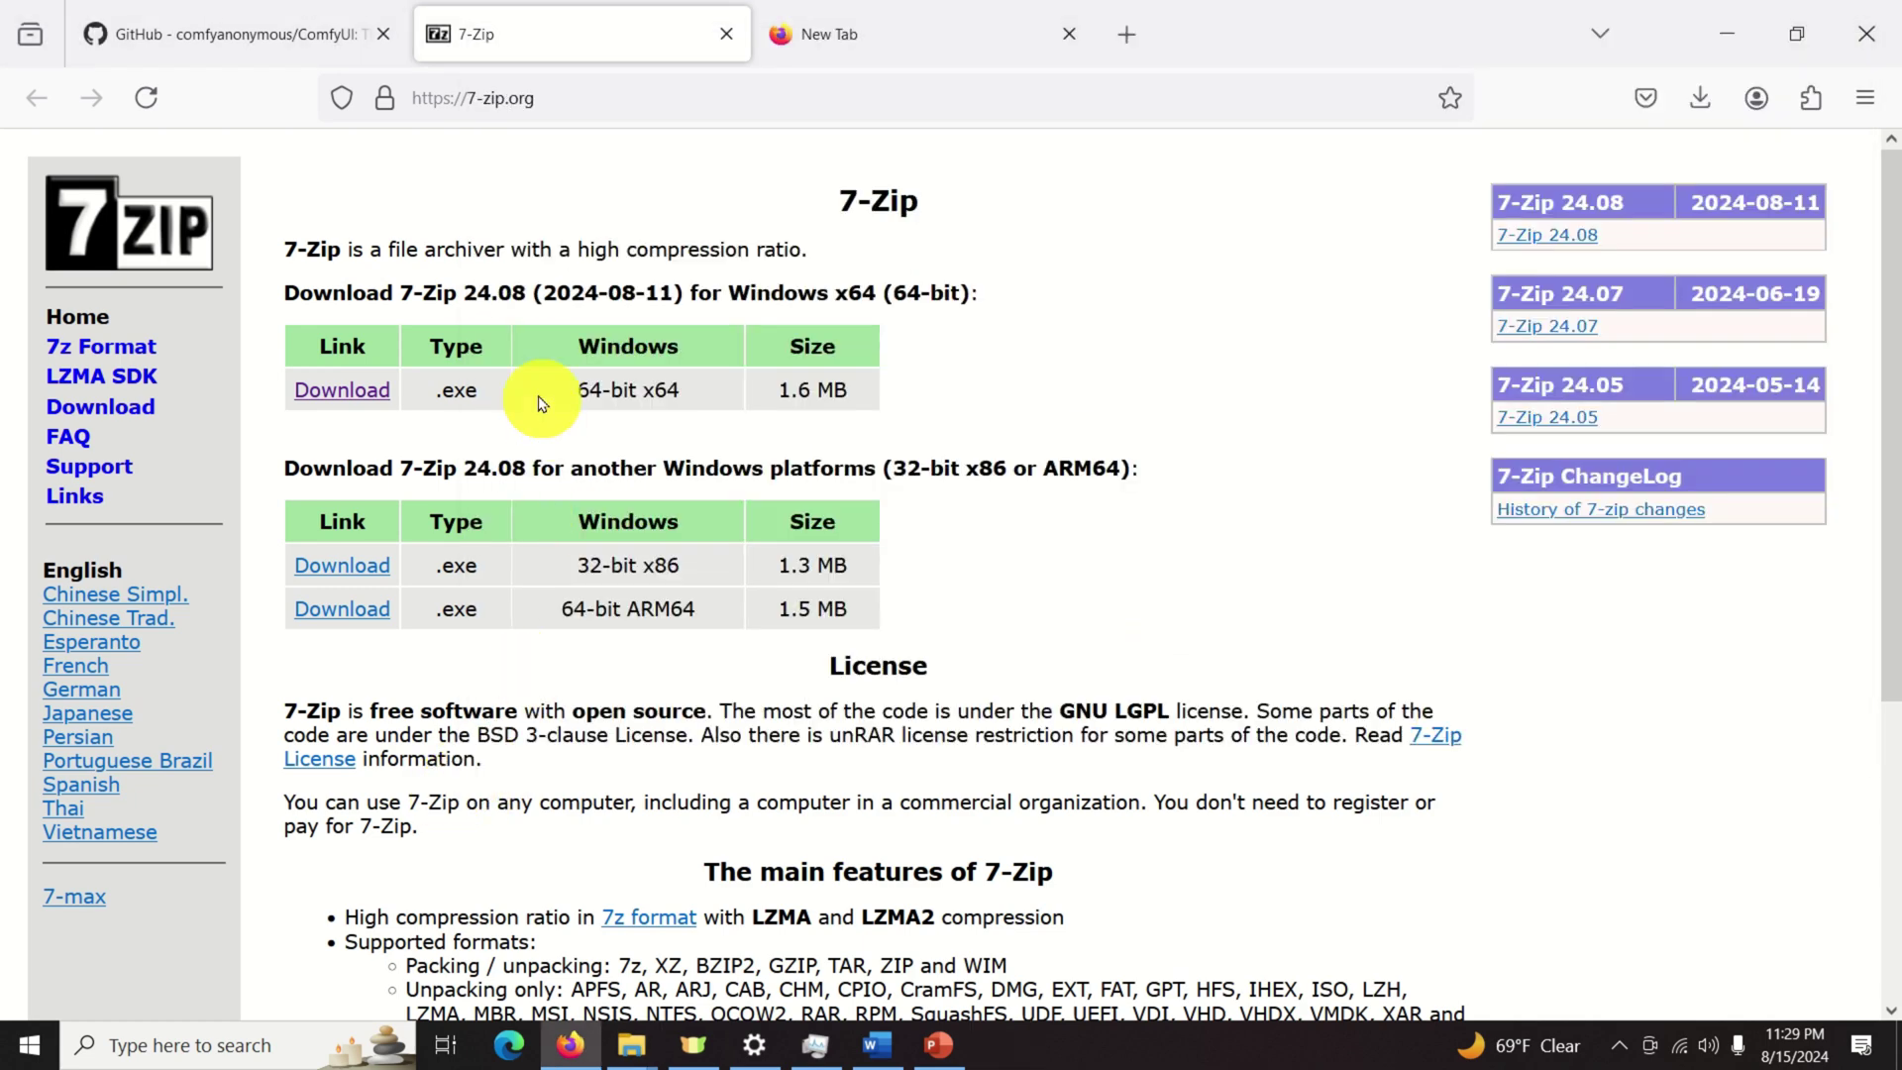
click(252, 38)
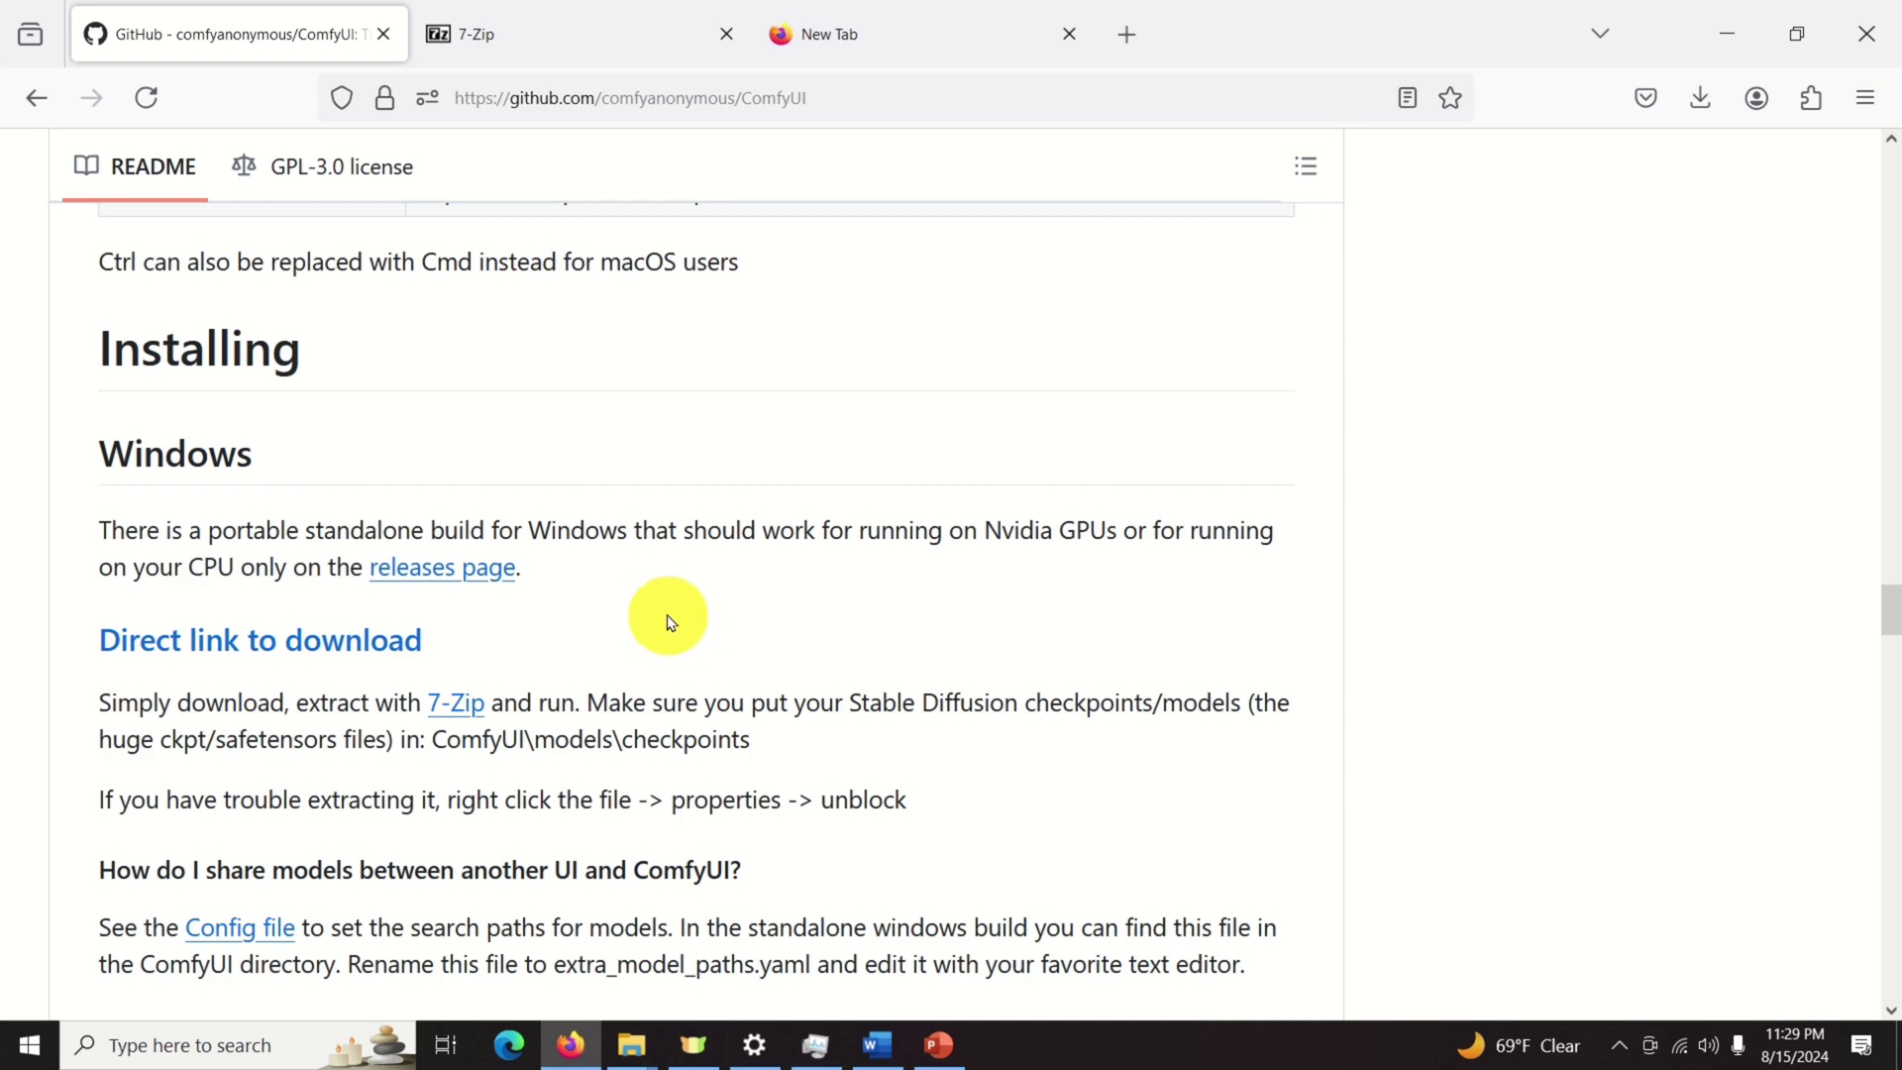
Open the releases page linked in the Windows instructions in a new tab and download ComfyUI_windows_portable_nvidia.7z from the v0.0.8 assets.
right_click(410, 577)
click(476, 597)
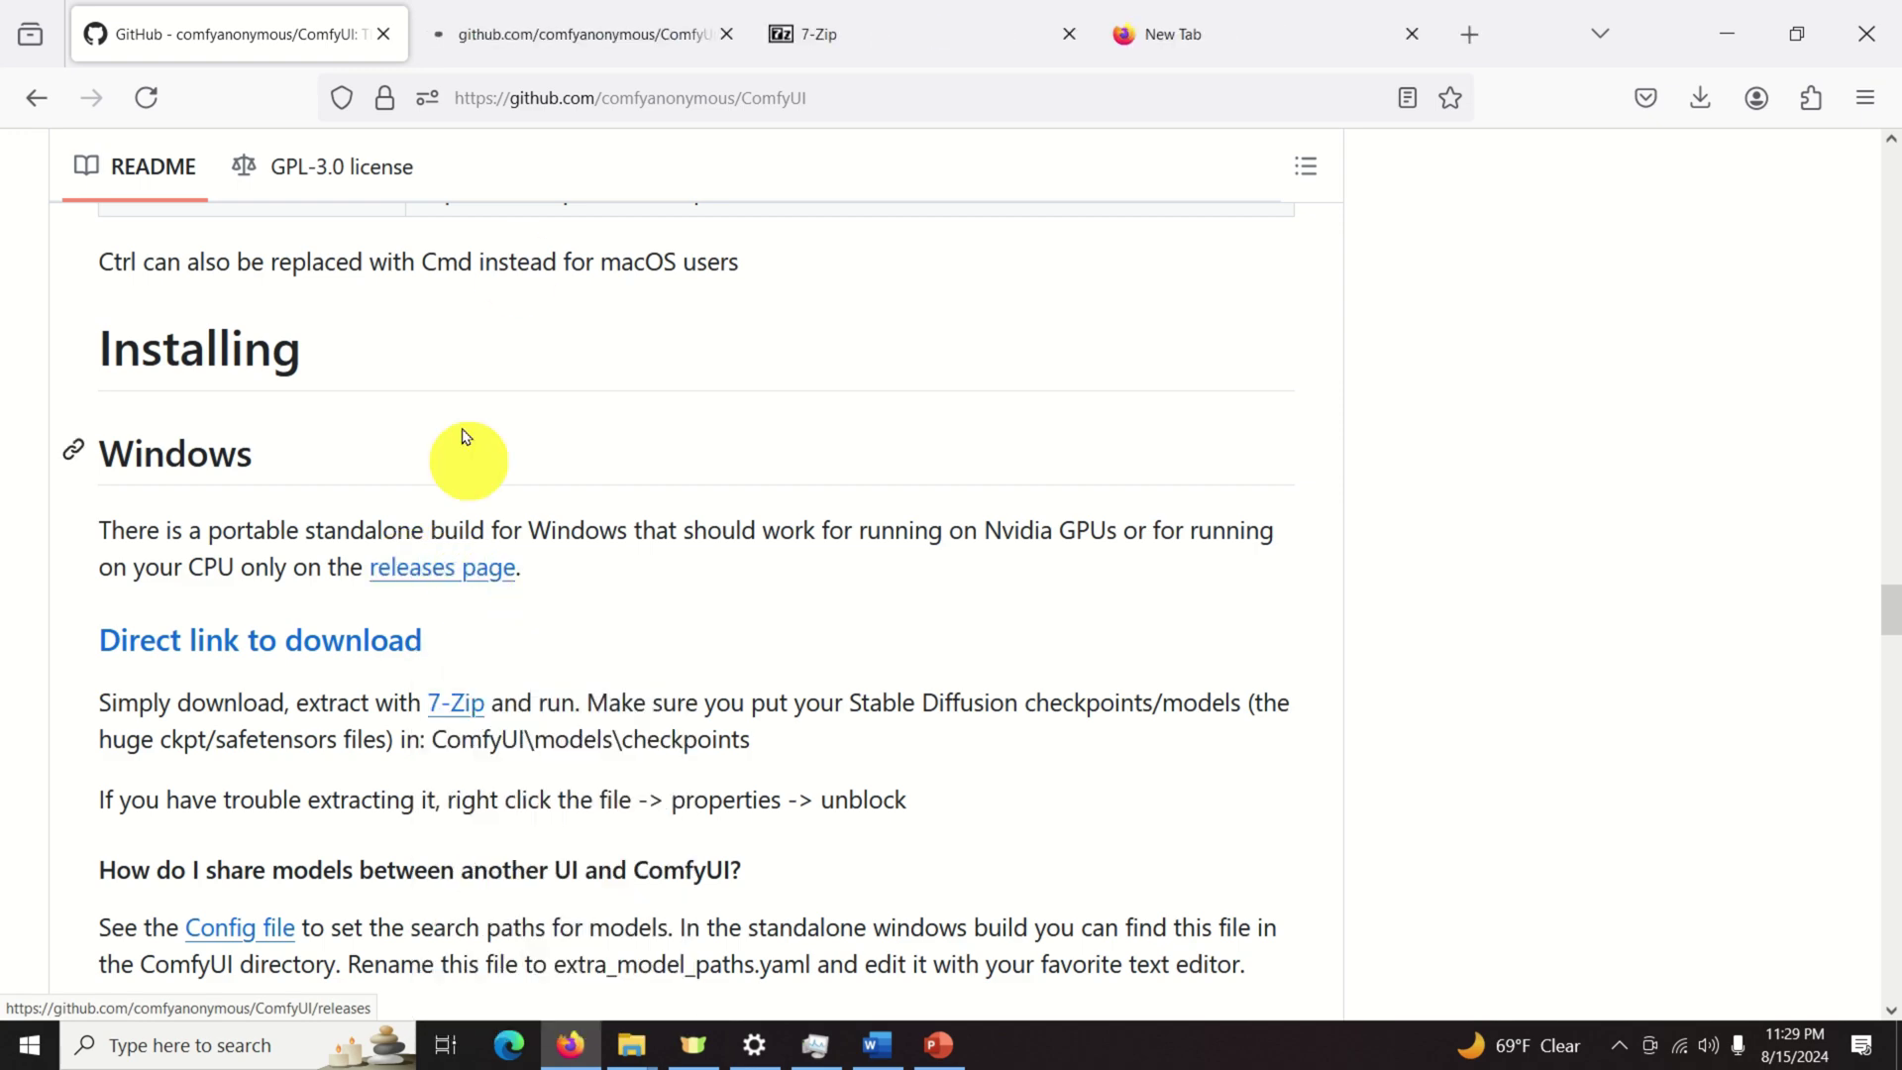
click(569, 55)
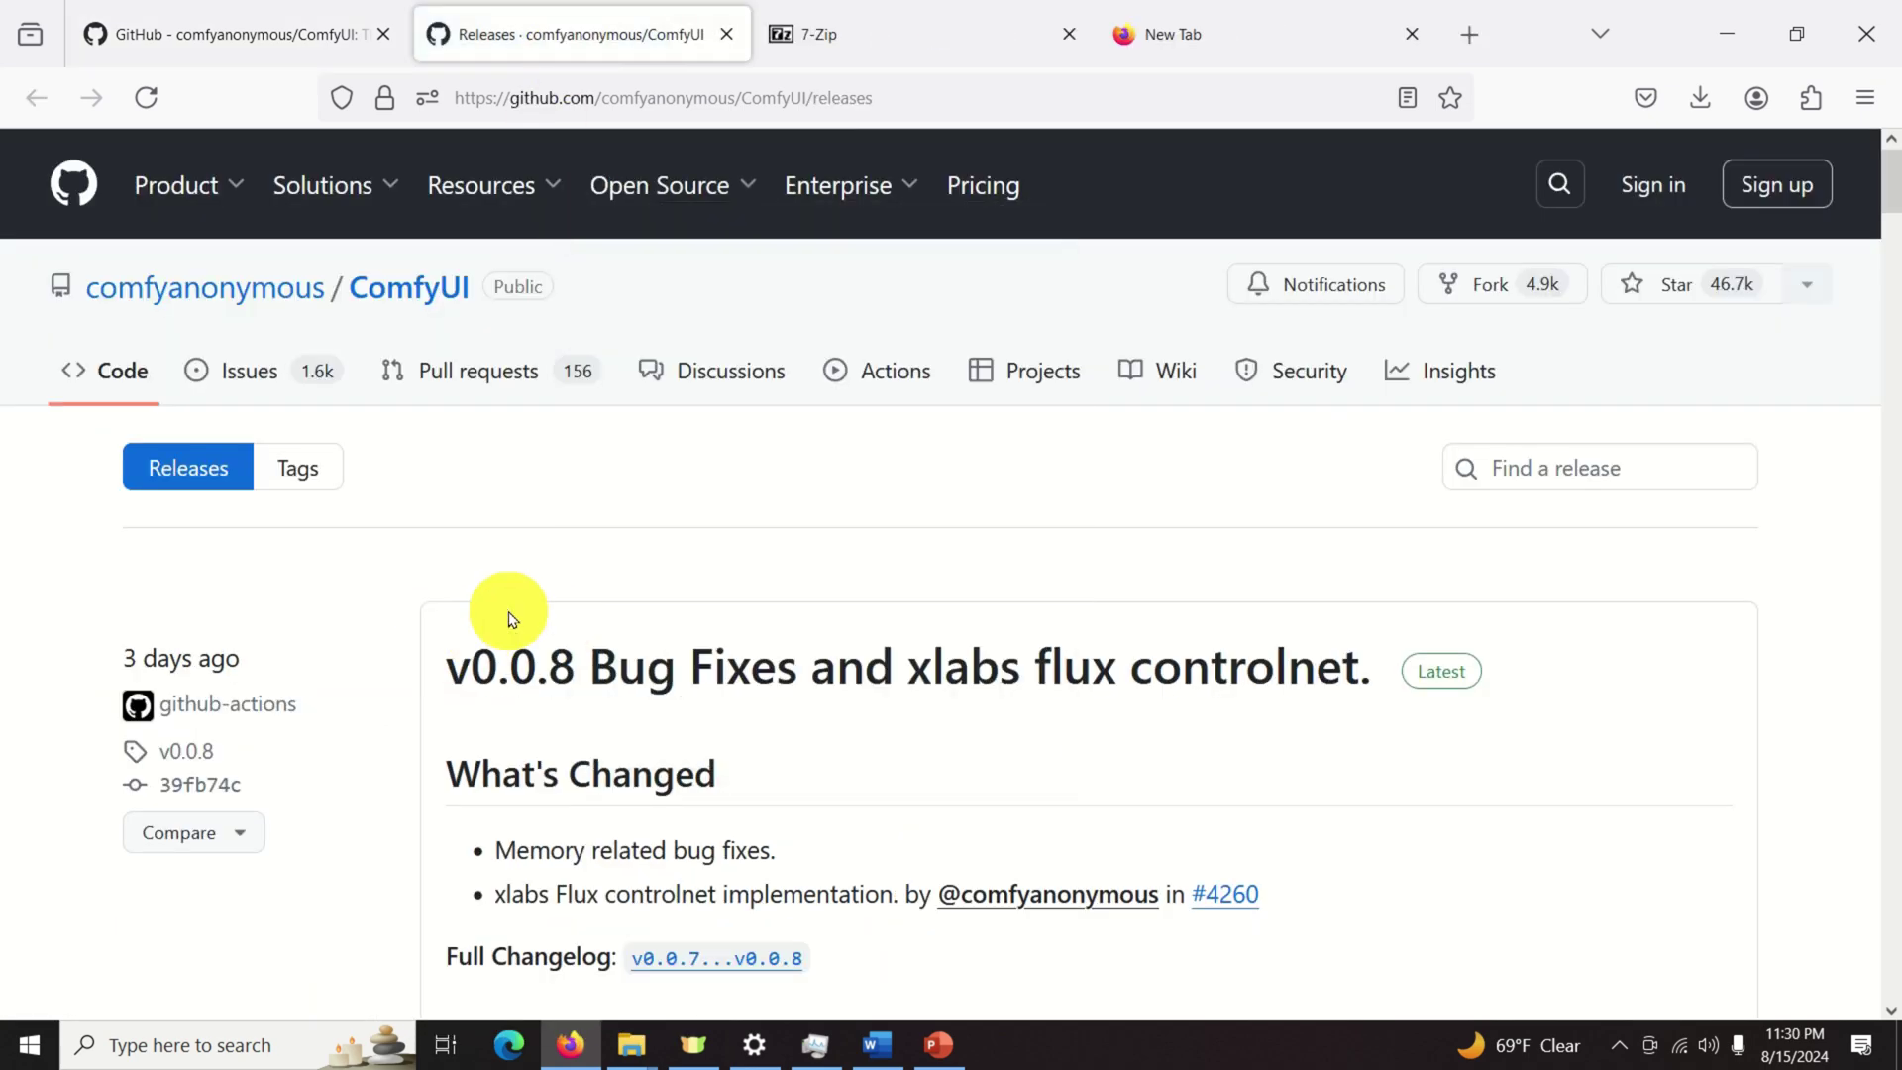
scroll(512, 620, down, 3)
scroll(512, 620, down, 3)
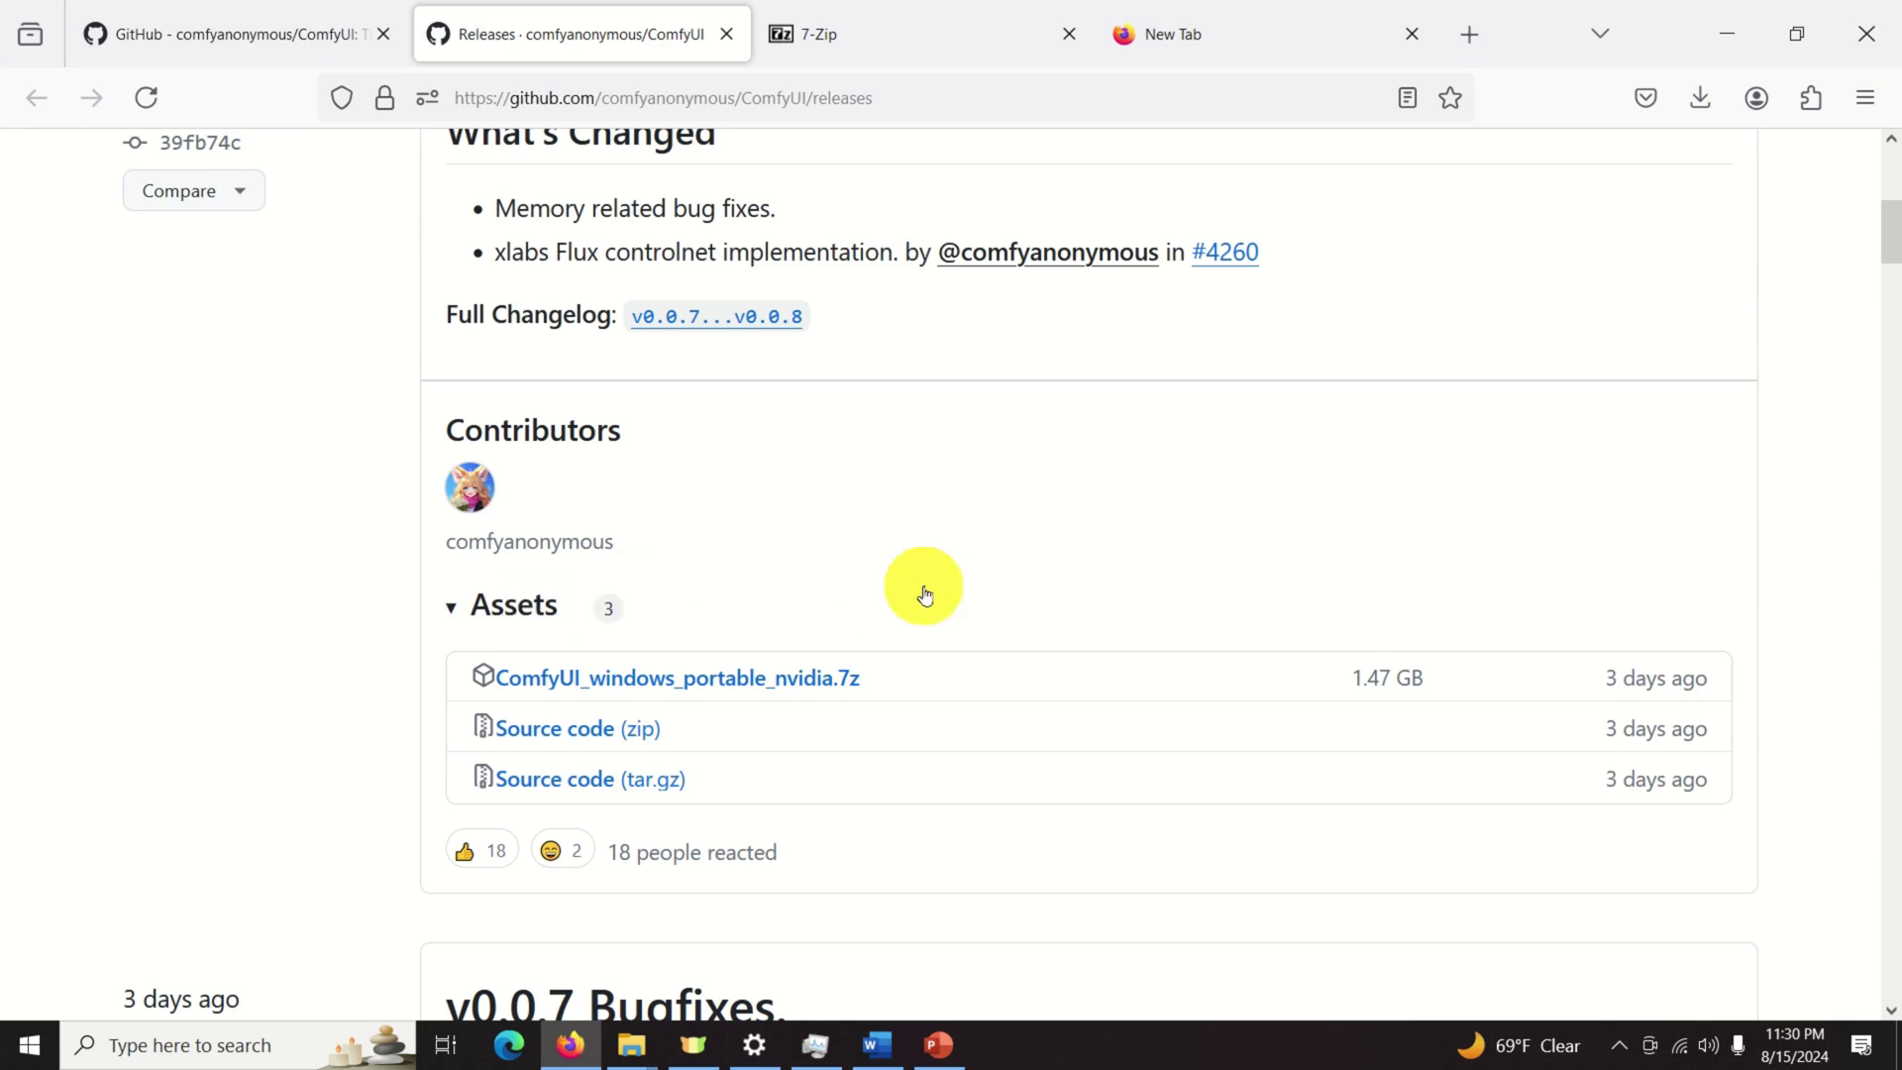
click(804, 690)
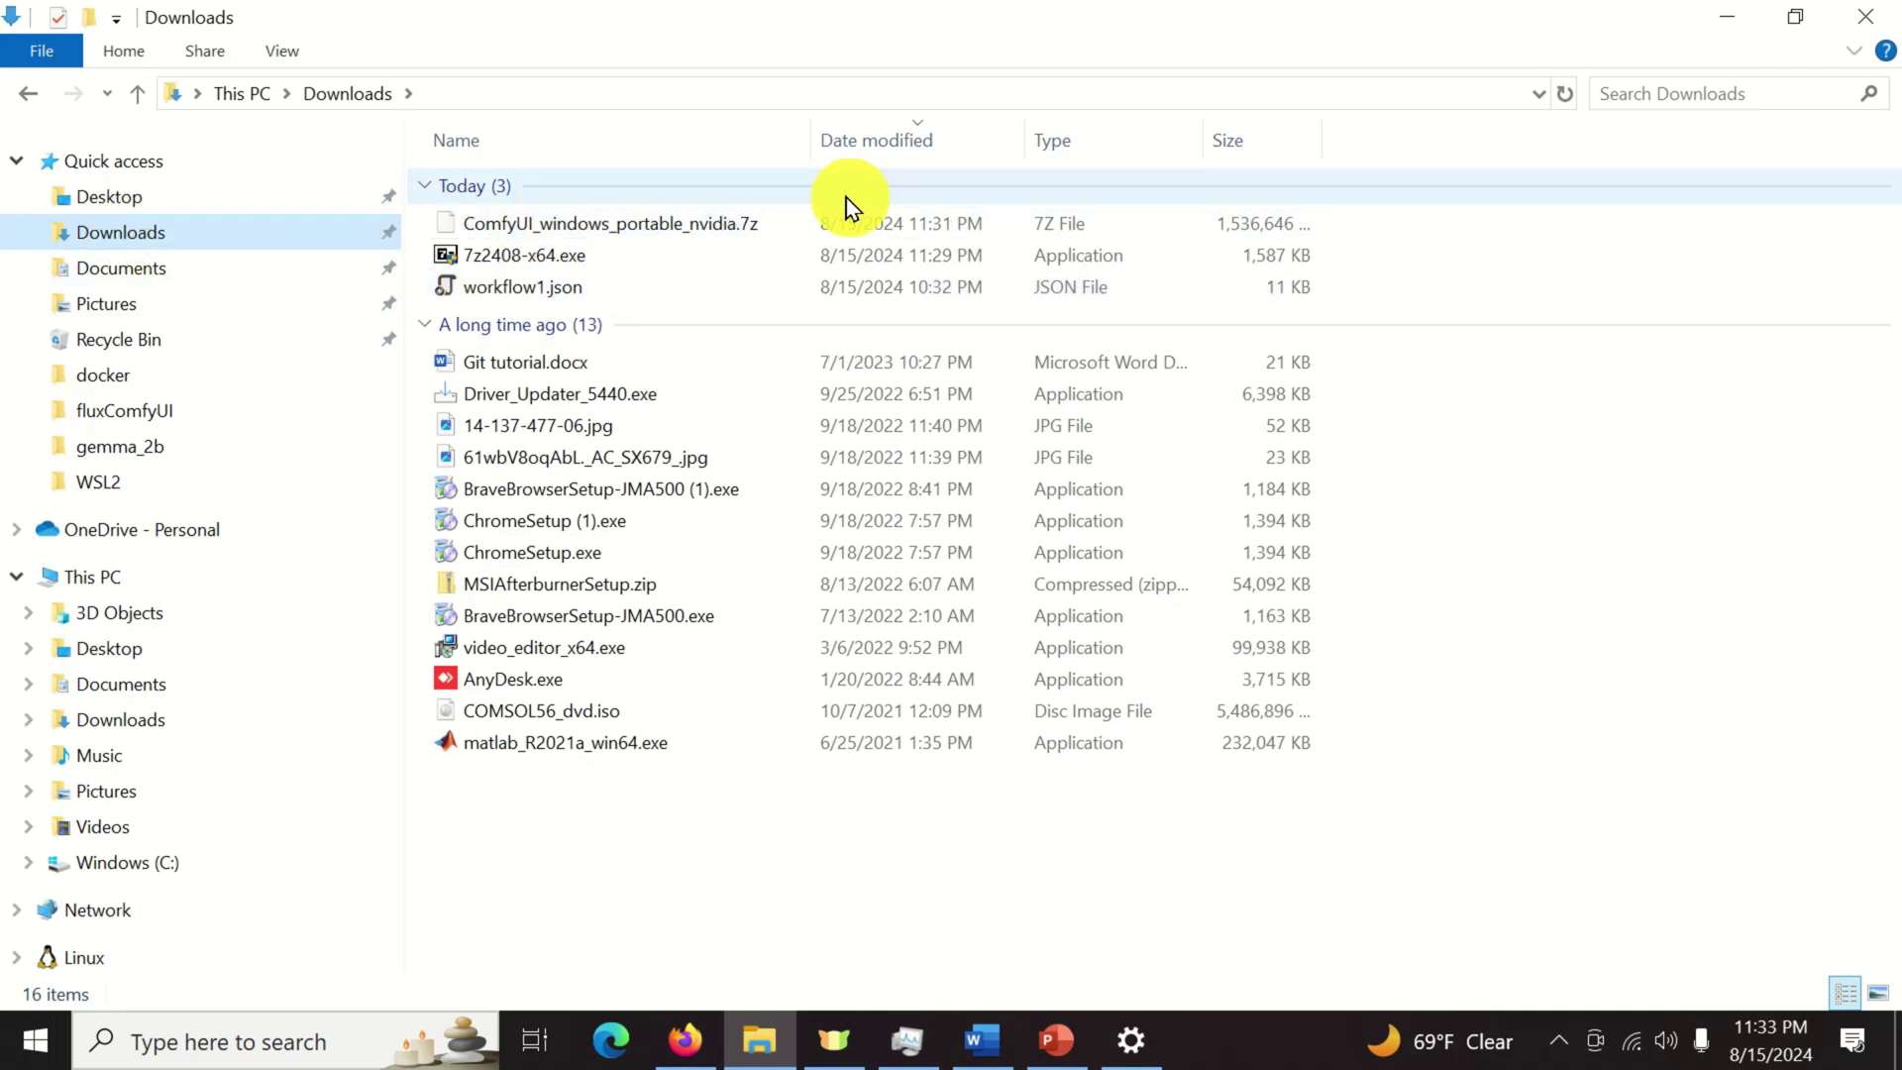
Extract ComfyUI_windows_portable_nvidia.7z with 7-Zip directly into the Downloads folder.
click(616, 224)
right_click(618, 222)
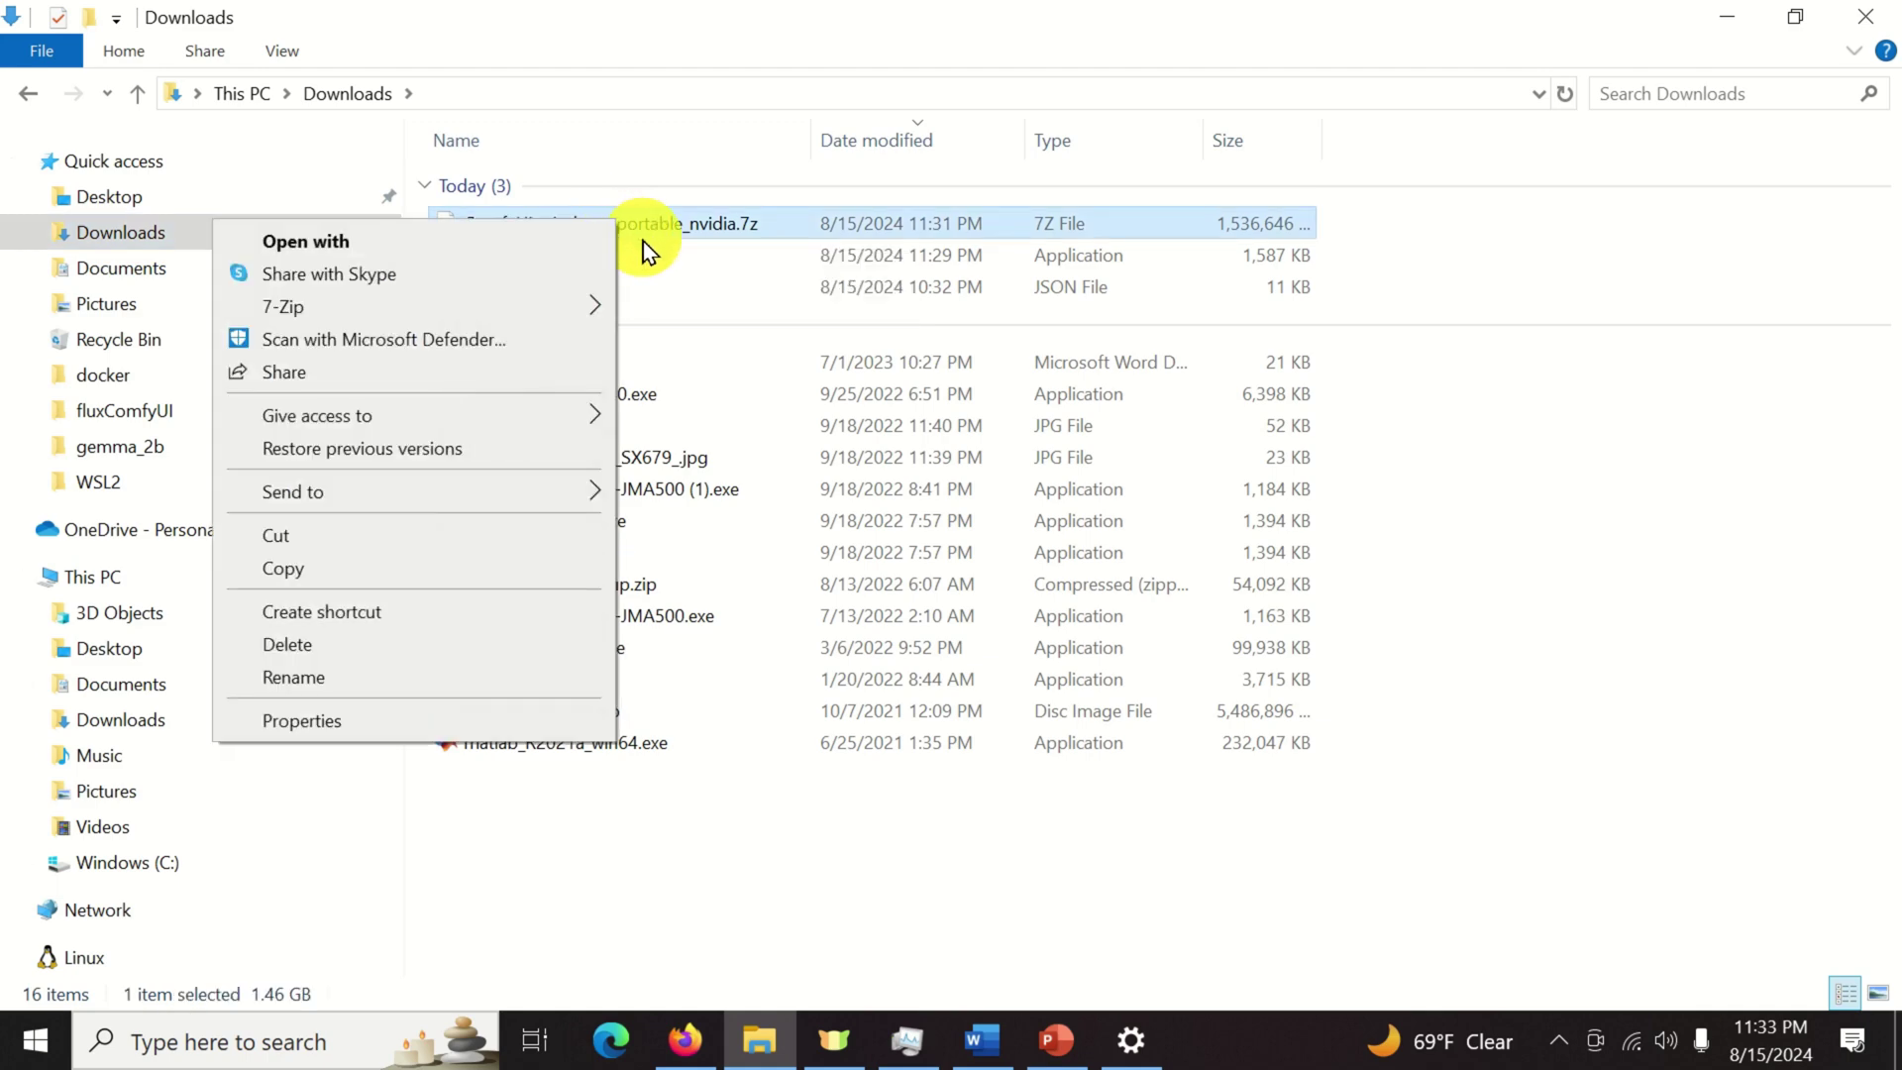
mouse_move(528, 311)
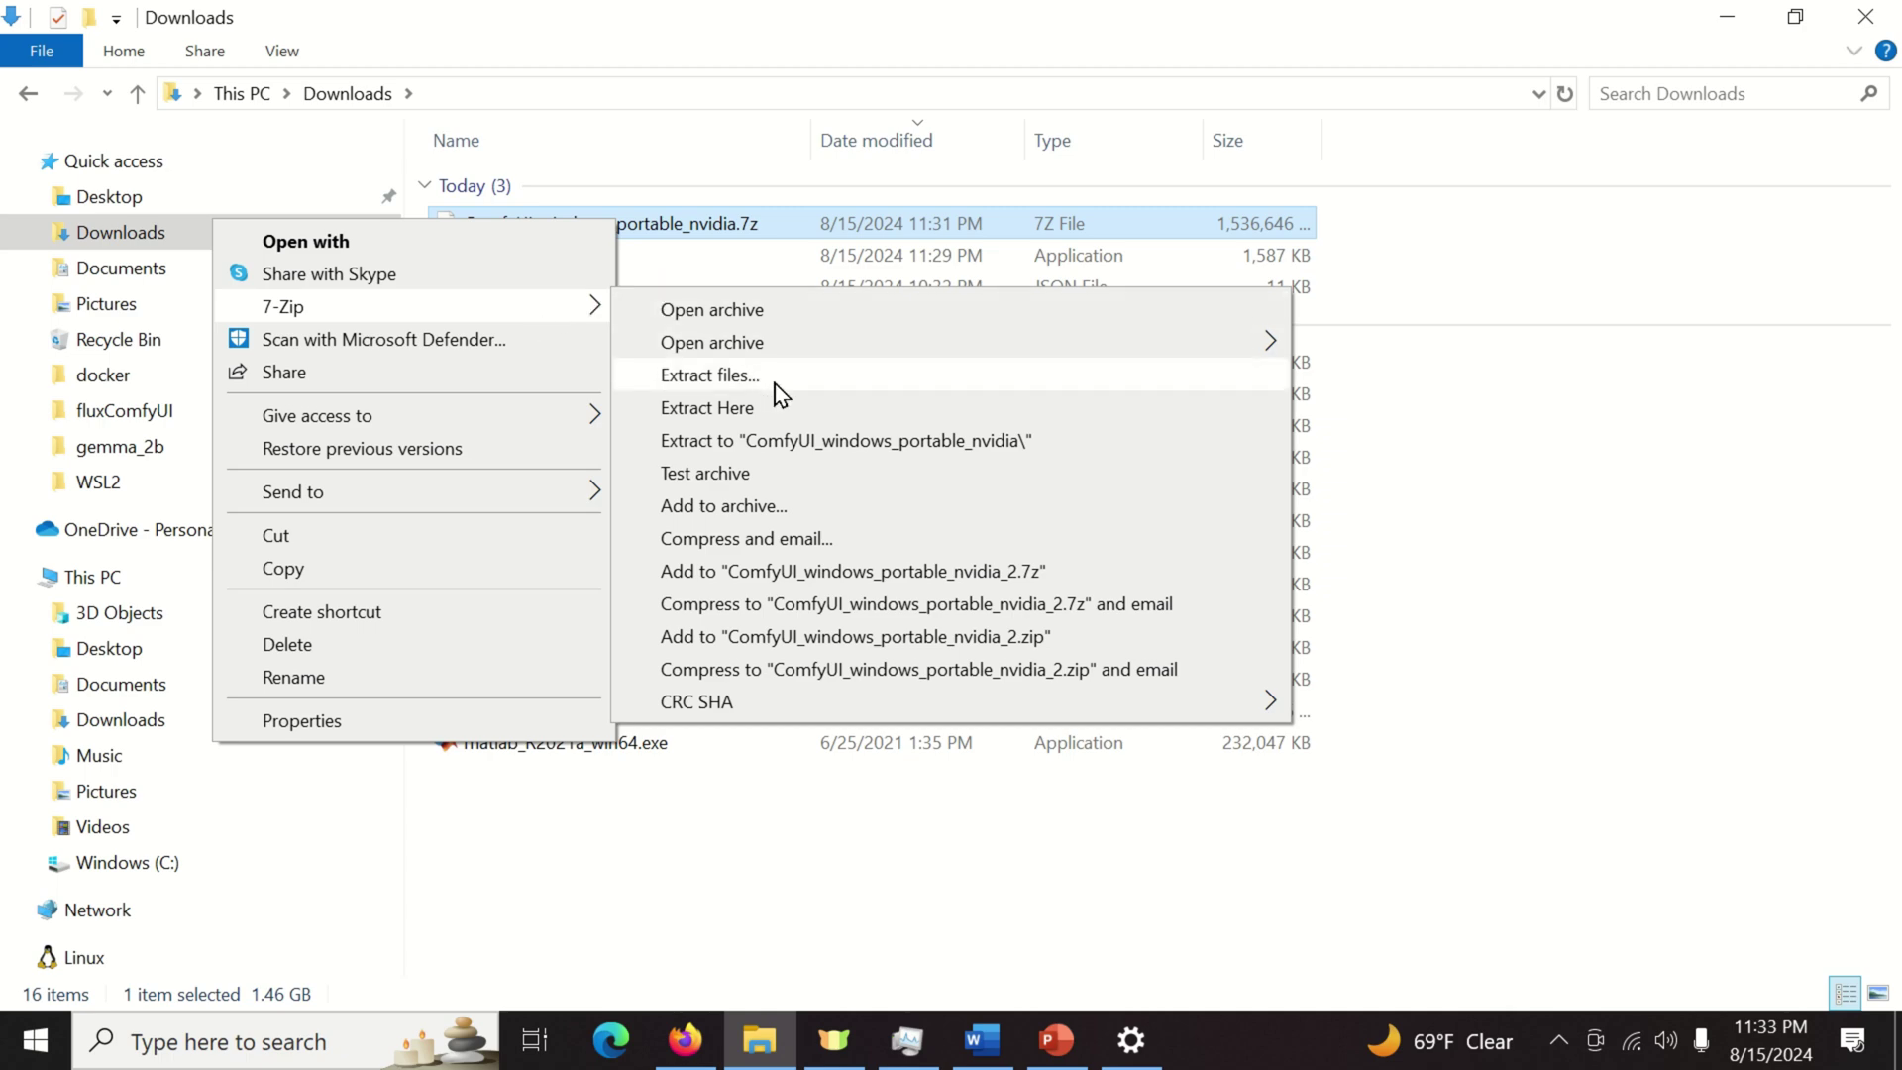
click(771, 410)
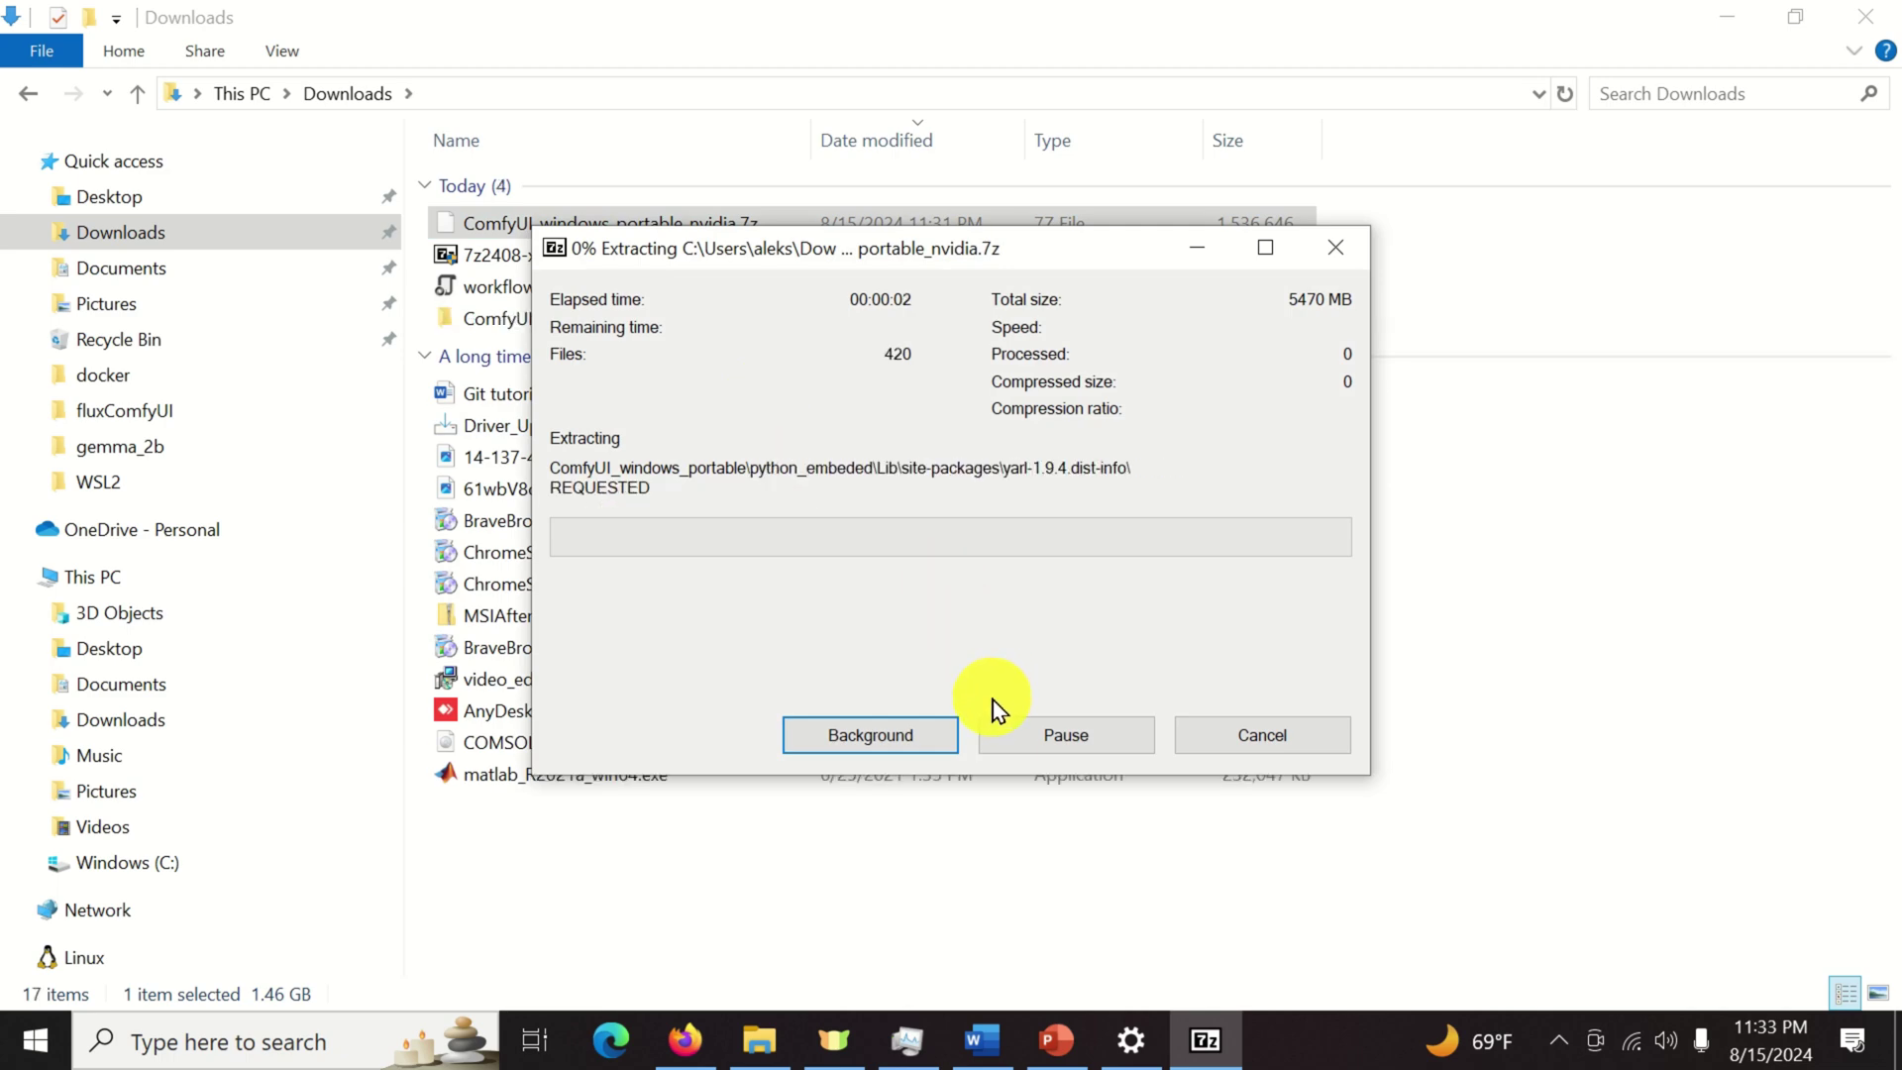
drag(862, 254, 1332, 258)
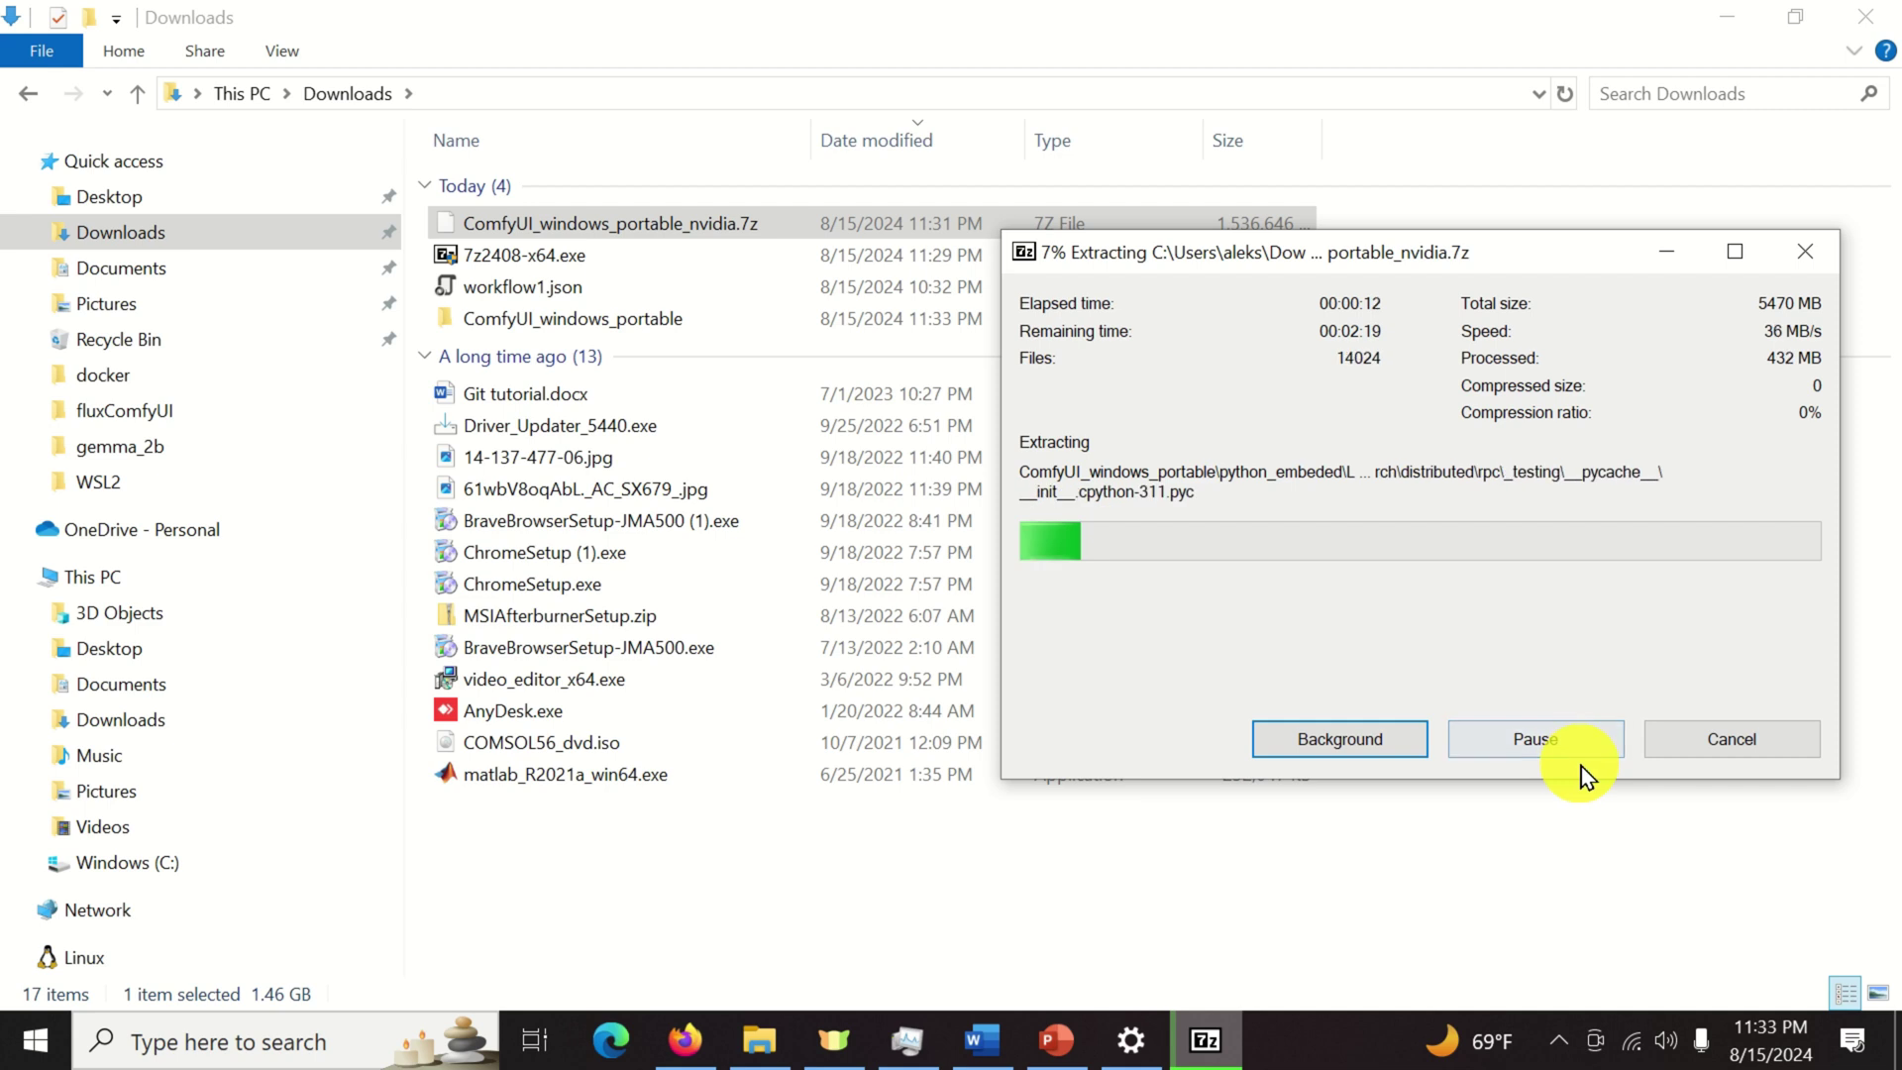
drag(1357, 254, 1158, 204)
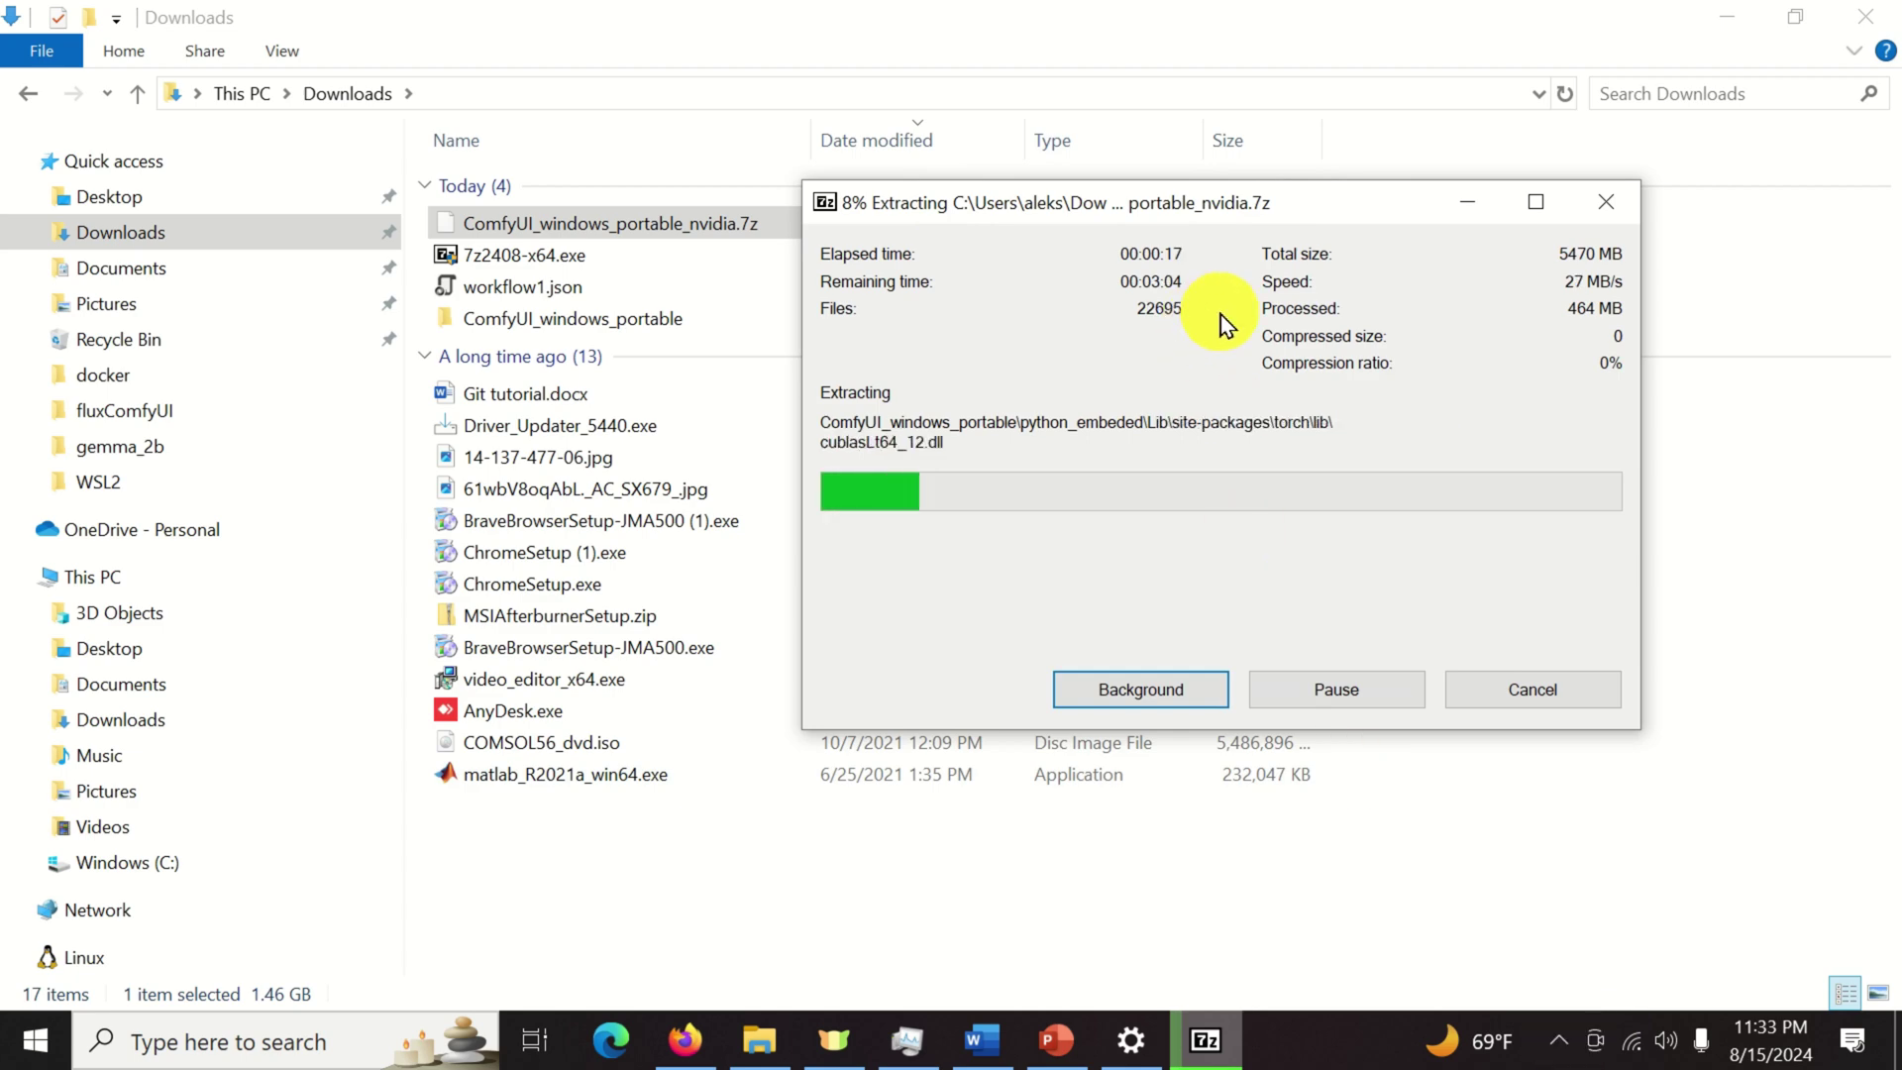
click(1559, 1040)
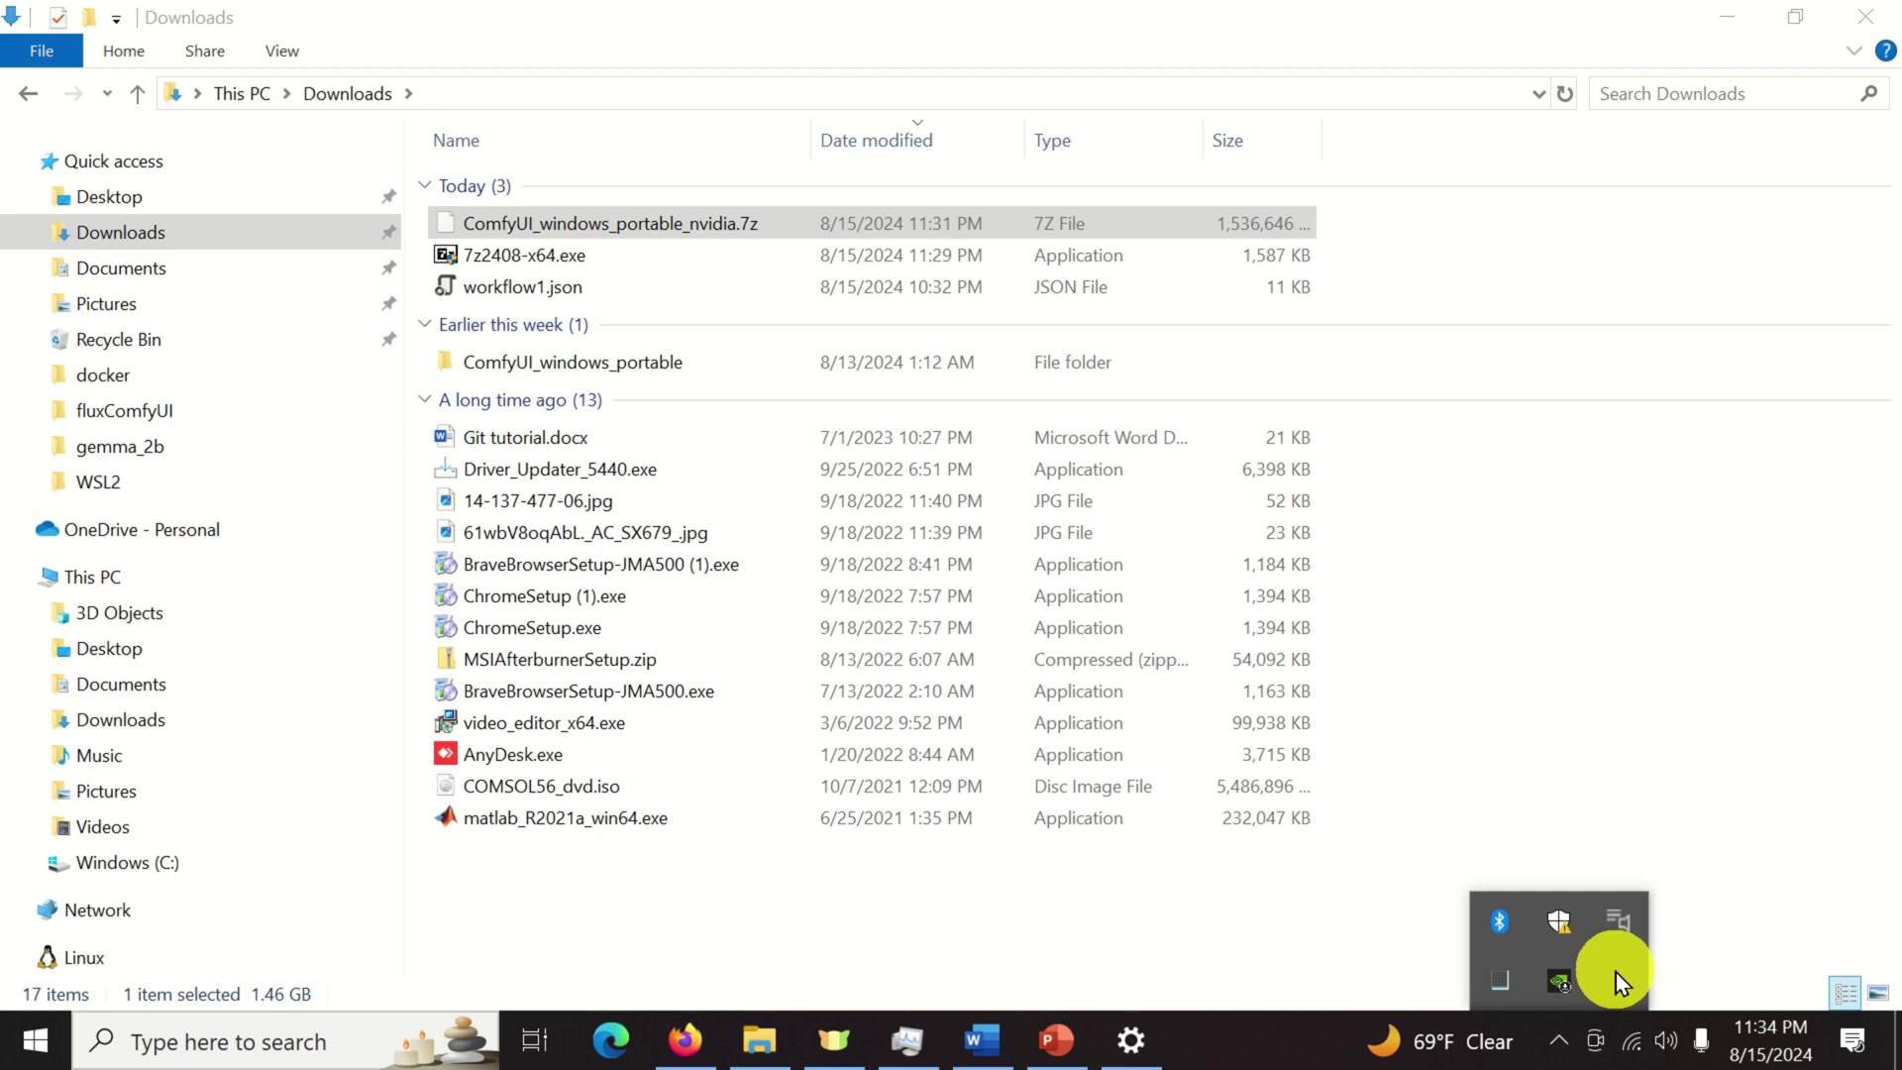
Check the contents of the extracted ComfyUI_windows_portable folder and move it from Downloads to C:\codes.
double_click(650, 364)
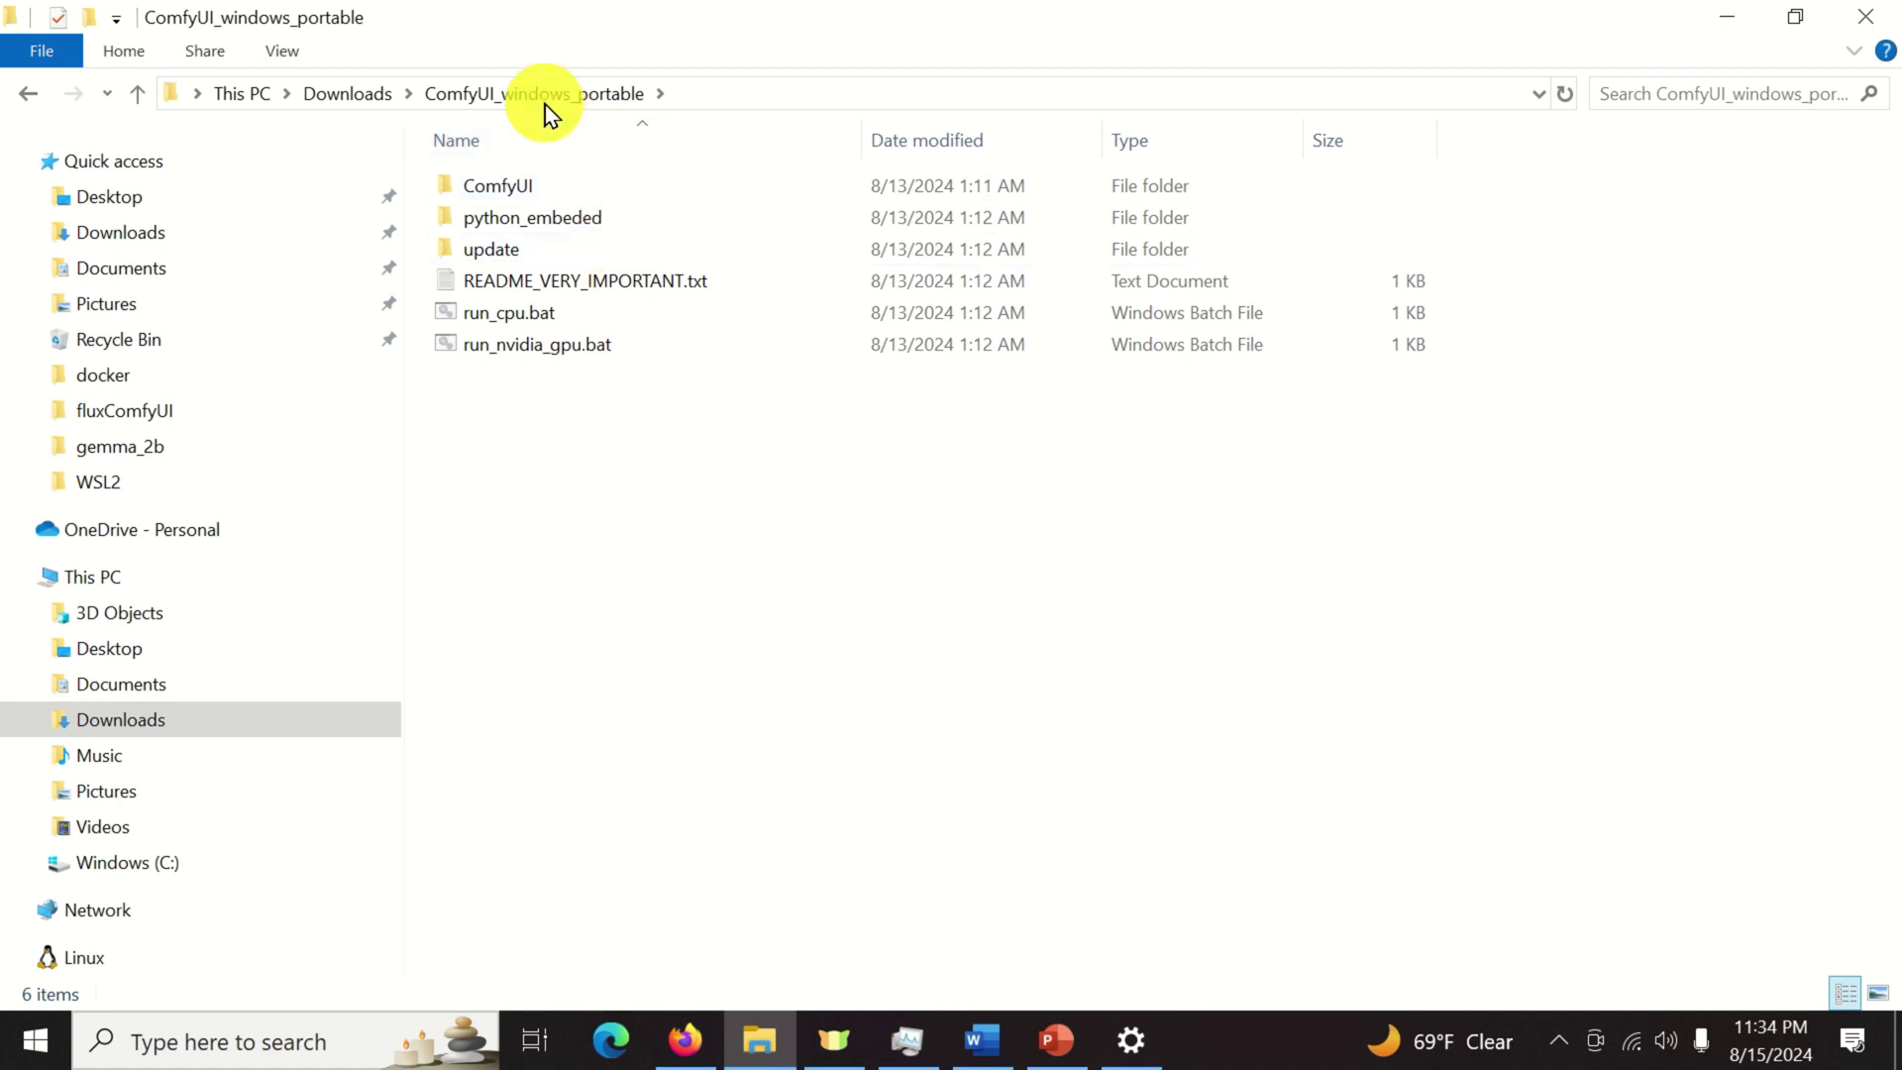
click(333, 87)
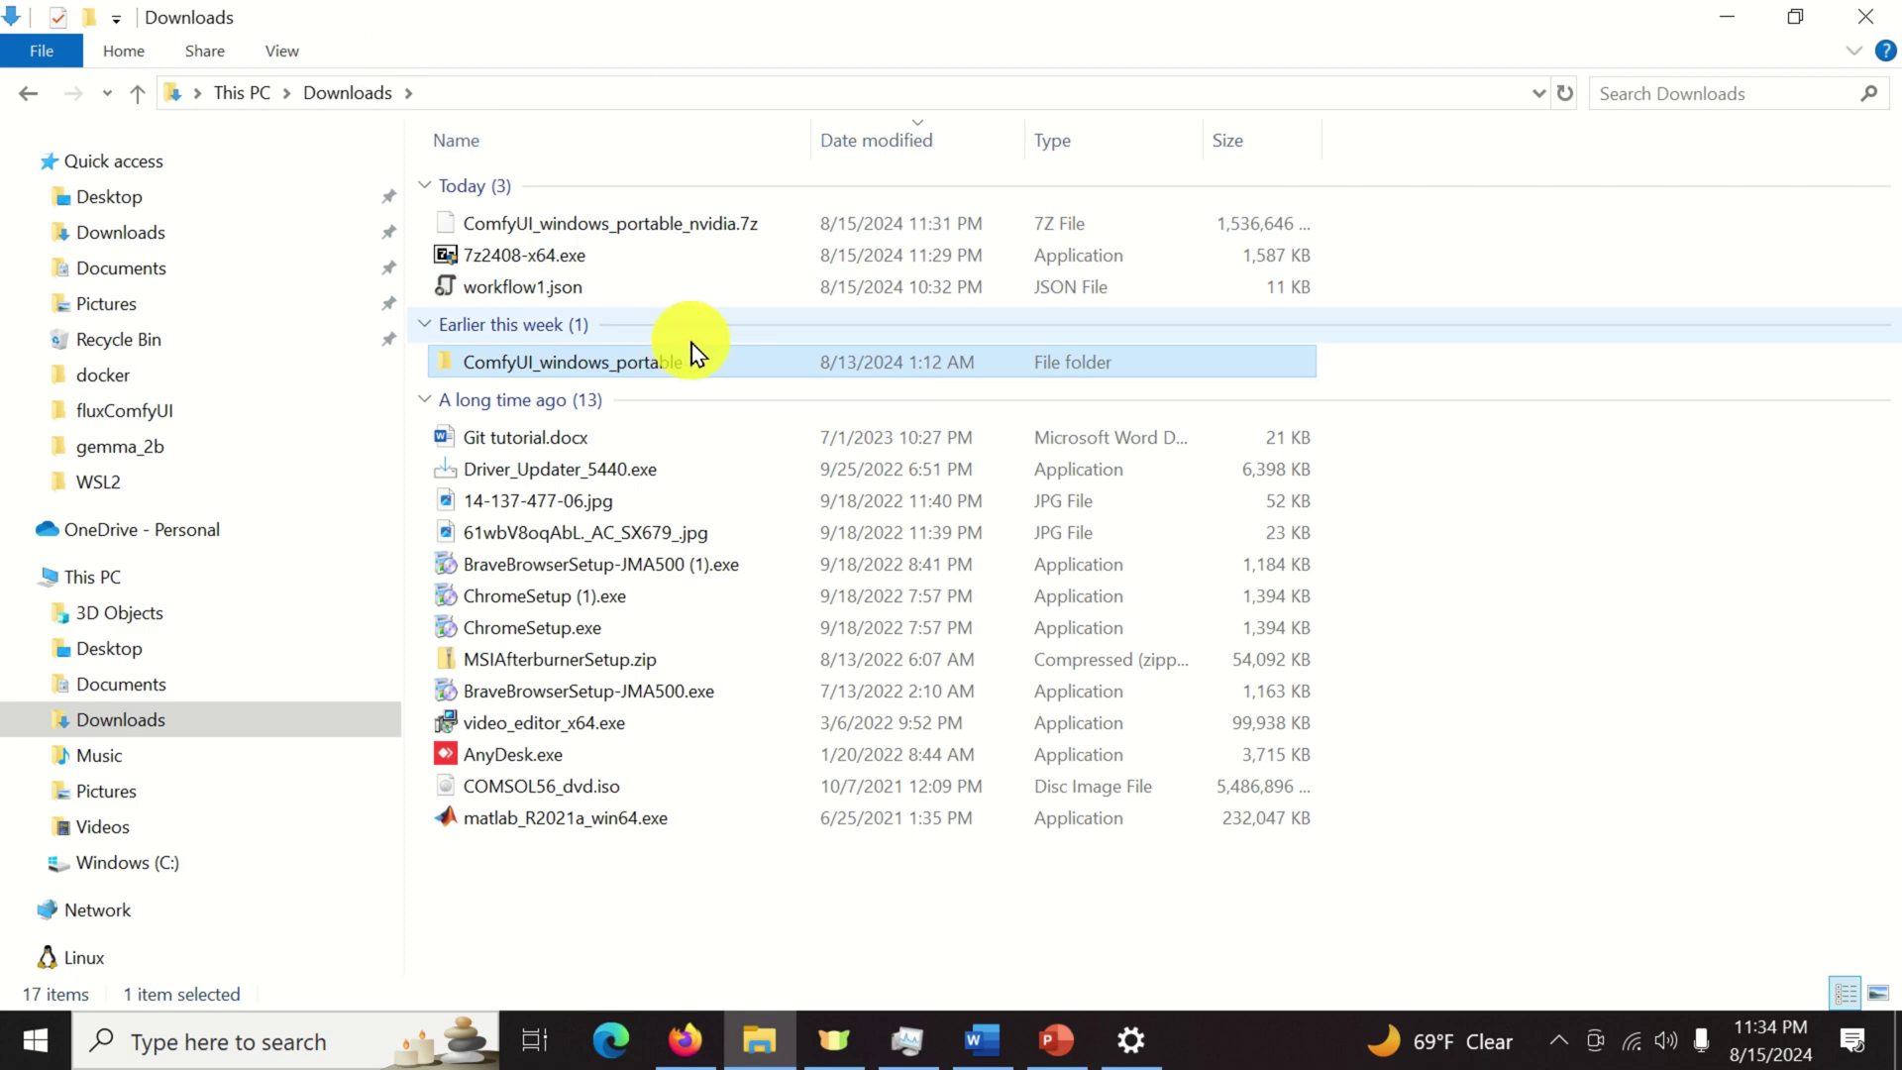
click(169, 866)
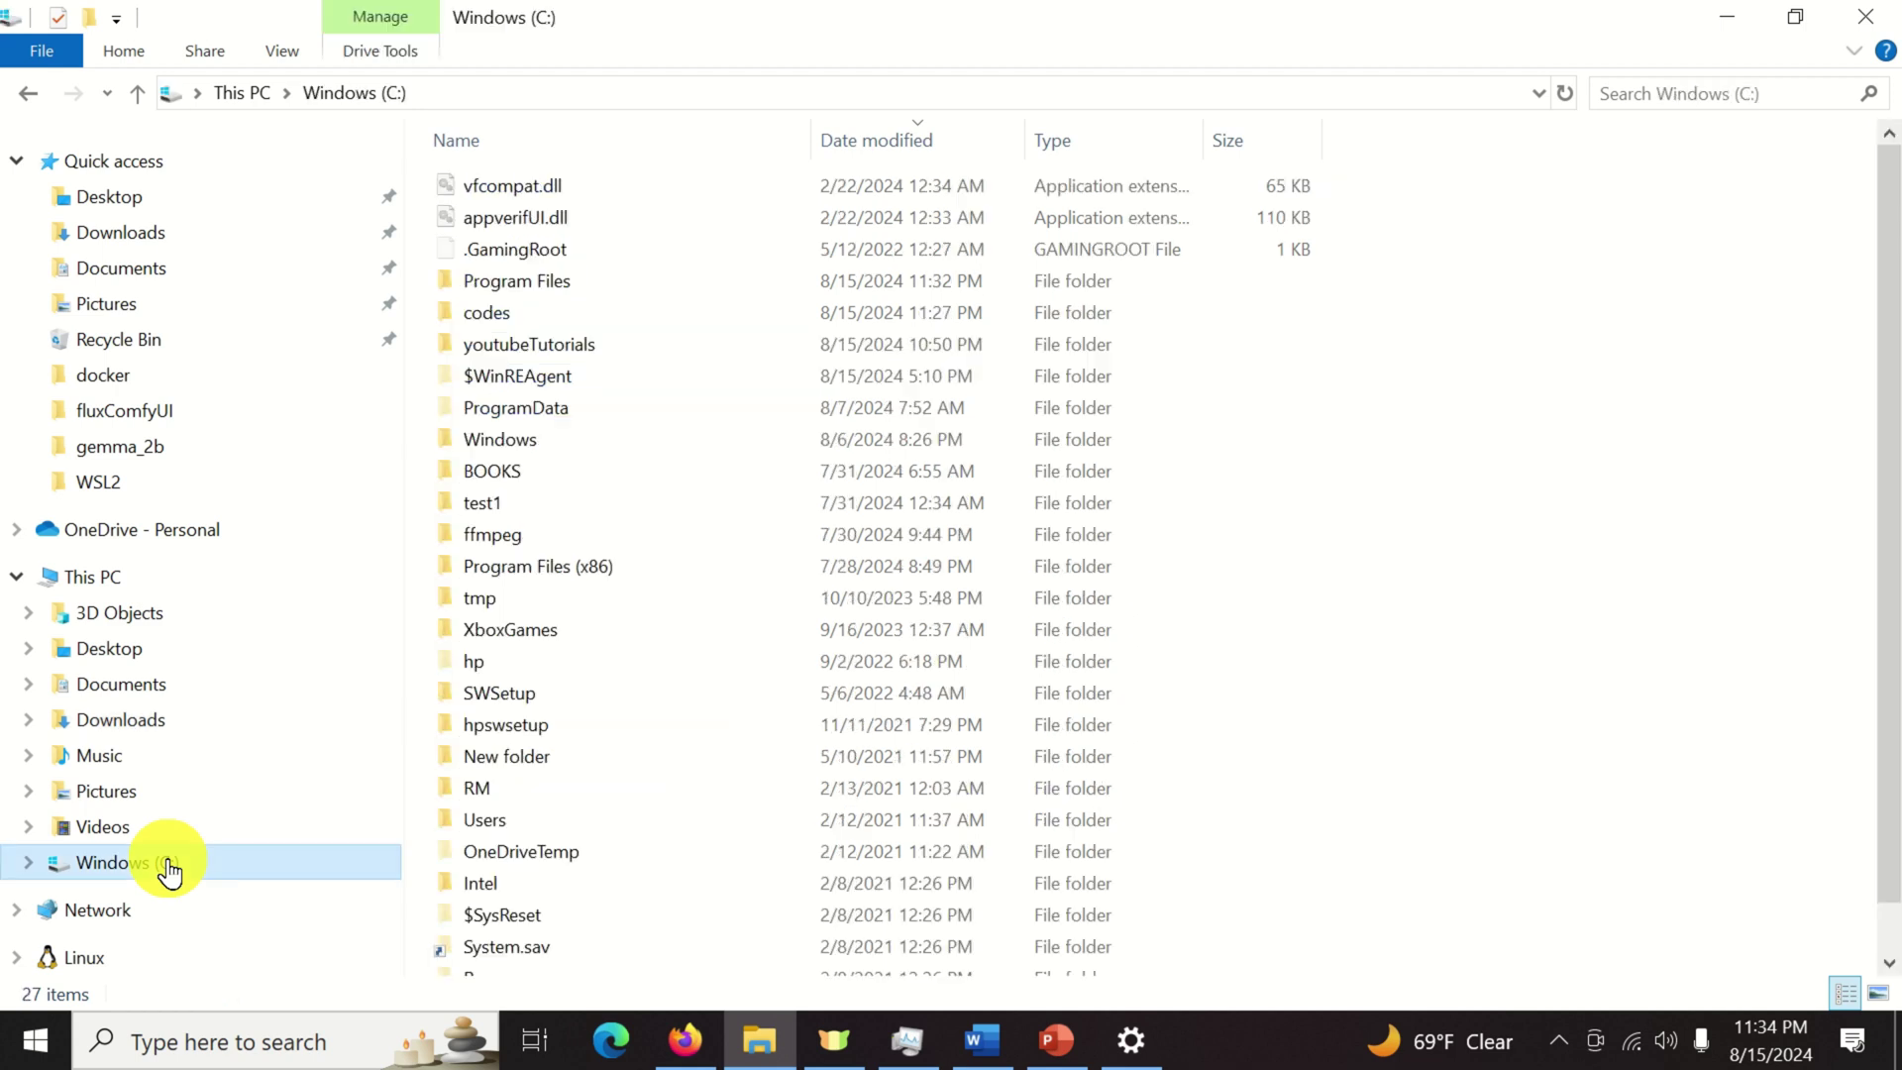
double_click(507, 315)
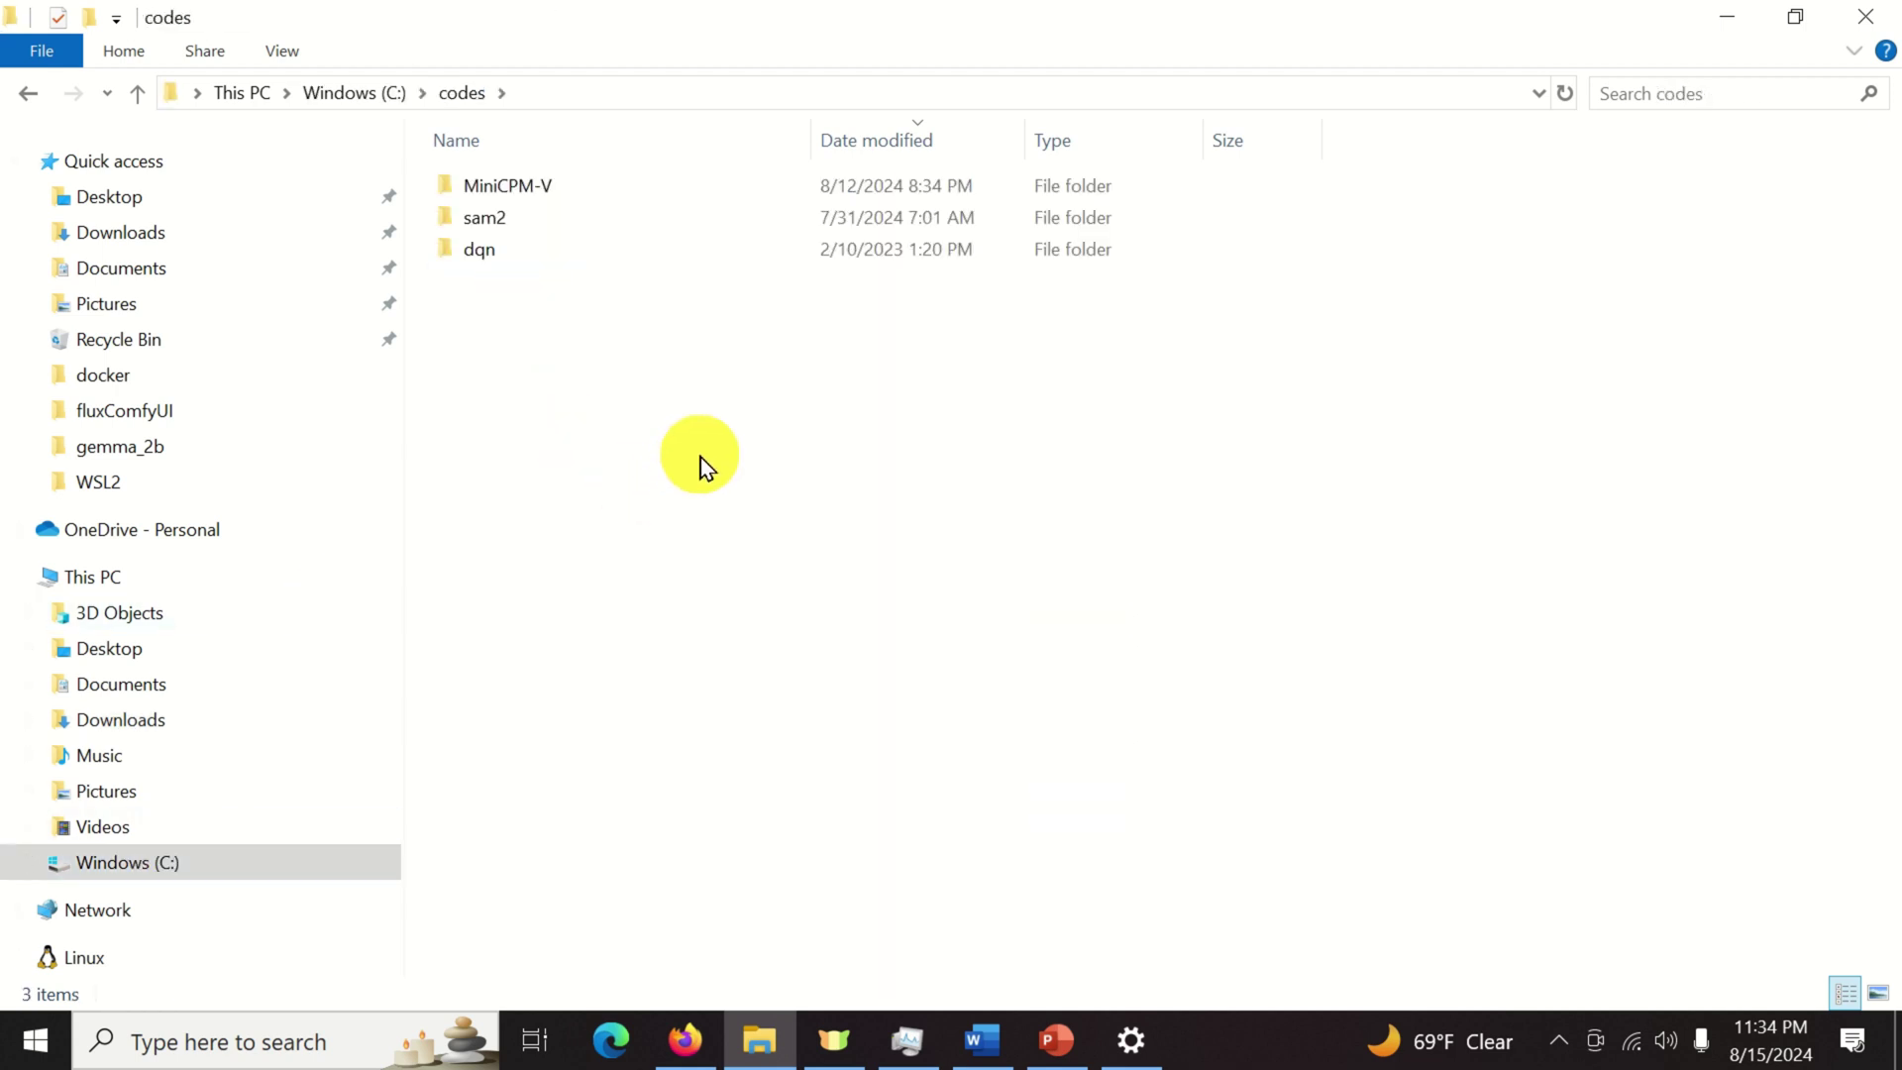
key(ctrl+v)
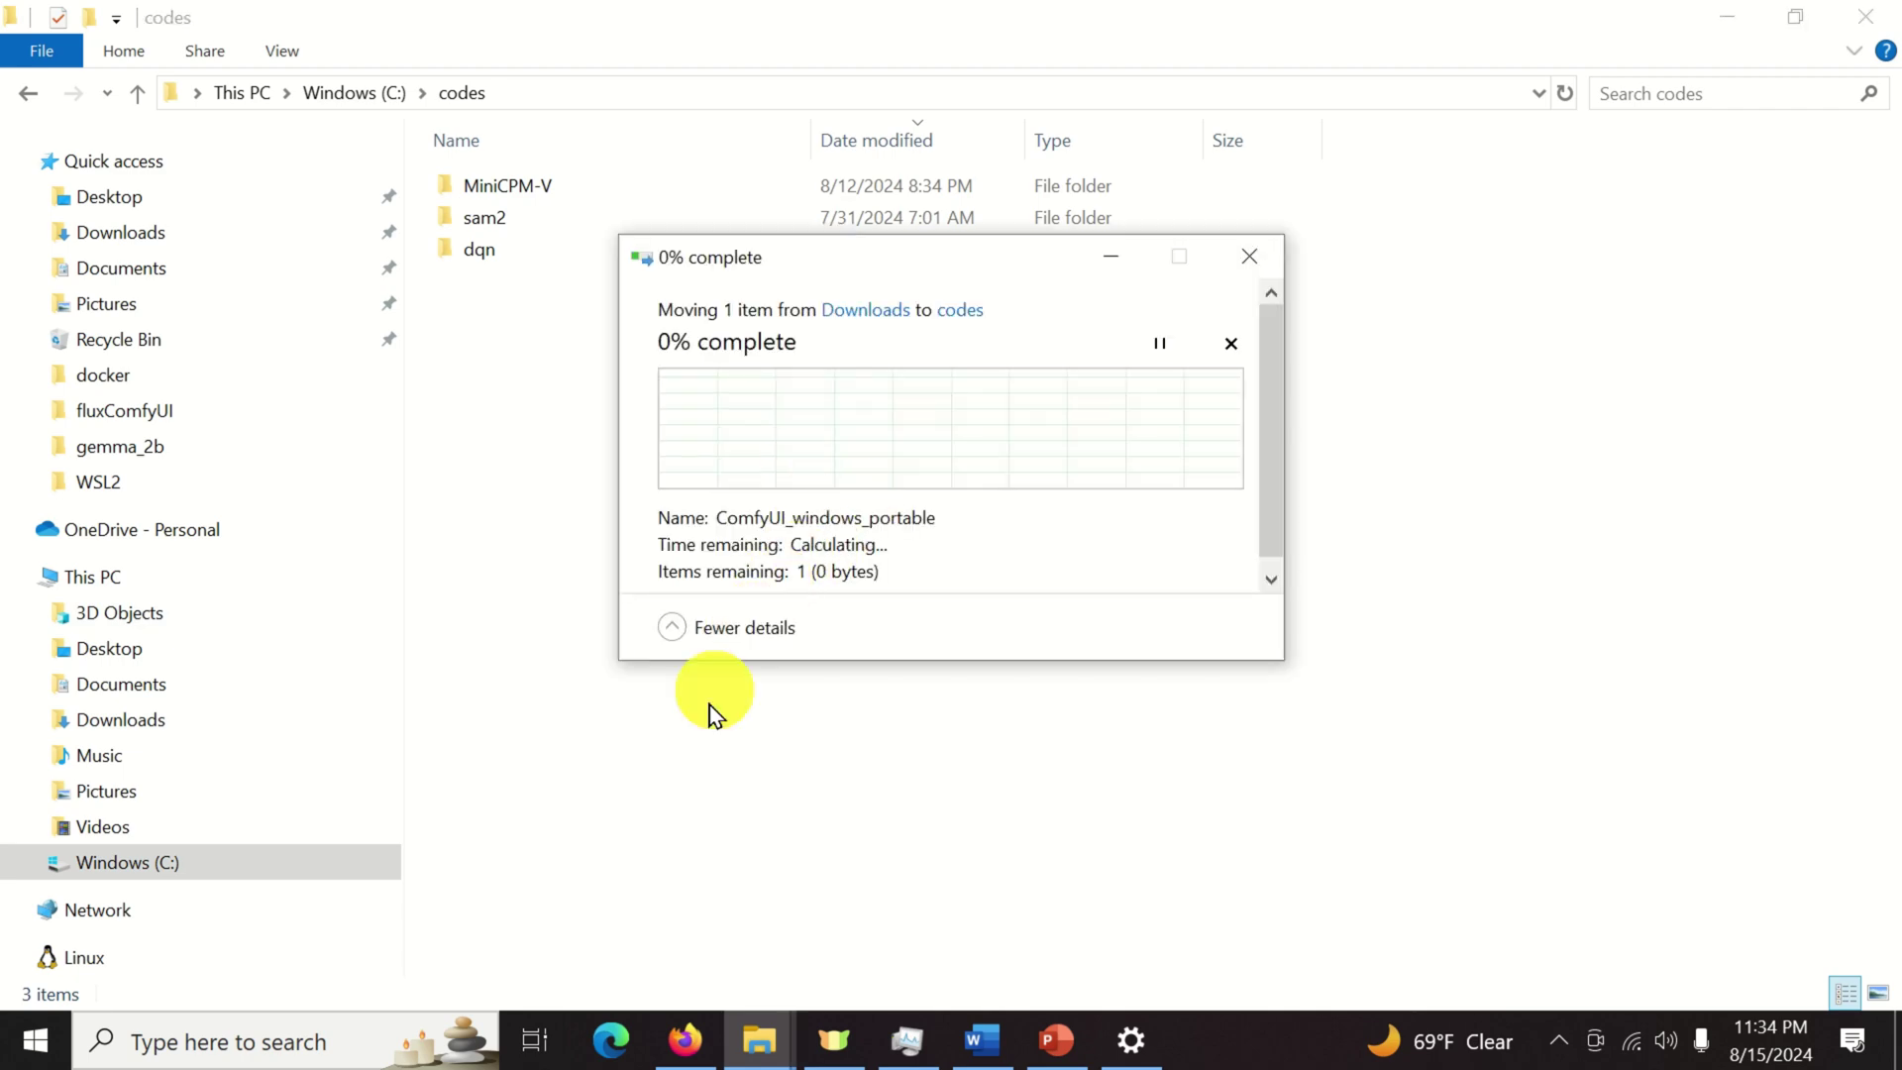
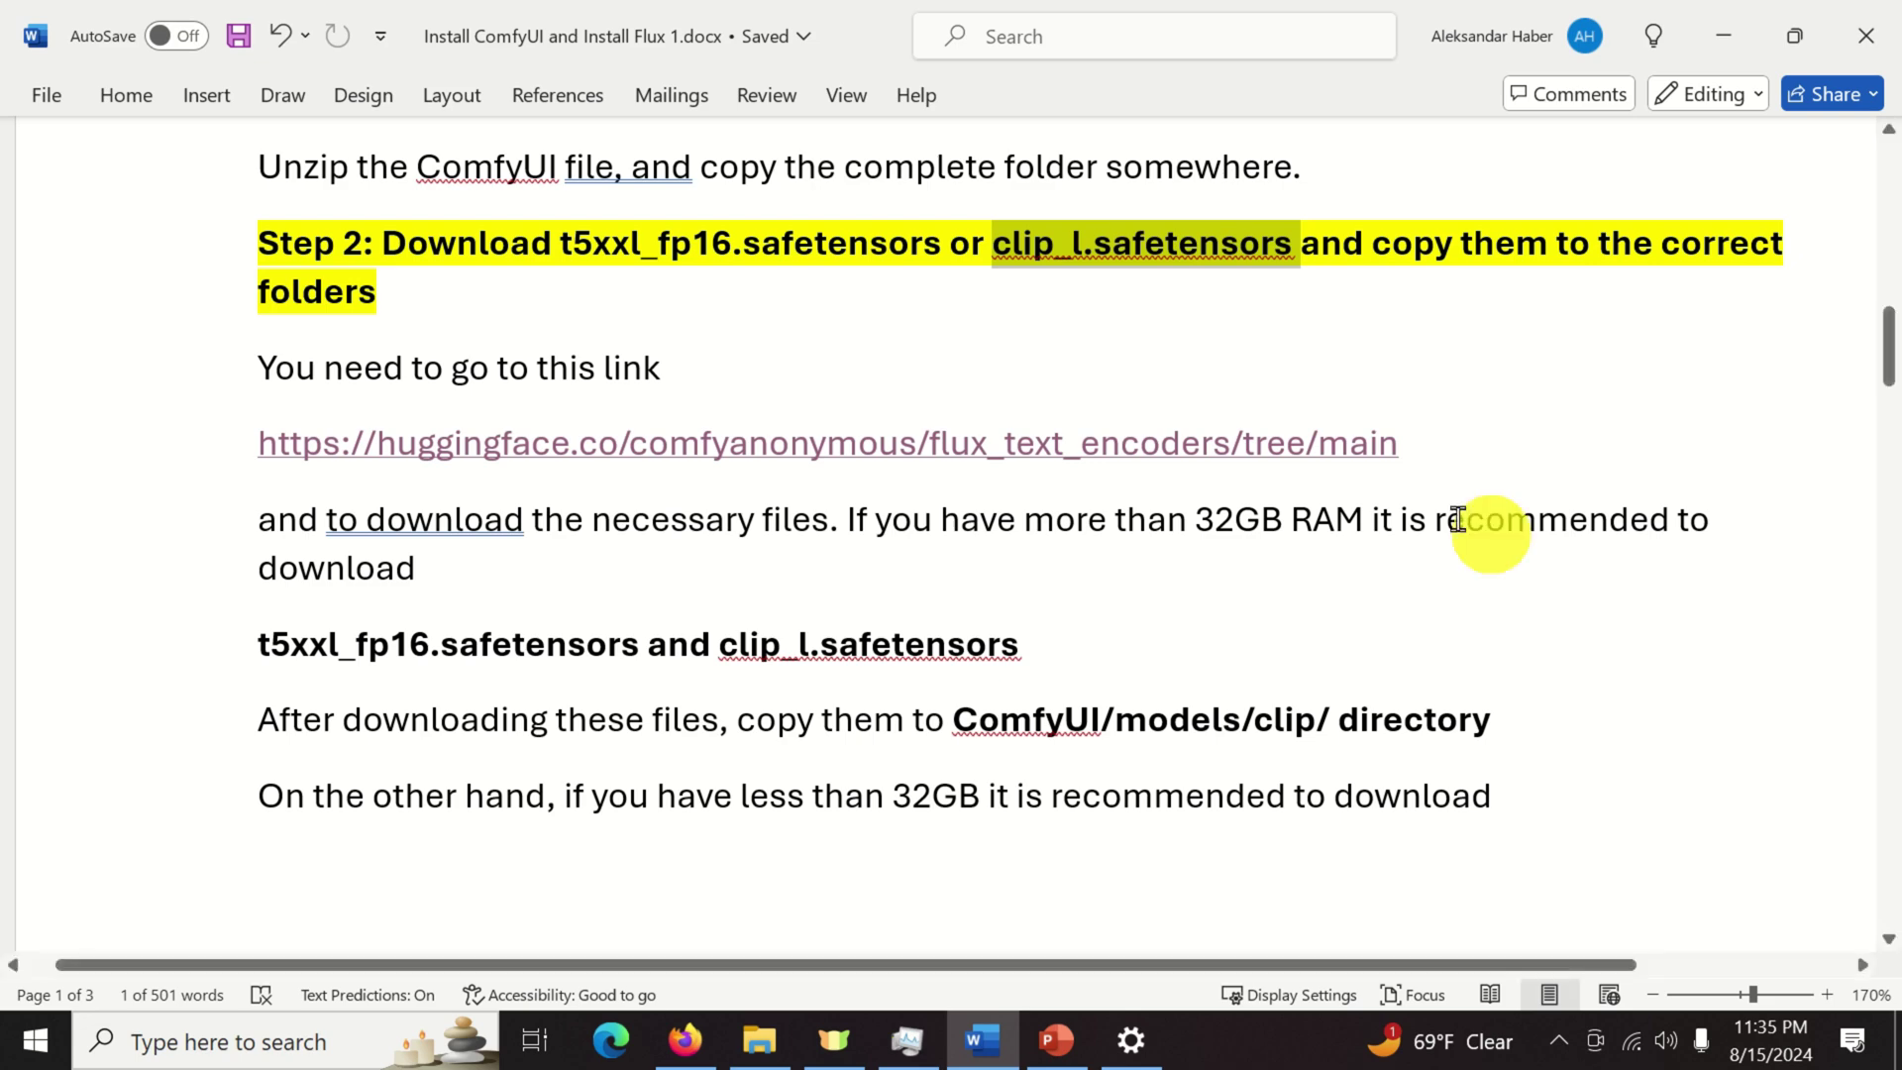
Copy the Hugging Face comfyanonymous/flux_text_encoders link from the Word document and open it in Firefox's empty tab.
drag(1400, 443, 264, 454)
key(ctrl+c)
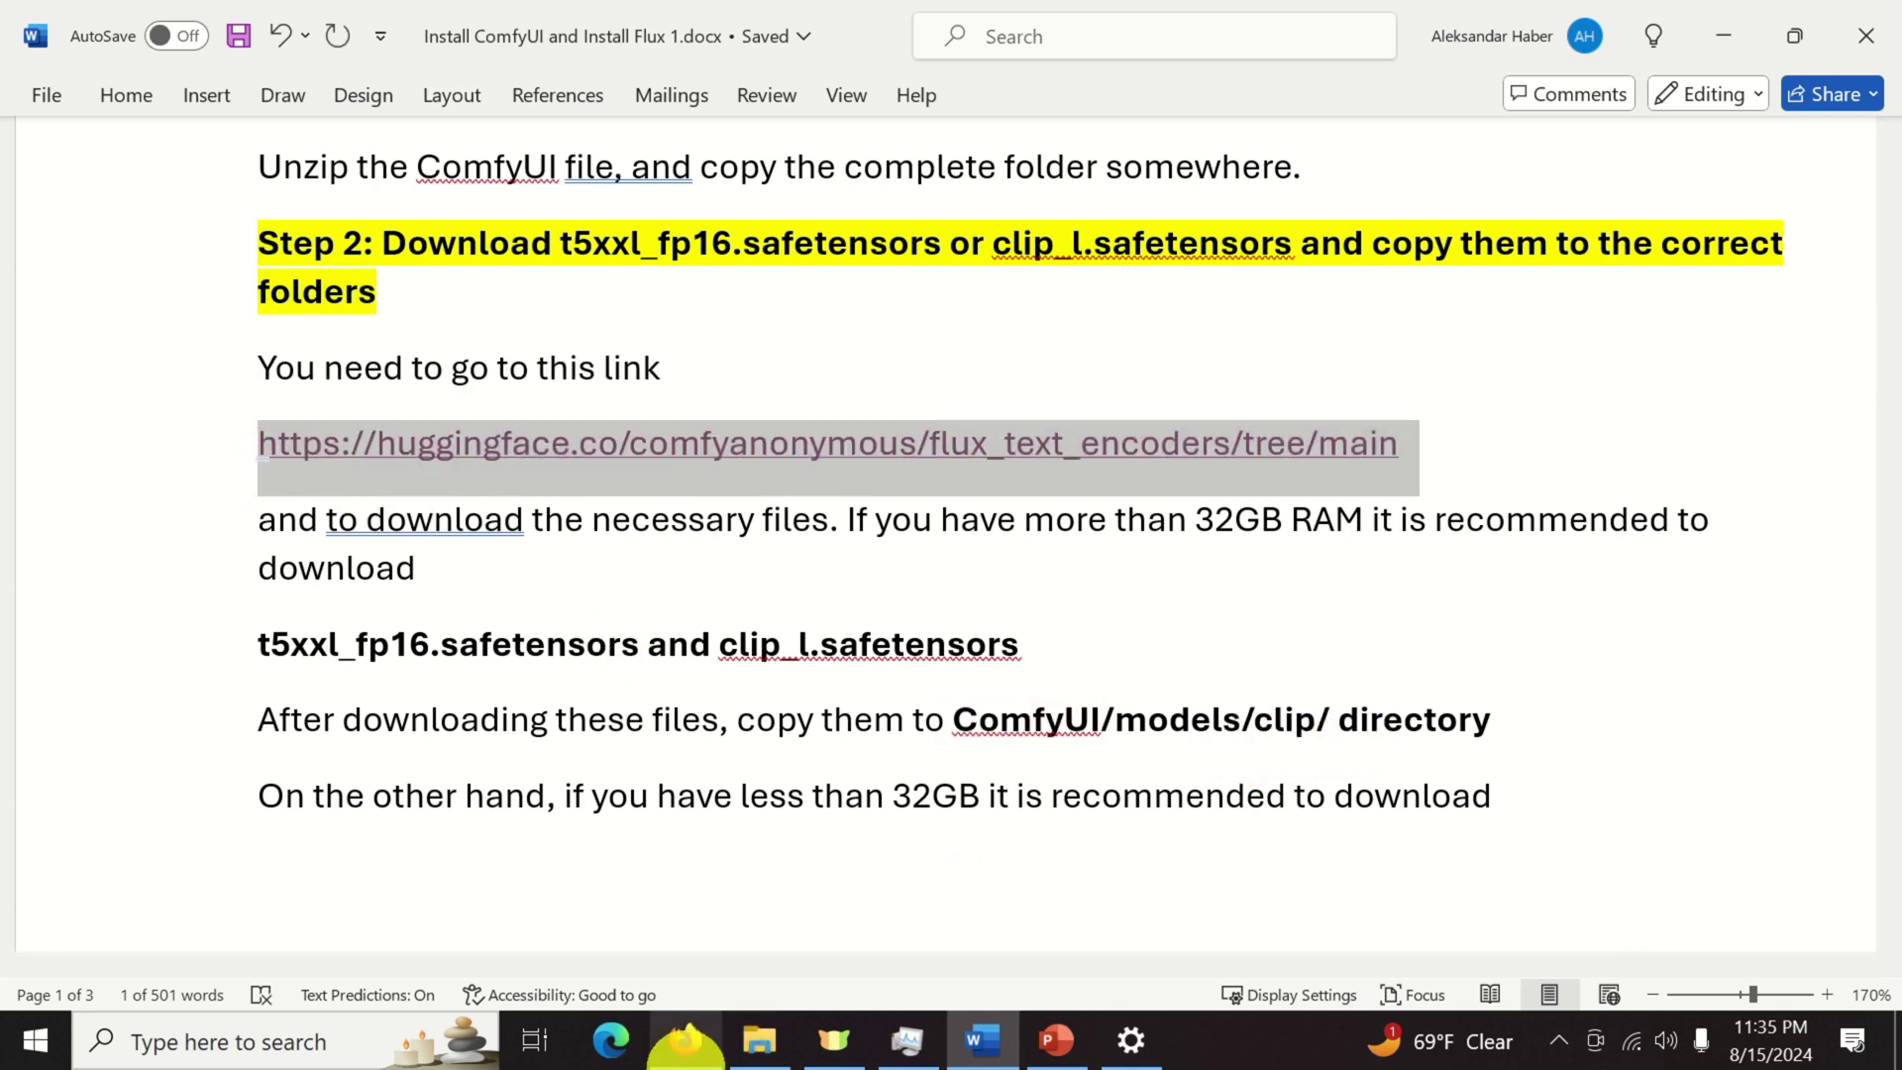
click(692, 1040)
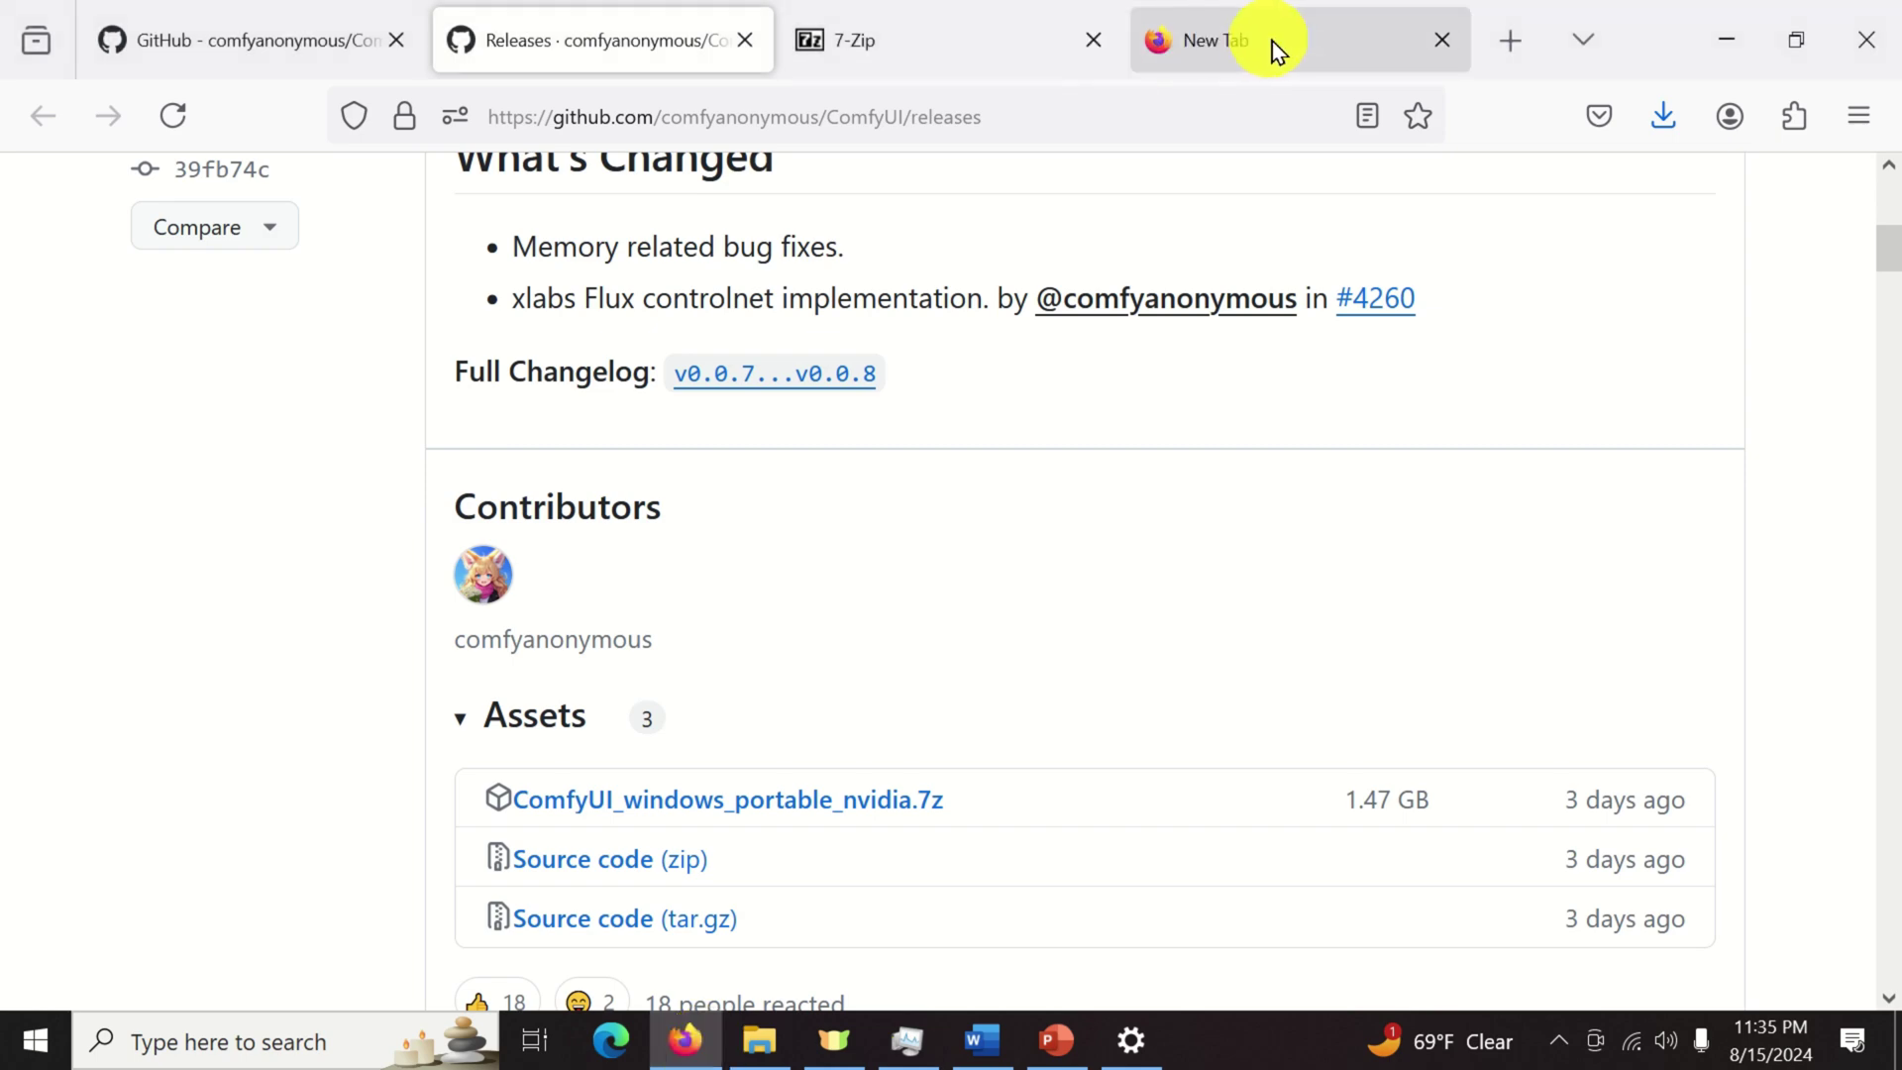
click(1343, 35)
click(936, 116)
key(super)
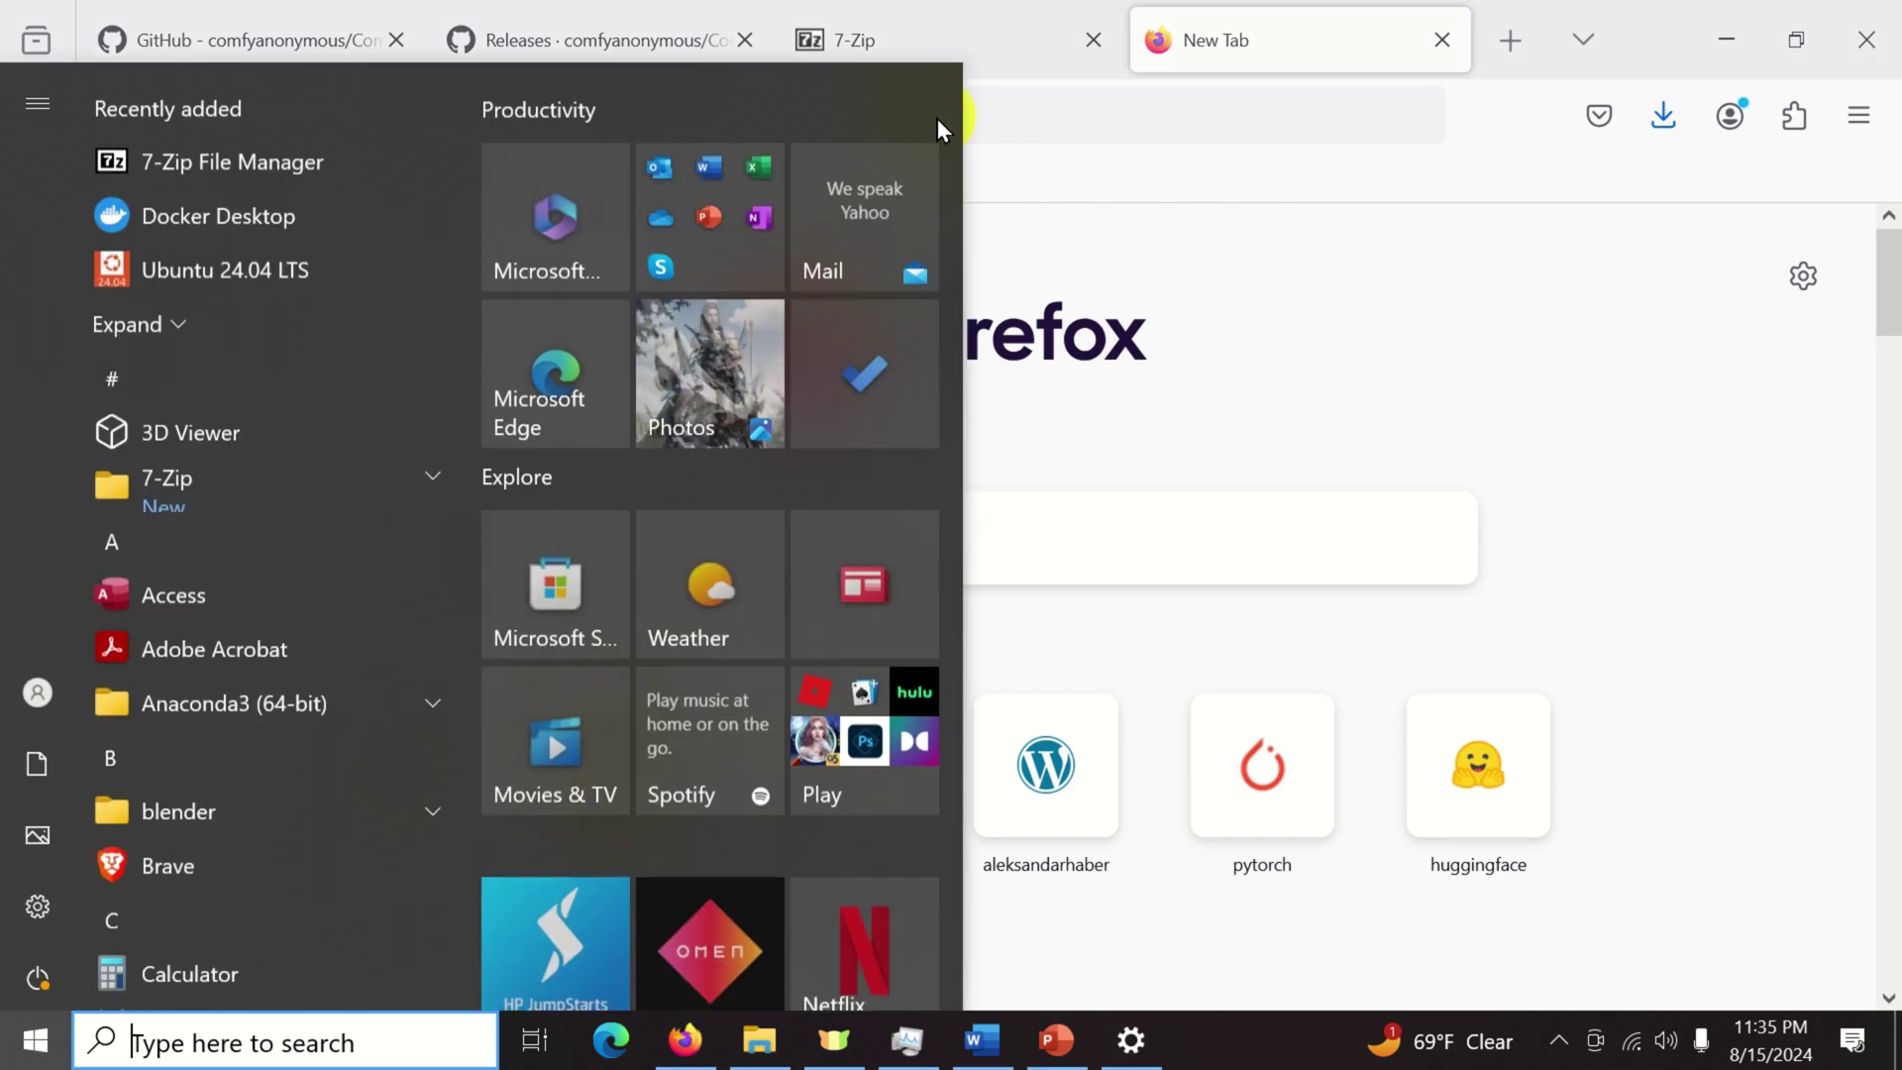
key(super)
key(ctrl+v)
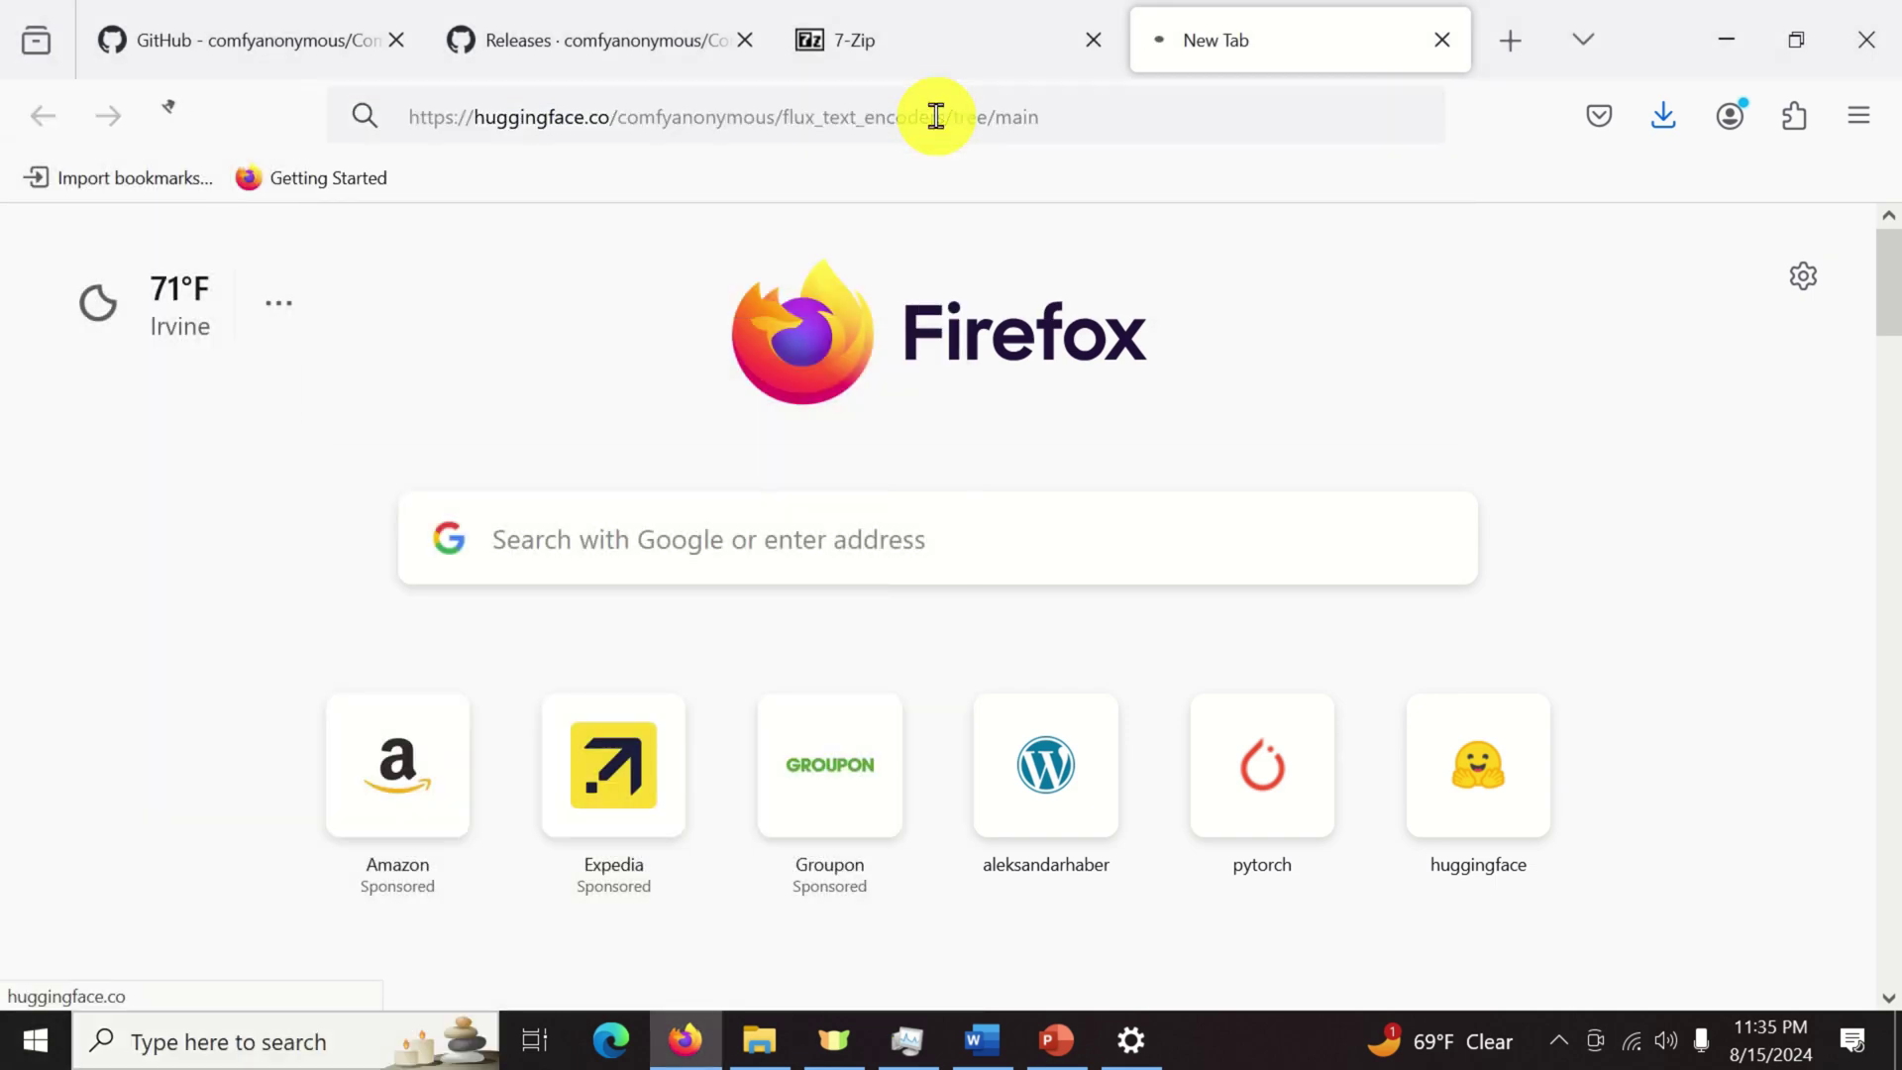
key(Return)
scroll(284, 585, down, 1)
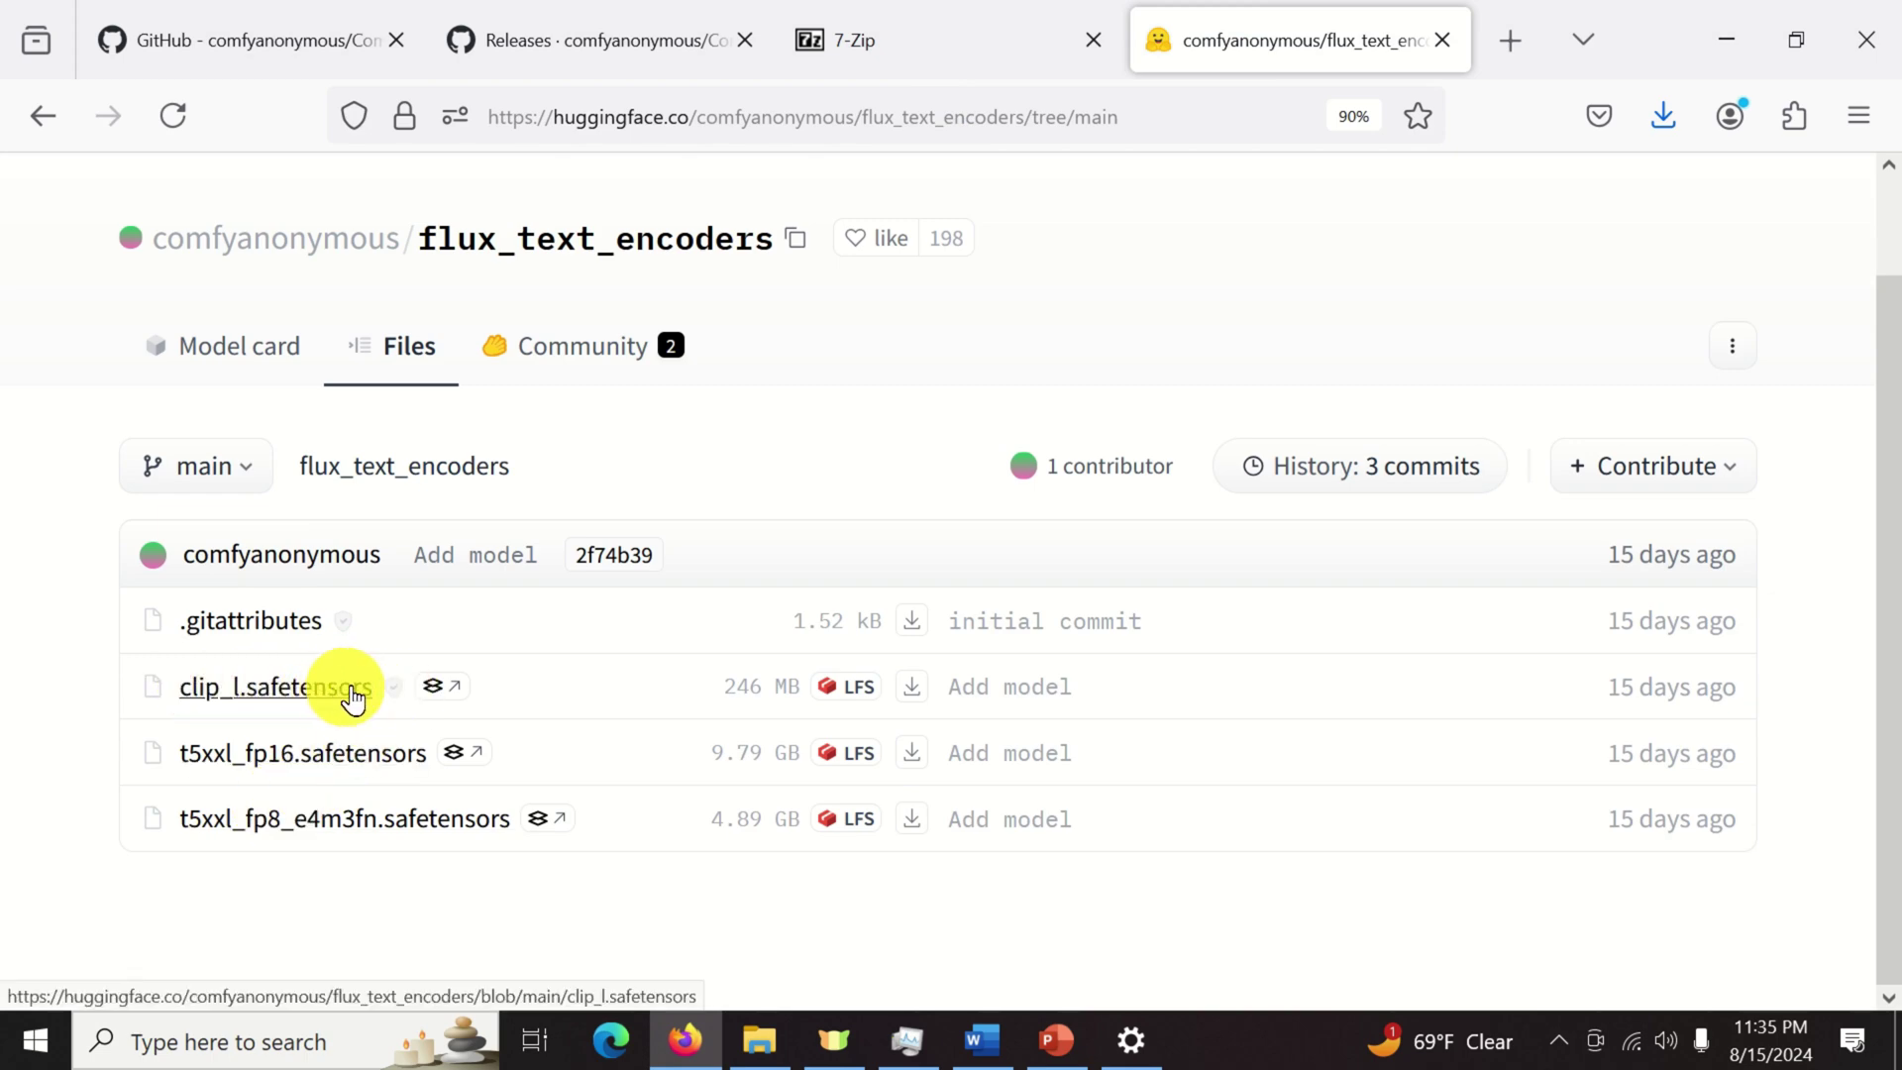
Download clip_l.safetensors and t5xxl_fp16.safetensors from the flux_text_encoders file list and show the downloads in their folder.
click(917, 691)
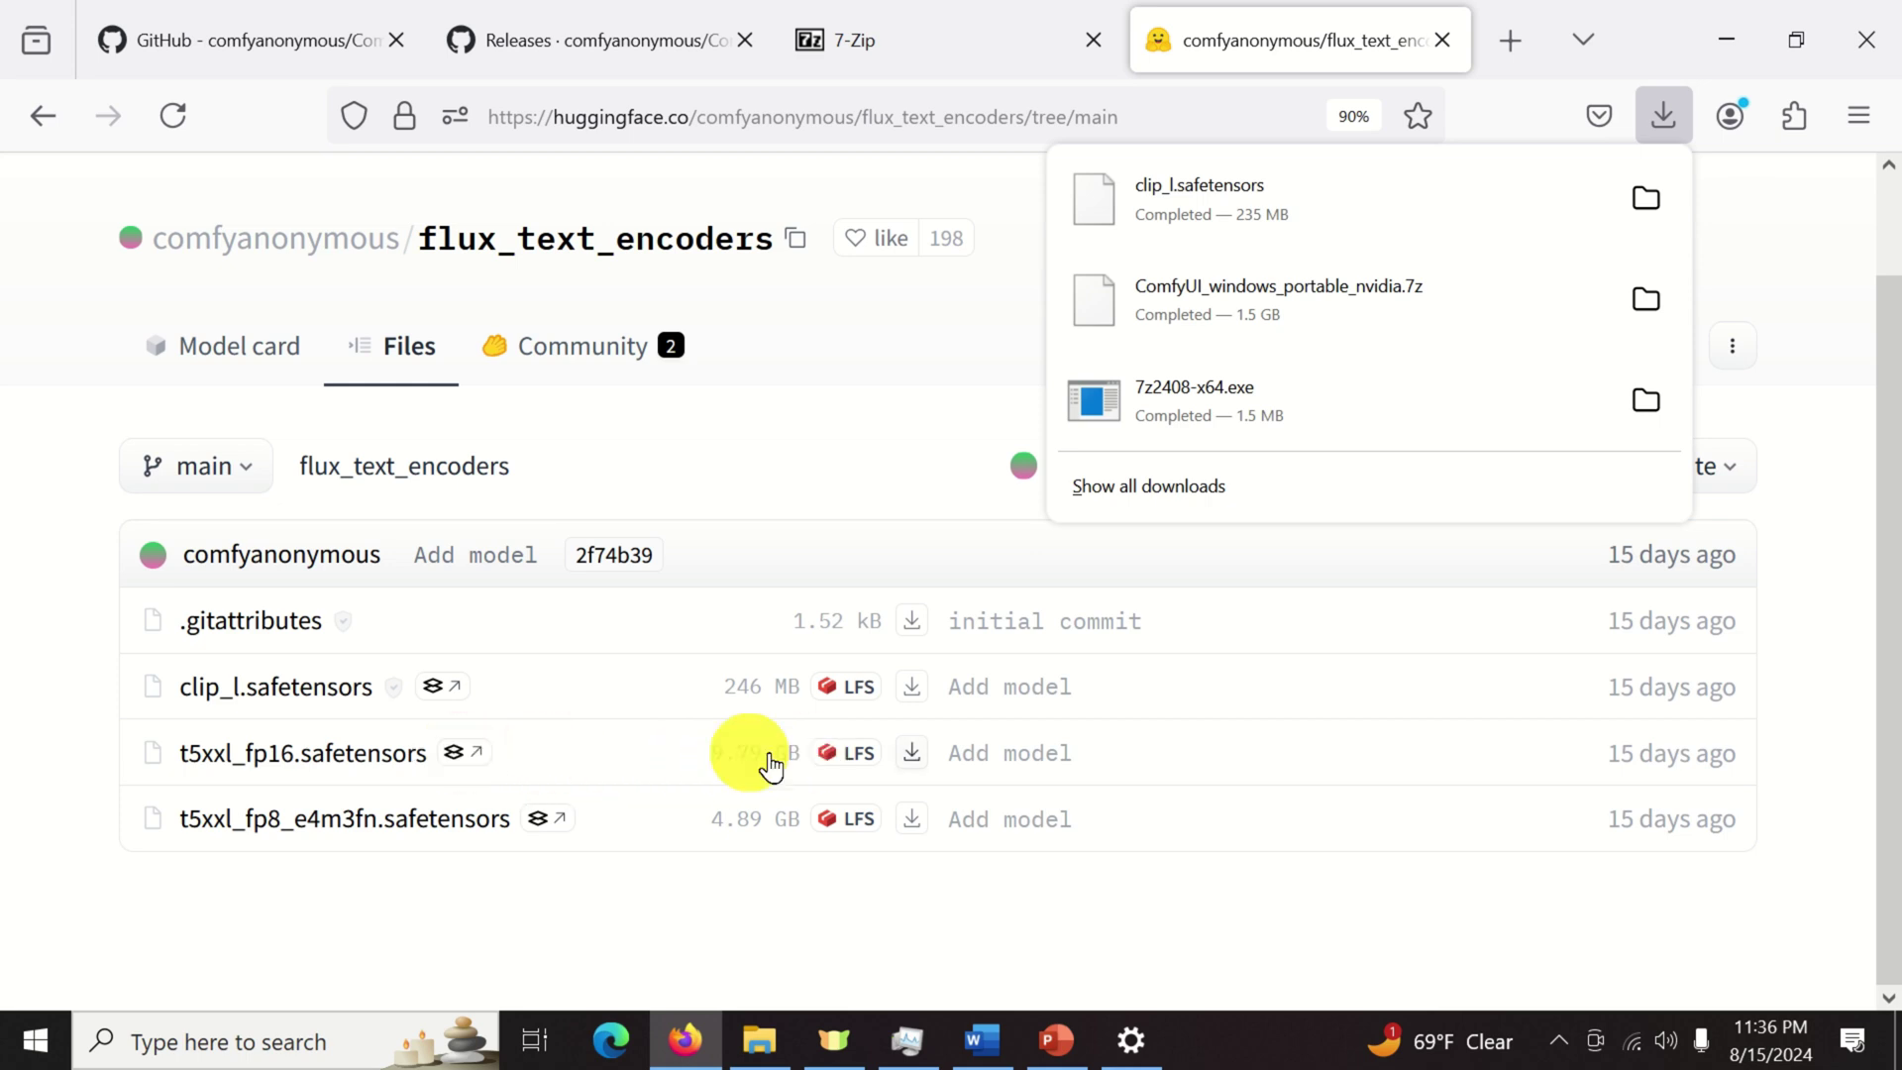
click(910, 760)
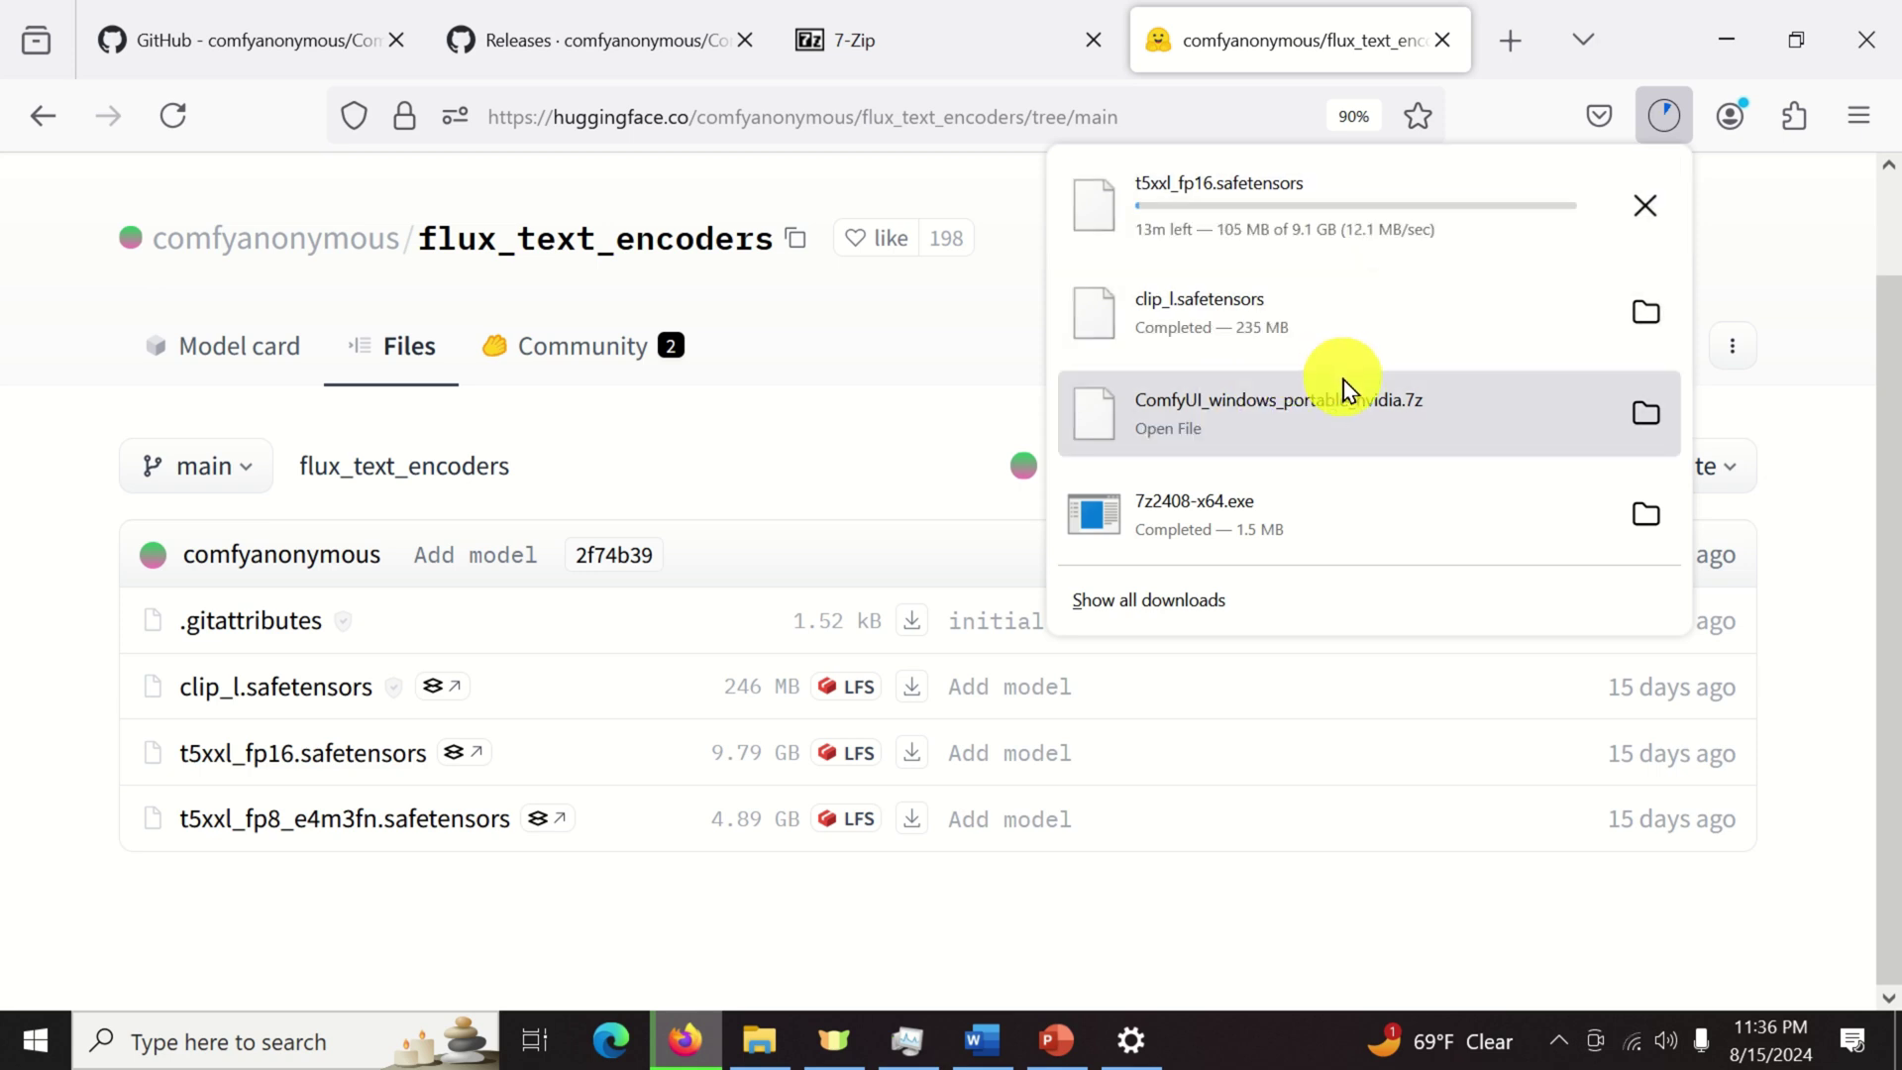
click(1645, 311)
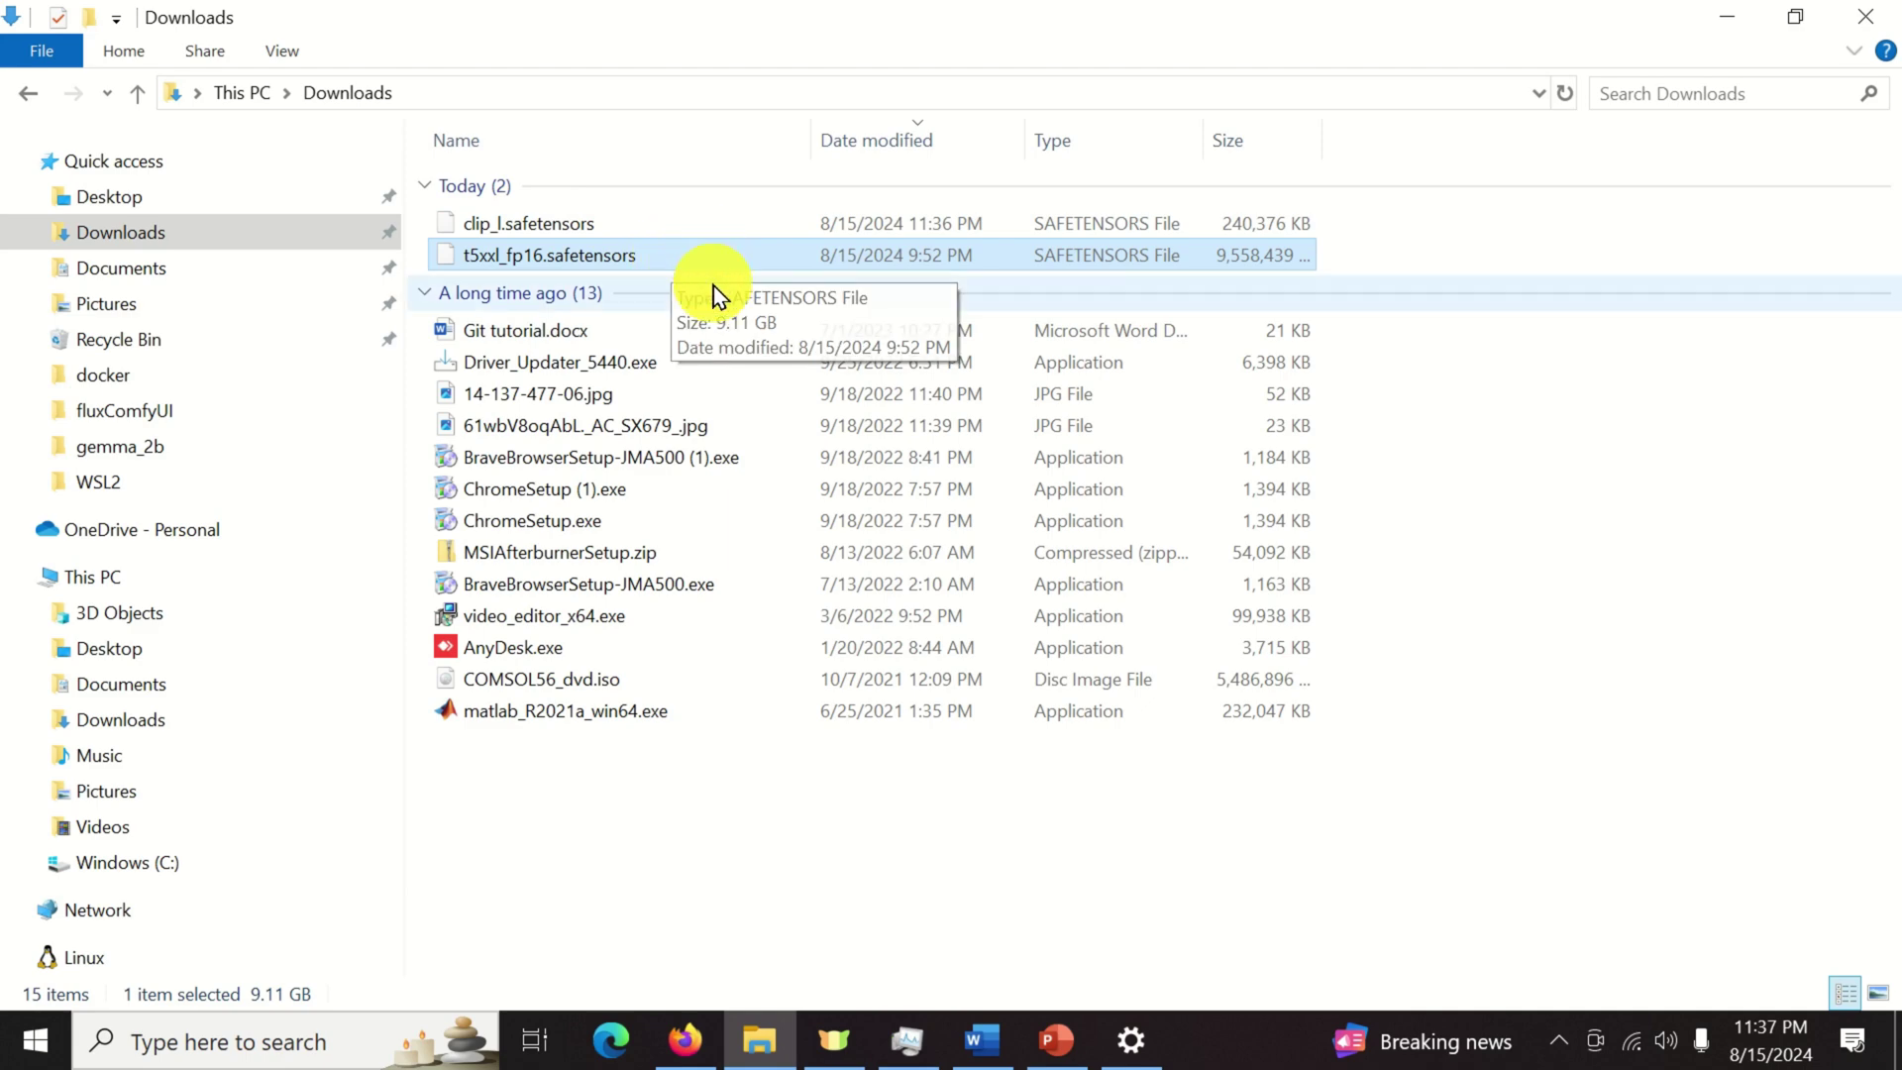
Select clip_l.safetensors and t5xxl_fp16.safetensors in Downloads and look up their destination, ComfyUI/models/clip, in the Word instructions.
ctrl+click(693, 234)
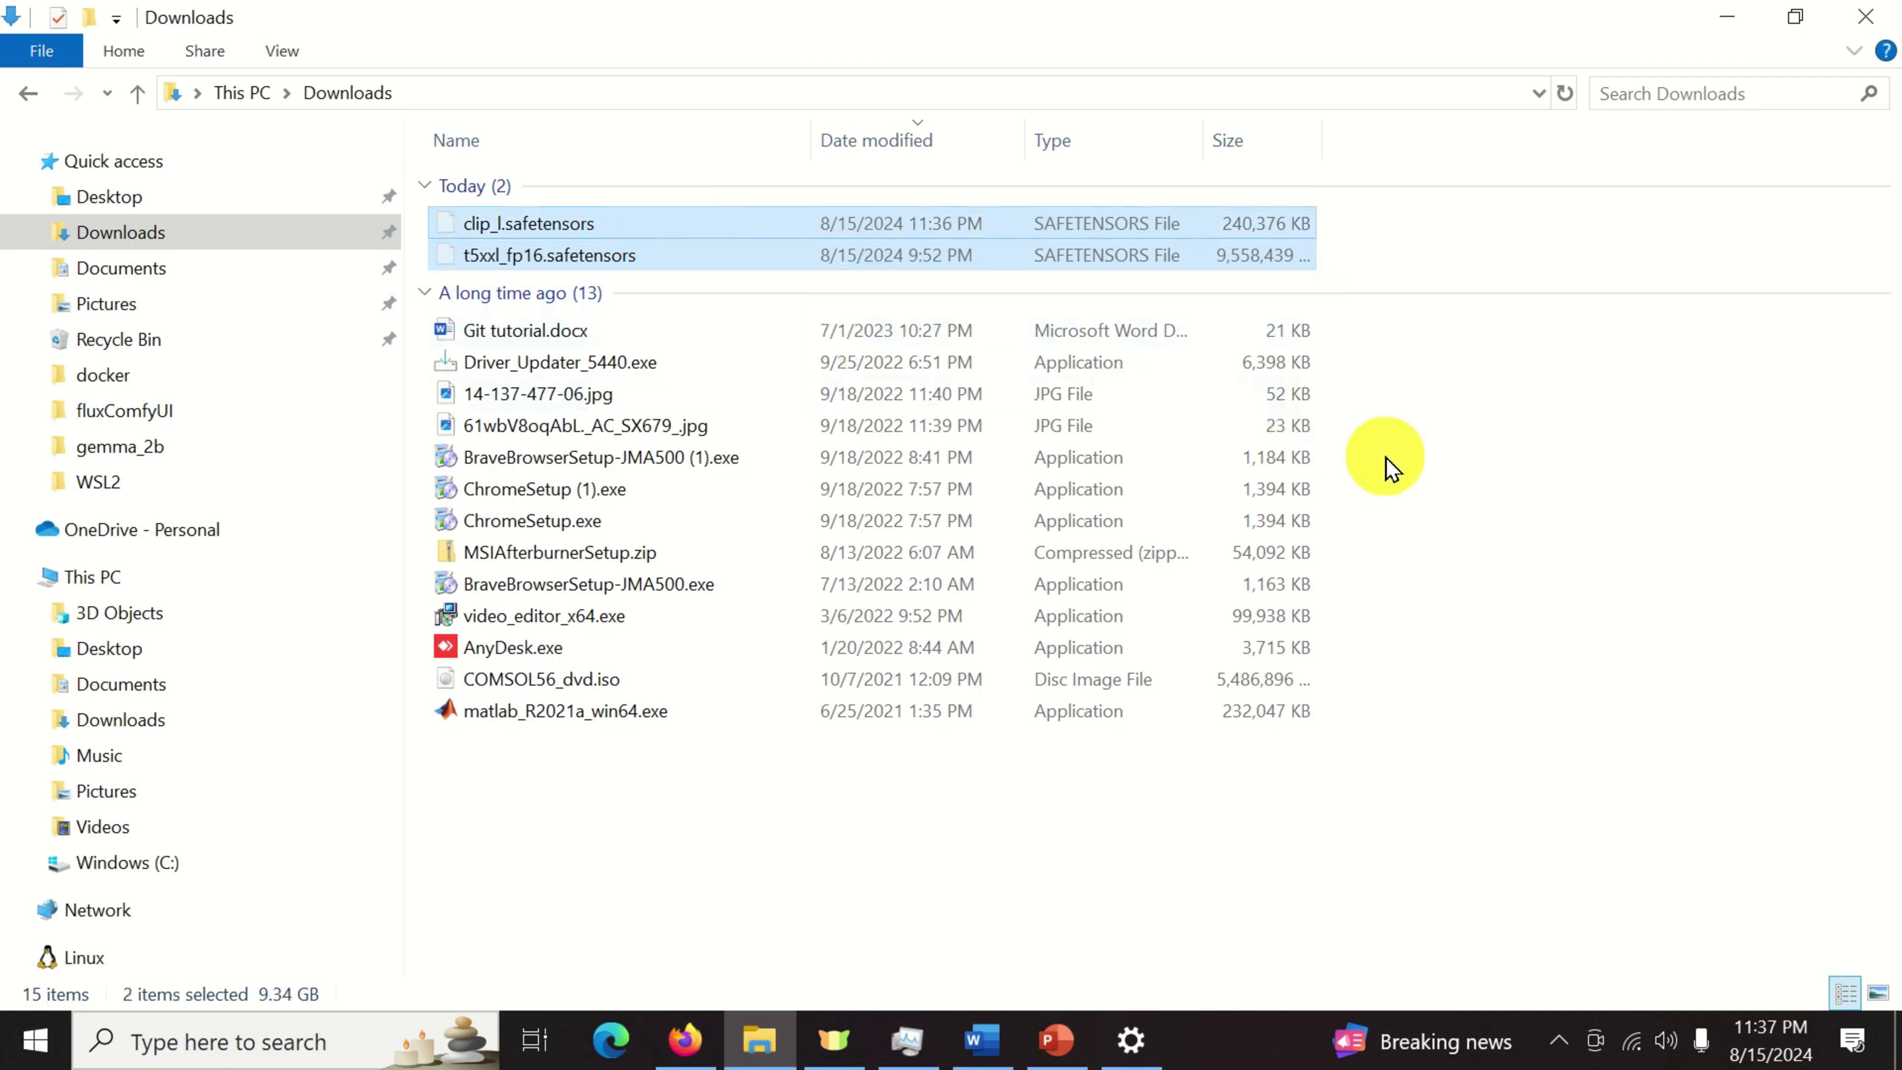
click(986, 1039)
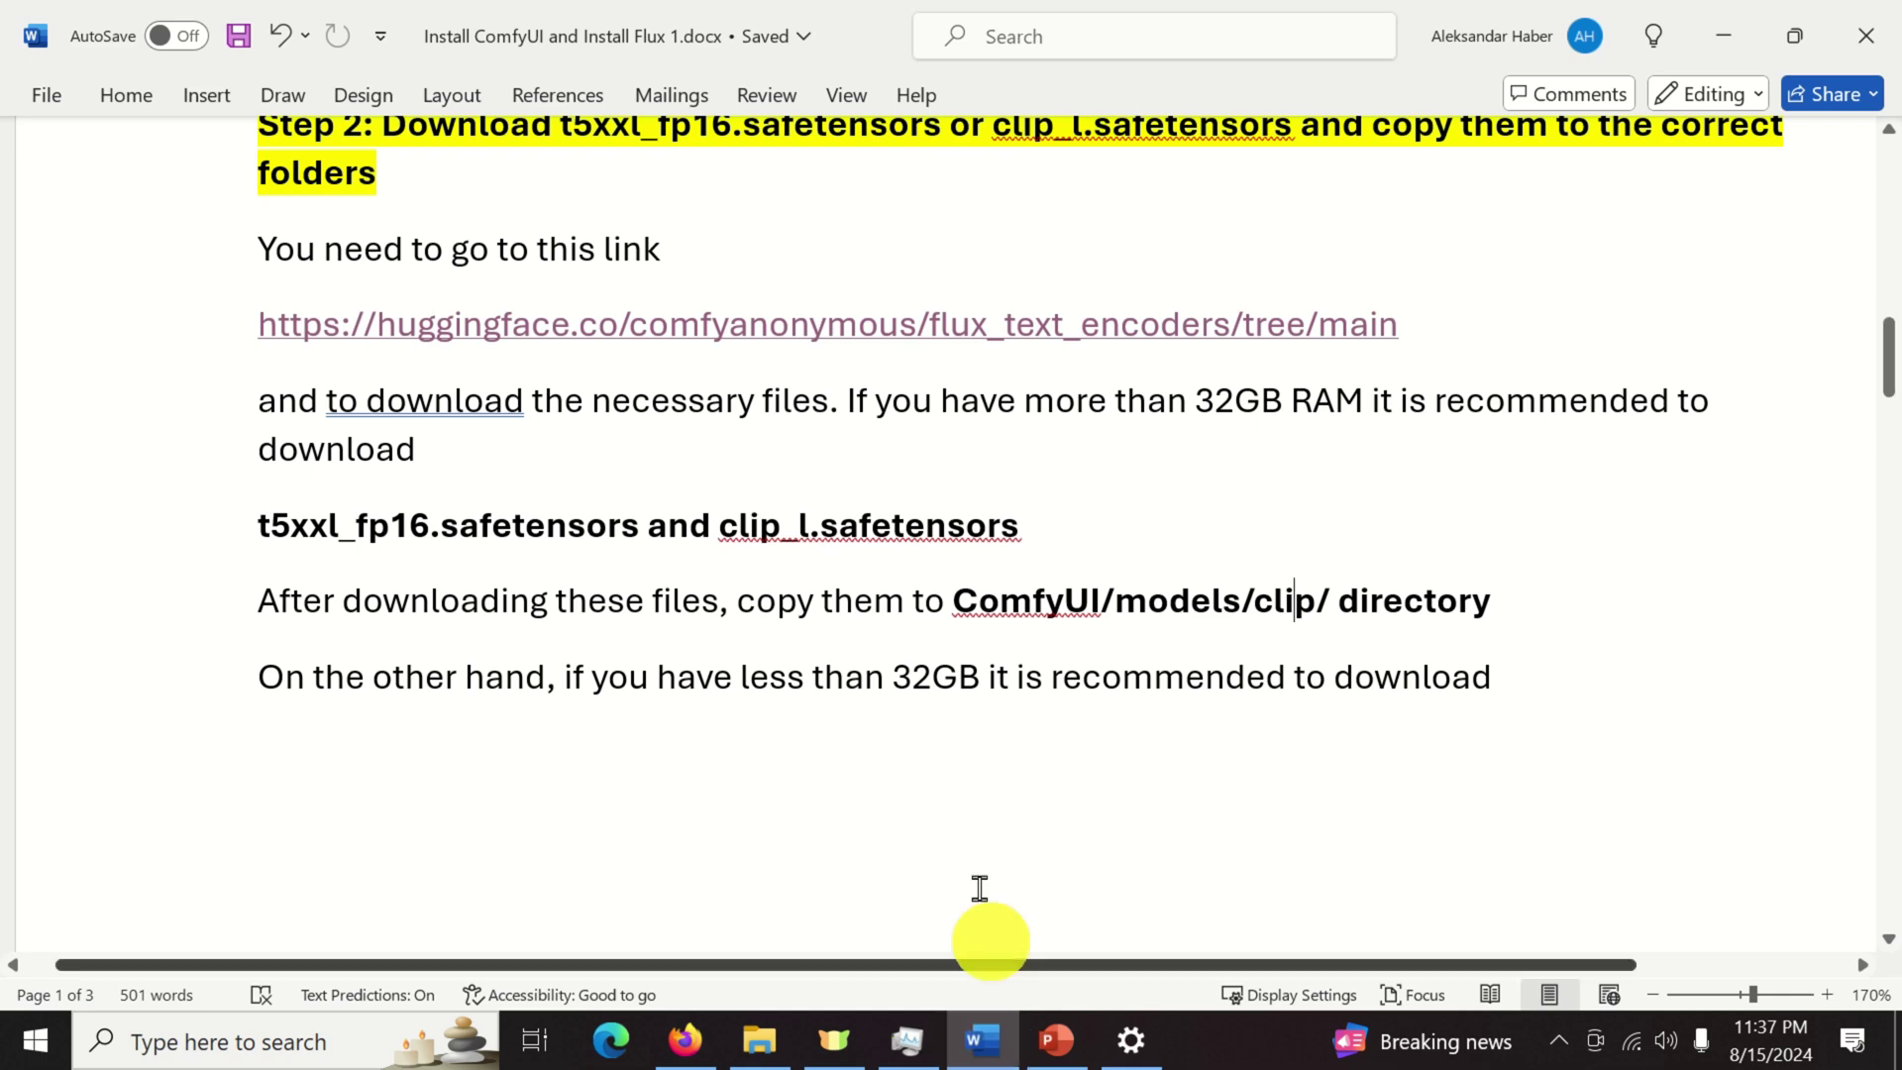
right_click(943, 599)
drag(949, 600, 1317, 604)
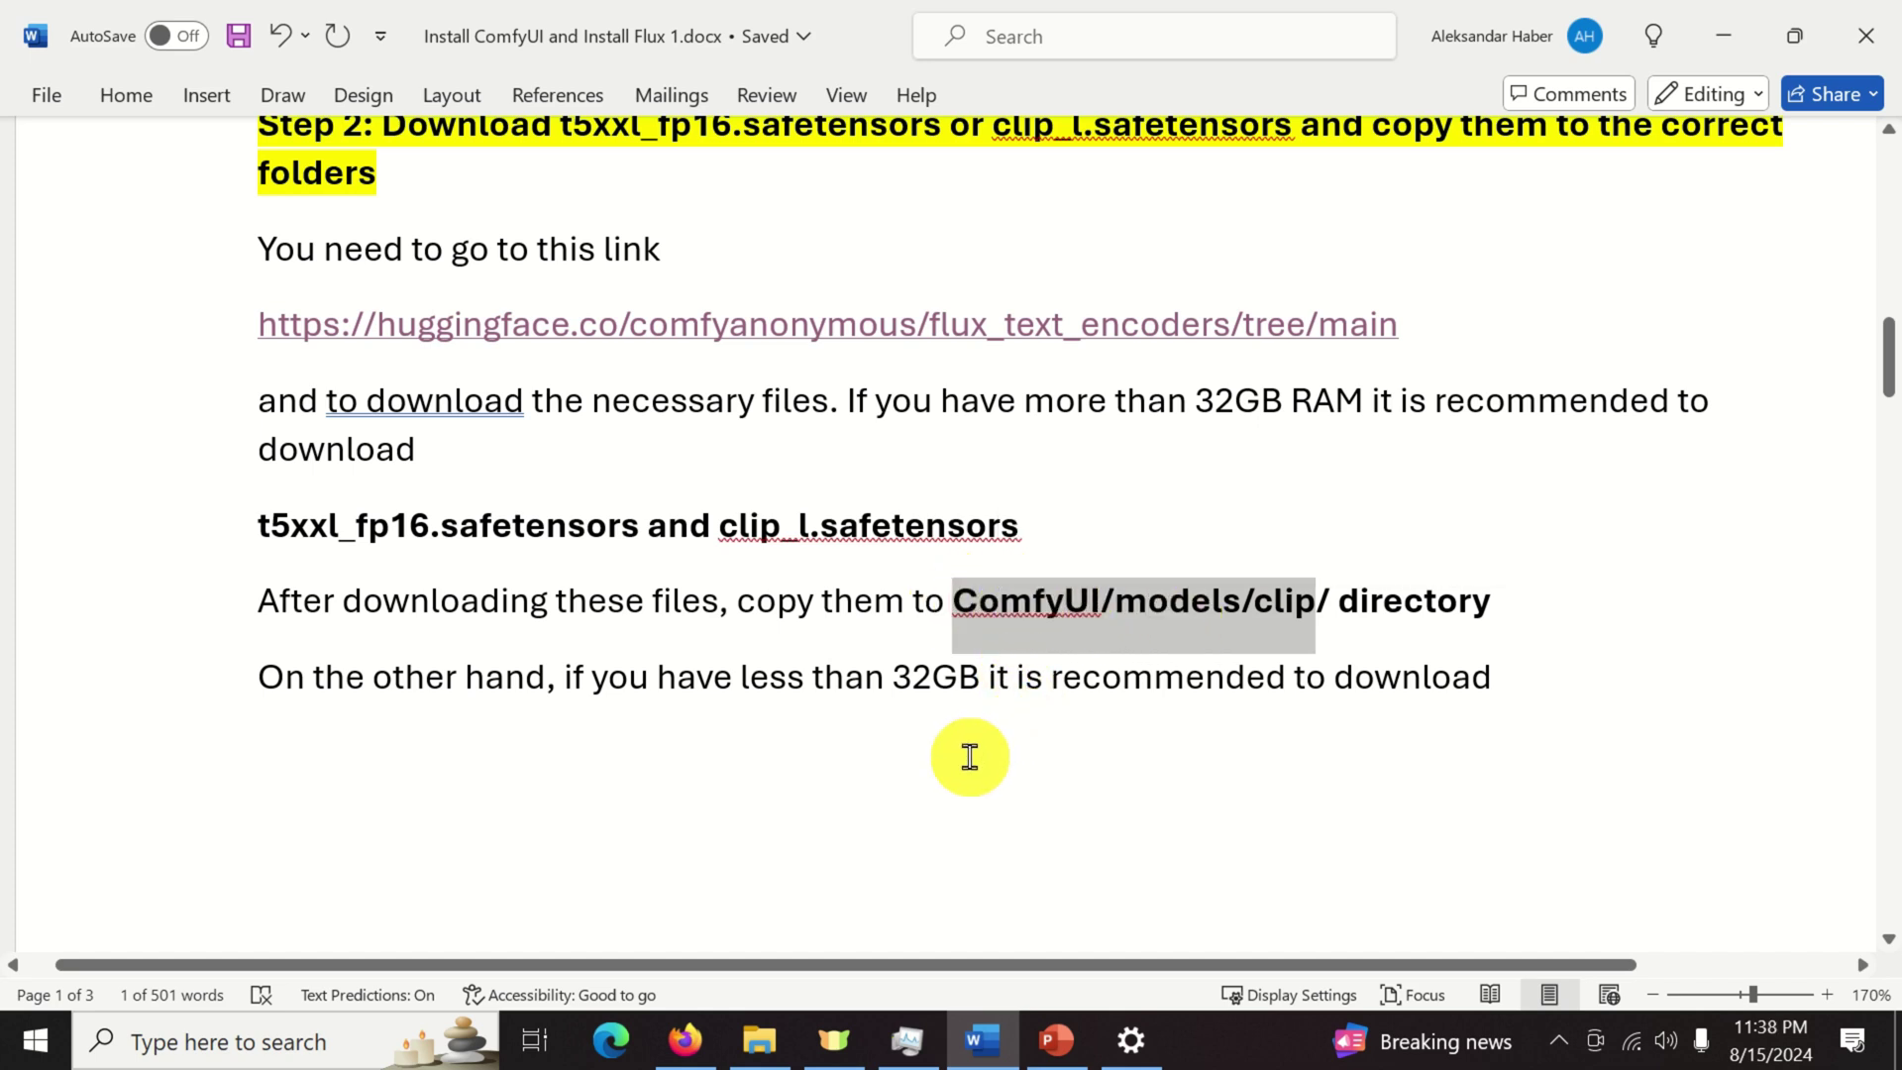
click(759, 1041)
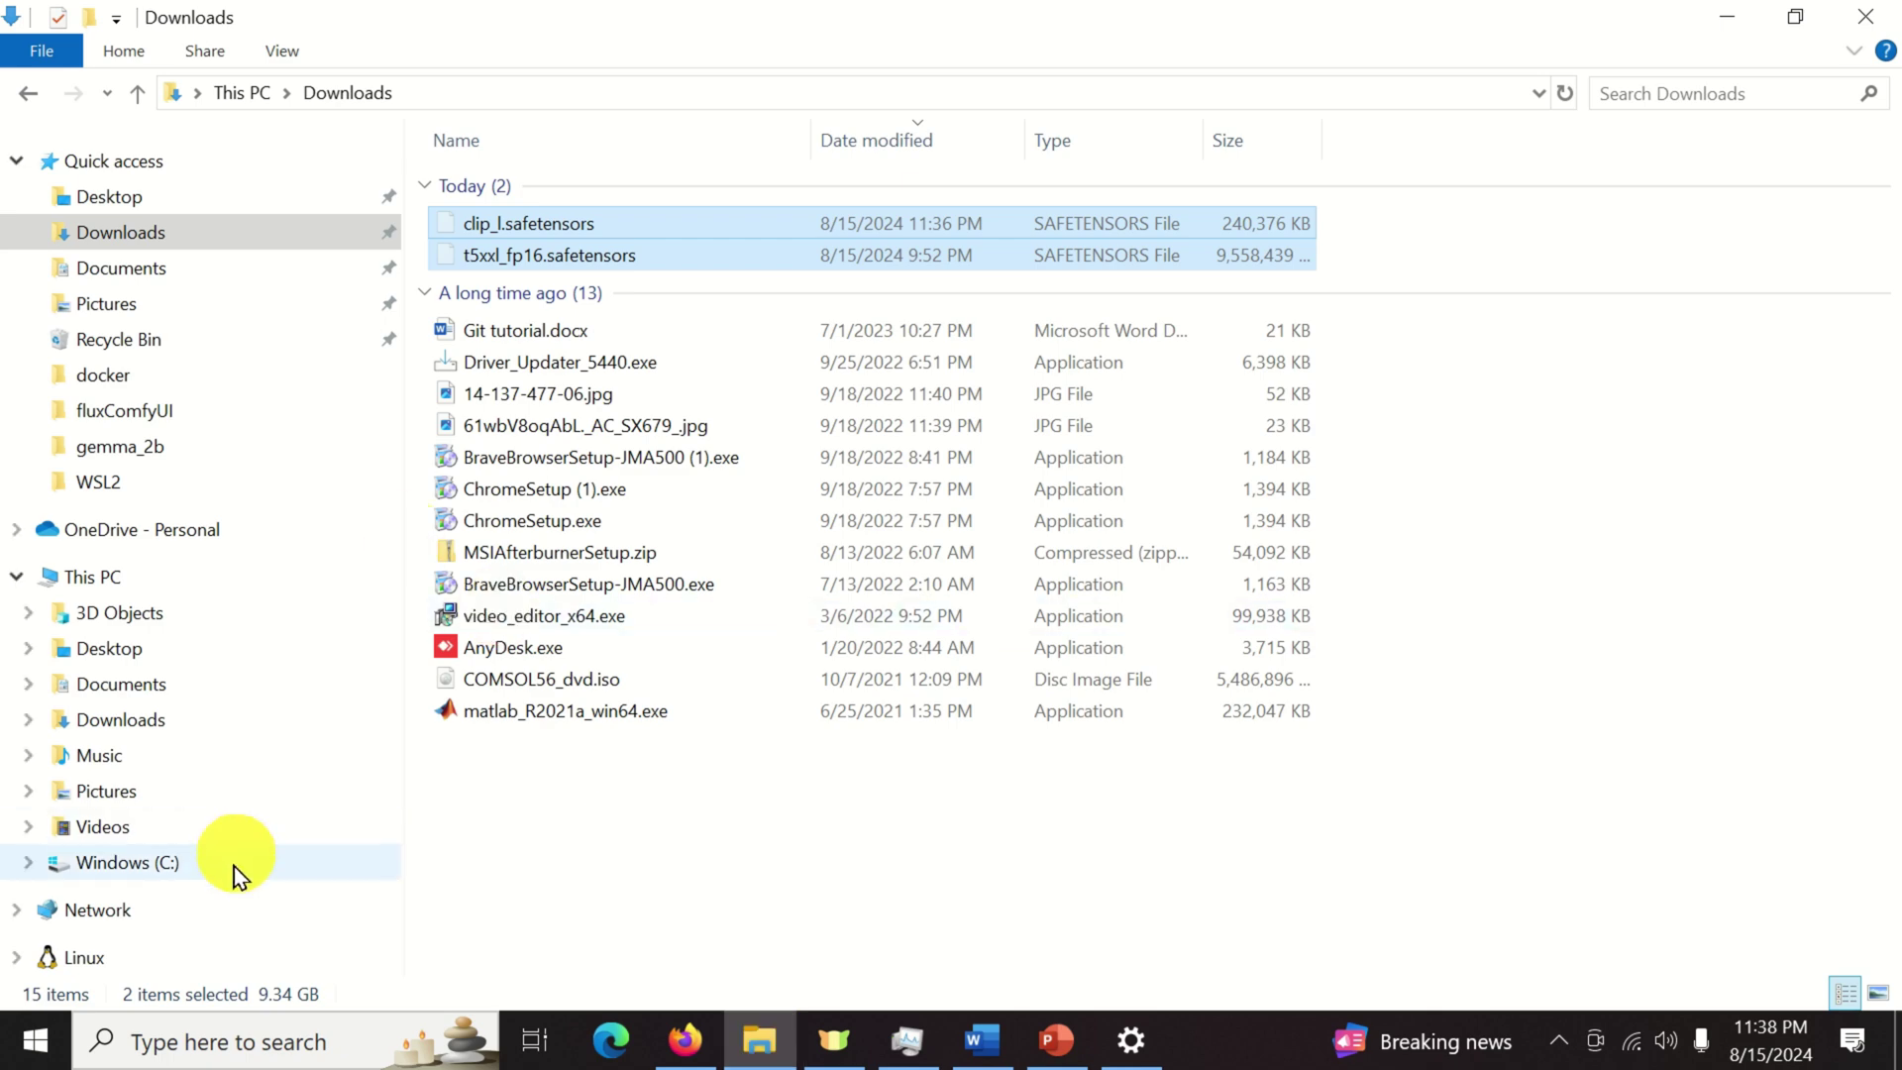
Place both text encoder files in C:\codes\ComfyUI_windows_portable\ComfyUI\models\clip and return to the Word instructions.
click(234, 872)
click(544, 285)
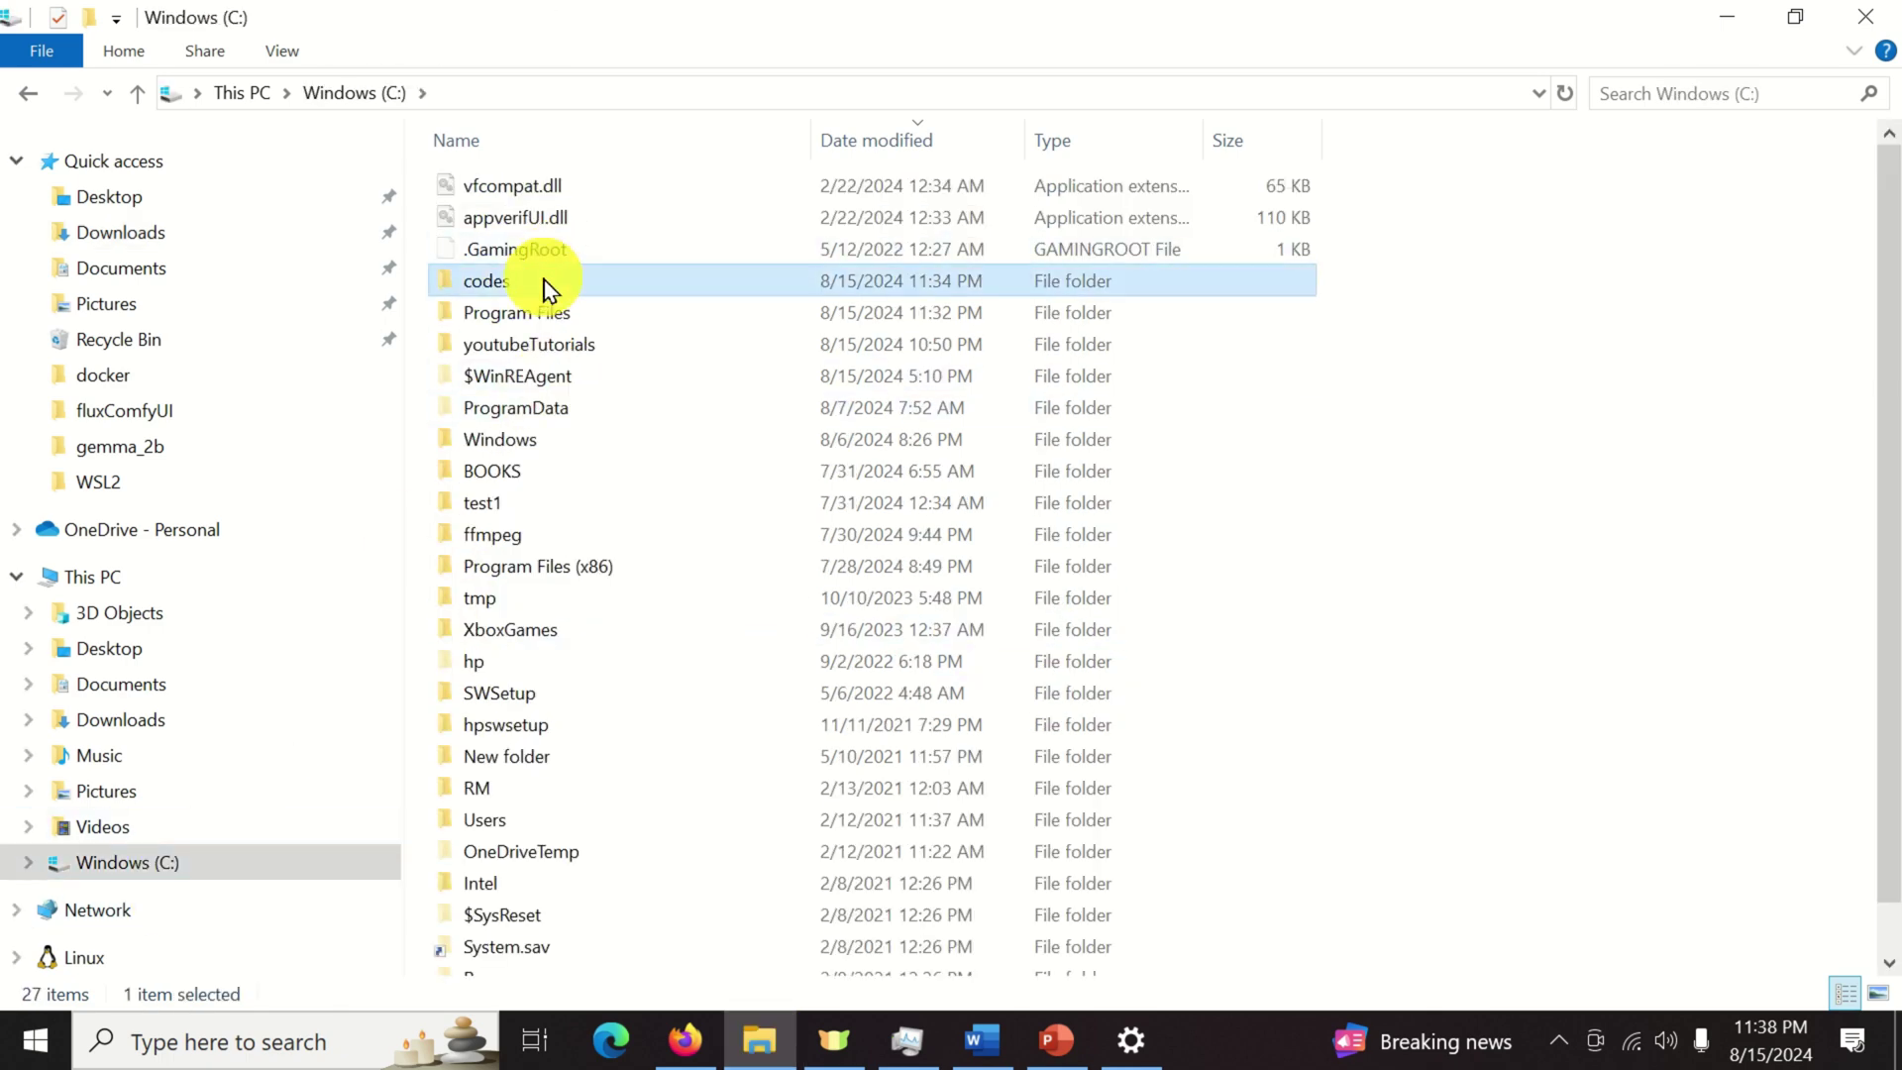
double_click(545, 287)
double_click(591, 188)
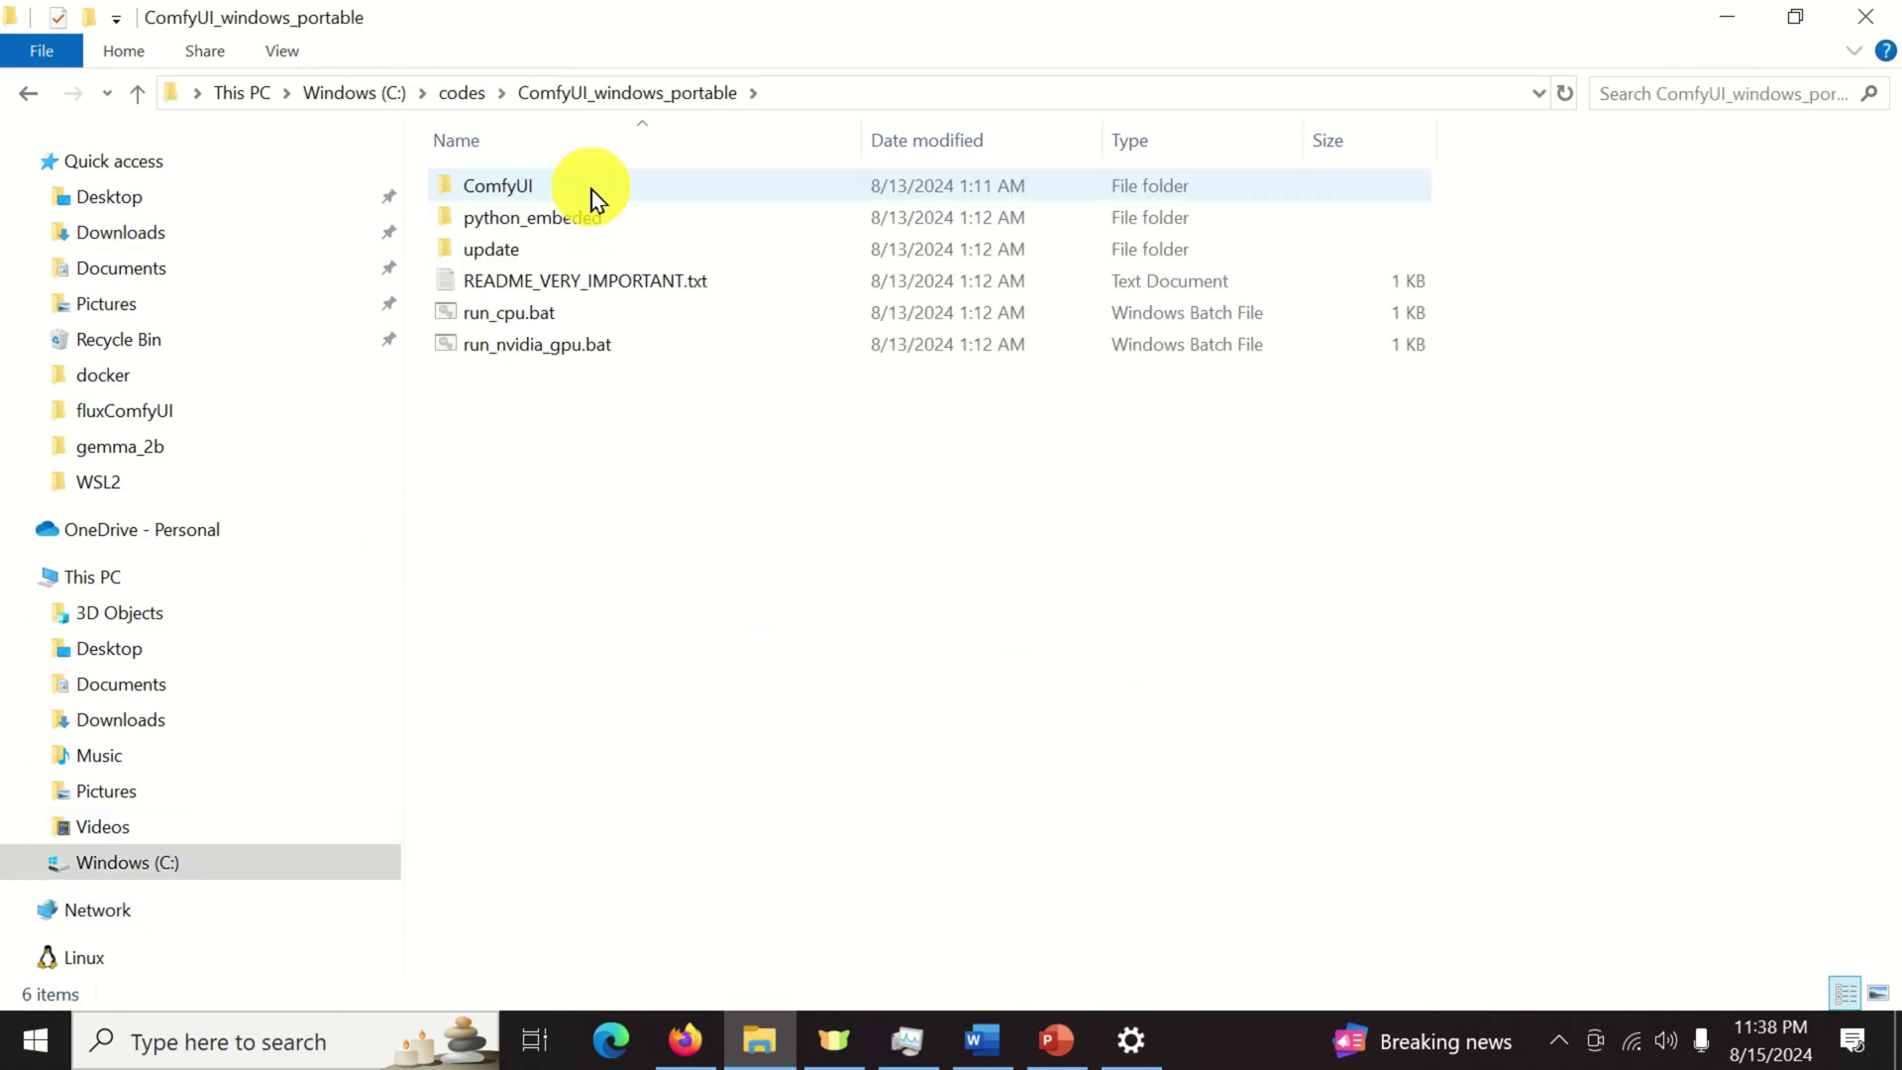
double_click(591, 188)
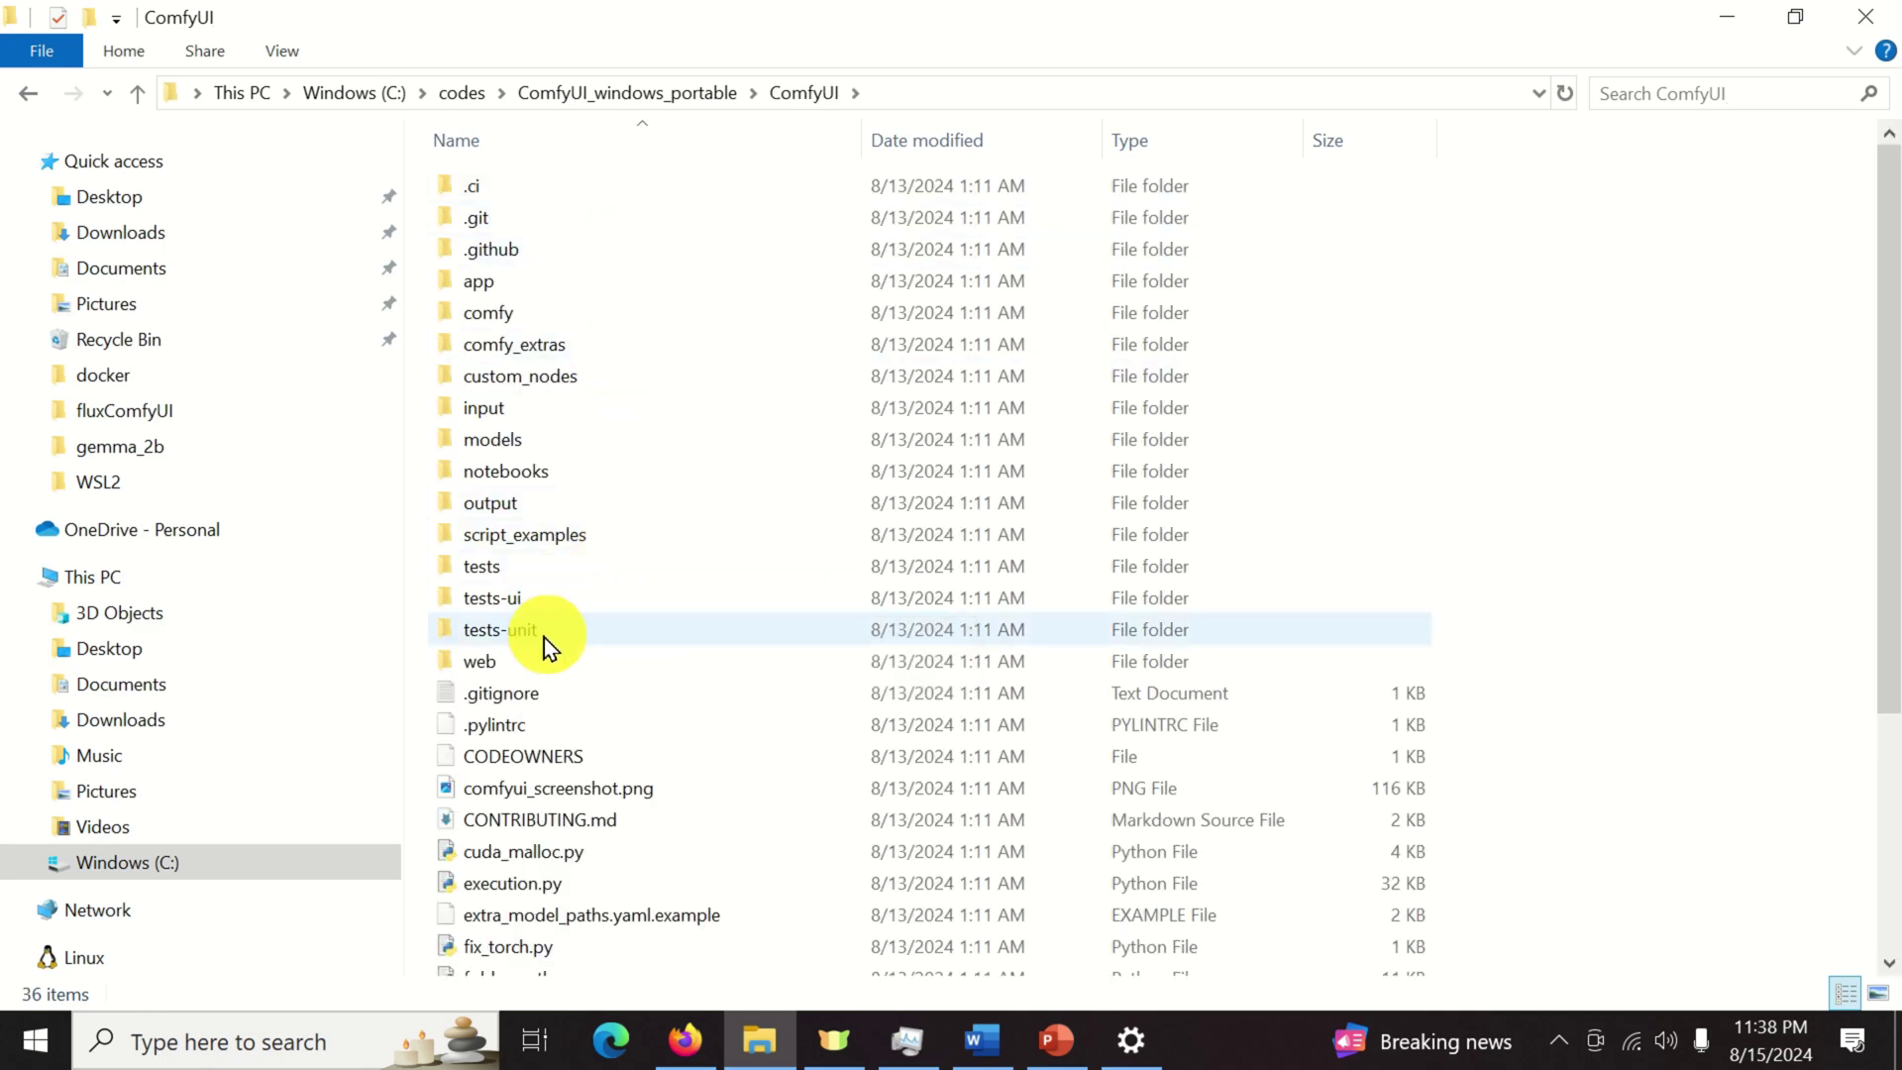
double_click(547, 436)
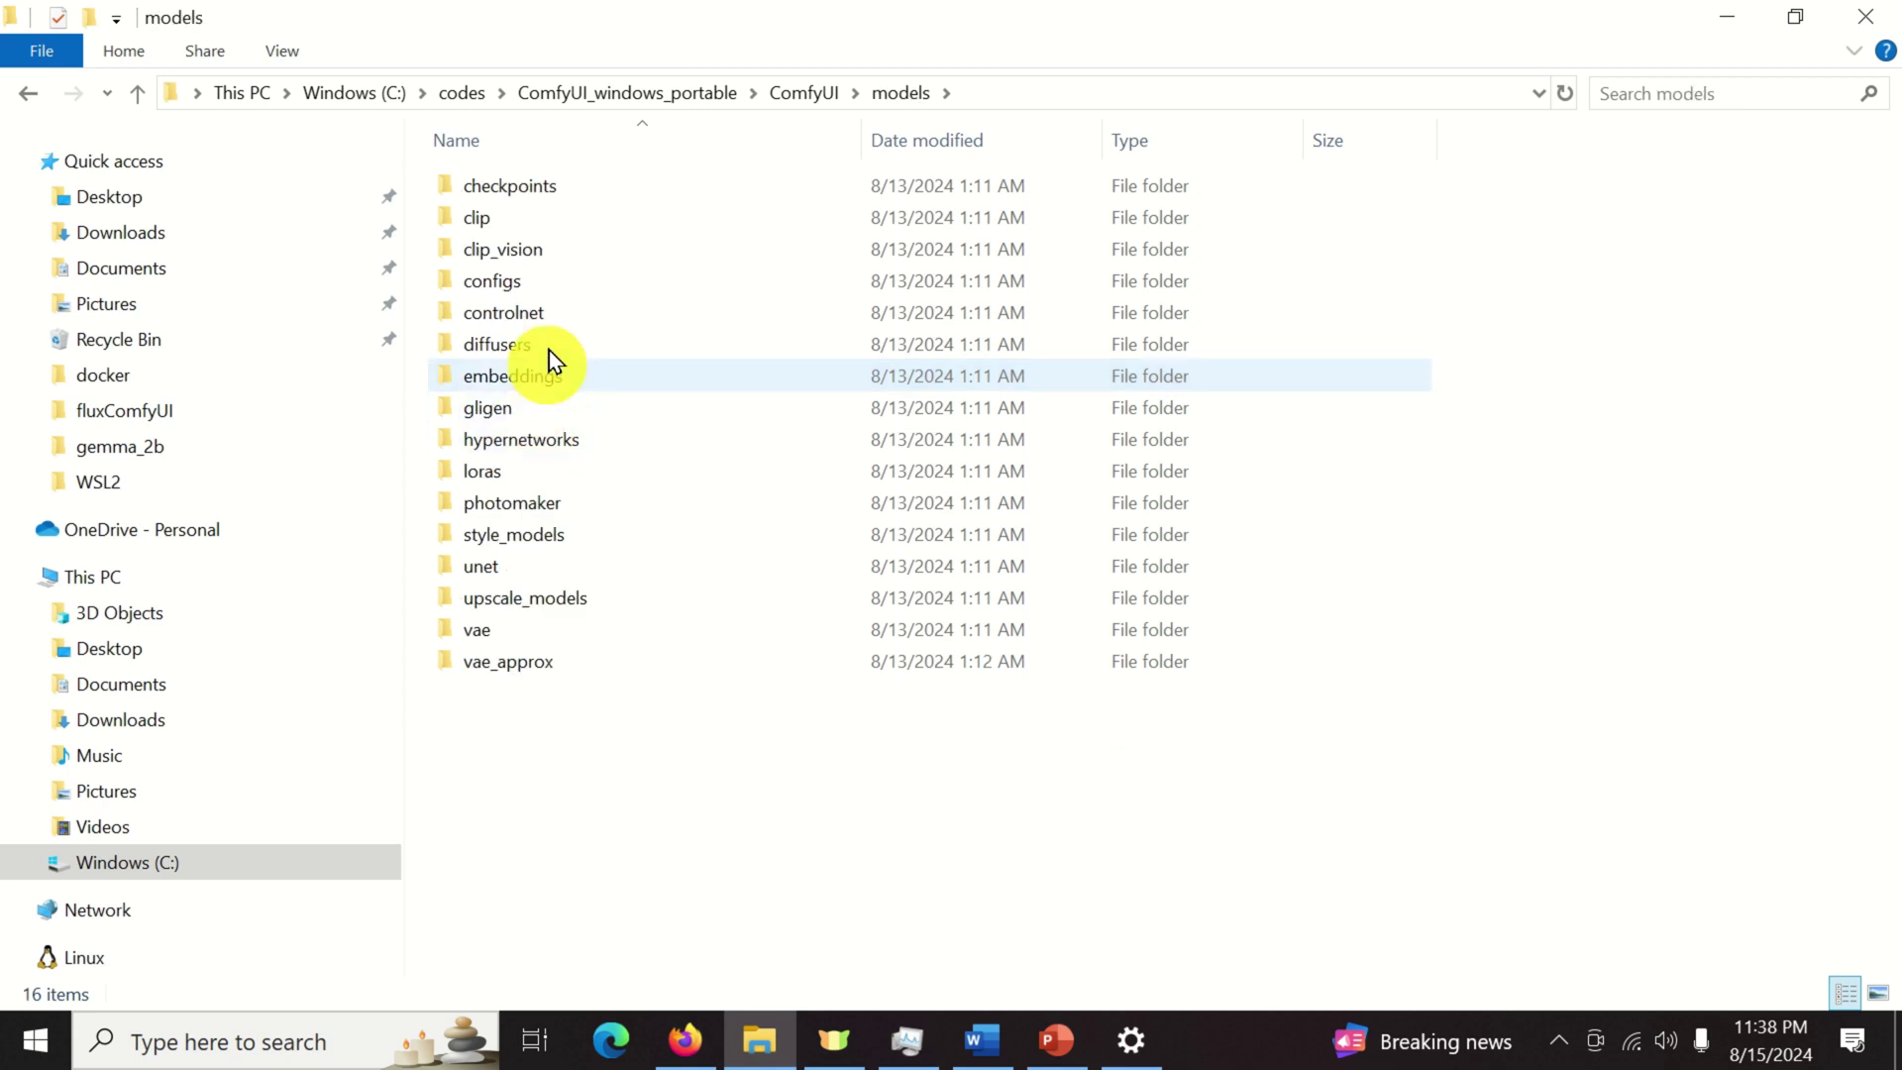
double_click(569, 213)
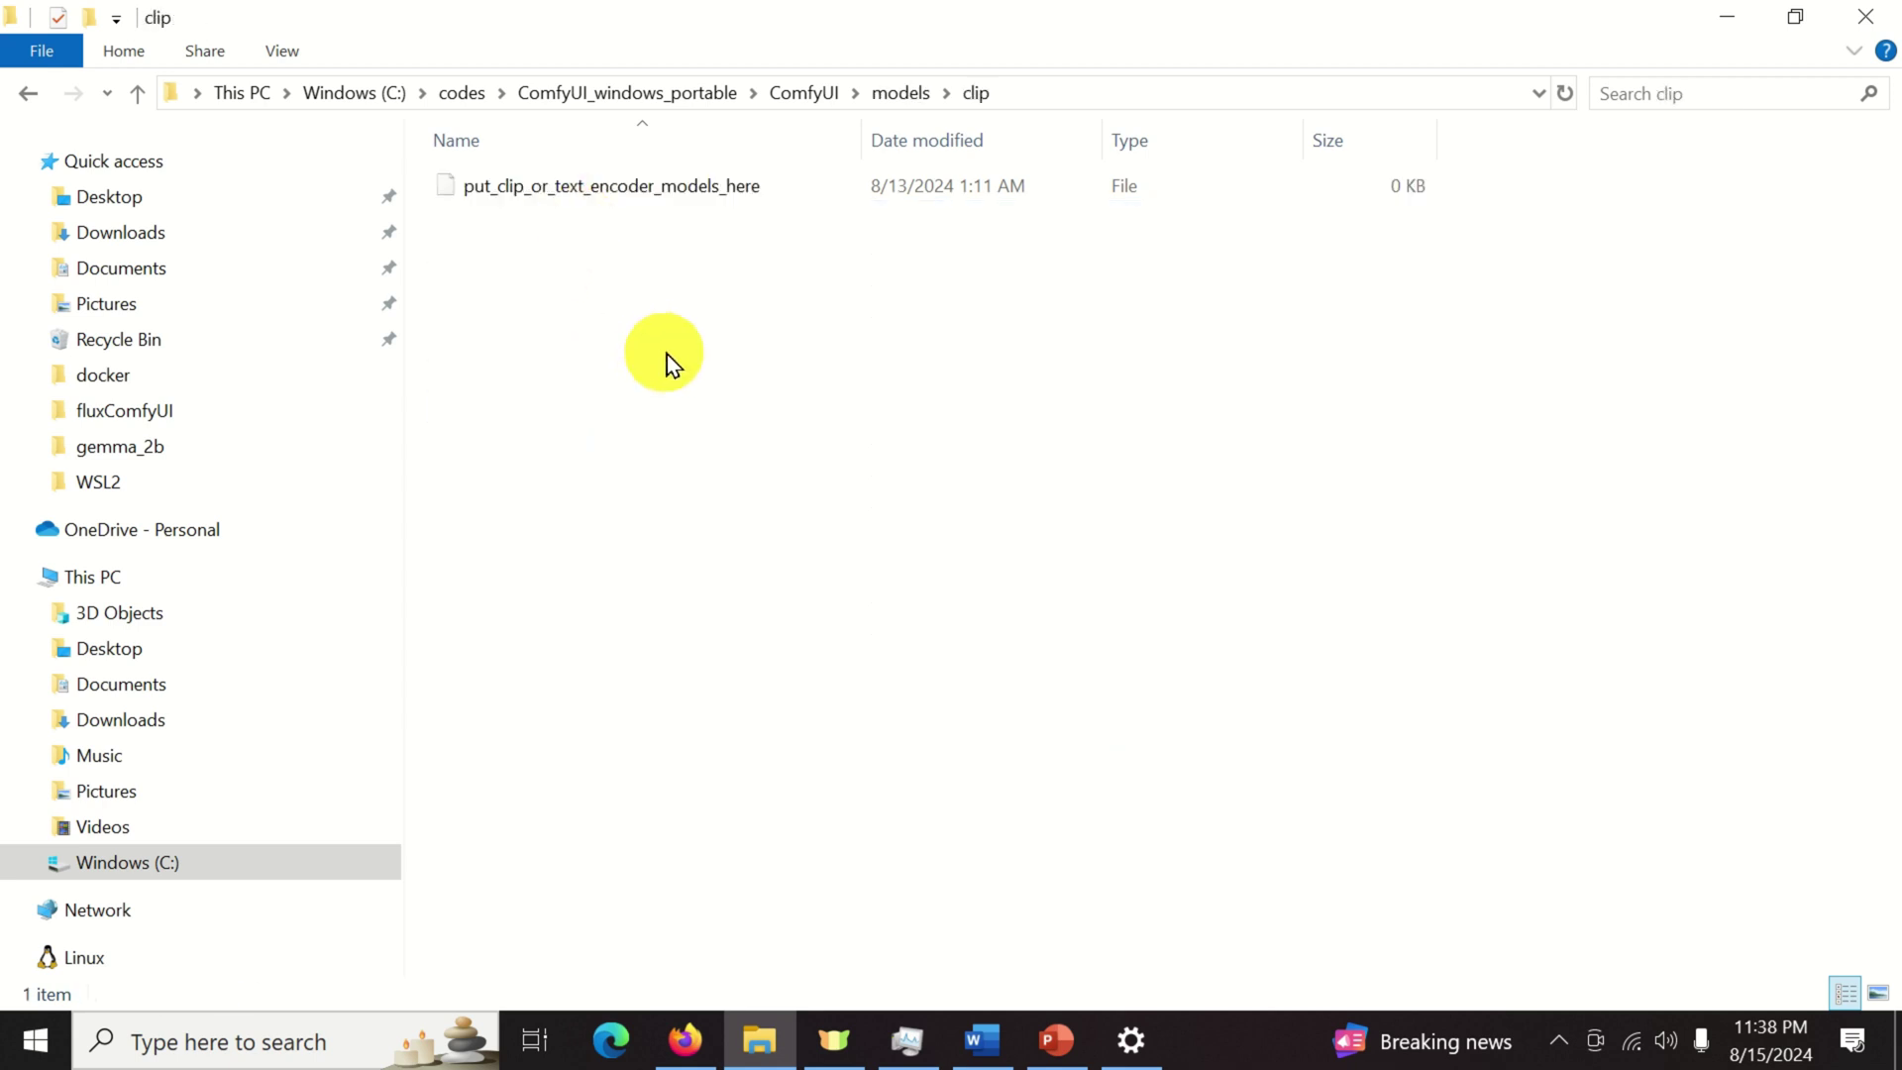
key(ctrl+v)
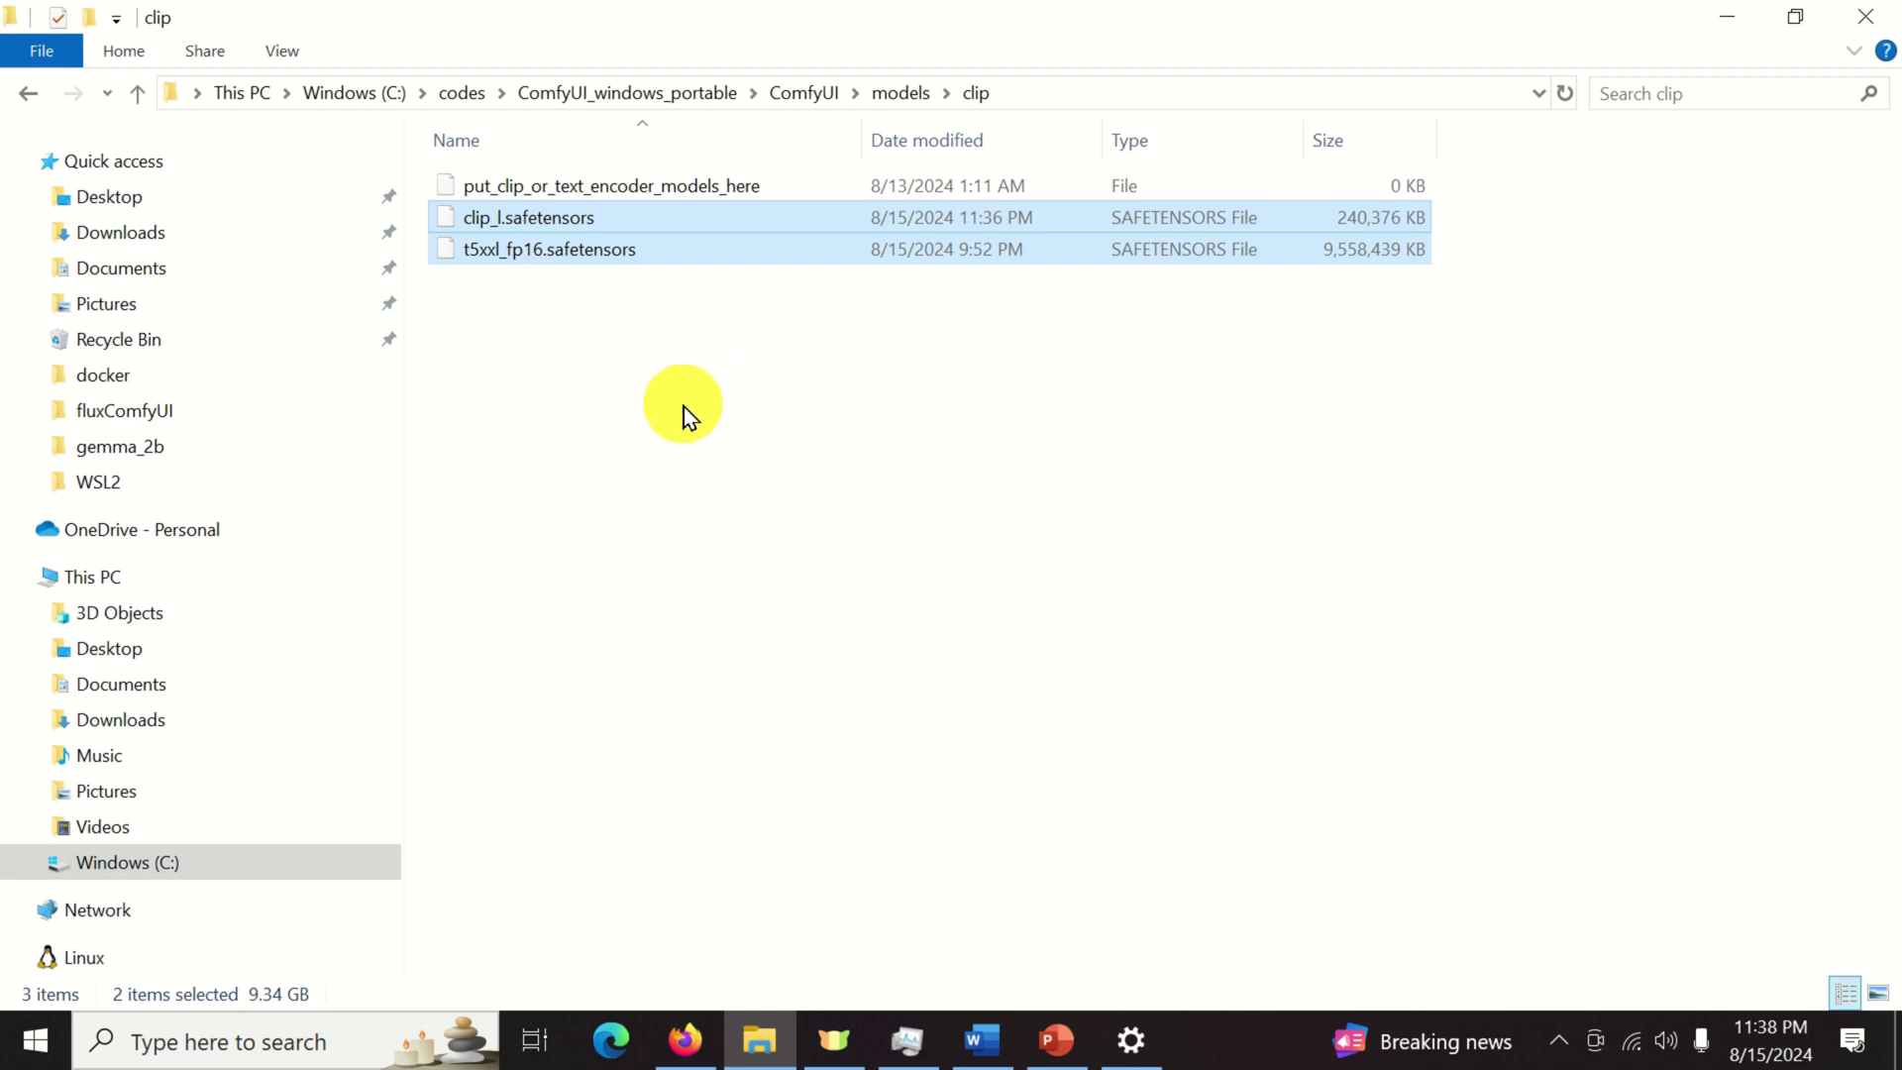
key(alt+Tab)
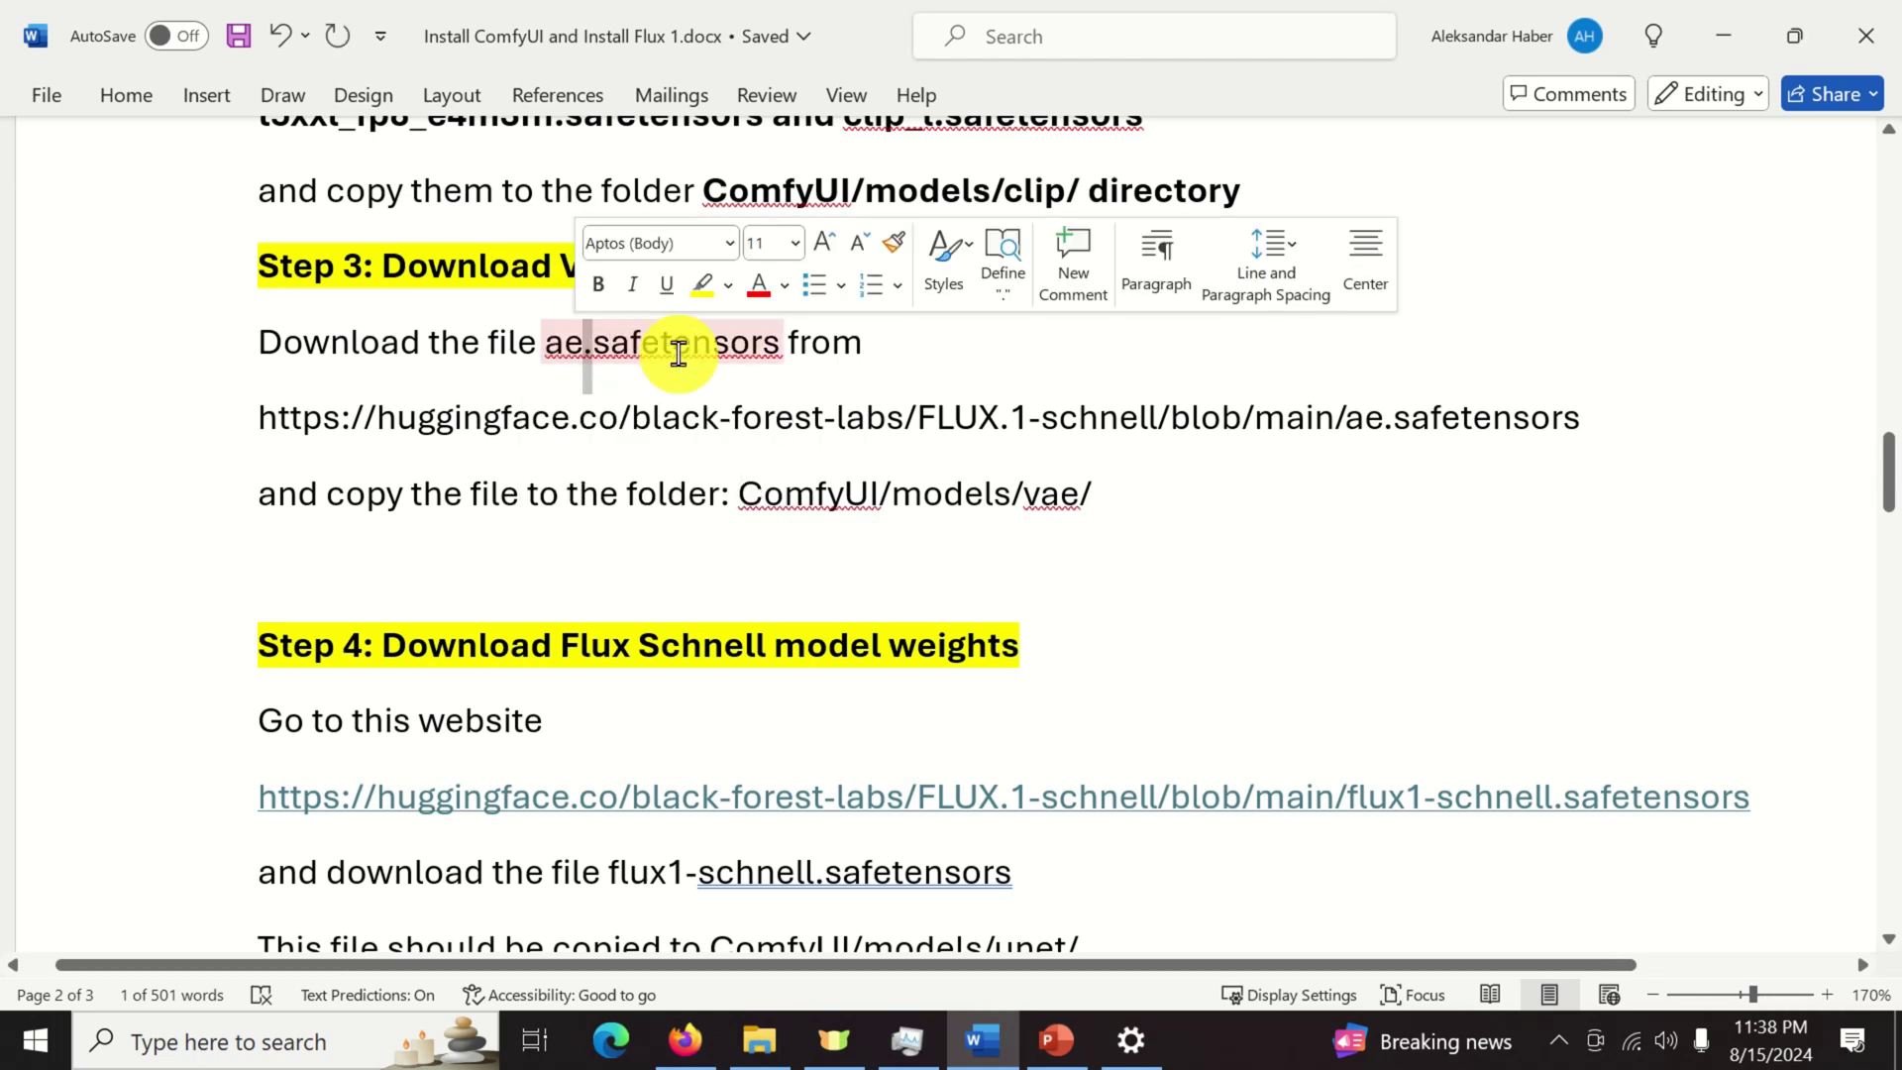
Make the VAE destination path ComfyUI/models/vae/ bold in Step 3 of the Word instructions.
click(551, 340)
drag(641, 349, 701, 366)
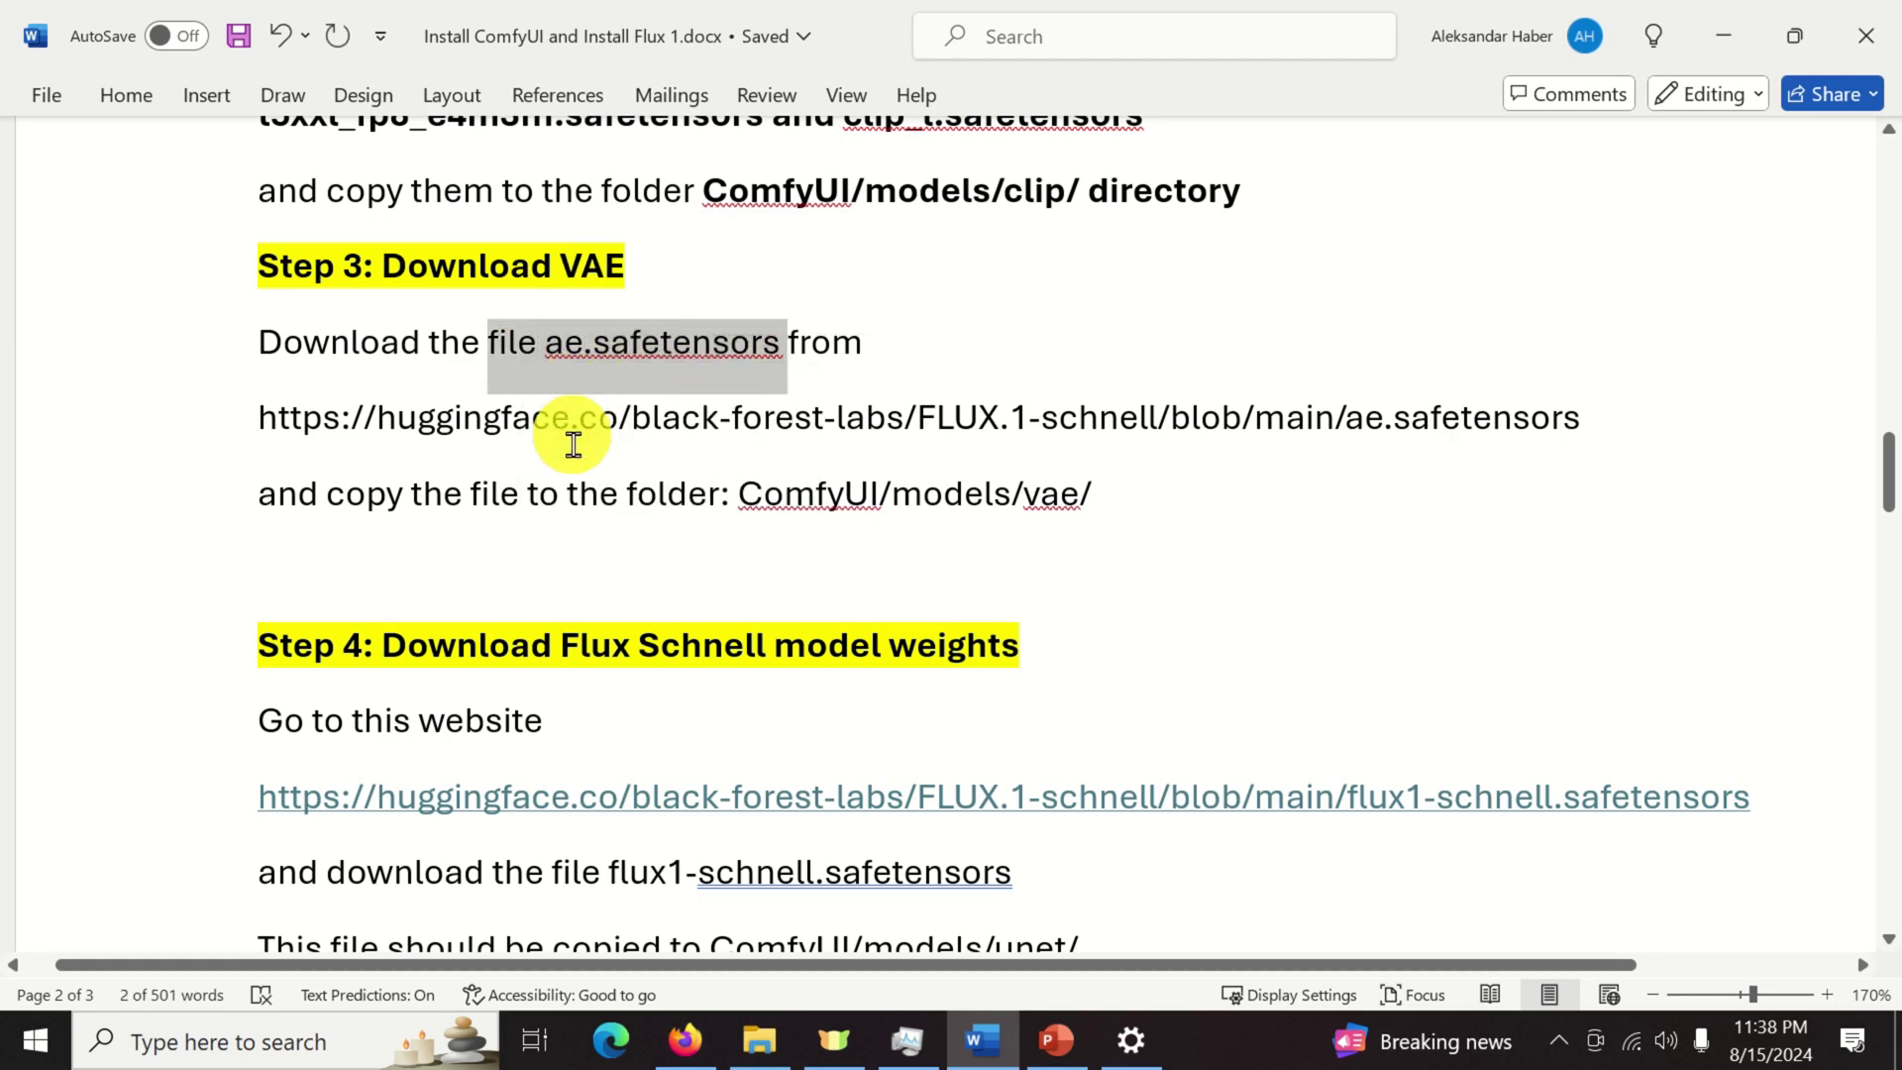
click(991, 559)
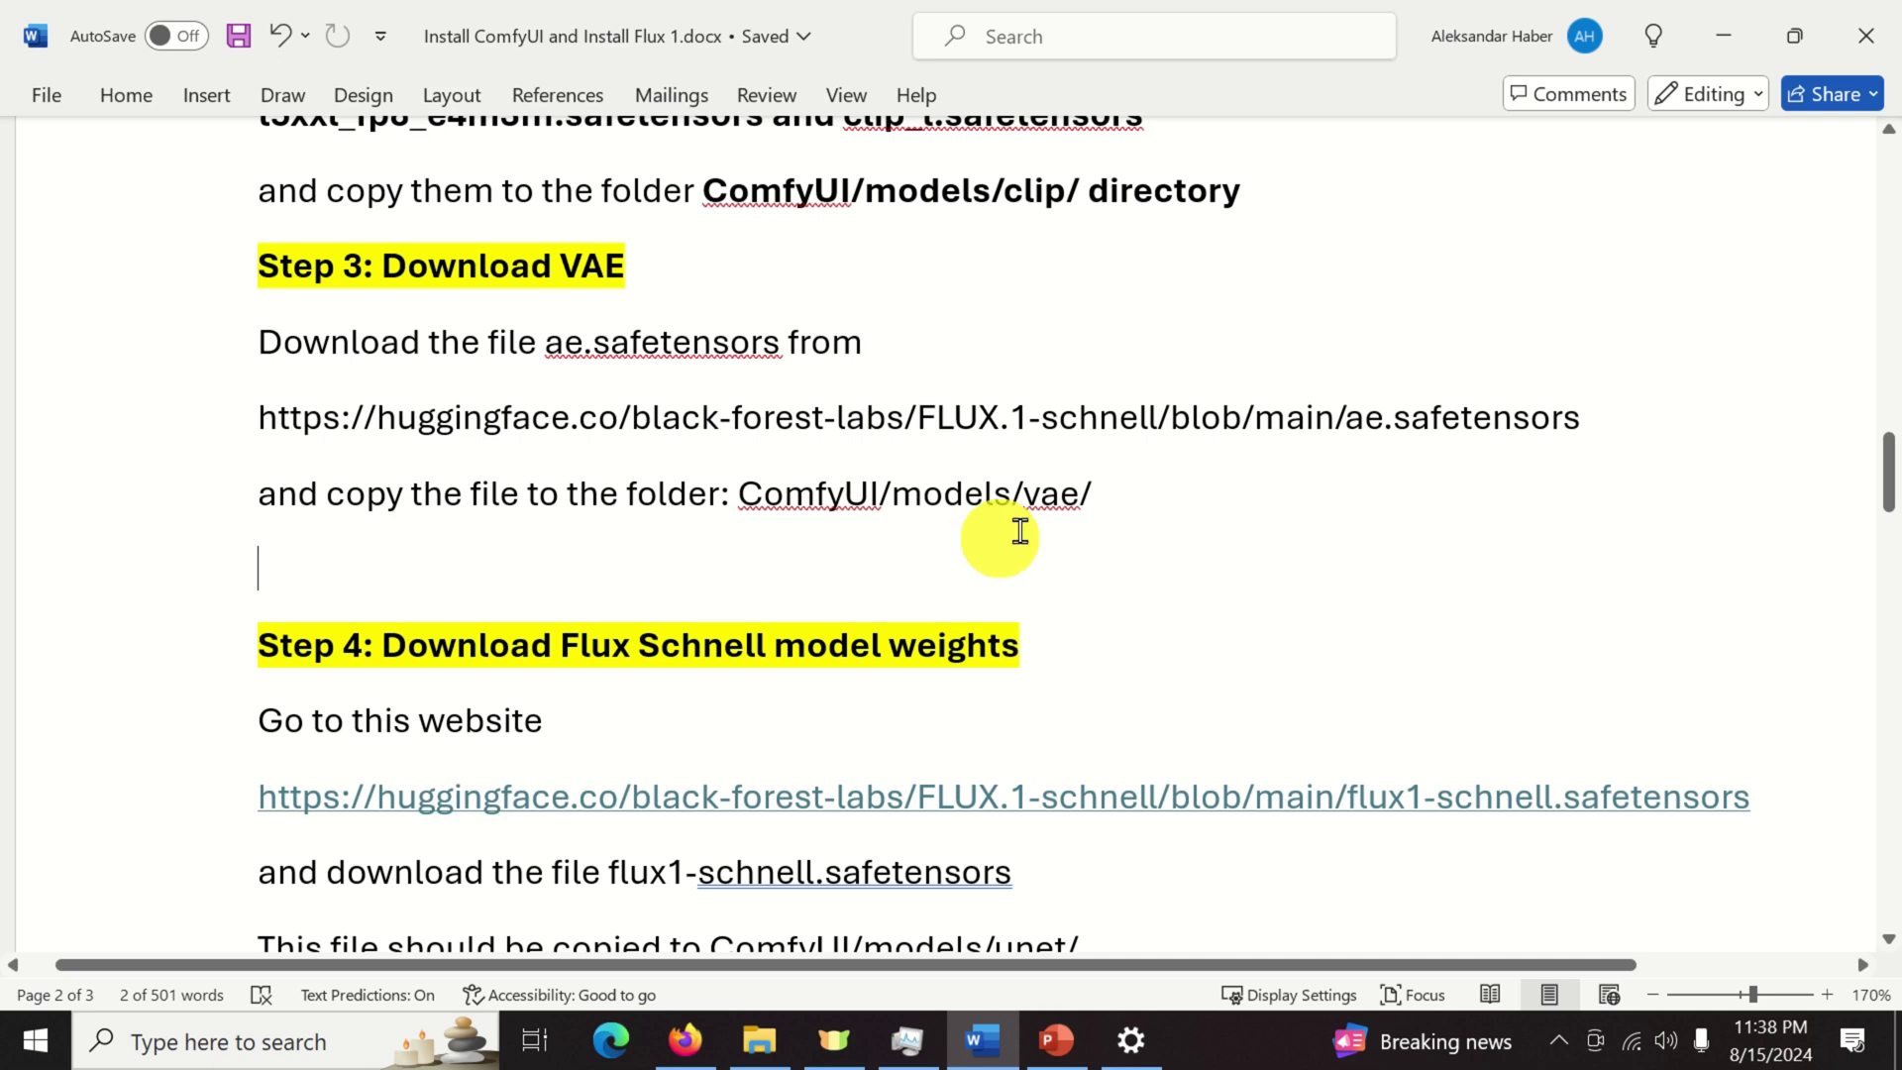
drag(1090, 495, 804, 493)
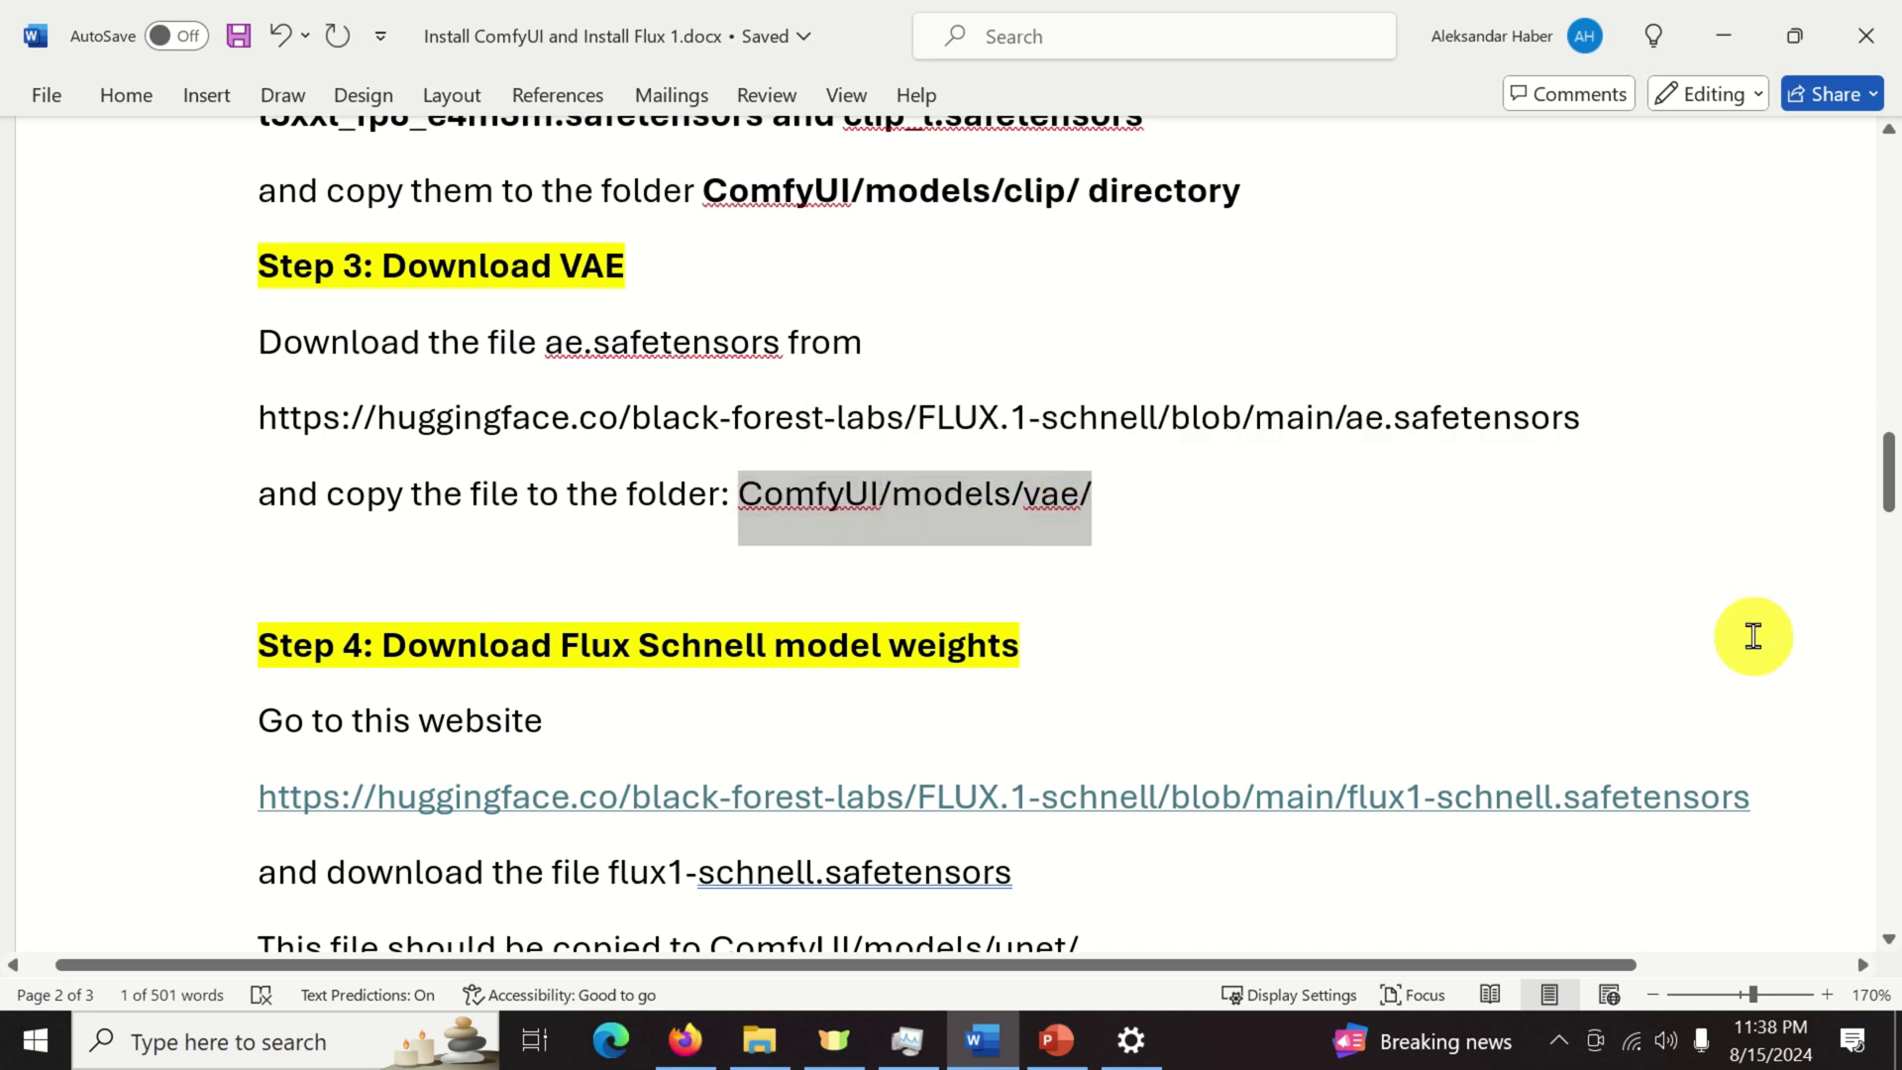
key(ctrl+b)
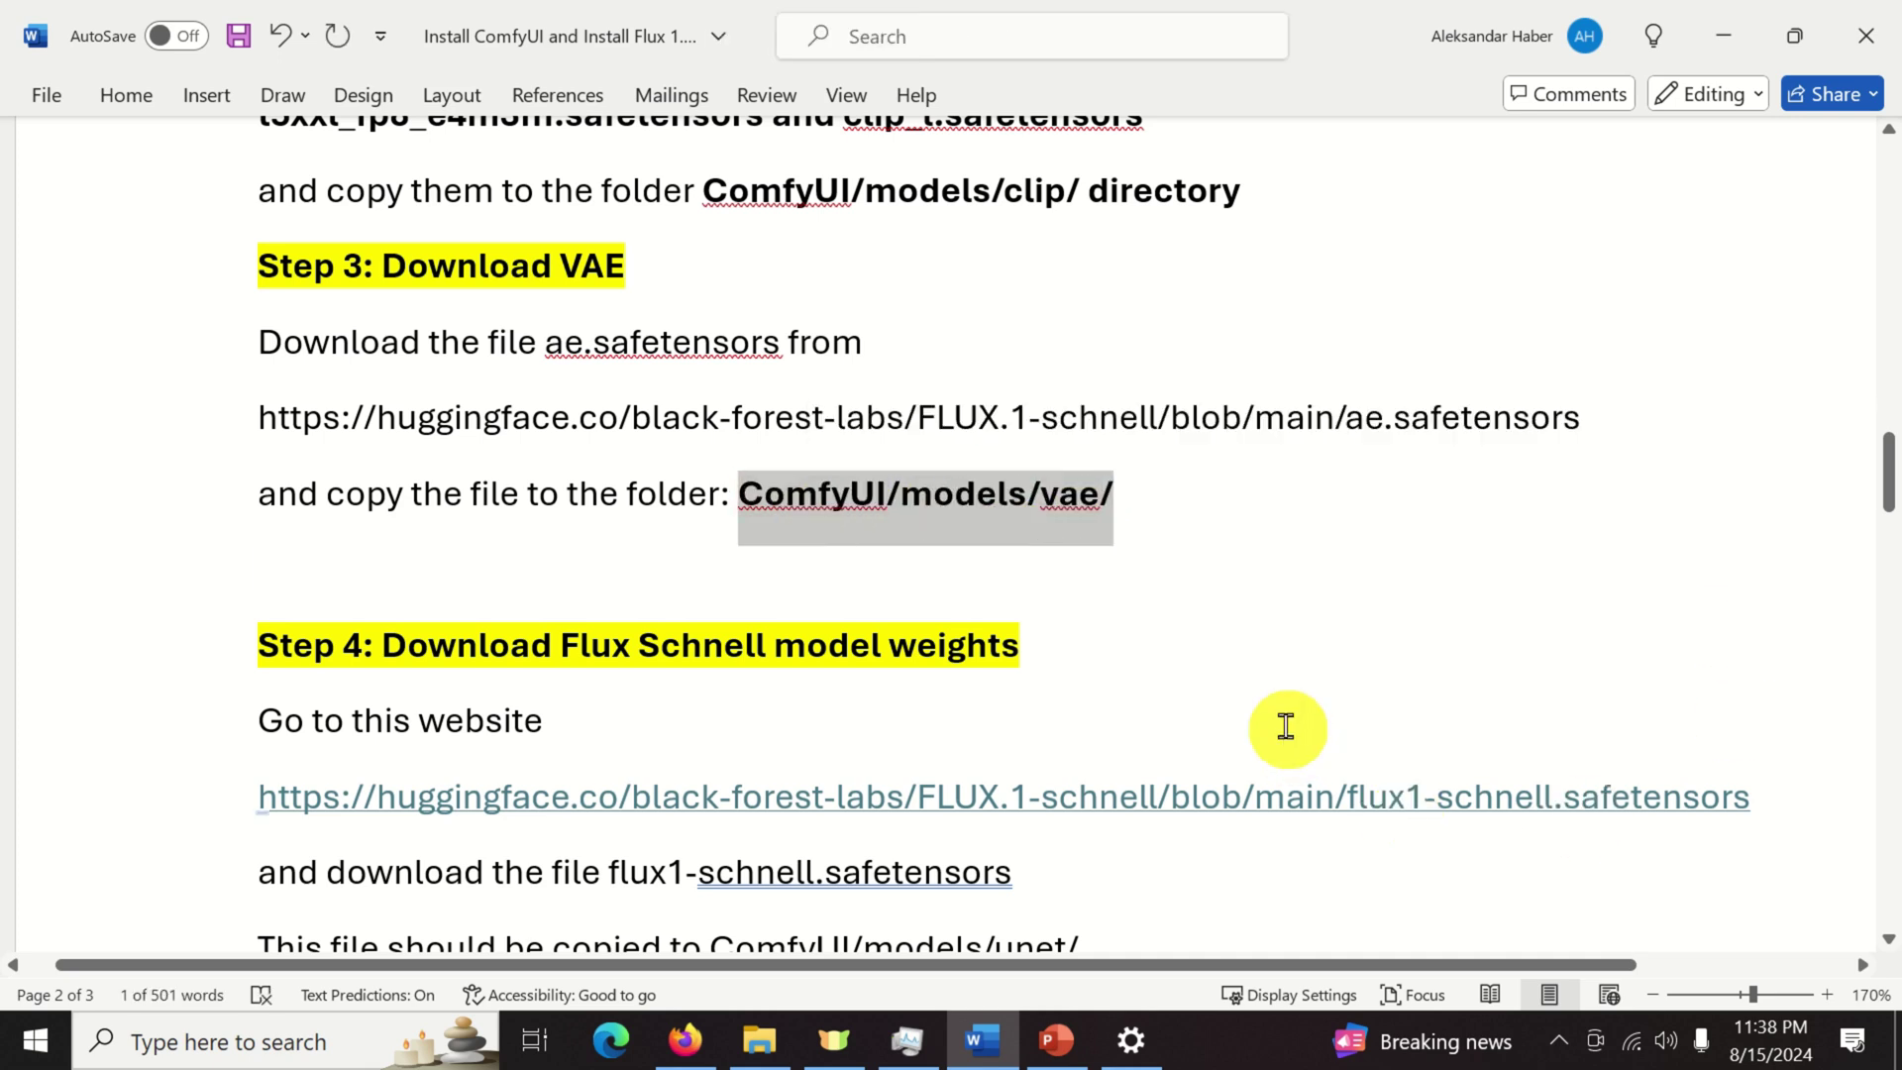
click(1288, 649)
Copy the black-forest-labs/FLUX.1-schnell ae.safetensors link from the Word document and open it in Firefox's current tab.
drag(1582, 418, 273, 434)
key(ctrl+c)
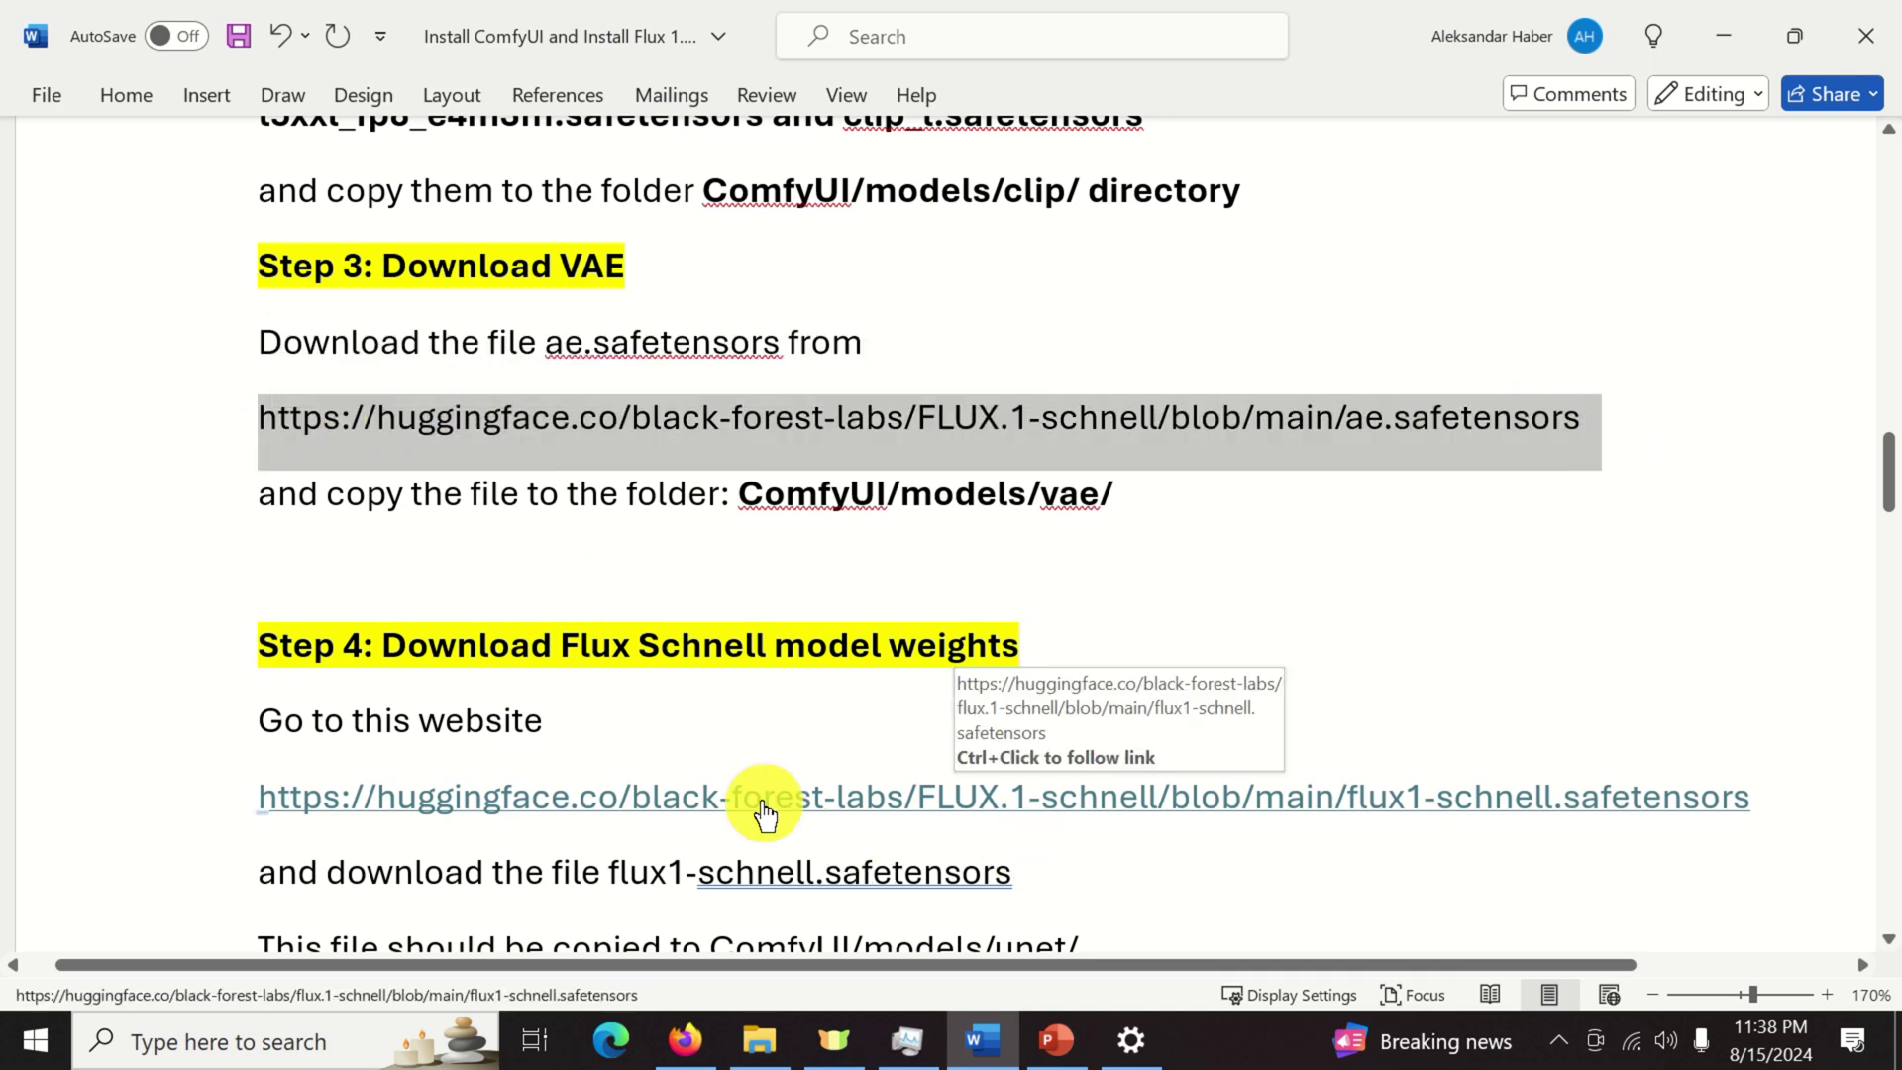
click(683, 1042)
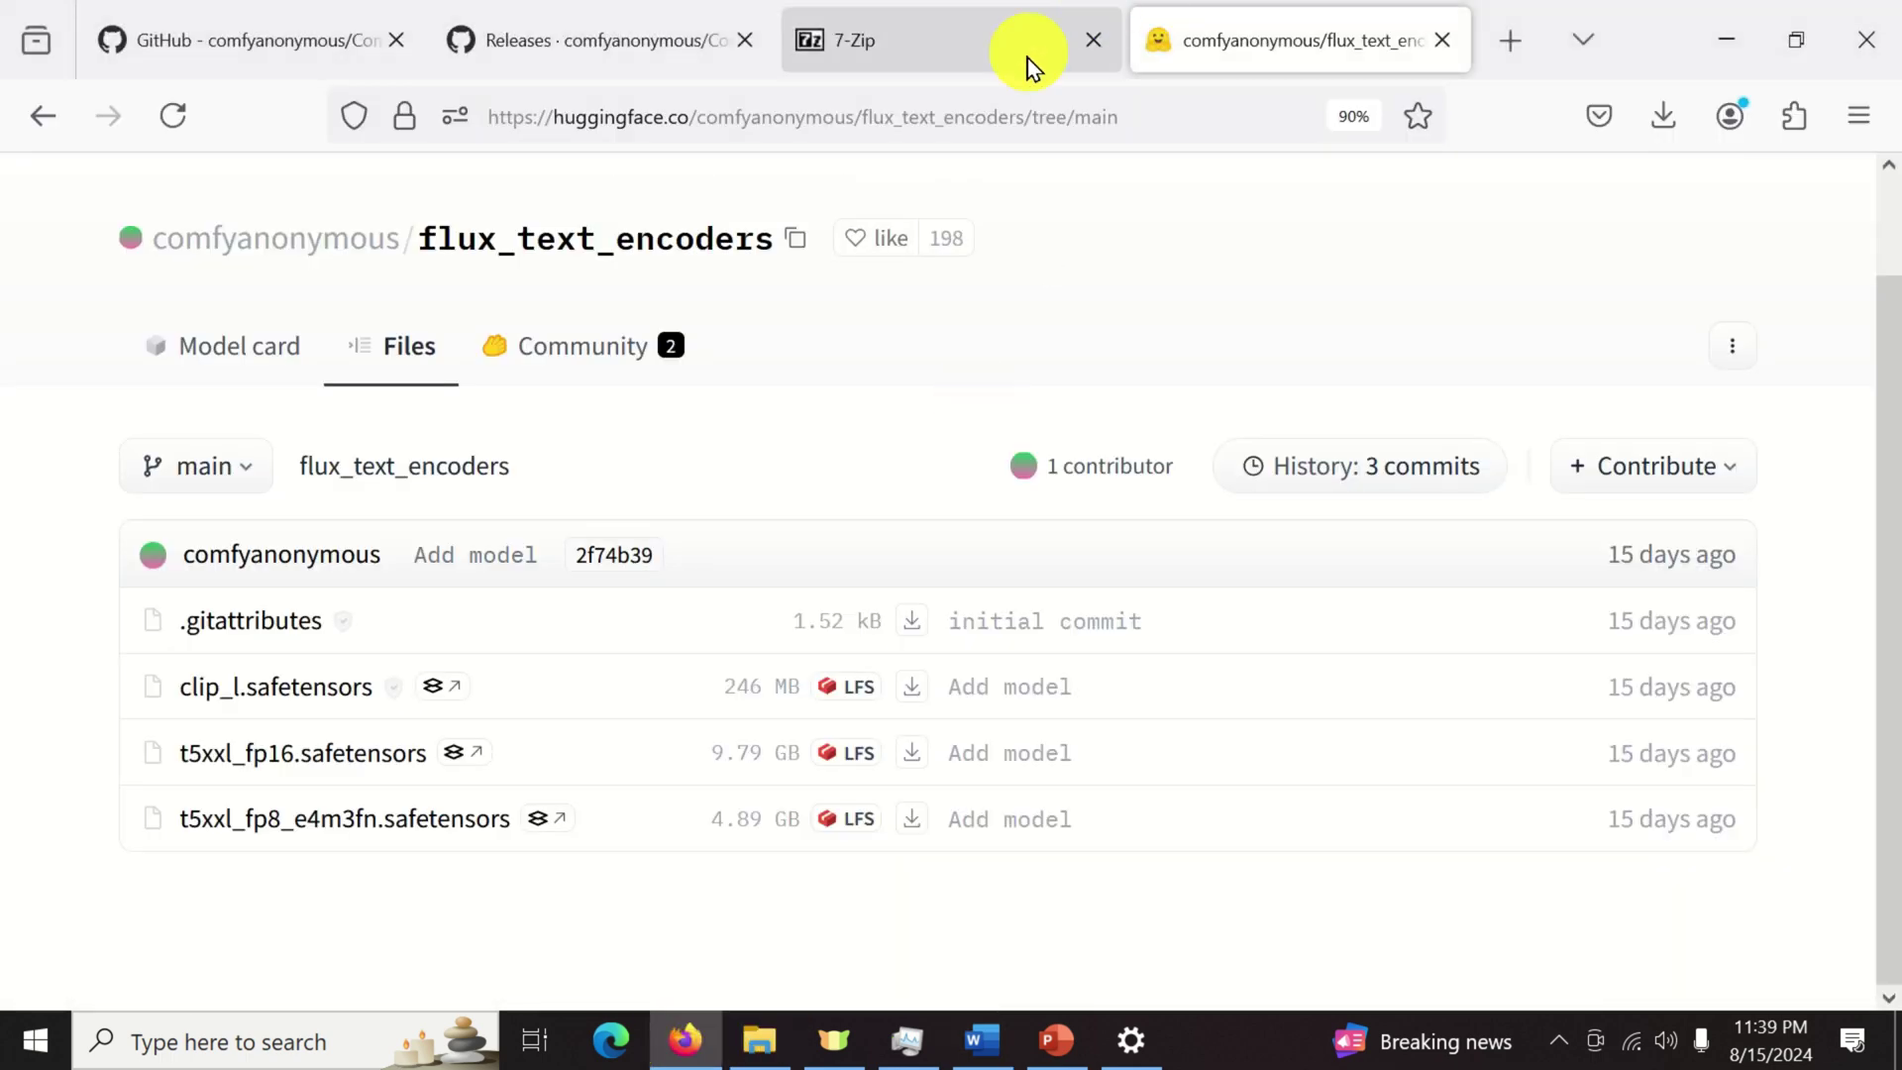
click(1033, 109)
key(ctrl+v)
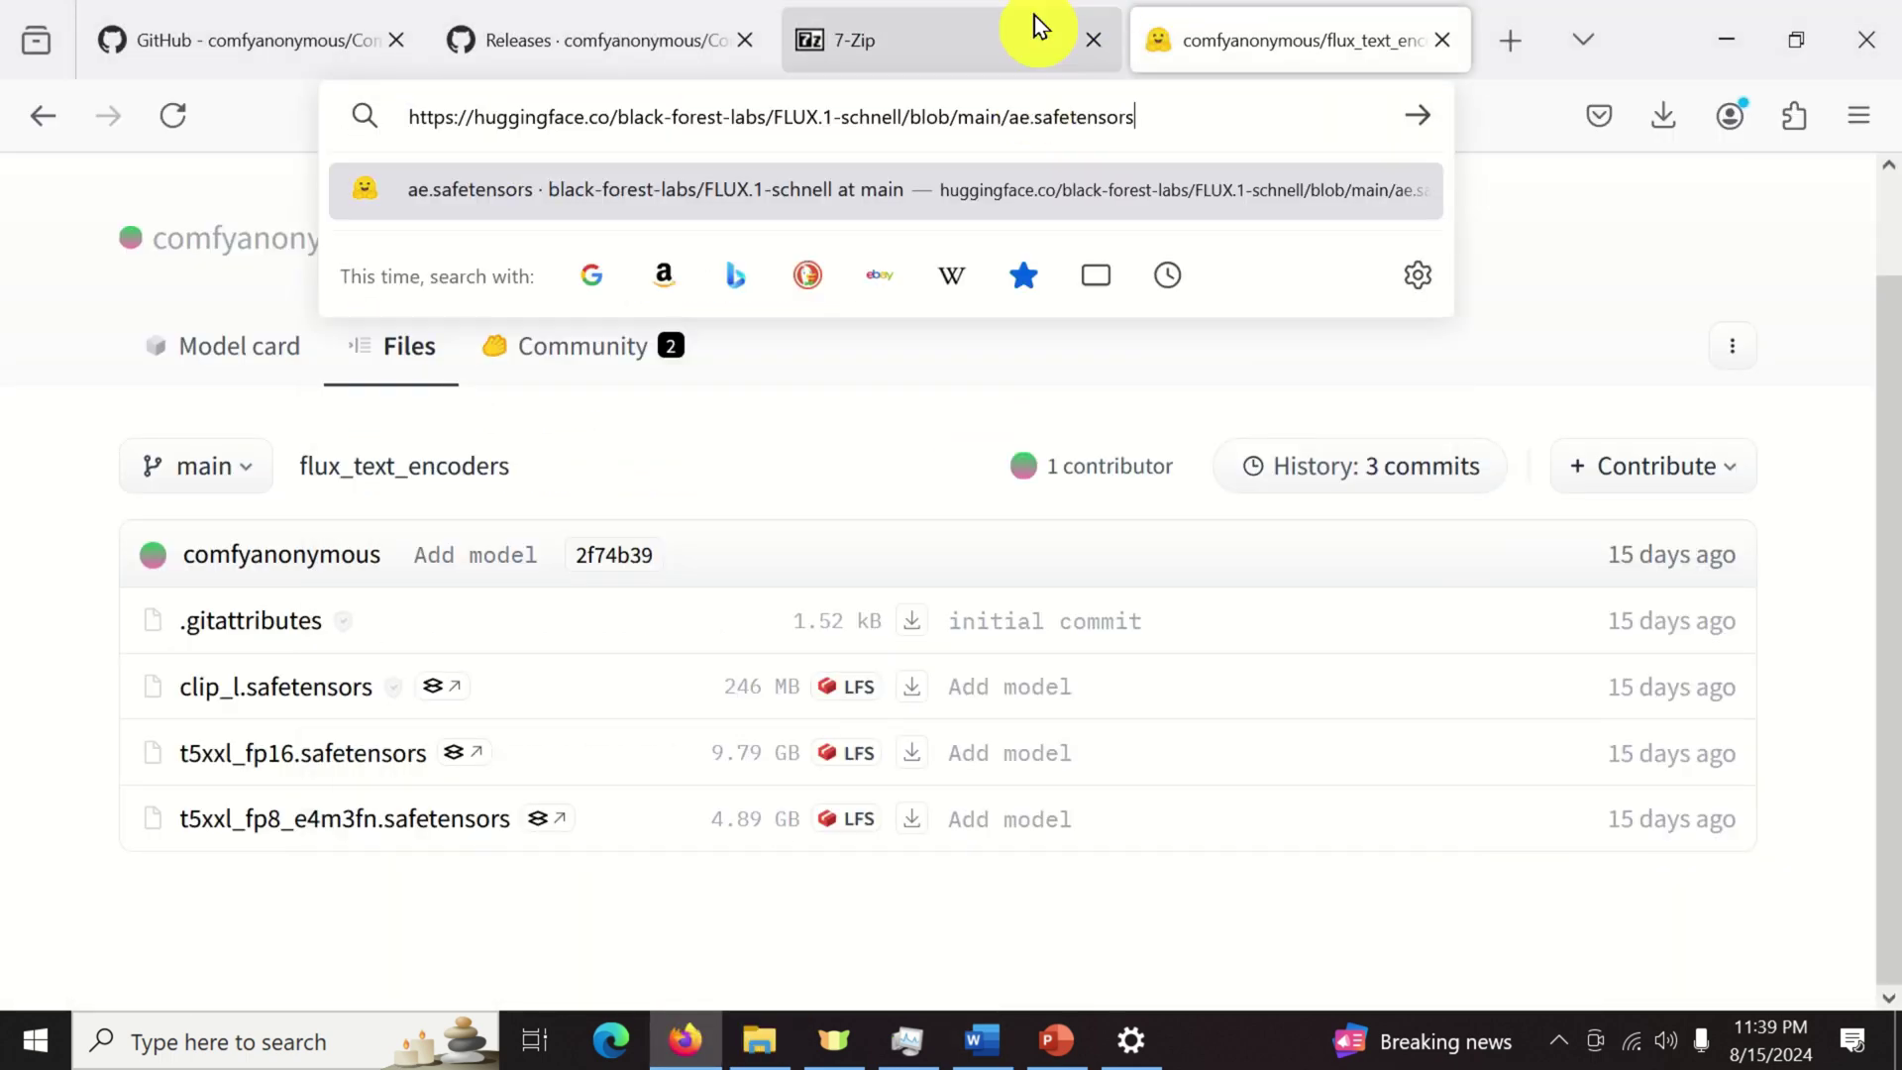
key(Return)
Download ae.safetensors from its Hugging Face page, checking its destination folder in Word and its progress in Firefox's downloads list.
scroll(585, 622, down, 1)
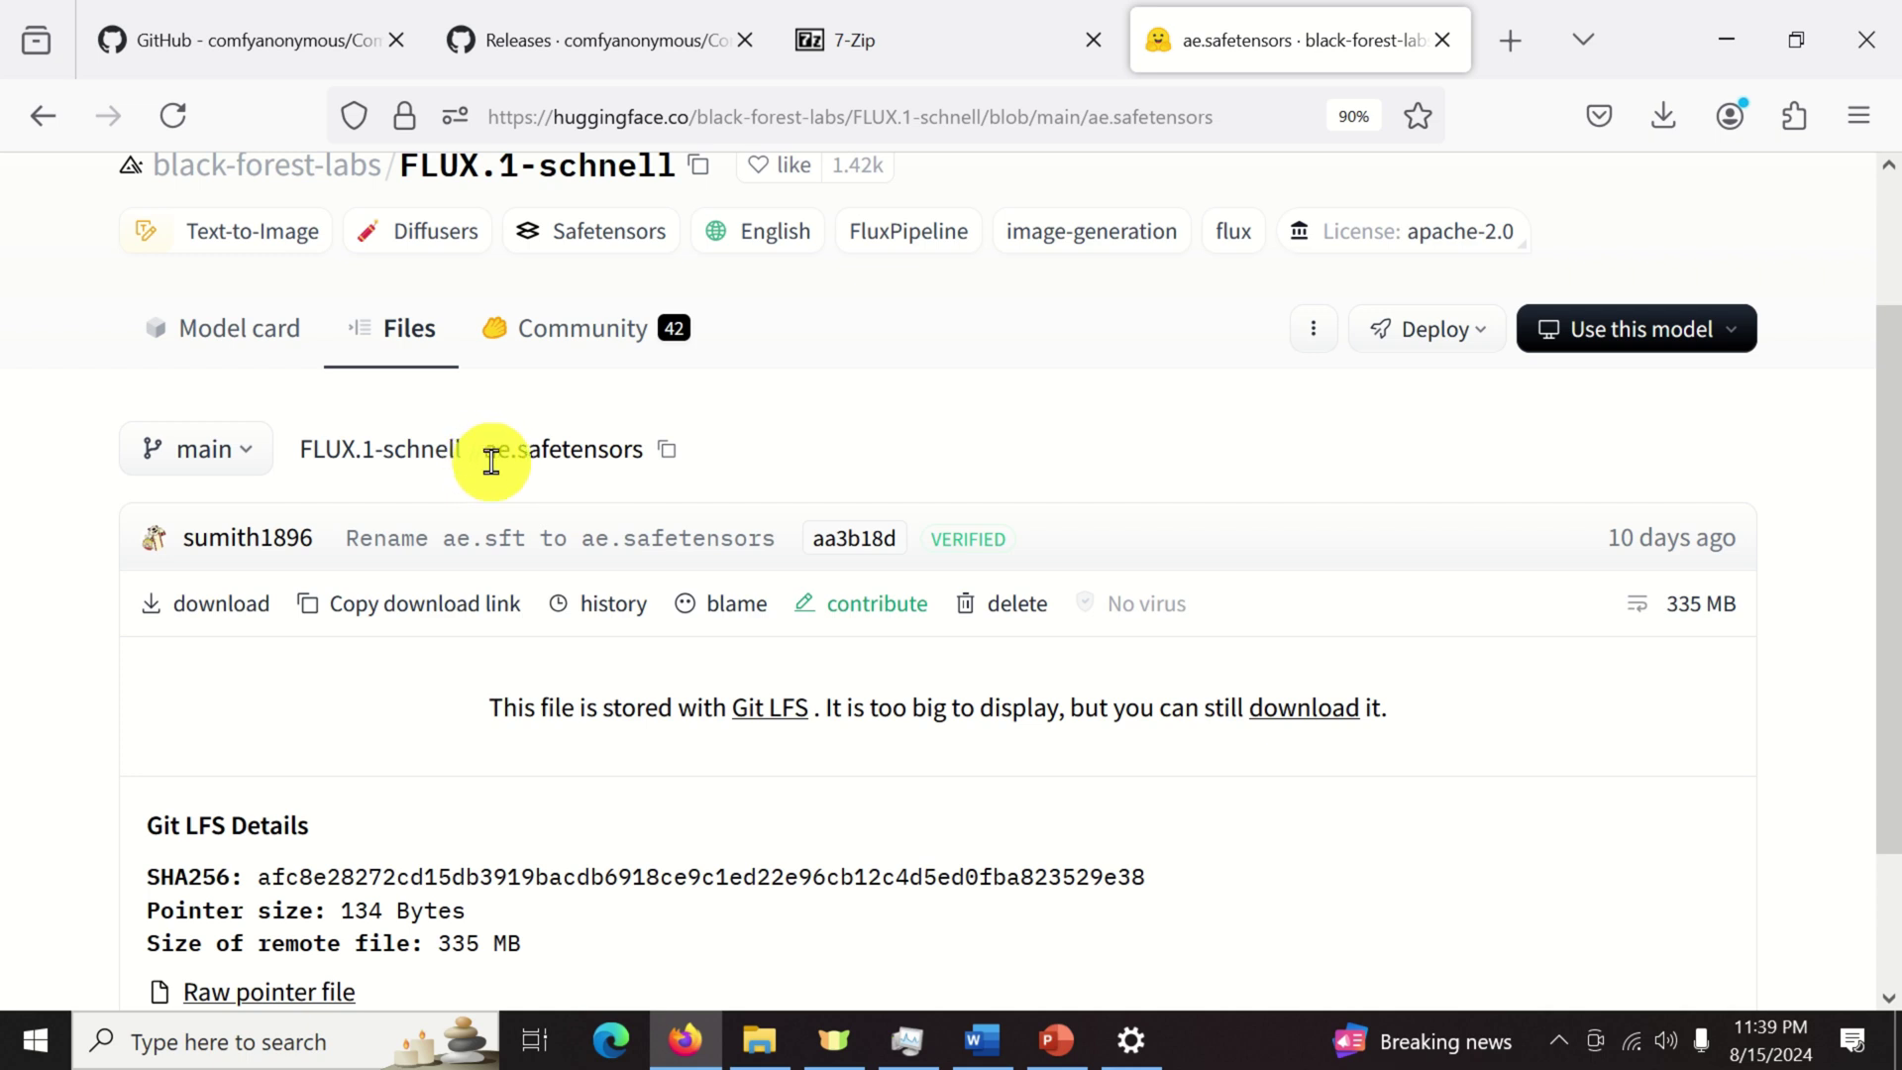
click(211, 612)
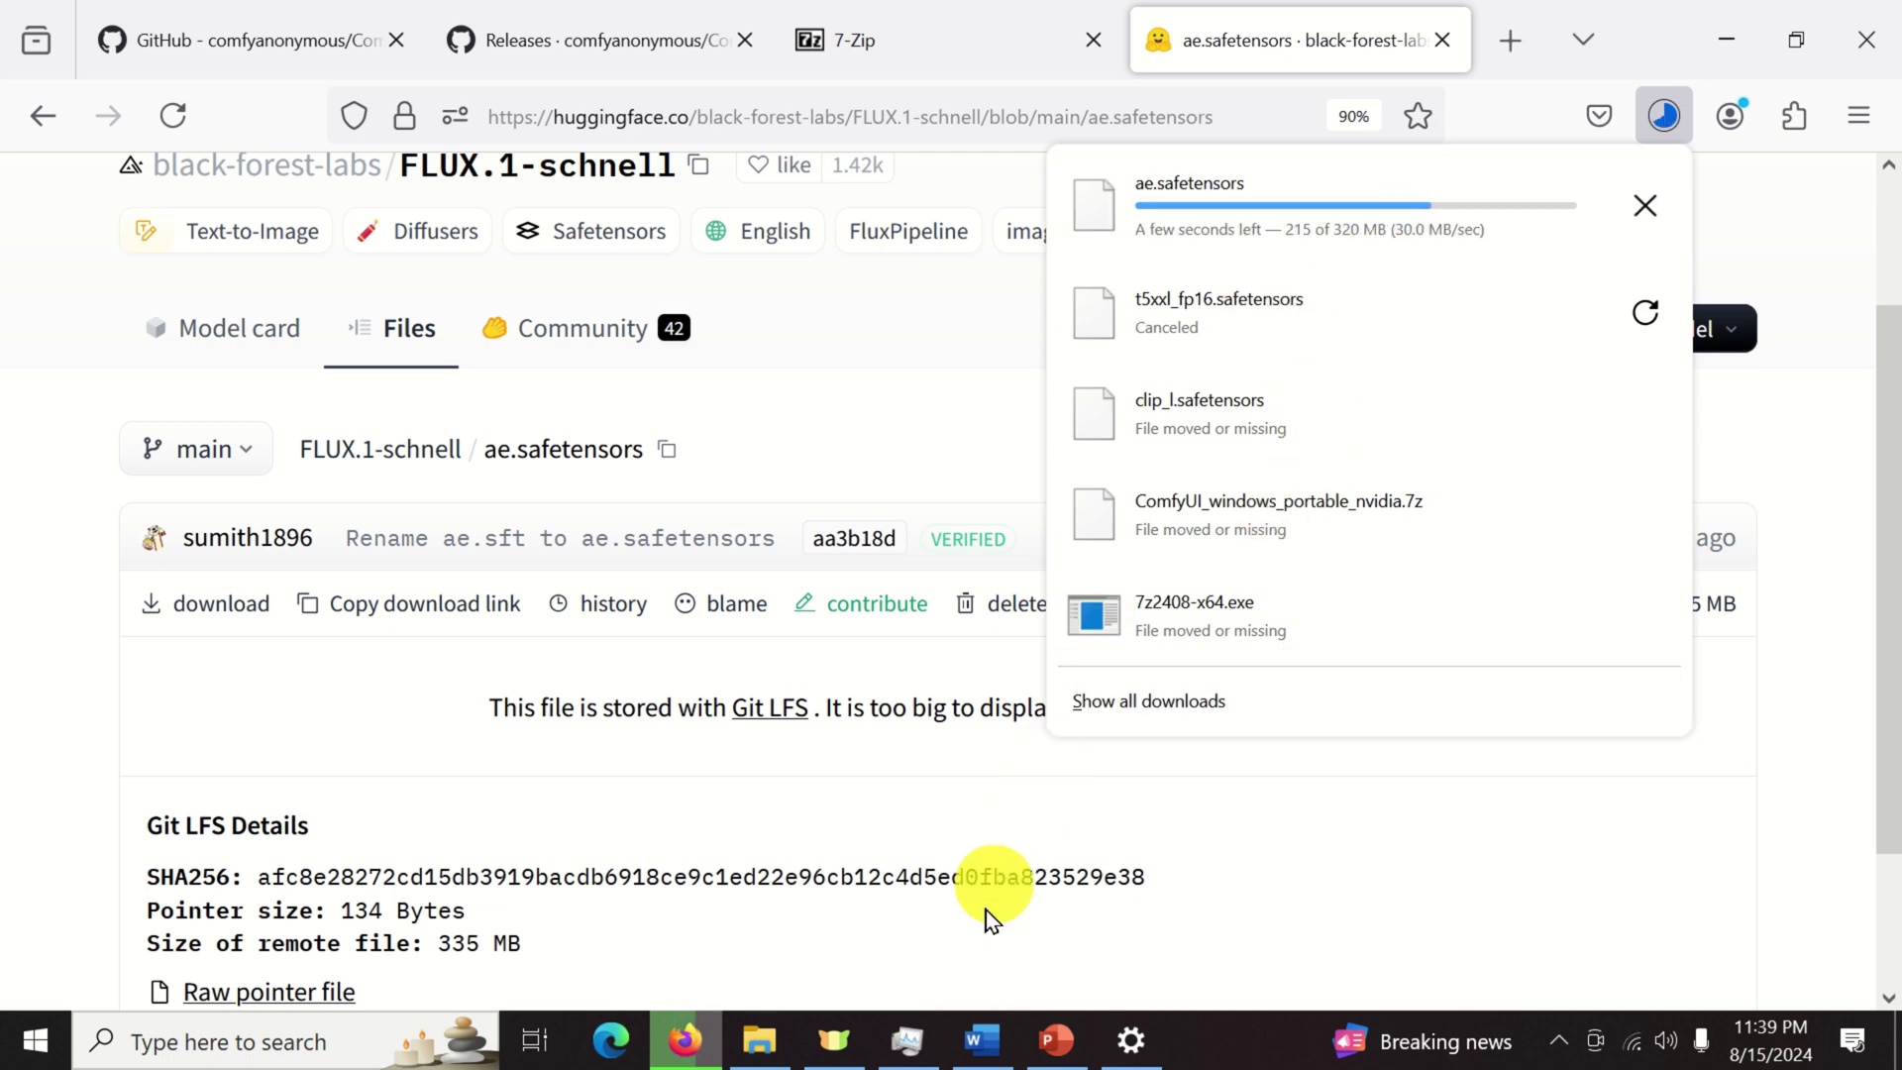
click(983, 1040)
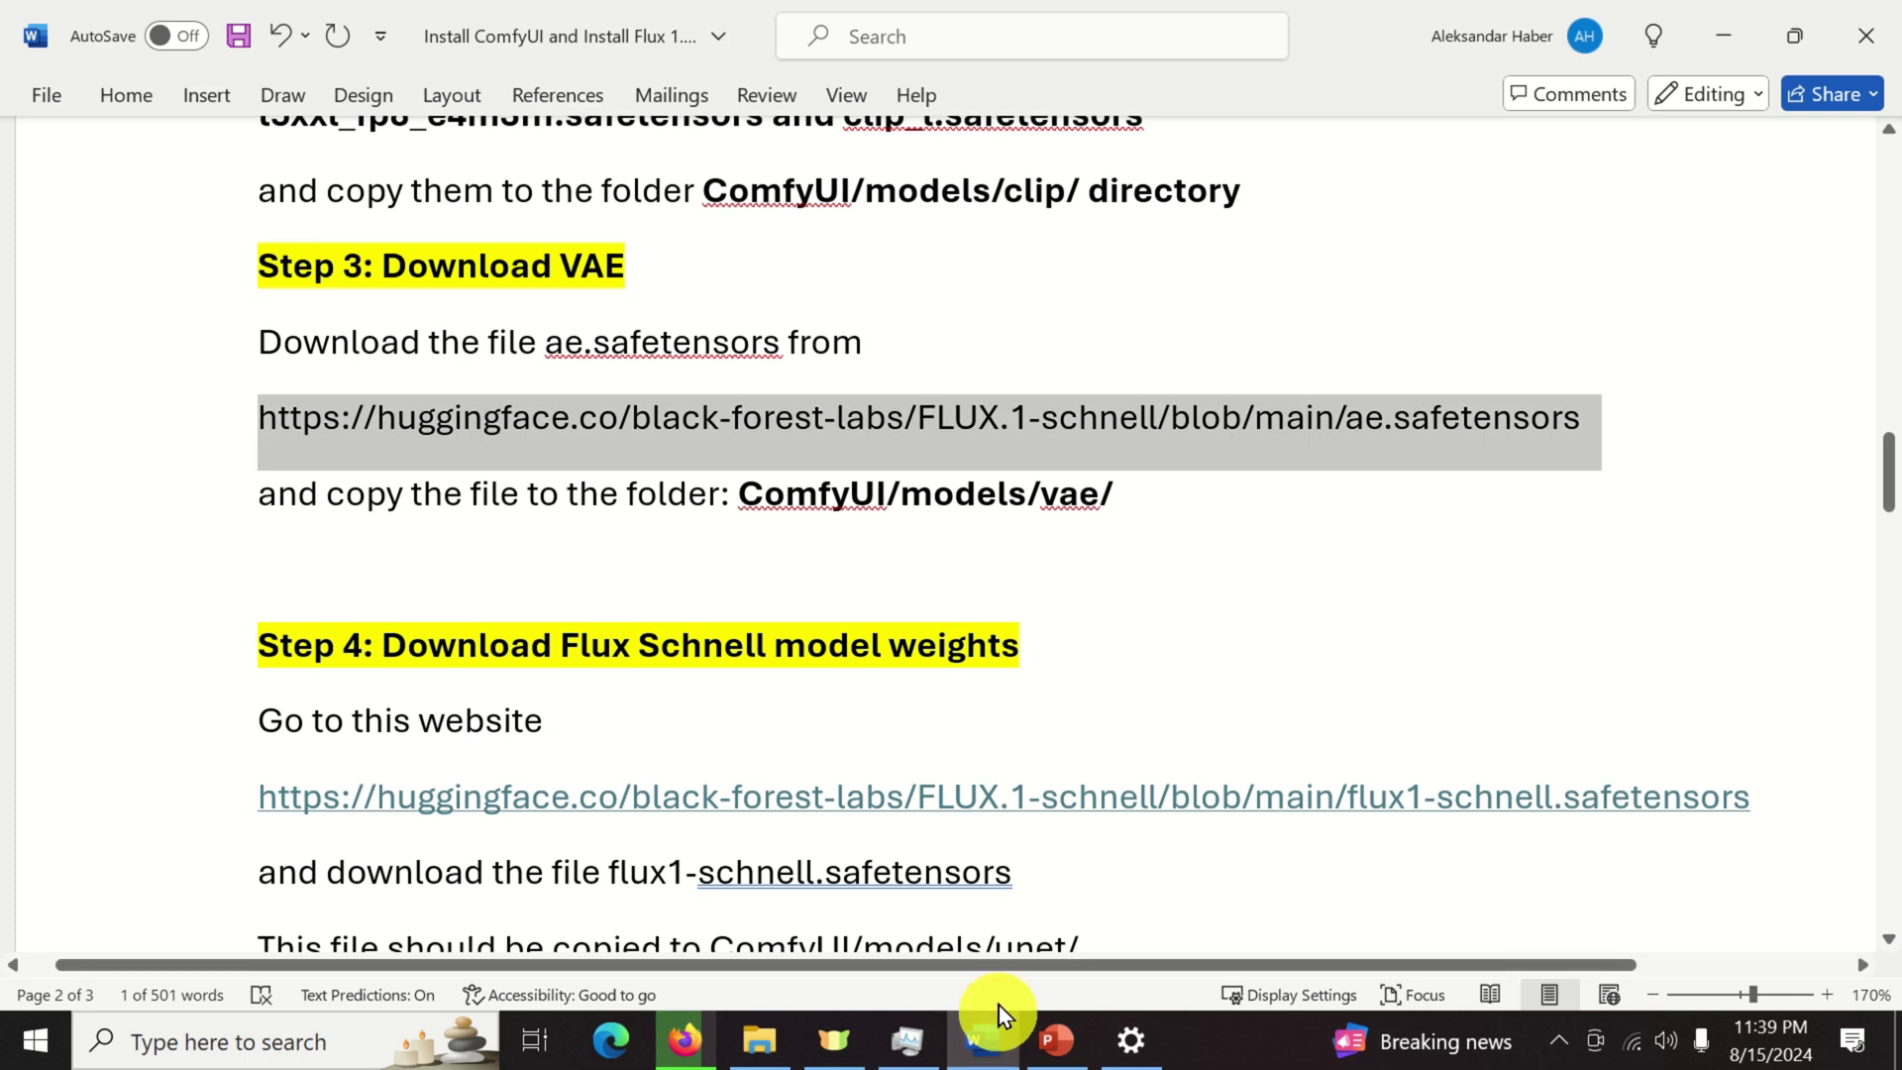
click(1056, 493)
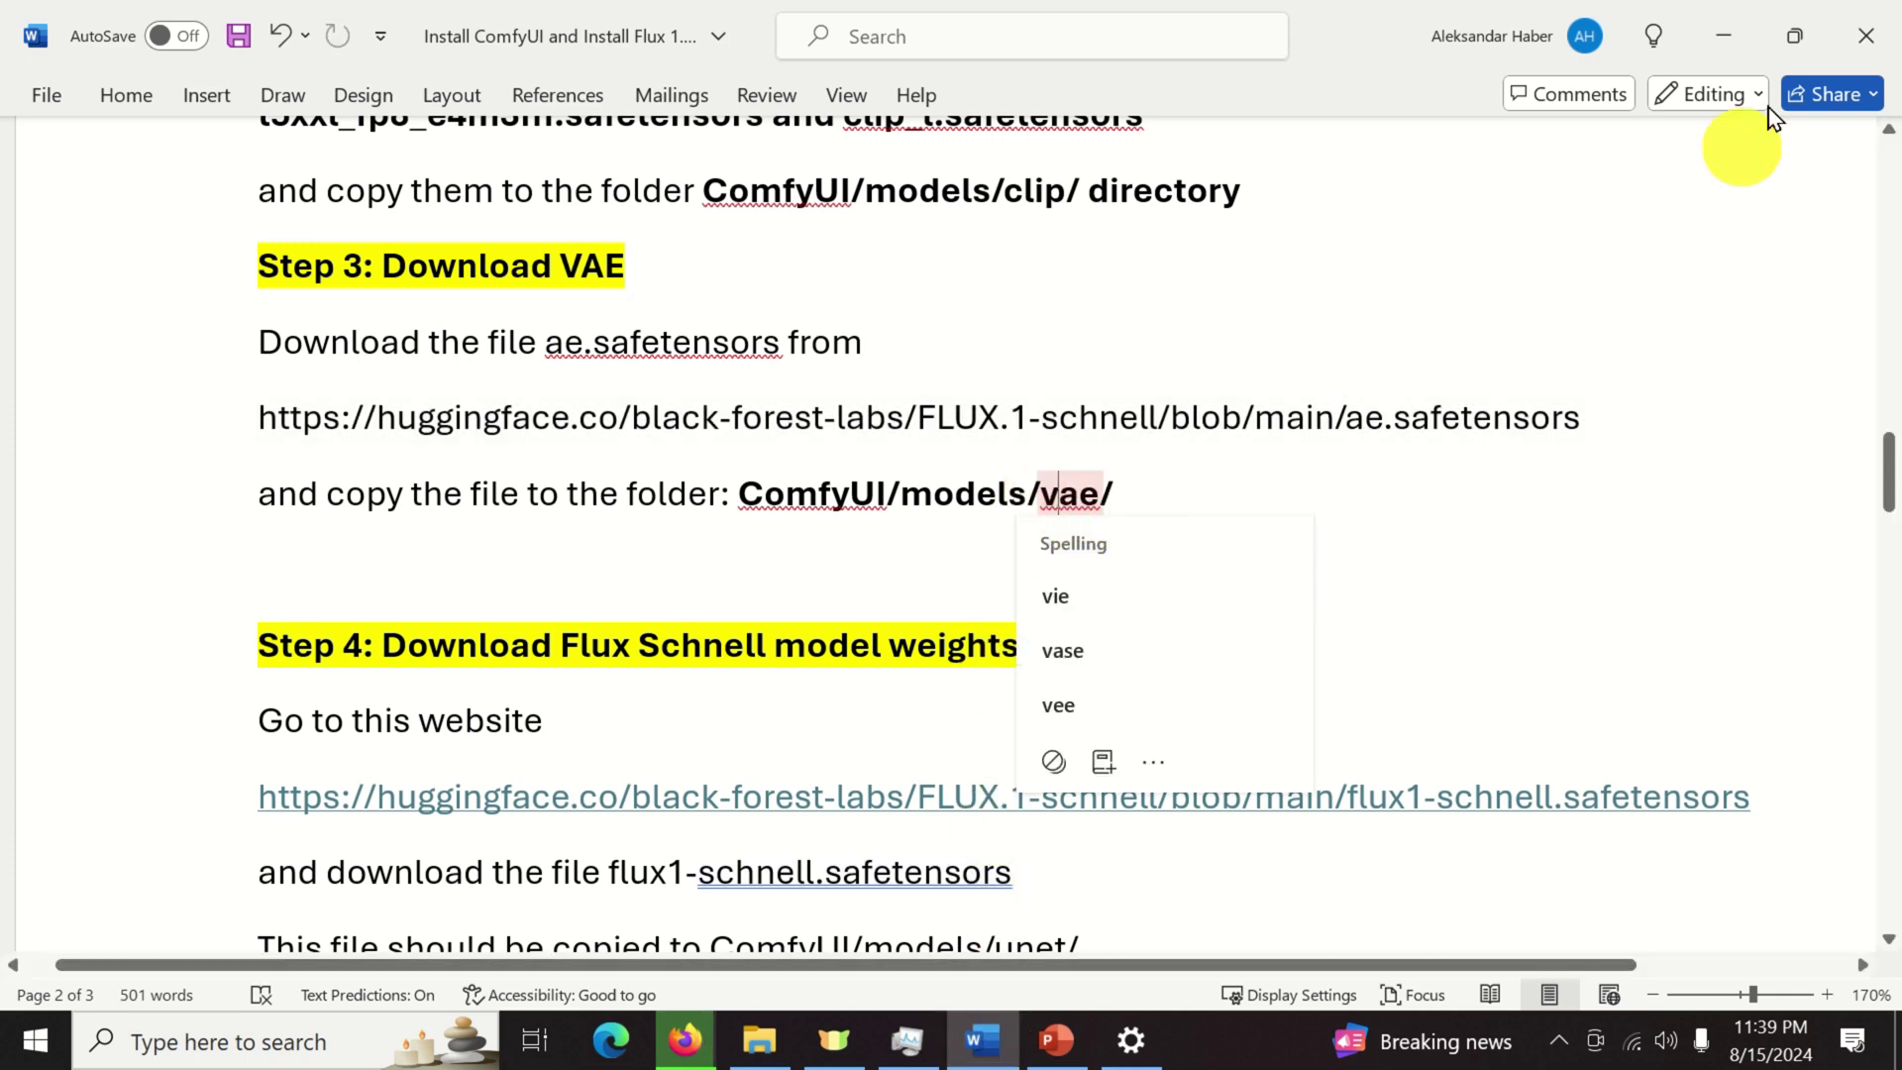
click(686, 1040)
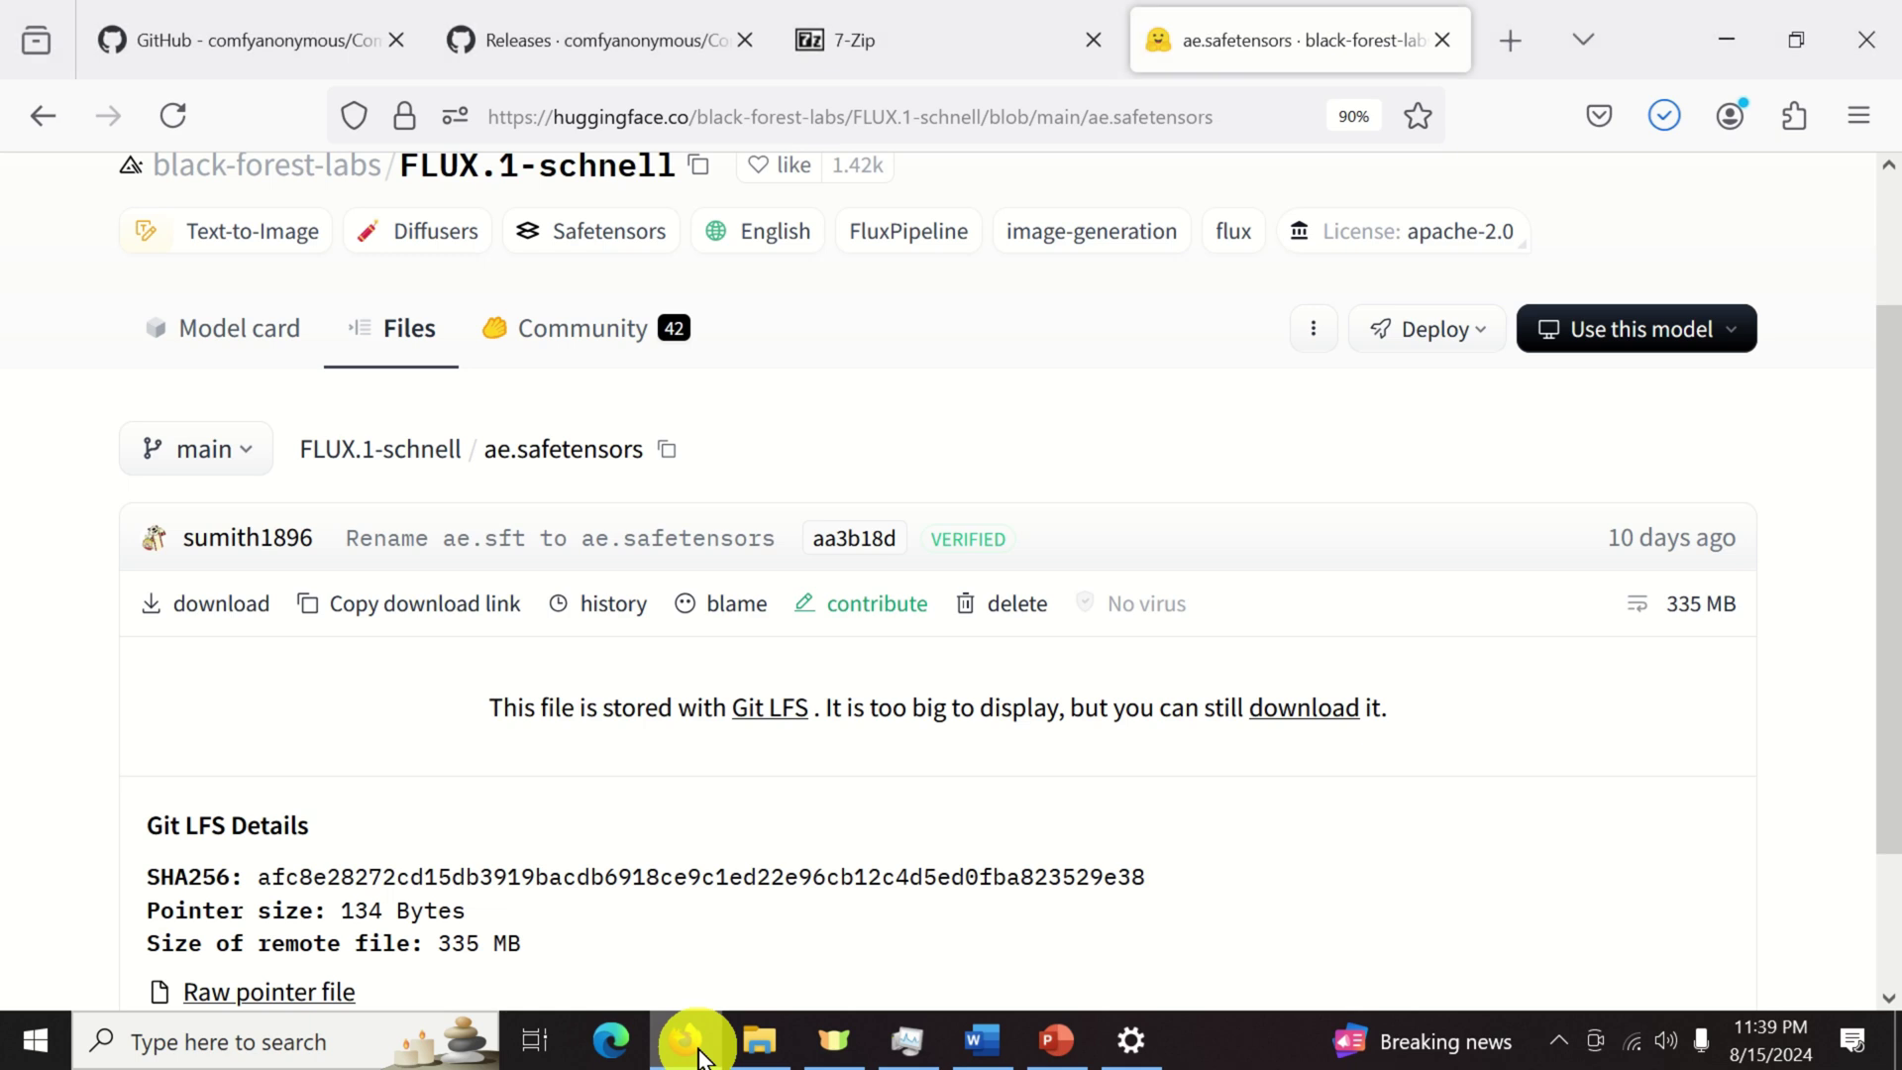
click(1663, 116)
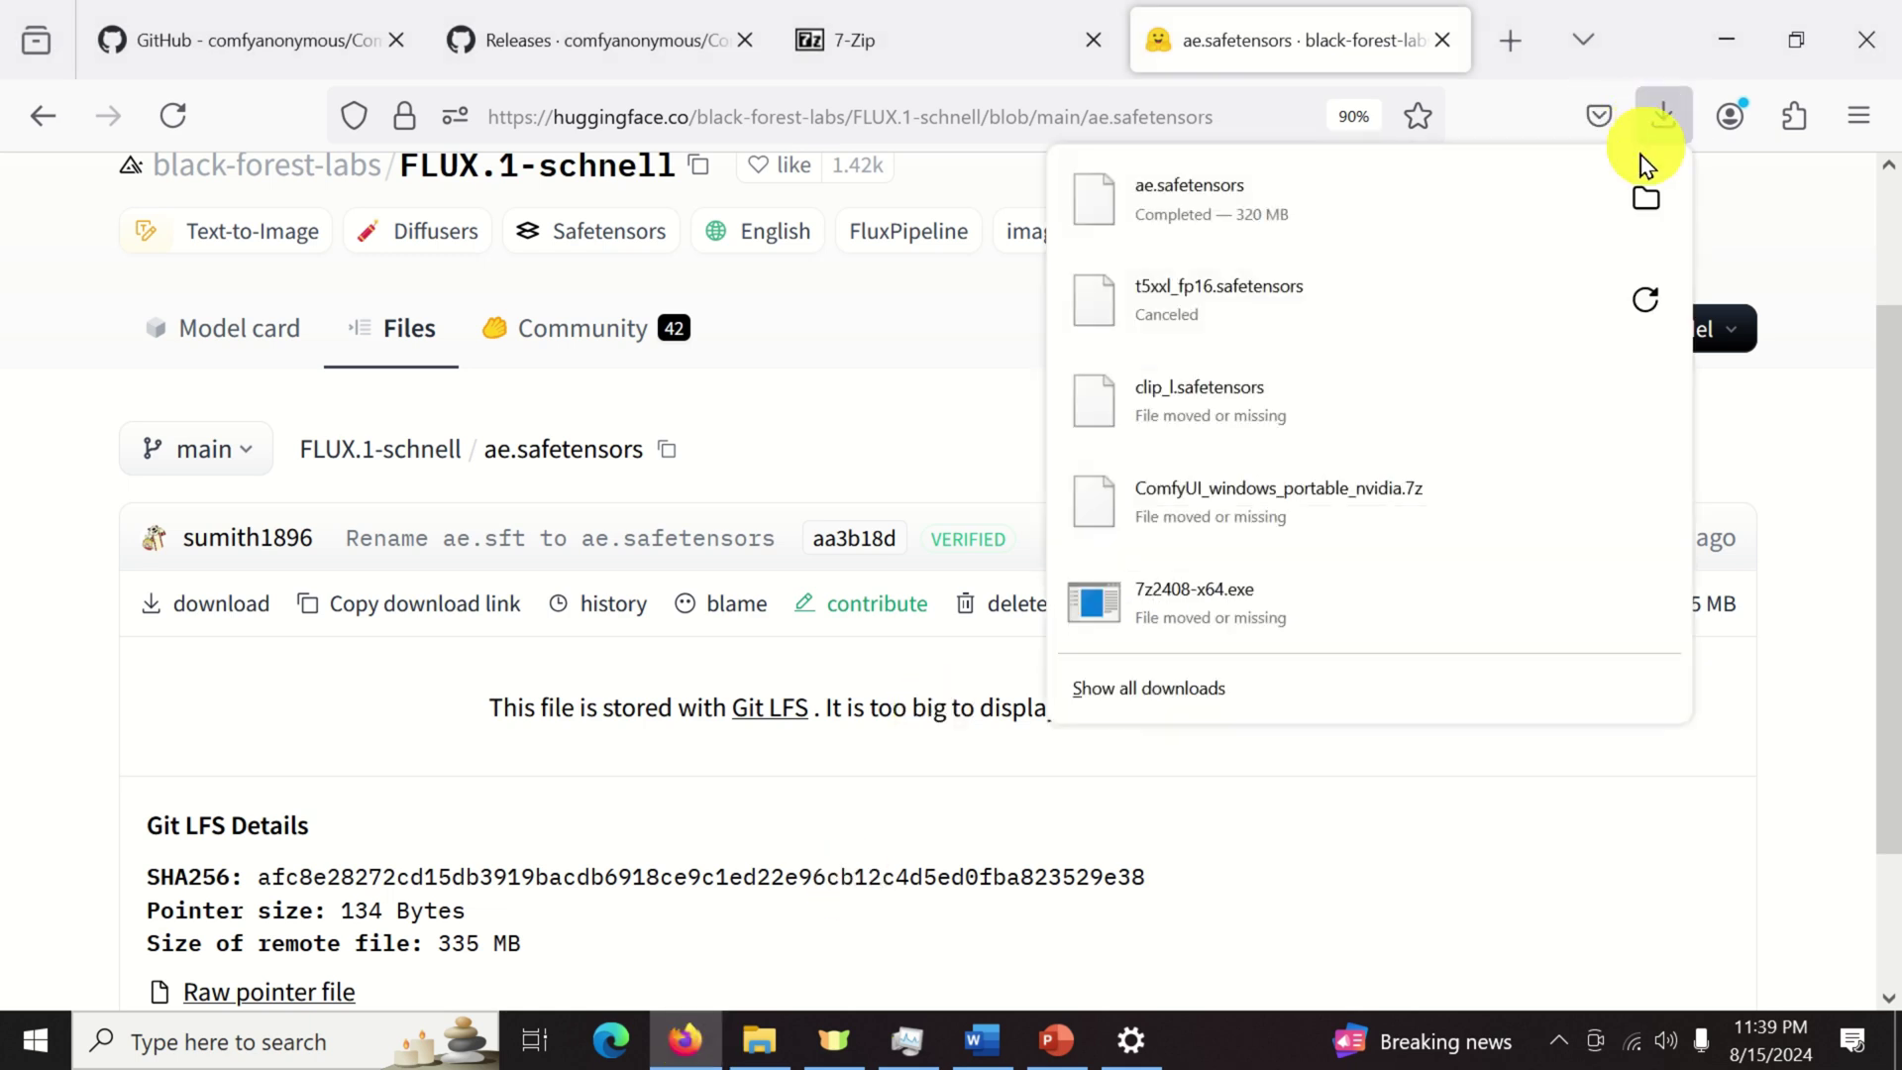
click(1821, 282)
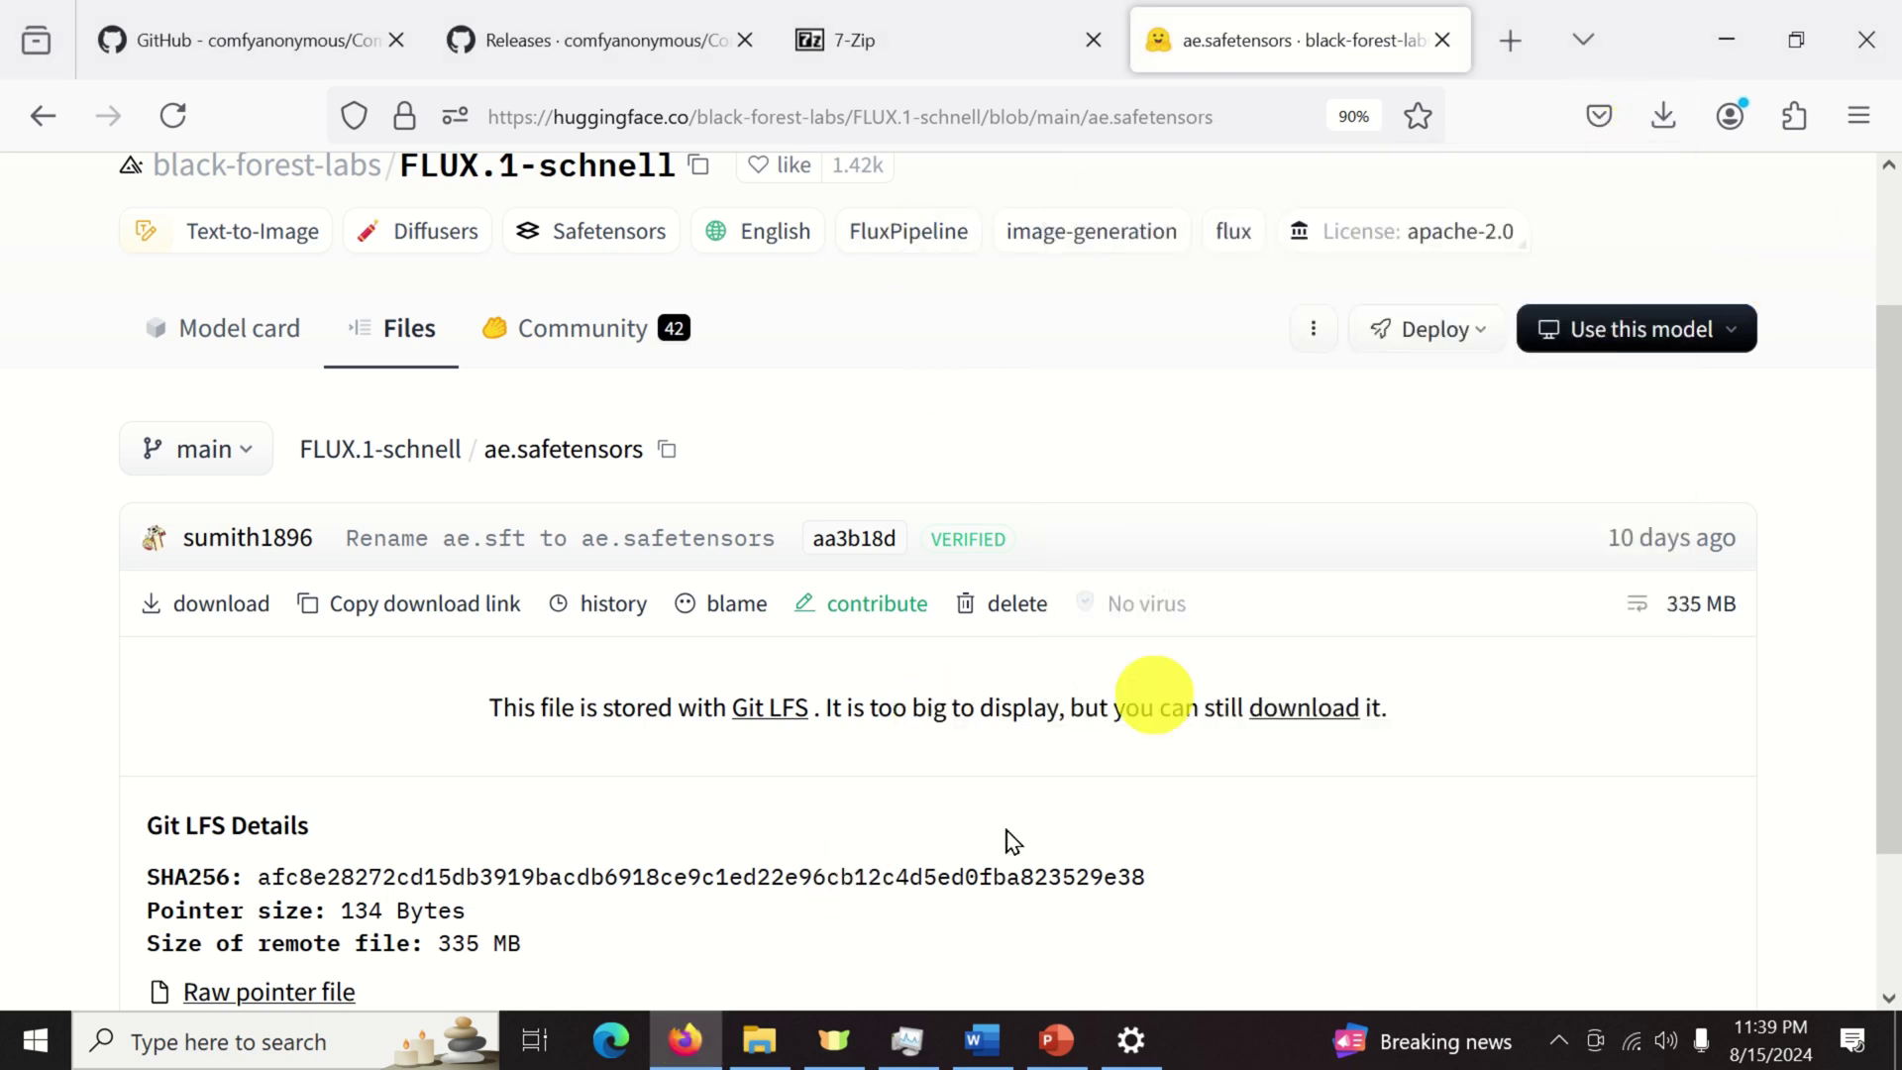
Move ae.safetensors from Downloads to C:\codes\ComfyUI_windows_portable\ComfyUI\models\vae.
click(759, 1041)
click(182, 236)
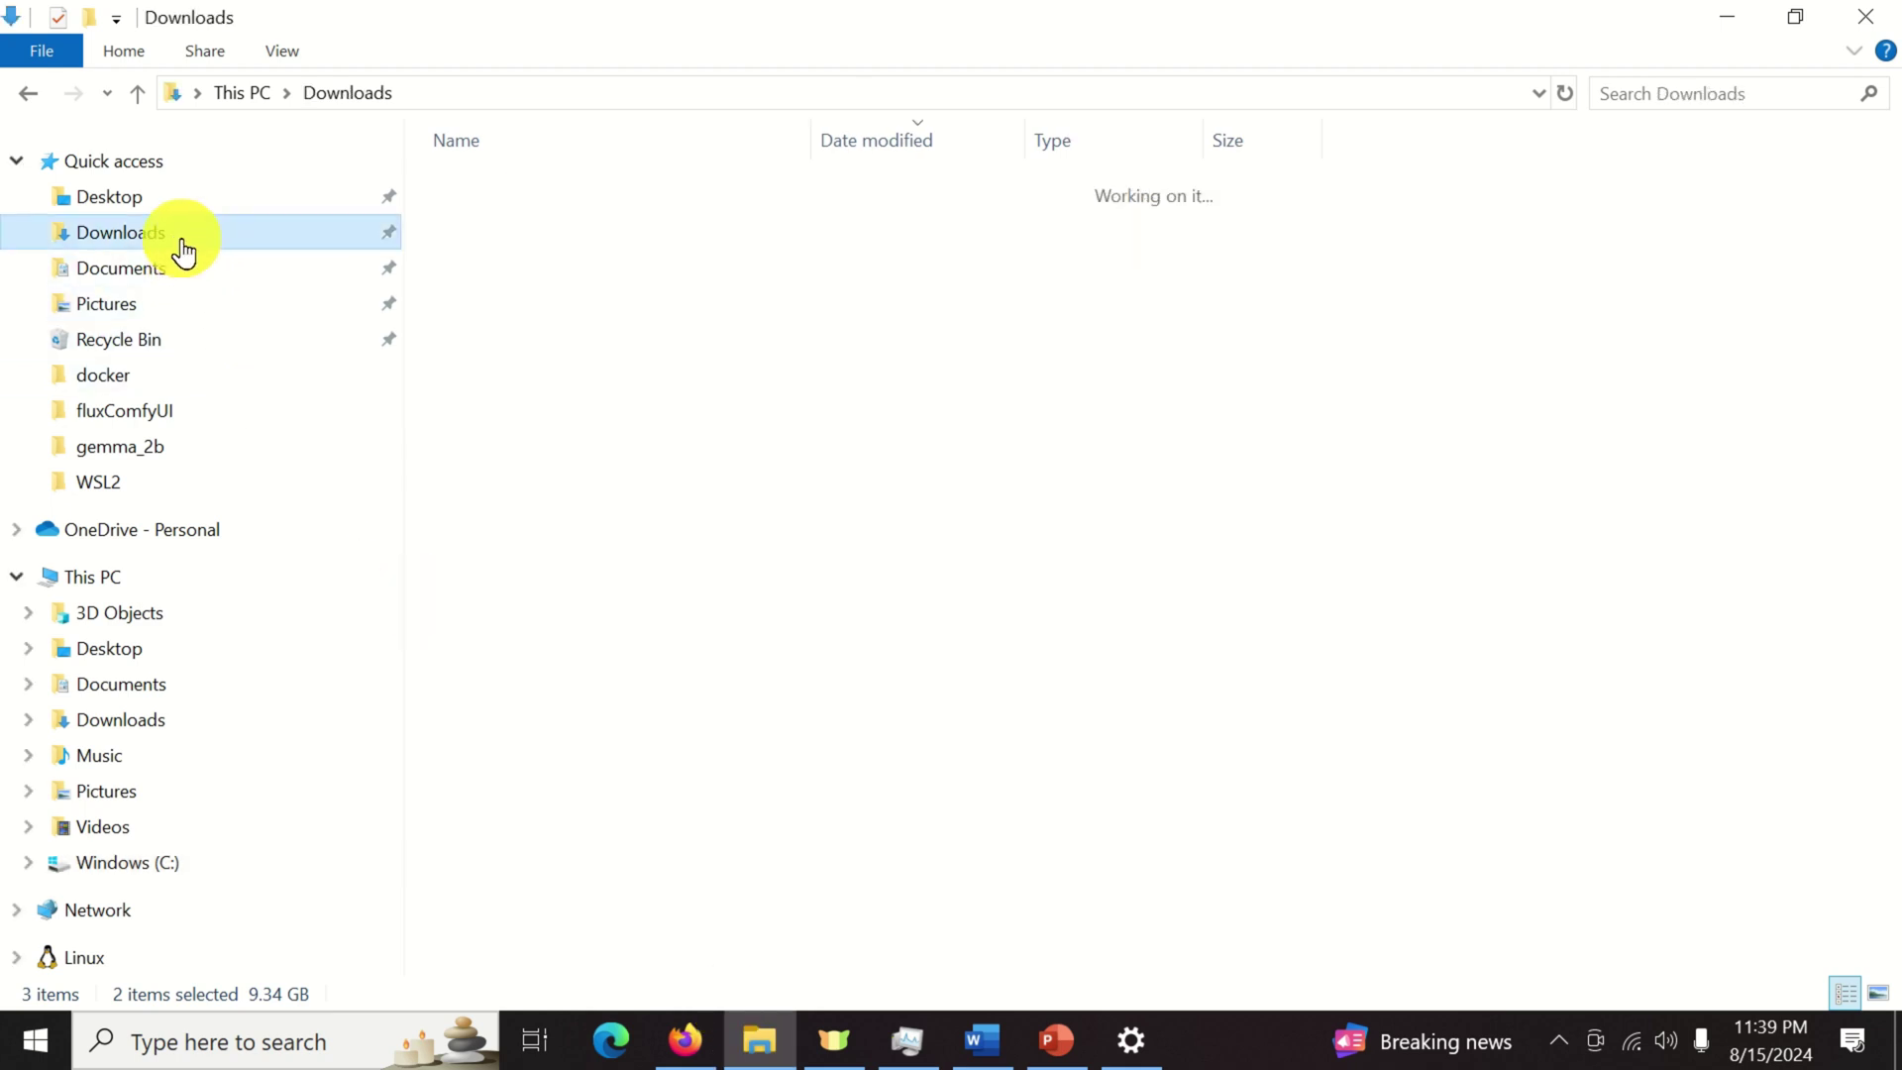
click(595, 225)
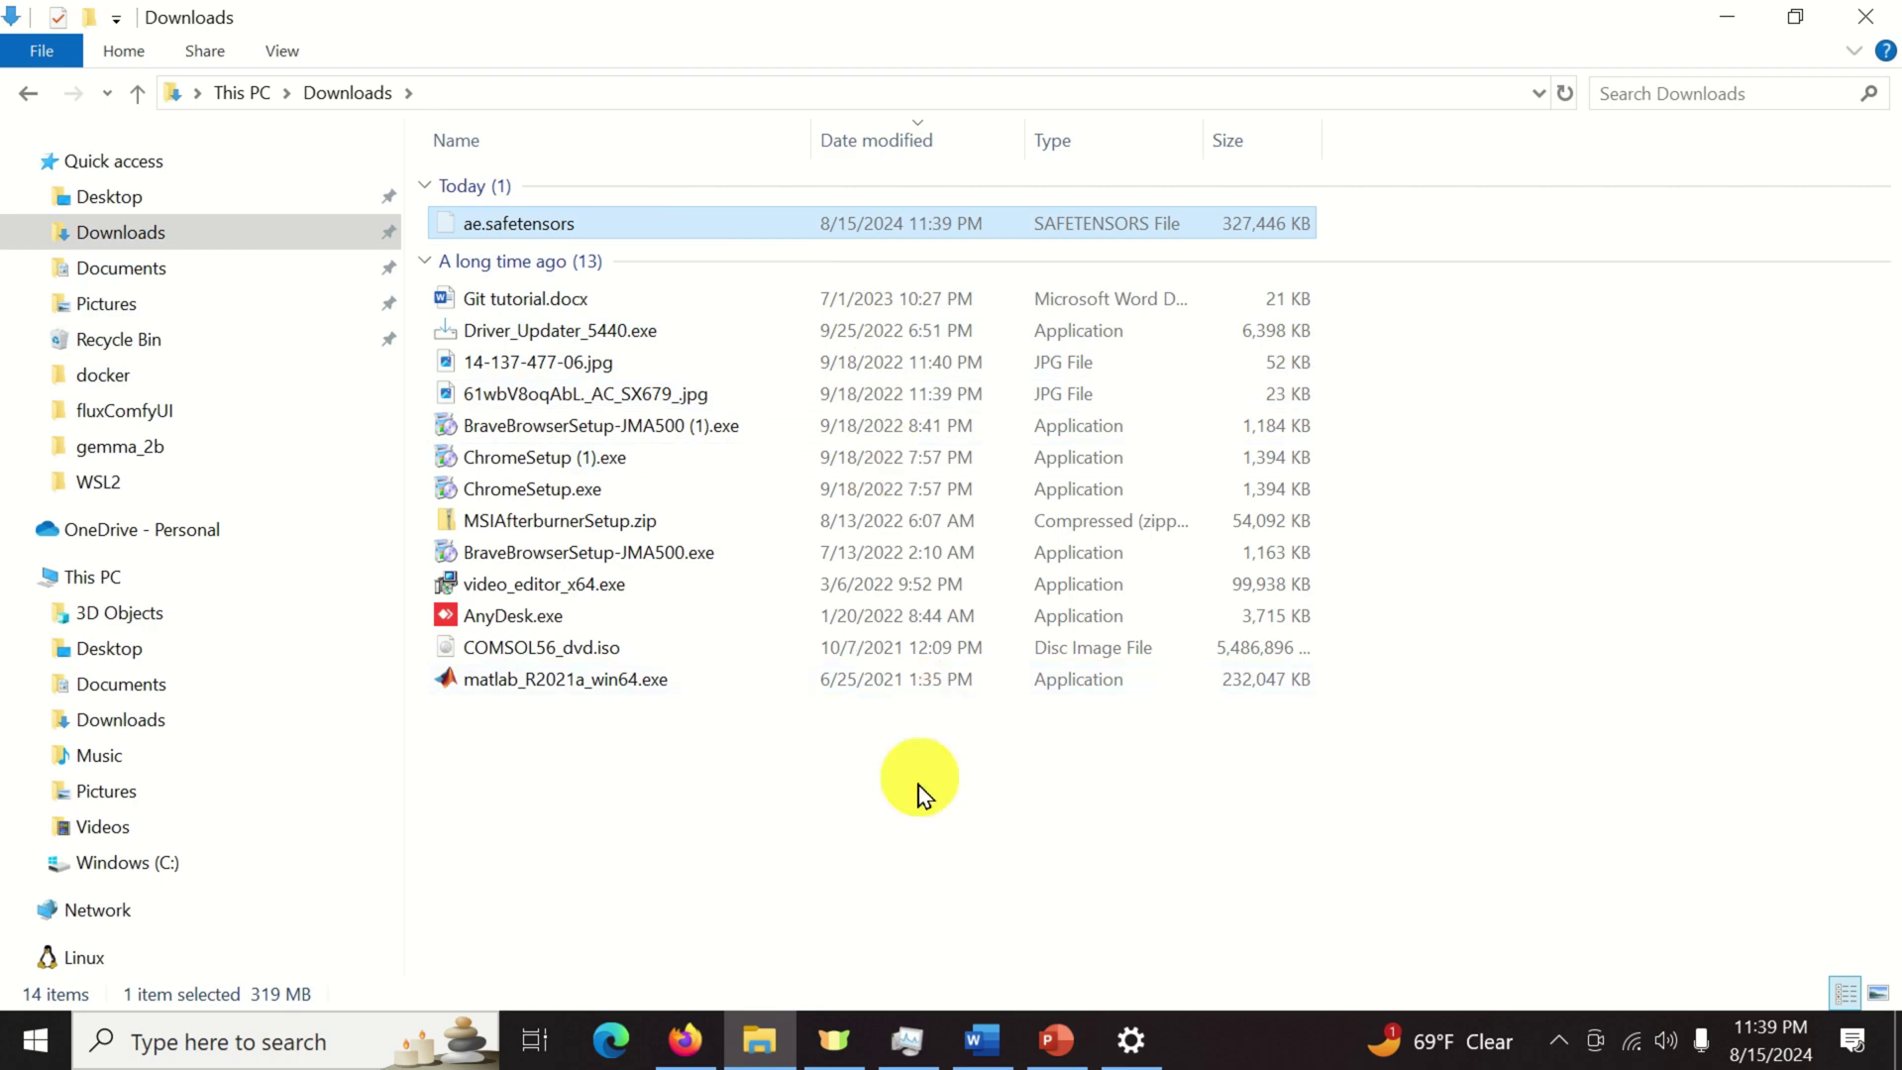
click(165, 862)
click(532, 279)
double_click(532, 279)
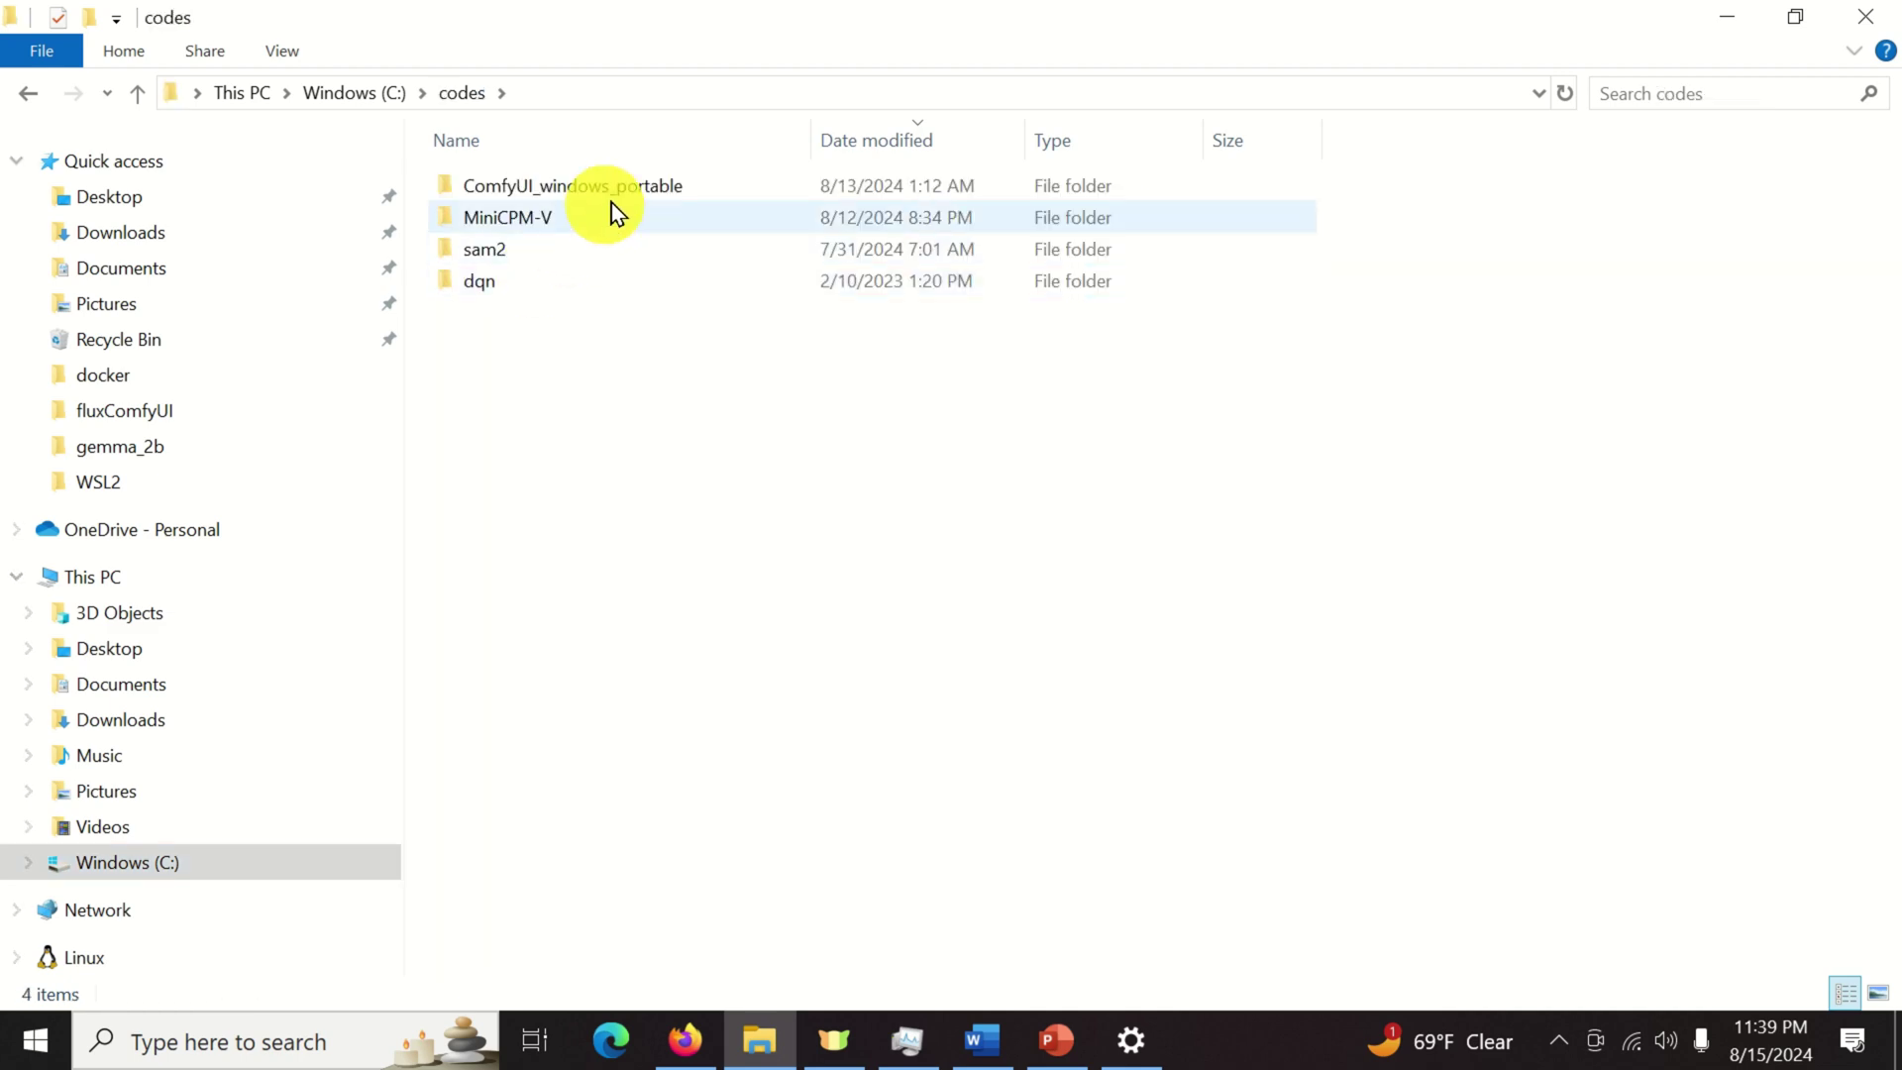
double_click(628, 188)
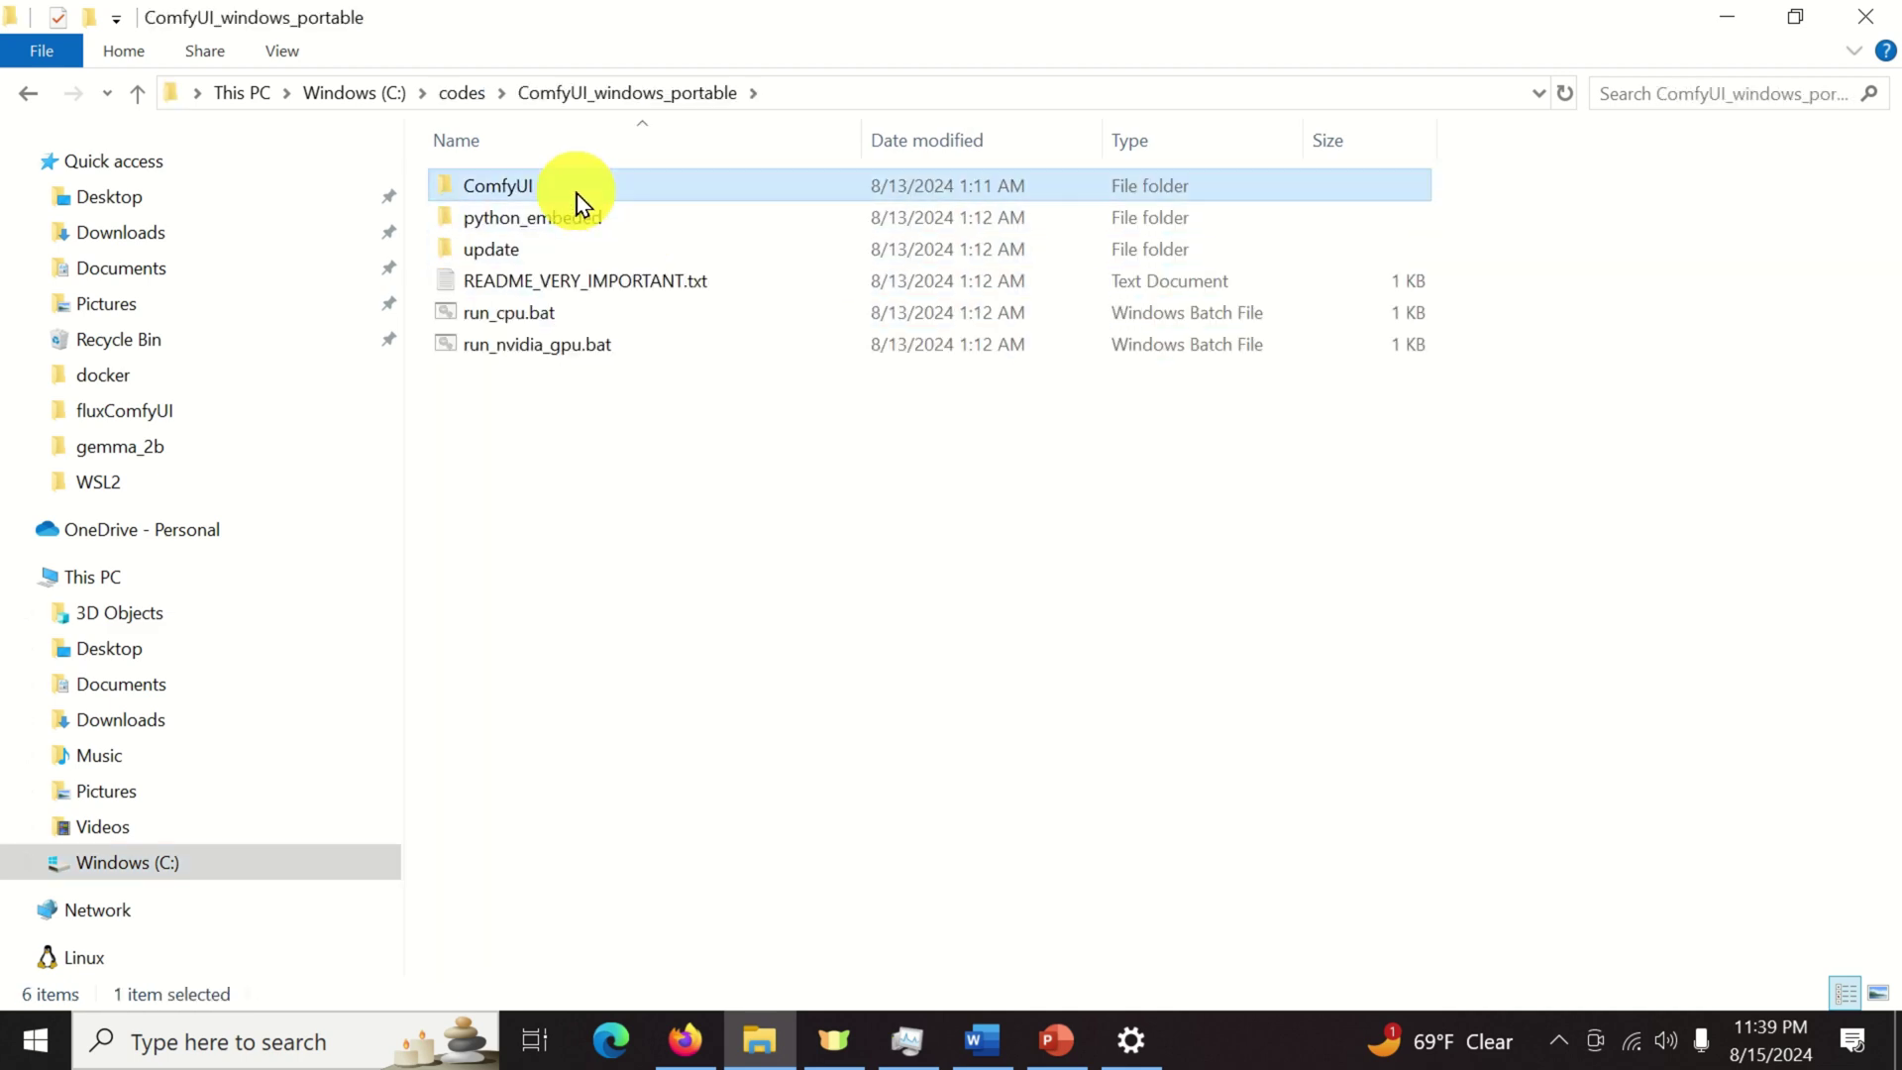
double_click(577, 190)
double_click(556, 443)
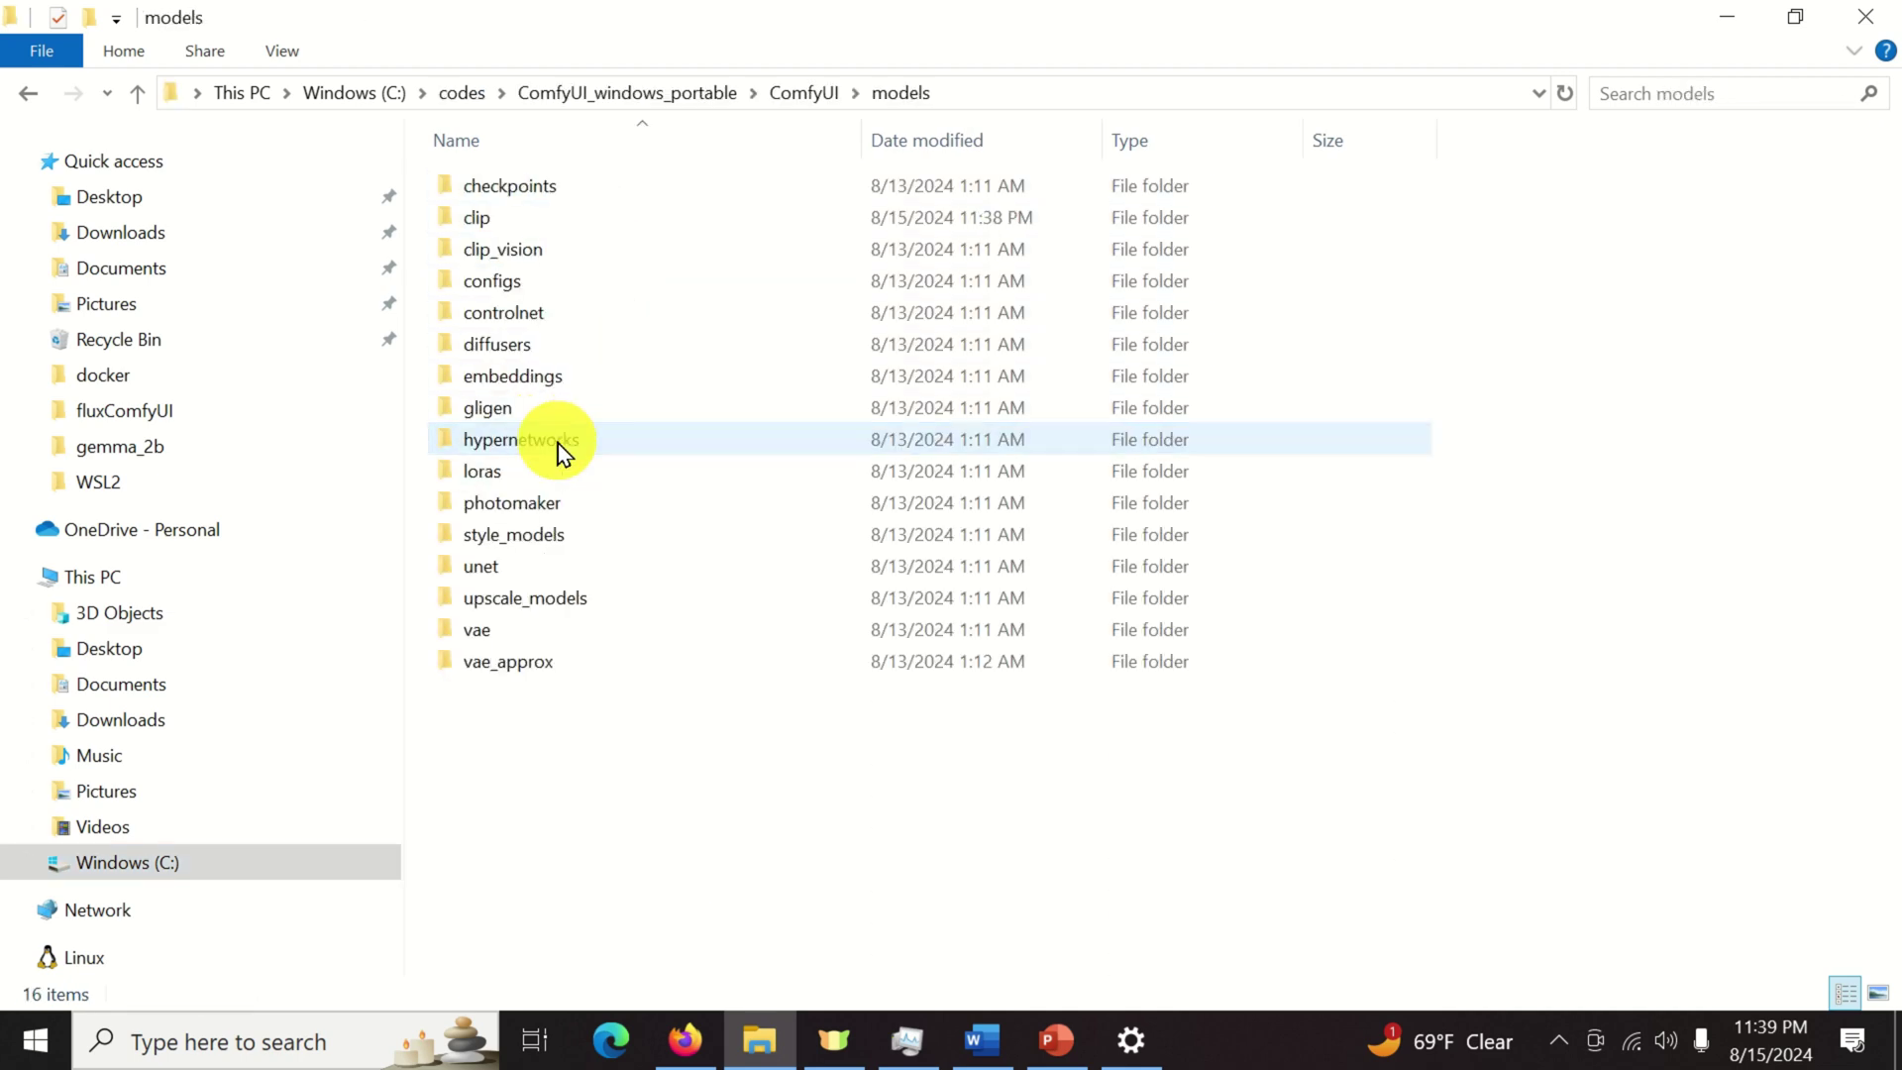
double_click(548, 644)
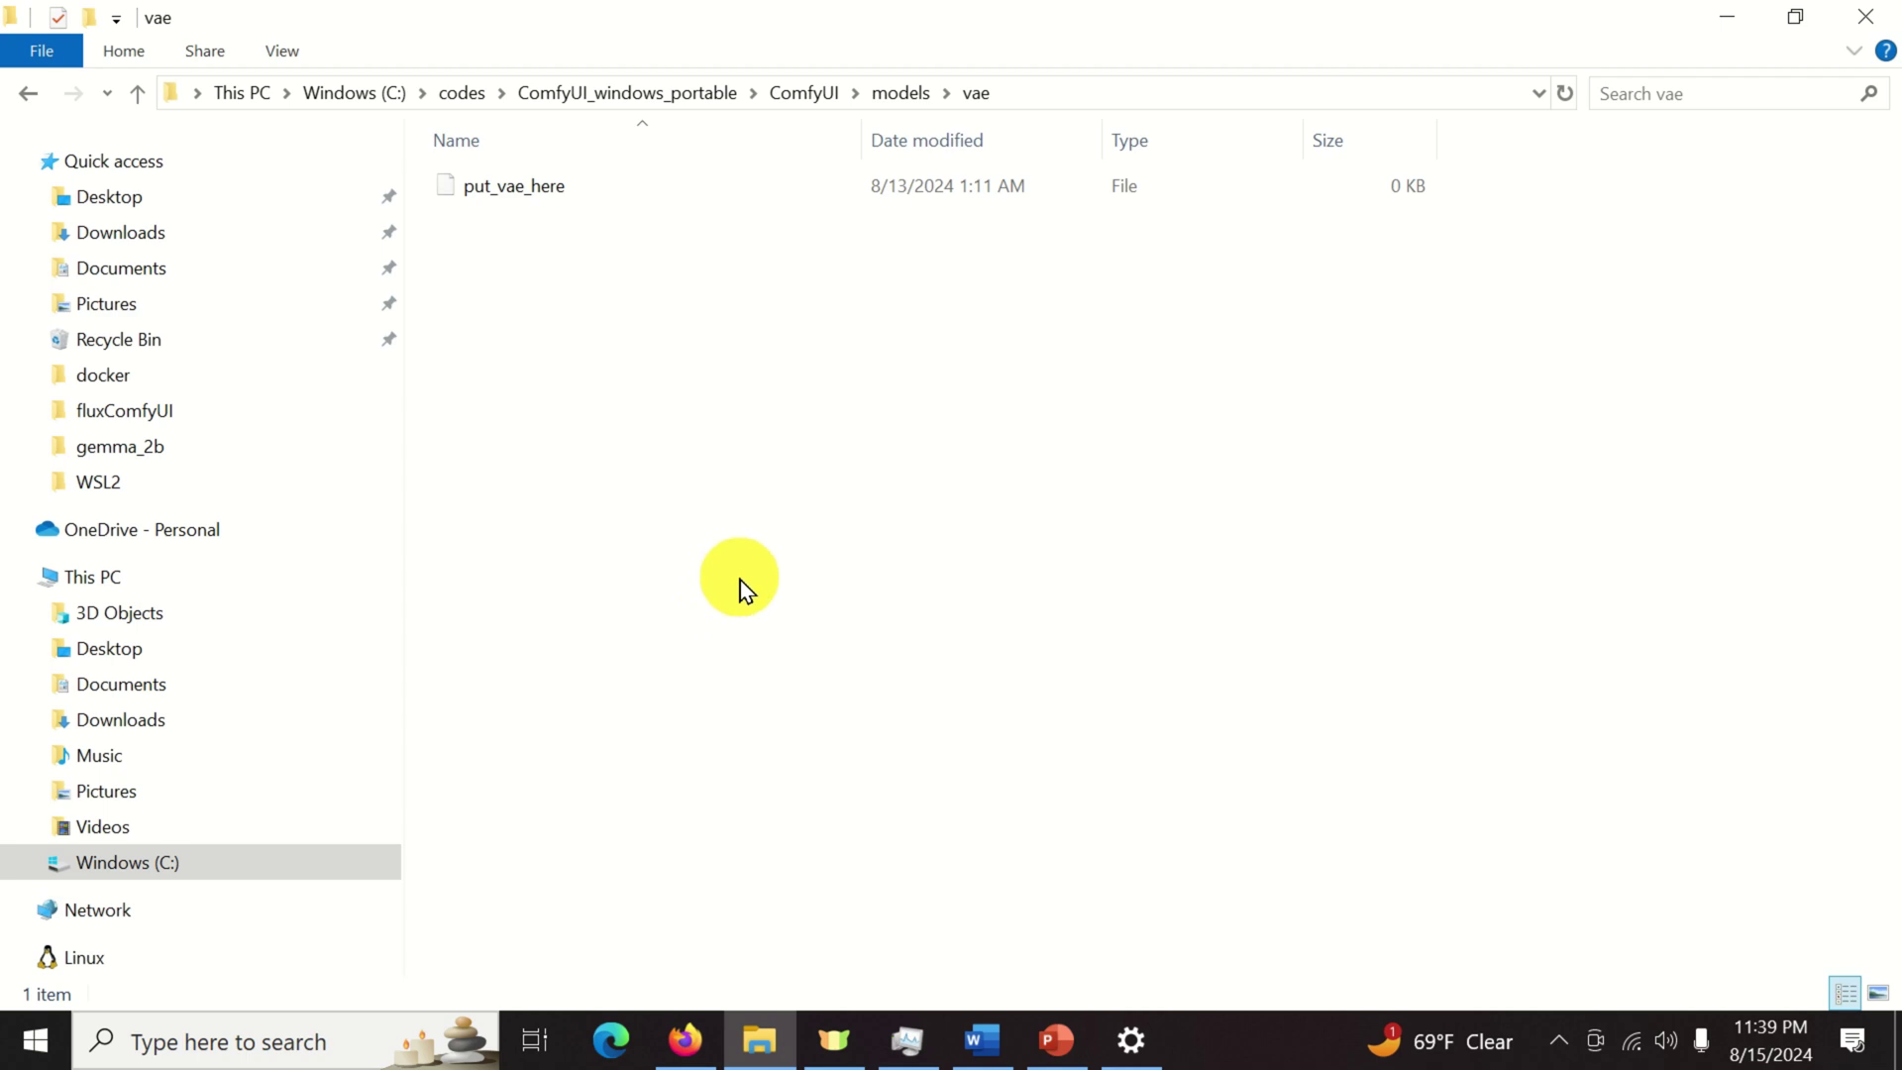
key(ctrl+v)
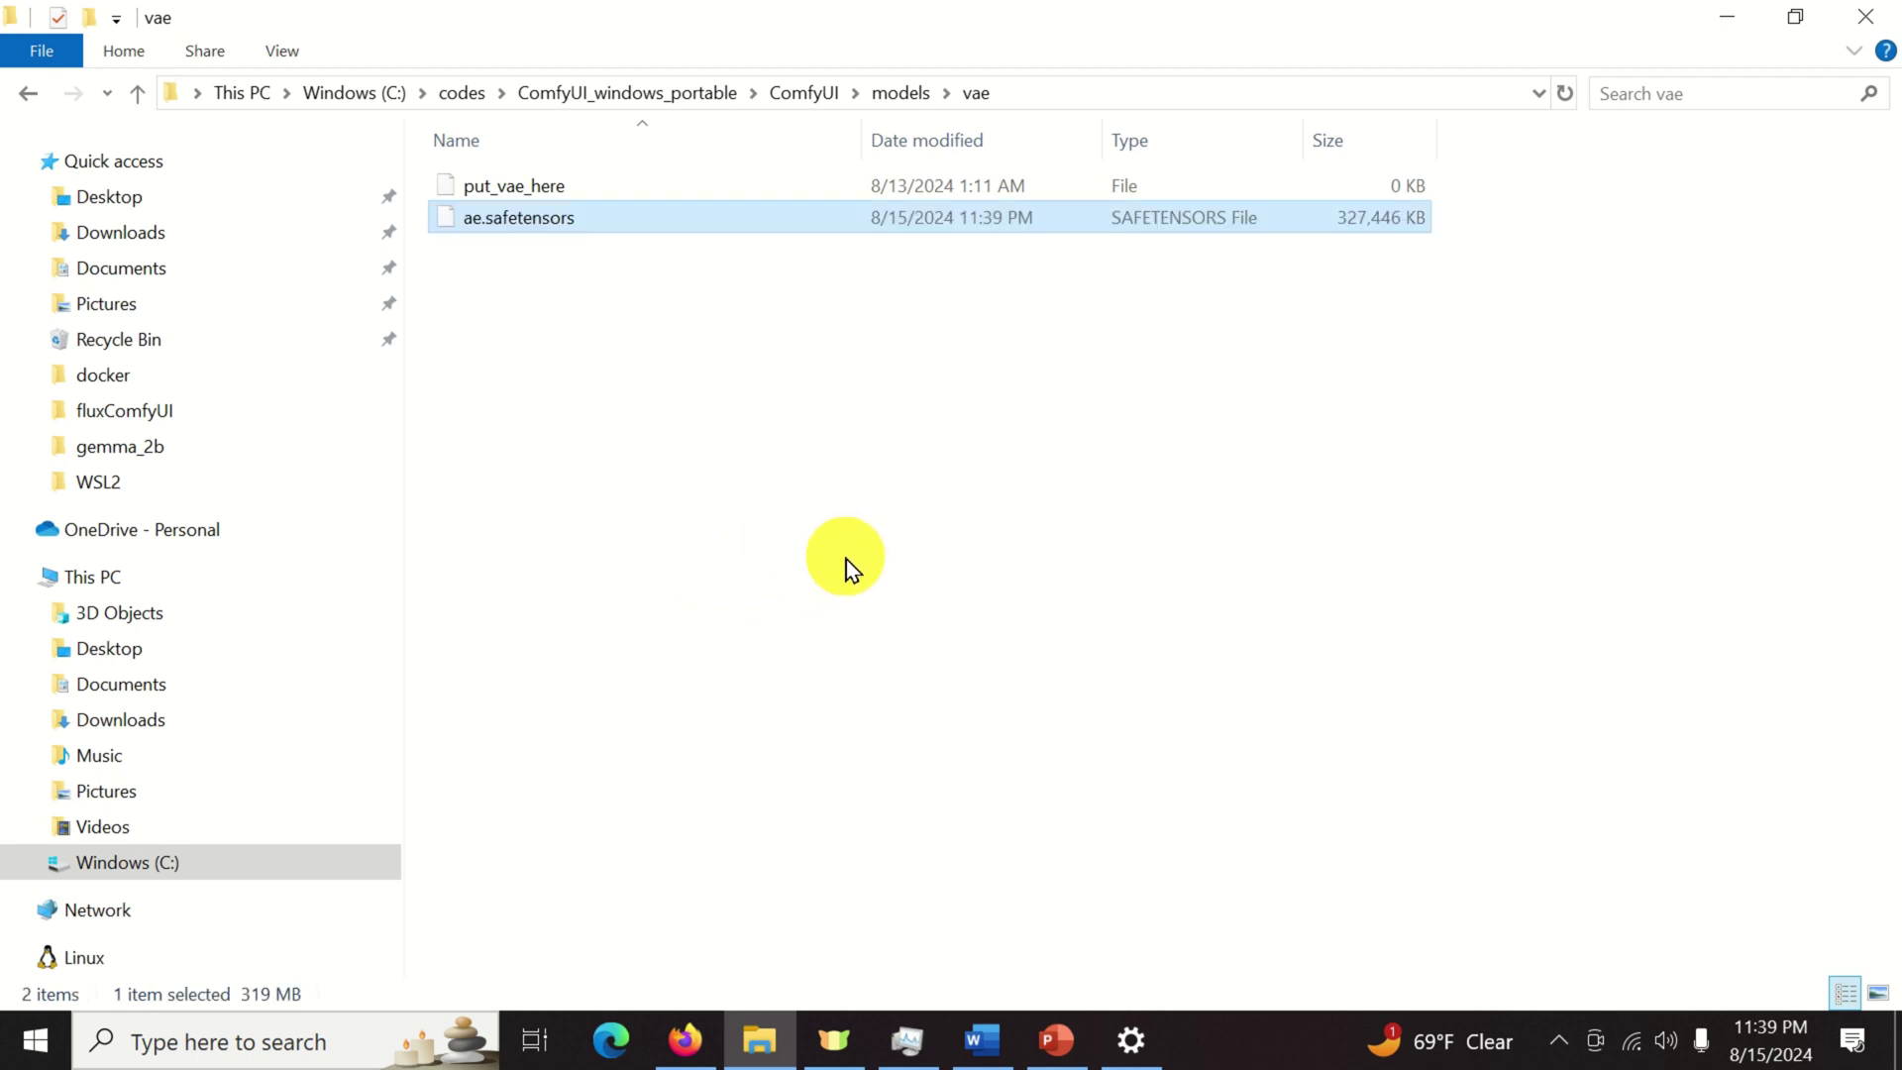
Copy the flux1-schnell.safetensors link from Step 4 of the Word instructions and open it in Firefox's current tab.
key(alt+Tab)
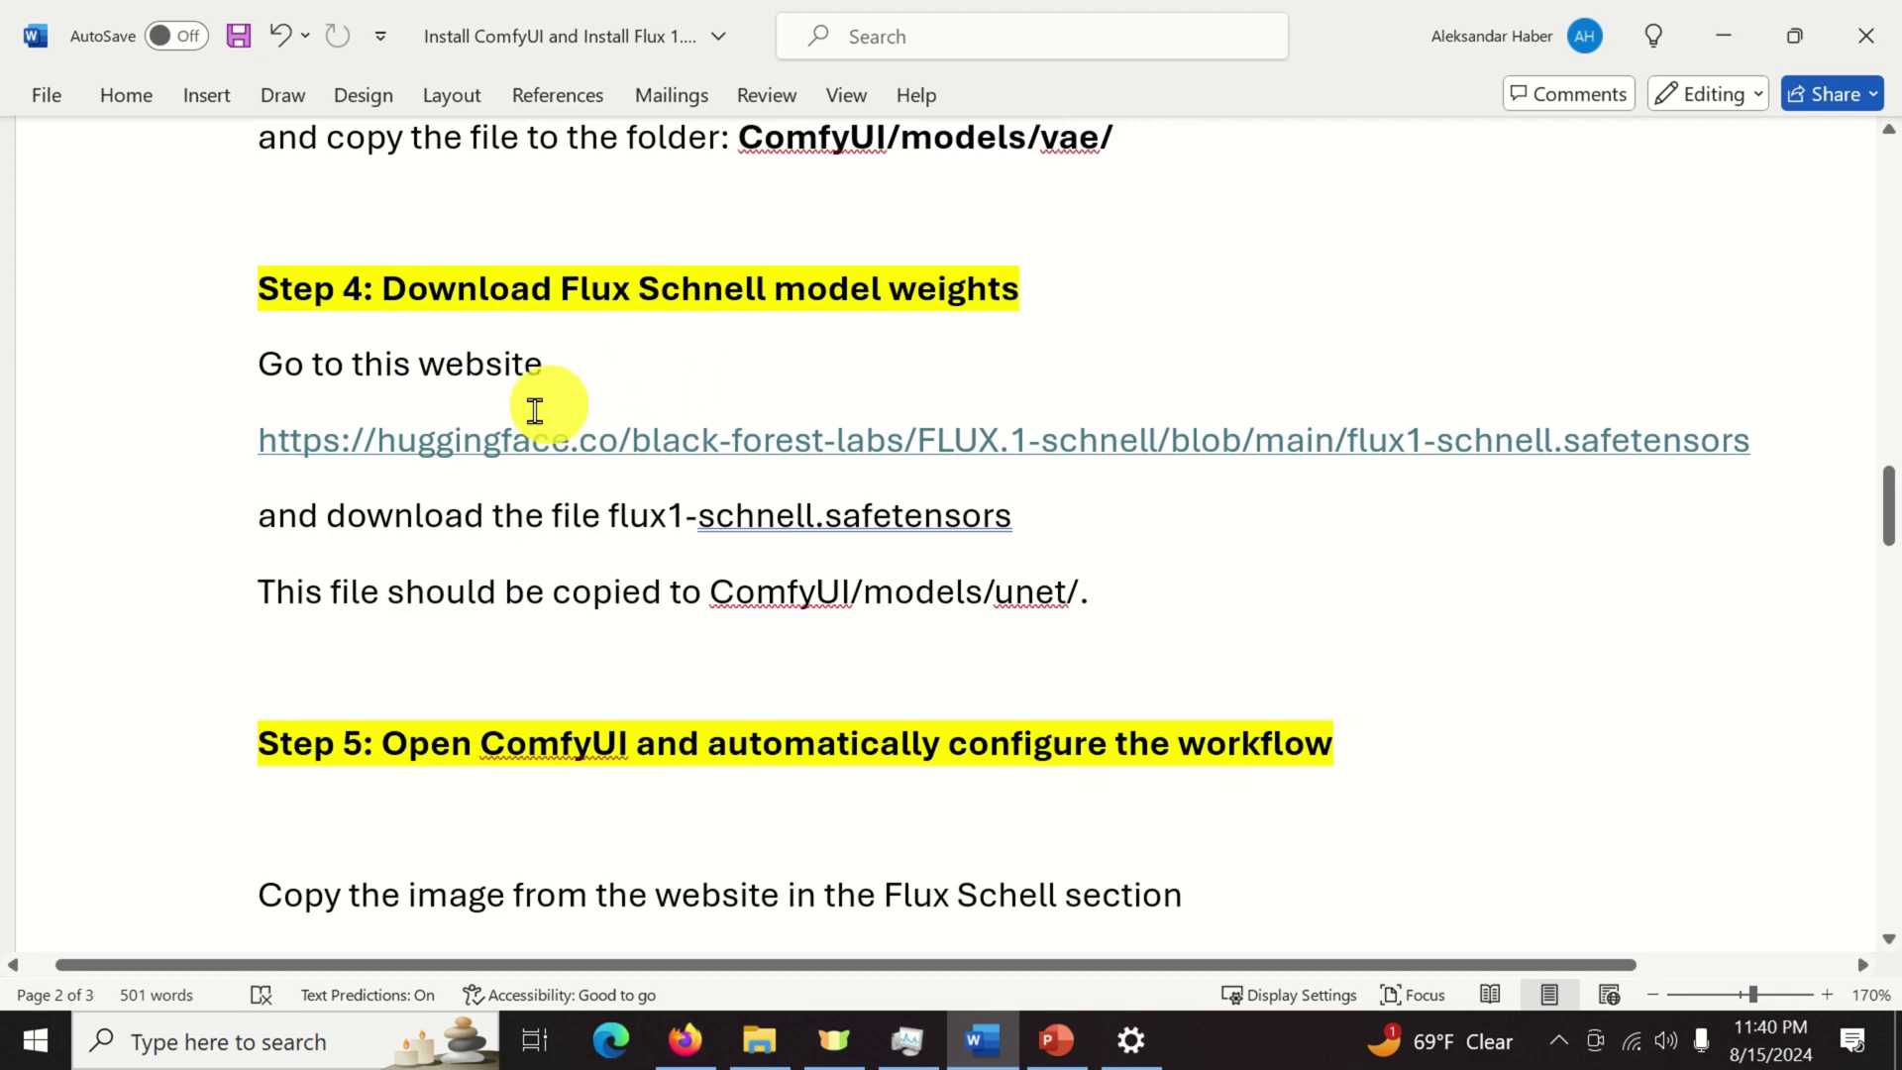
drag(1773, 451, 255, 446)
key(ctrl+c)
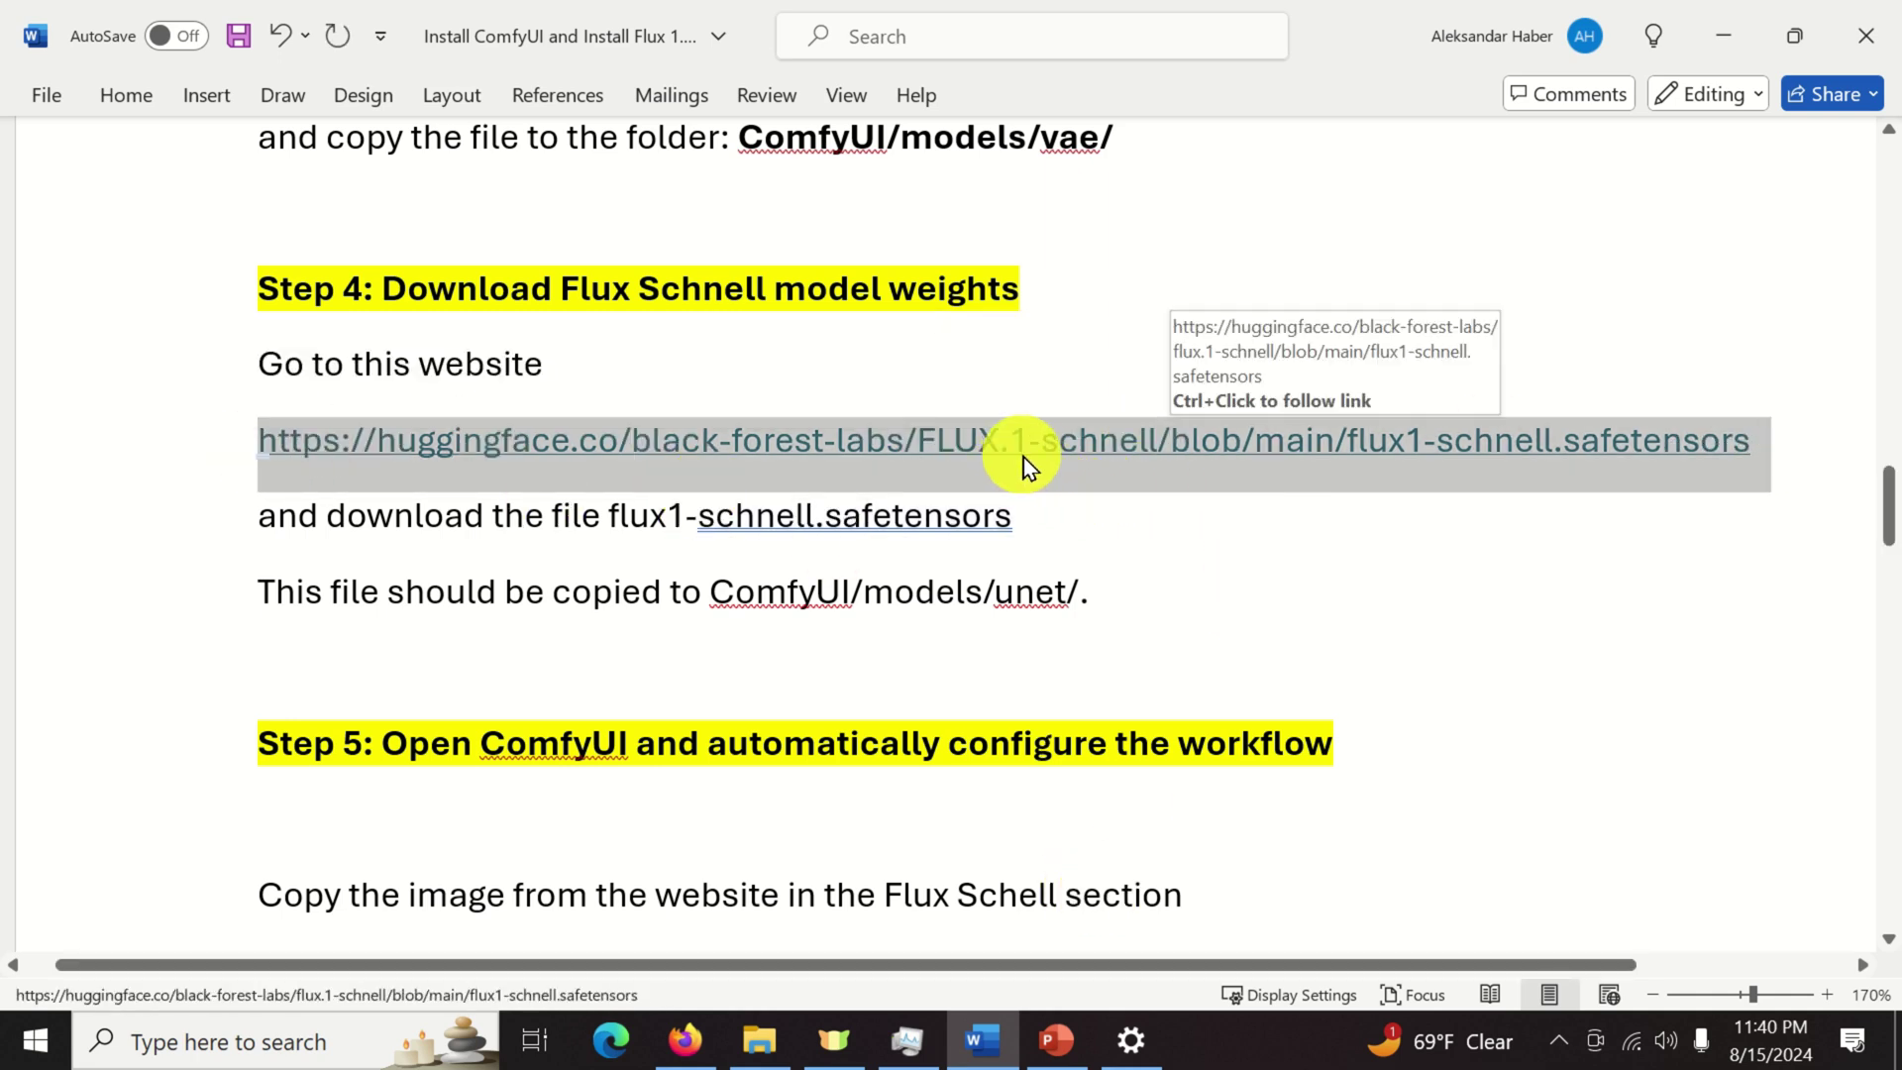
click(683, 1040)
click(859, 107)
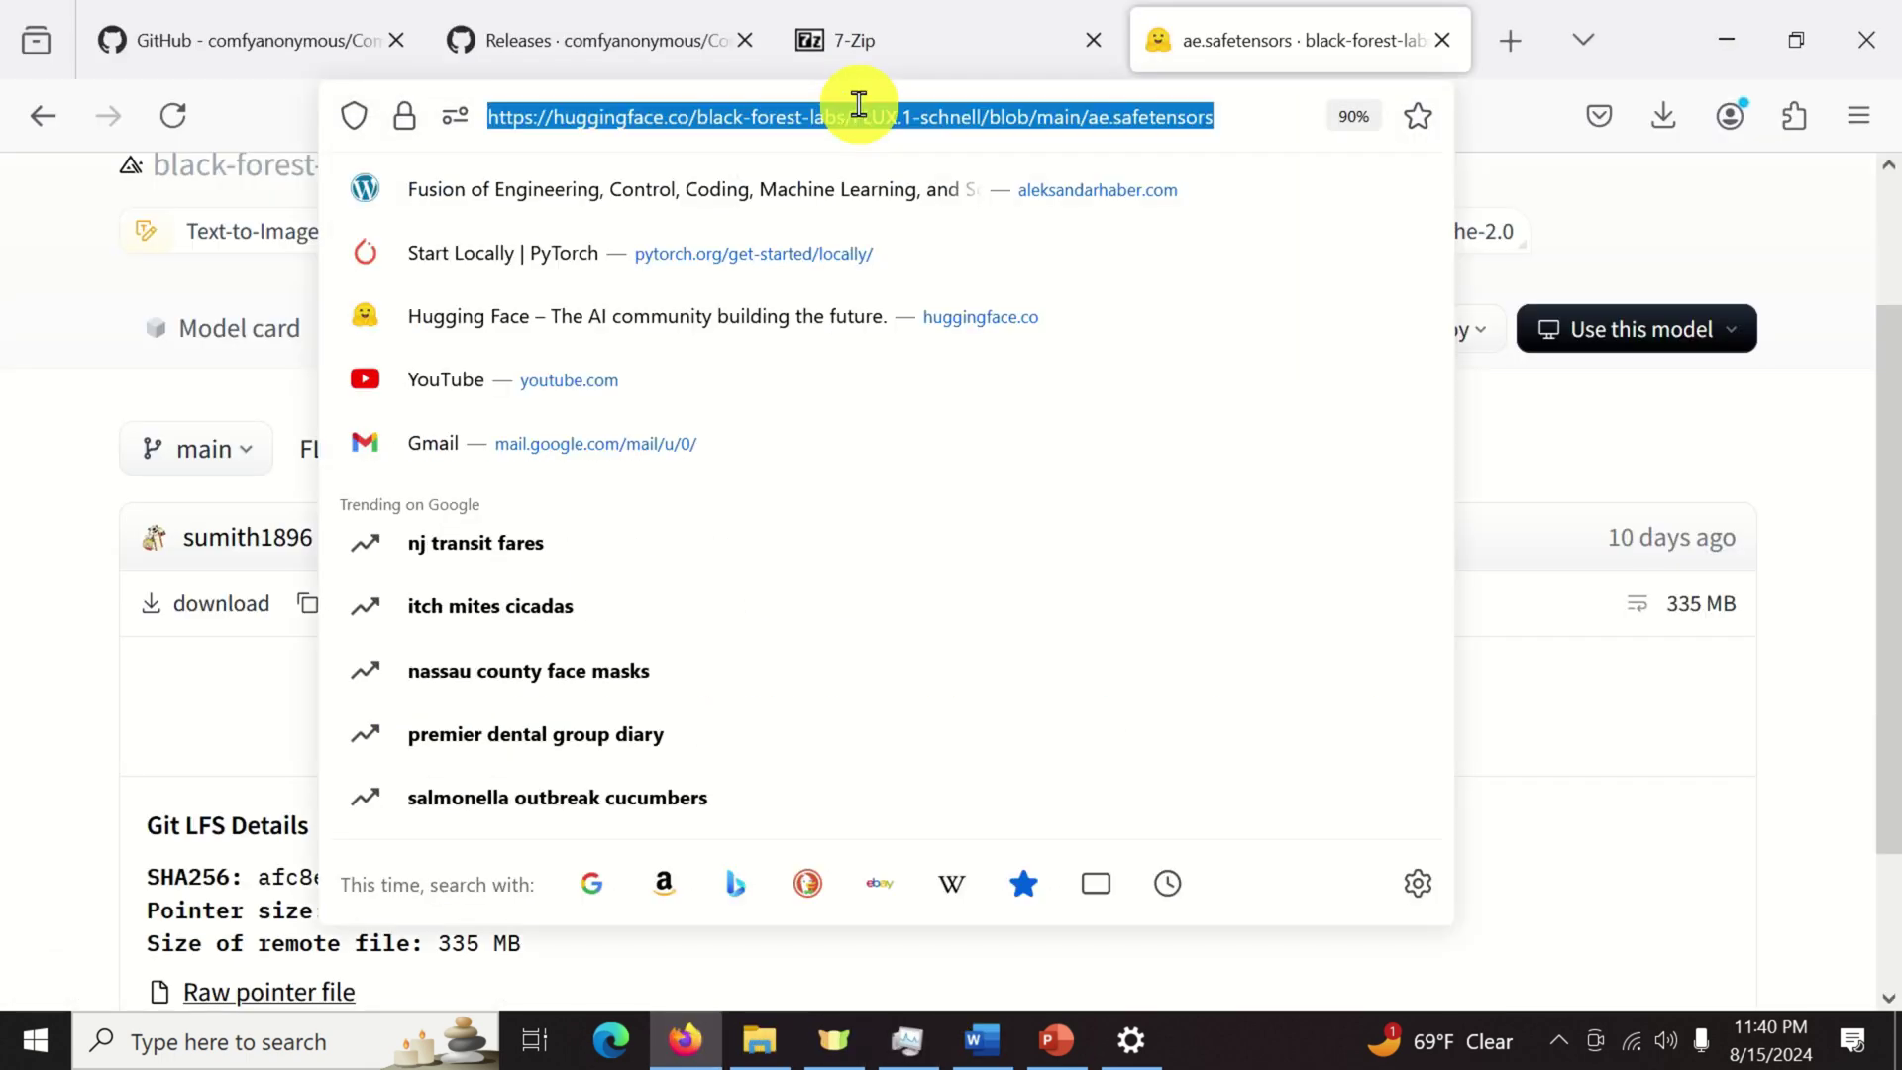
key(ctrl+v)
key(Return)
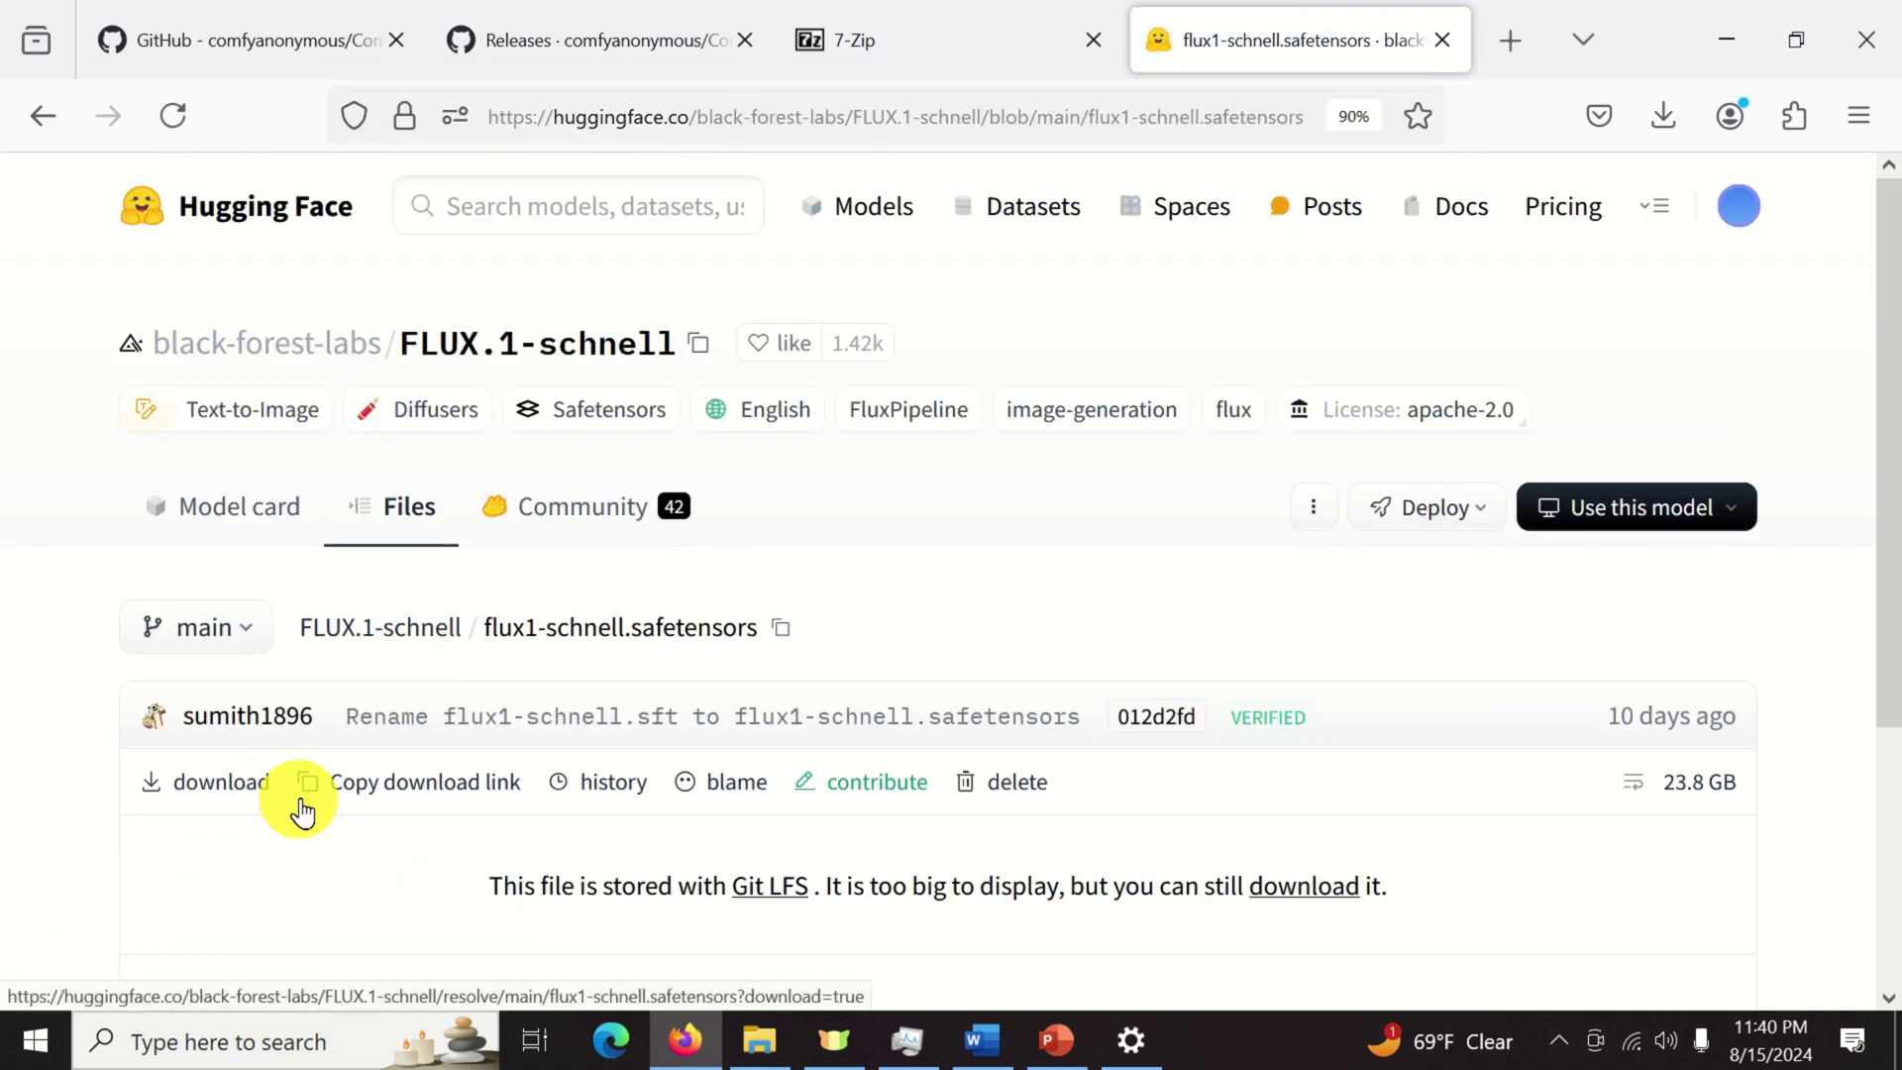
Open flux1-schnell.safetensors from the FLUX.1-schnell repository's file list and start downloading it.
click(522, 349)
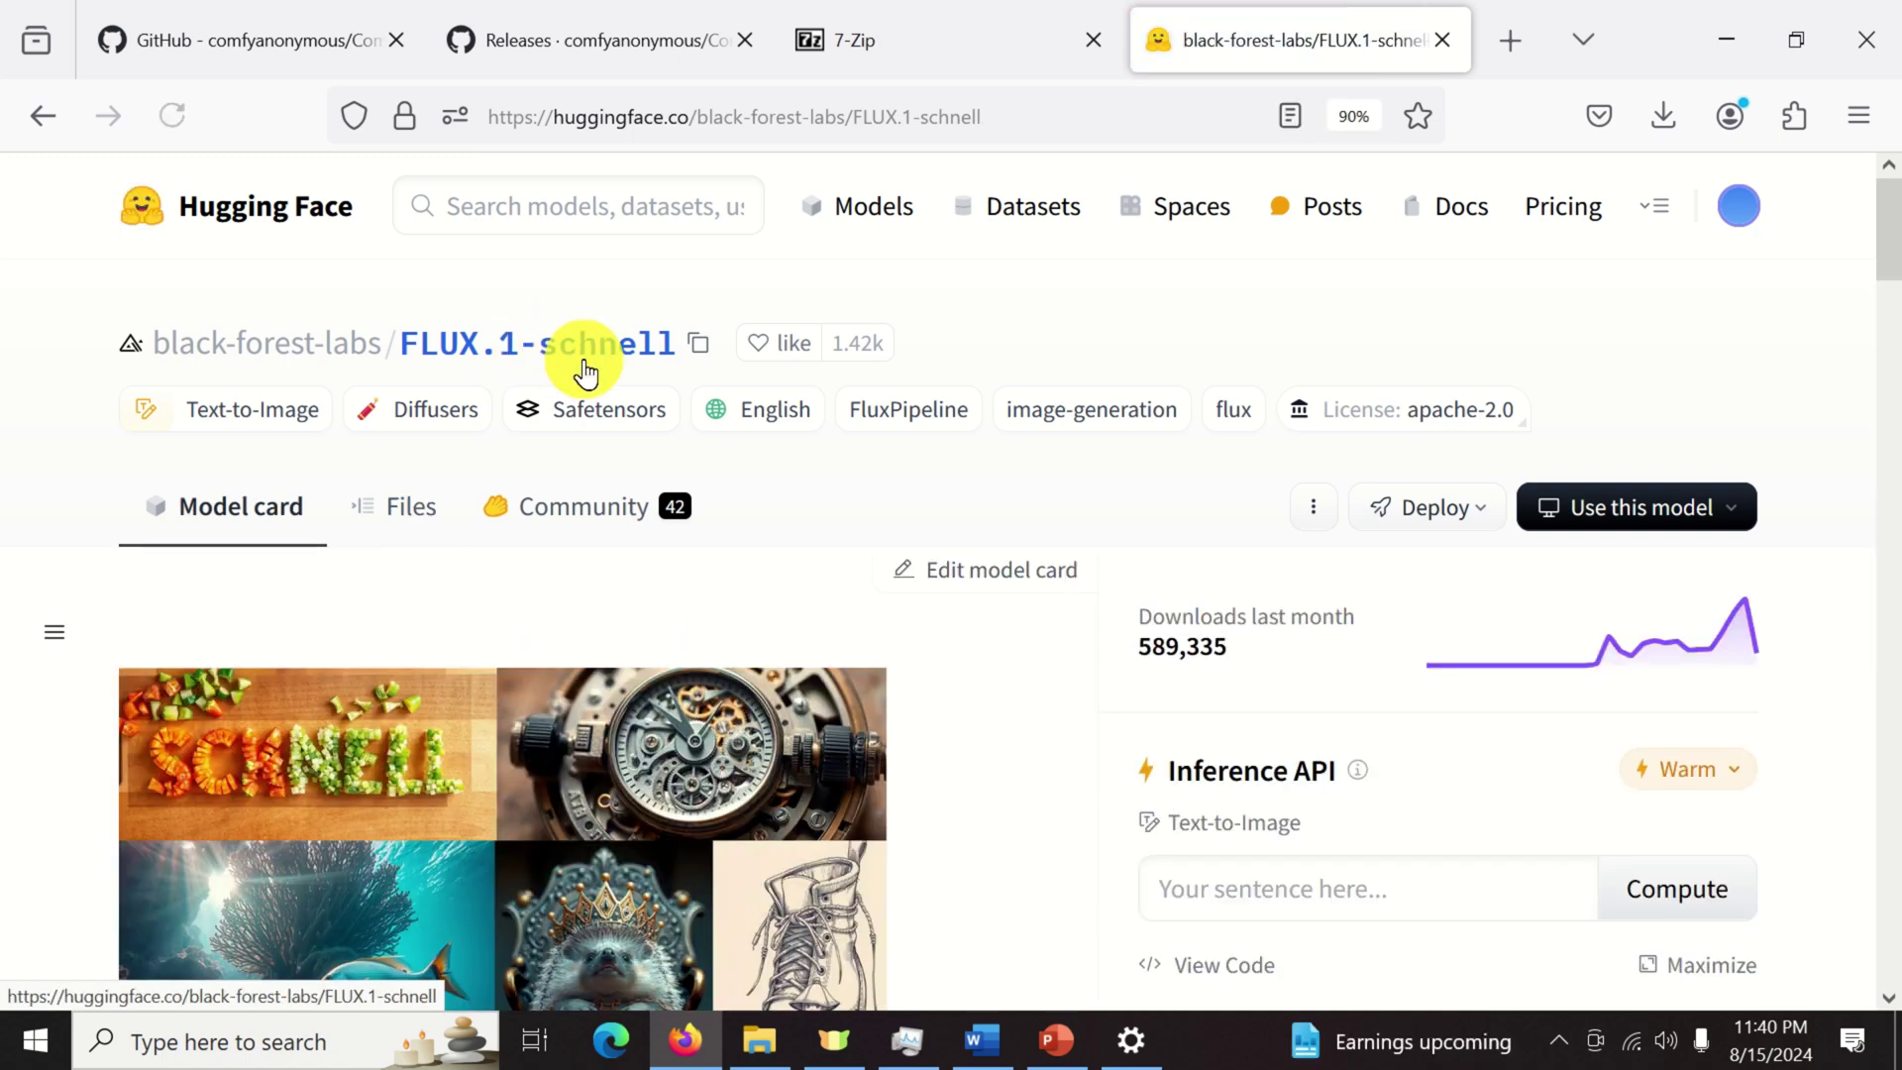
click(422, 525)
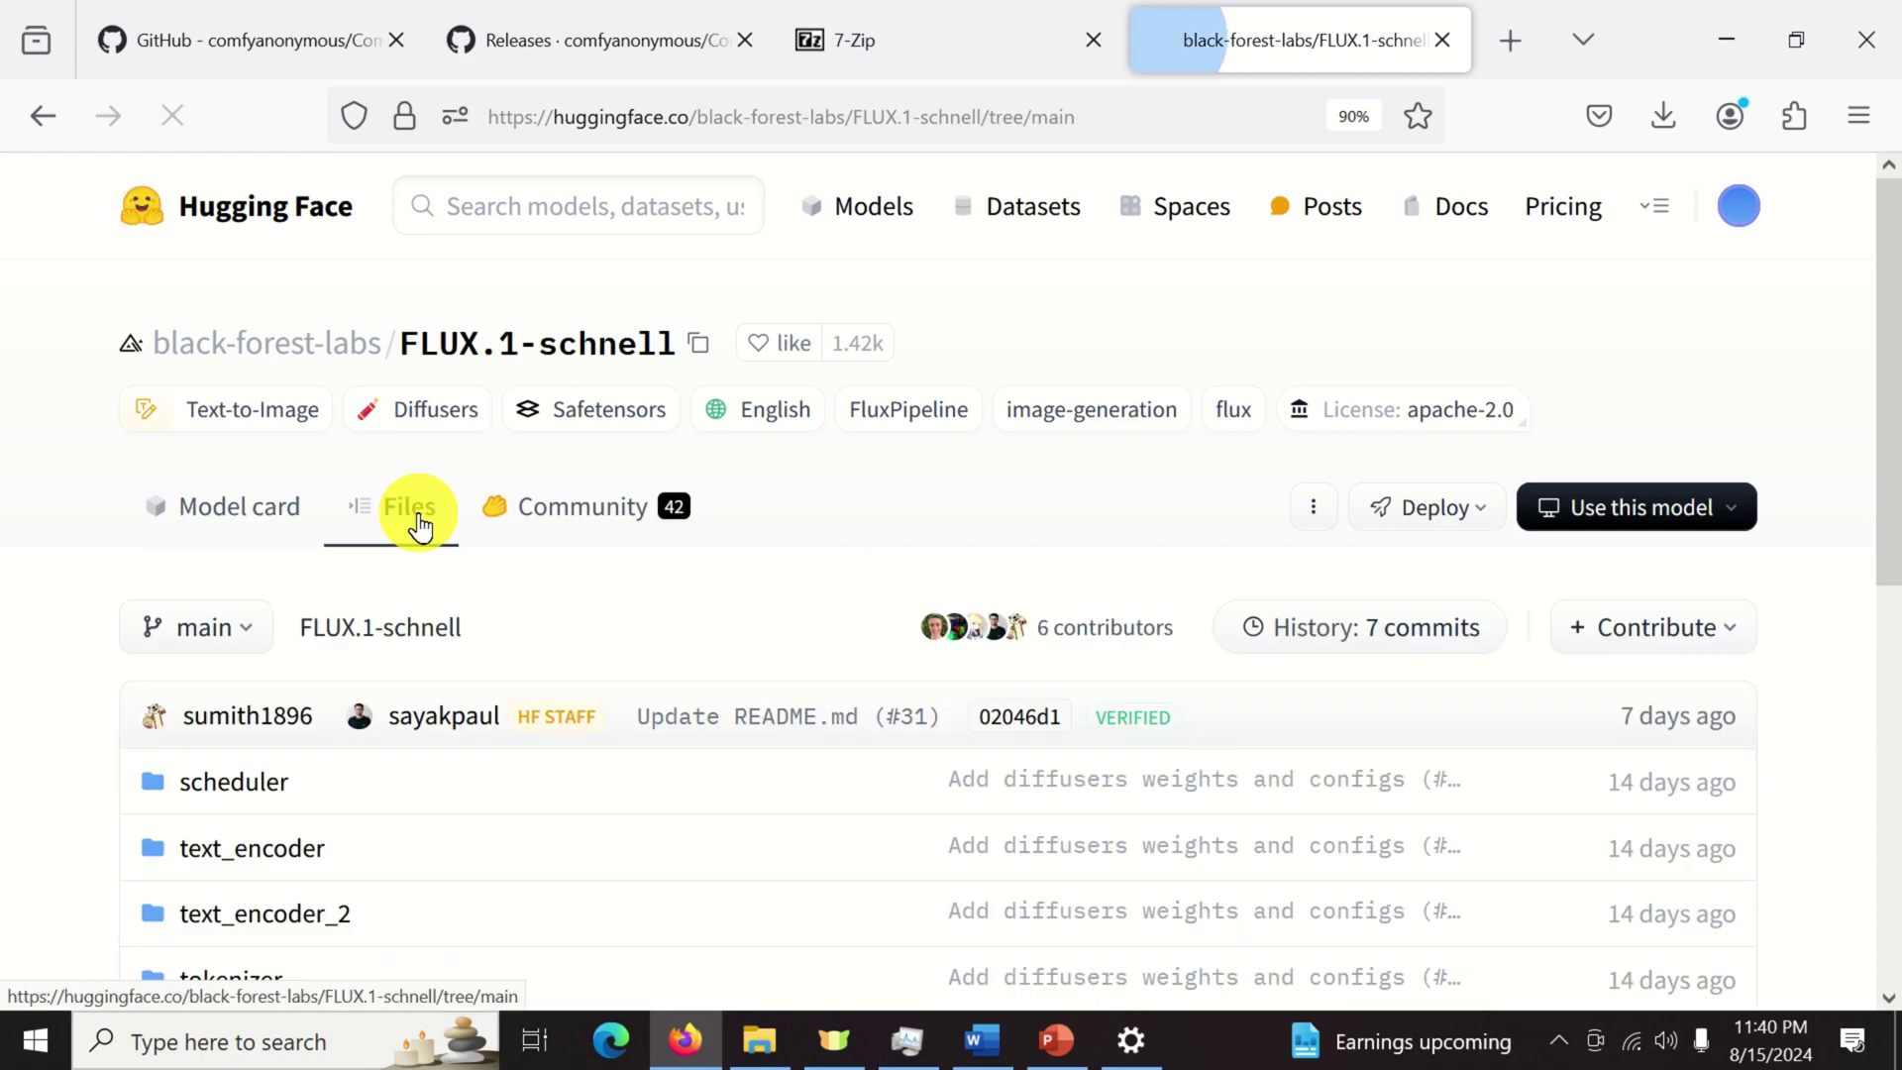
scroll(547, 528, down, 7)
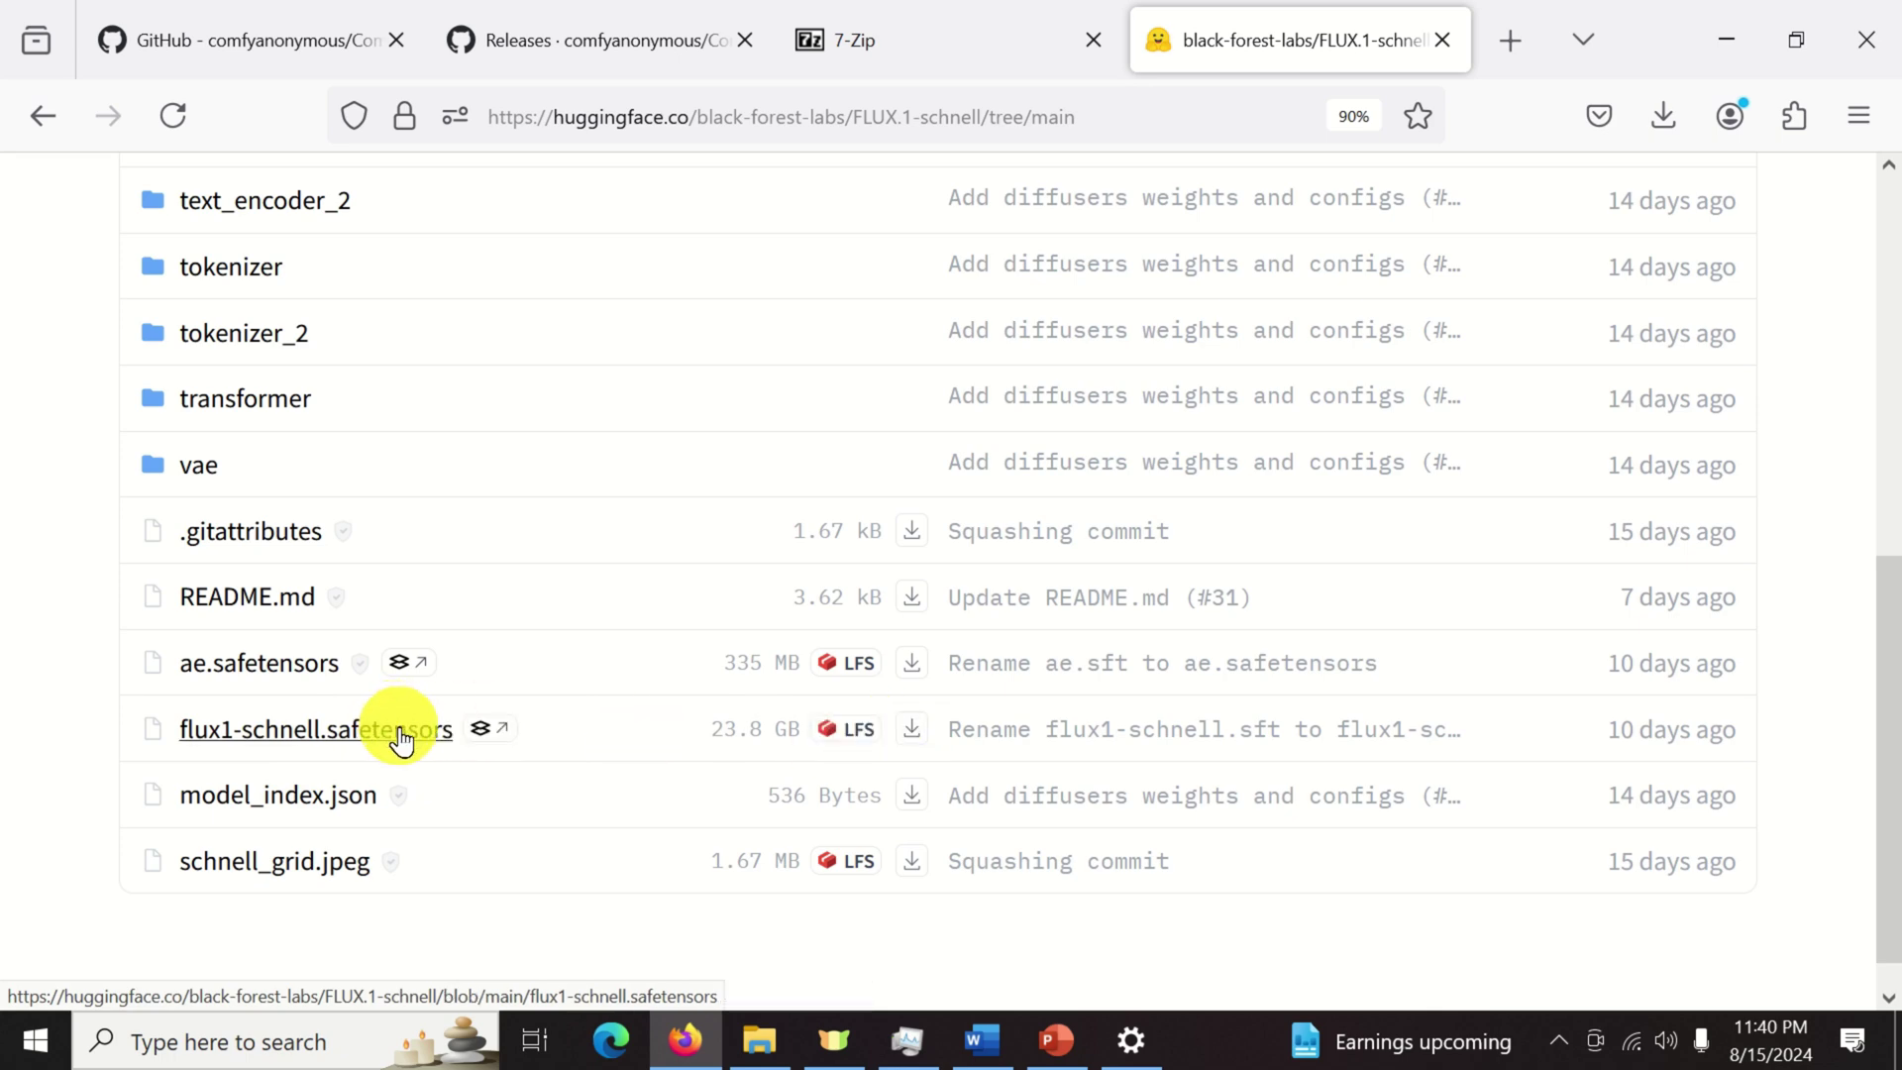
click(362, 753)
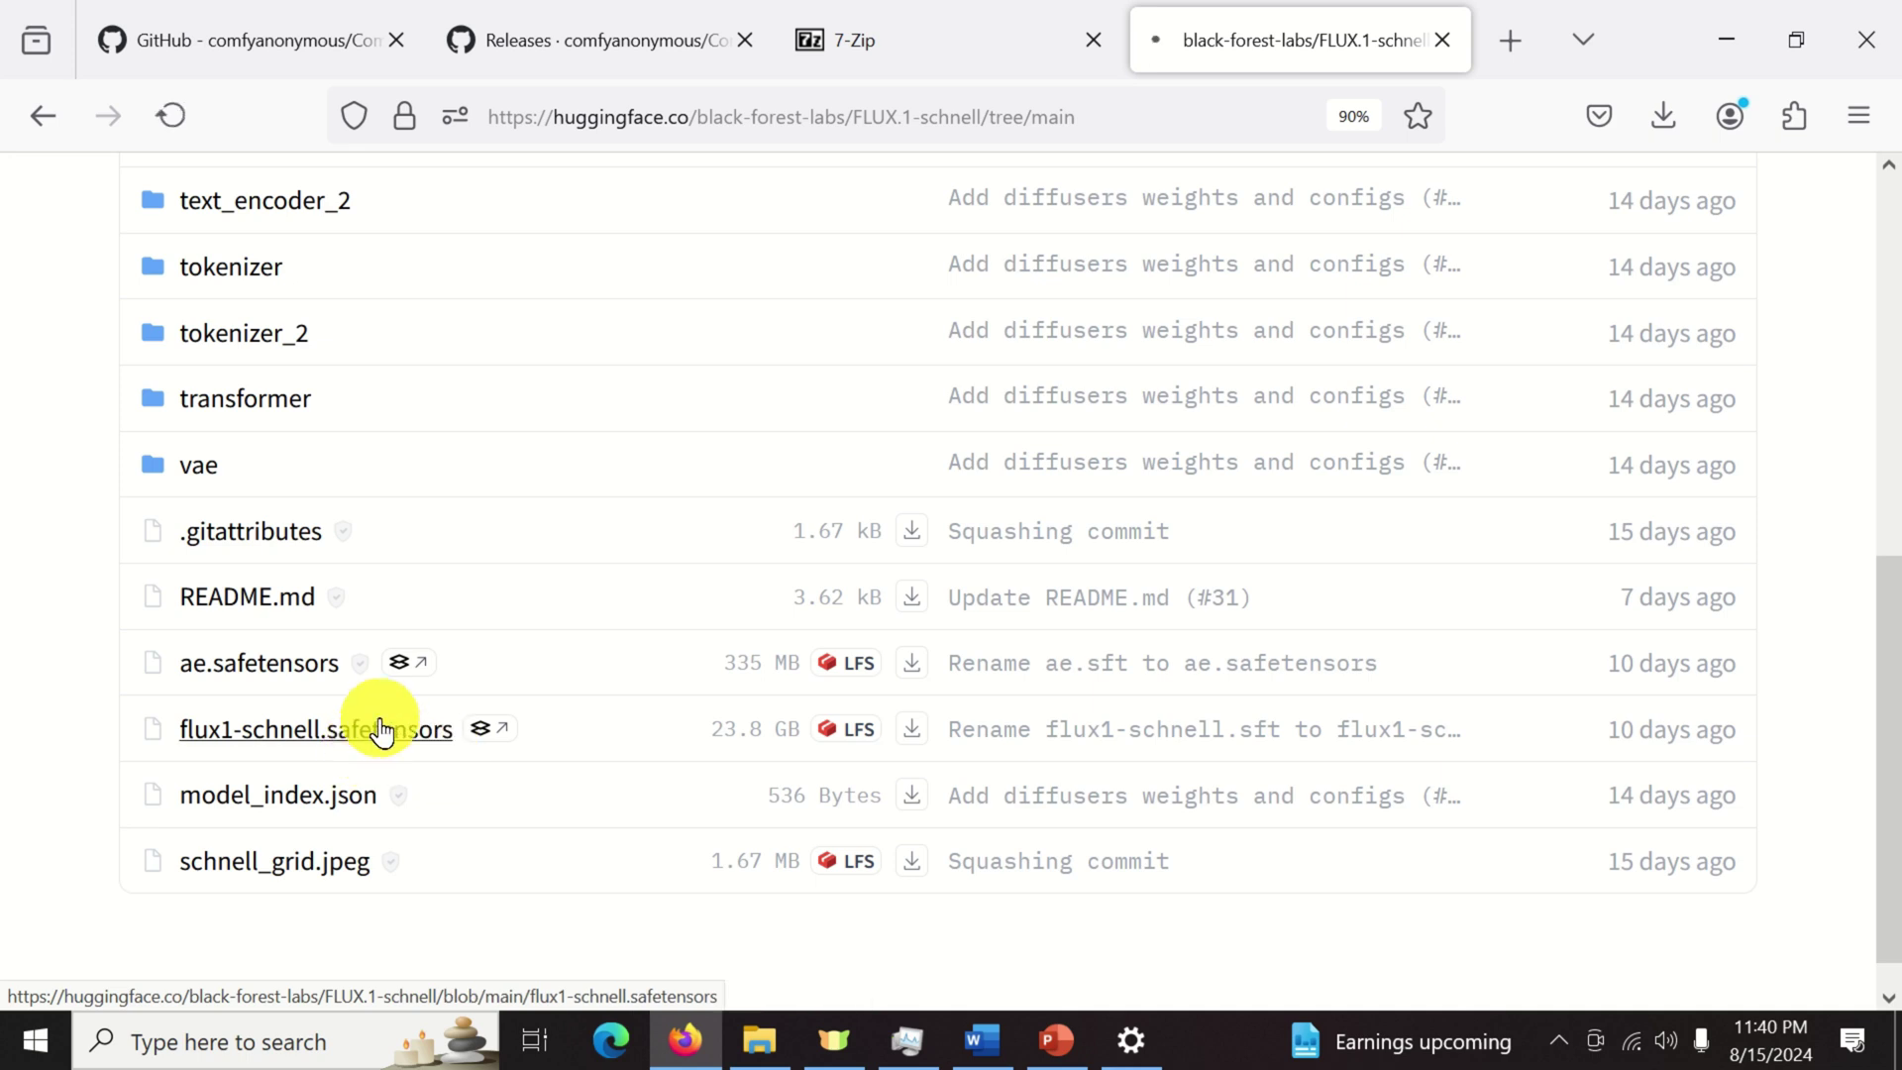
click(209, 789)
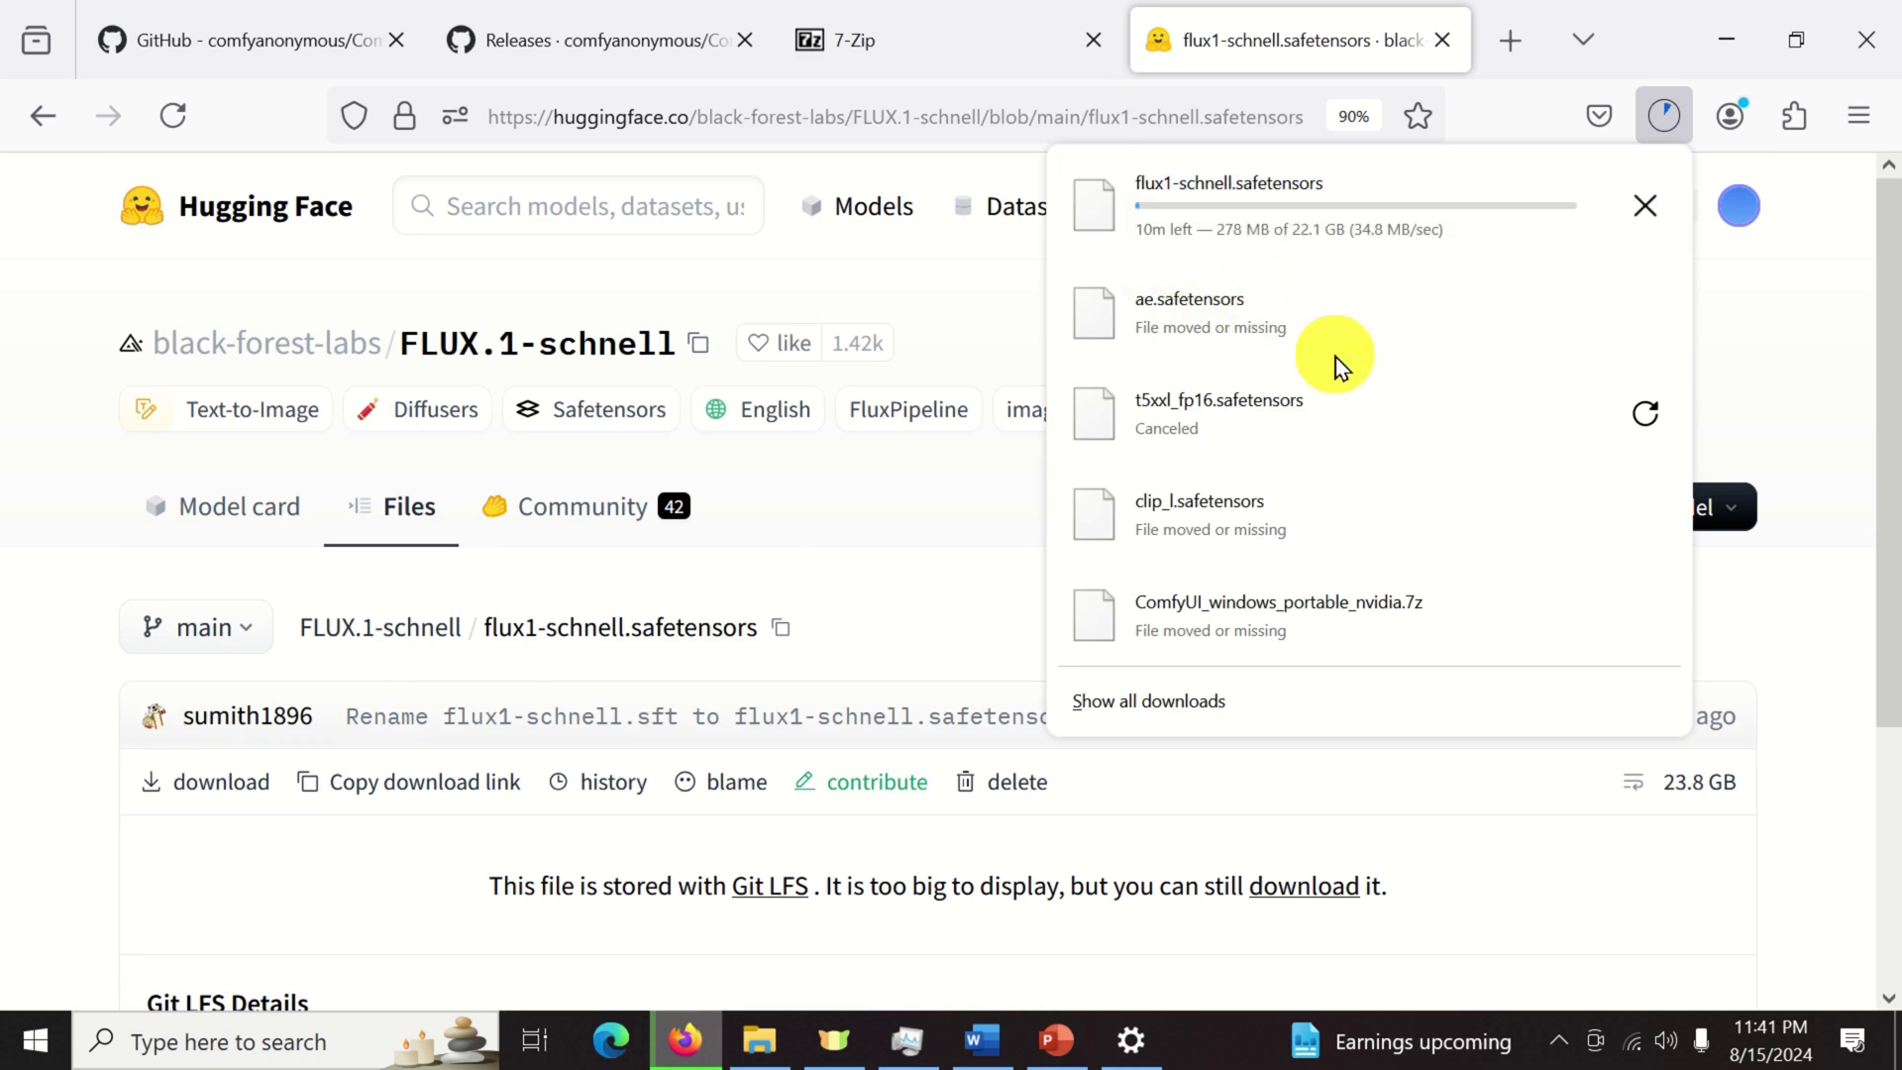
Return to the Word instructions and highlight the model weights' destination folder, ComfyUI/models/unet.
key(alt+Tab)
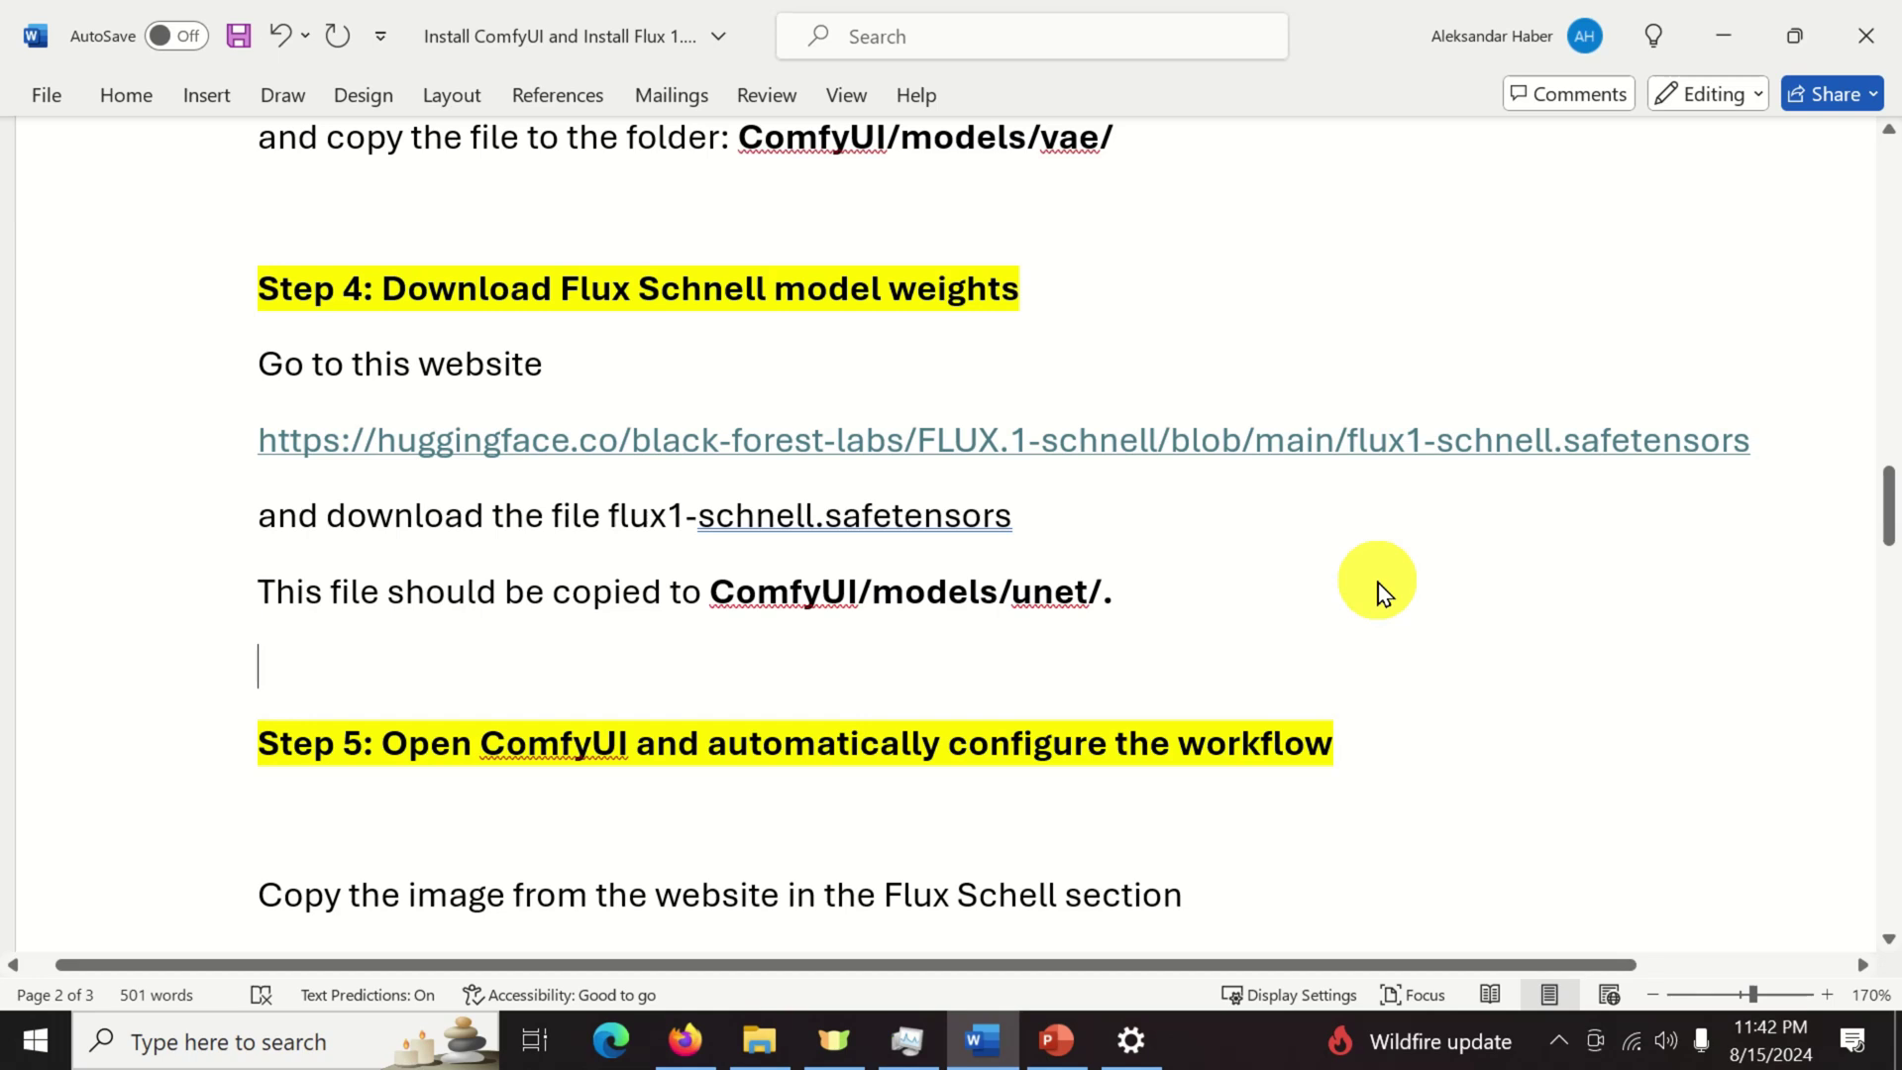
click(713, 597)
drag(742, 602, 1087, 614)
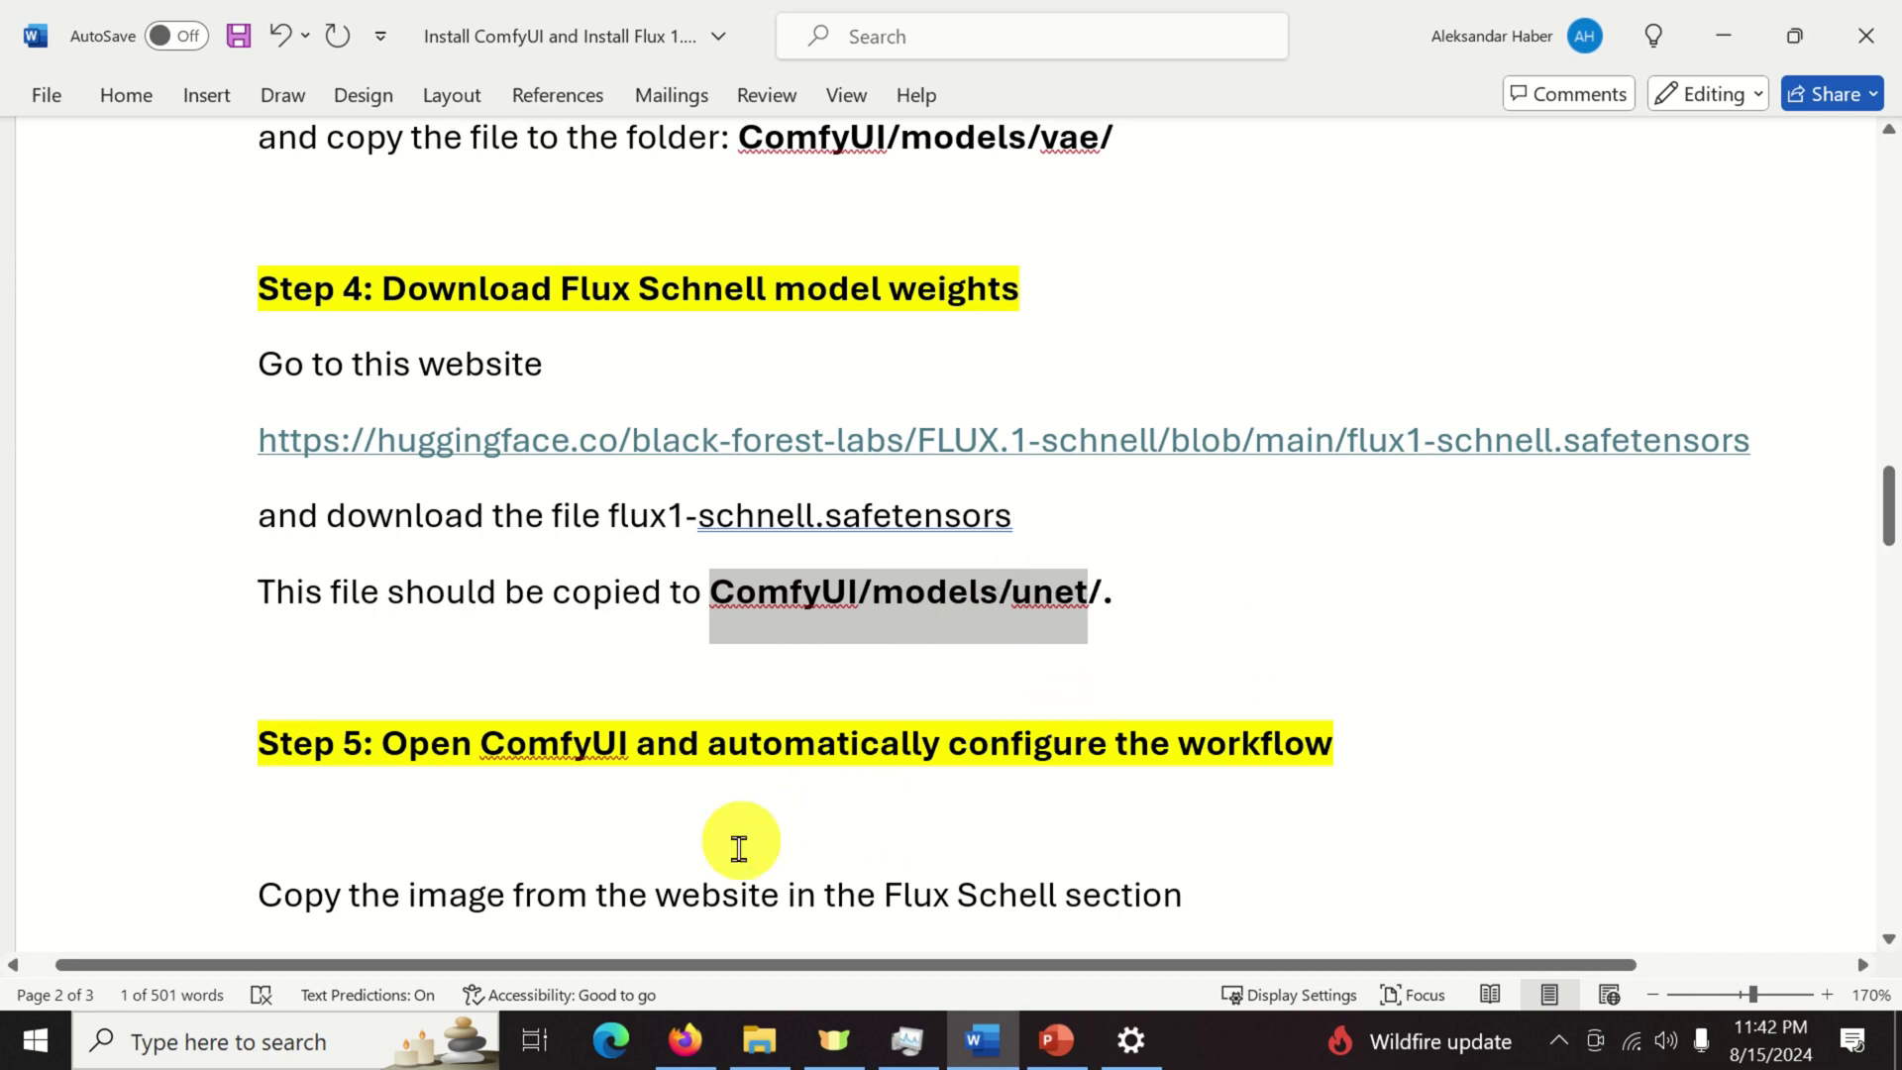
Cut flux1-schnell.safetensors from Downloads in File Explorer and open C:\codes\ComfyUI_windows_portable\ComfyUI\models.
click(749, 1038)
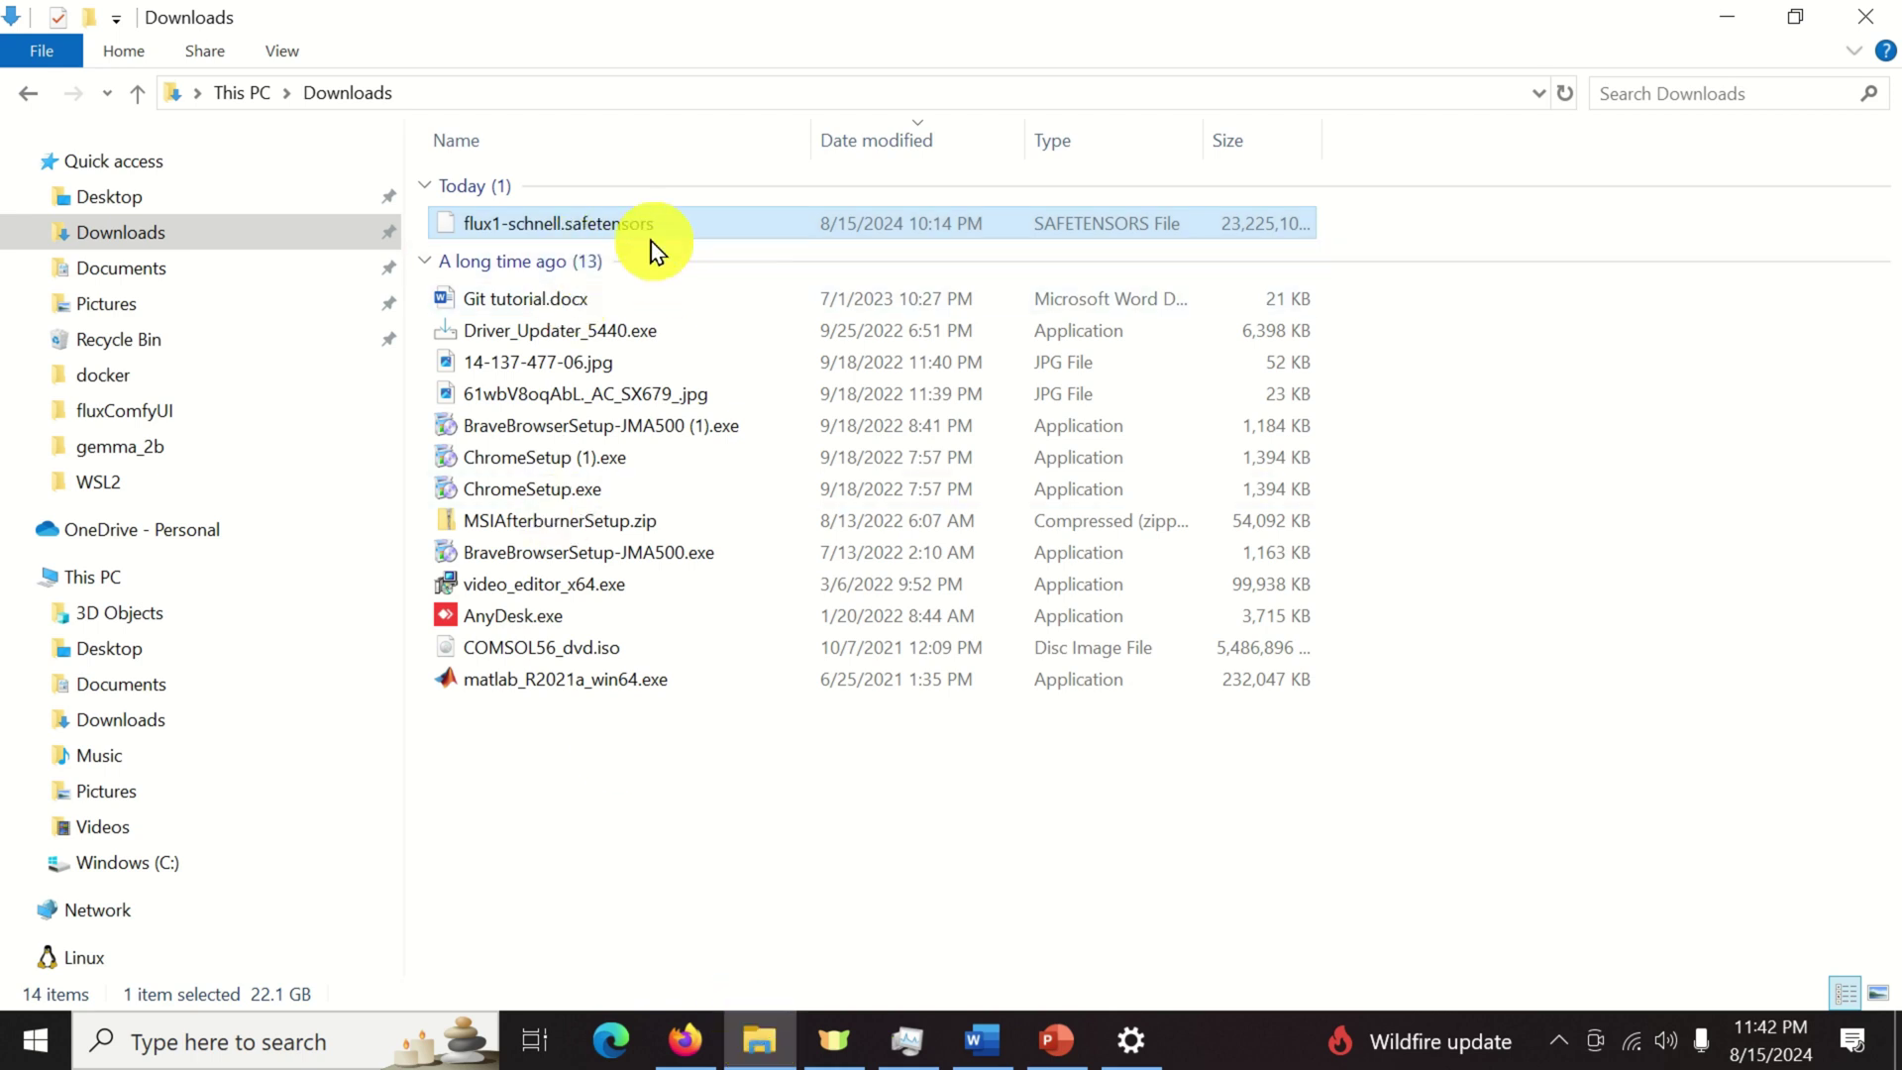
click(850, 295)
click(863, 236)
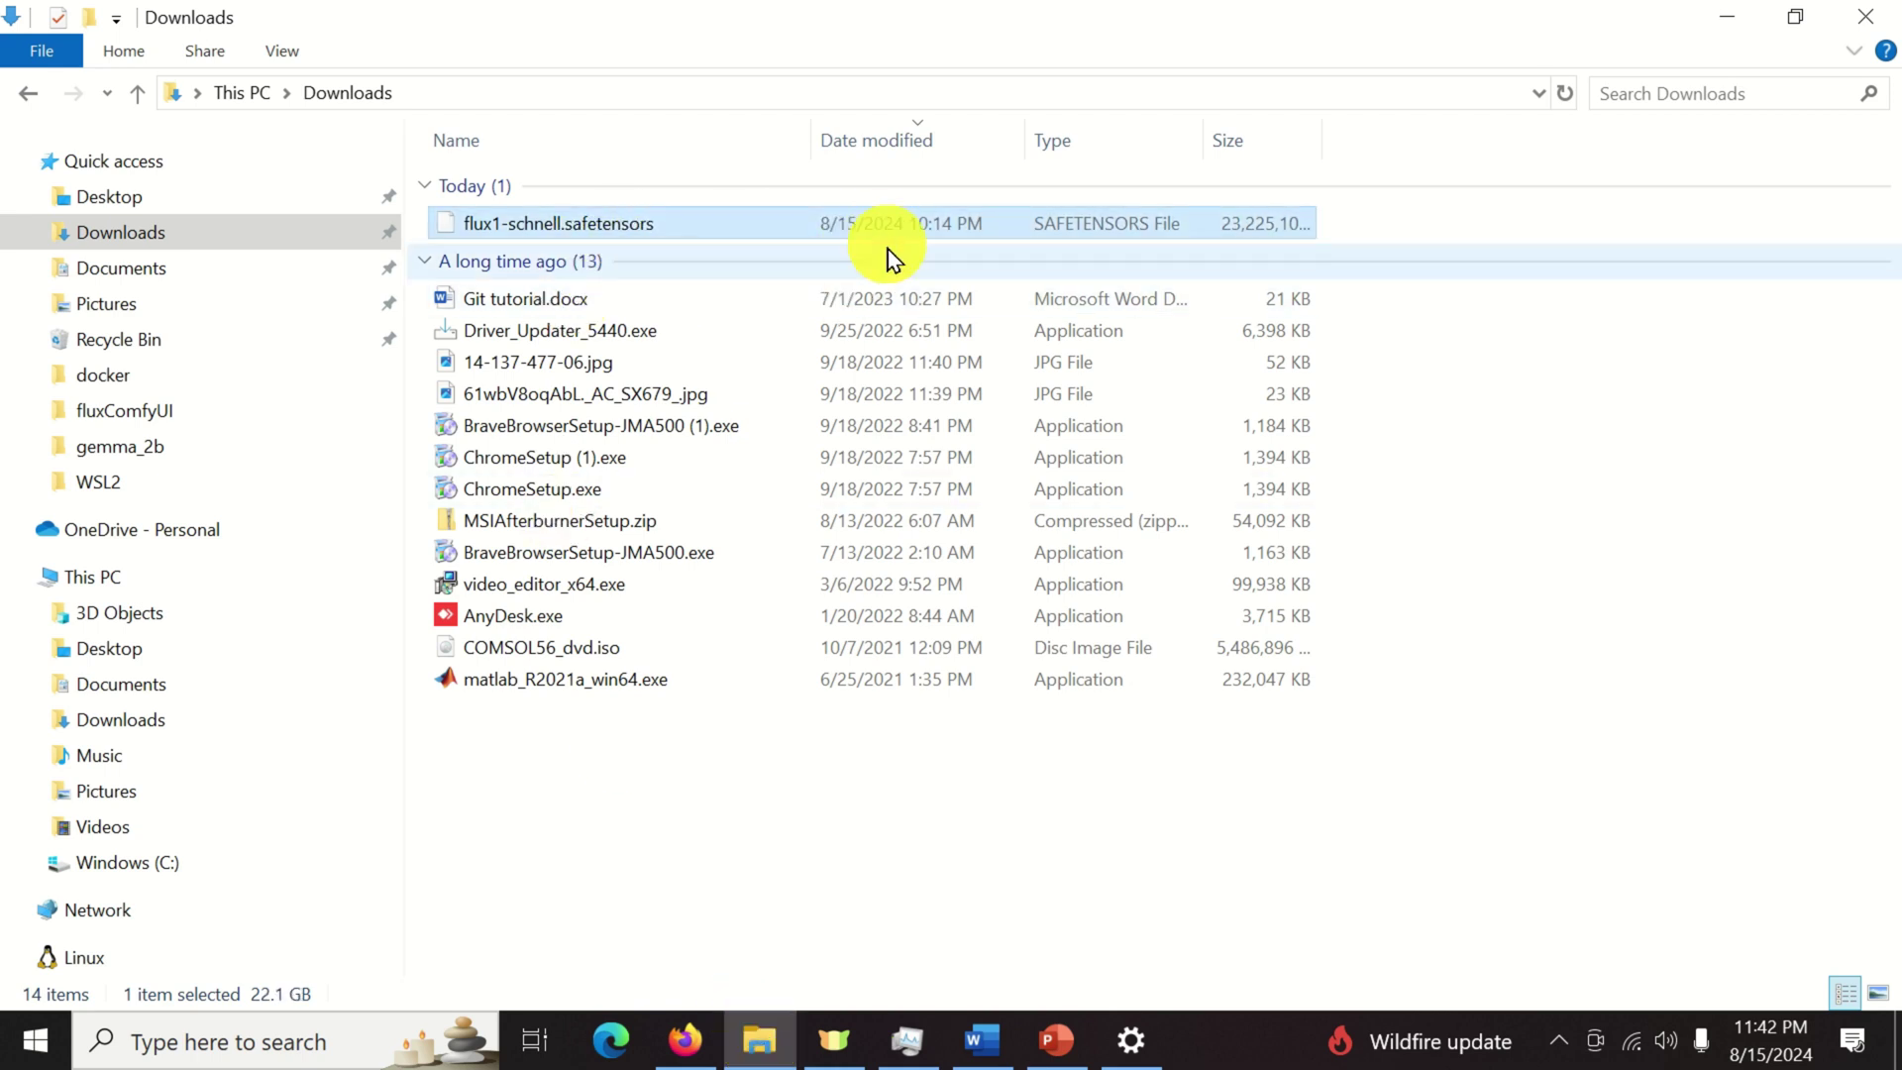
click(175, 863)
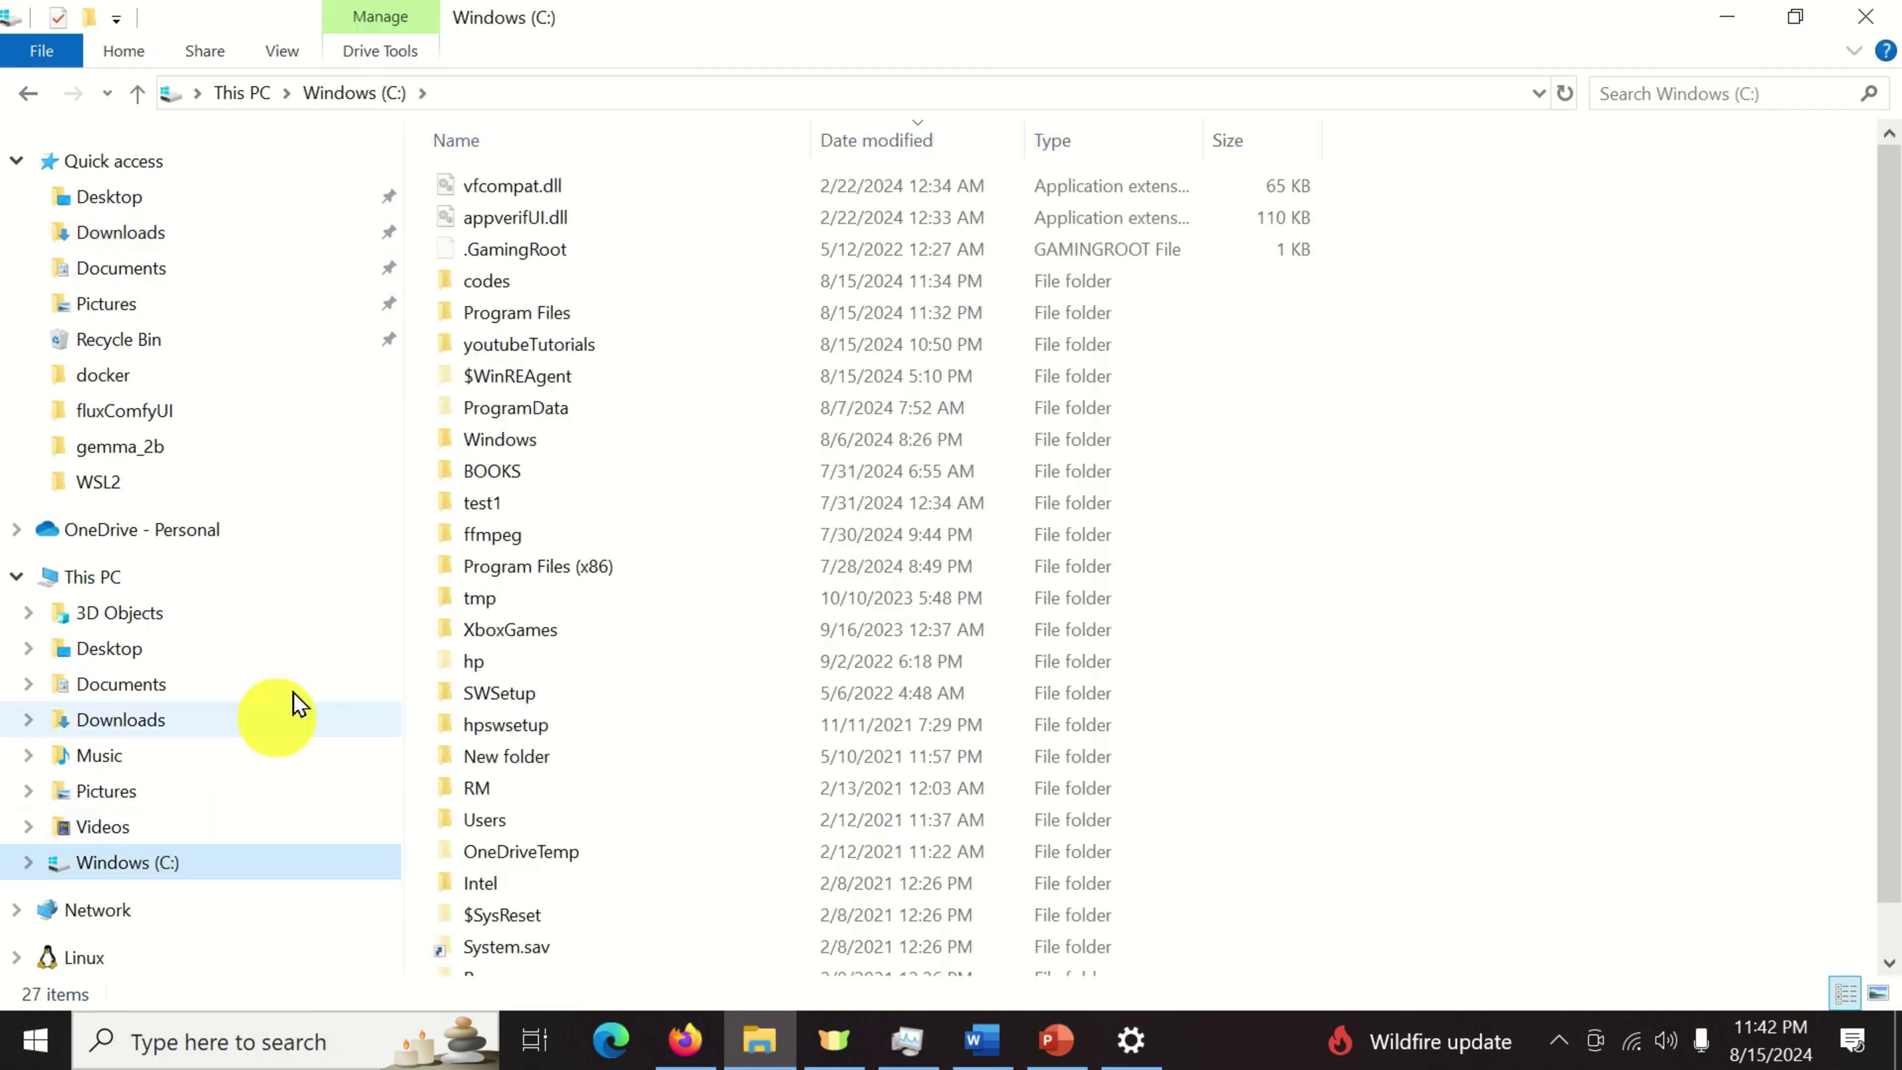
double_click(558, 283)
double_click(615, 186)
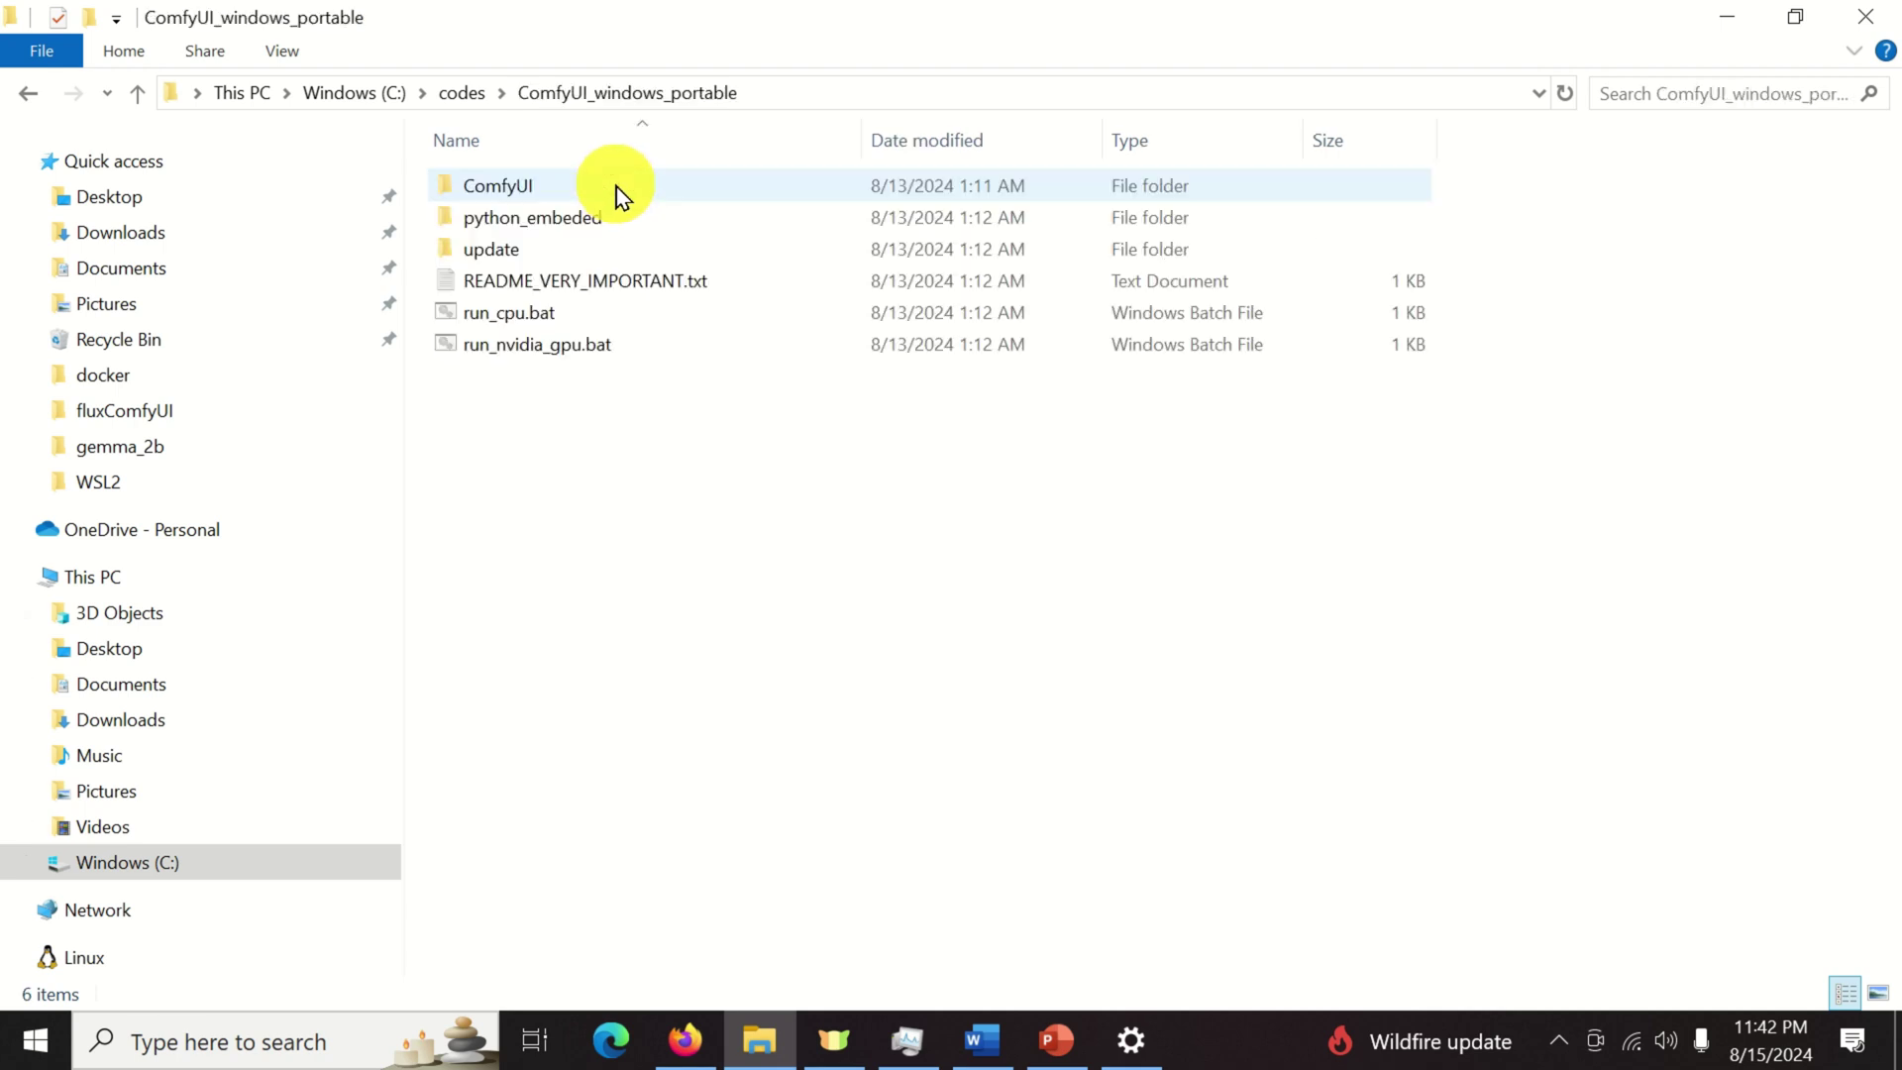
double_click(603, 189)
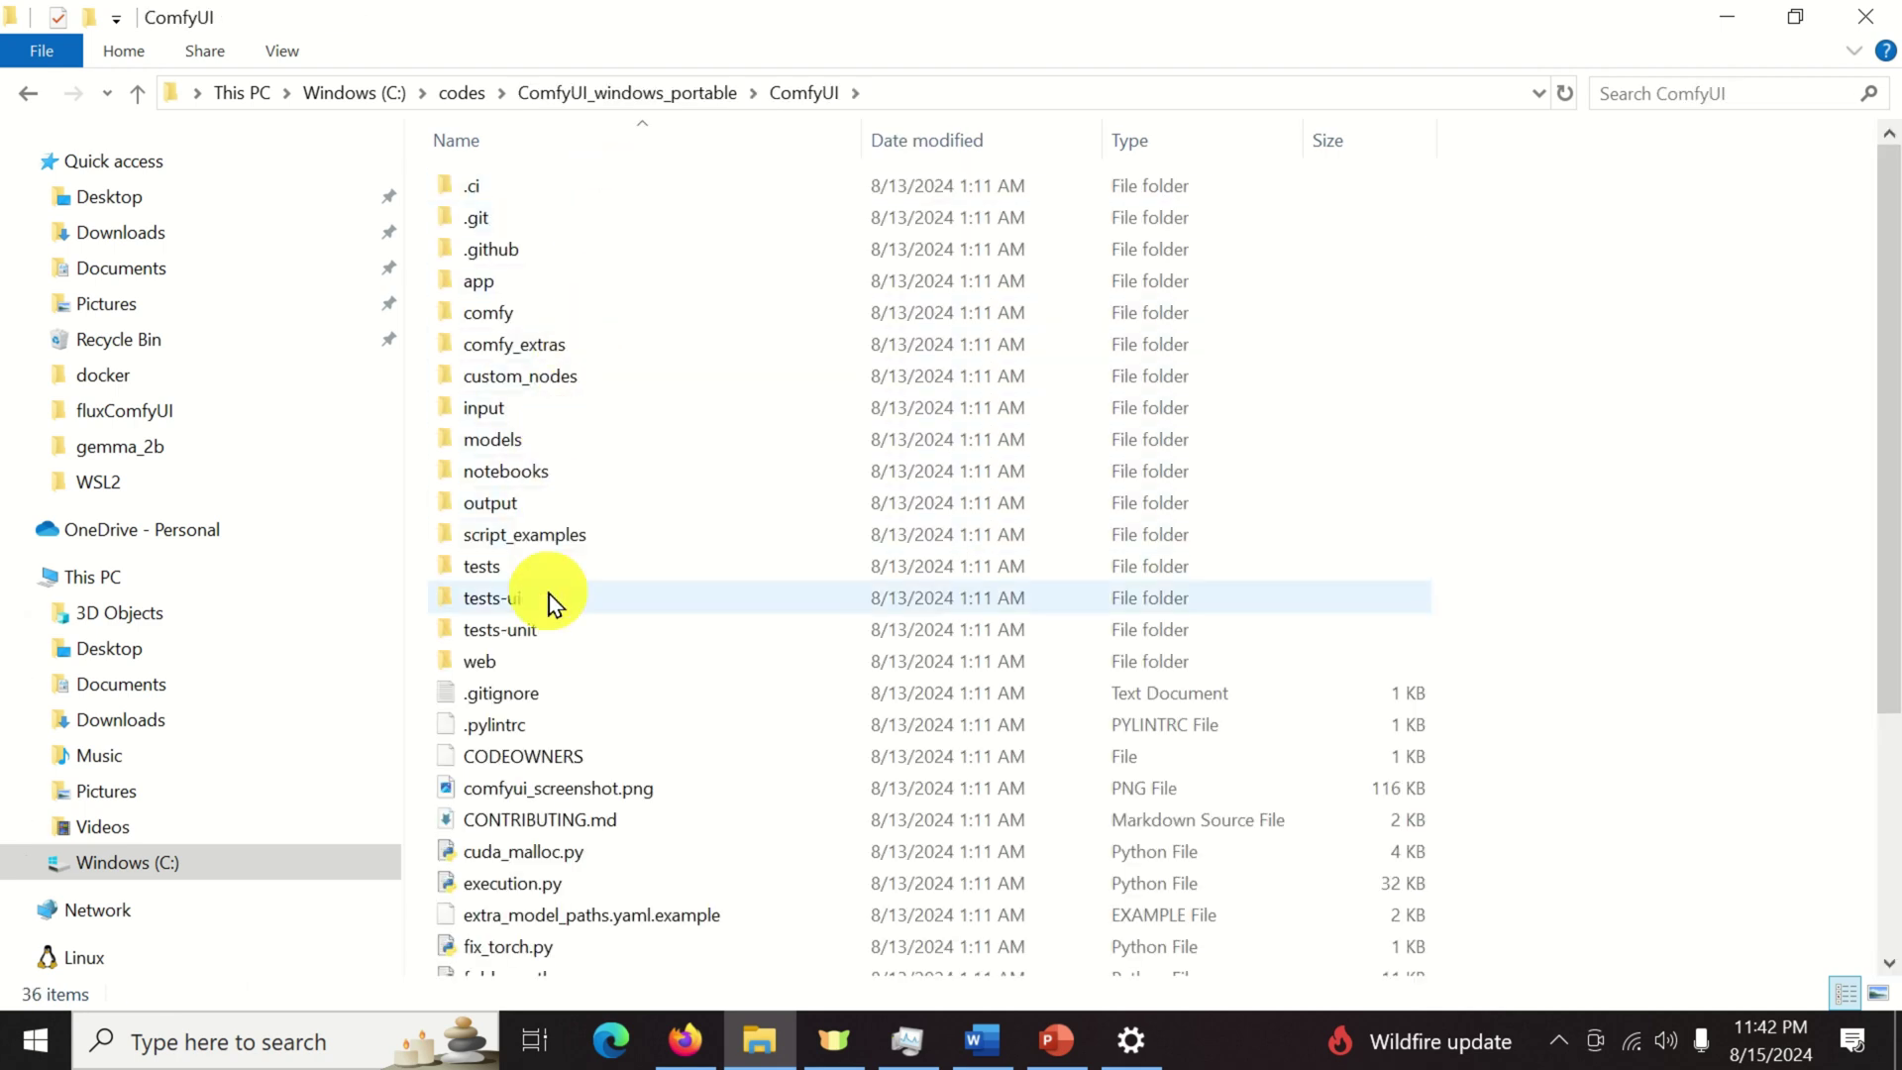
double_click(545, 451)
Recheck the destination folder in the Word instructions and paste flux1-schnell.safetensors into the models\unet folder.
click(991, 1045)
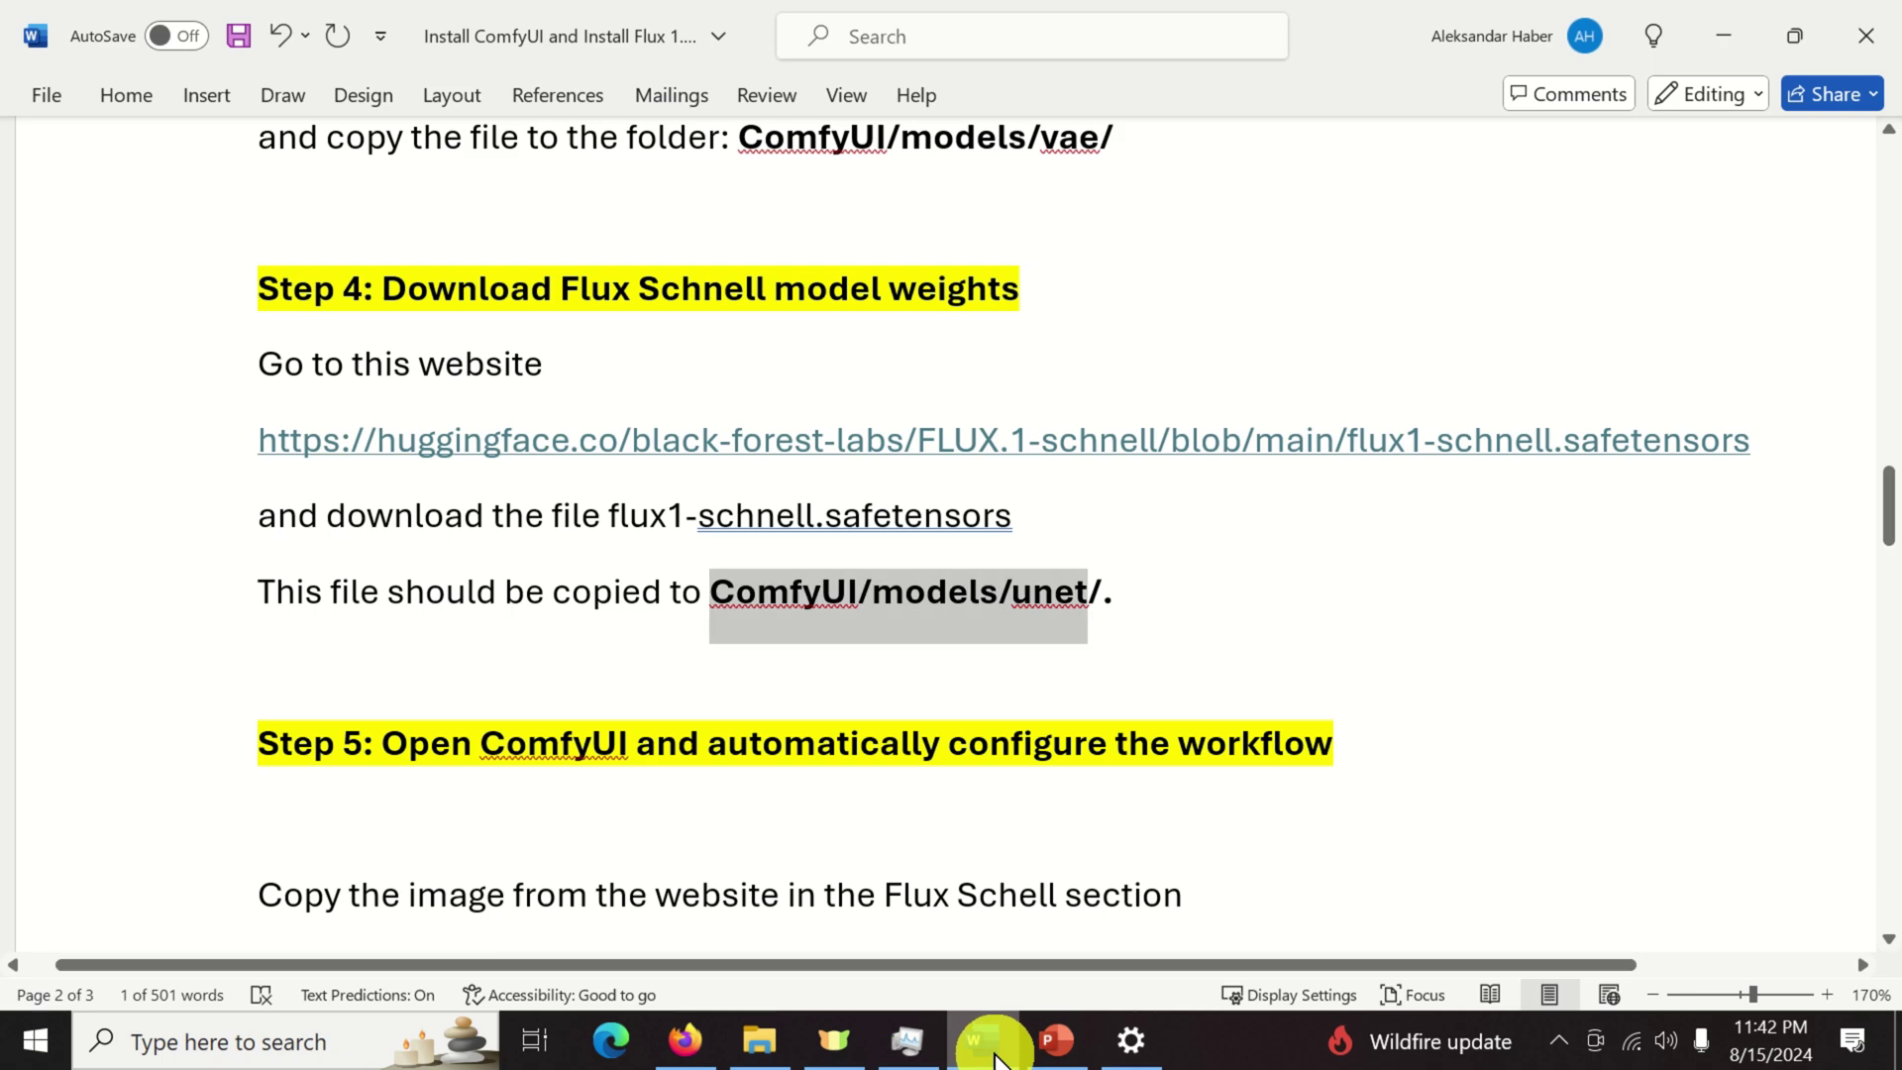
click(993, 1055)
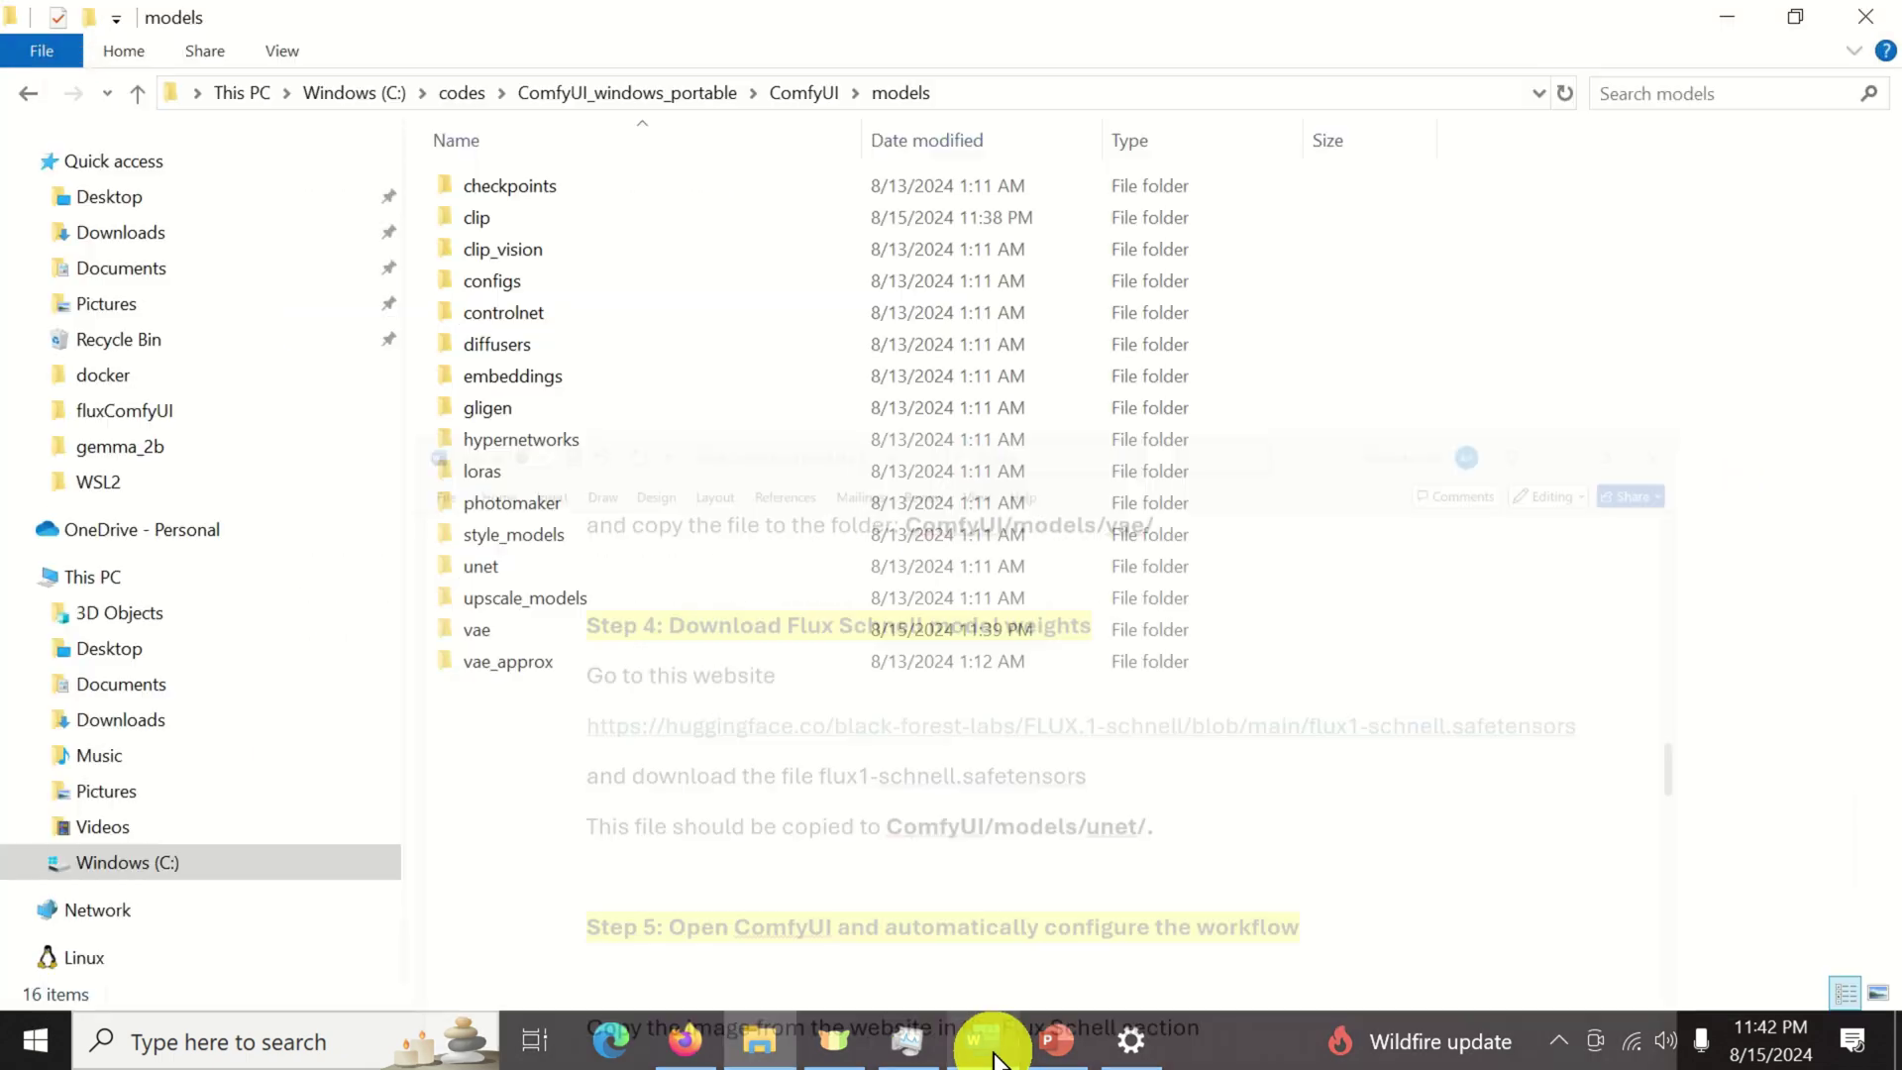
click(513, 568)
double_click(514, 567)
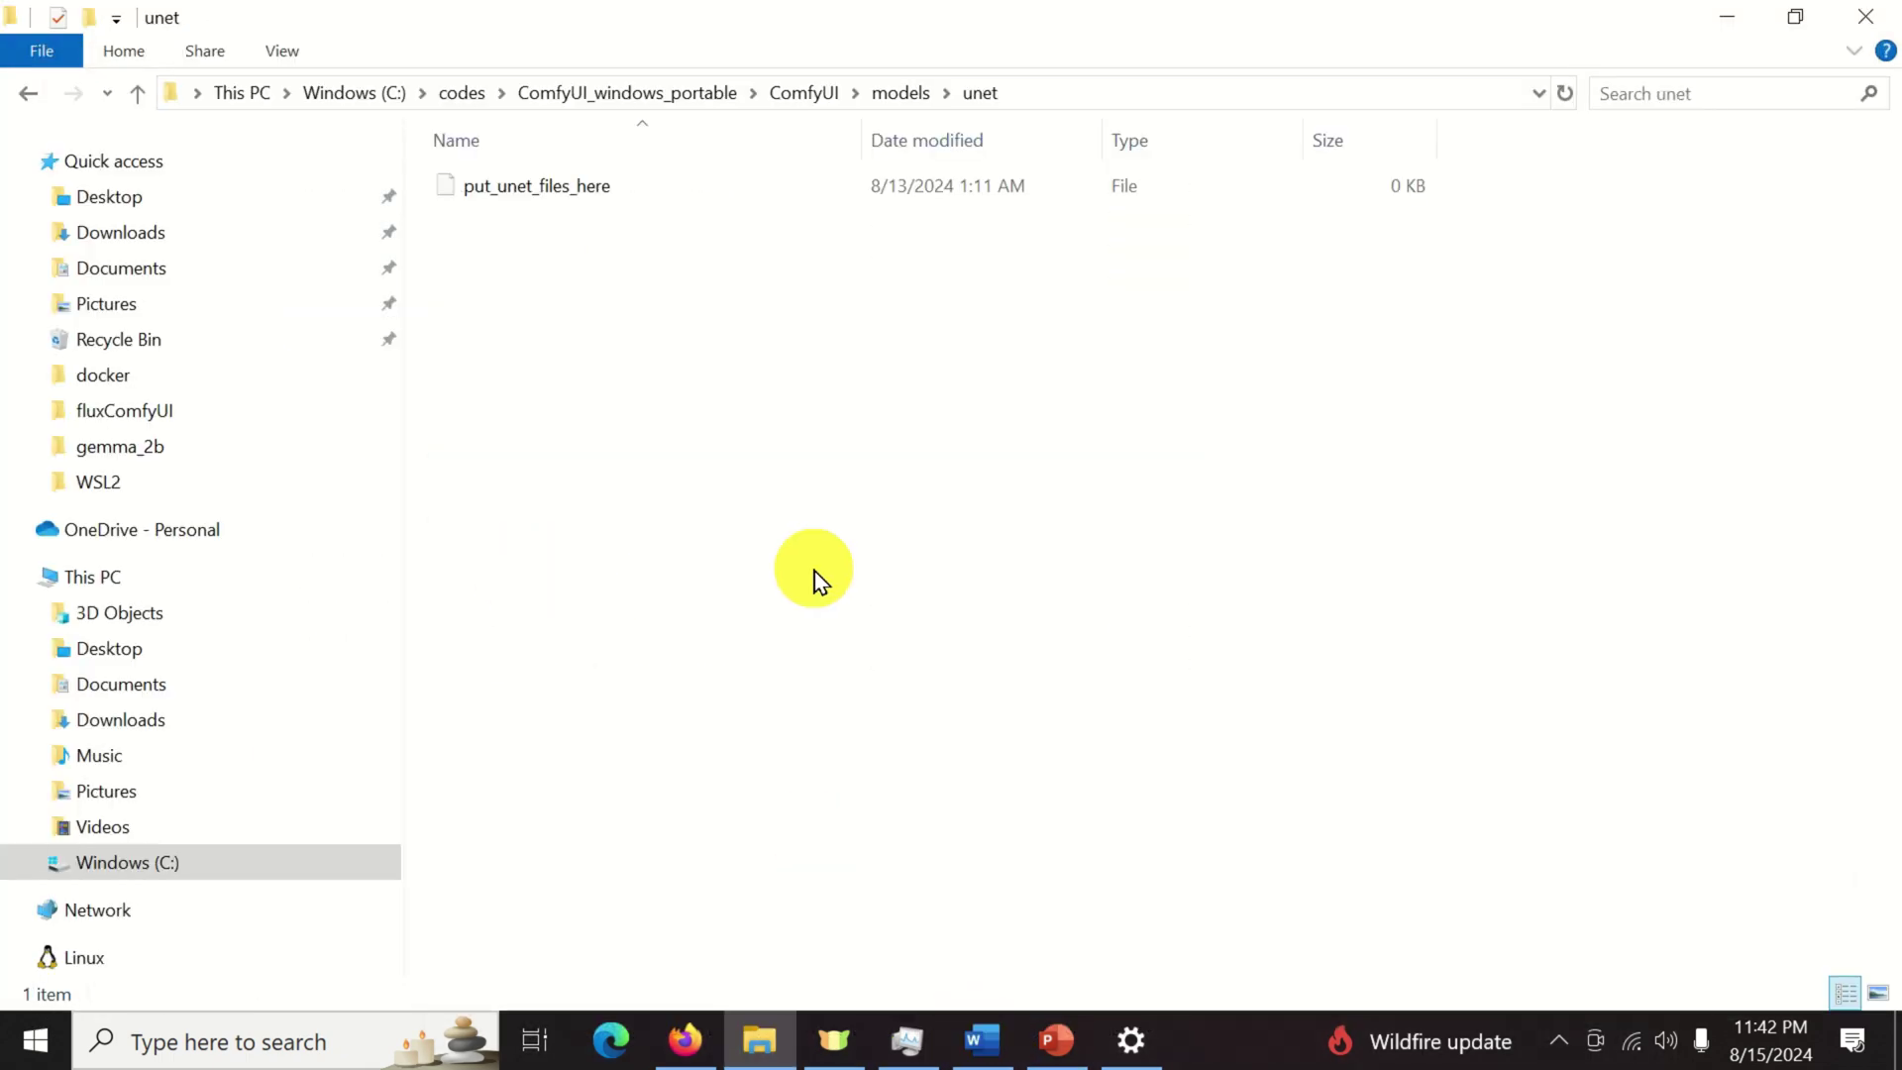
key(ctrl+v)
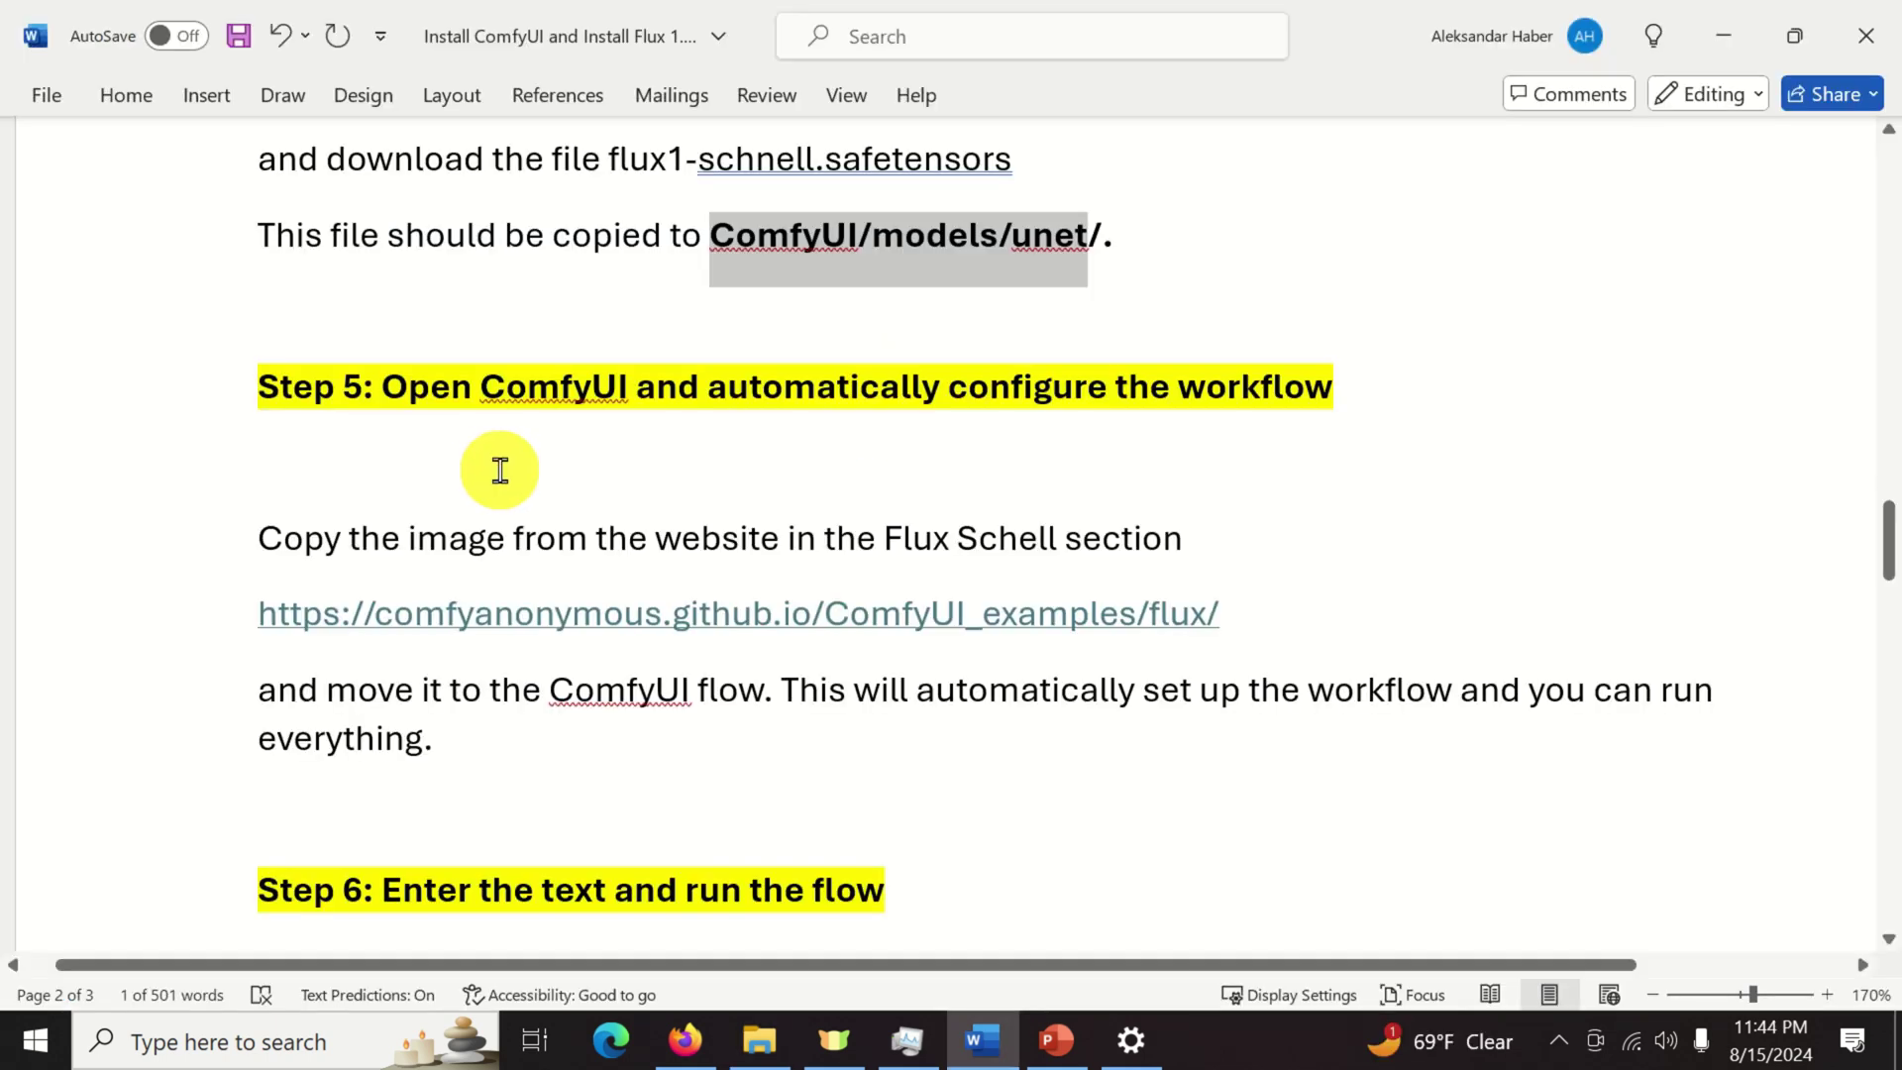
Start ComfyUI by running run_nvidia_gpu.bat from the ComfyUI_windows_portable folder and move its console window higher on the screen.
click(762, 1040)
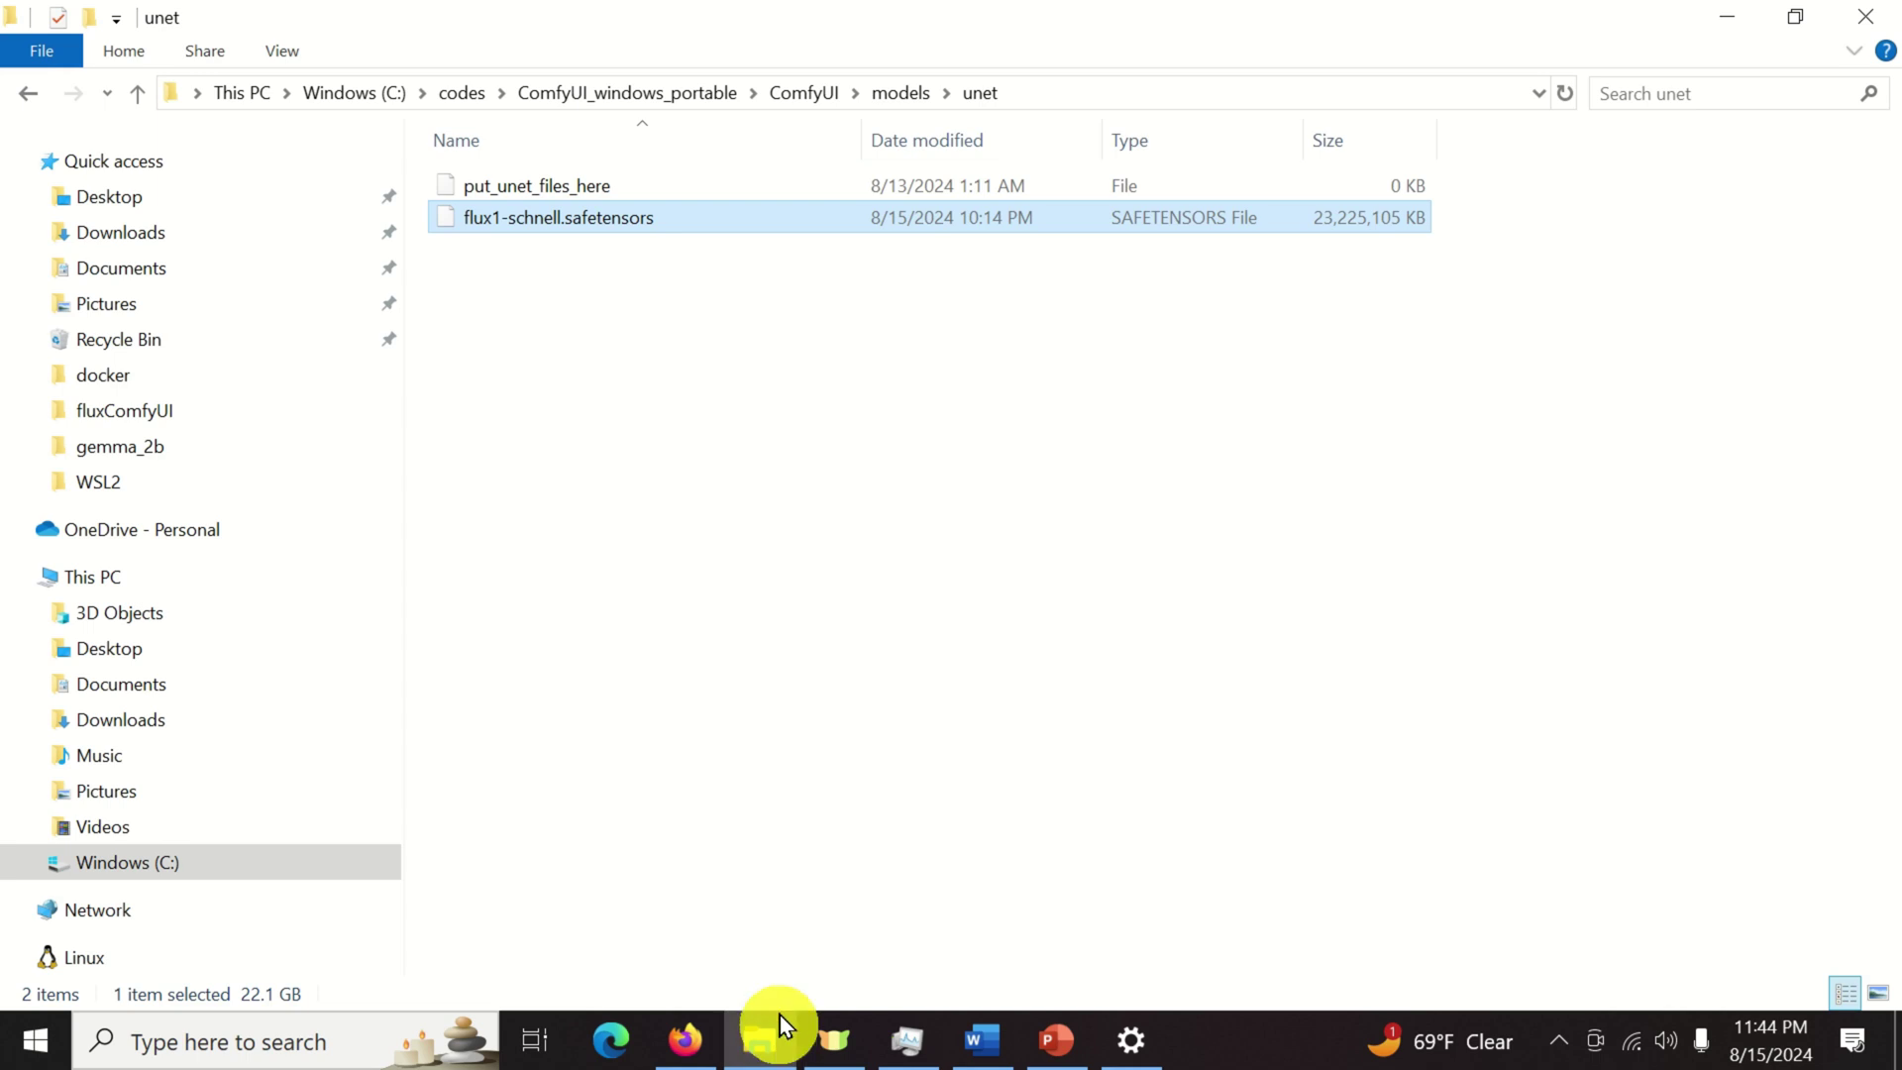
click(541, 92)
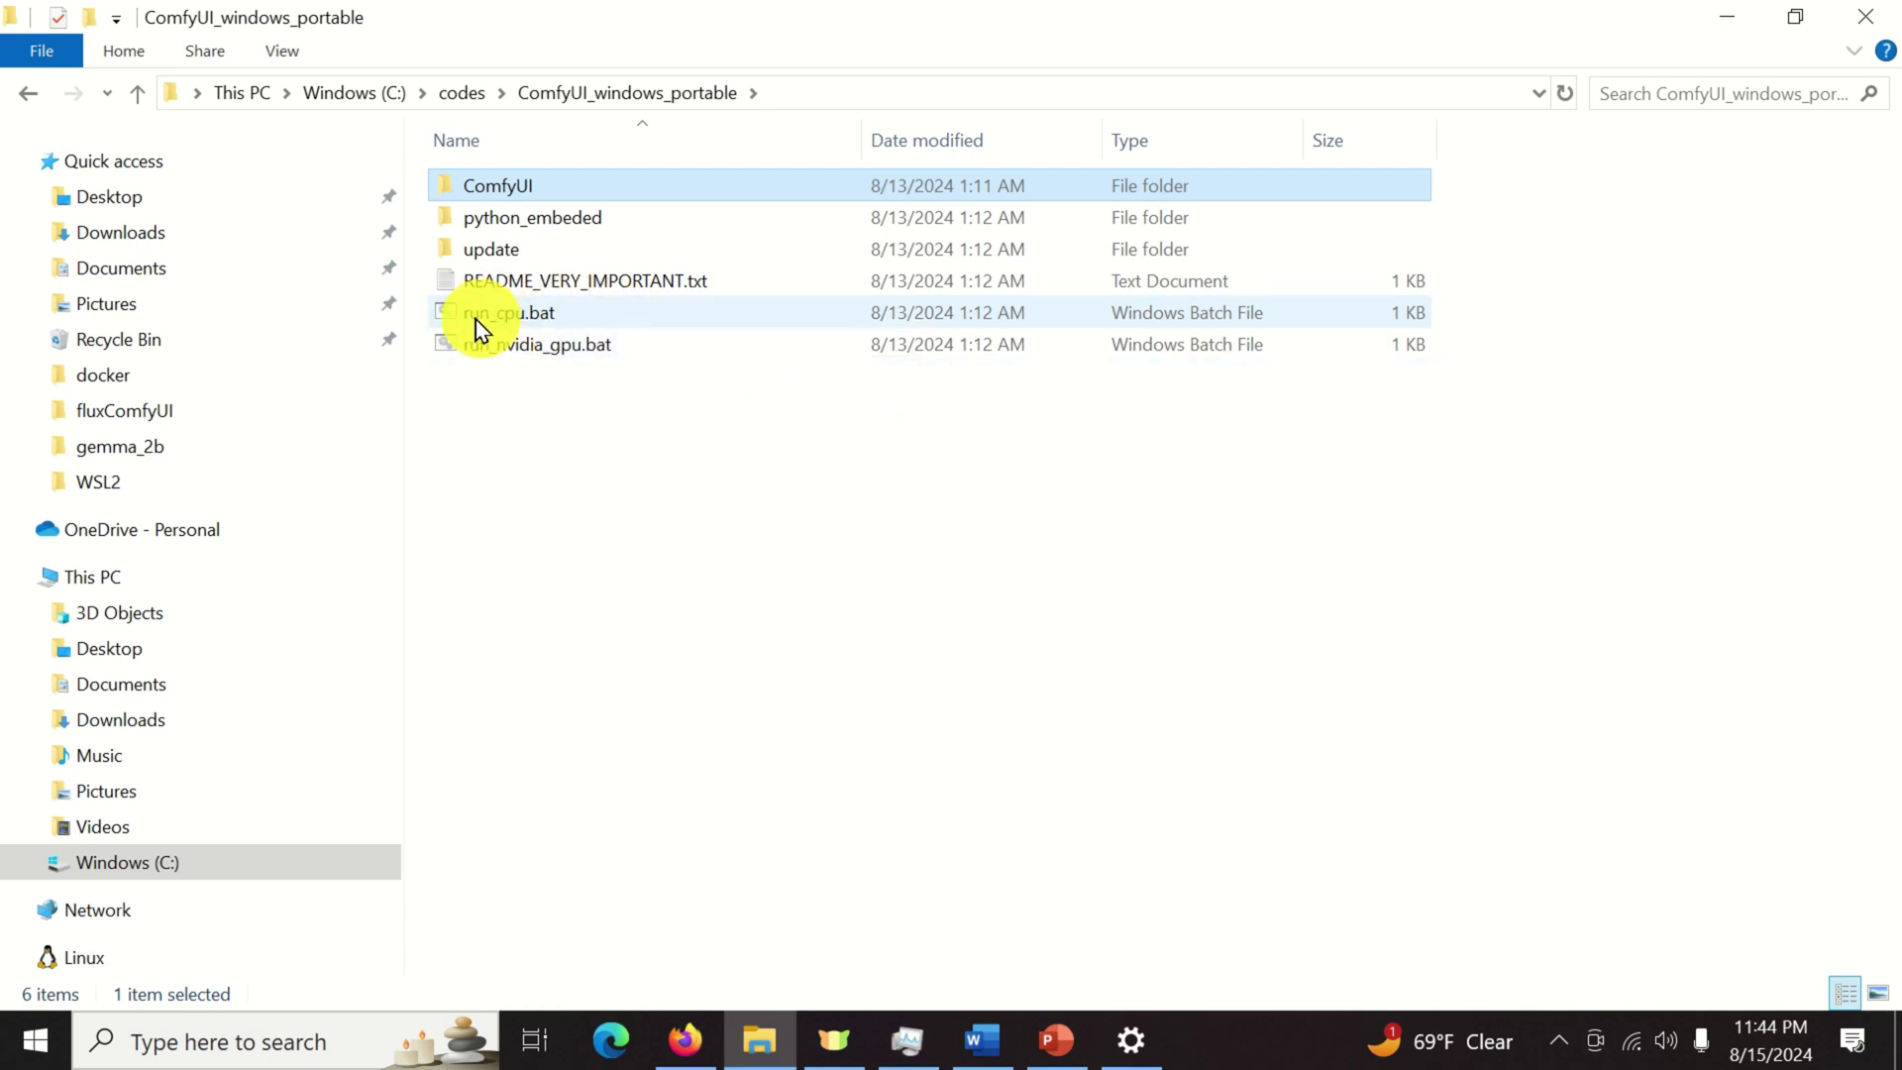
double_click(606, 346)
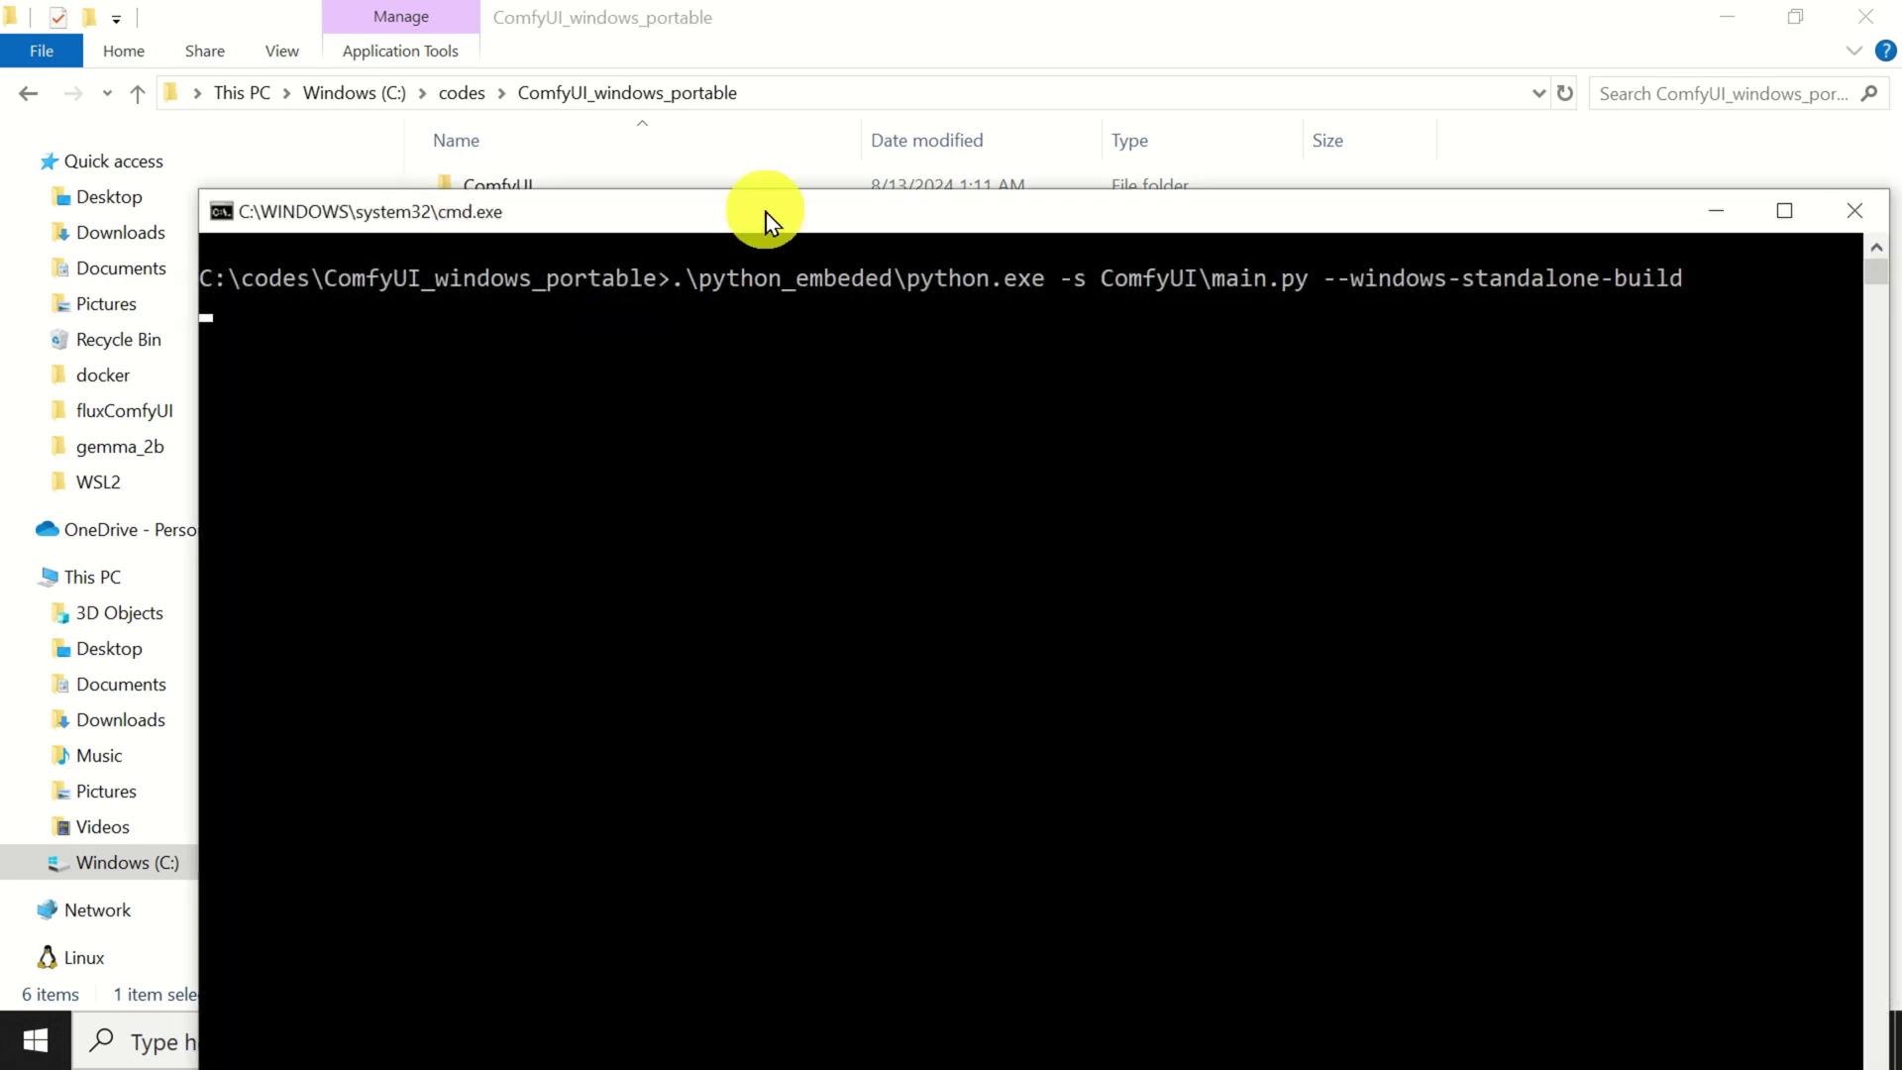
drag(764, 218, 584, 59)
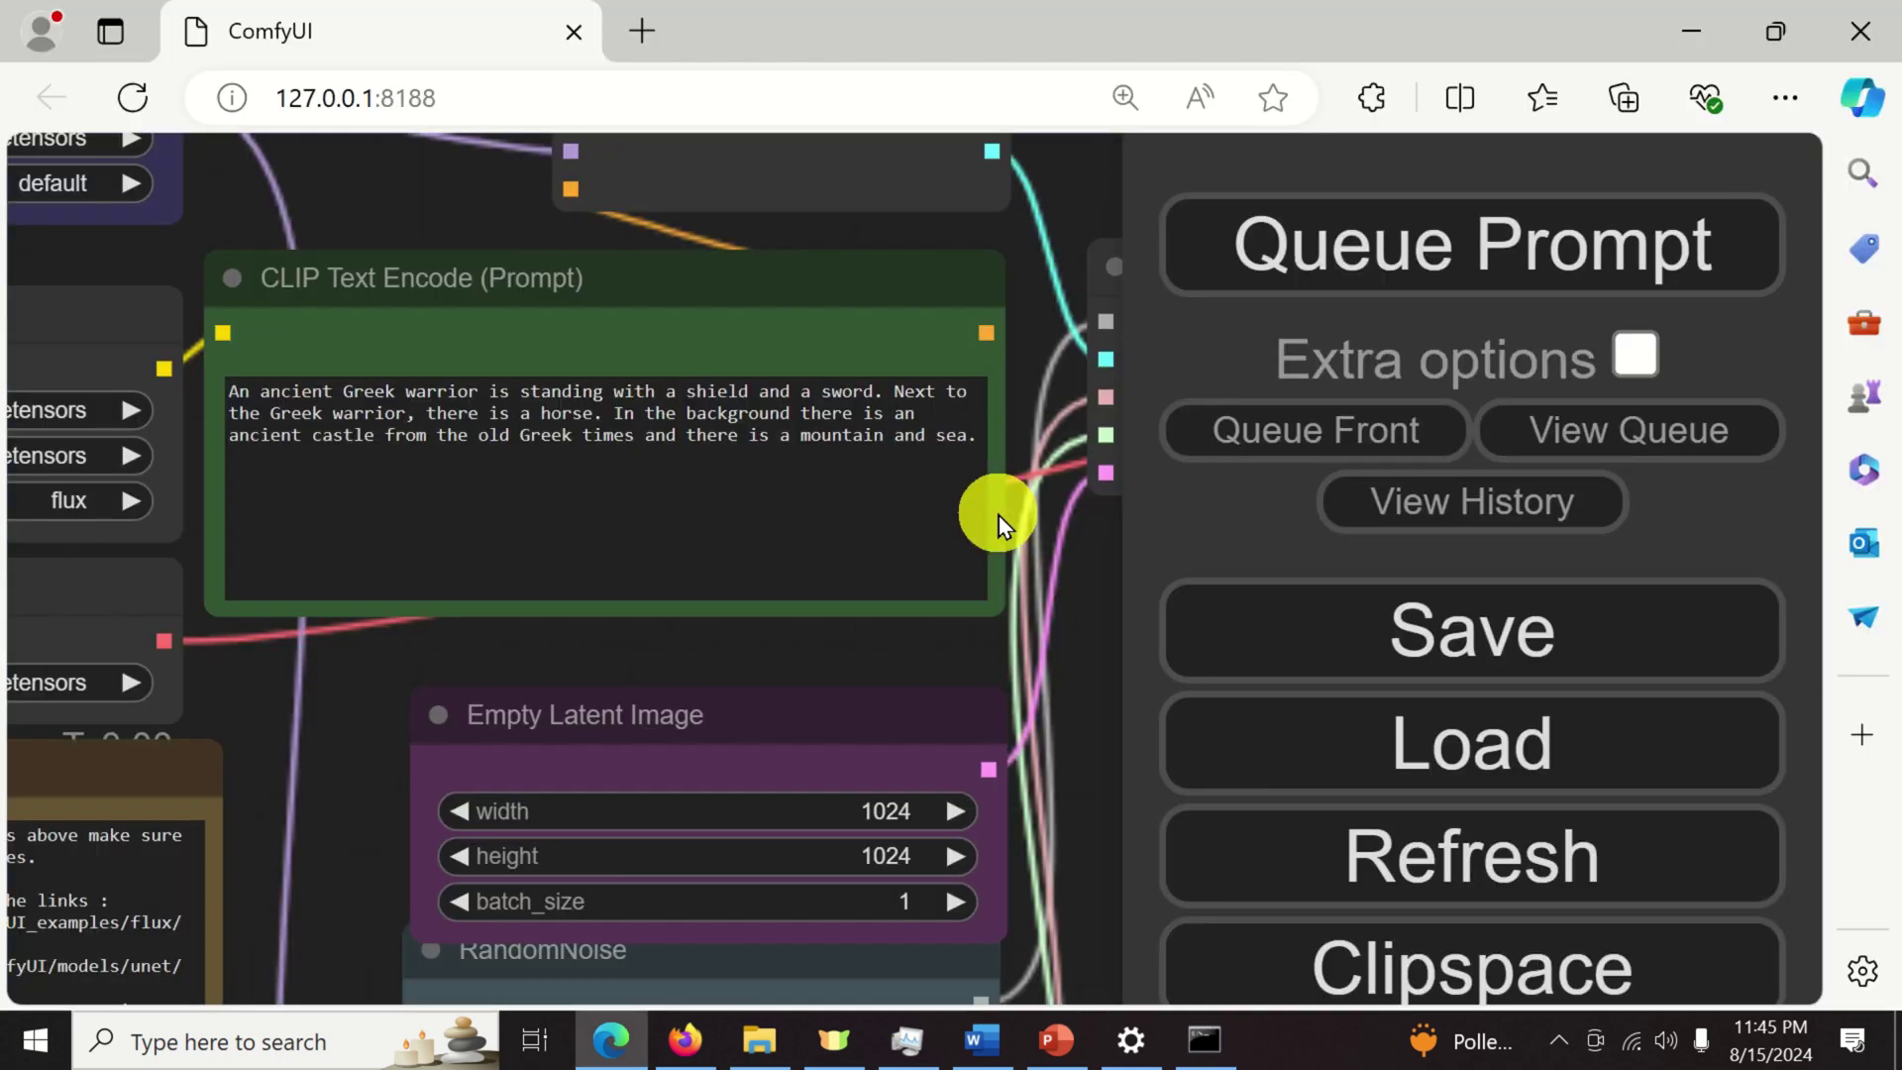
Examine the nodes and connections of the workflow open on the ComfyUI canvas.
scroll(999, 515, down, 5)
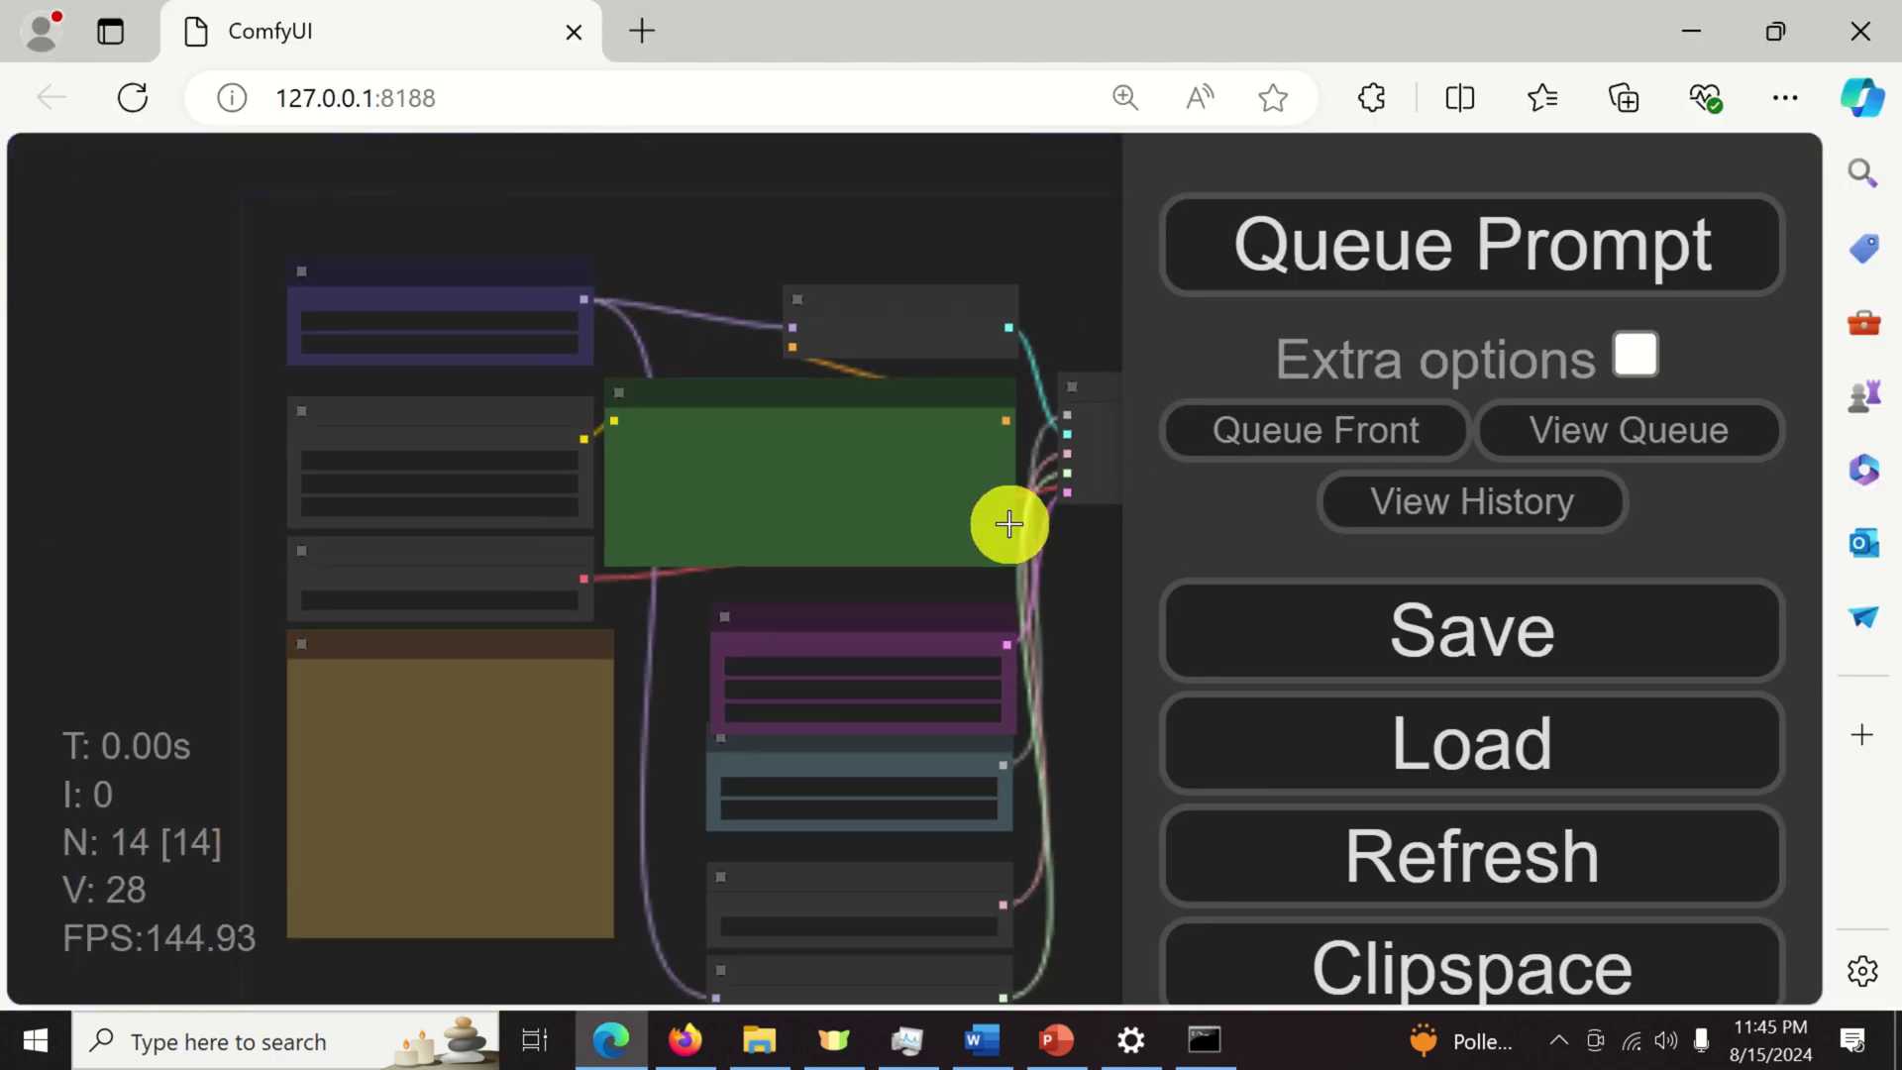
scroll(1024, 567, up, 3)
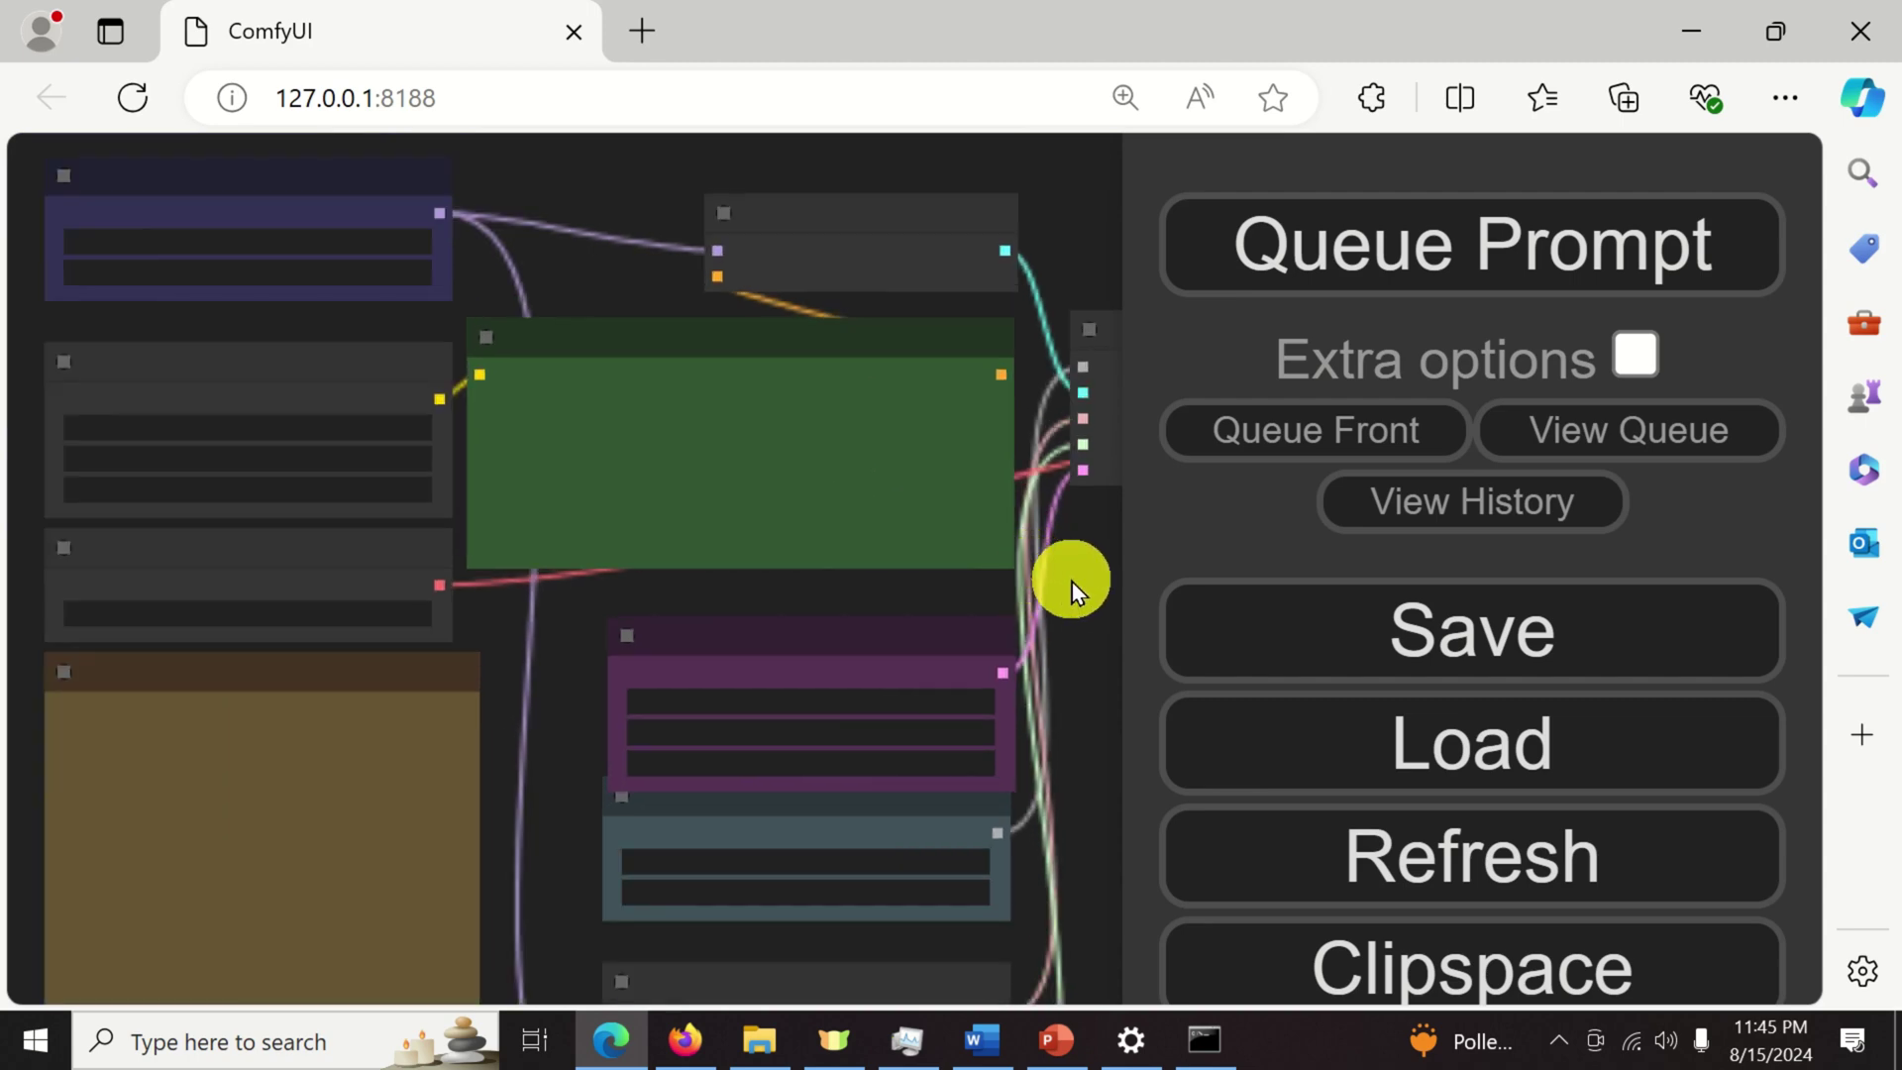
mouse_move(1072, 592)
mouse_down()
mouse_move(853, 522)
mouse_move(671, 501)
mouse_move(621, 539)
mouse_move(699, 563)
mouse_move(1054, 560)
mouse_up()
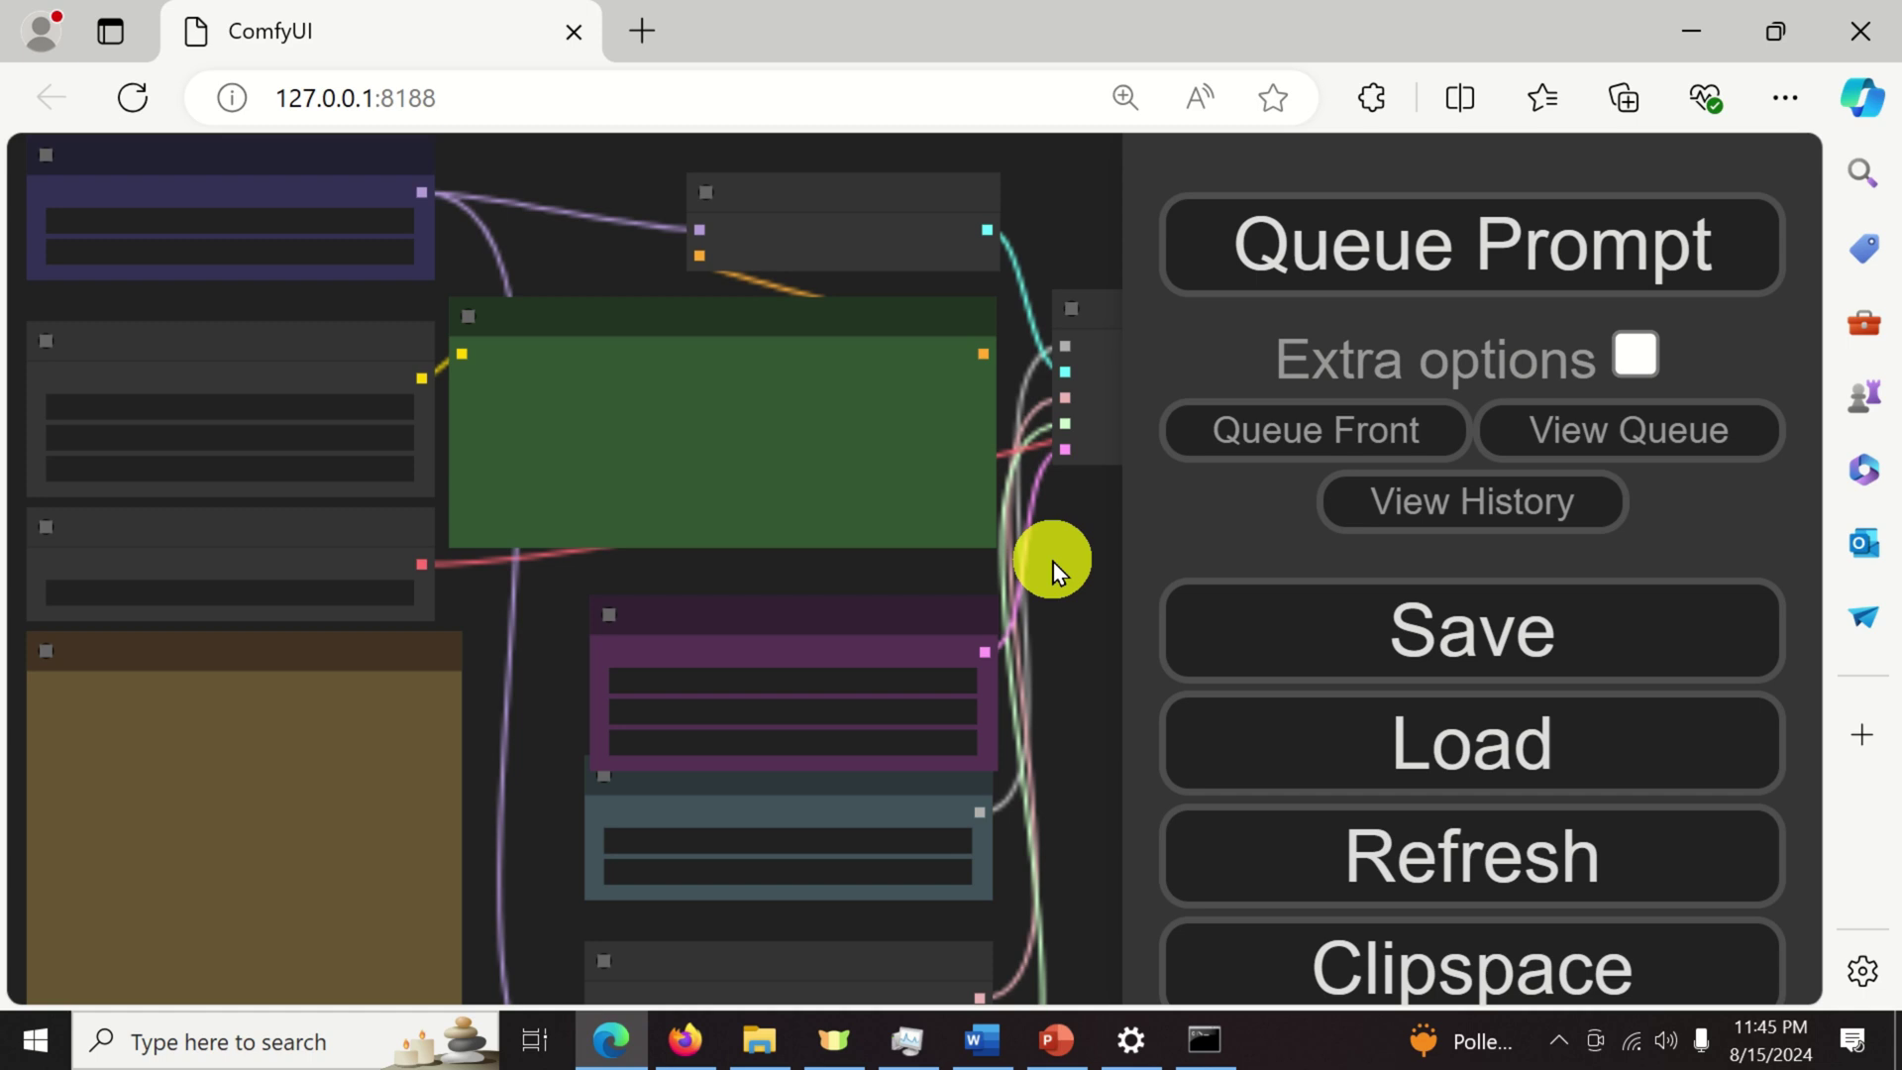
scroll(942, 501, up, 3)
scroll(1019, 616, down, 5)
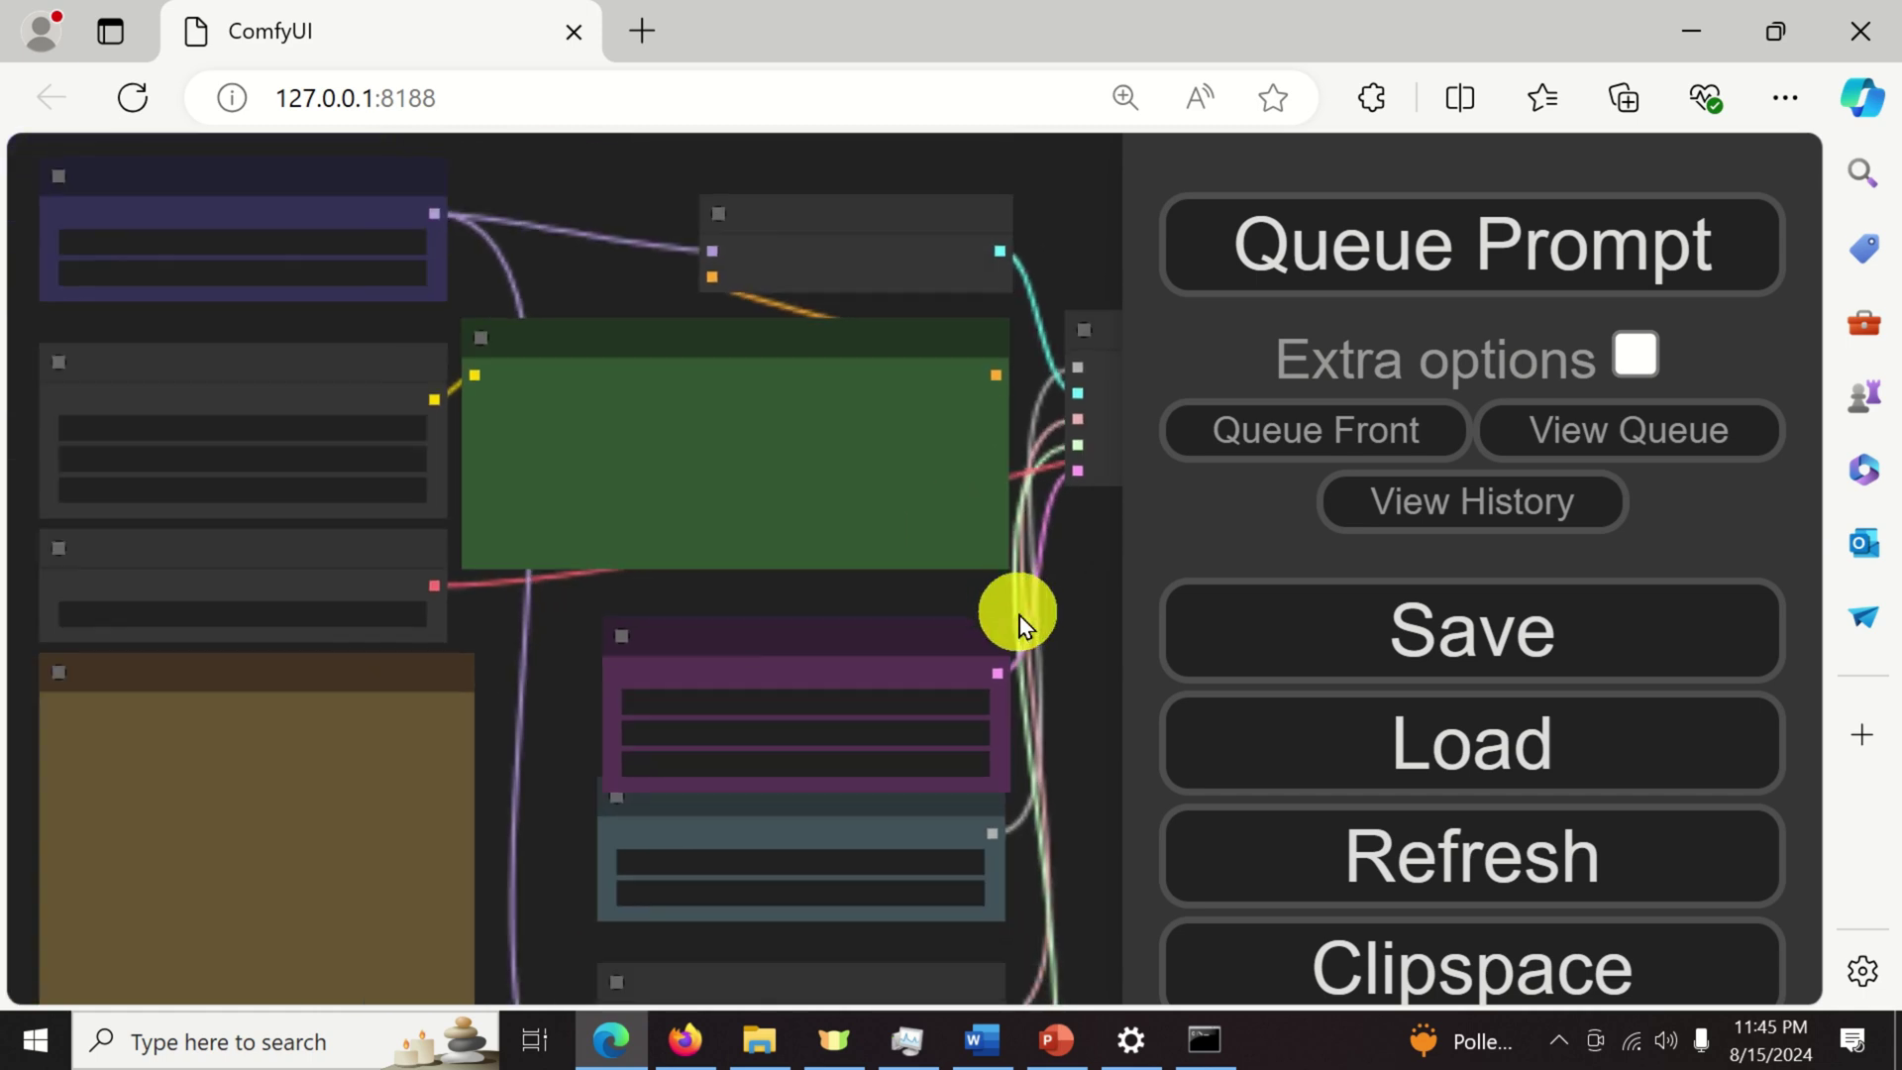
drag(1074, 646, 971, 618)
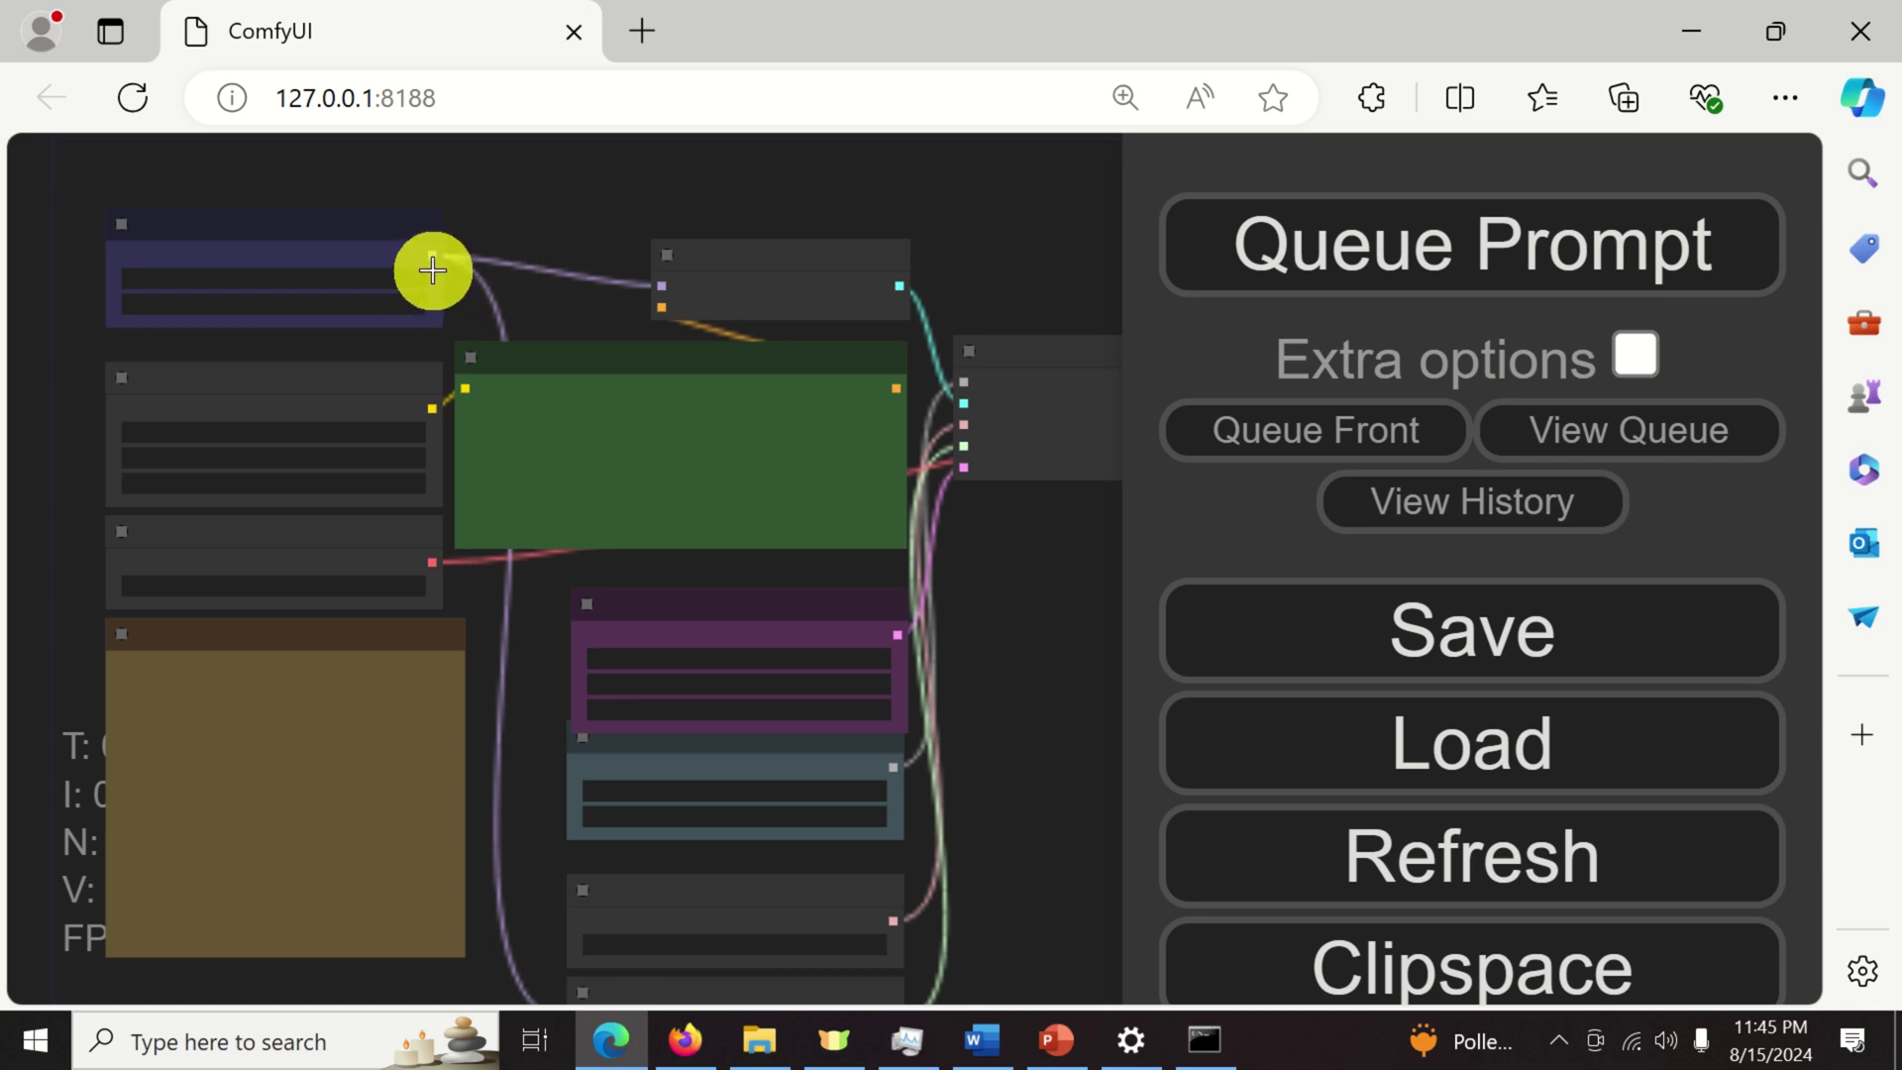
click(981, 1040)
drag(1227, 618, 241, 616)
key(ctrl+c)
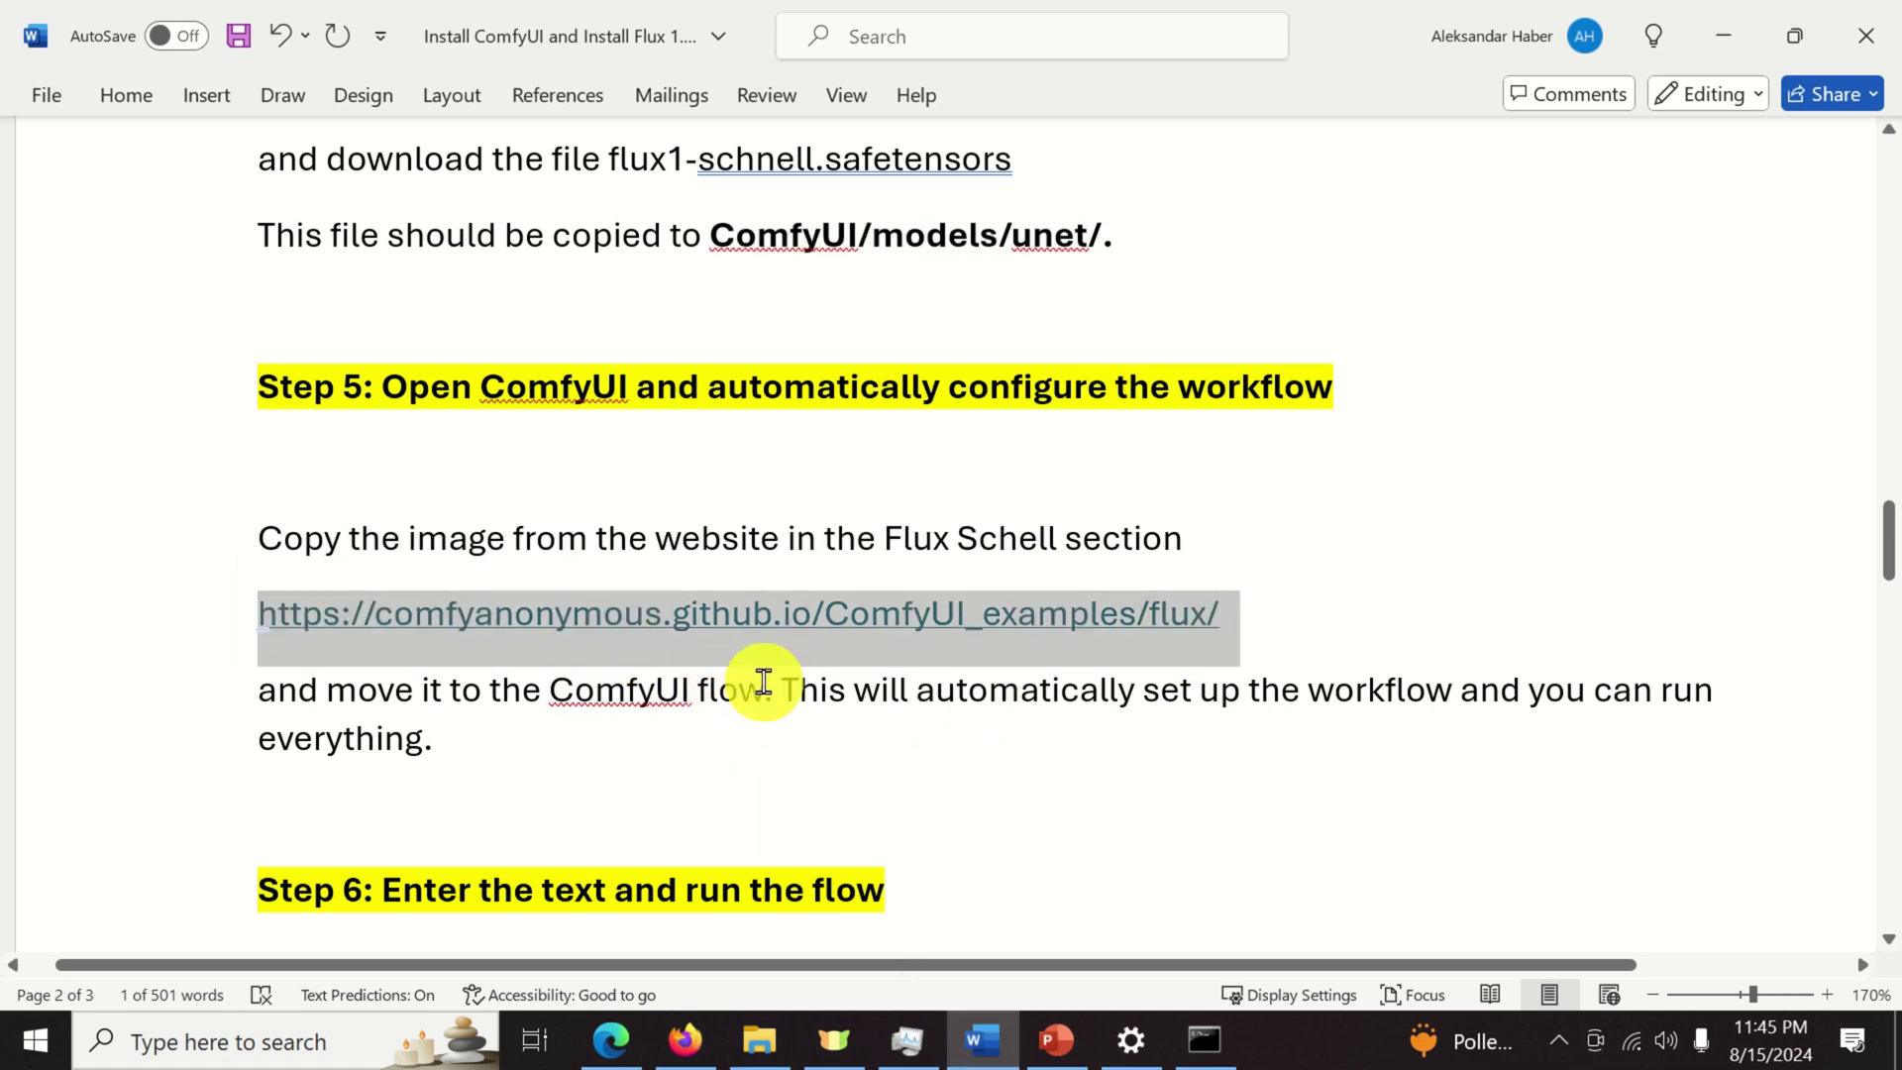
click(691, 1061)
click(1510, 39)
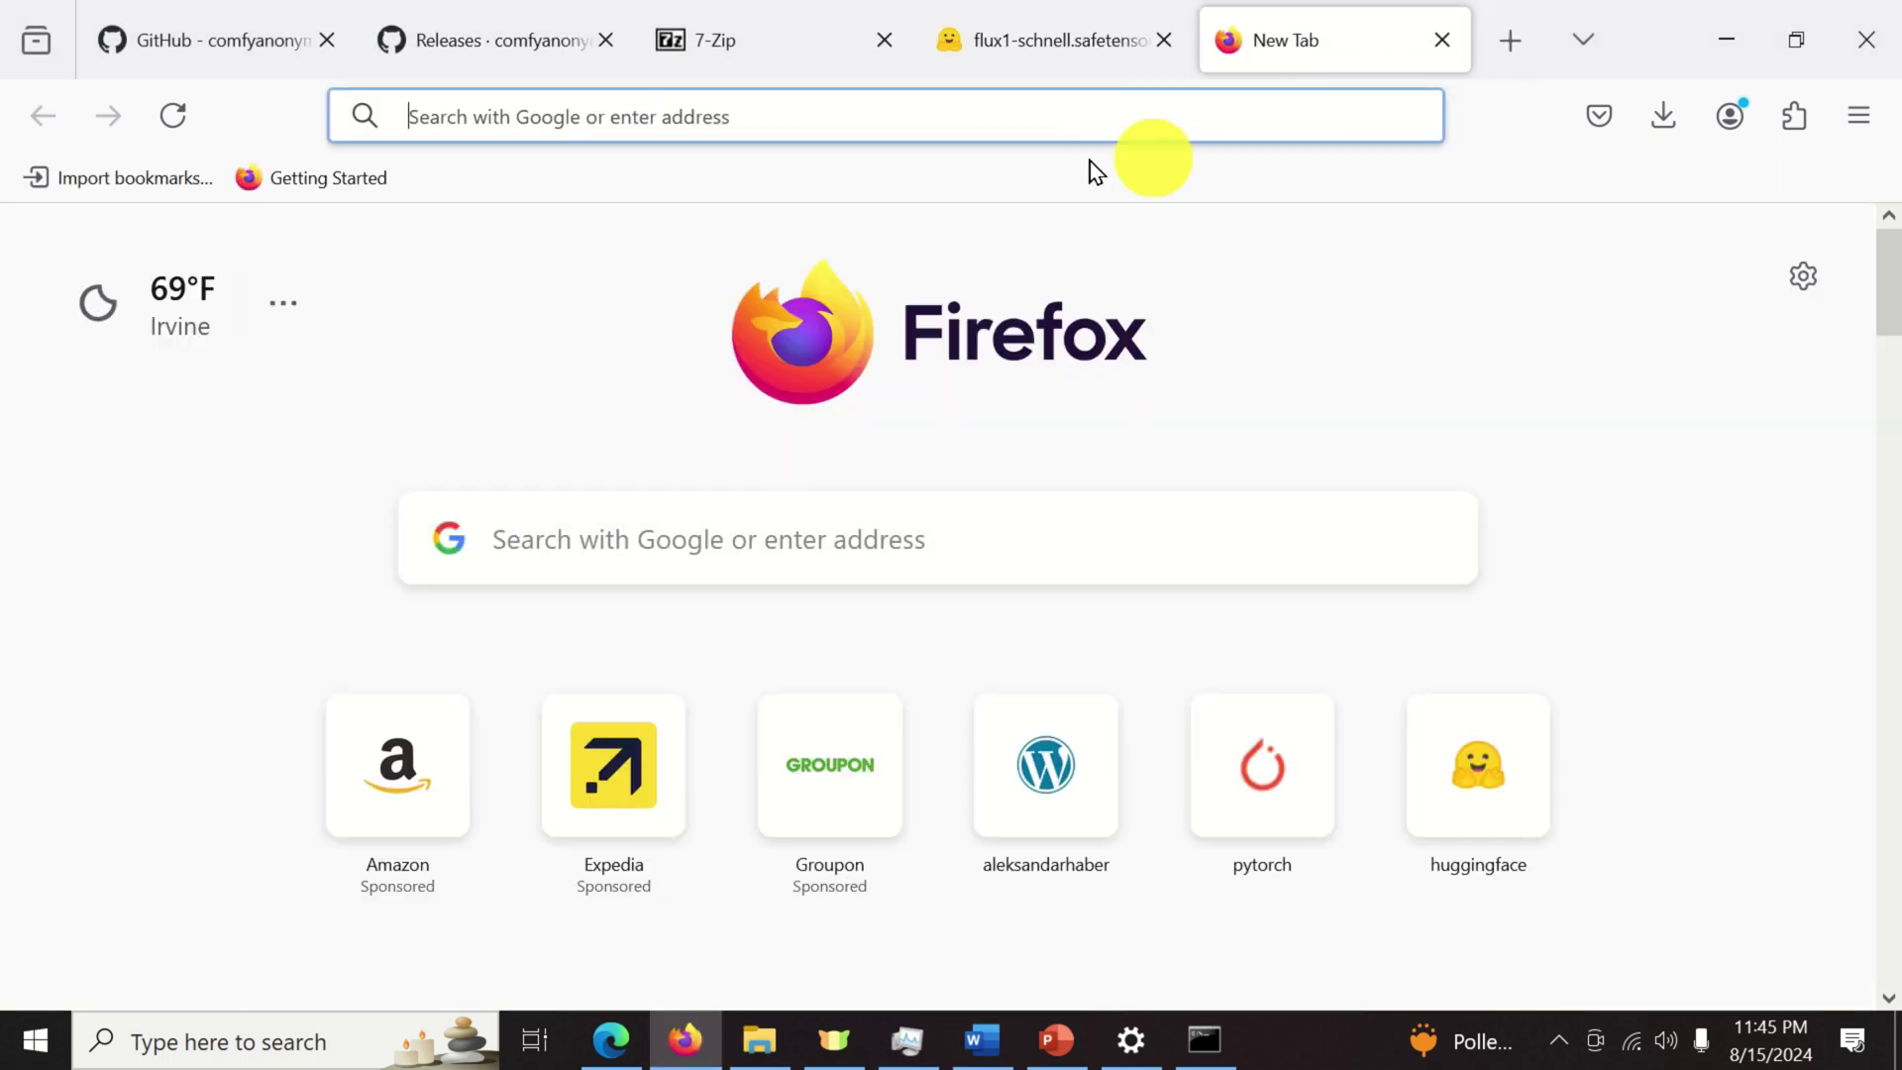
key(ctrl+v)
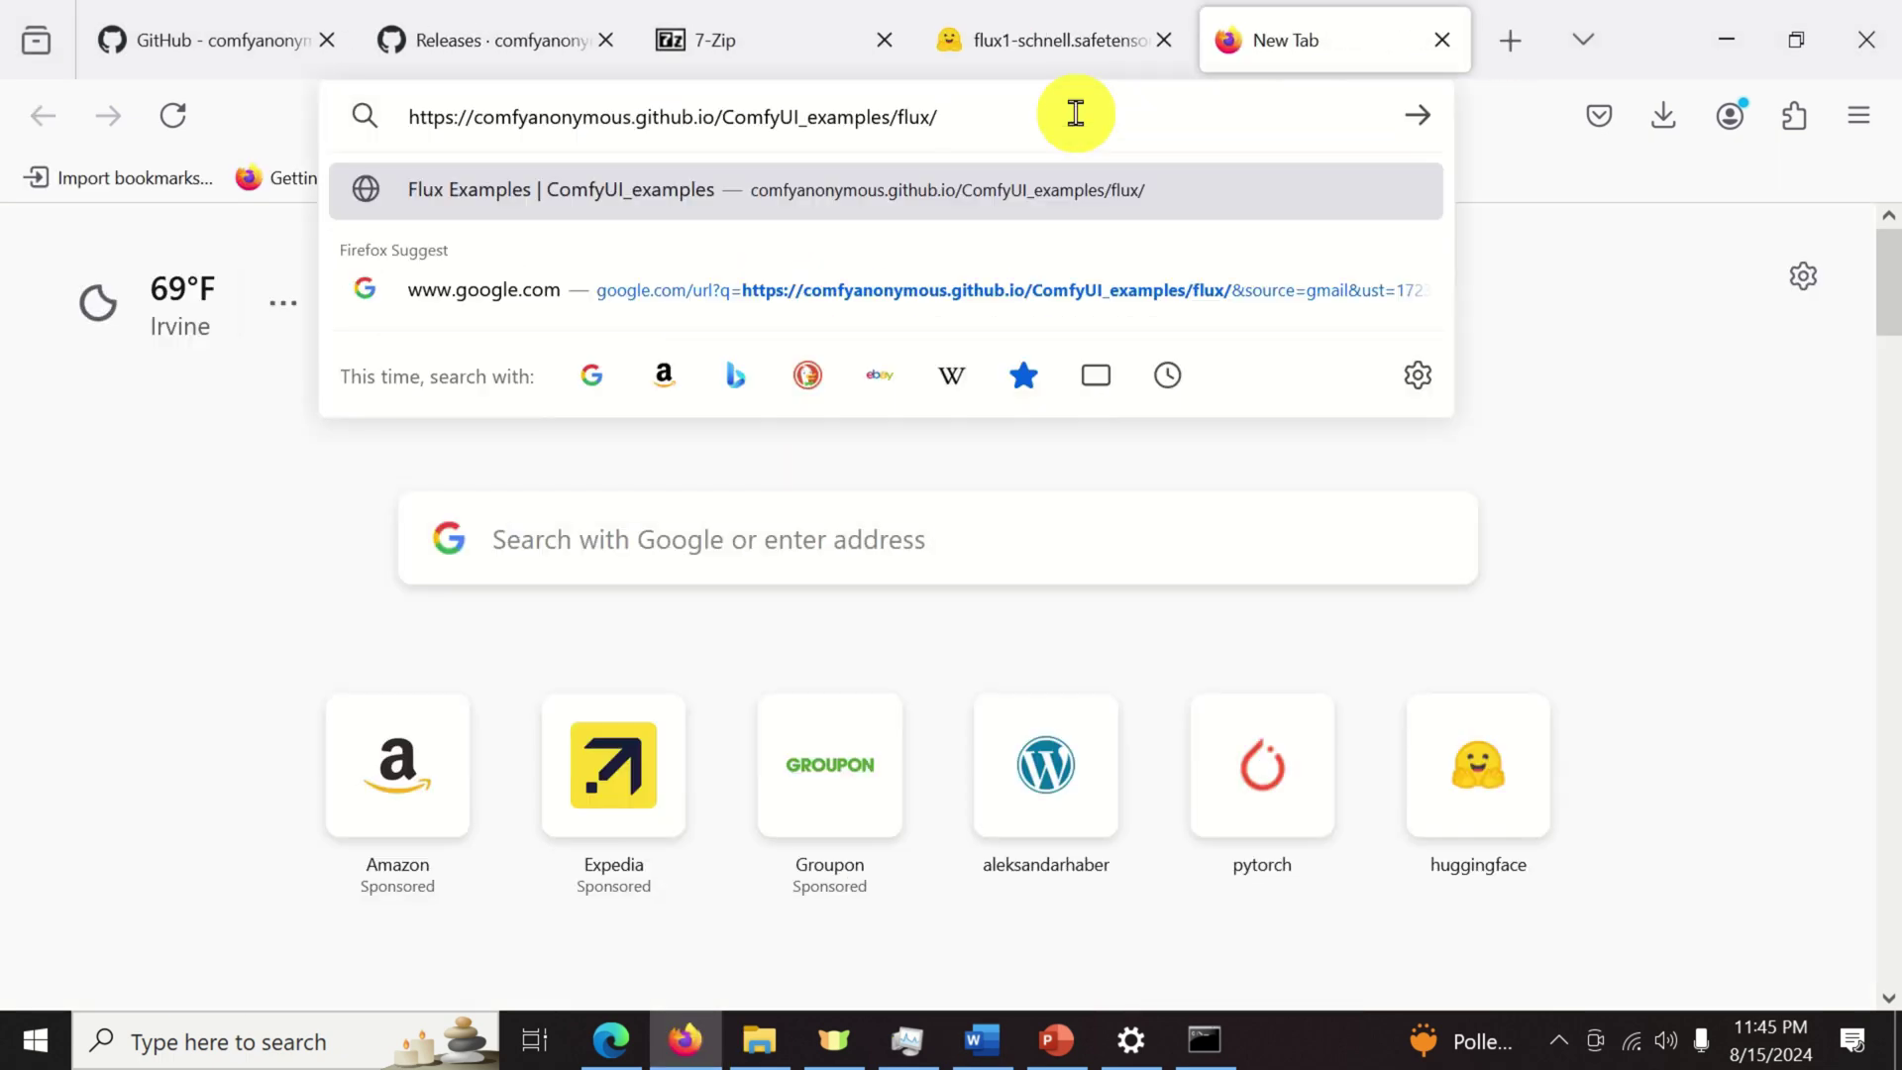
key(Return)
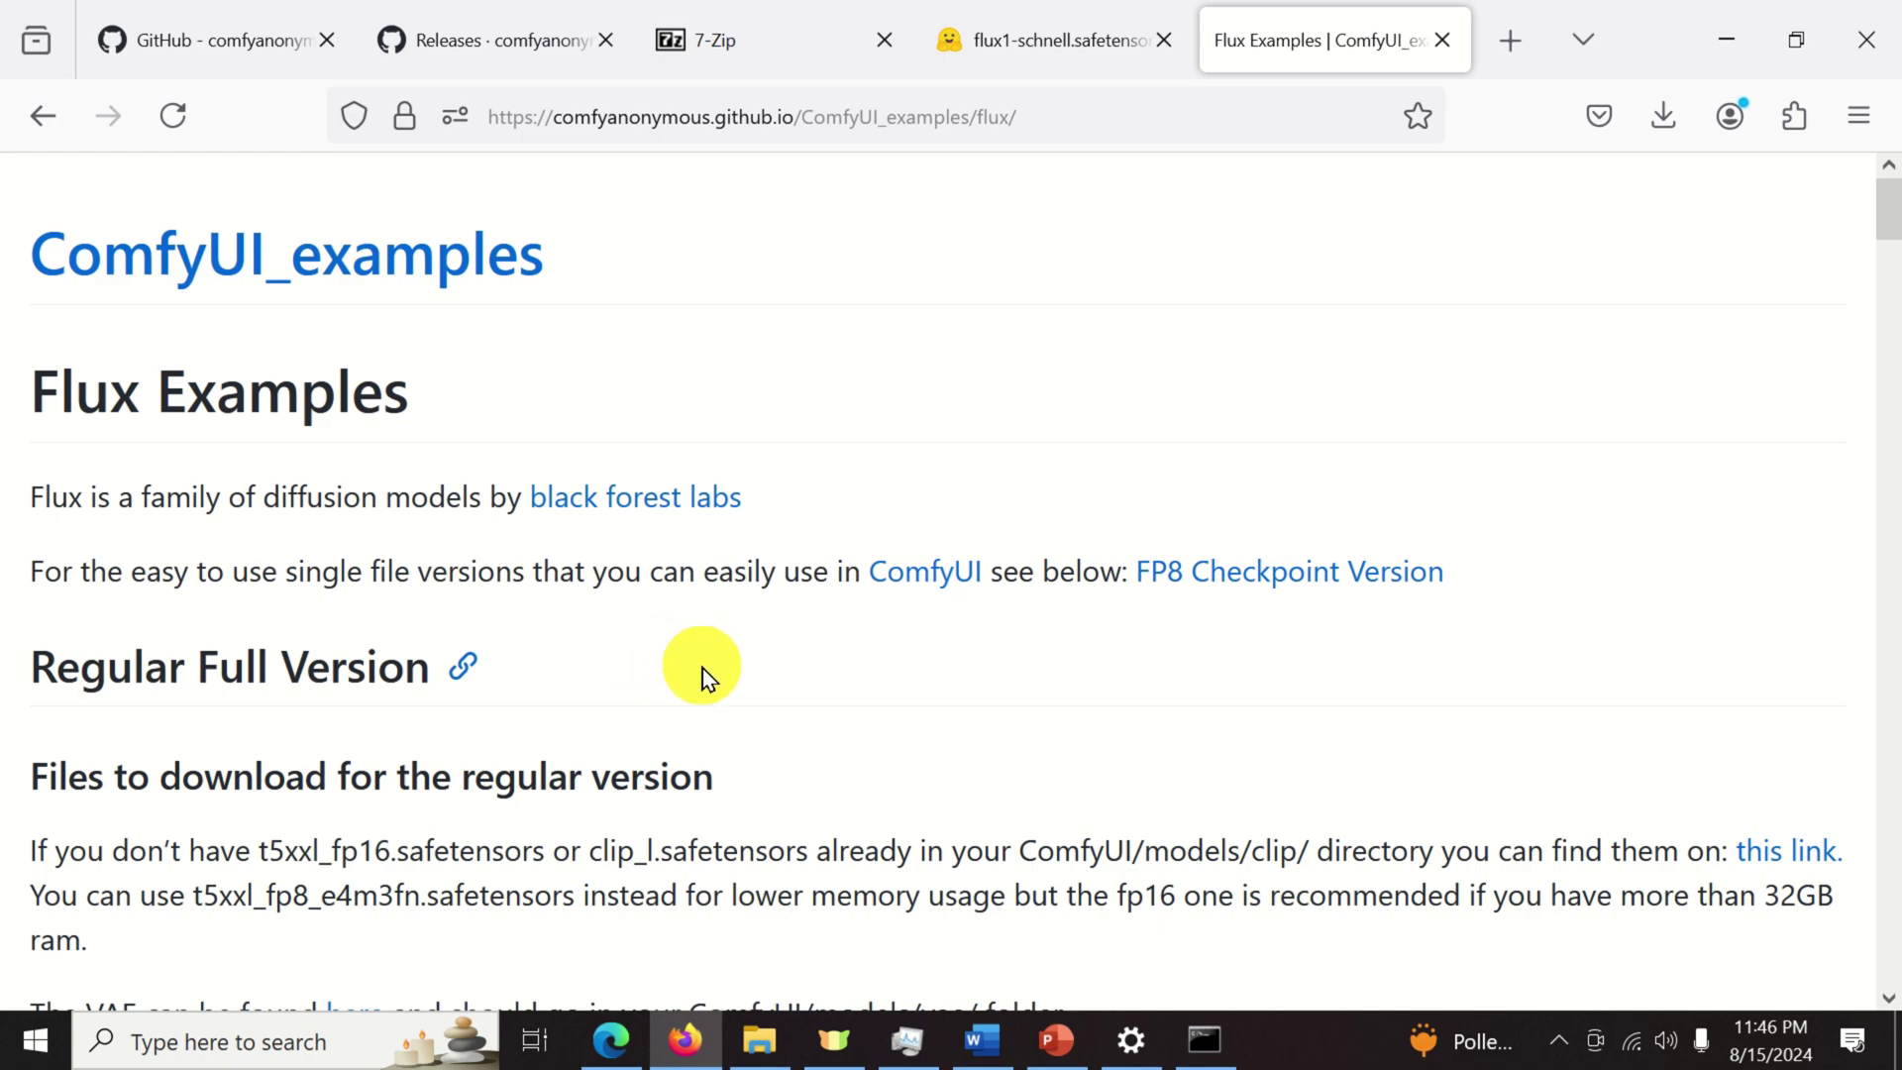
Find the bottle workflow image in the Flux Schnell section of the Flux Examples page and reduce Firefox to a smaller window.
scroll(703, 667, down, 15)
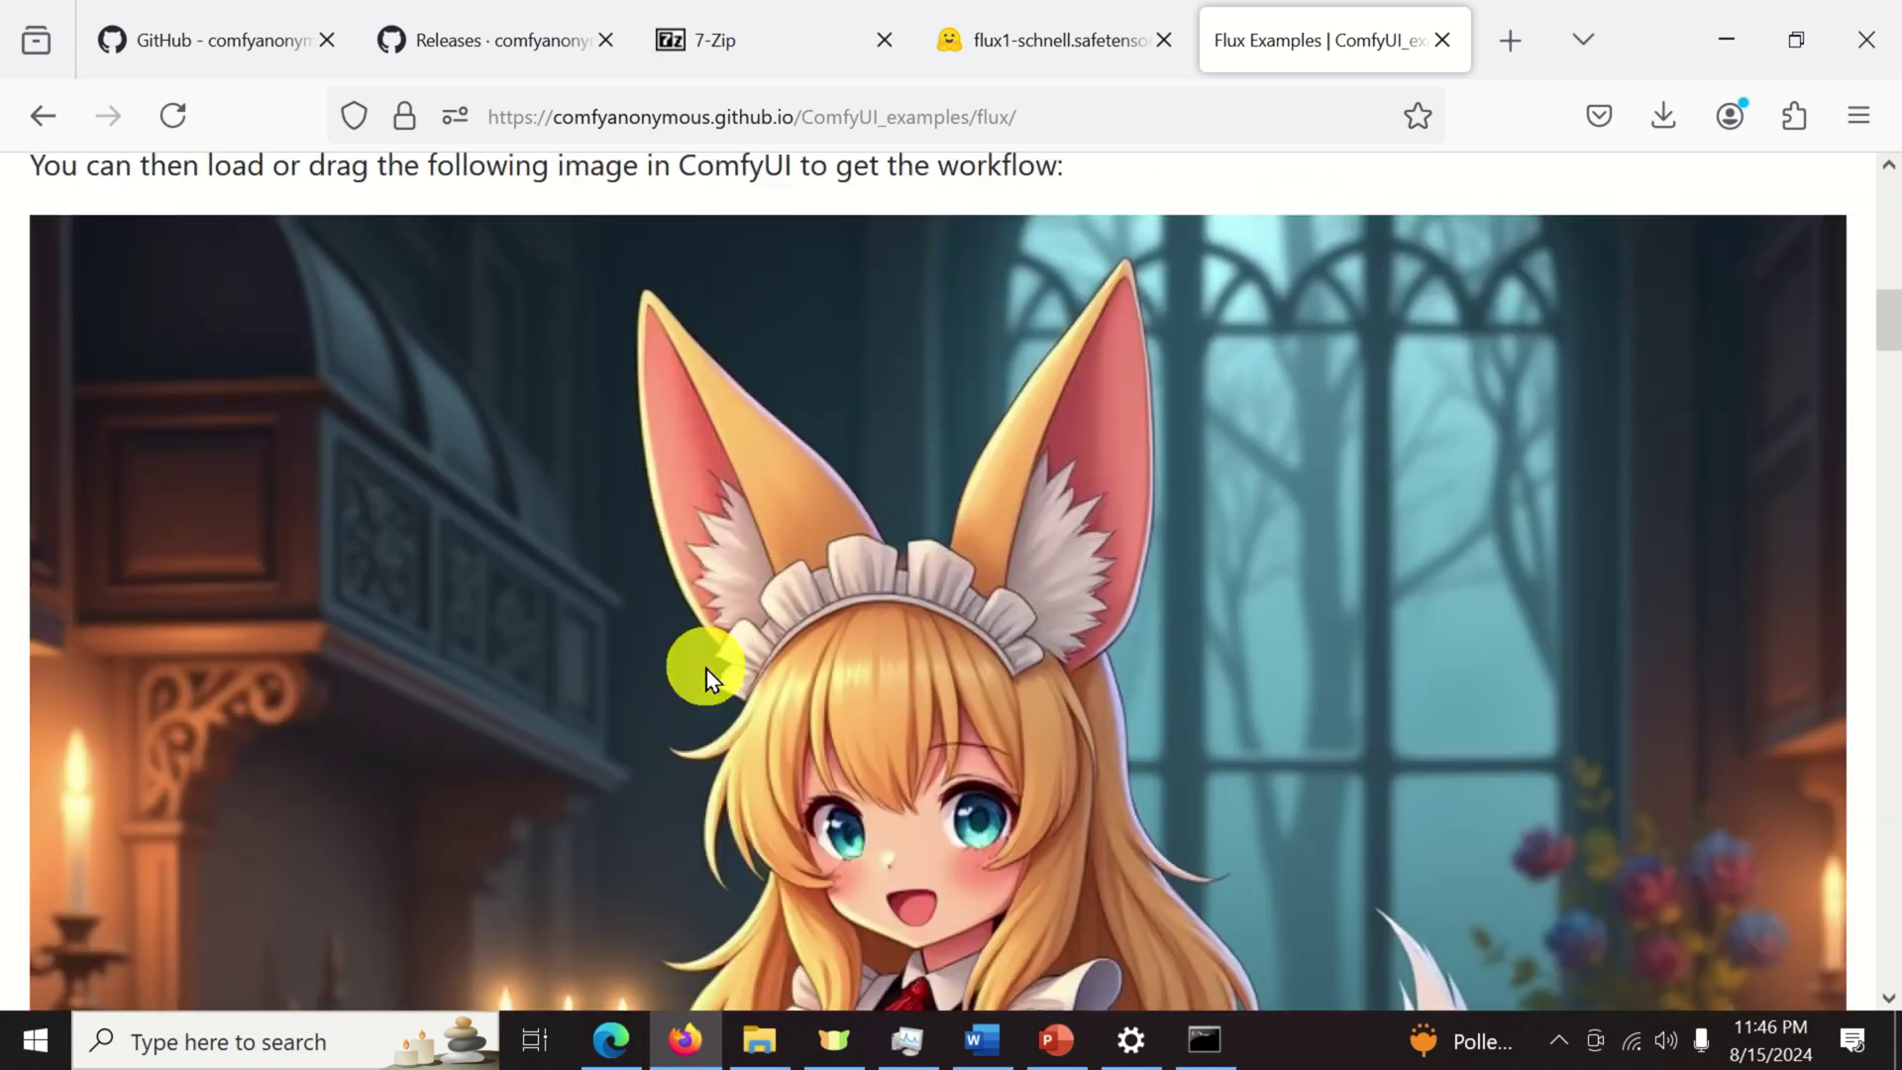
scroll(706, 669, down, 5)
scroll(705, 669, down, 4)
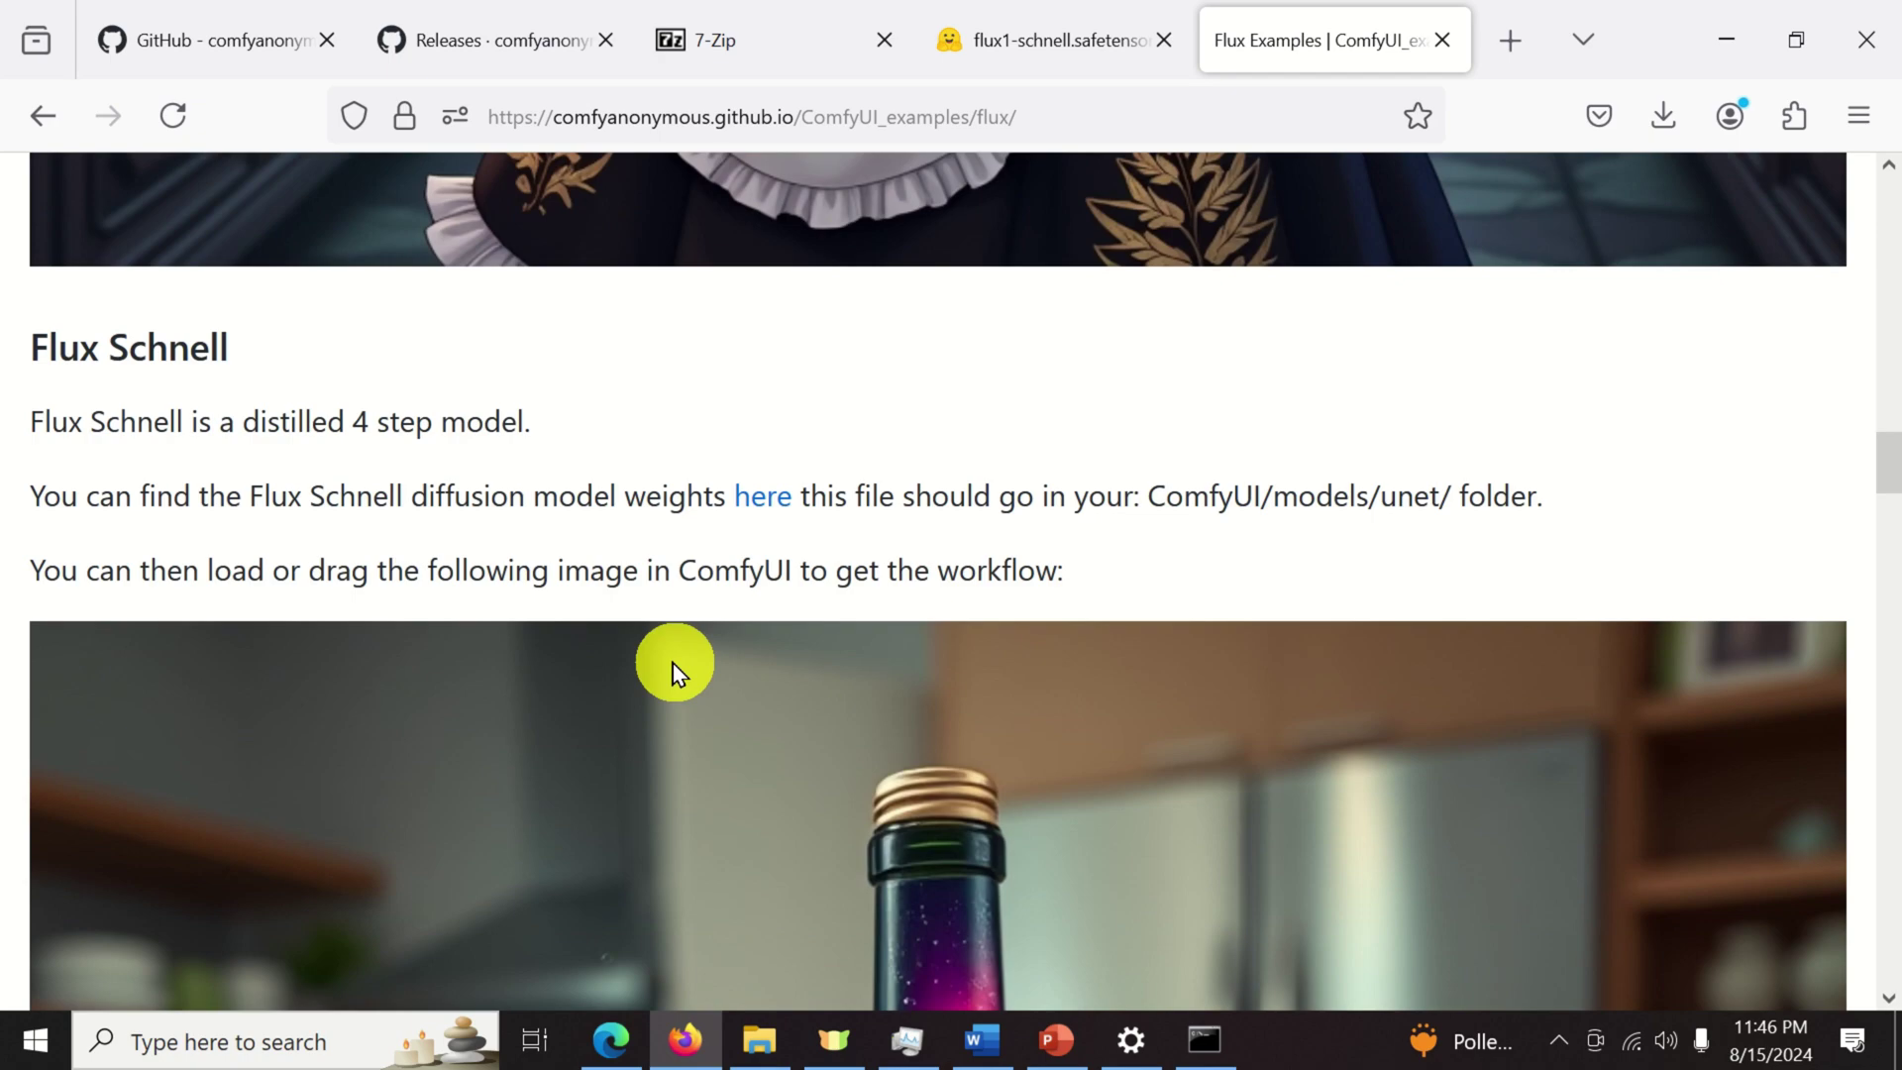
scroll(626, 624, down, 2)
scroll(199, 347, up, 2)
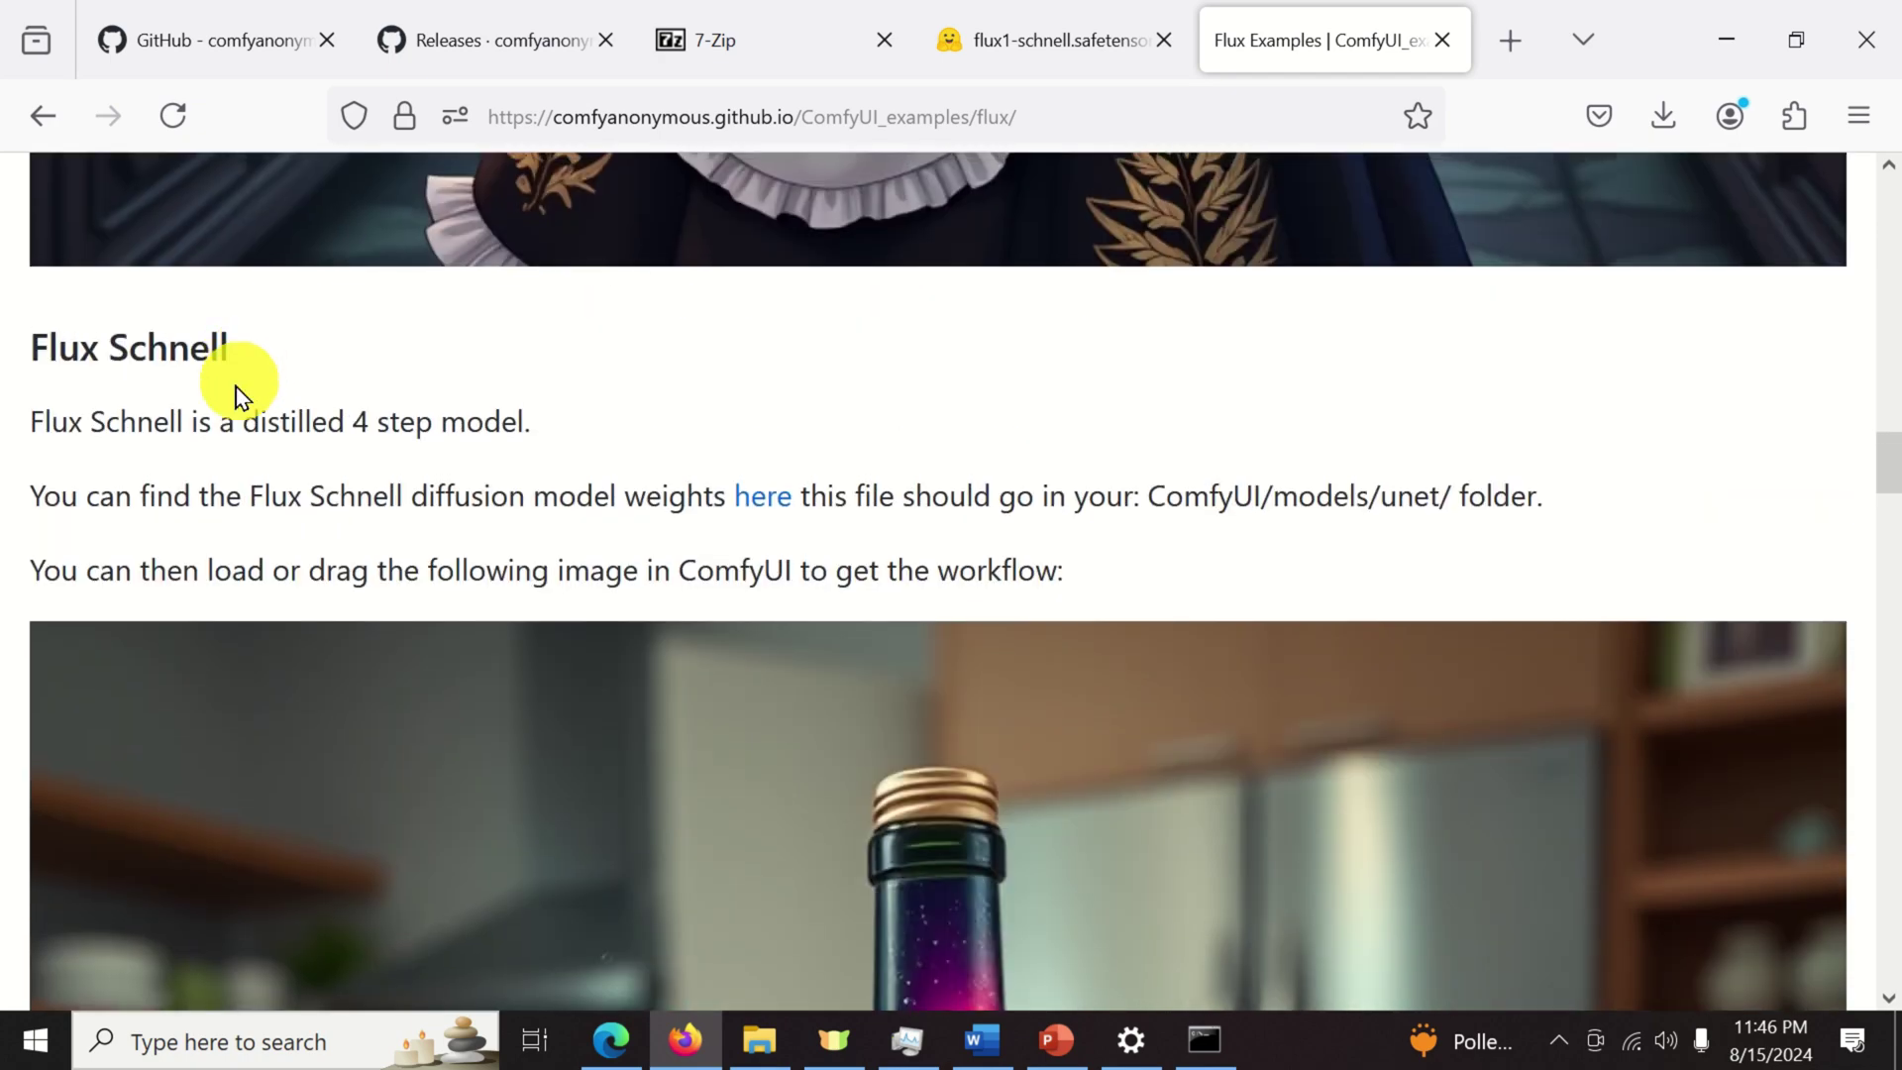
scroll(734, 608, down, 5)
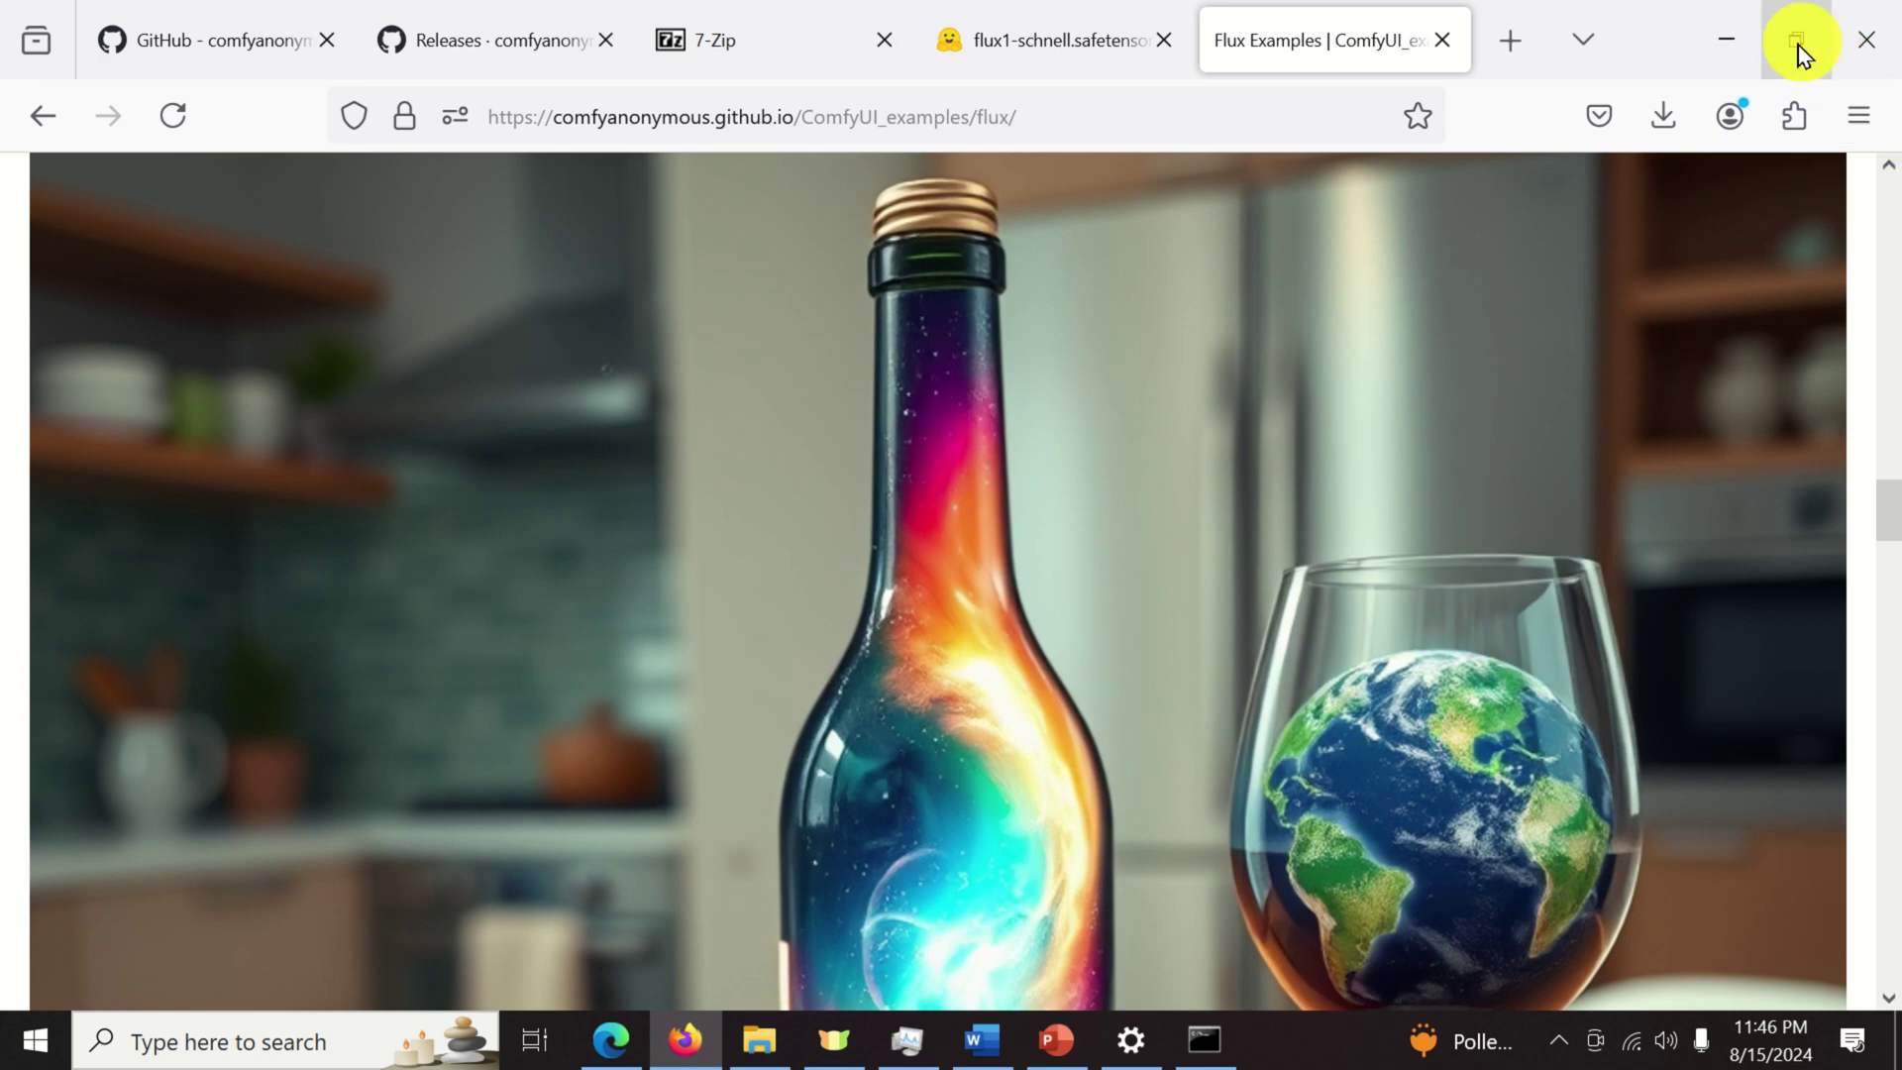
click(1795, 44)
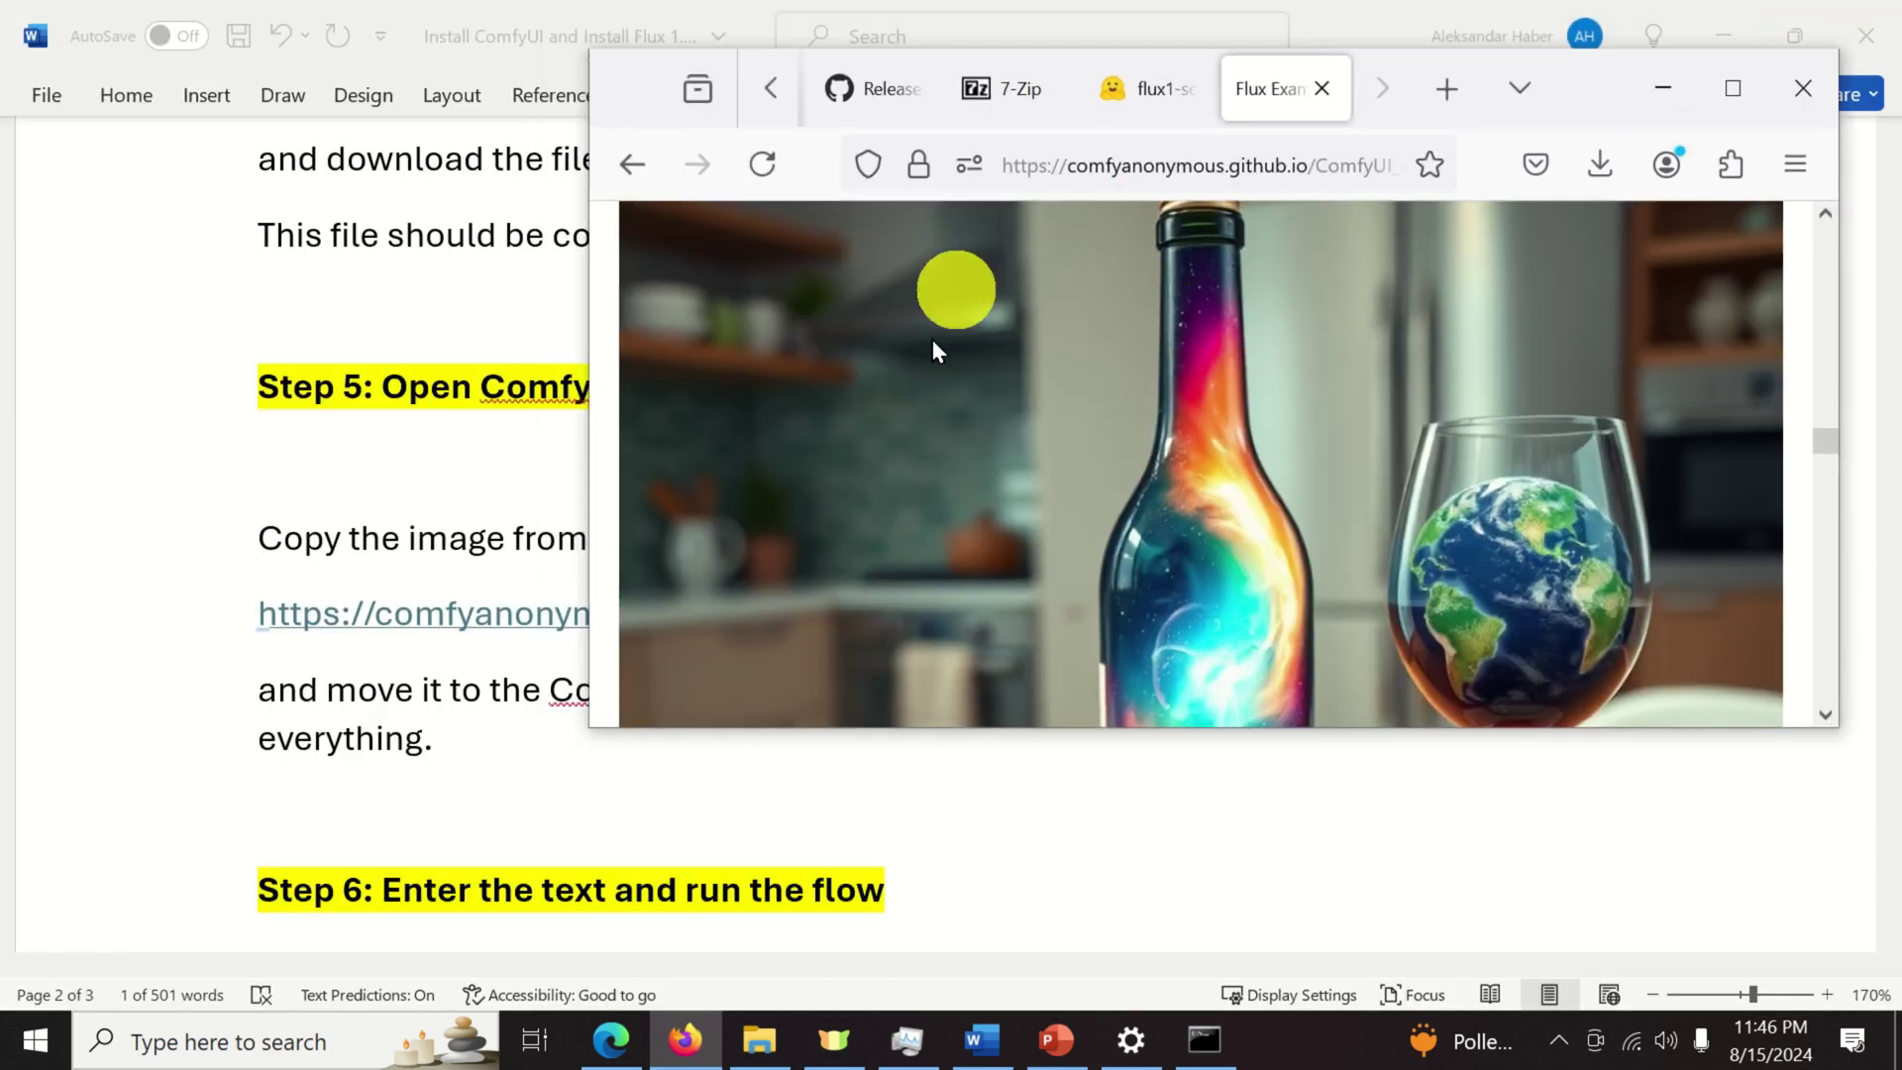
Switch to ComfyUI in Edge and resize its restored window so the Flux Schnell image in Firefox stays visible beside it.
click(630, 1061)
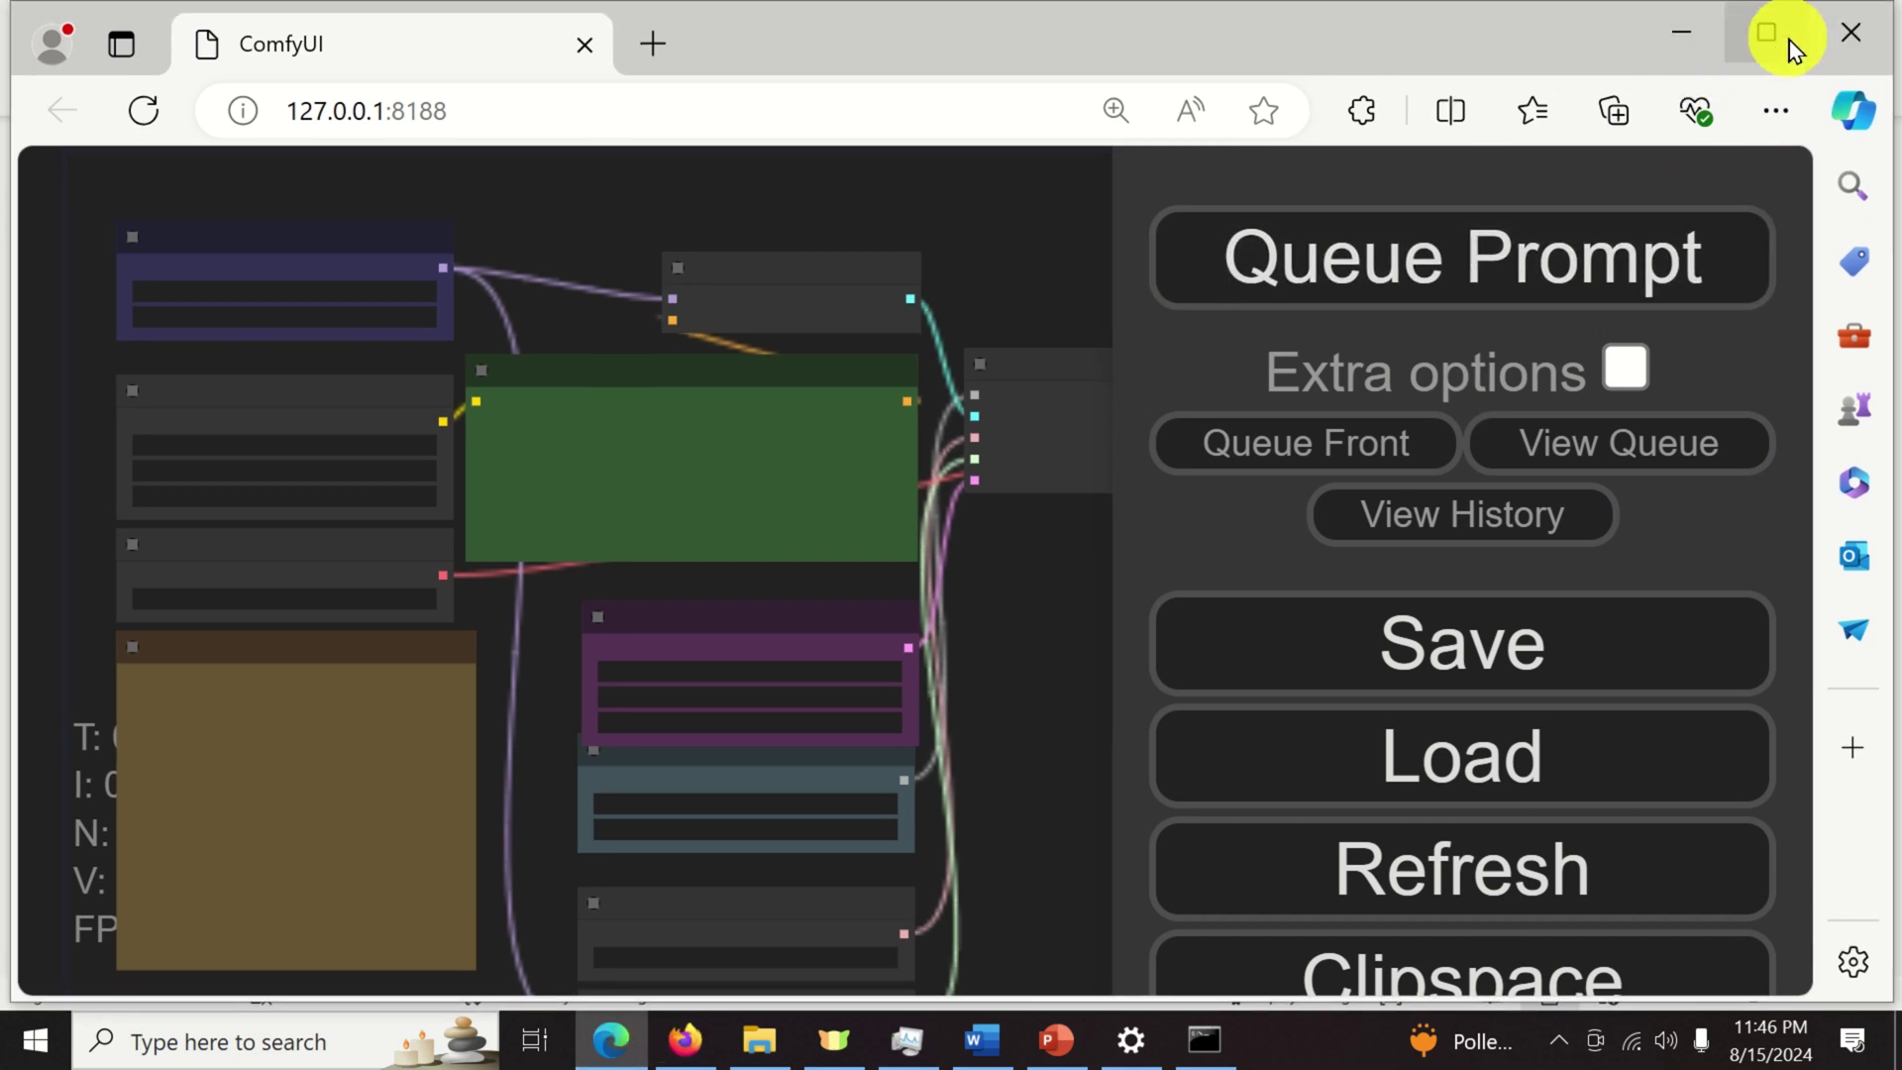
mouse_move(1129, 39)
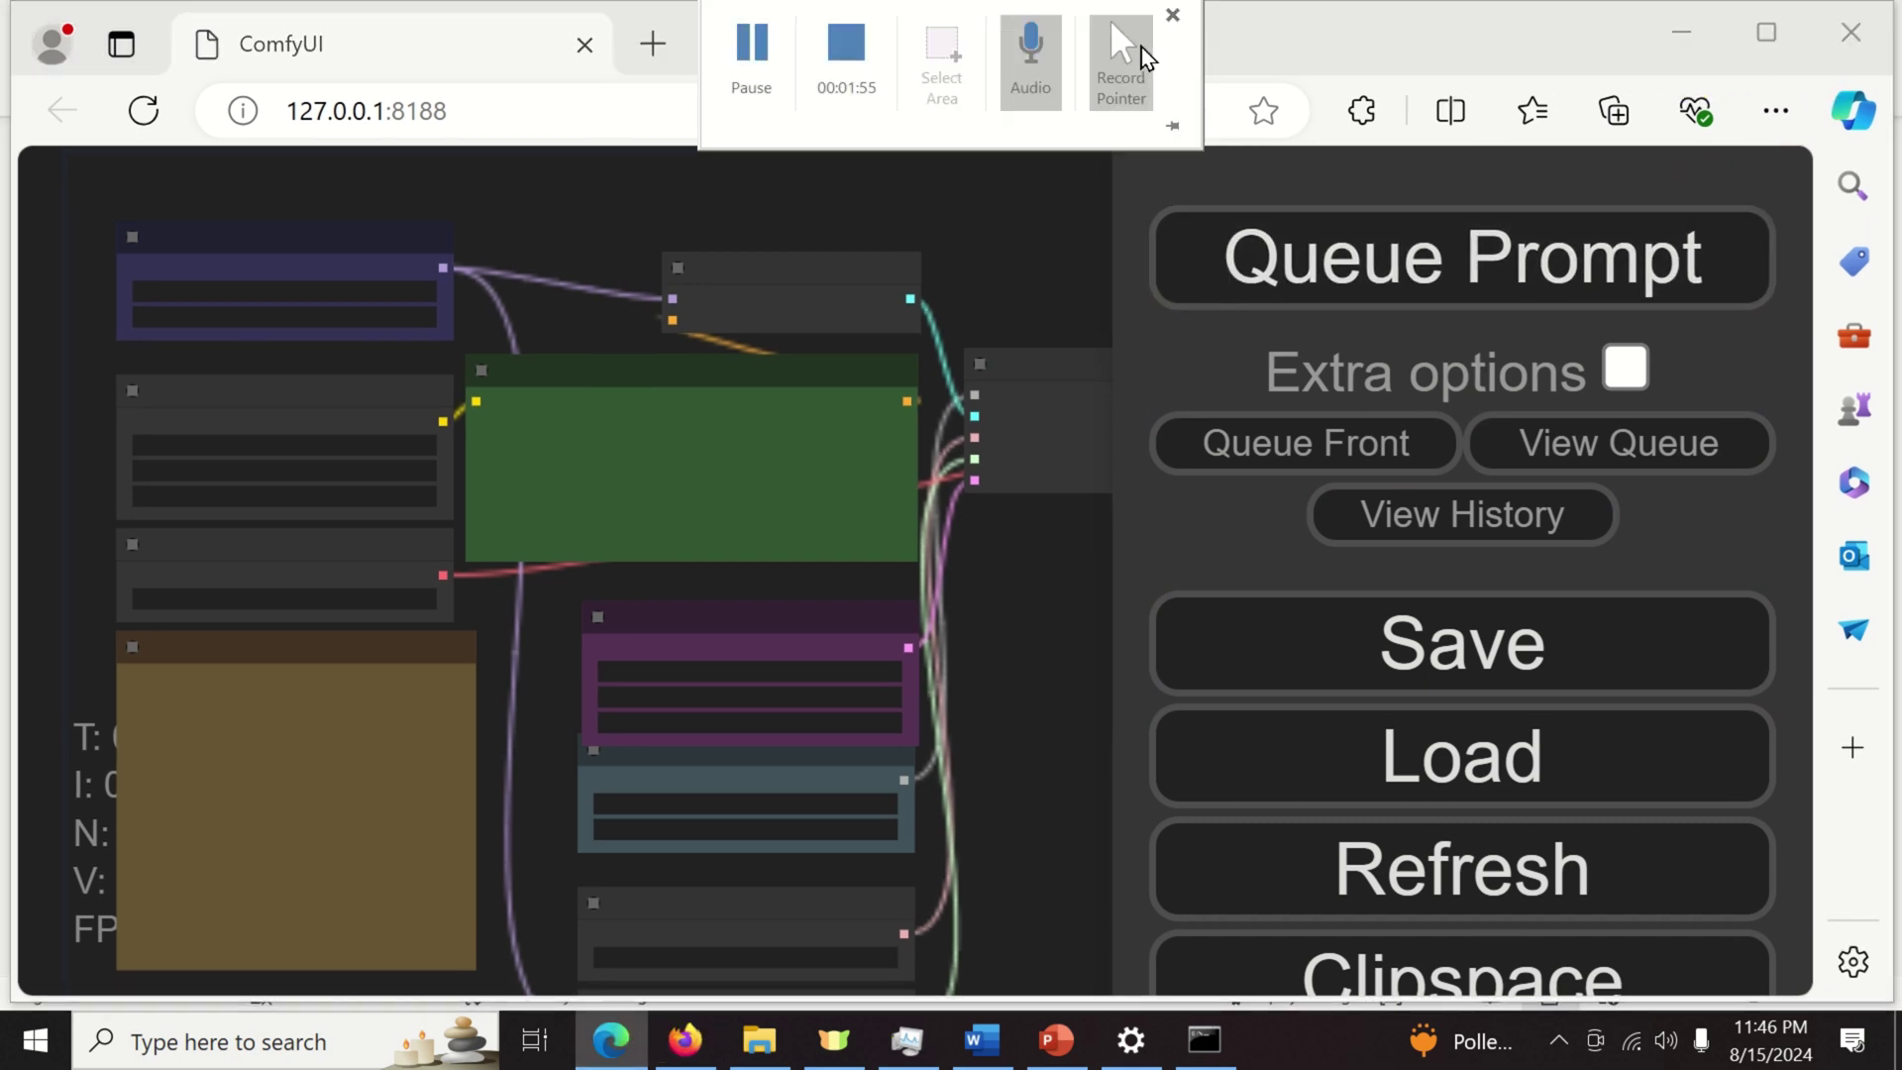
double_click(1372, 42)
drag(1821, 428, 1397, 458)
drag(722, 284, 757, 100)
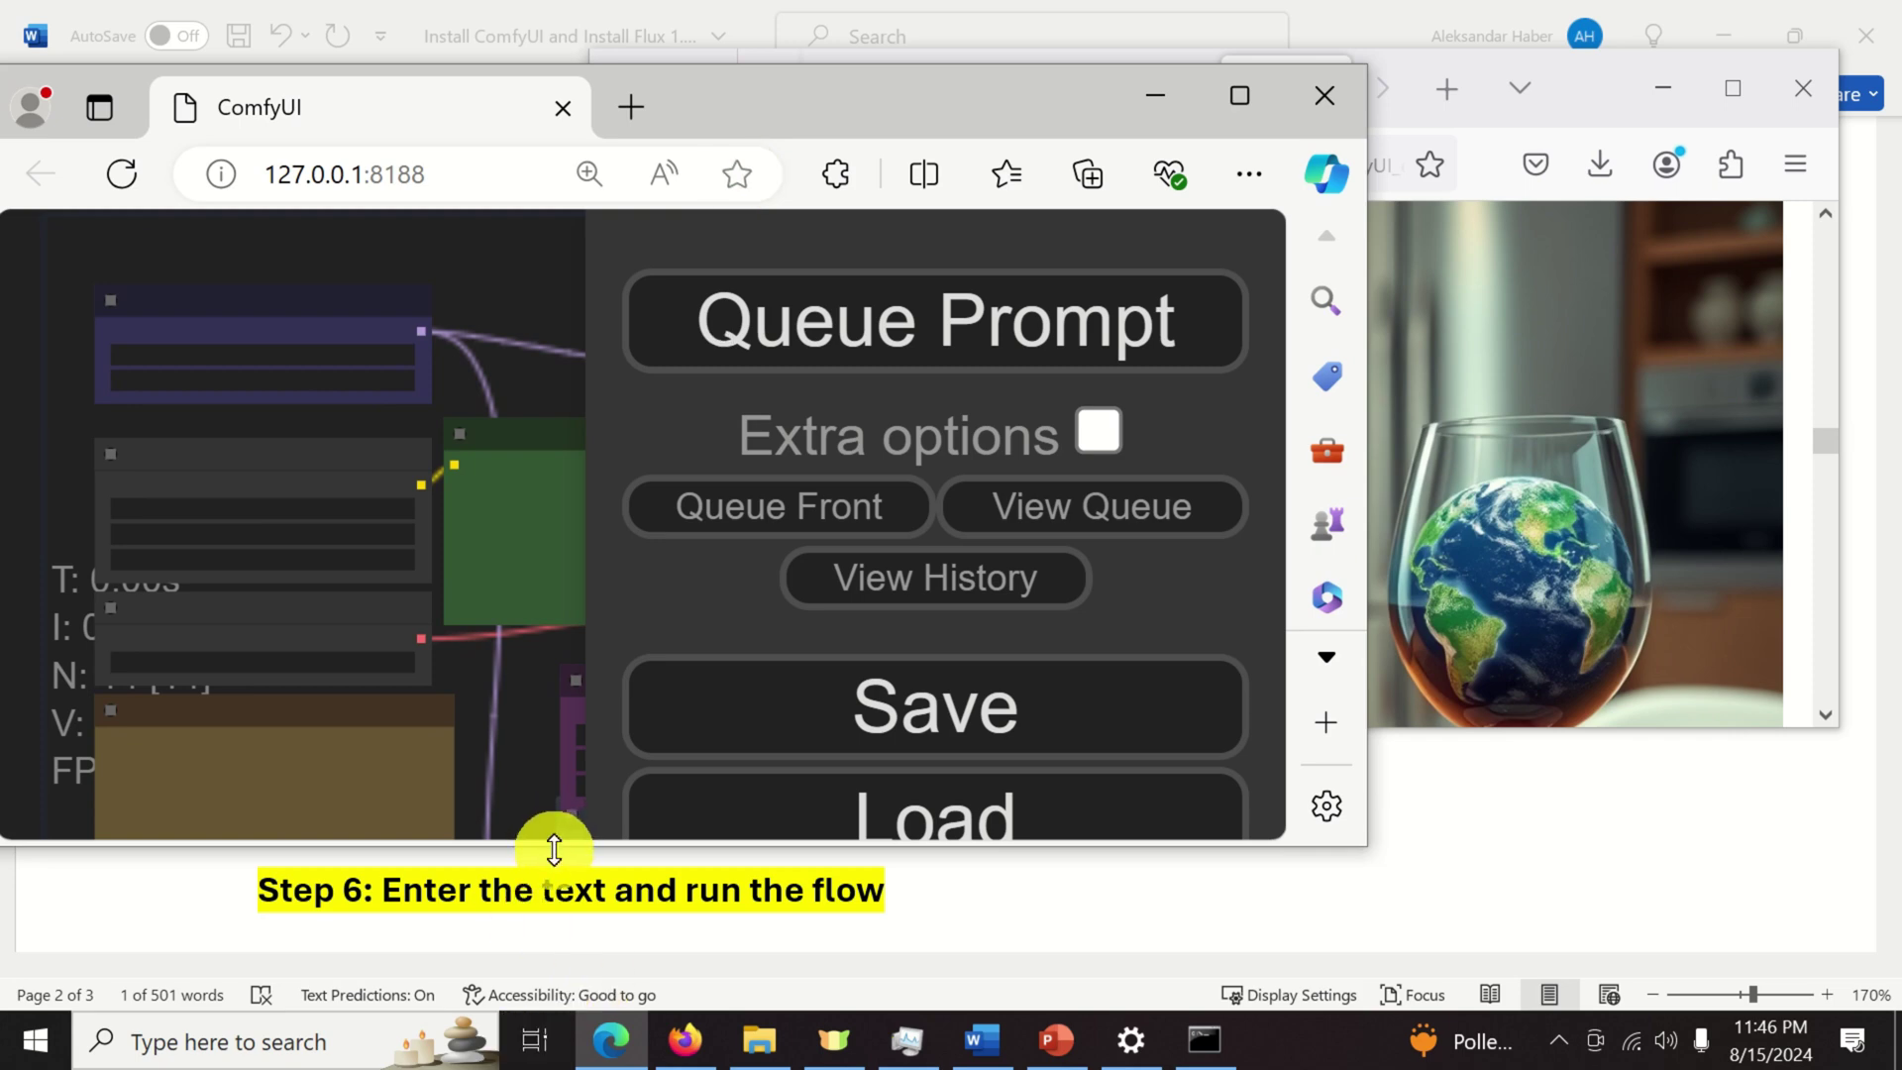
drag(555, 842, 553, 968)
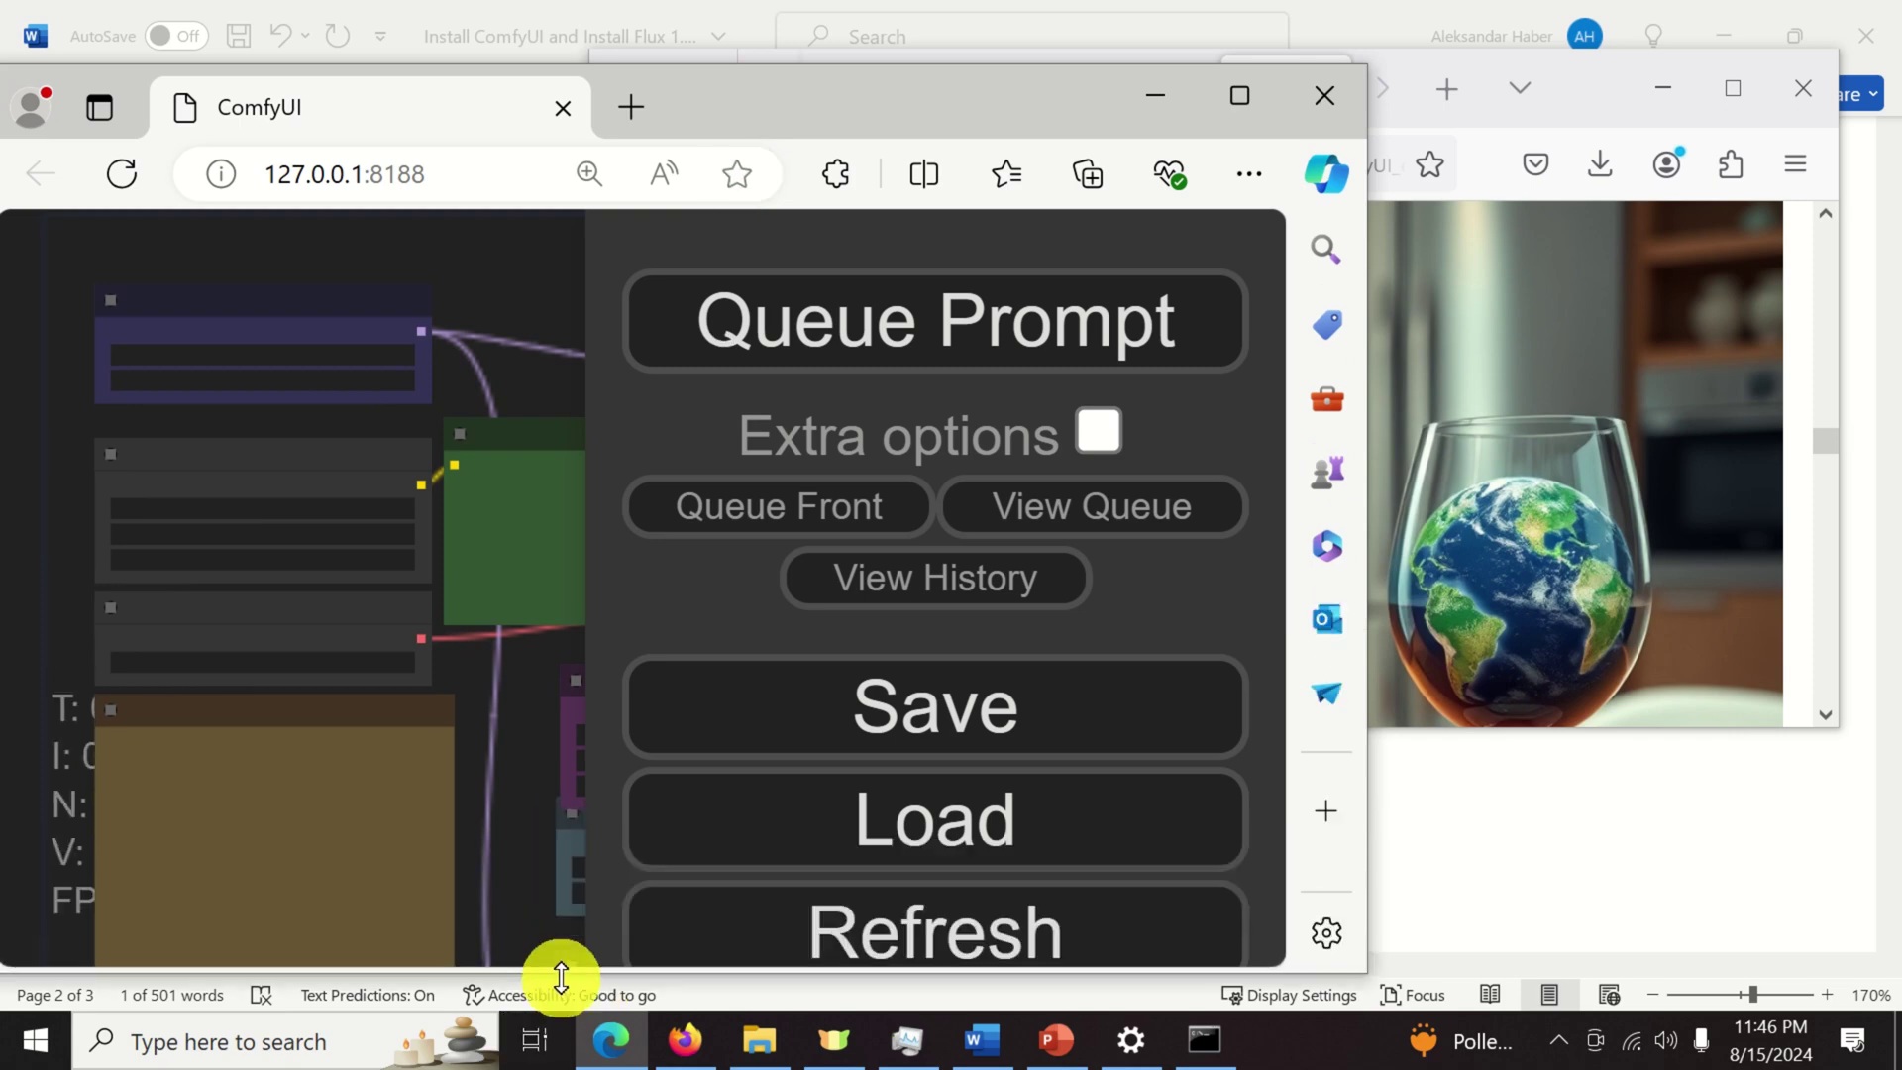
Load the Flux Schnell bottle image from the Firefox page into the ComfyUI canvas as the workflow and maximize the ComfyUI window.
click(1593, 93)
scroll(1268, 465, up, 5)
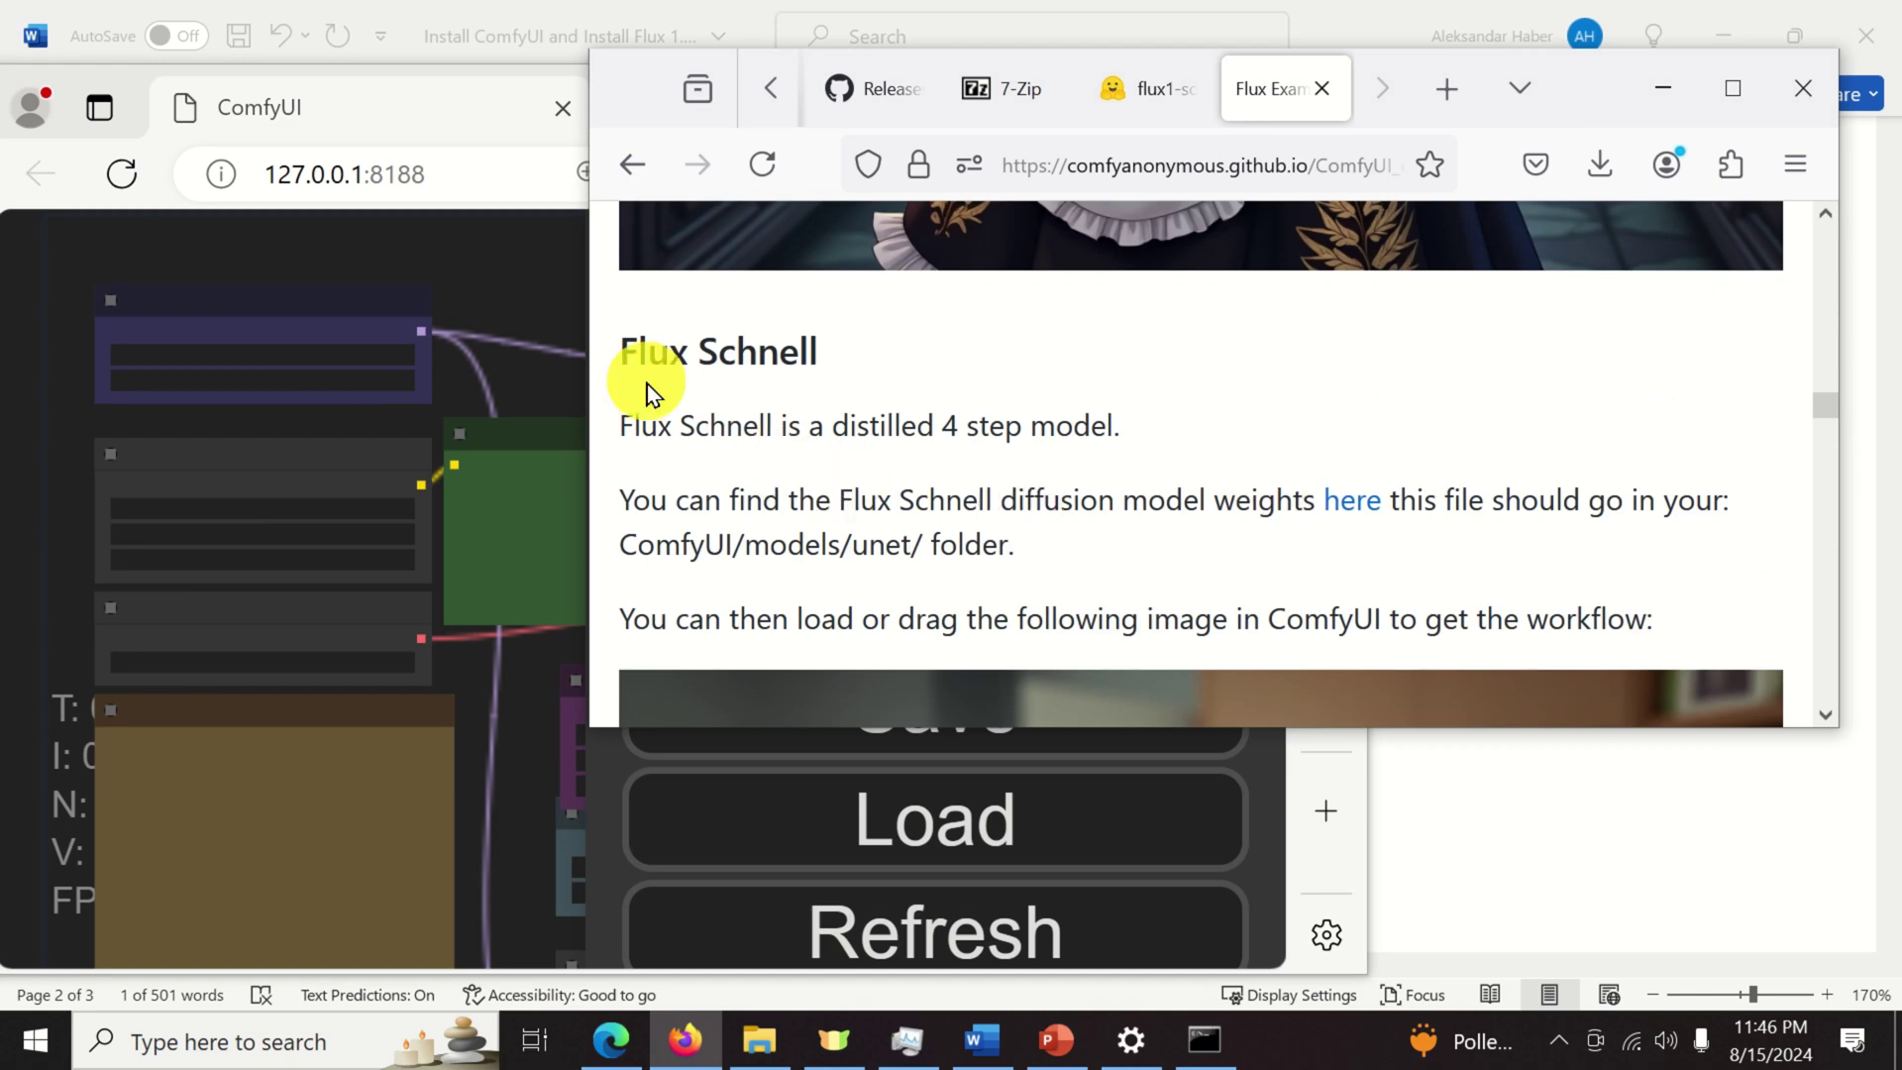
scroll(991, 485, down, 4)
scroll(1021, 495, down, 2)
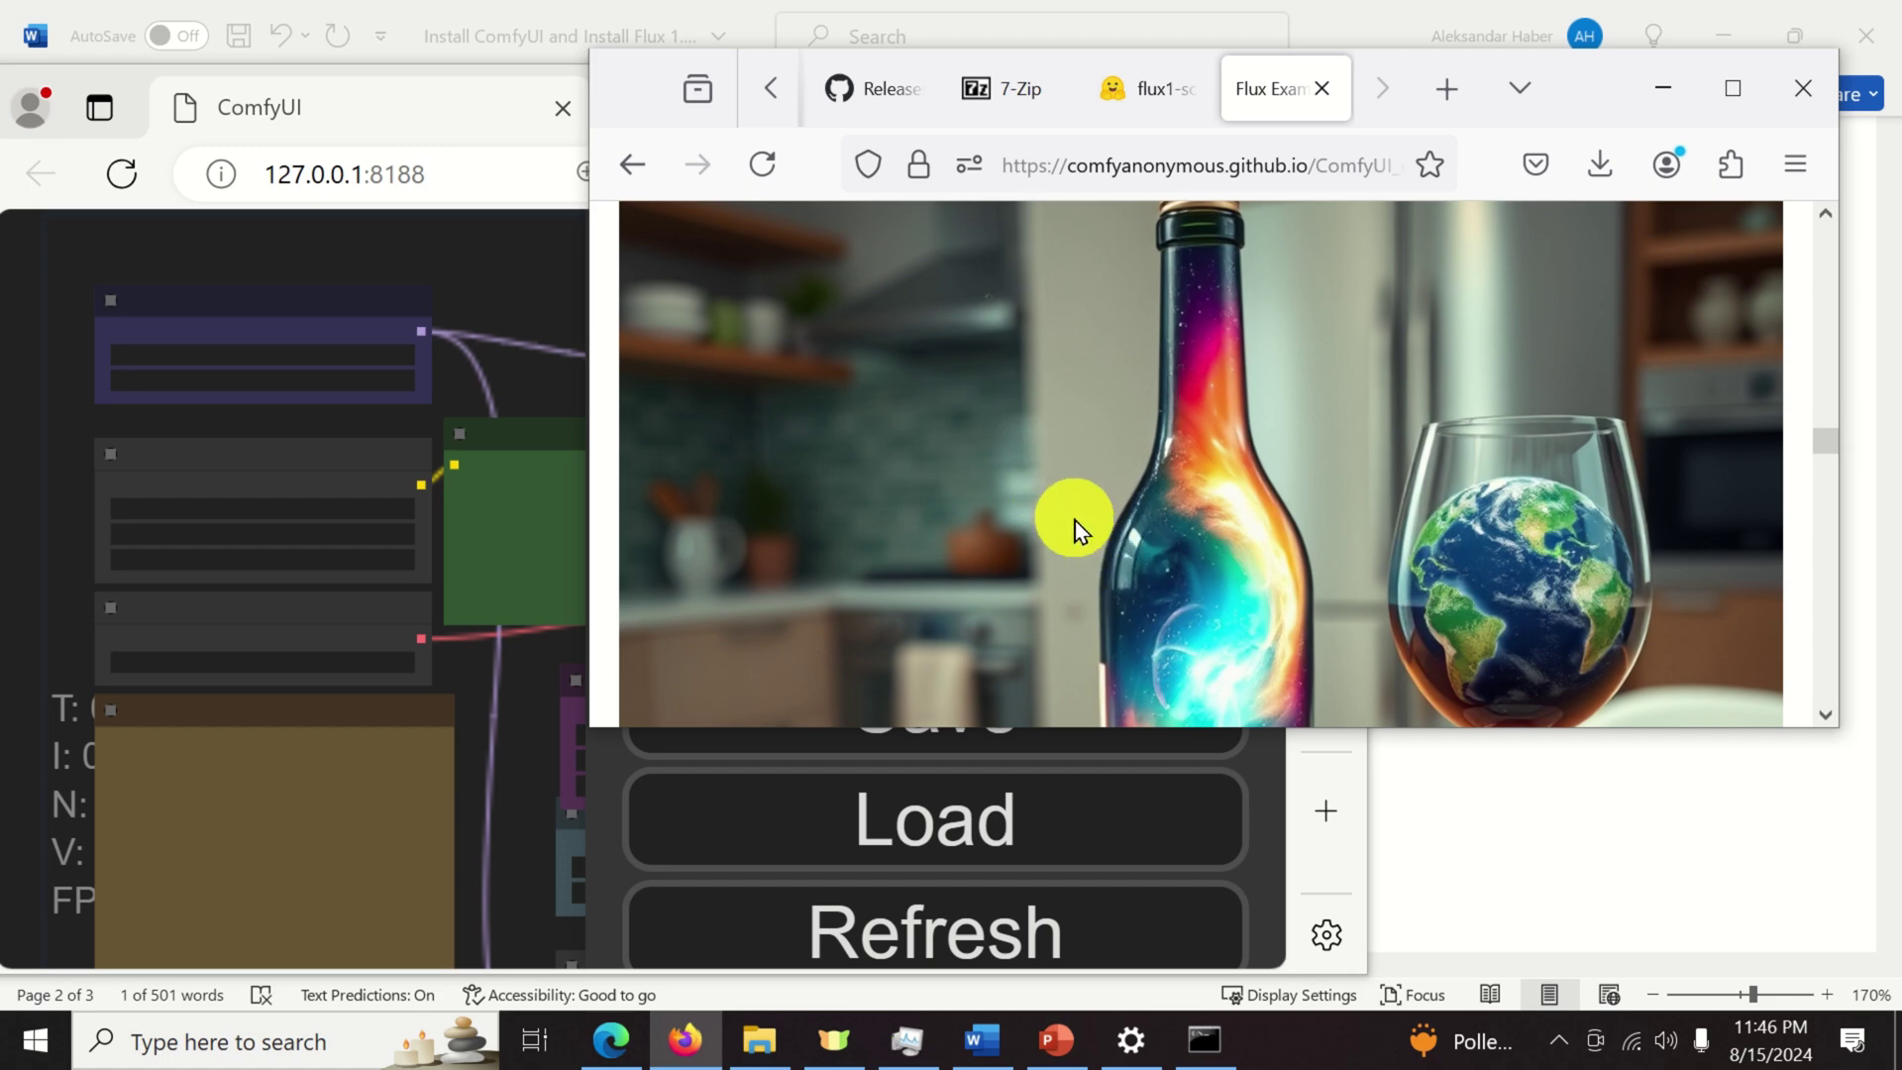
drag(1072, 536, 493, 288)
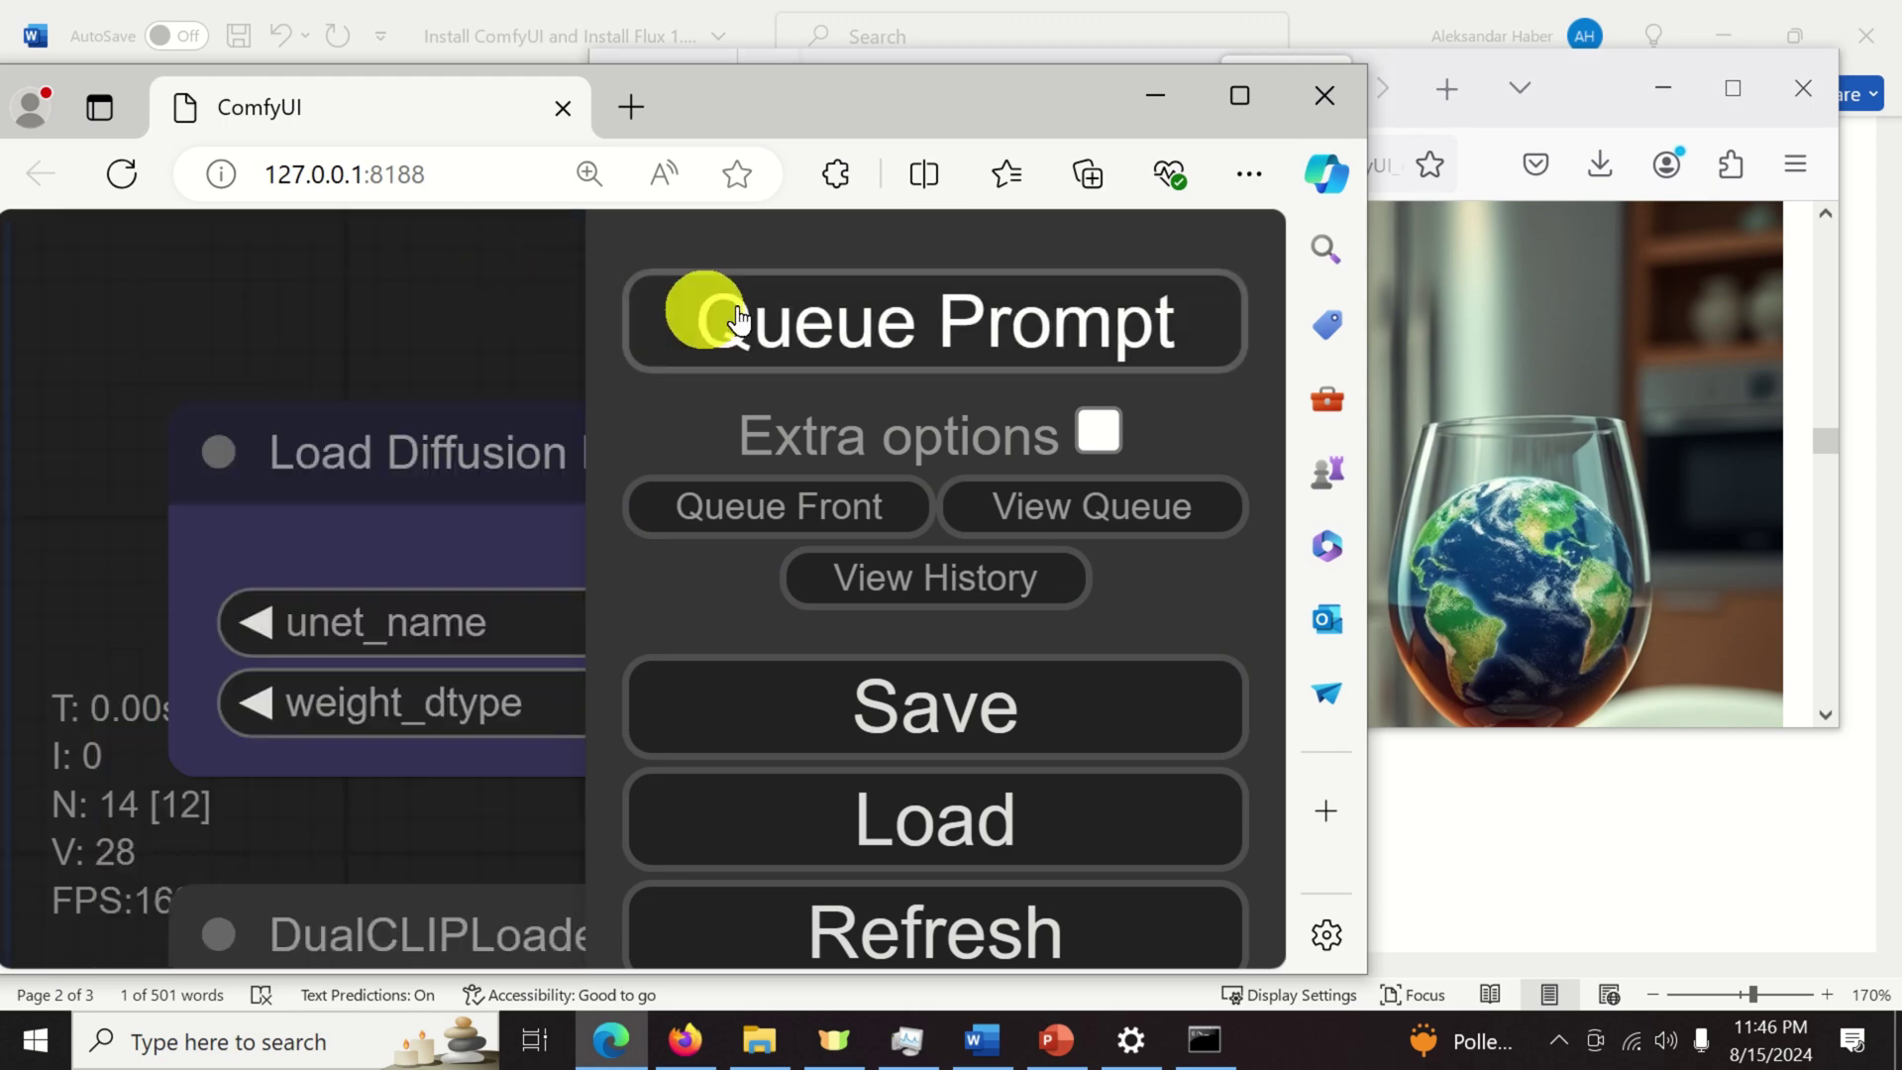
click(1239, 89)
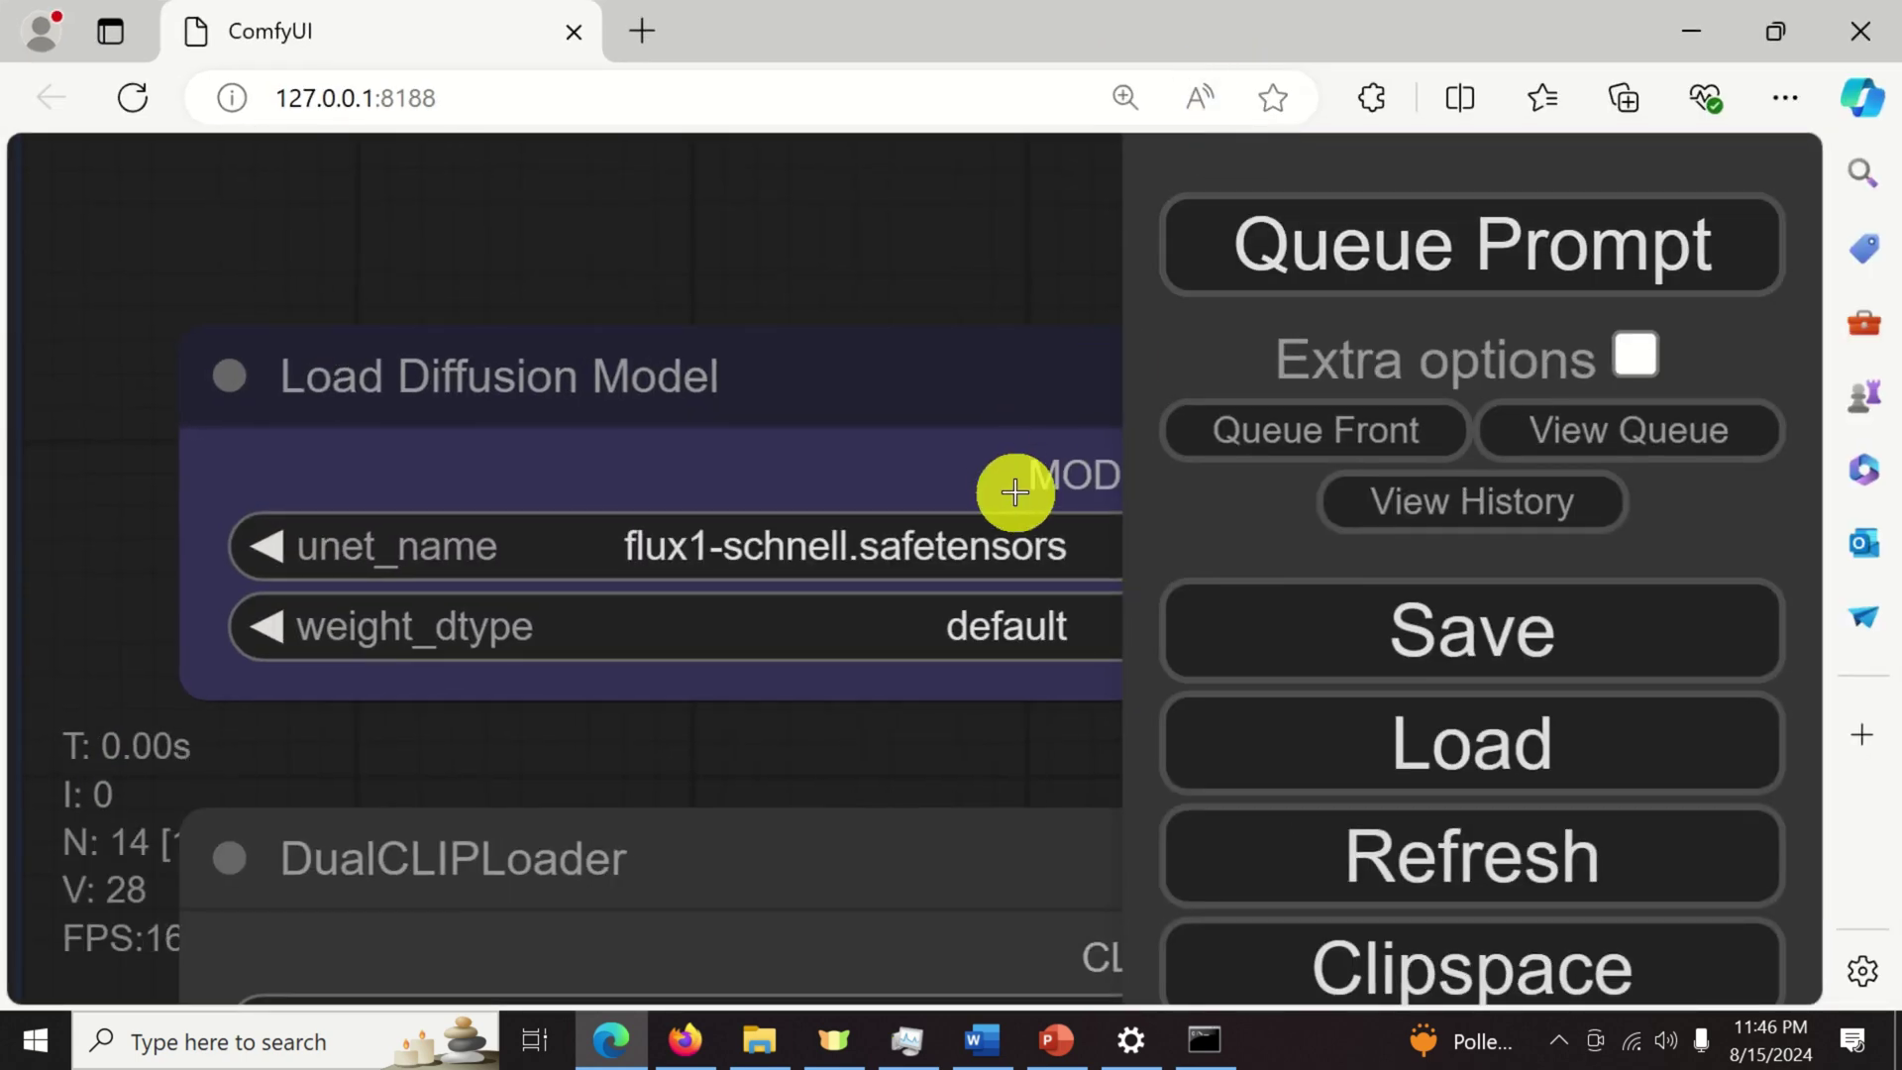
Review the model files set in the Load Diffusion Model and DualCLIPLoader nodes and the text in the CLIP Text Encode (Prompt) node.
scroll(859, 642, down, 5)
scroll(917, 704, up, 3)
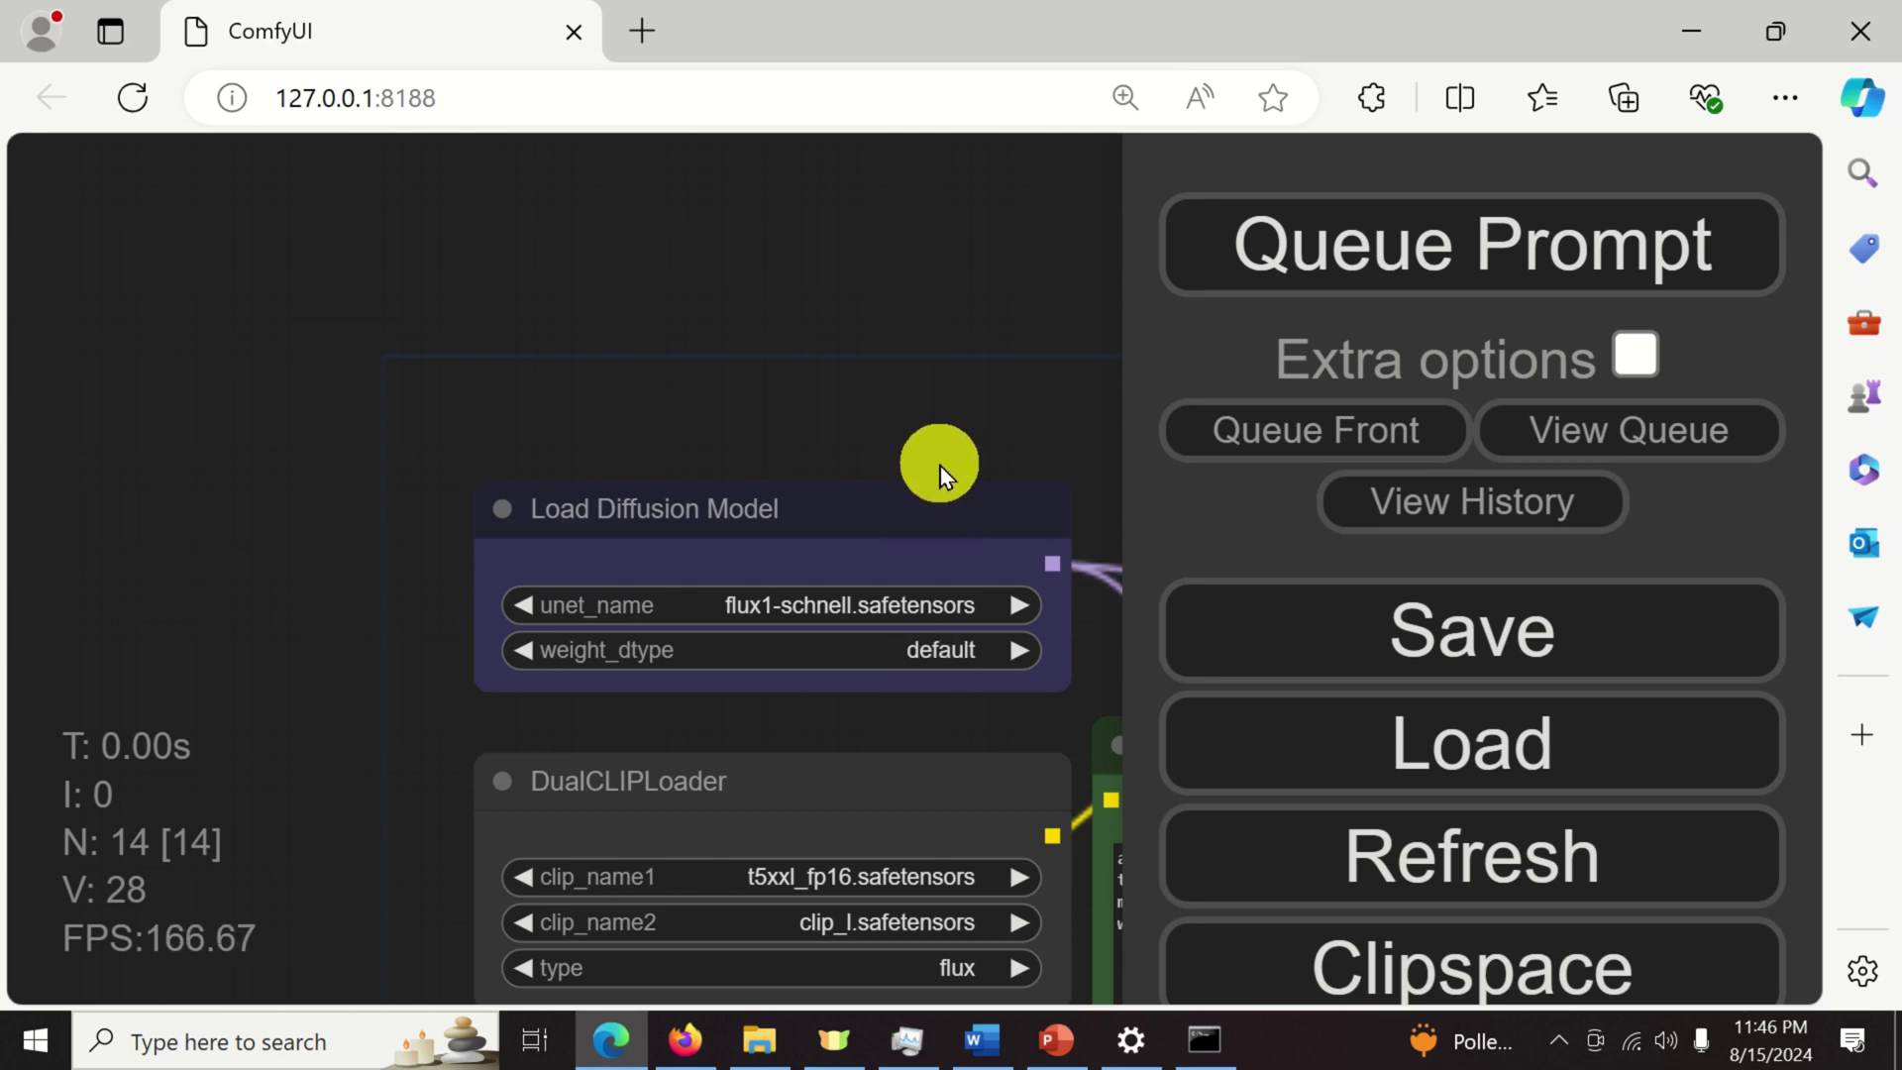
scroll(948, 474, up, 3)
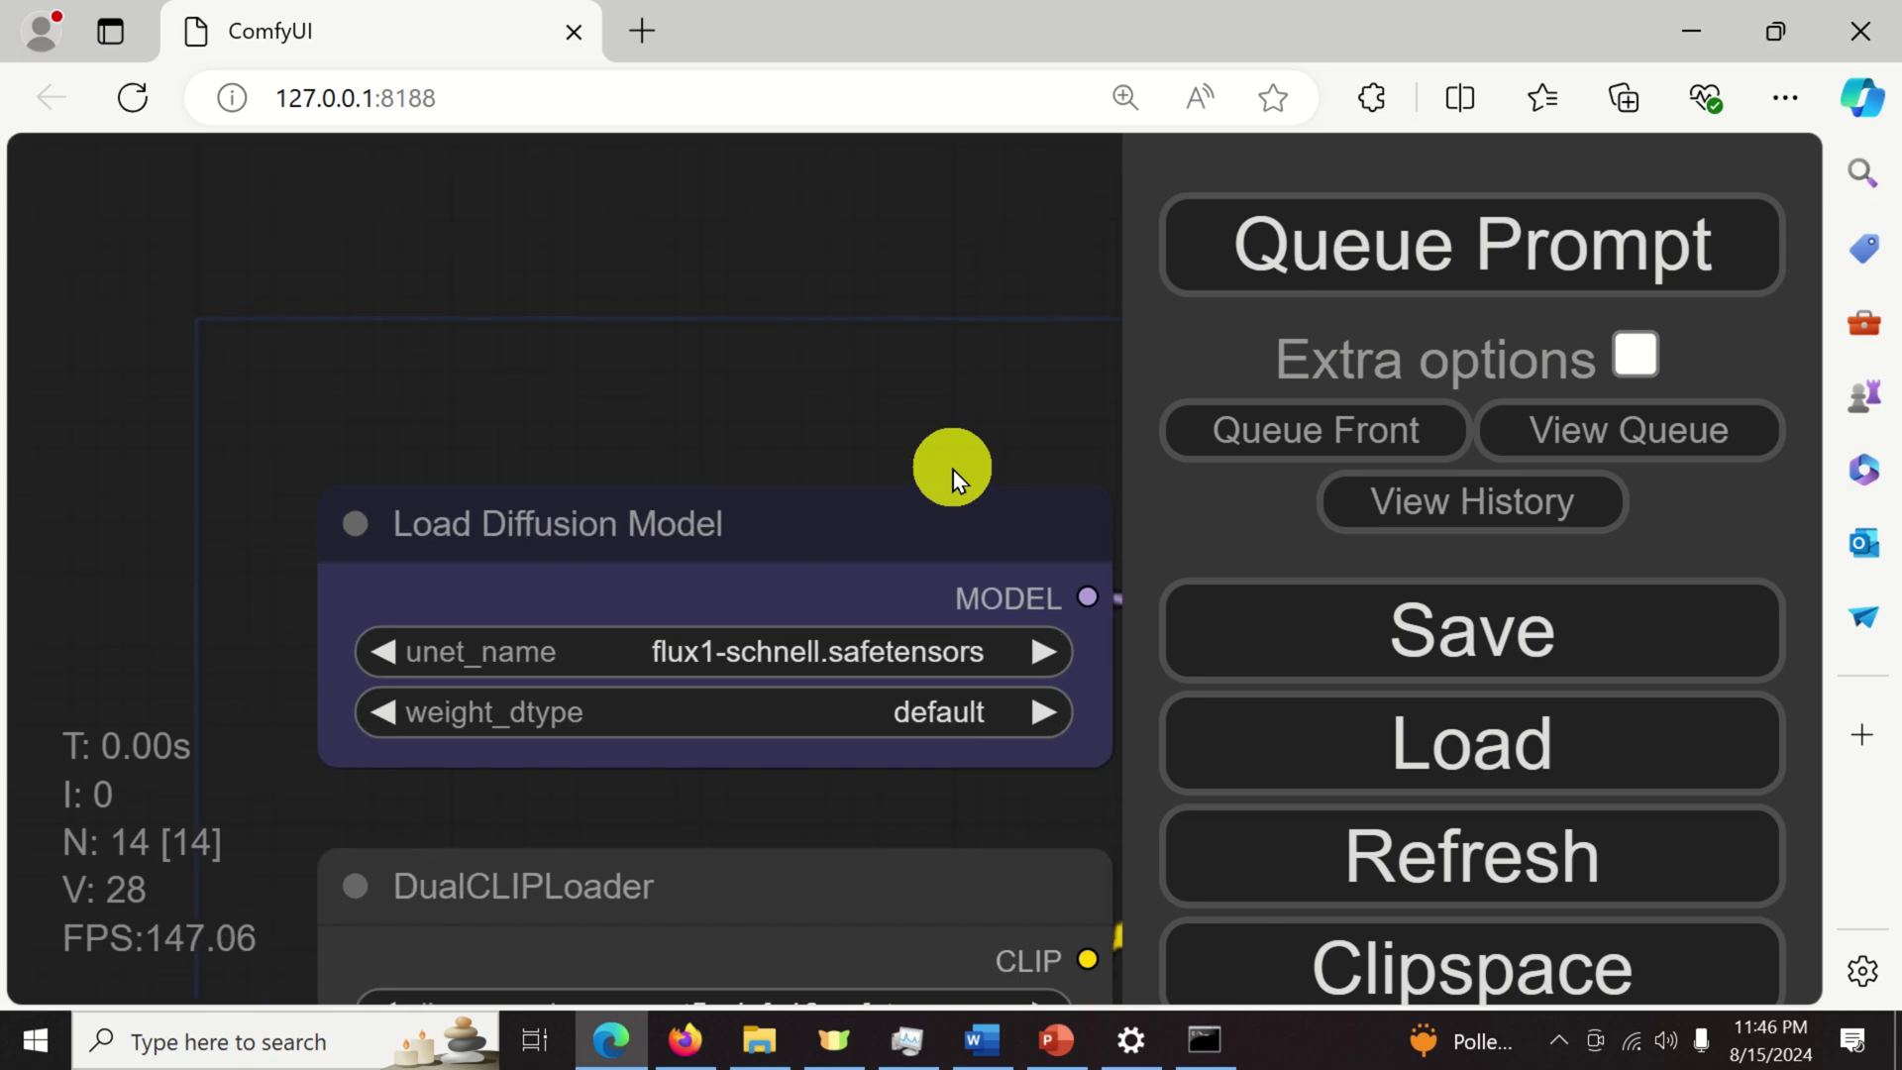
scroll(951, 472, up, 2)
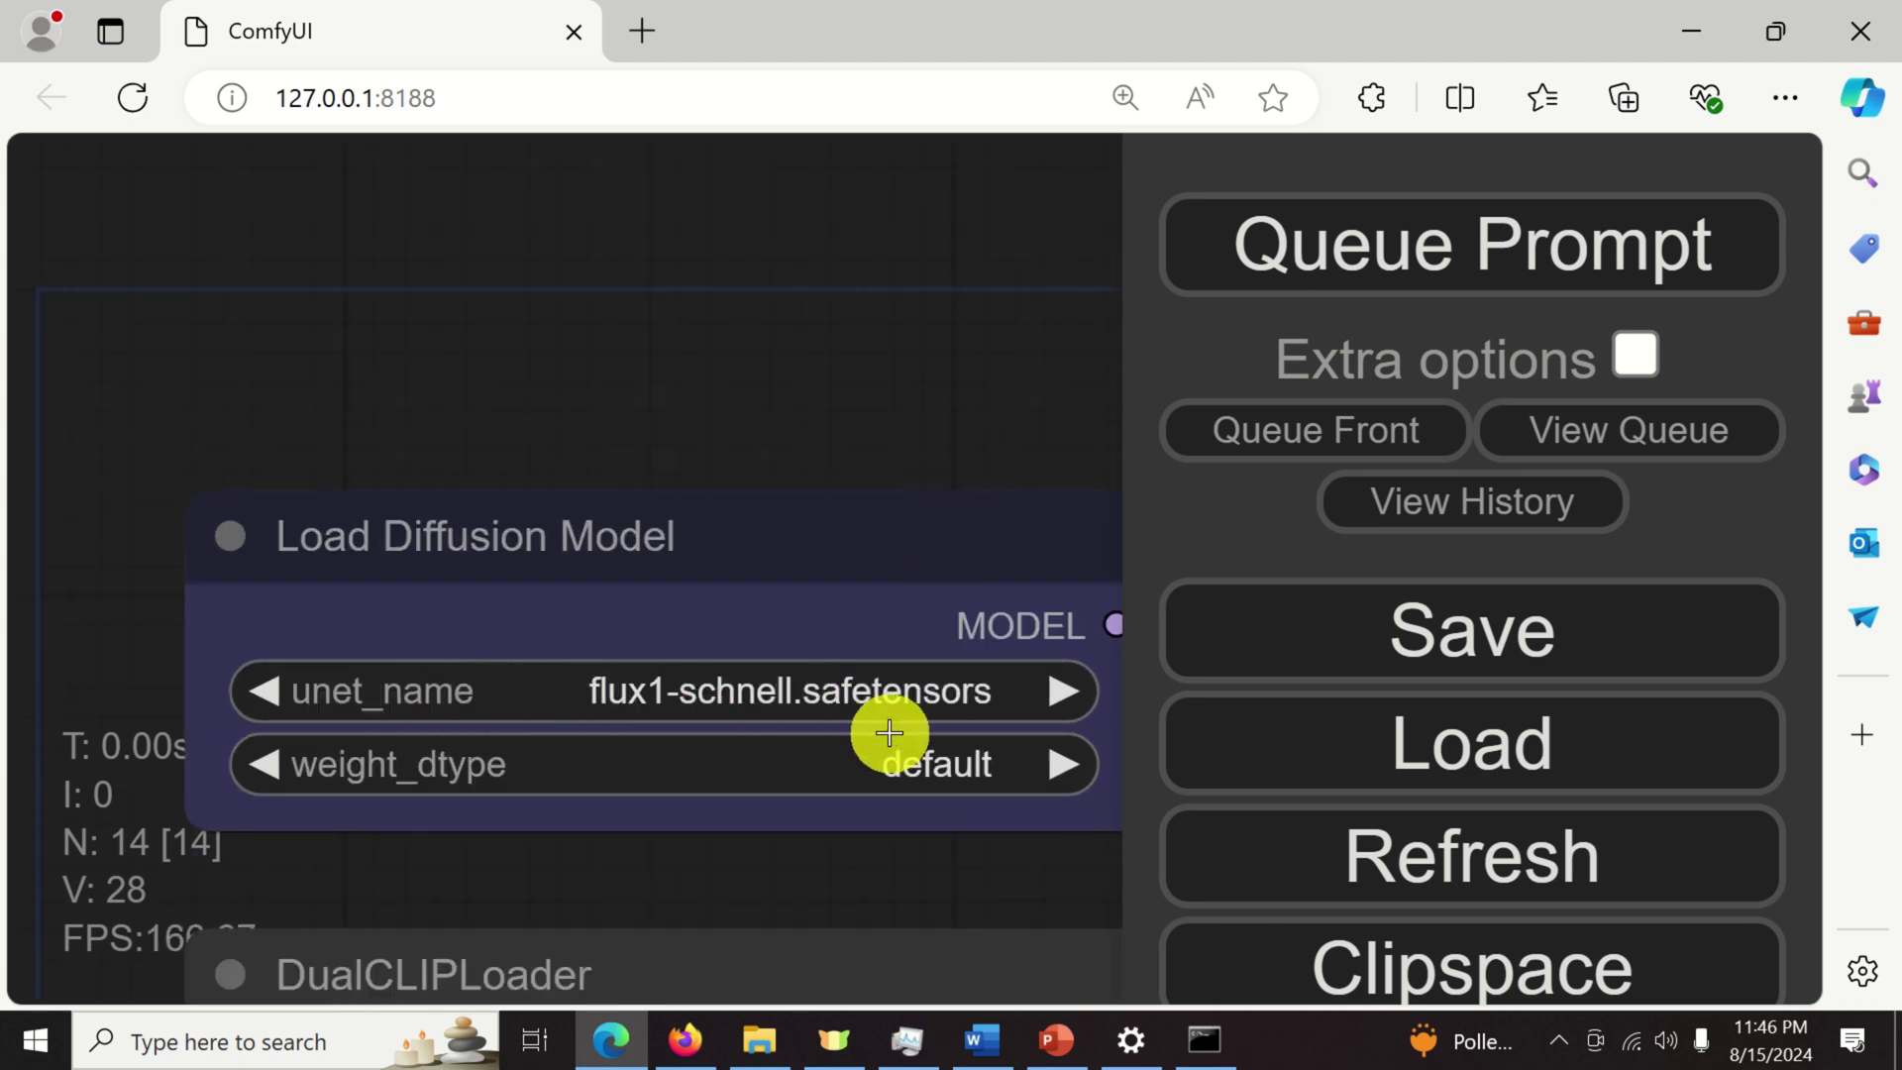
scroll(713, 337, down, 4)
scroll(747, 799, up, 2)
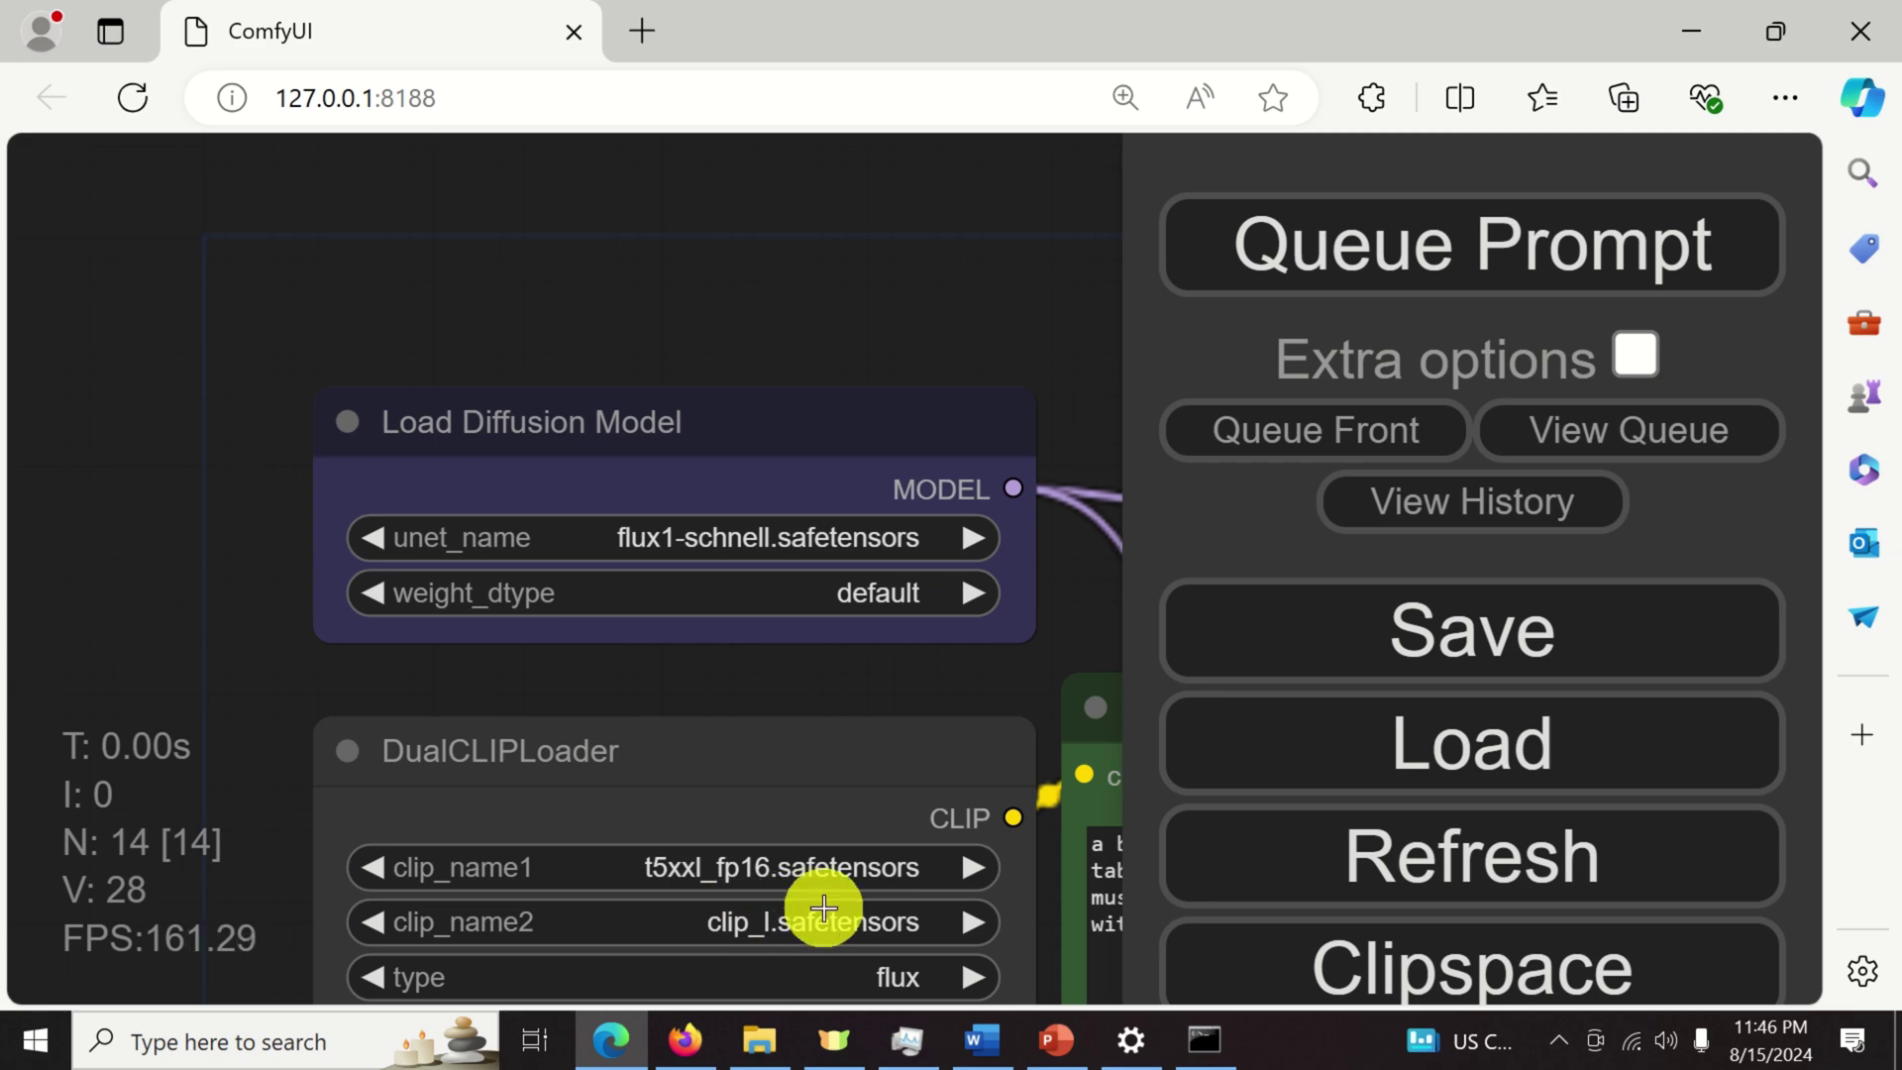
drag(1082, 624, 126, 303)
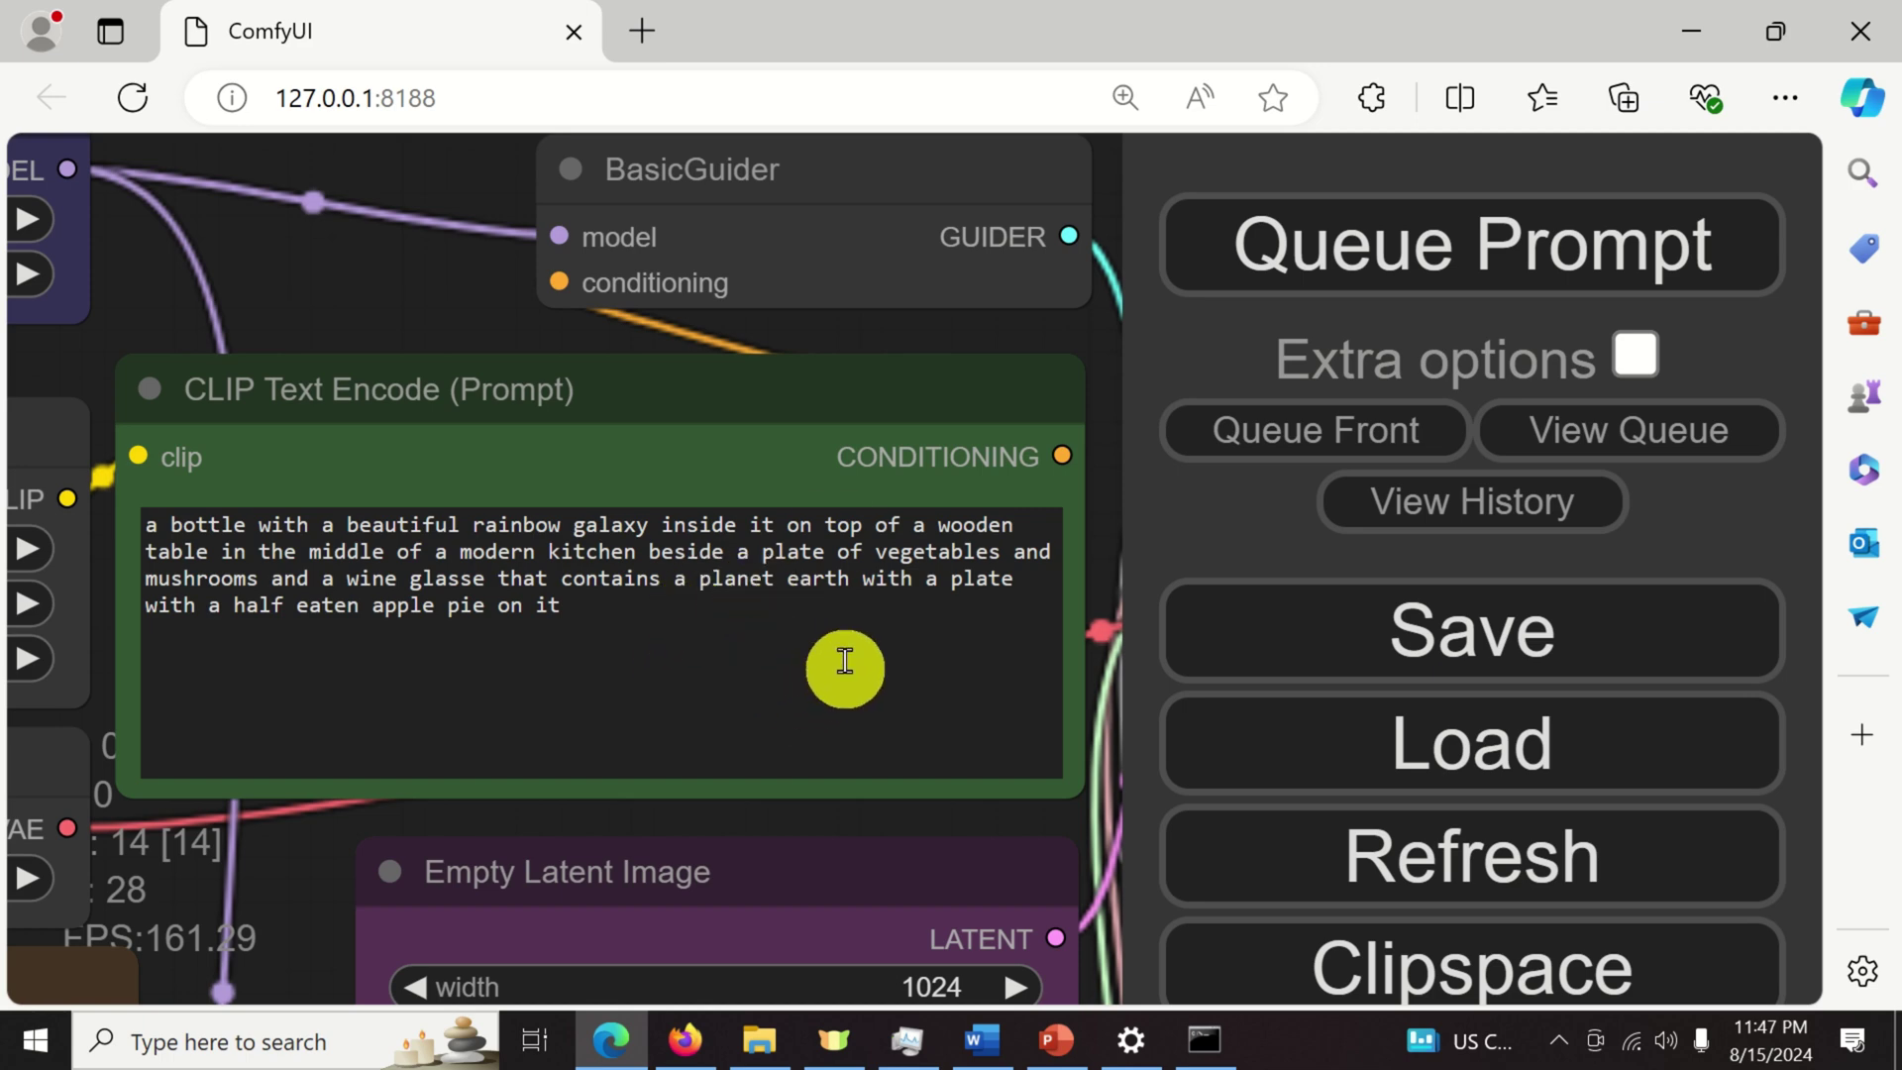
Queue the workflow's bottle prompt for image generation with the empty image output node in view.
drag(925, 340, 396, 752)
drag(1049, 764, 51, 489)
scroll(564, 591, down, 5)
scroll(594, 515, down, 5)
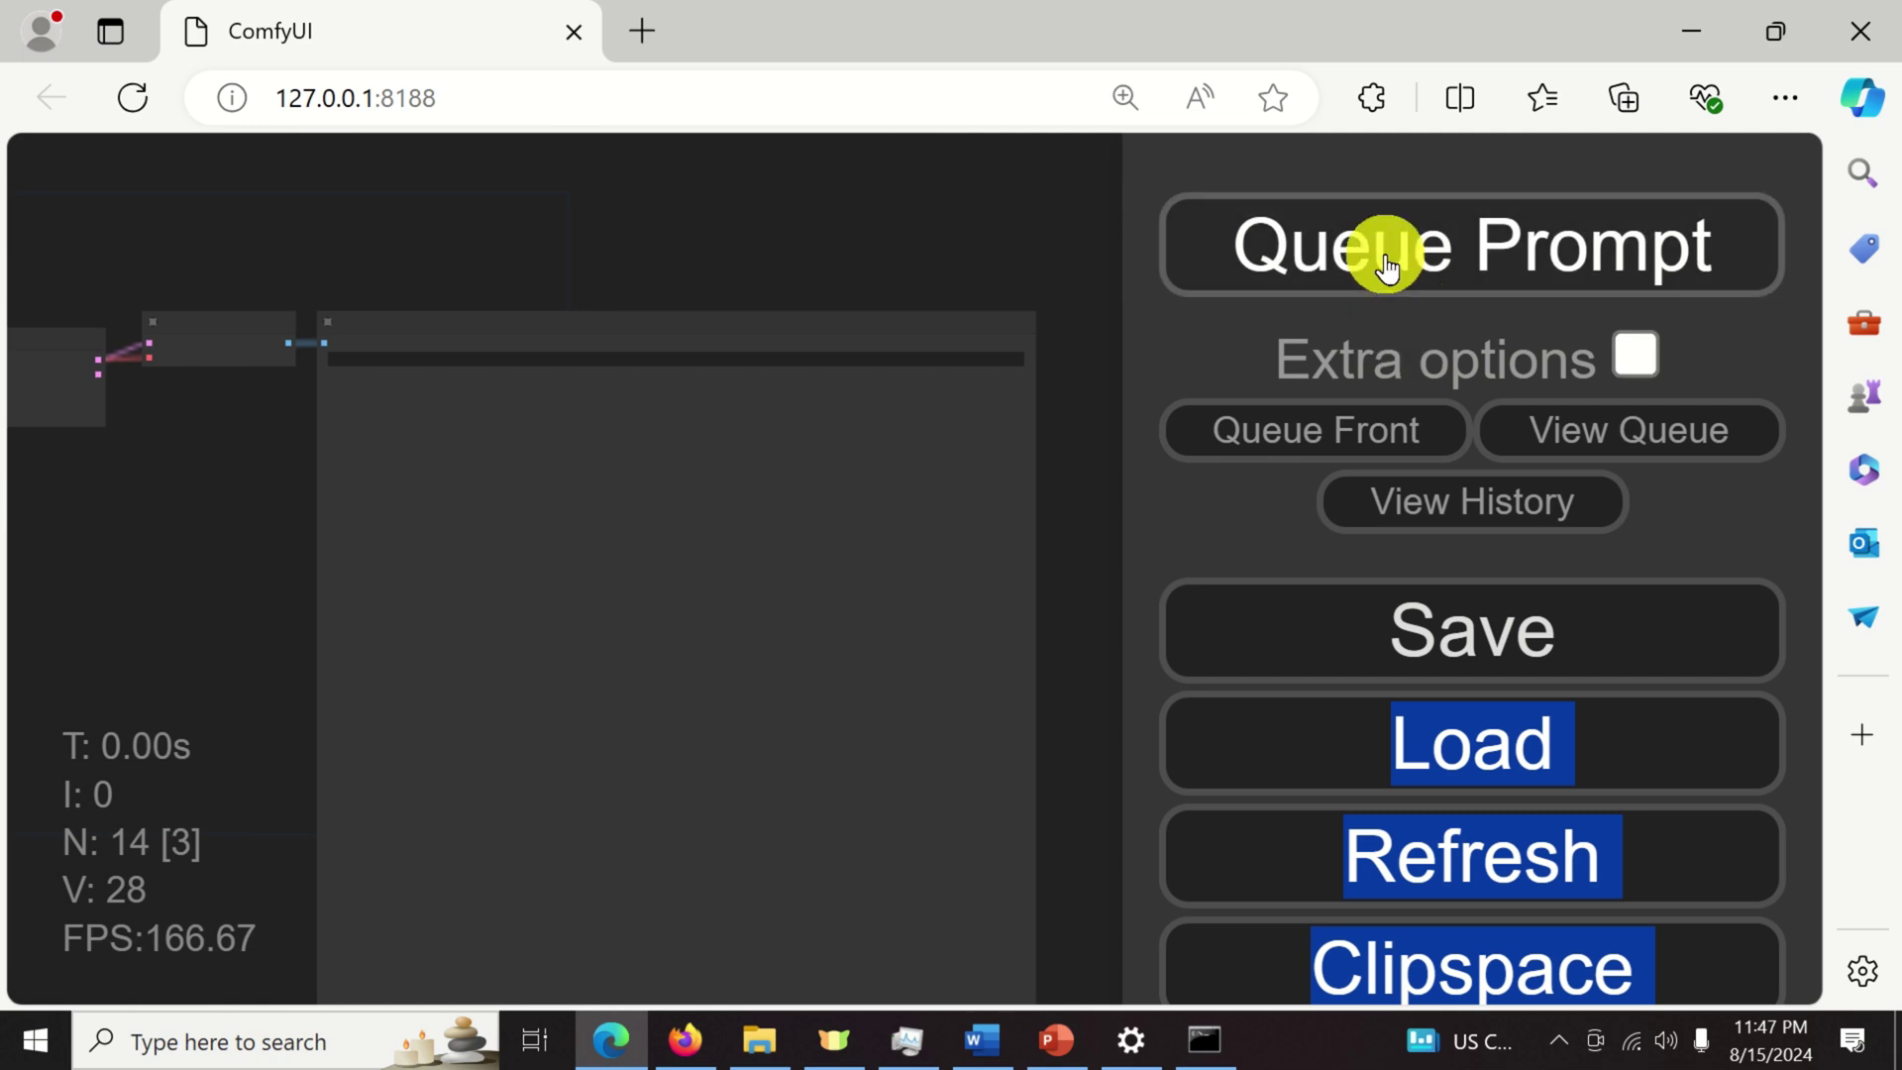
click(1472, 254)
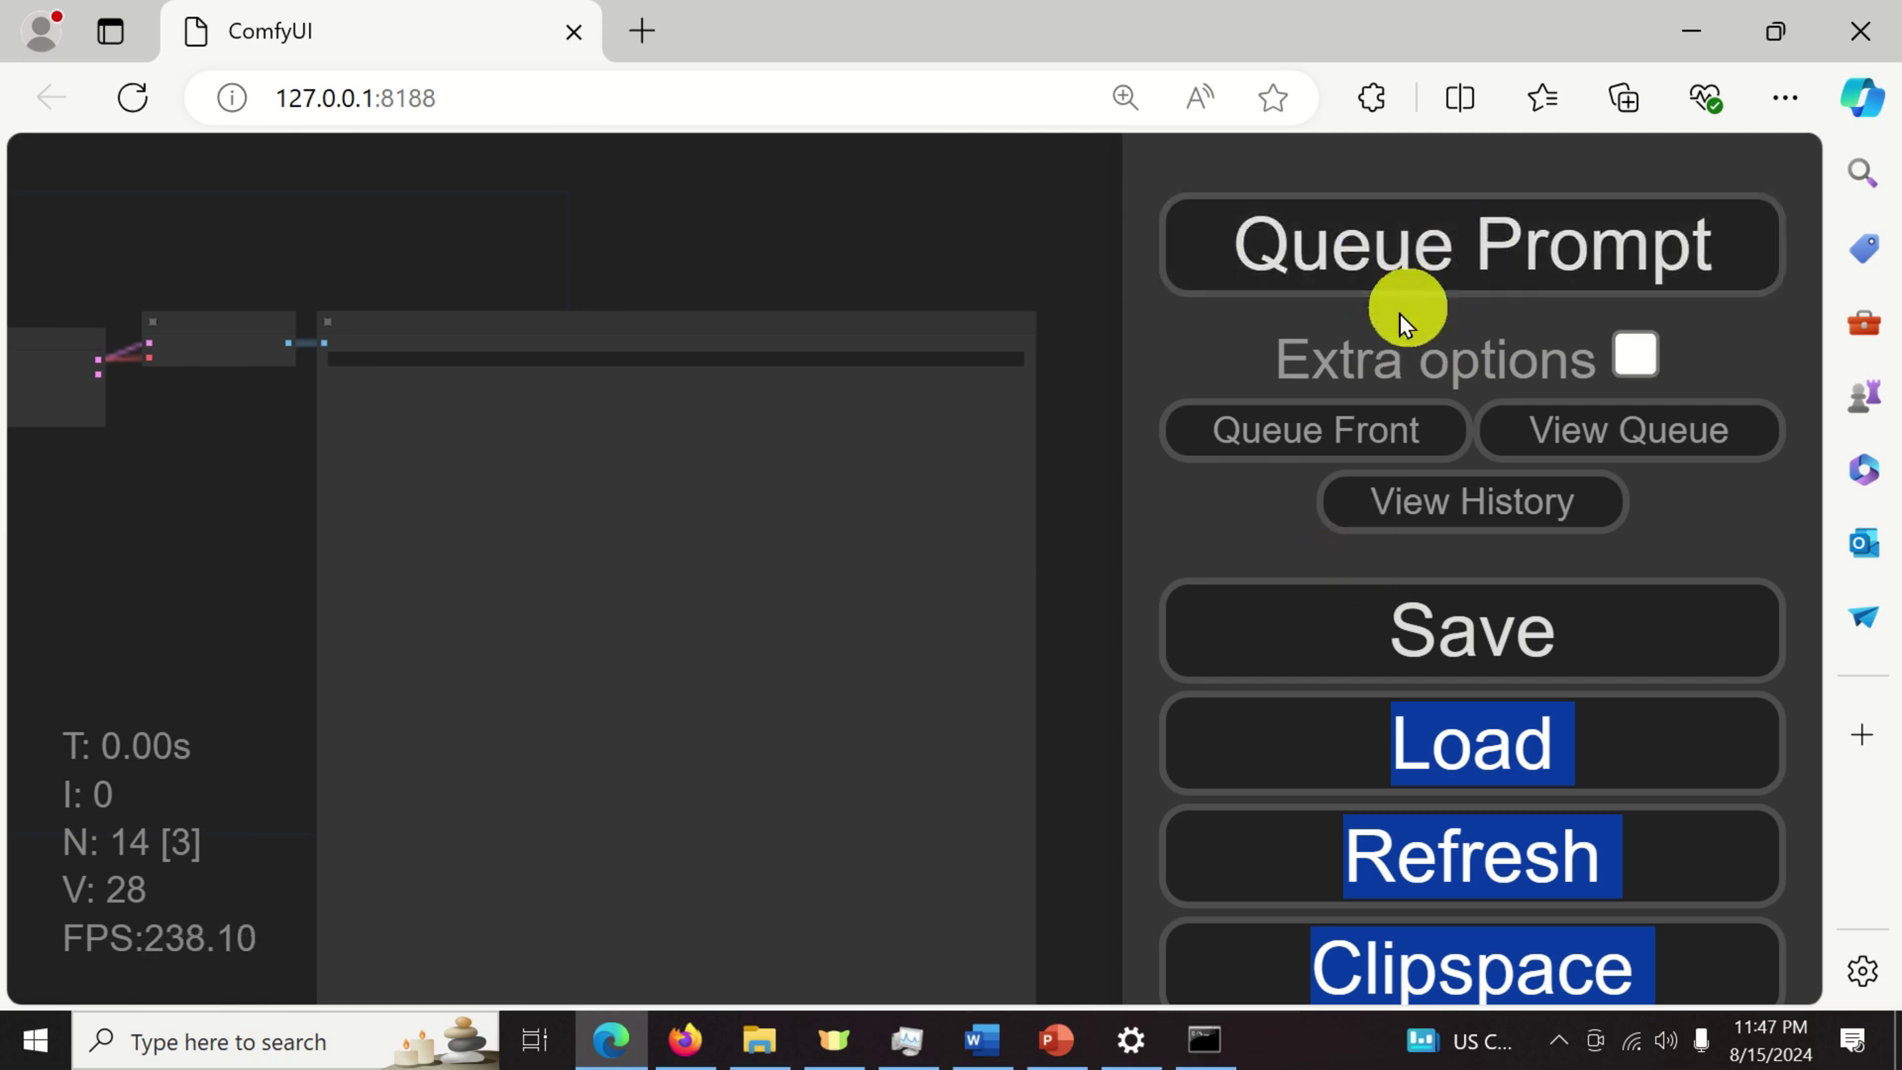
Check the generation log in the command window and show the performance graphs in Task Manager.
click(1206, 1040)
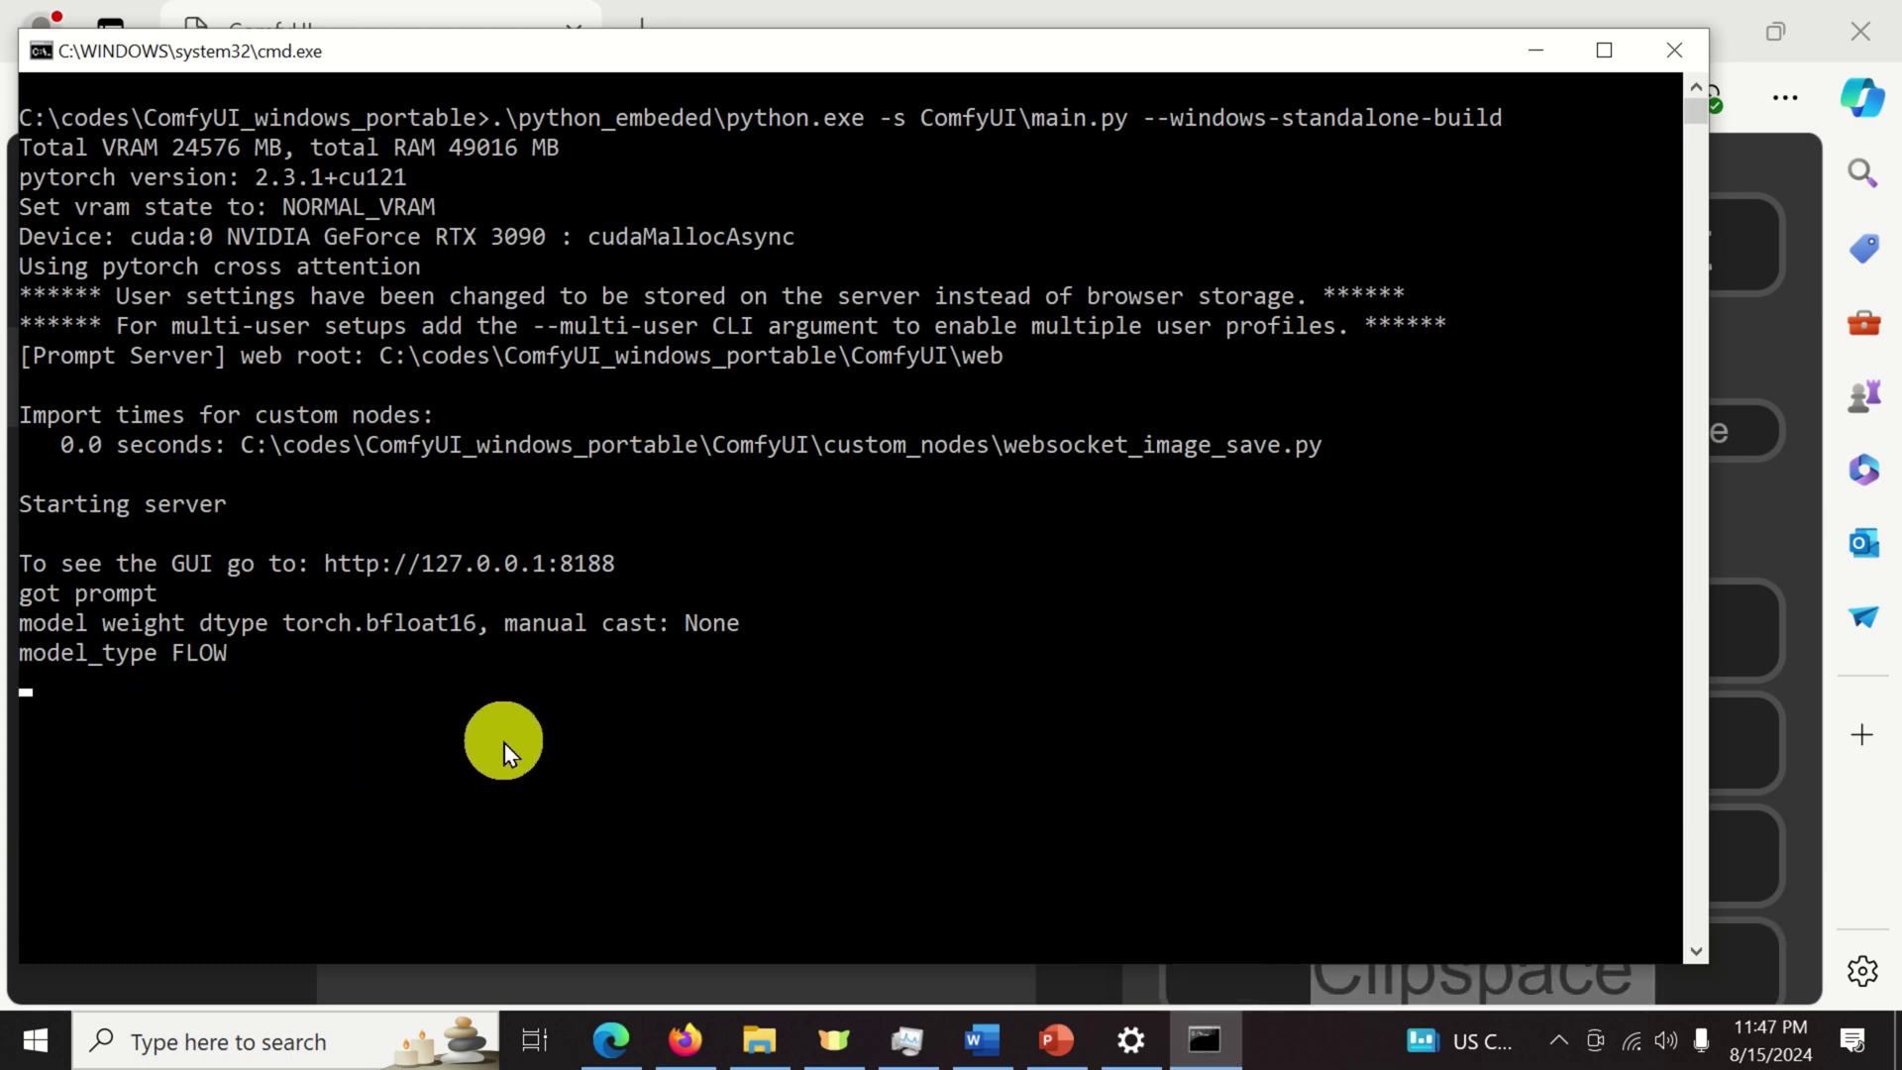
click(908, 1040)
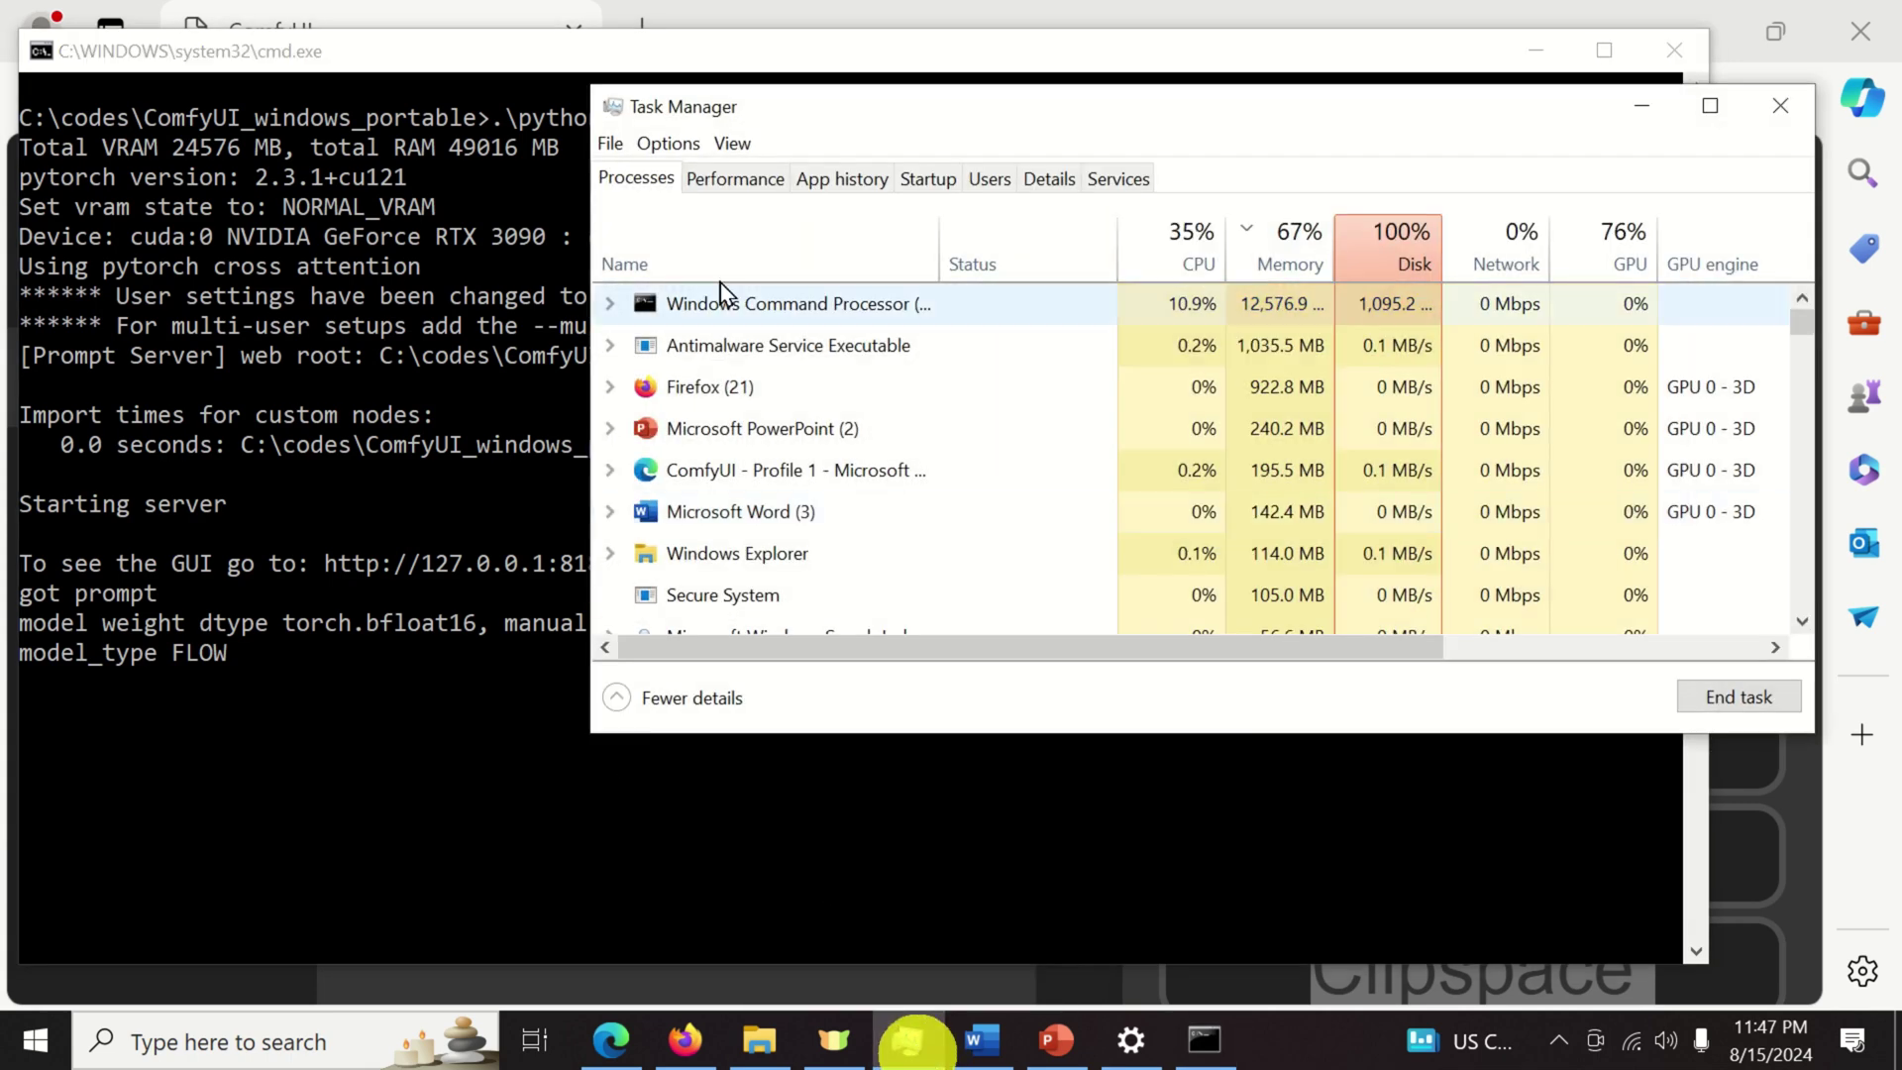
click(735, 179)
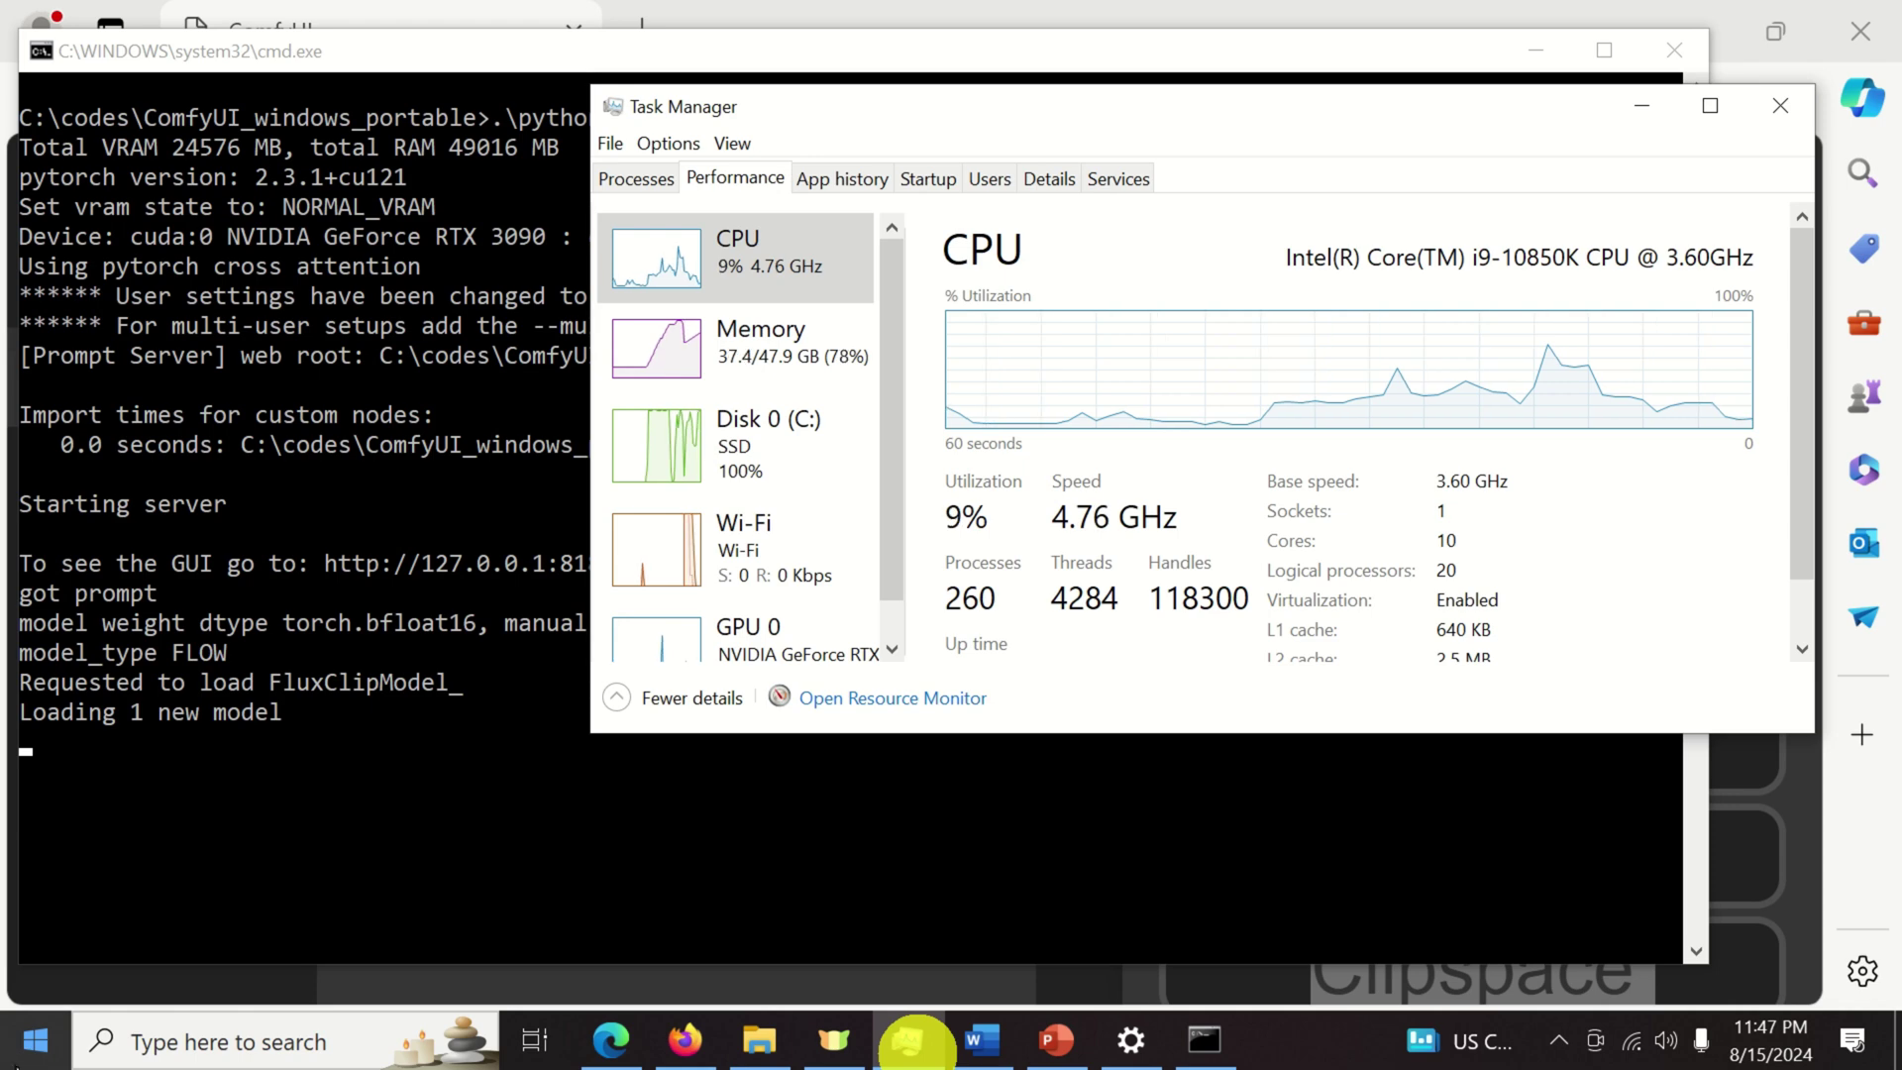
click(34, 1040)
text(ta)
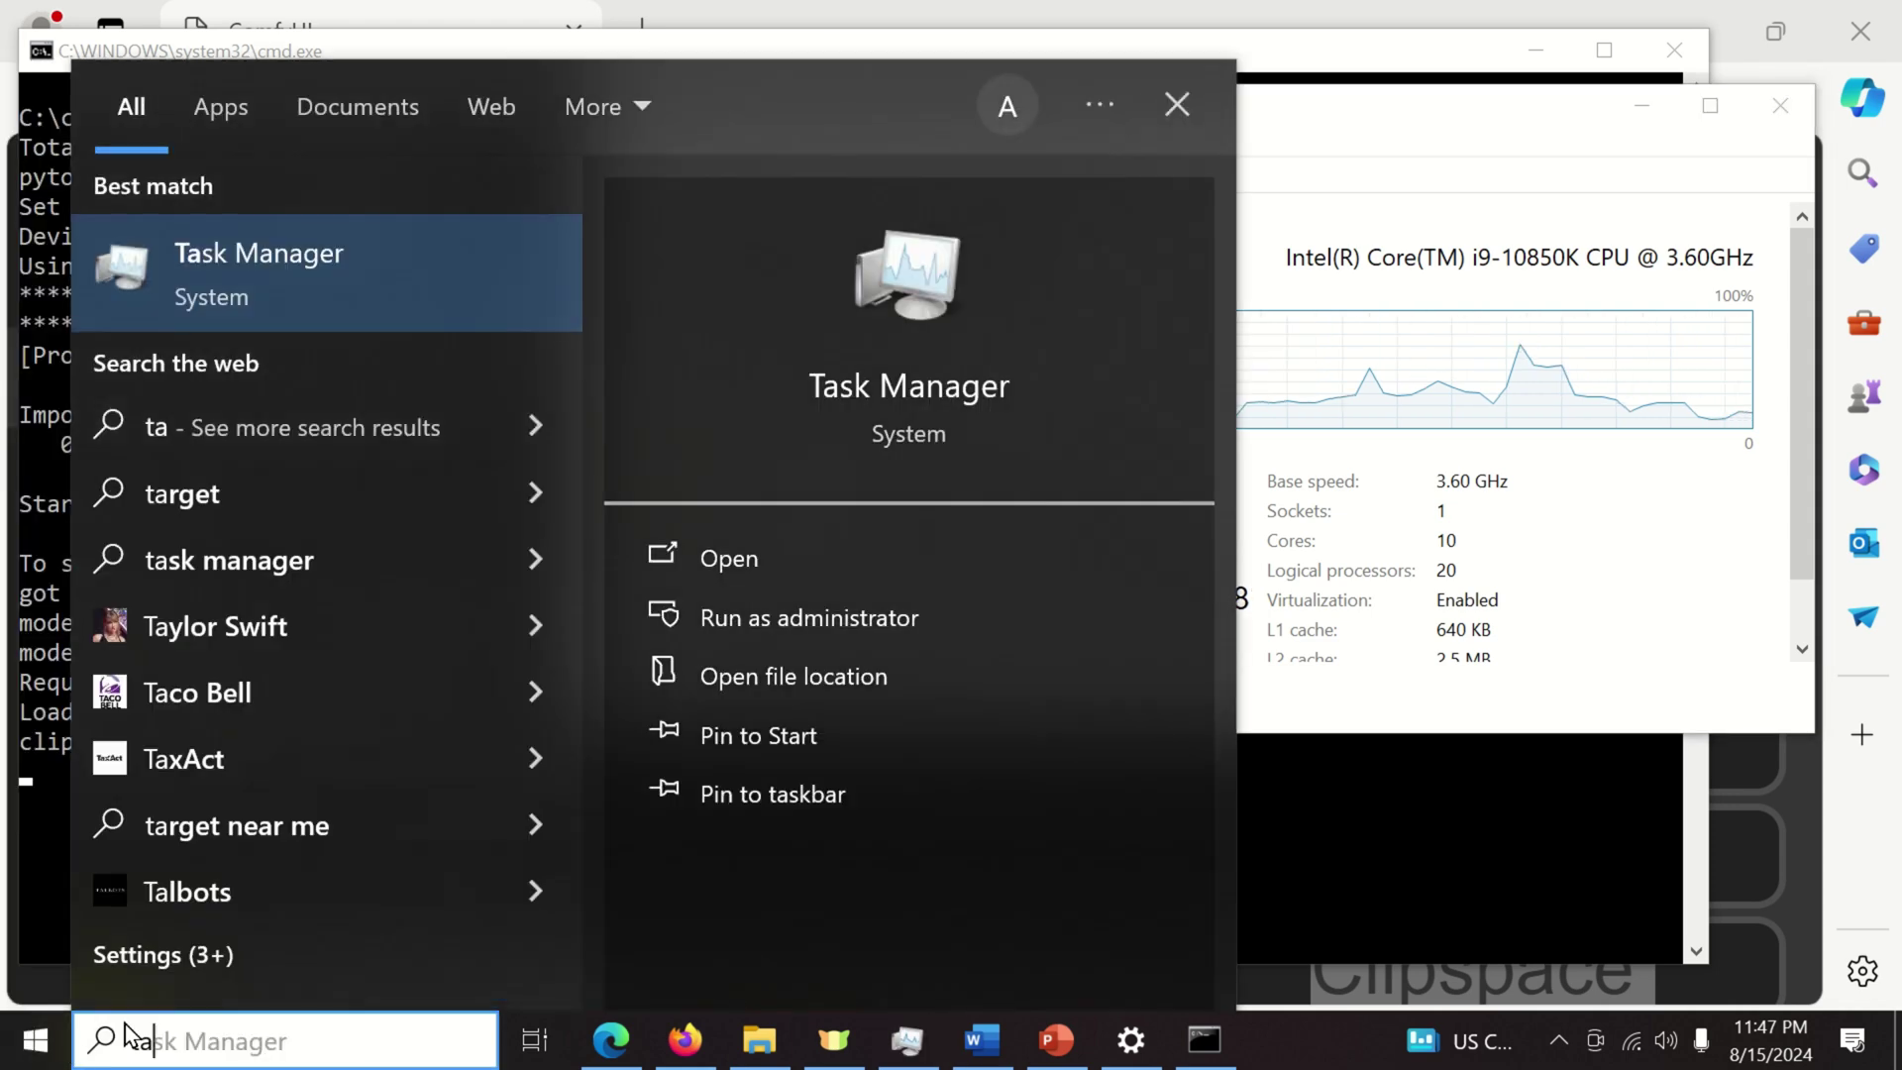
click(1398, 121)
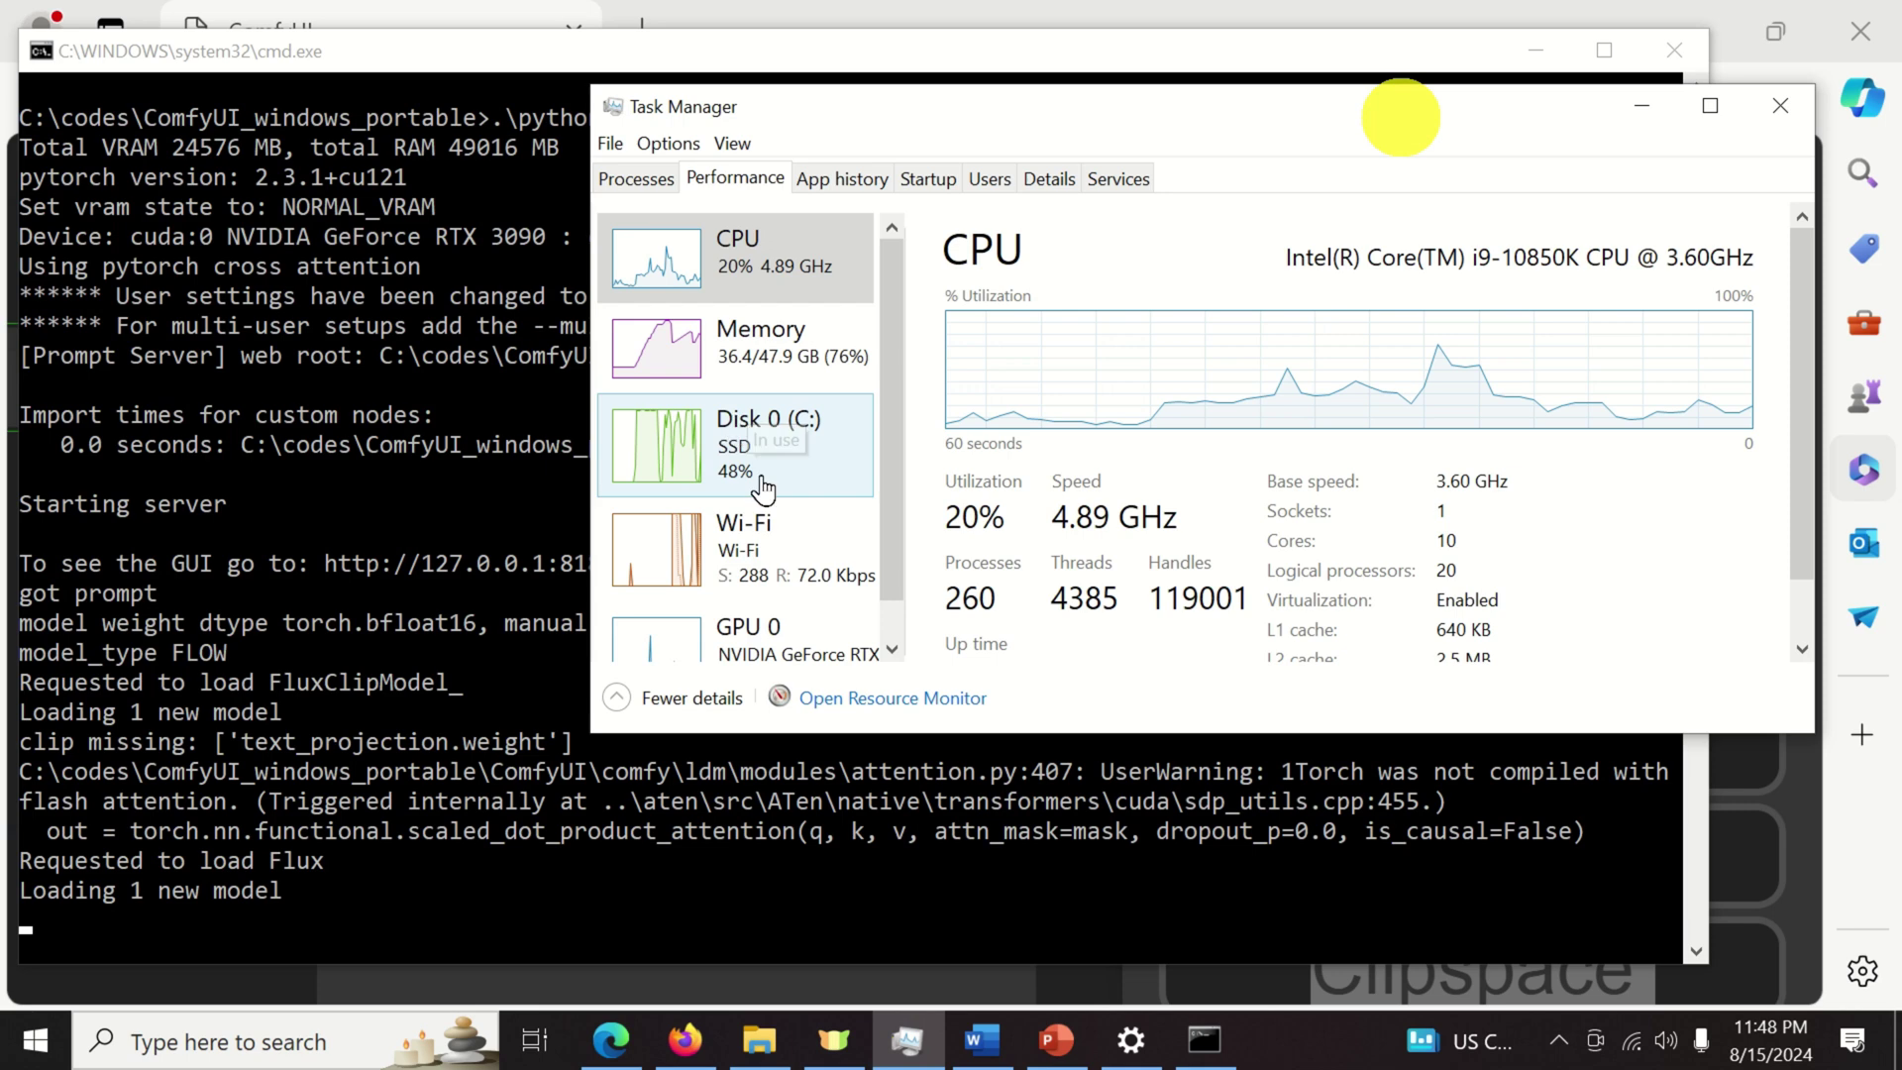
Follow the run in the command window until the prompt has executed and view the generated bottle image in ComfyUI.
scroll(244, 799, down, 1)
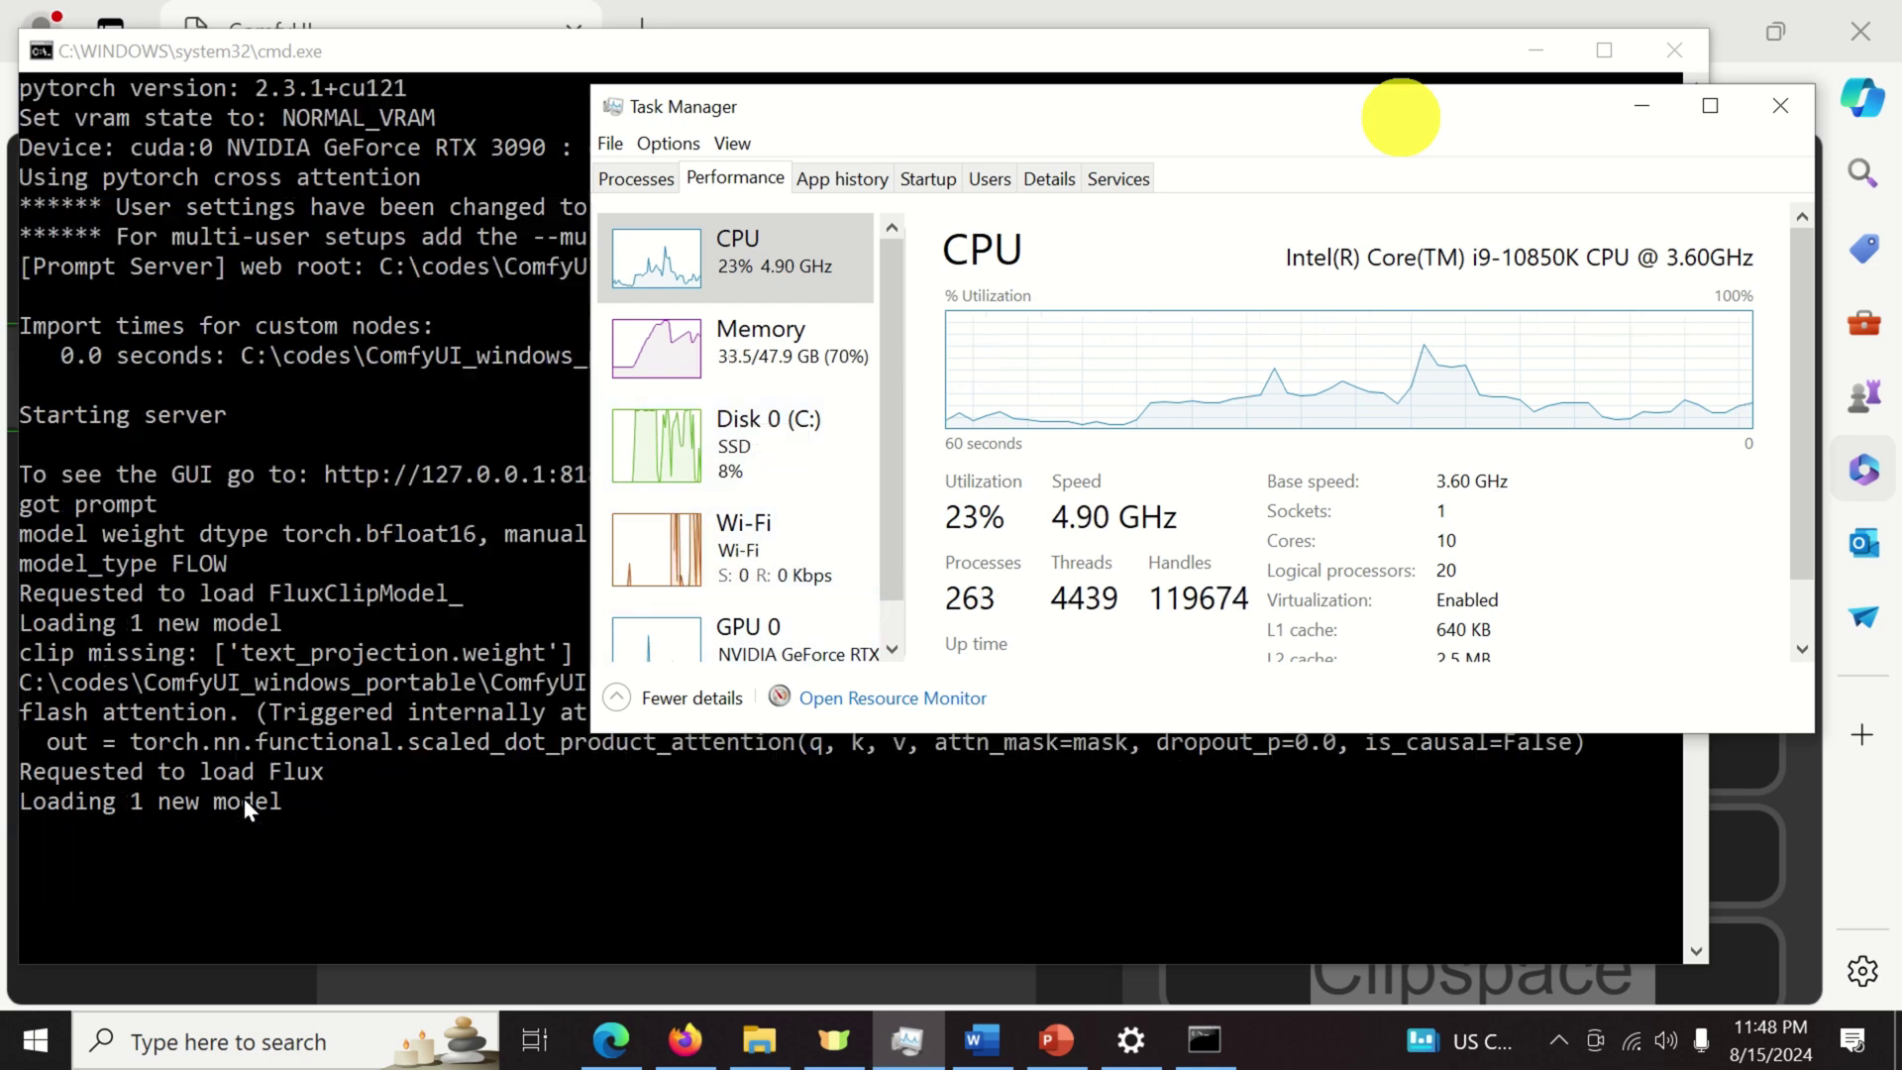
click(97, 645)
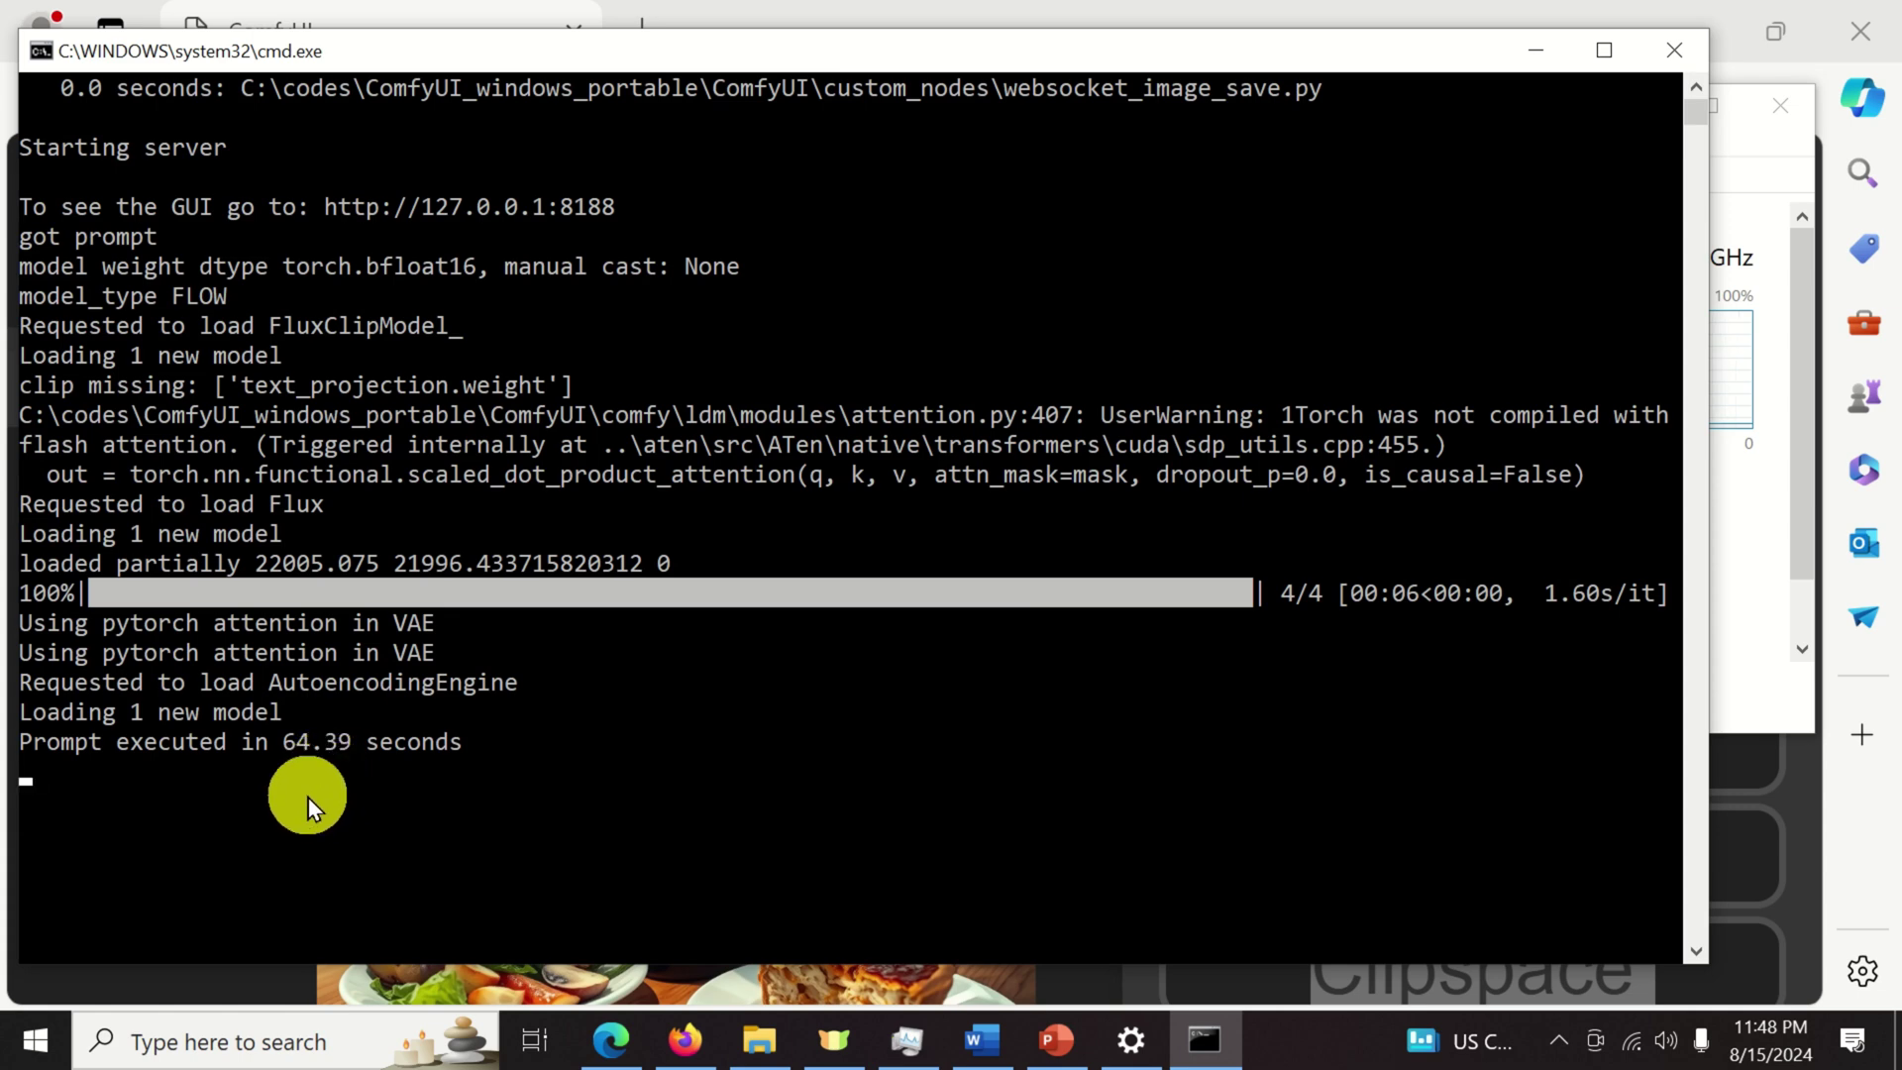
click(254, 984)
scroll(391, 709, down, 3)
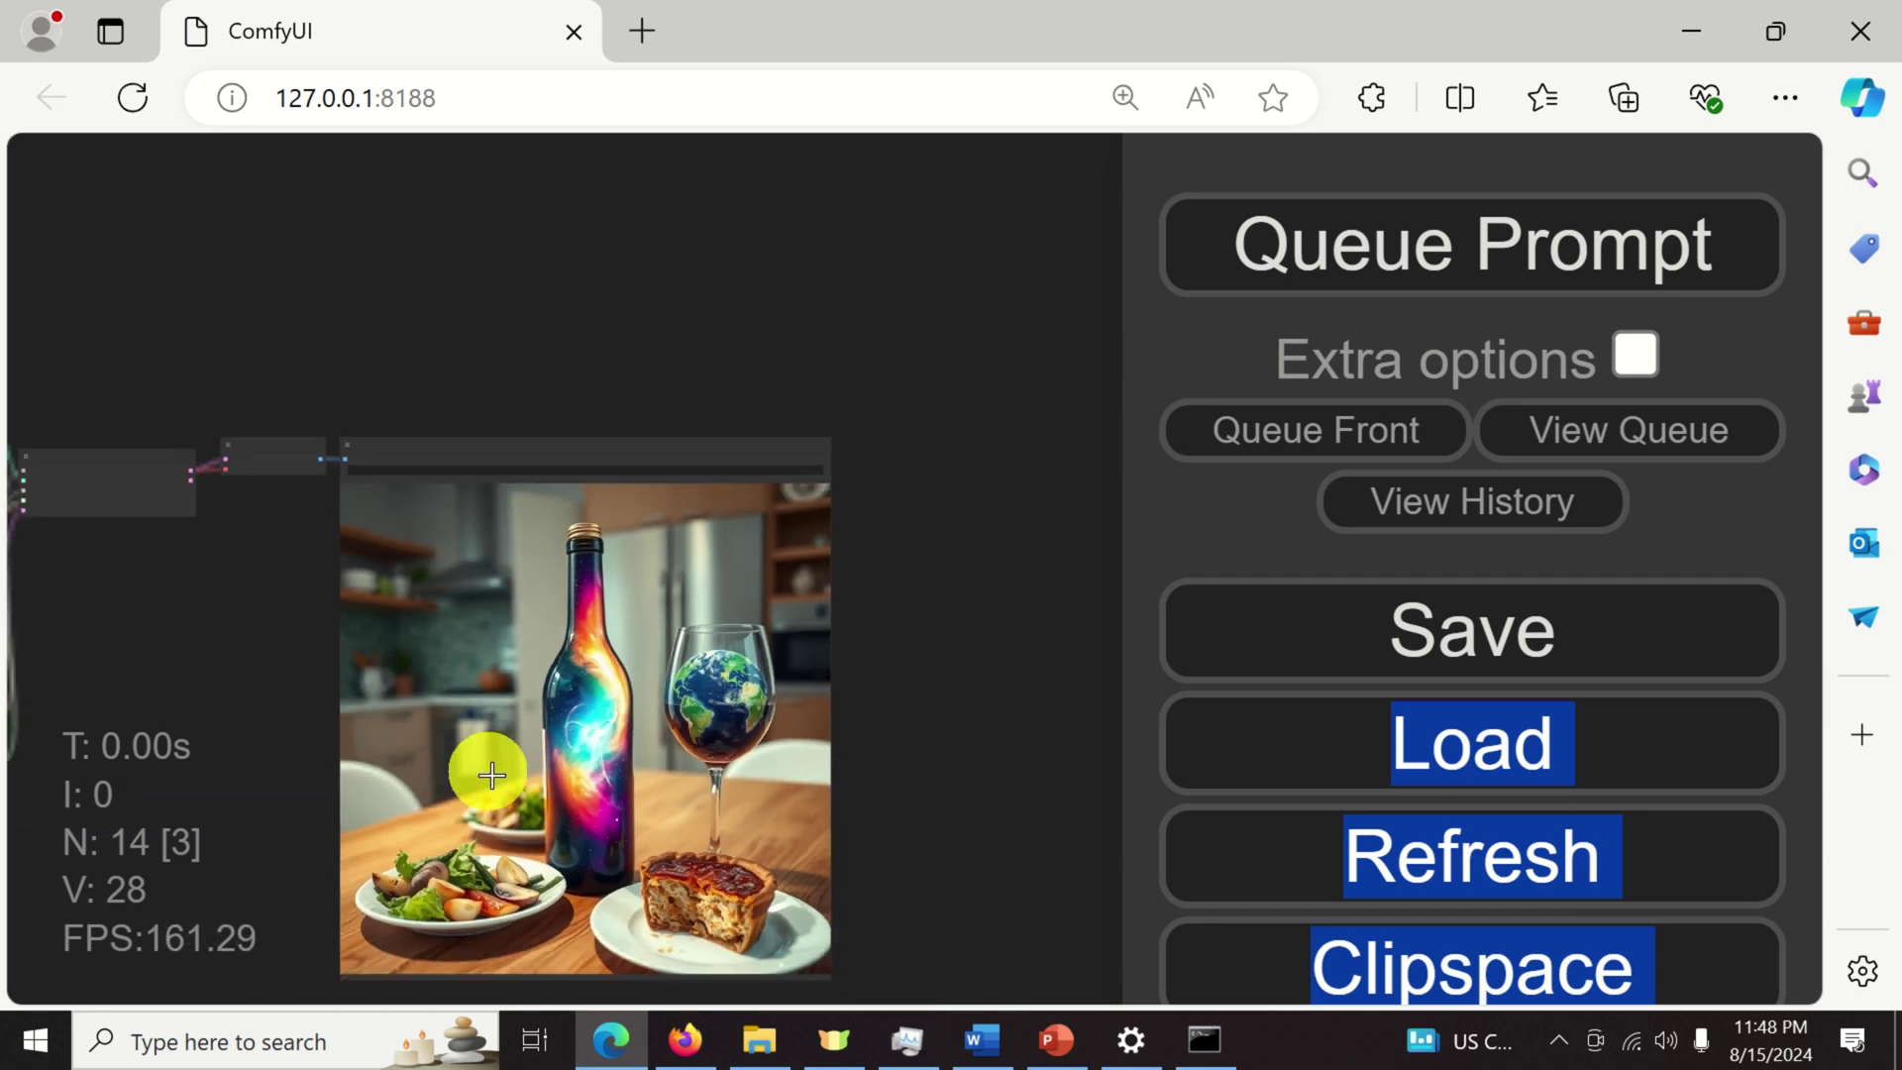
drag(603, 373, 790, 136)
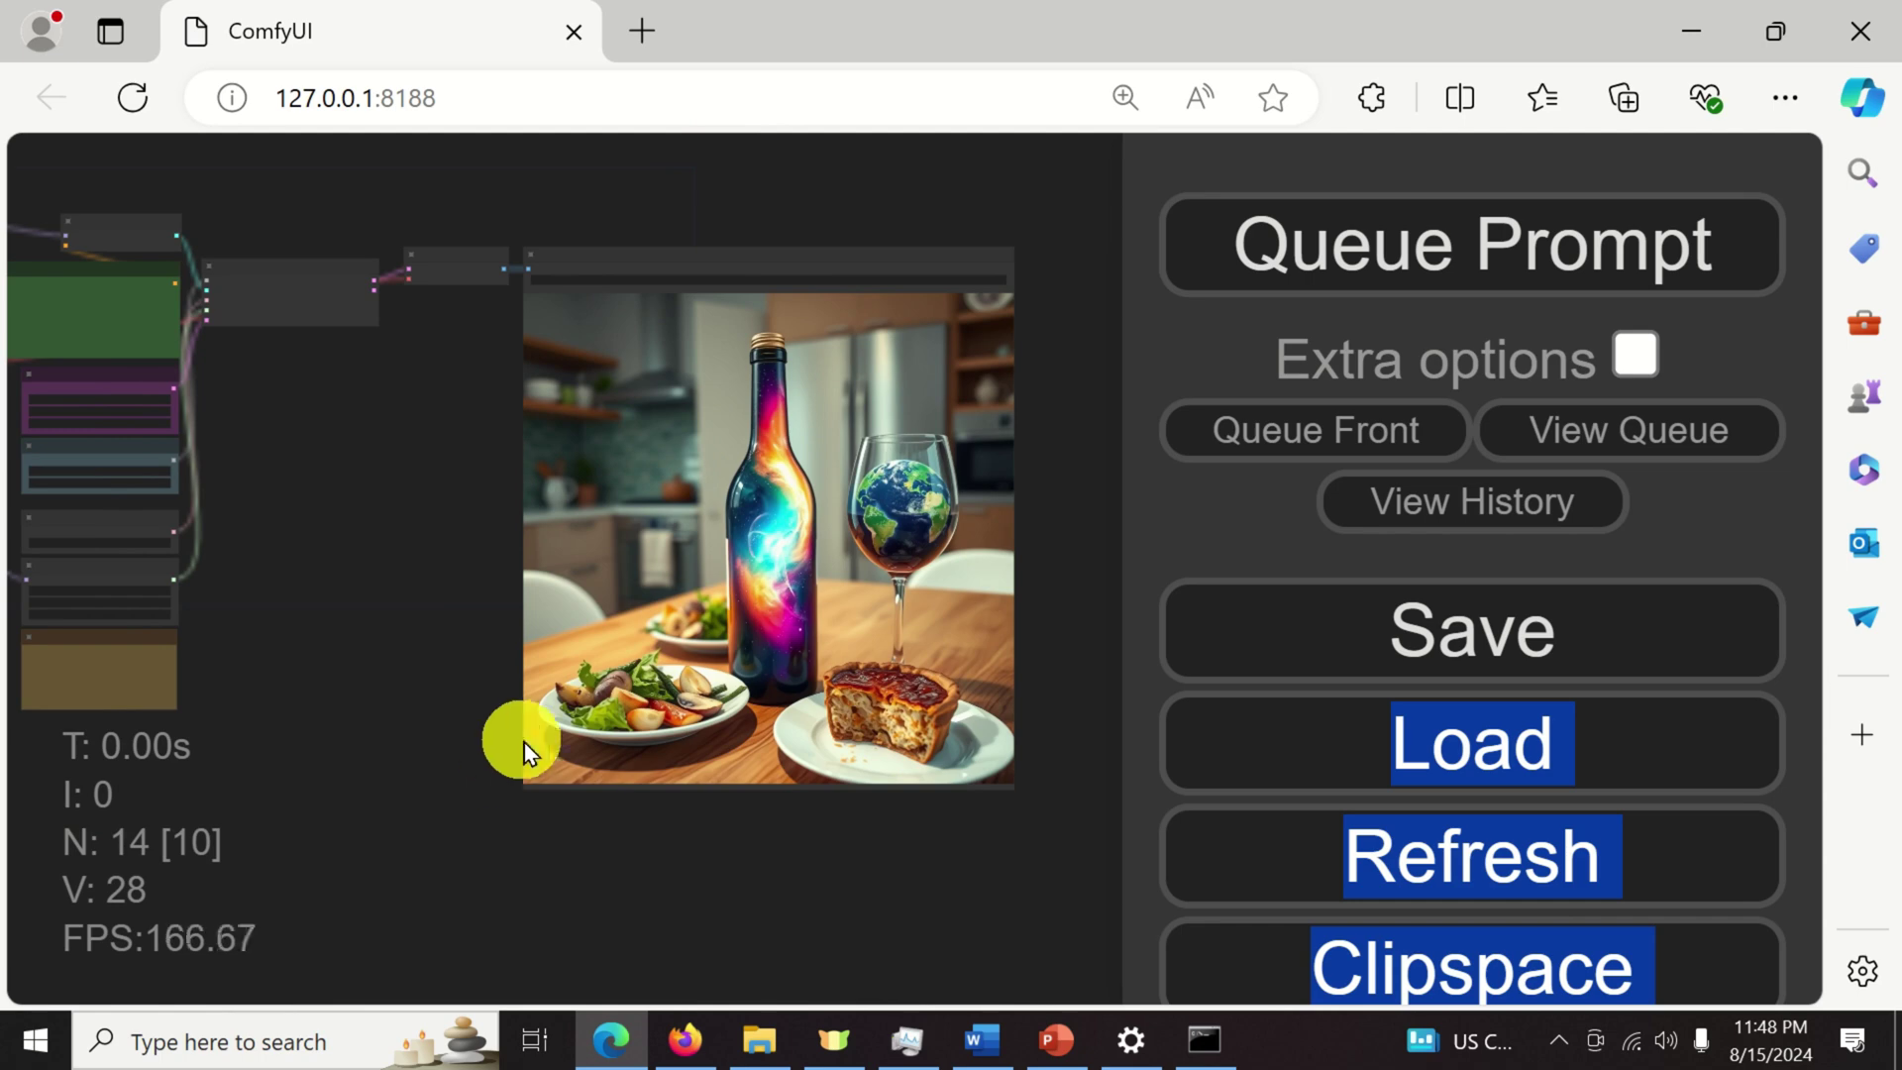
Replace the prompt with a roman soldier holding a sword and shield beside a horse, with a snow-topped mountain, distant sea and castle in the background.
scroll(595, 700, up, 5)
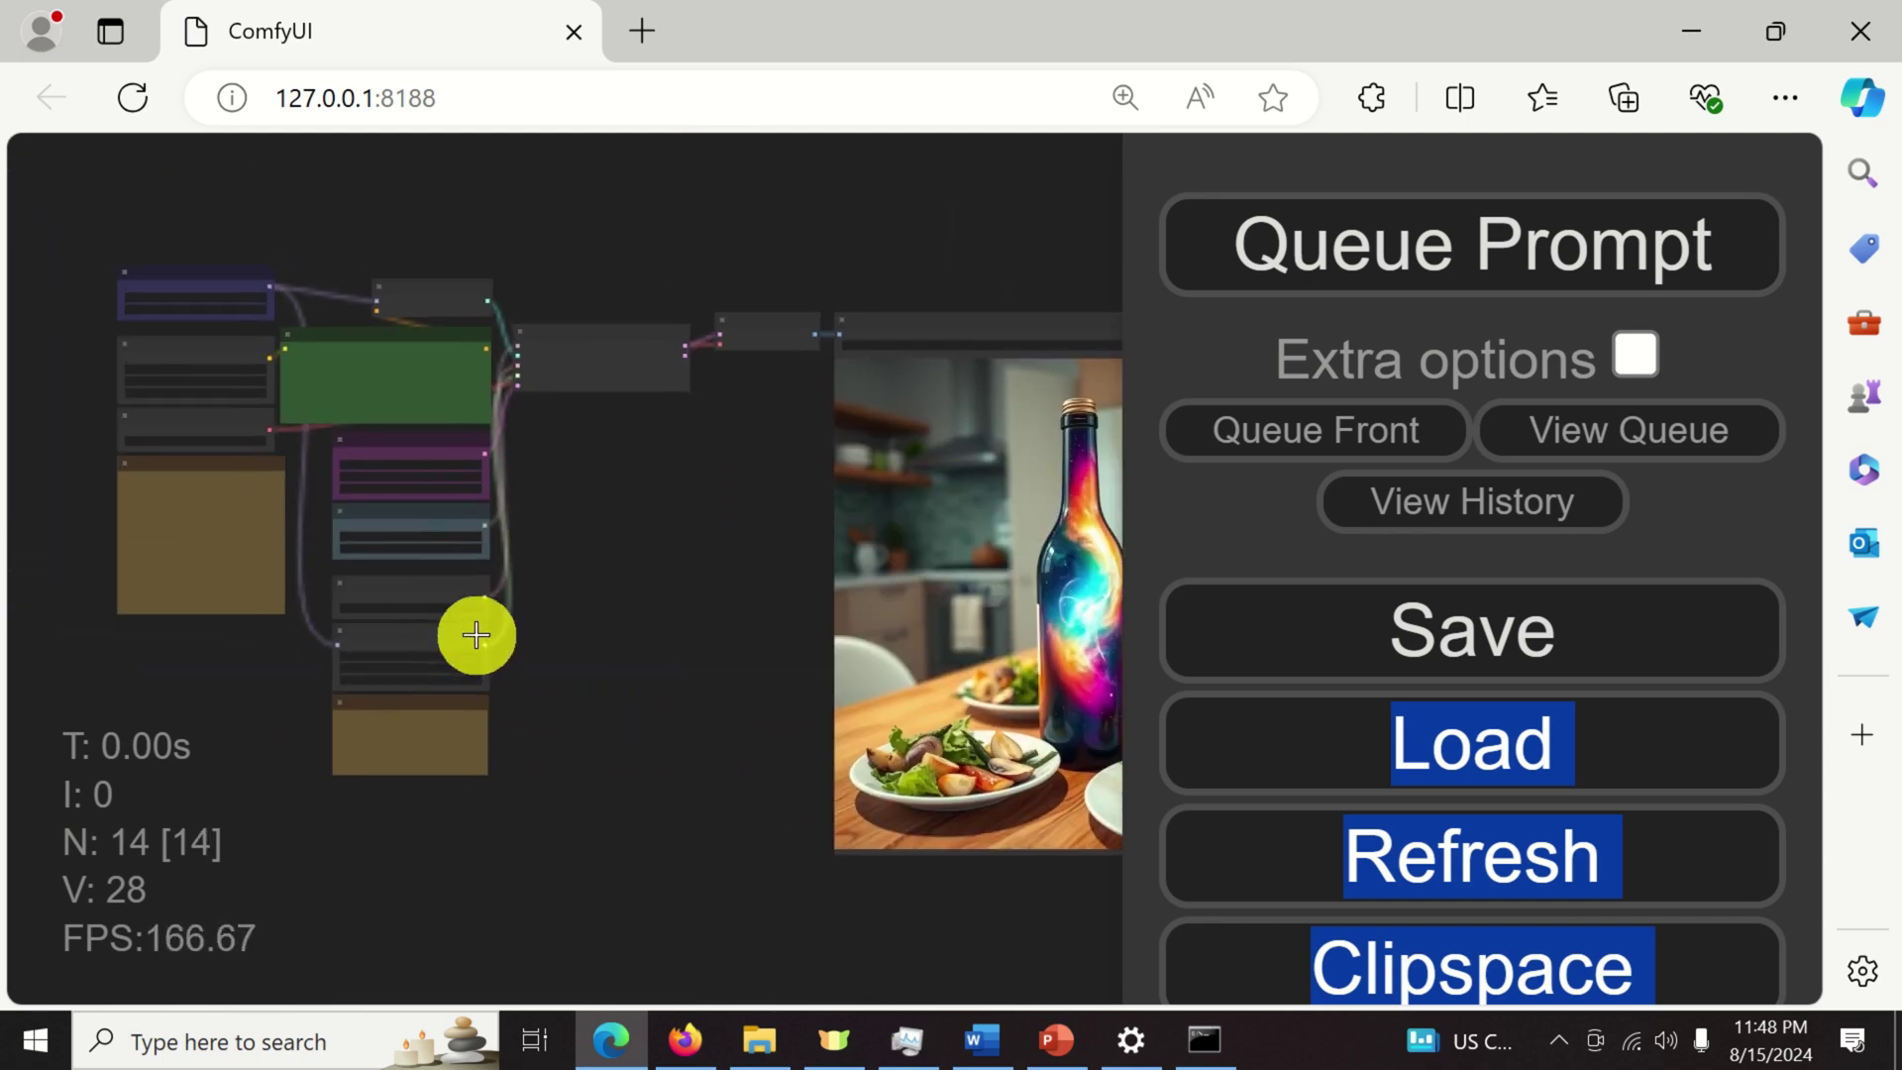
scroll(473, 643, up, 3)
scroll(474, 643, up, 1)
drag(634, 554, 985, 641)
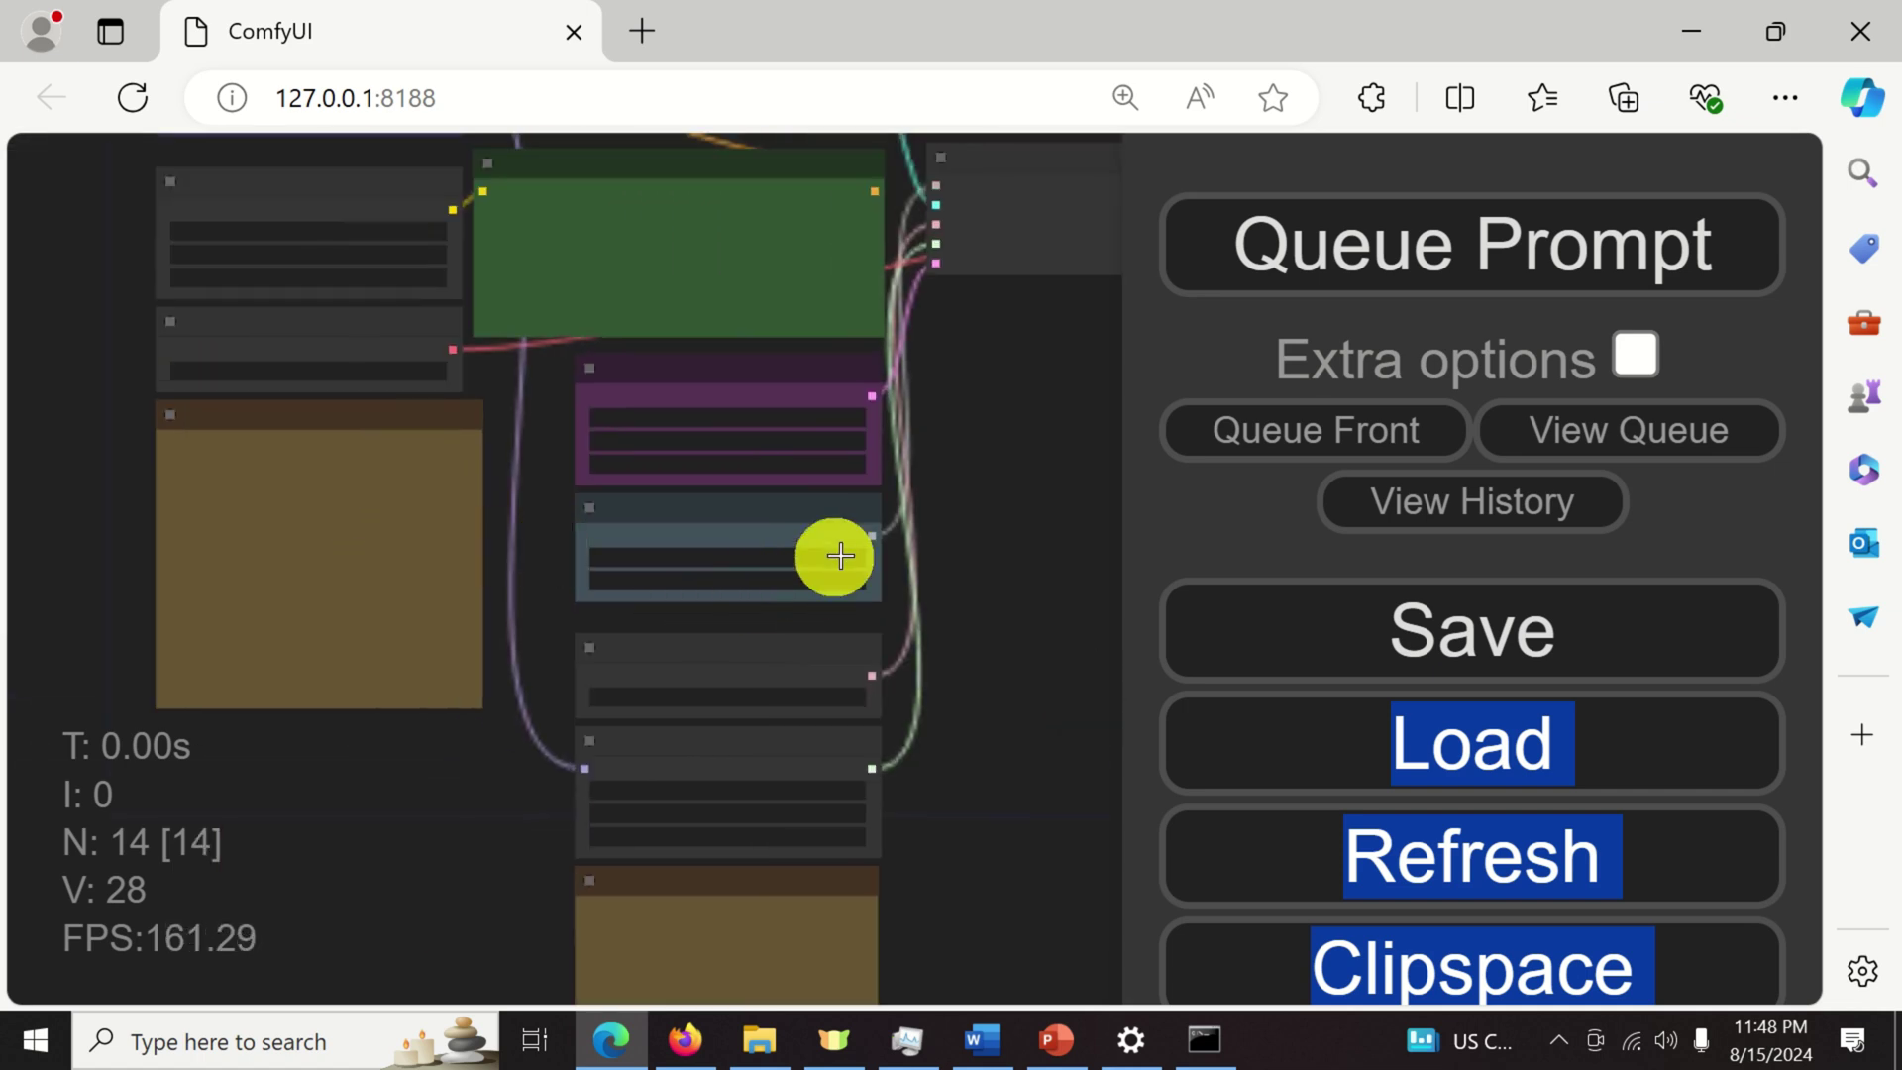
scroll(842, 556, down, 2)
drag(993, 594, 628, 645)
scroll(628, 645, up, 5)
click(531, 485)
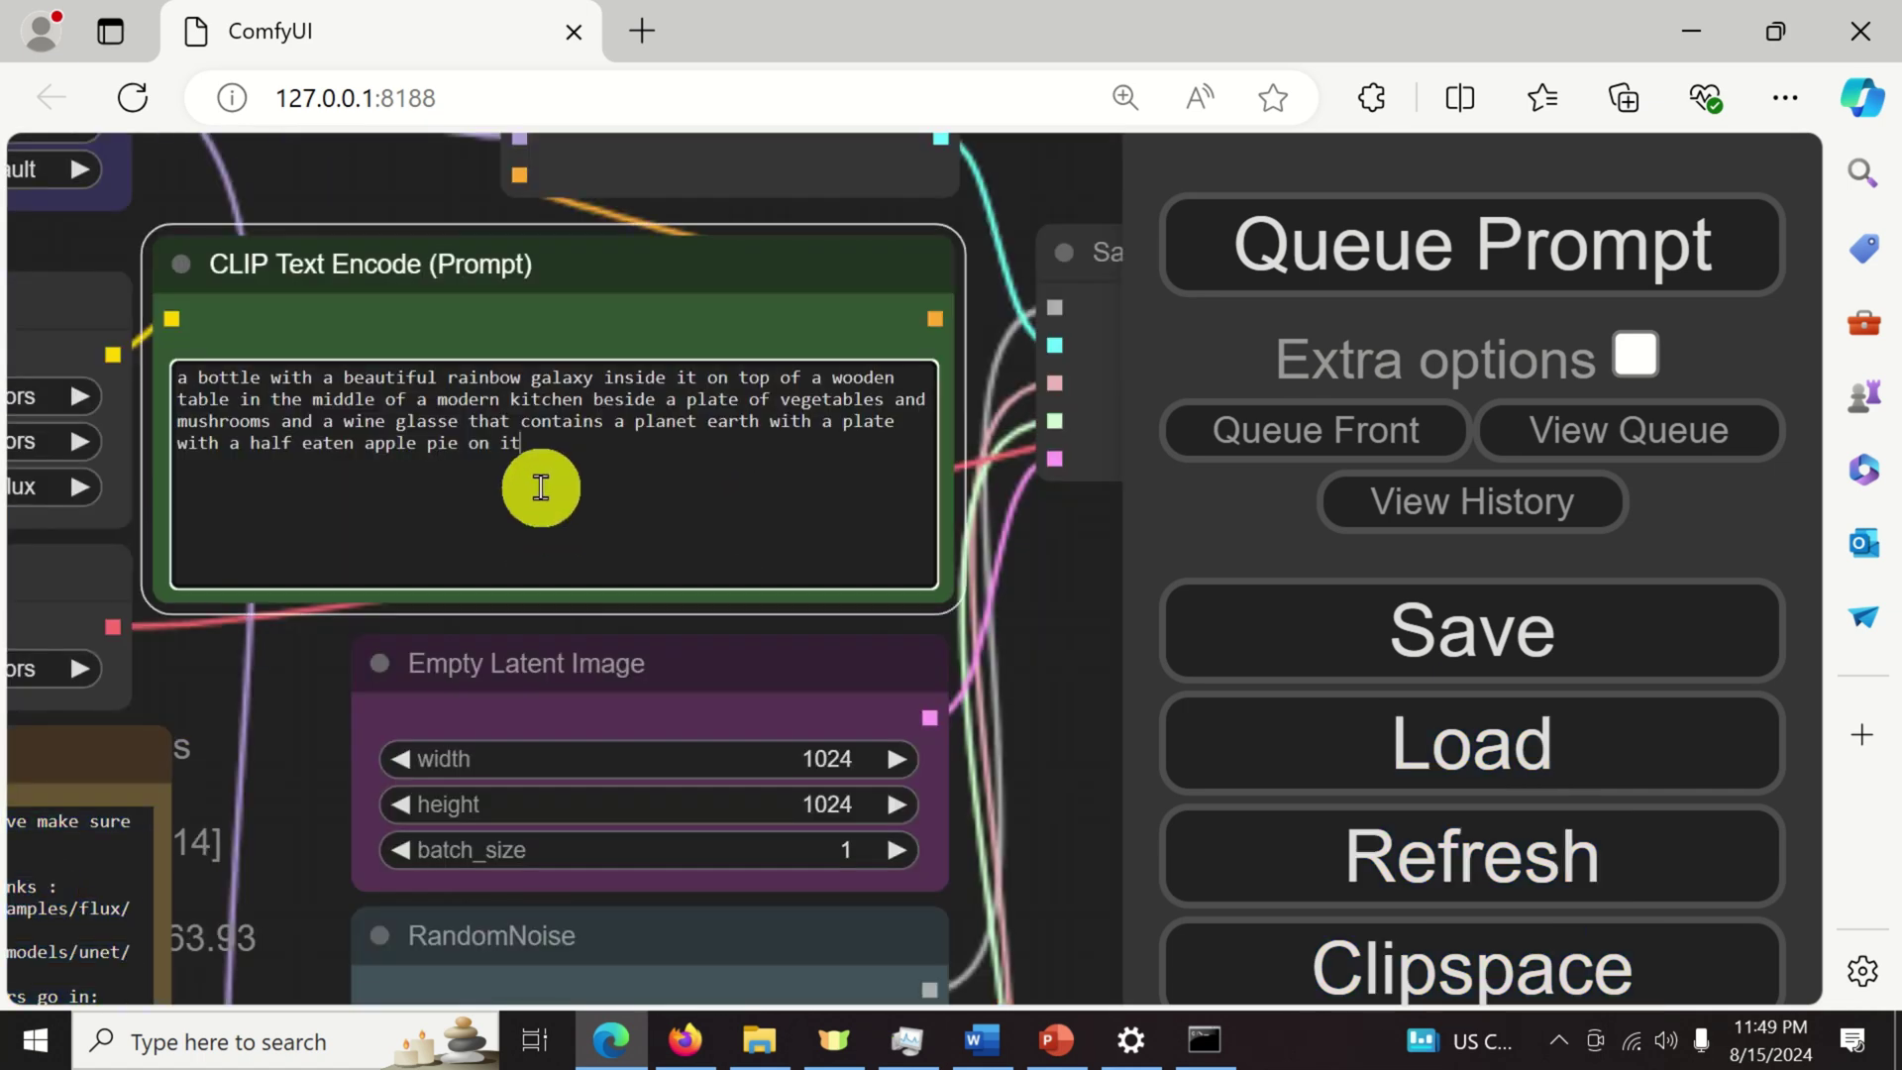
drag(551, 457, 127, 374)
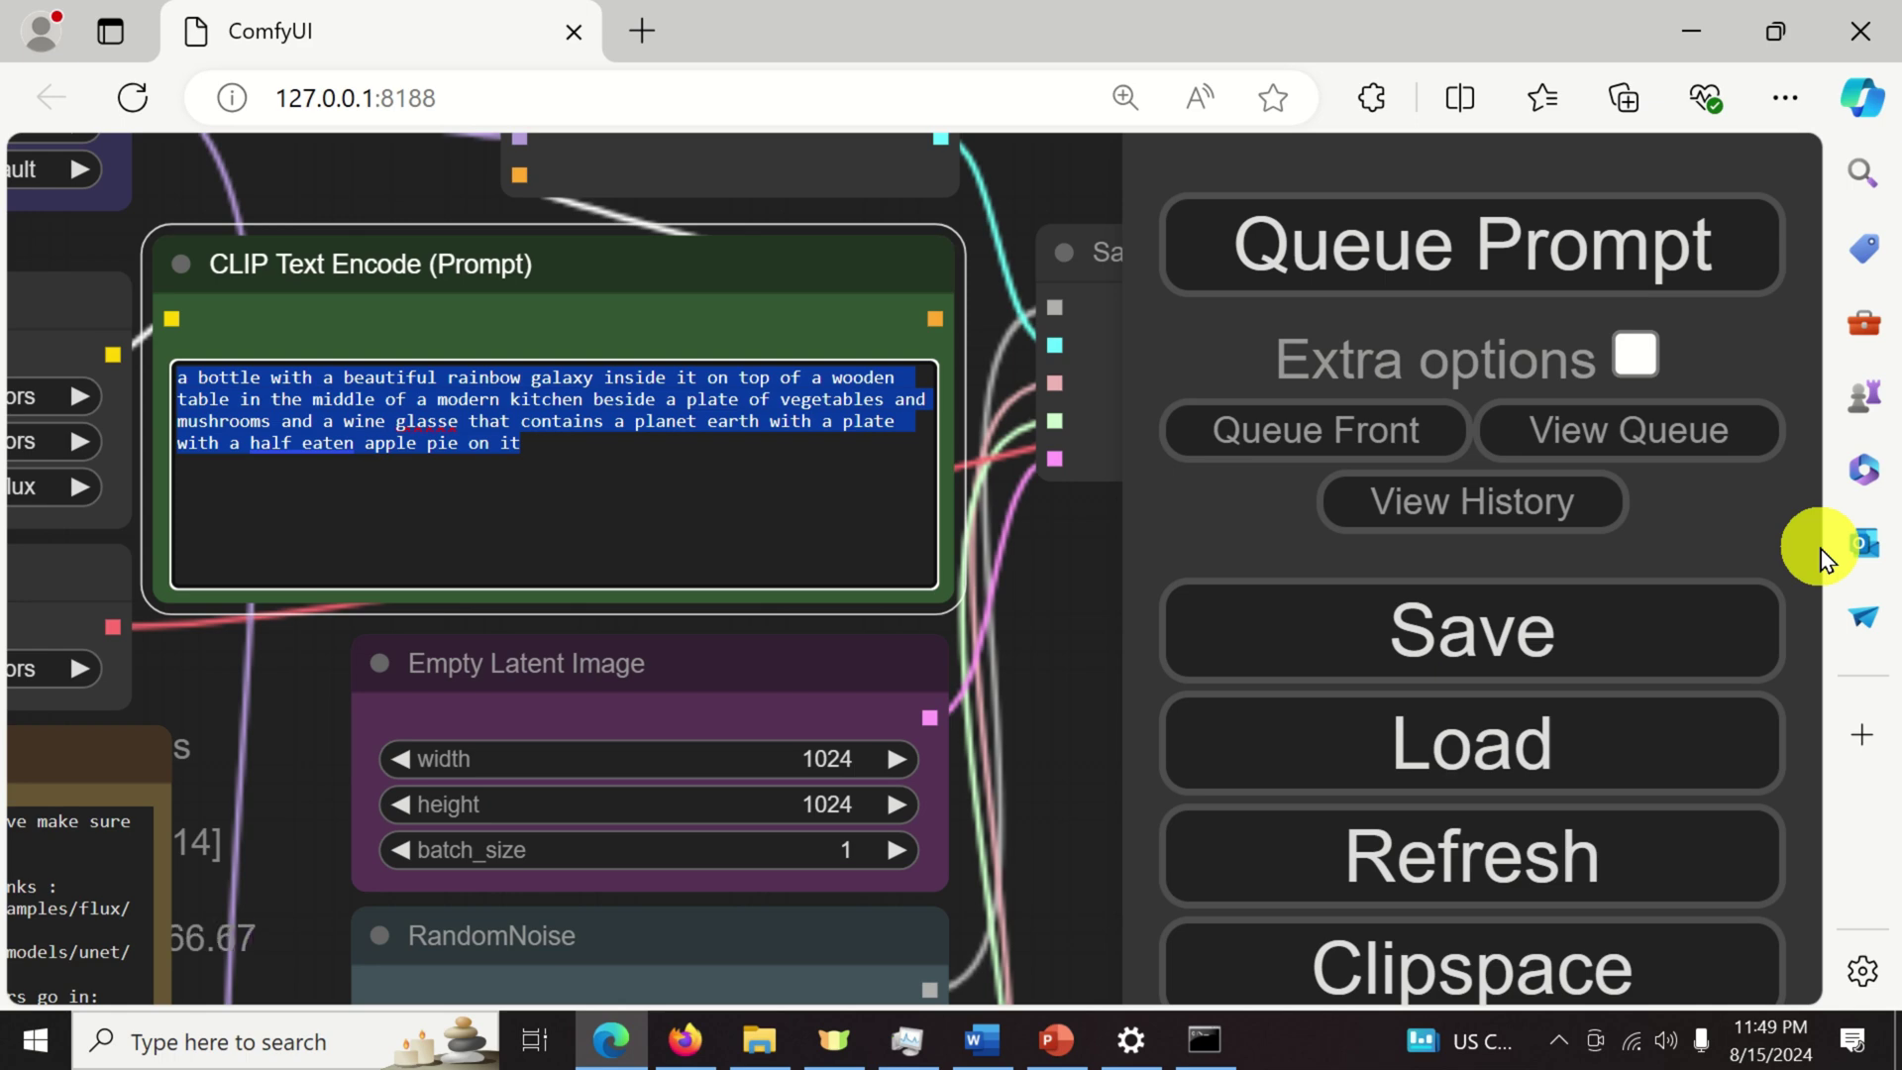
click(560, 459)
drag(560, 459, 128, 353)
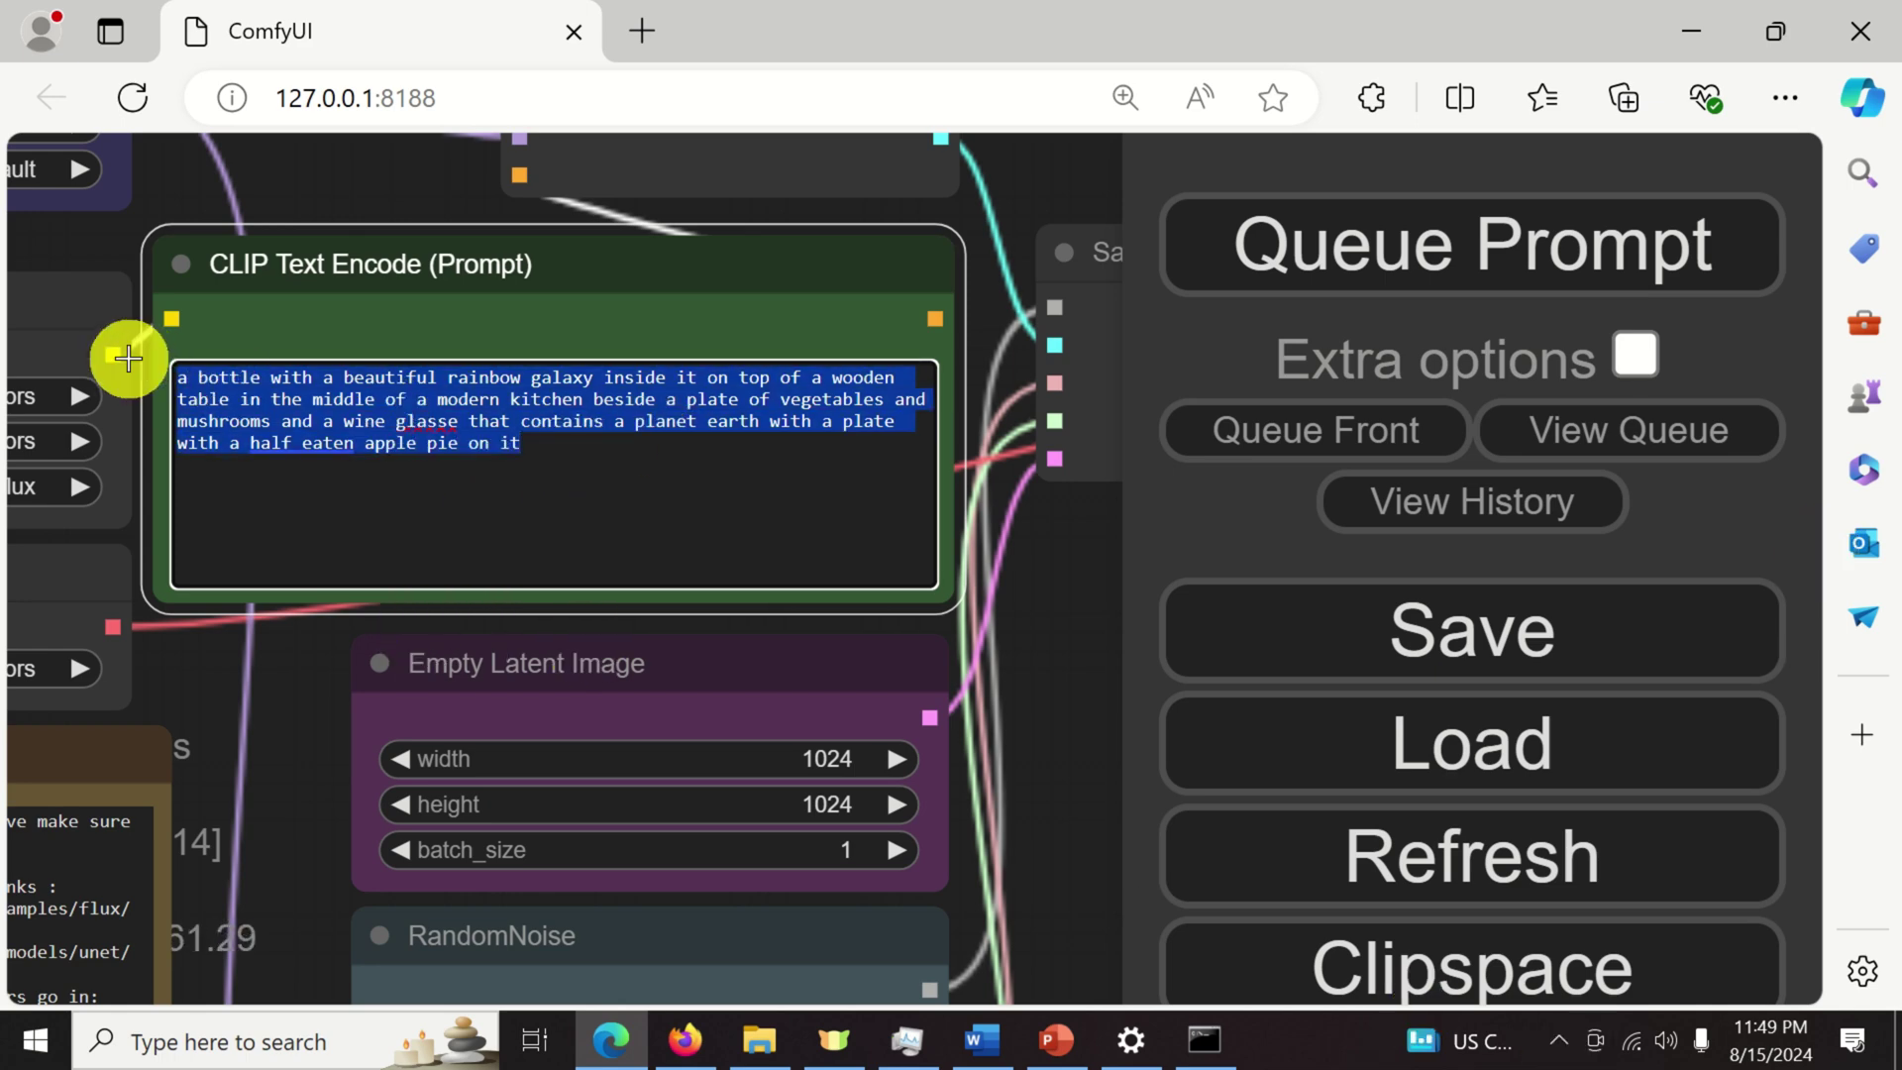
key(BackSpace)
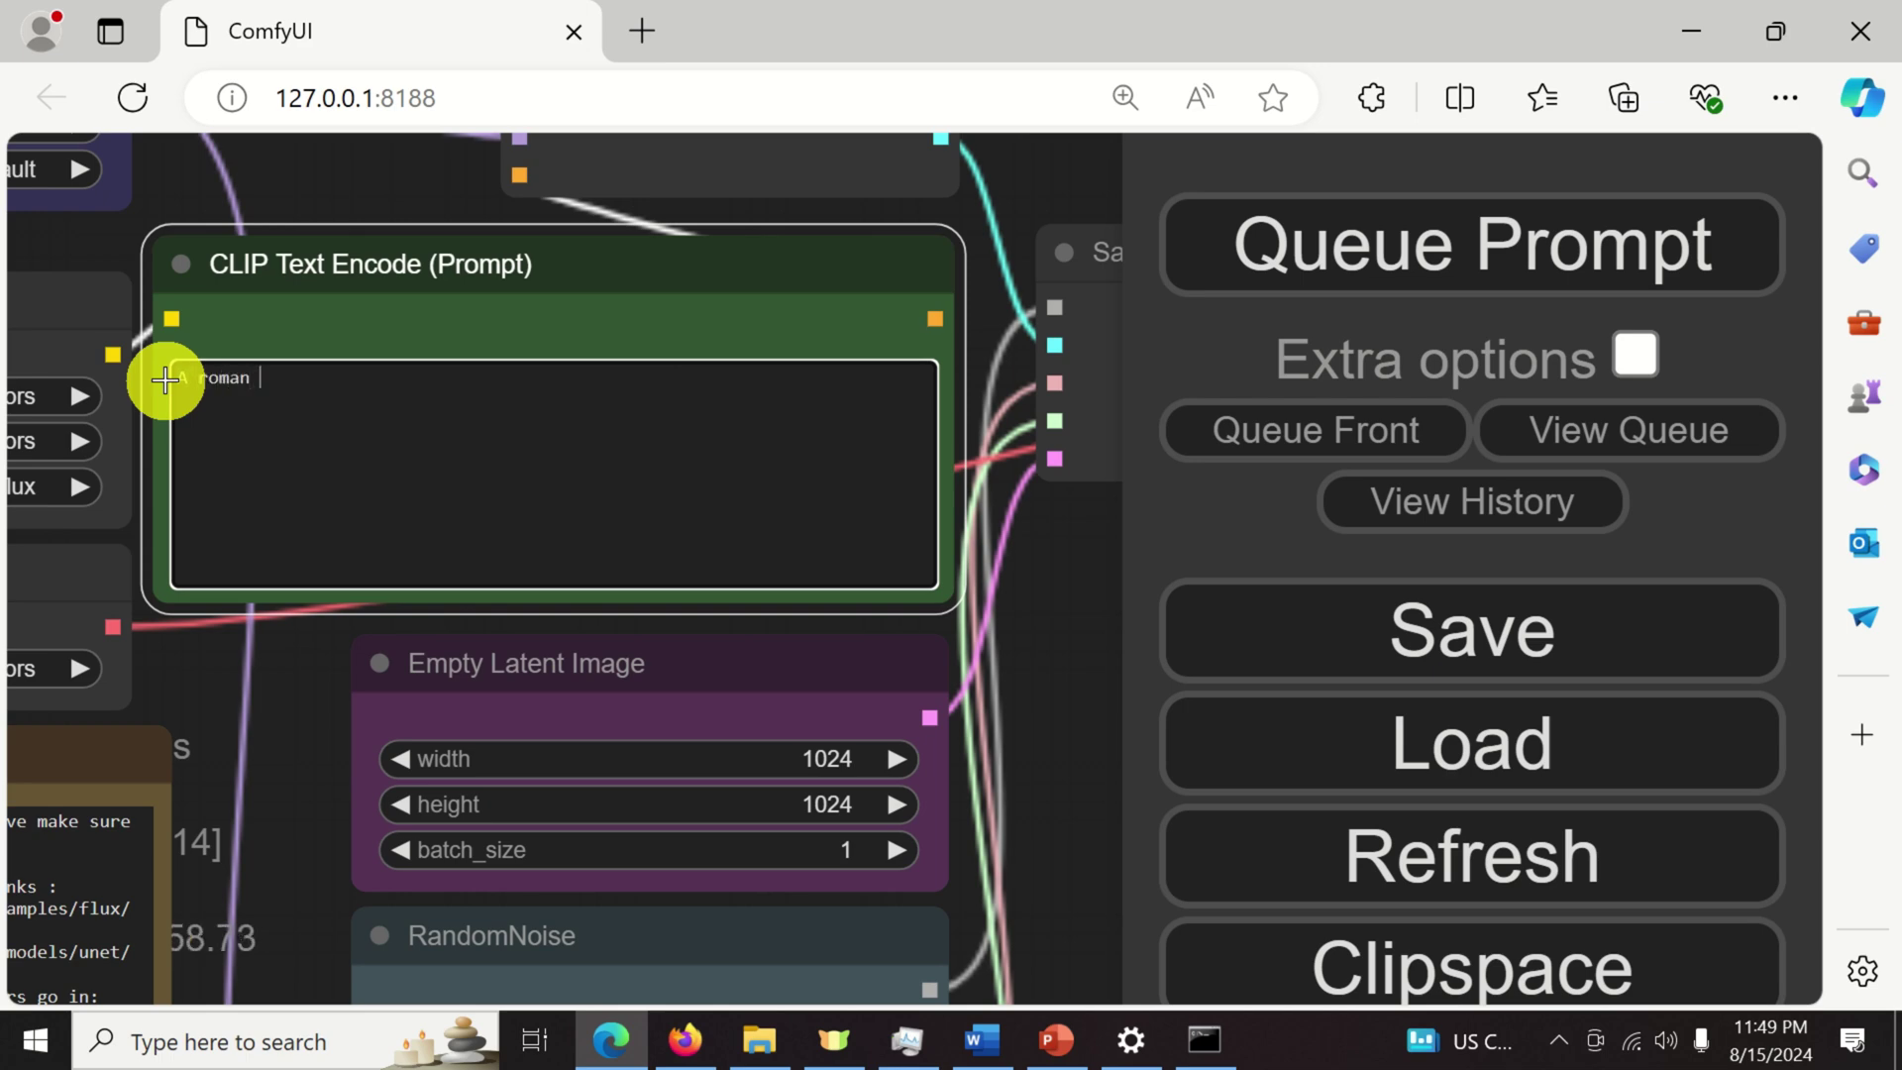
text(A roman so)
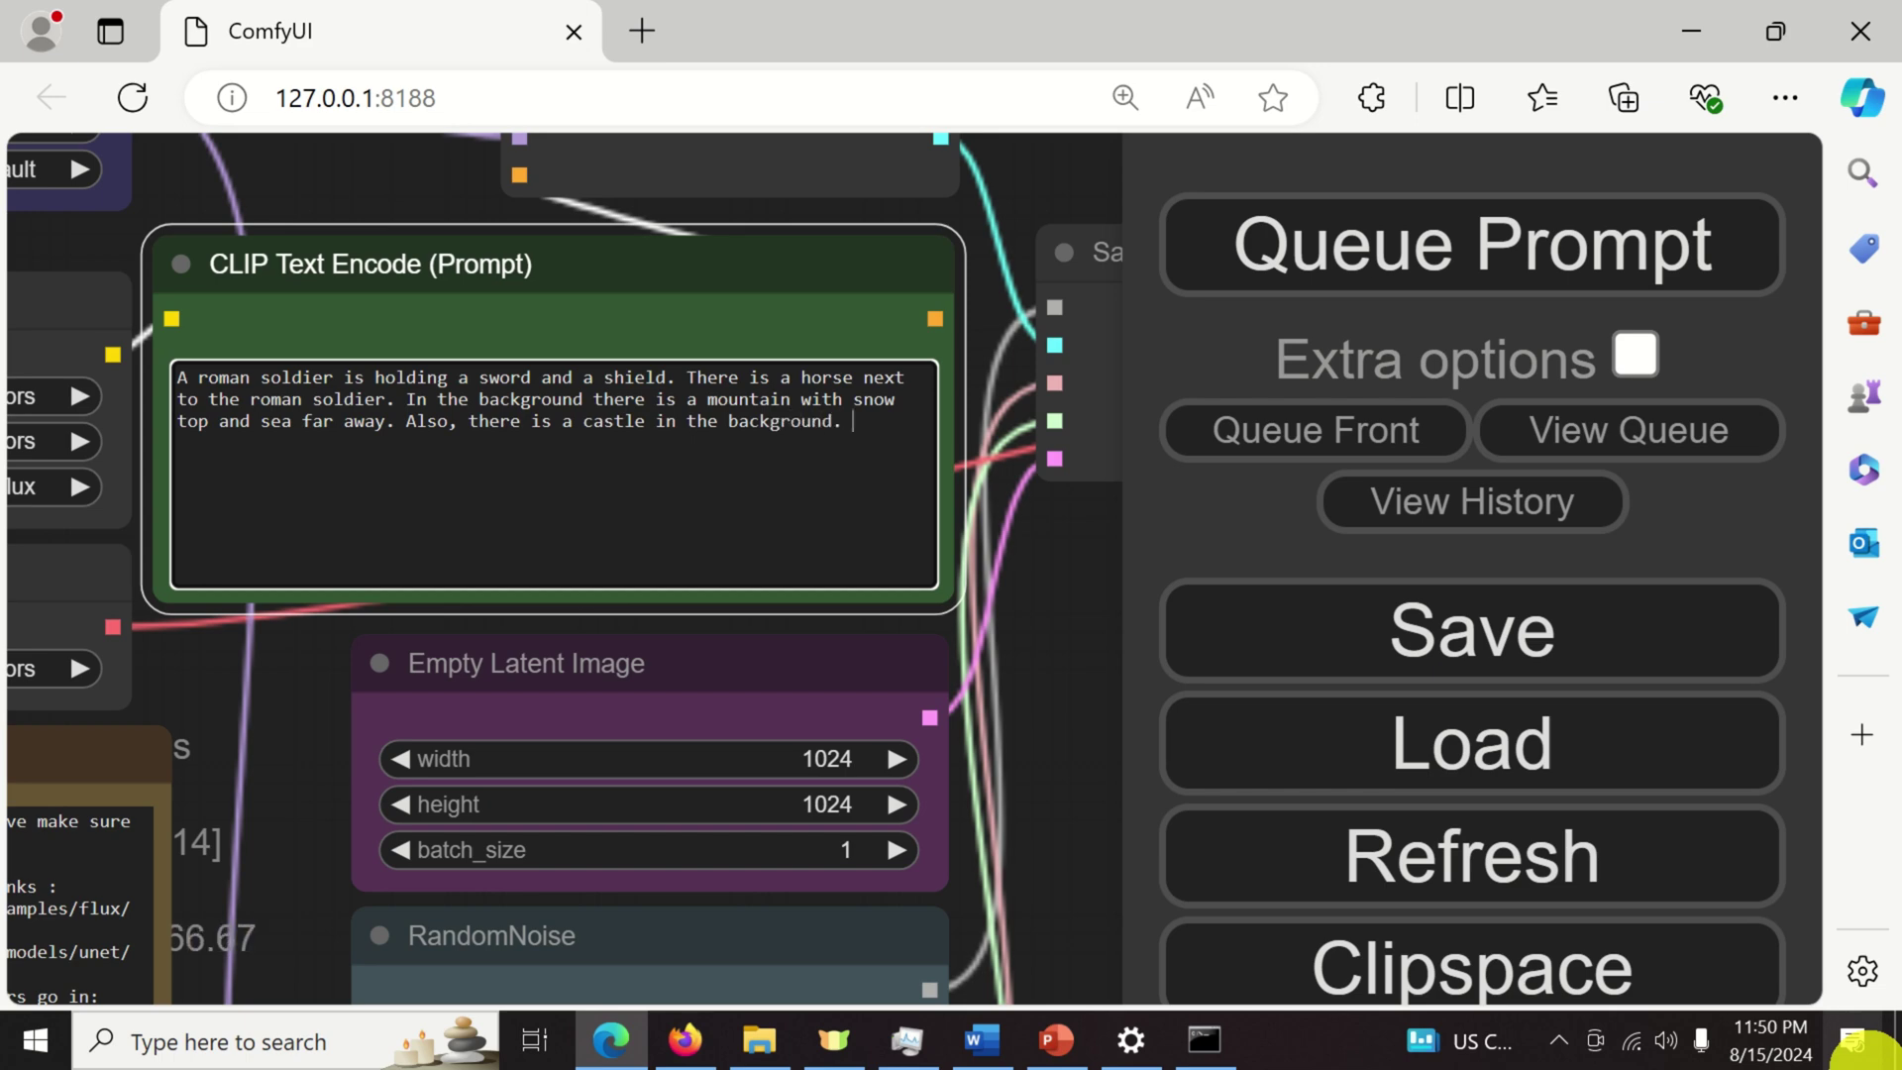
Queue the roman soldier prompt and monitor its execution in the command window and Task Manager.
click(1436, 255)
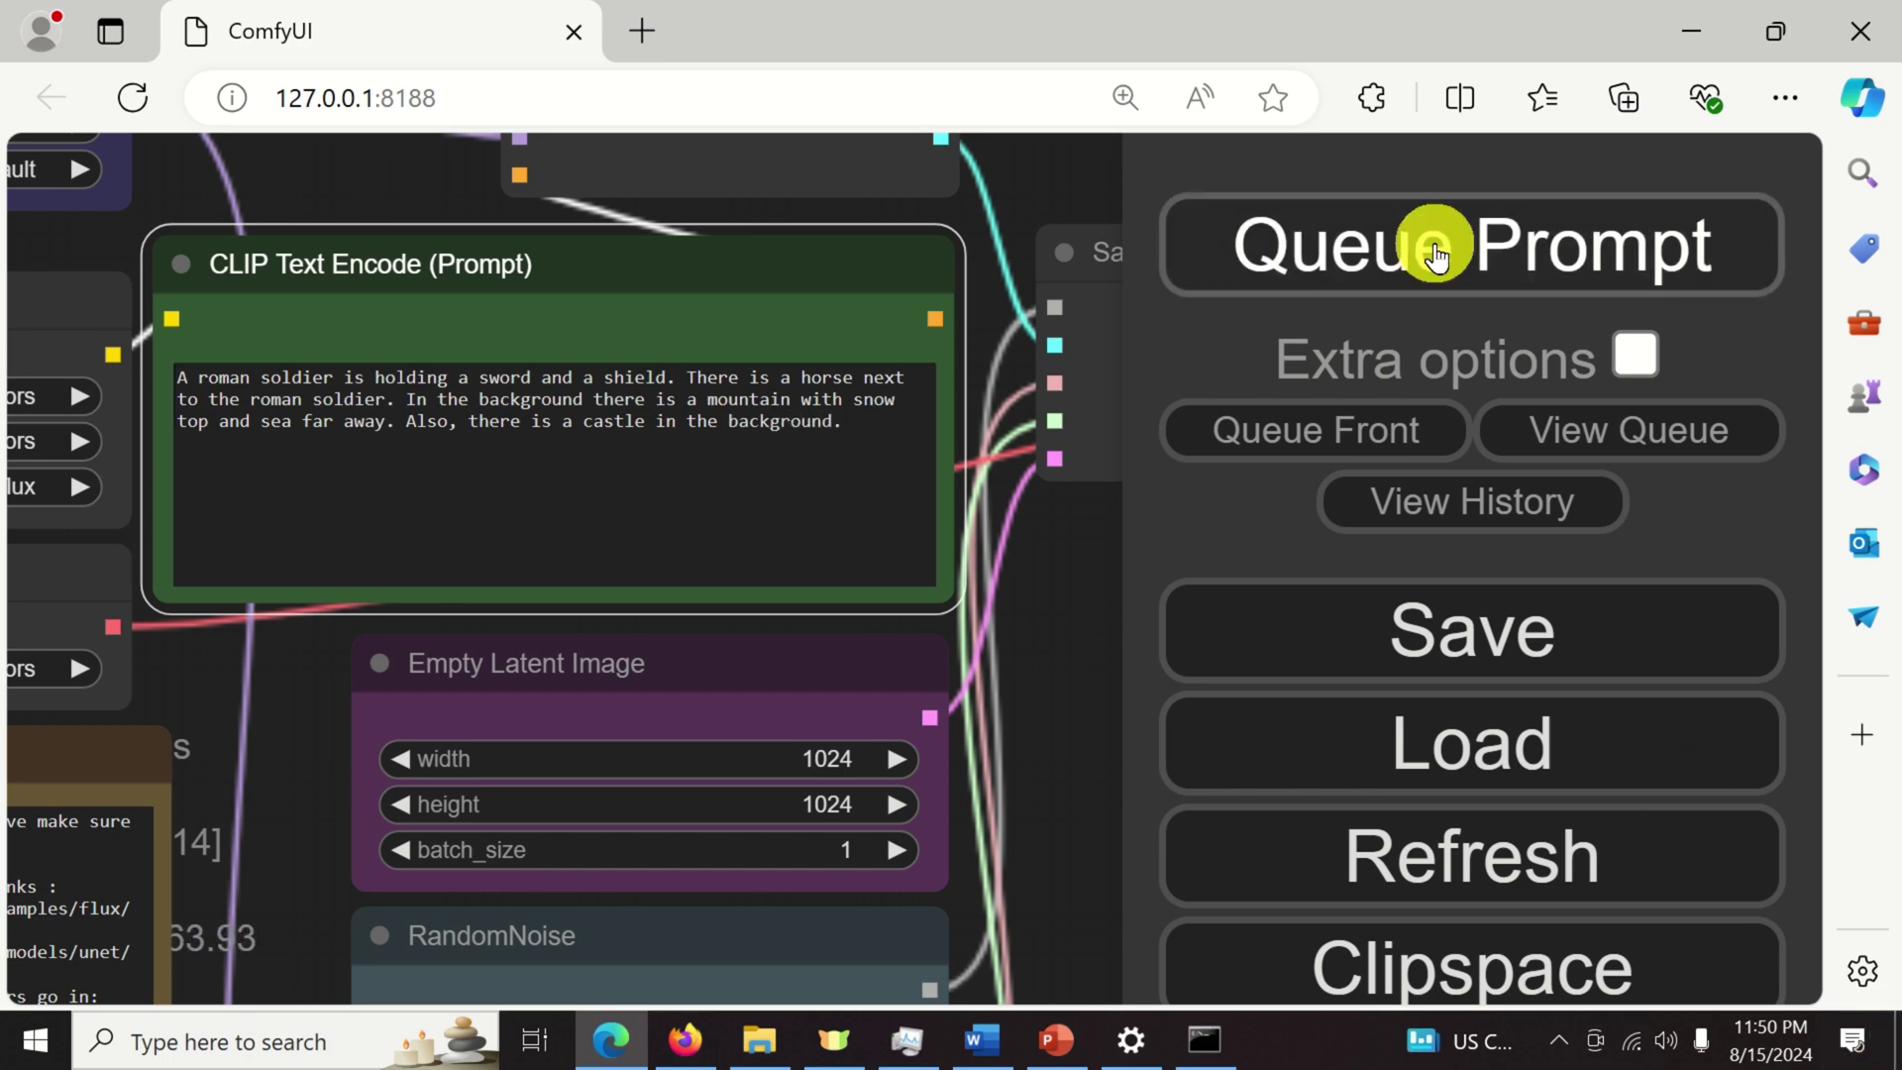
click(1206, 1040)
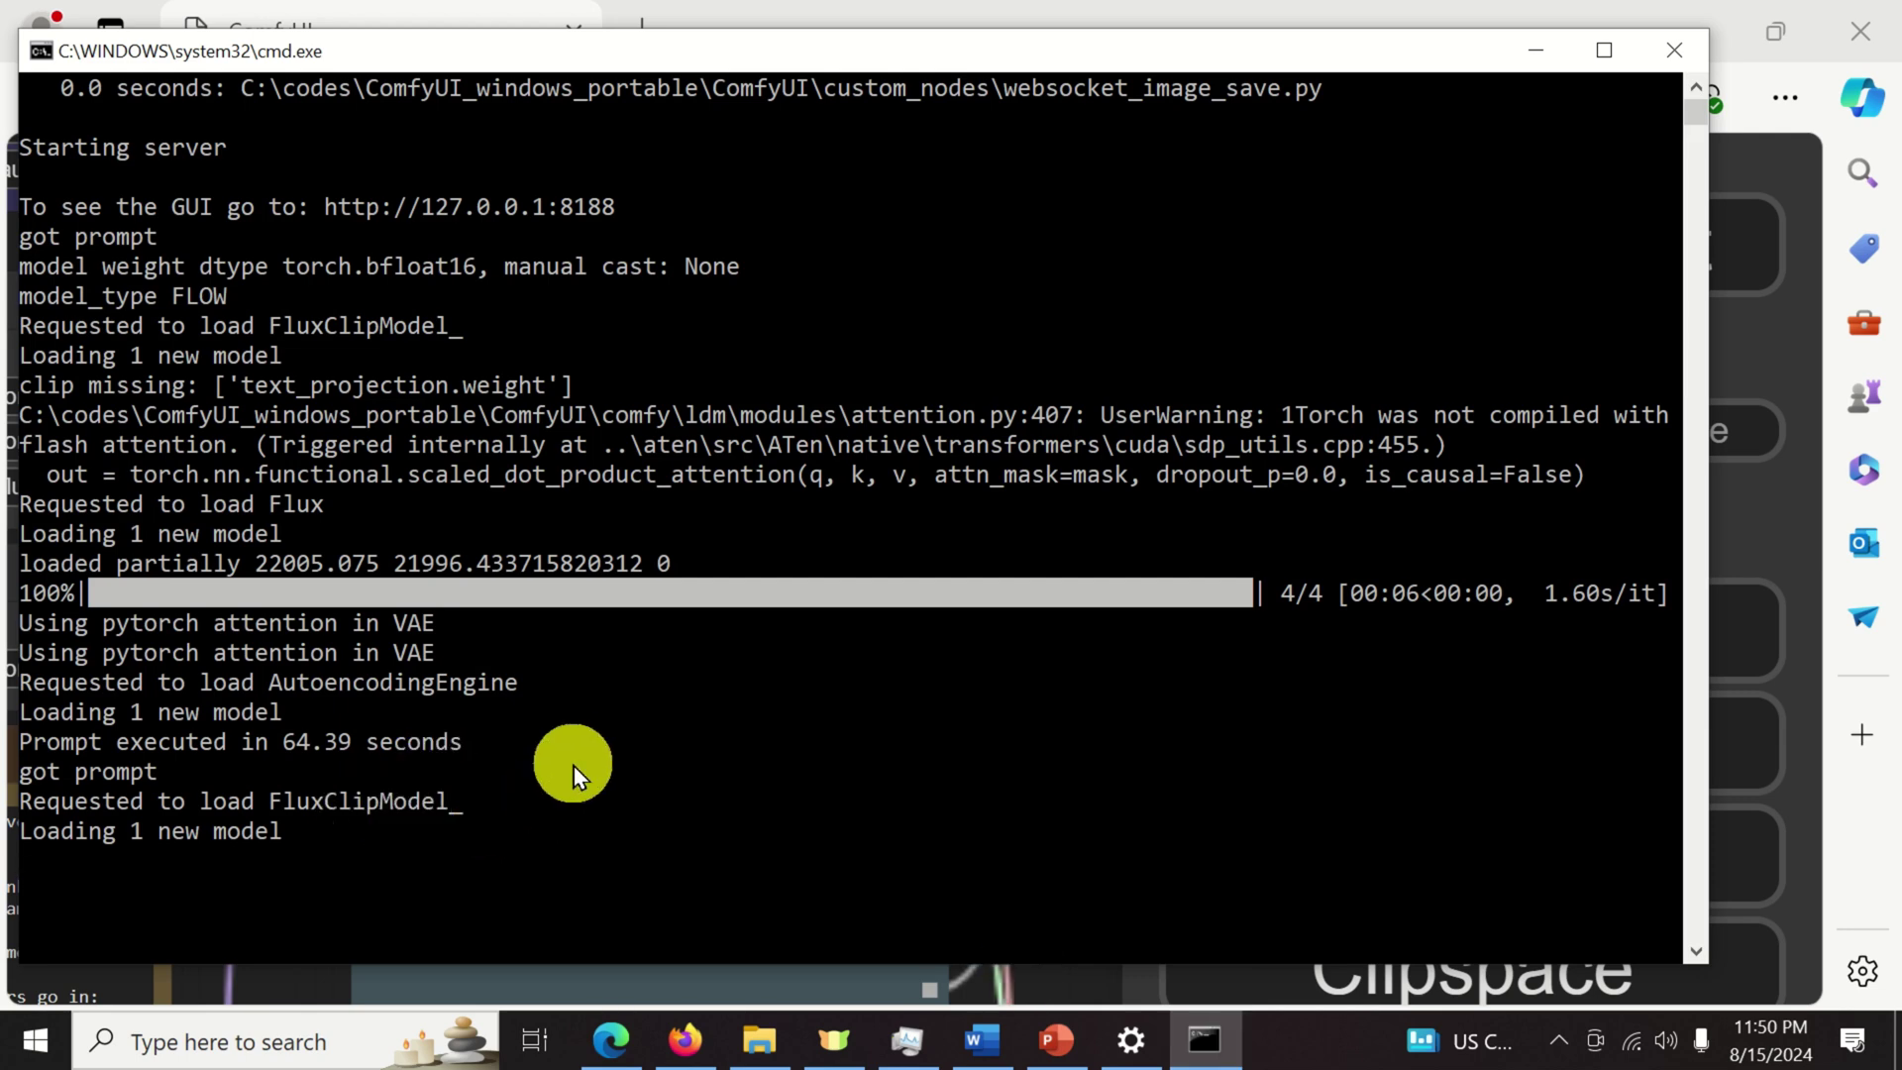
click(907, 1040)
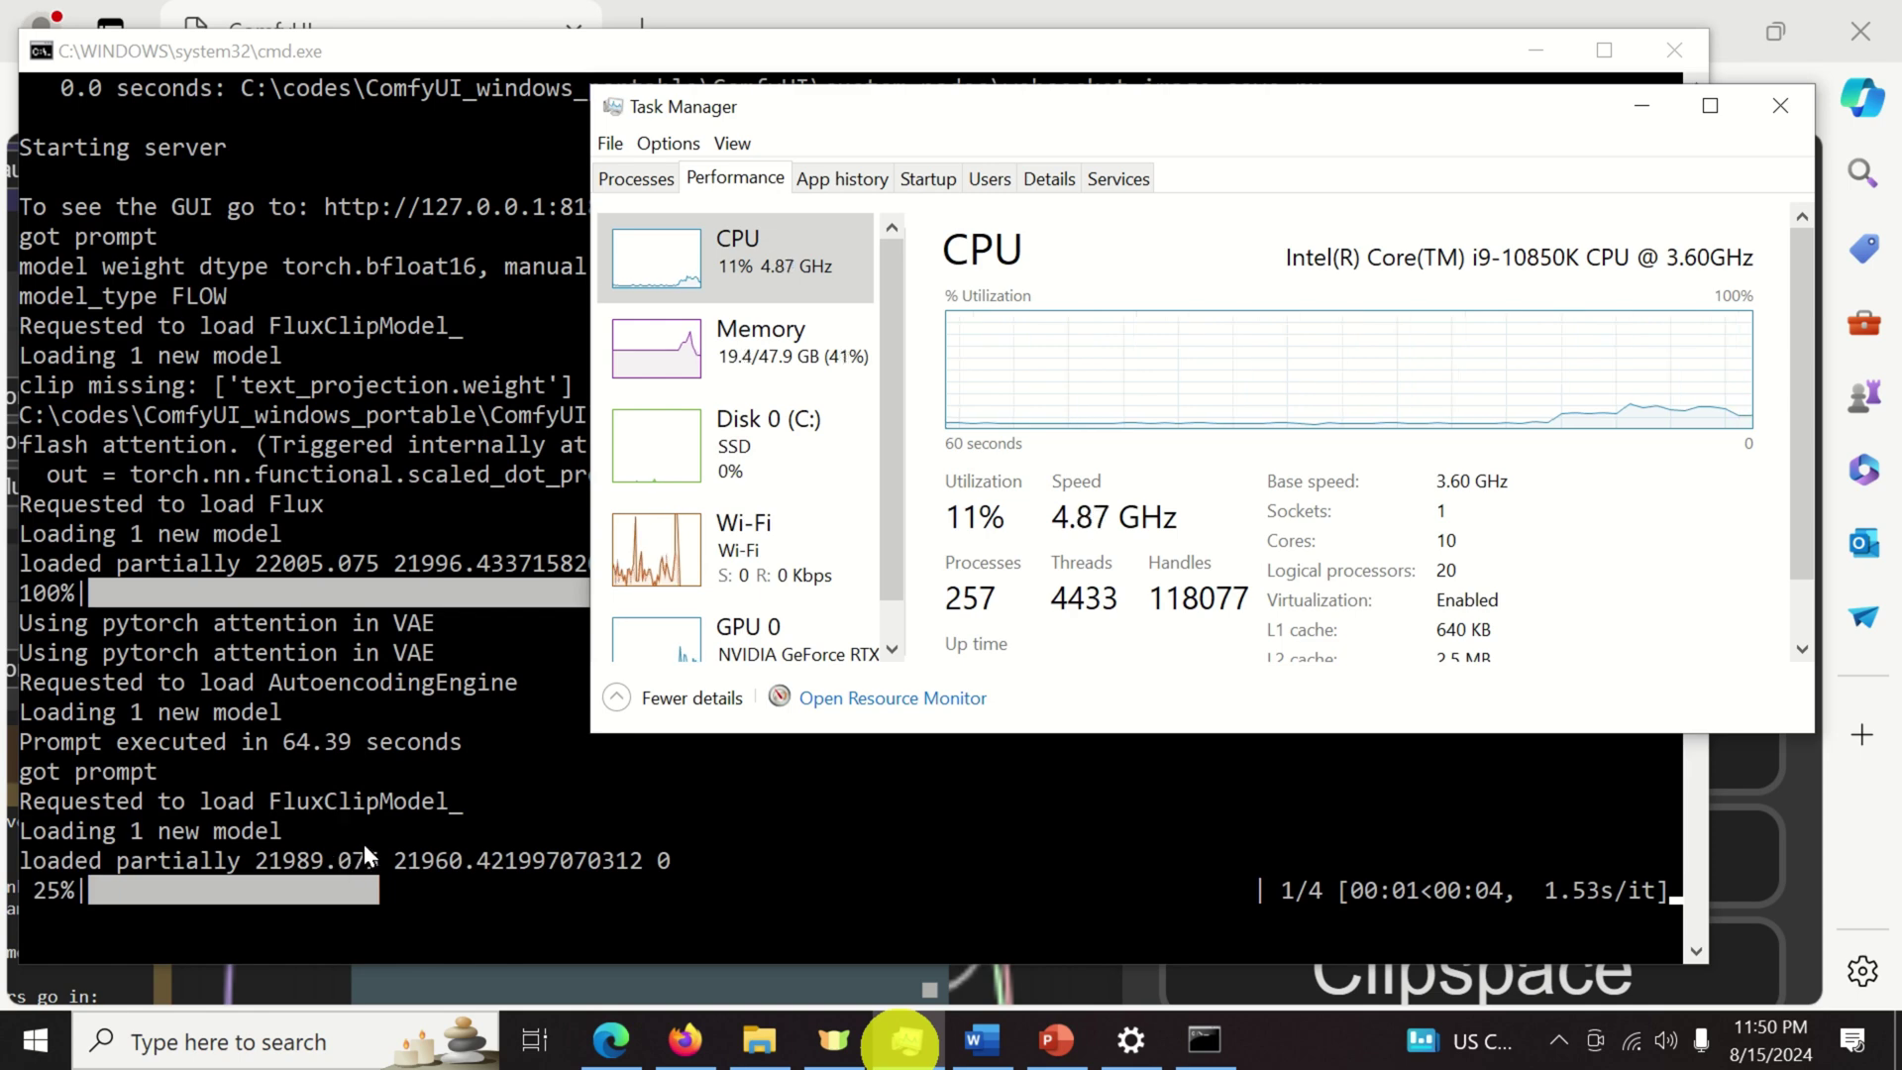
click(394, 811)
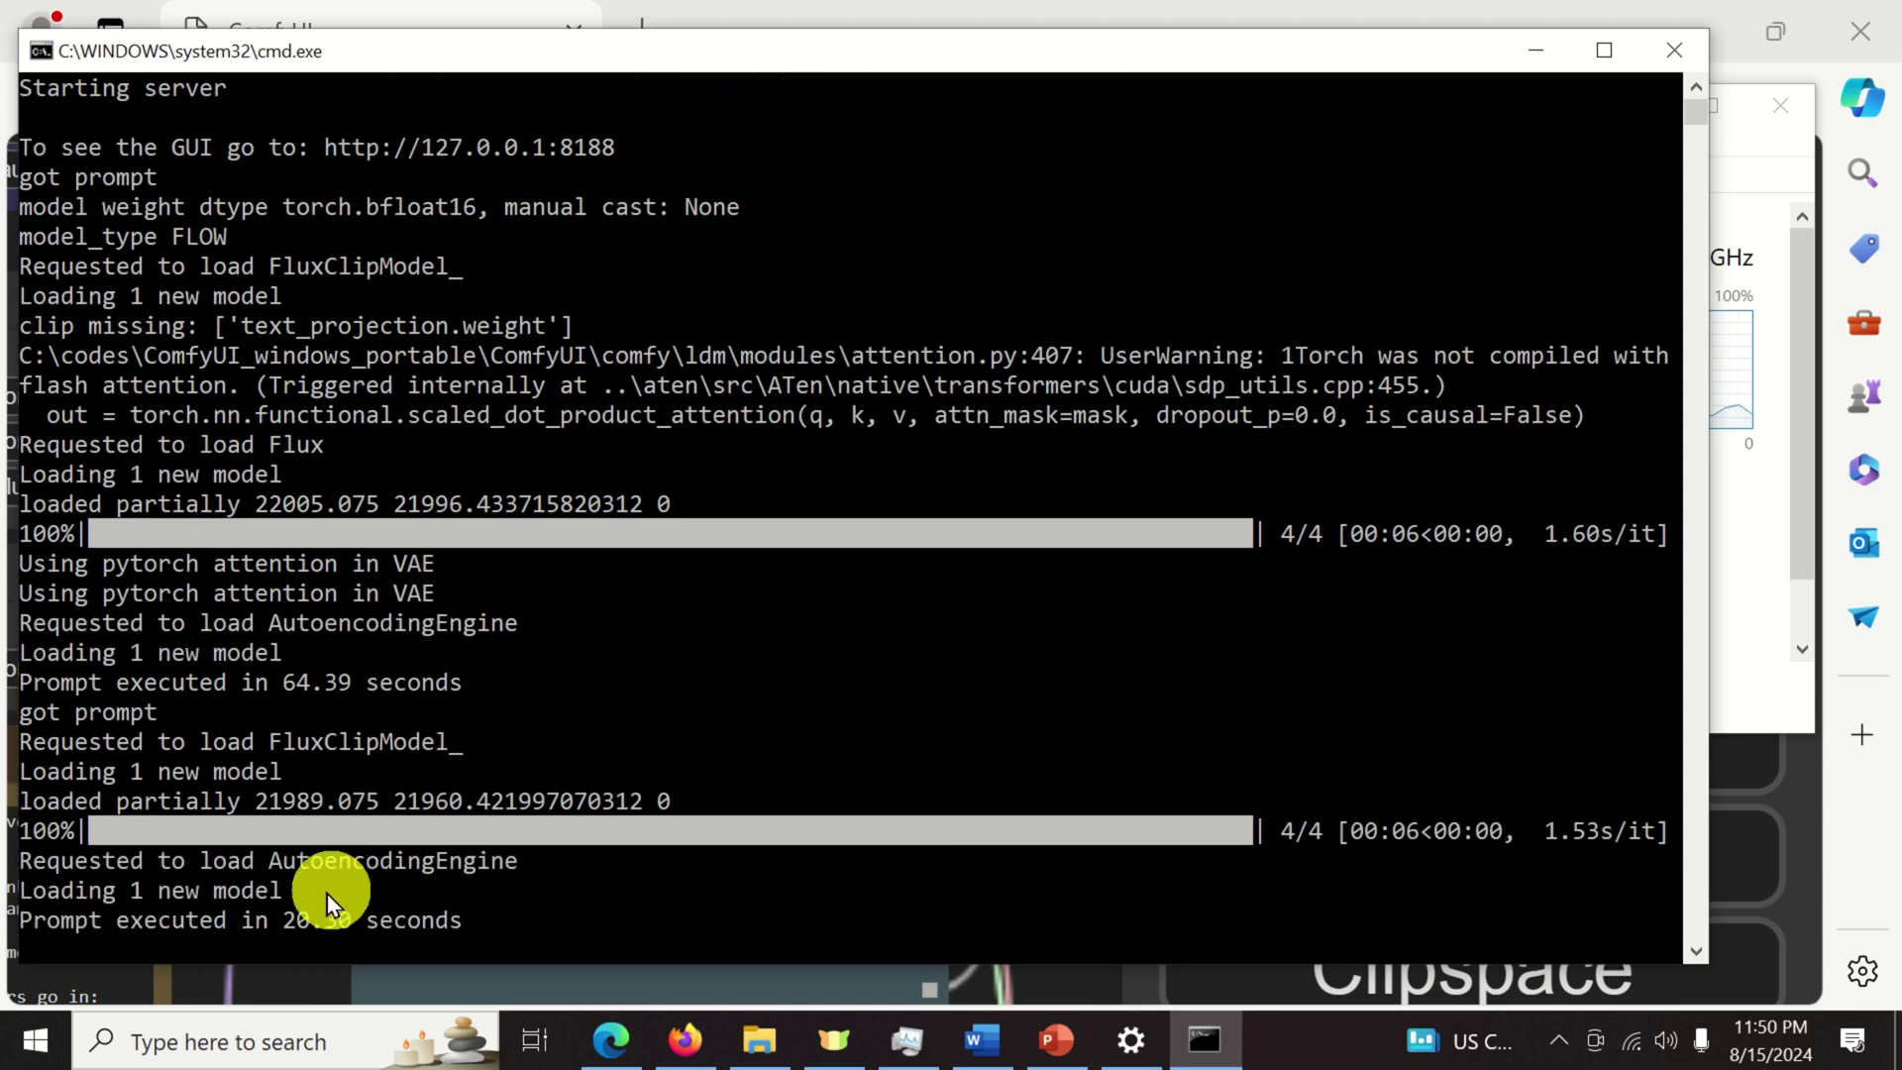
Return to ComfyUI and inspect the generated roman soldier image as a whole and in close-up detail.
click(1068, 991)
scroll(1066, 727, down, 2)
drag(1061, 723, 493, 521)
scroll(515, 520, down, 1)
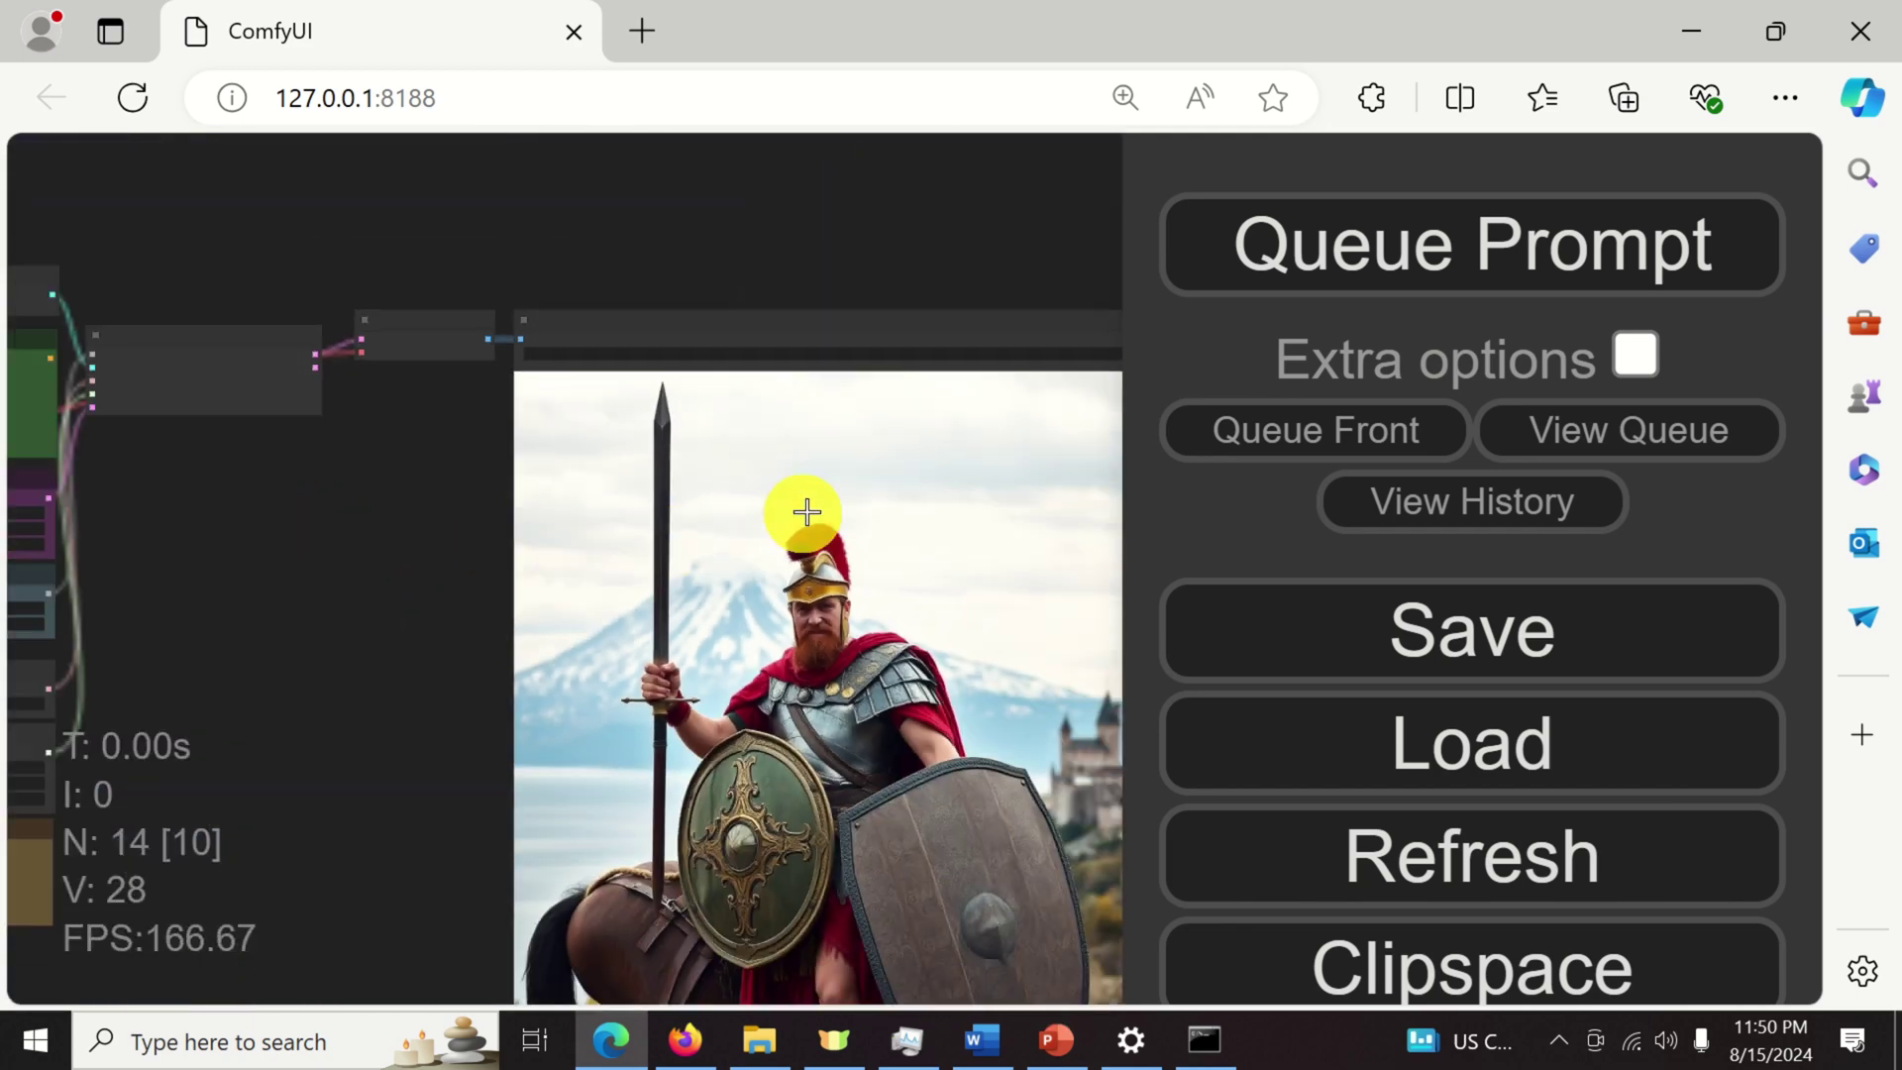
scroll(871, 182, down, 2)
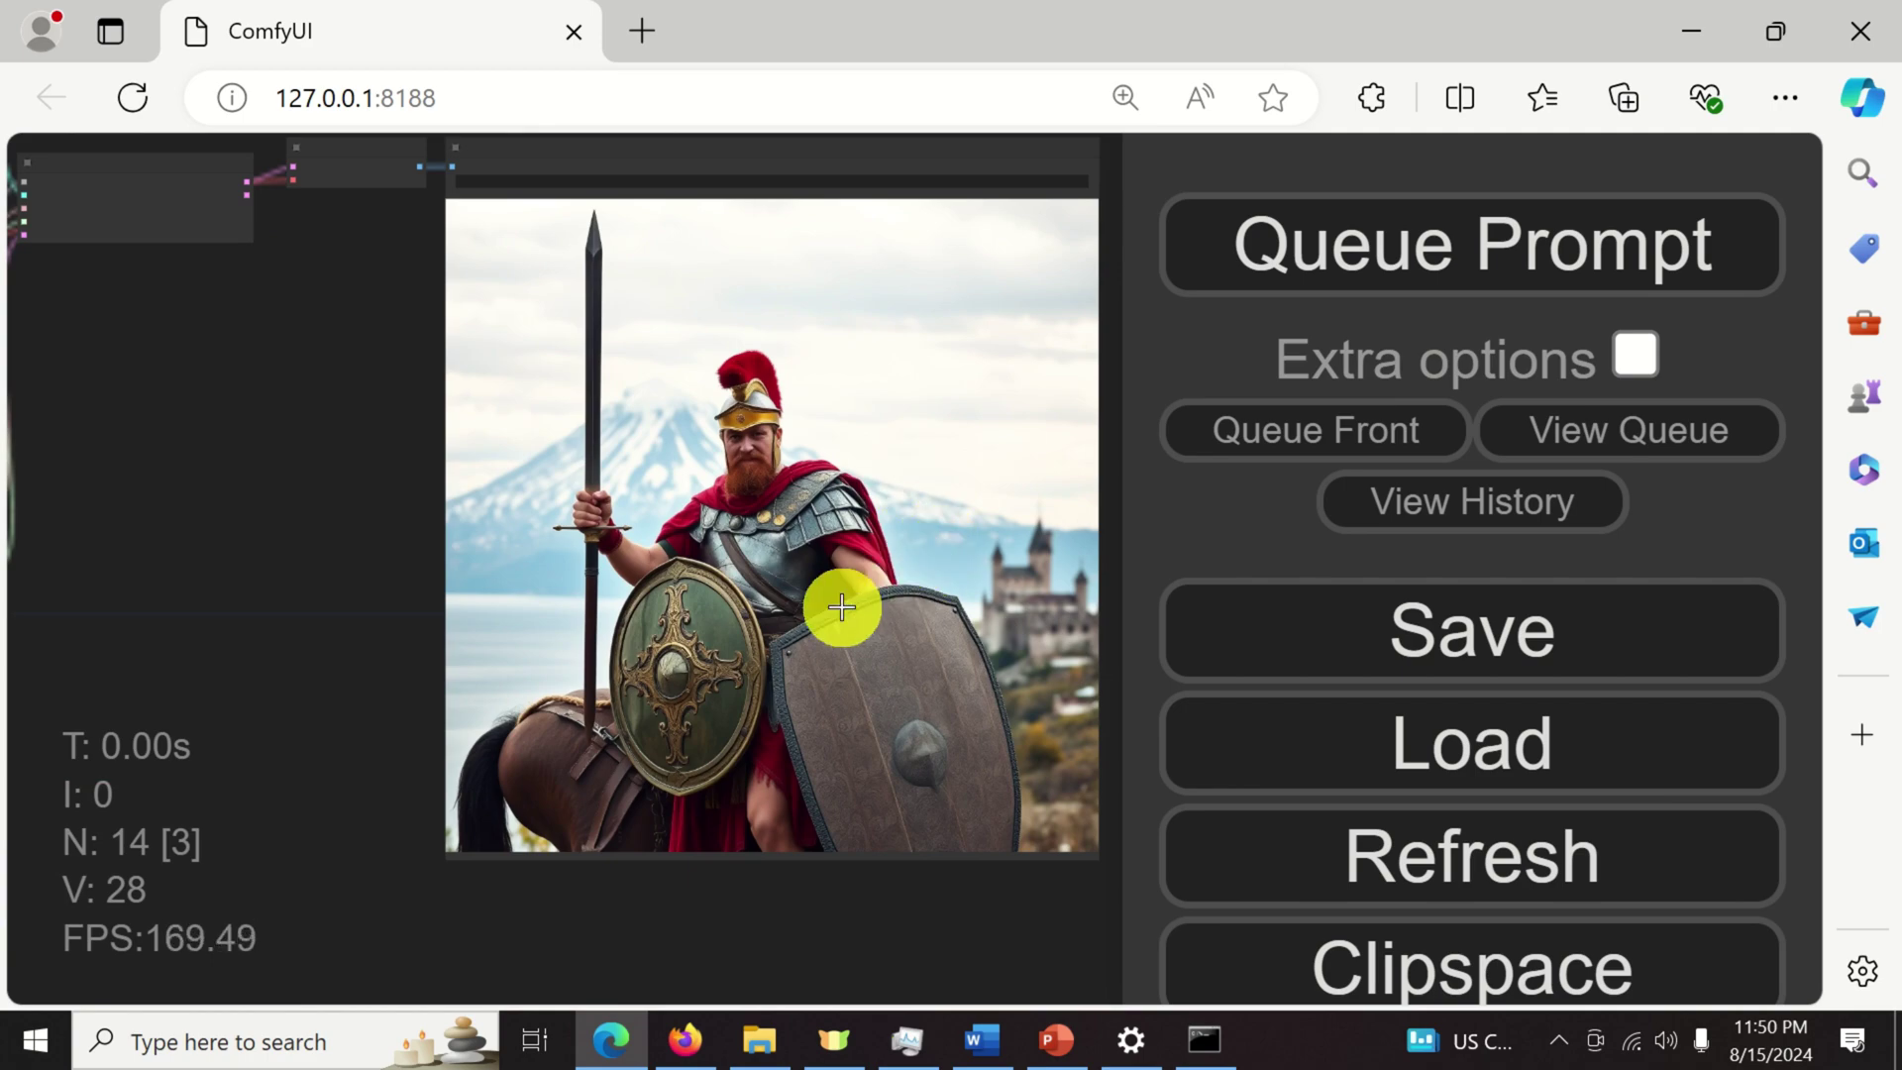
scroll(841, 609, up, 2)
scroll(841, 612, up, 2)
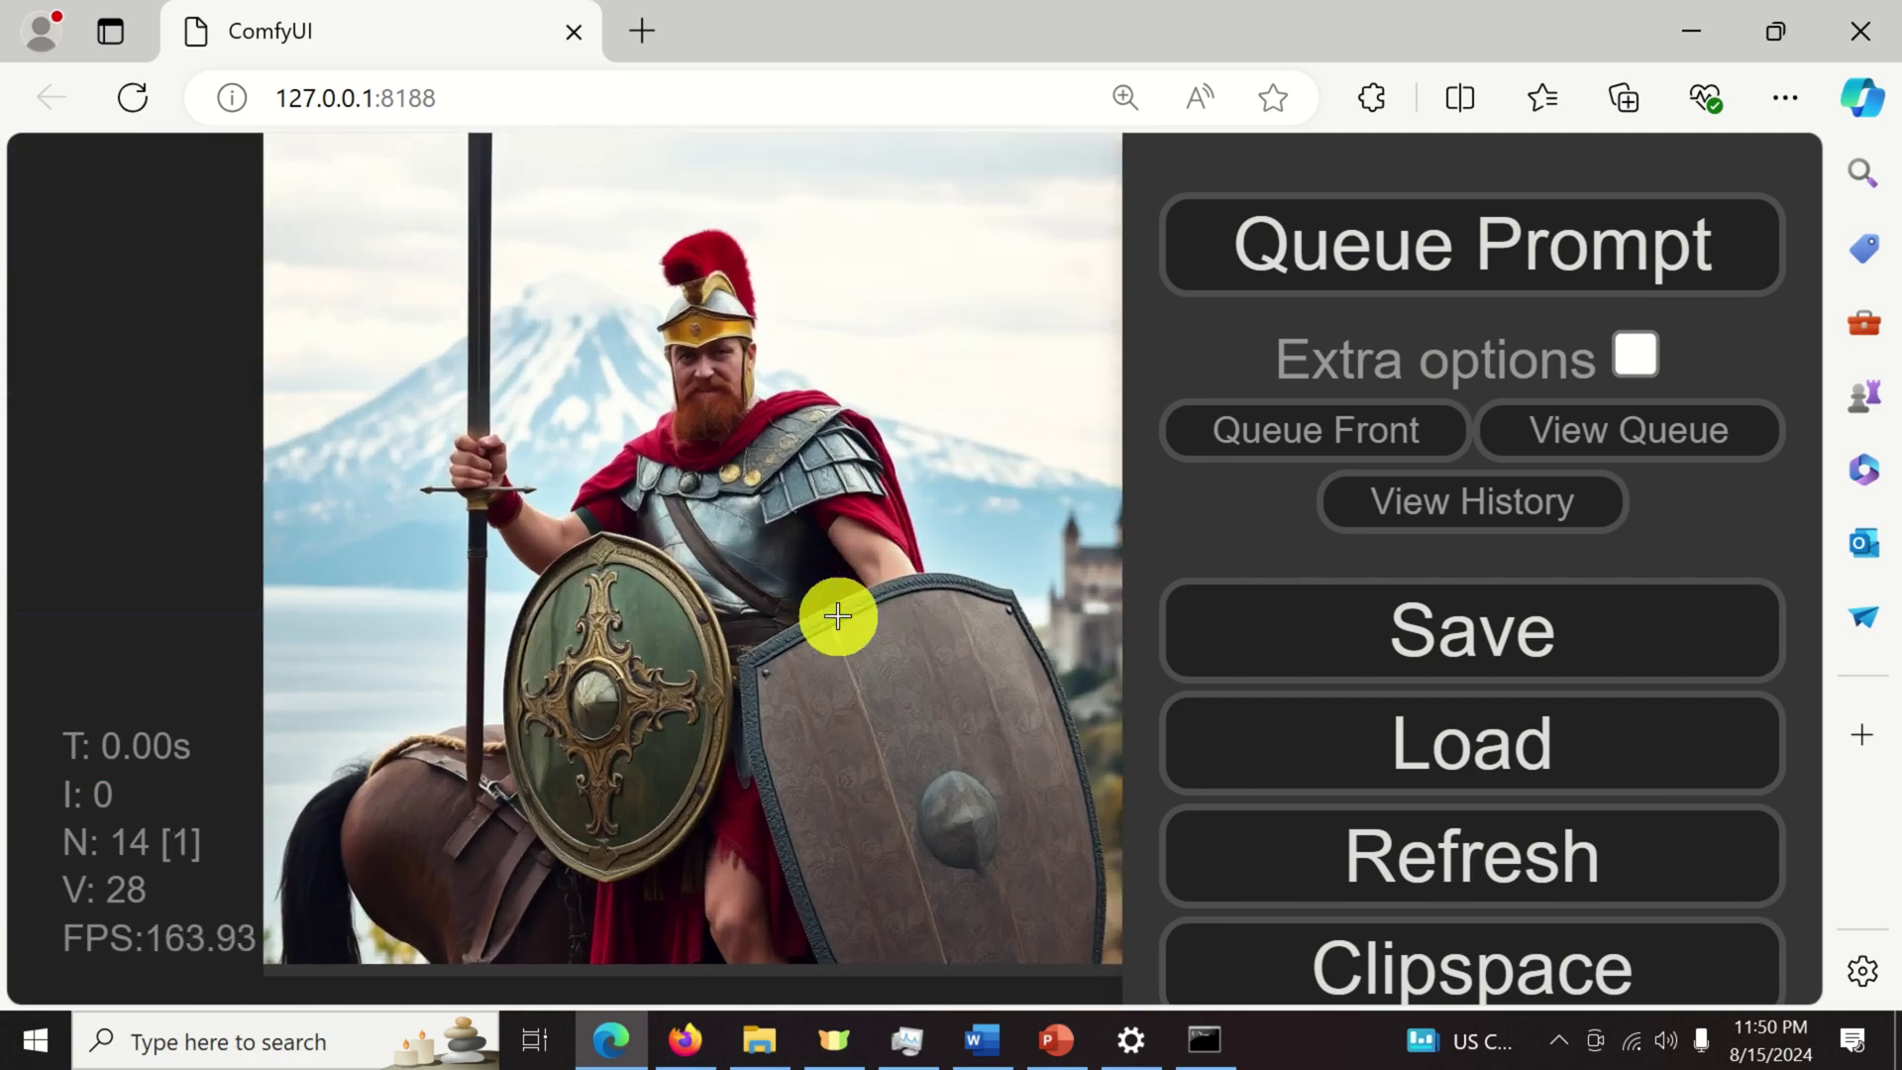
scroll(837, 616, up, 2)
scroll(821, 620, up, 2)
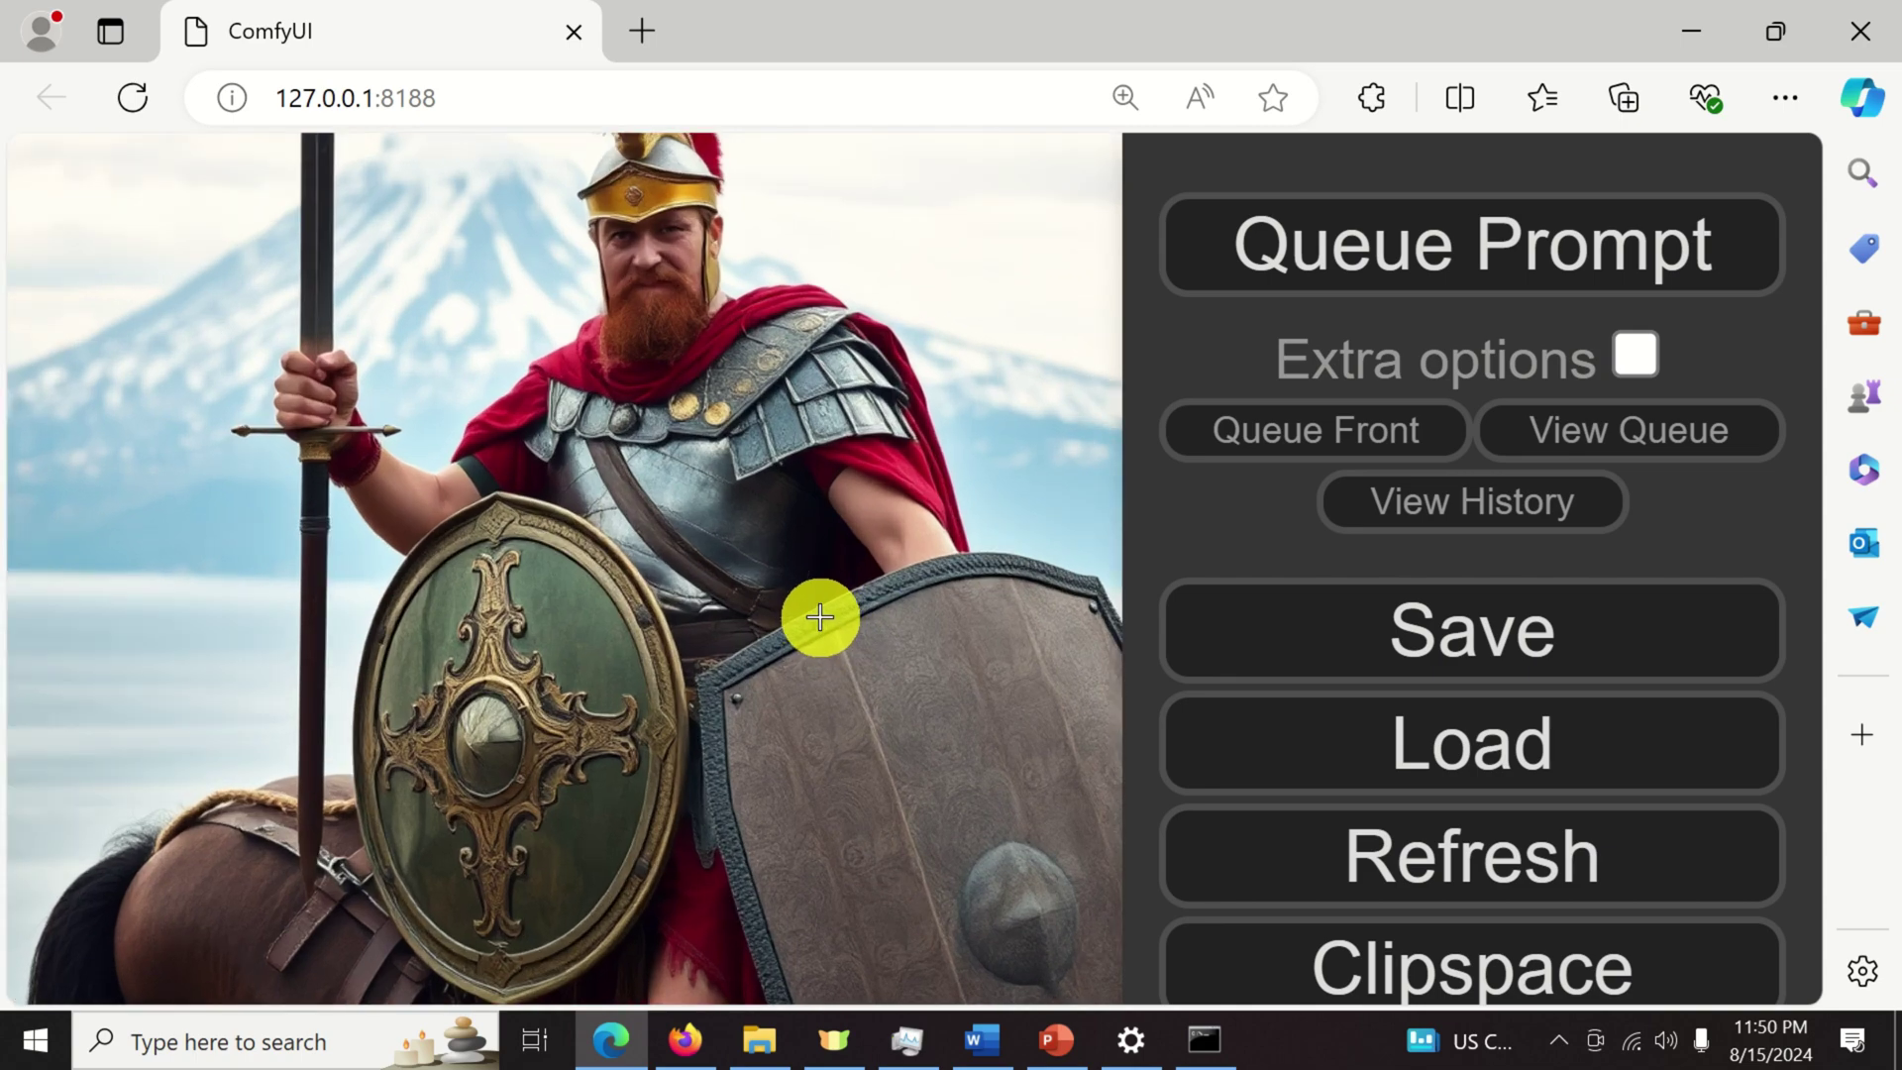
scroll(819, 617, down, 4)
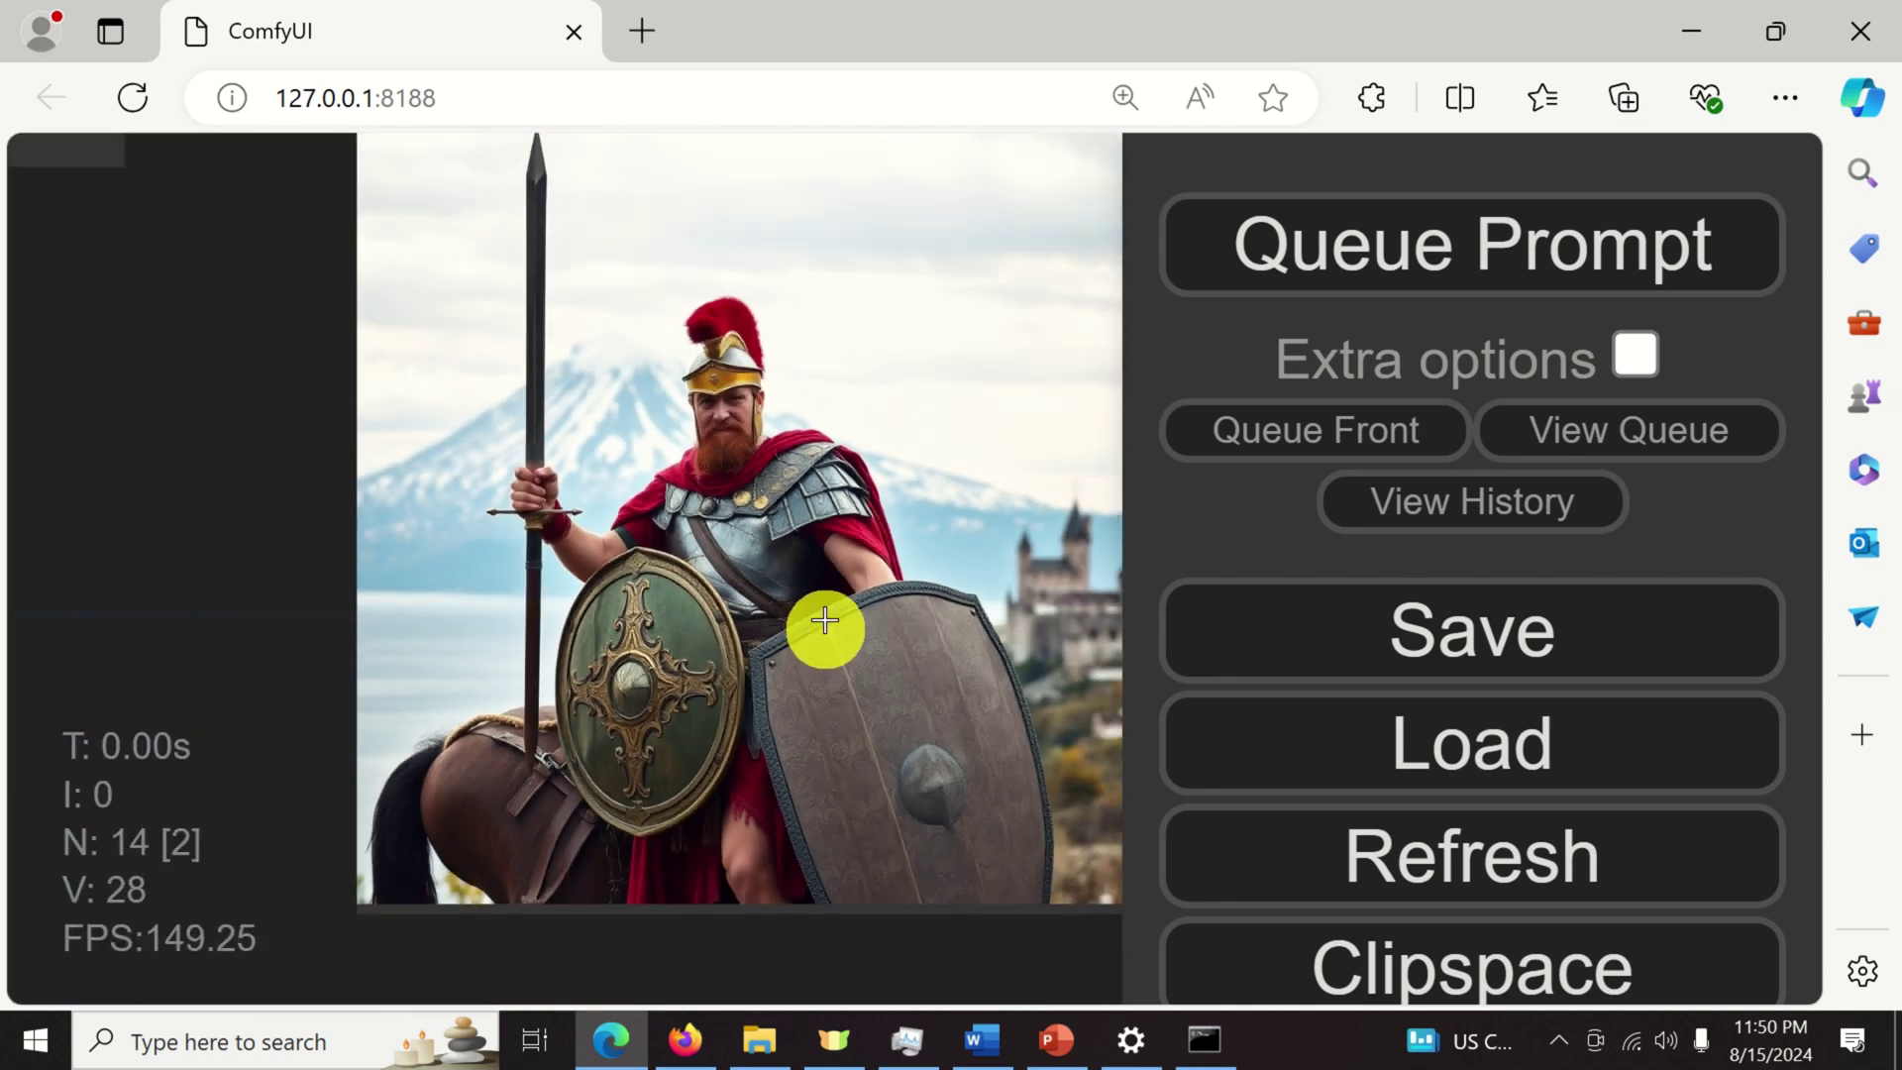
scroll(743, 458, up, 1)
scroll(852, 513, up, 2)
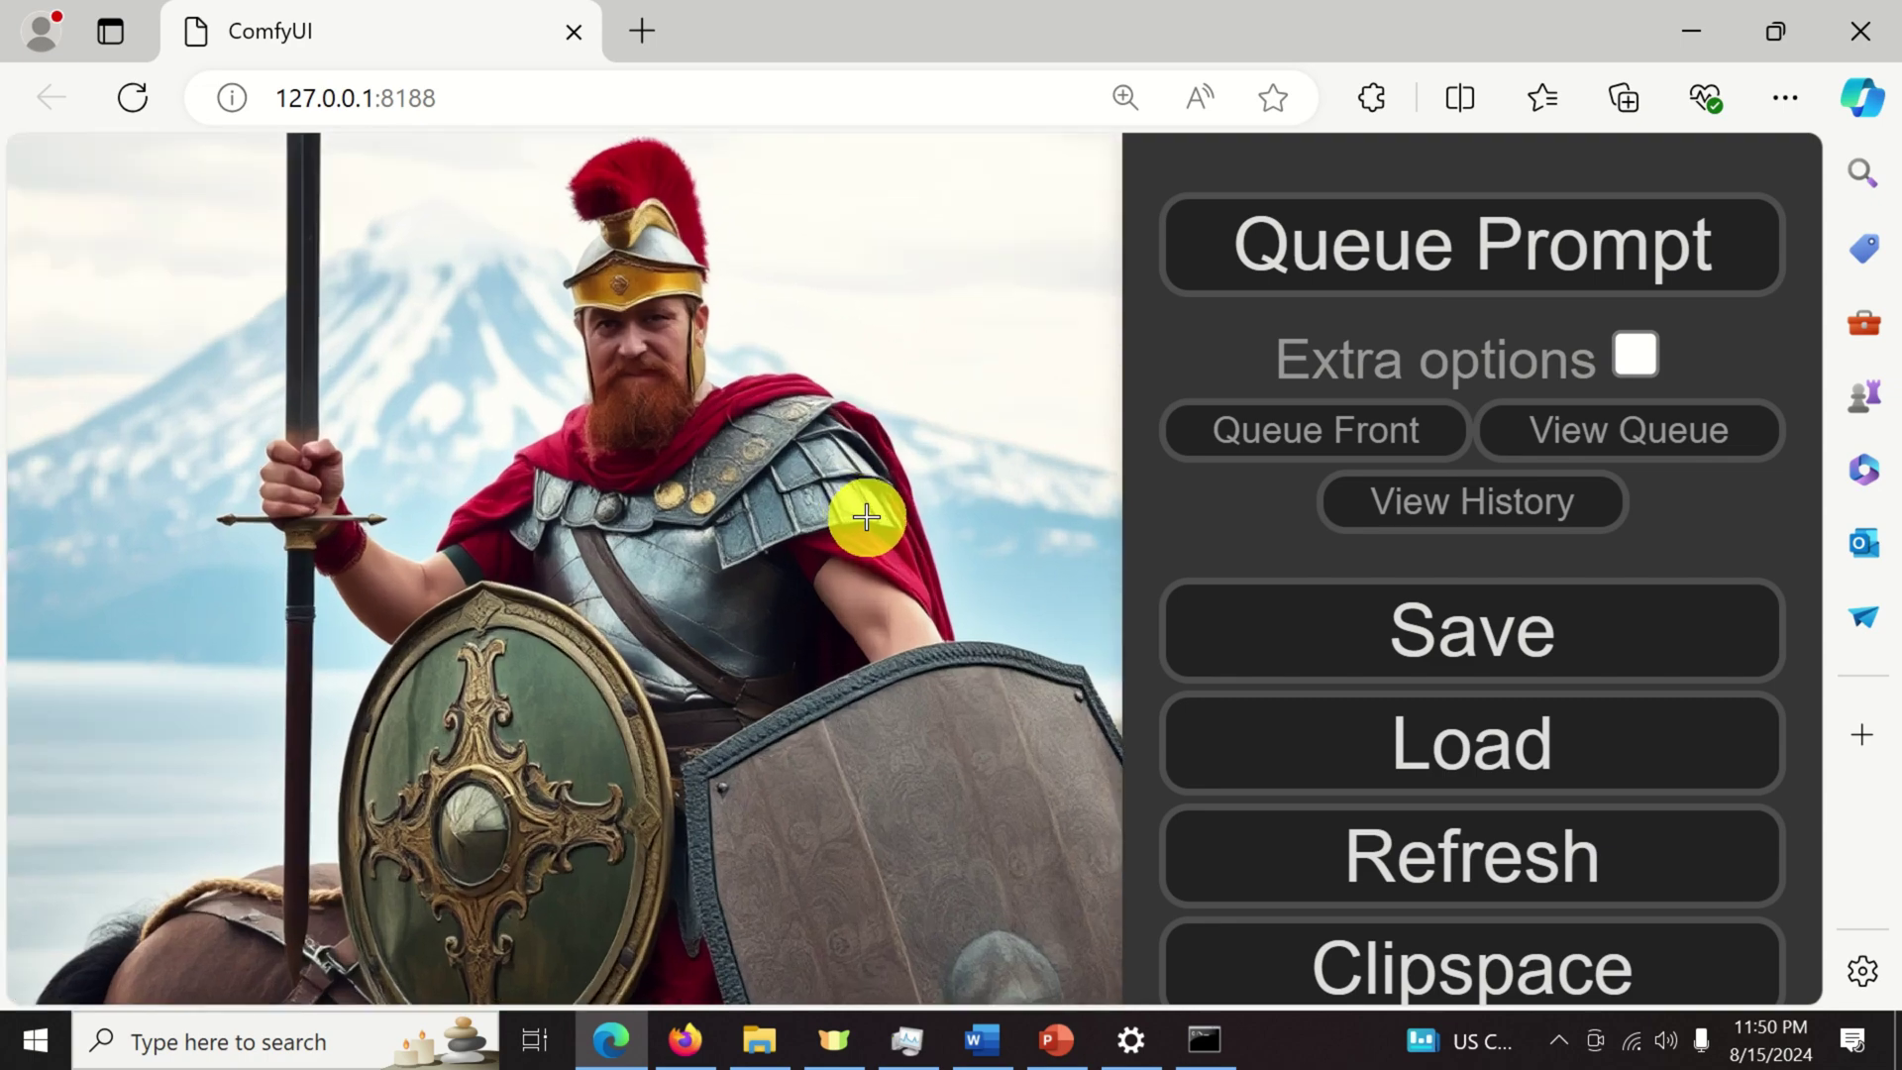
scroll(866, 517, down, 1)
scroll(860, 521, down, 3)
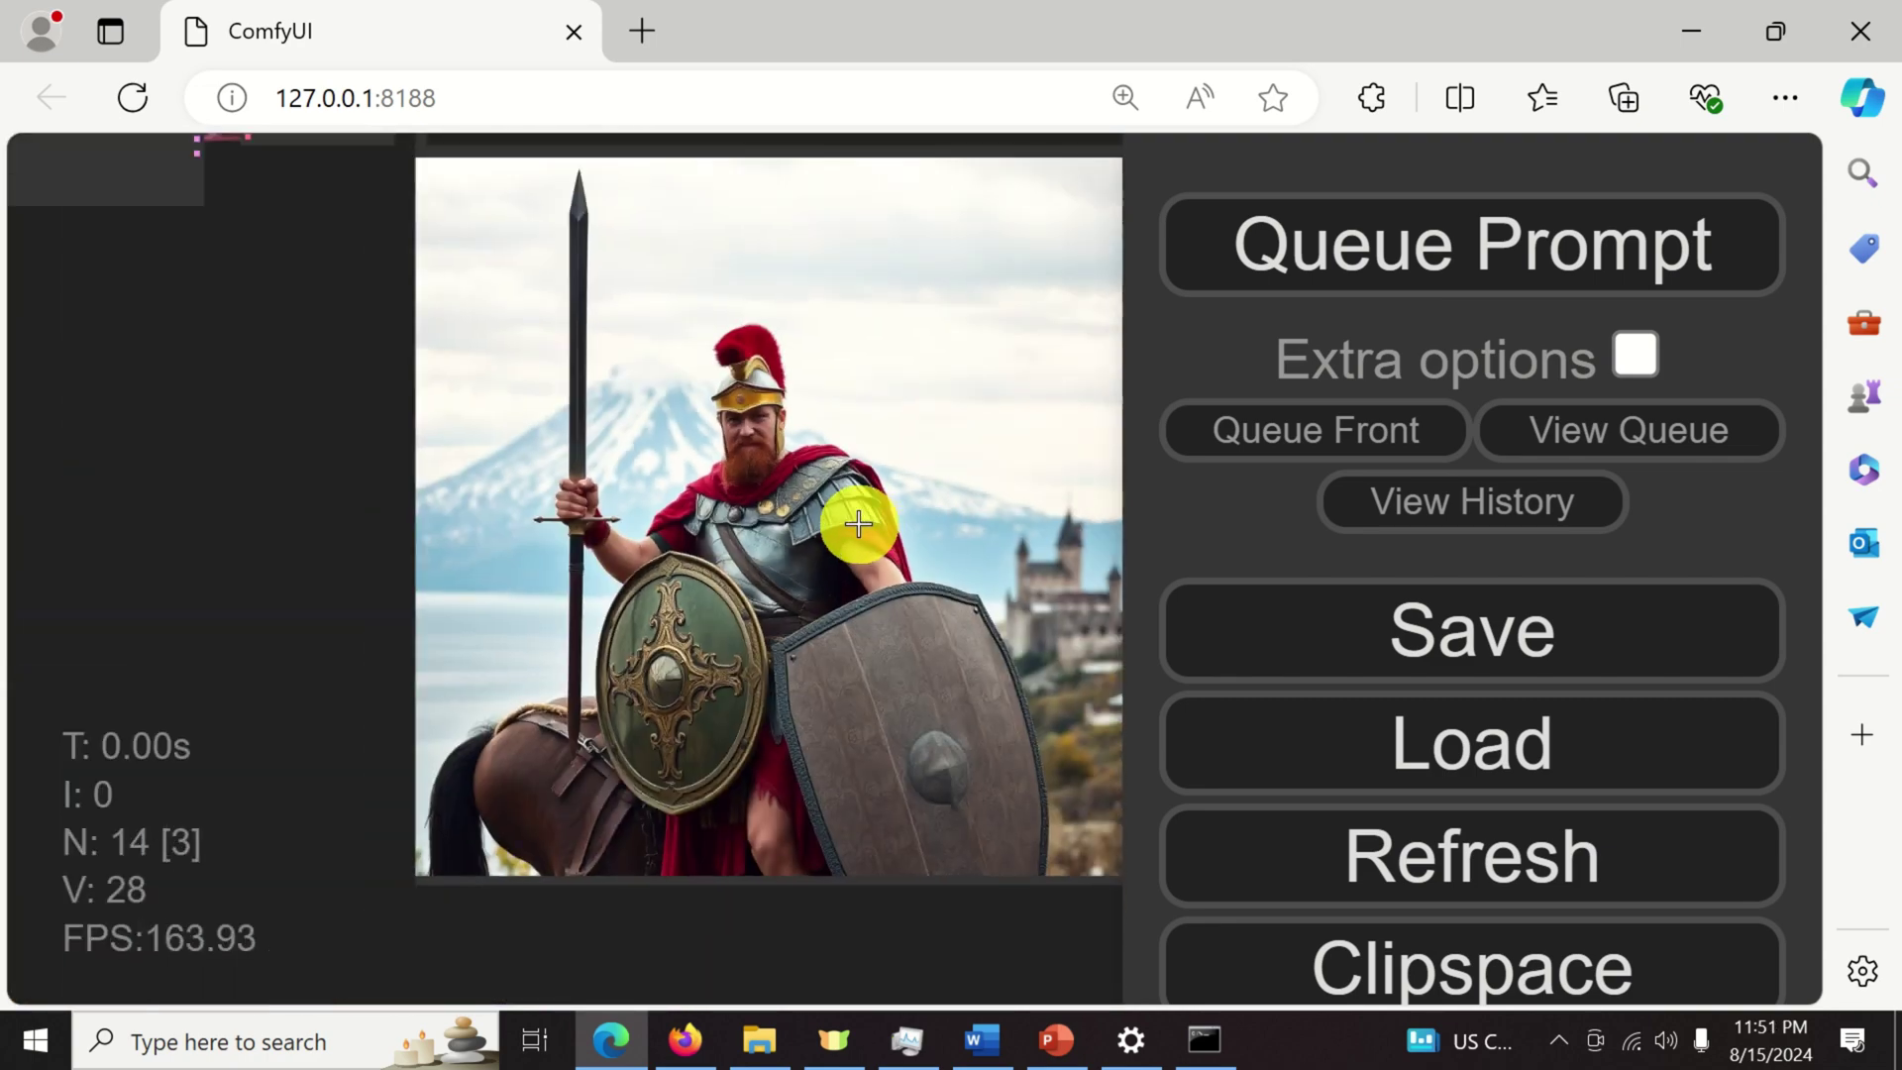
Check the KSamplerSelect and BasicScheduler settings and the note about the Schnell model below them.
scroll(858, 523, down, 4)
drag(353, 603, 774, 594)
scroll(514, 569, up, 3)
scroll(501, 582, up, 8)
scroll(501, 581, up, 1)
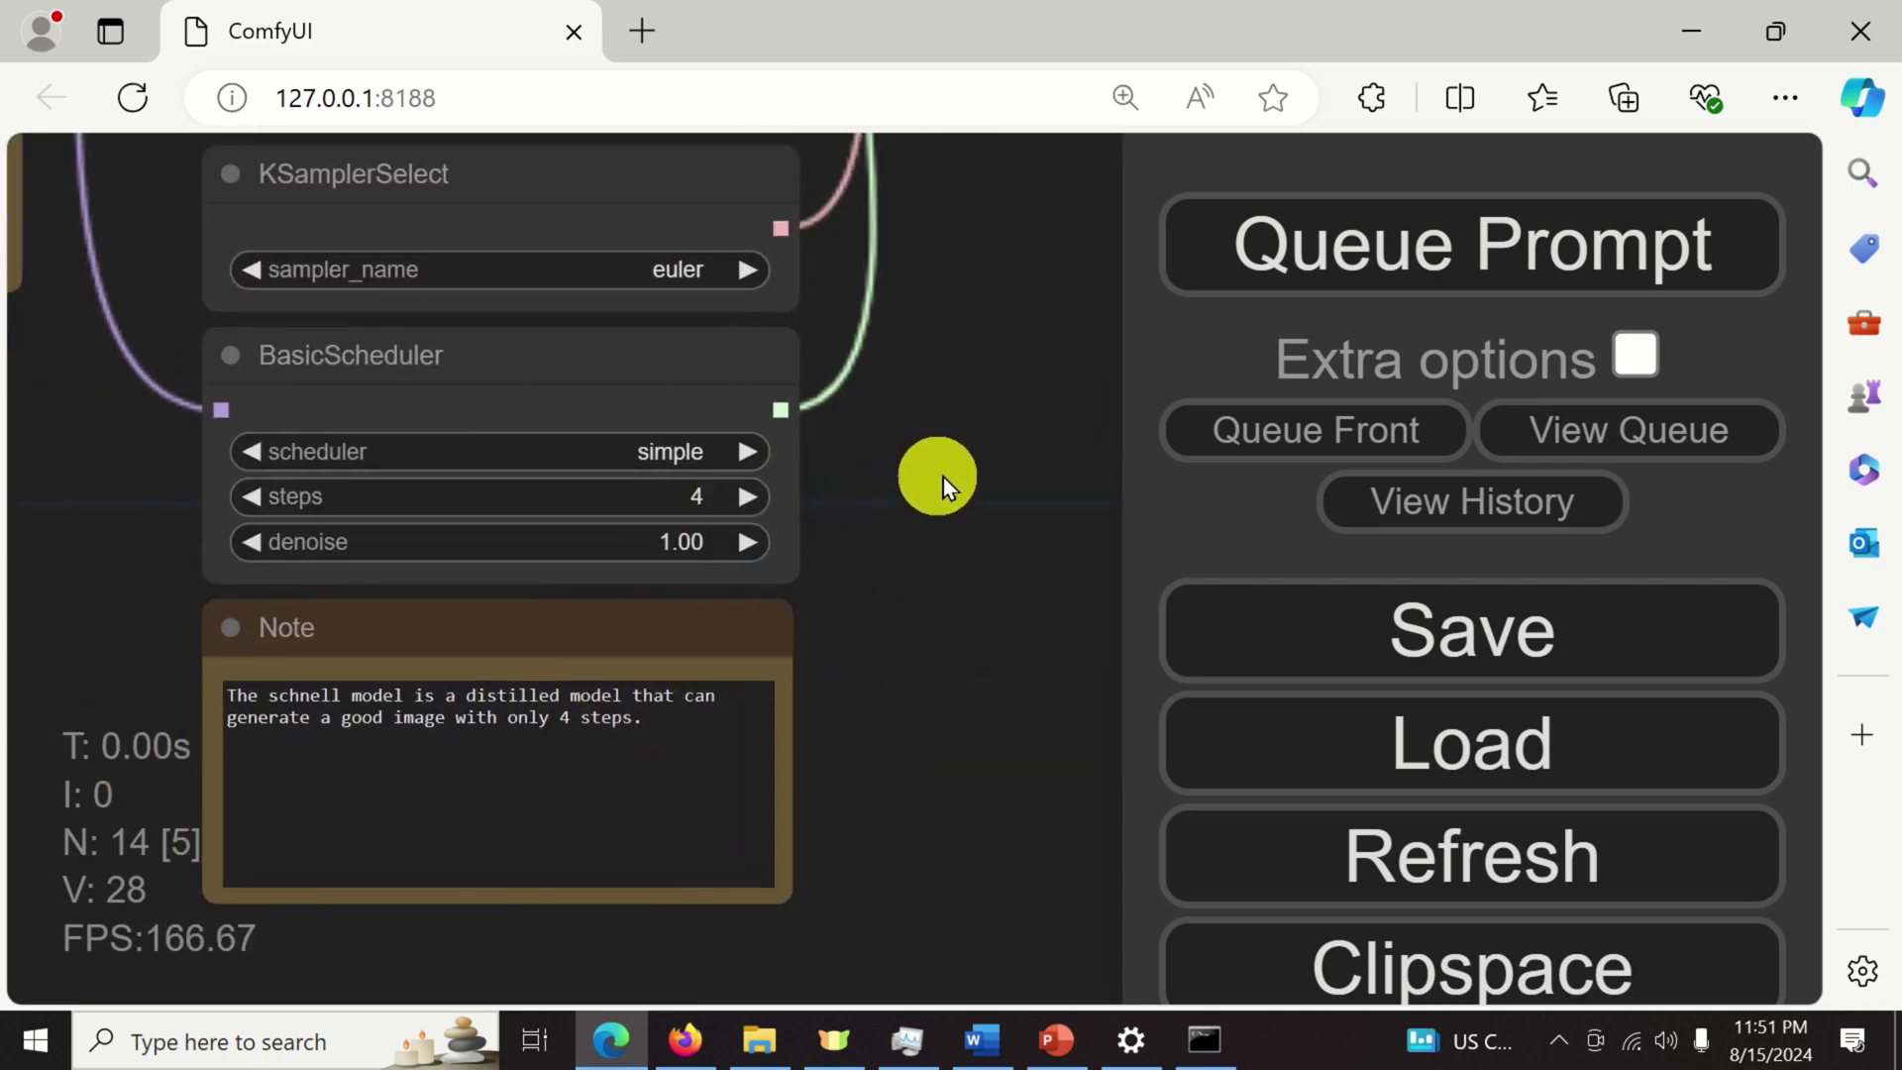
Save the generated roman soldier image from its output node as a PNG download.
drag(943, 485, 624, 502)
drag(819, 501, 411, 468)
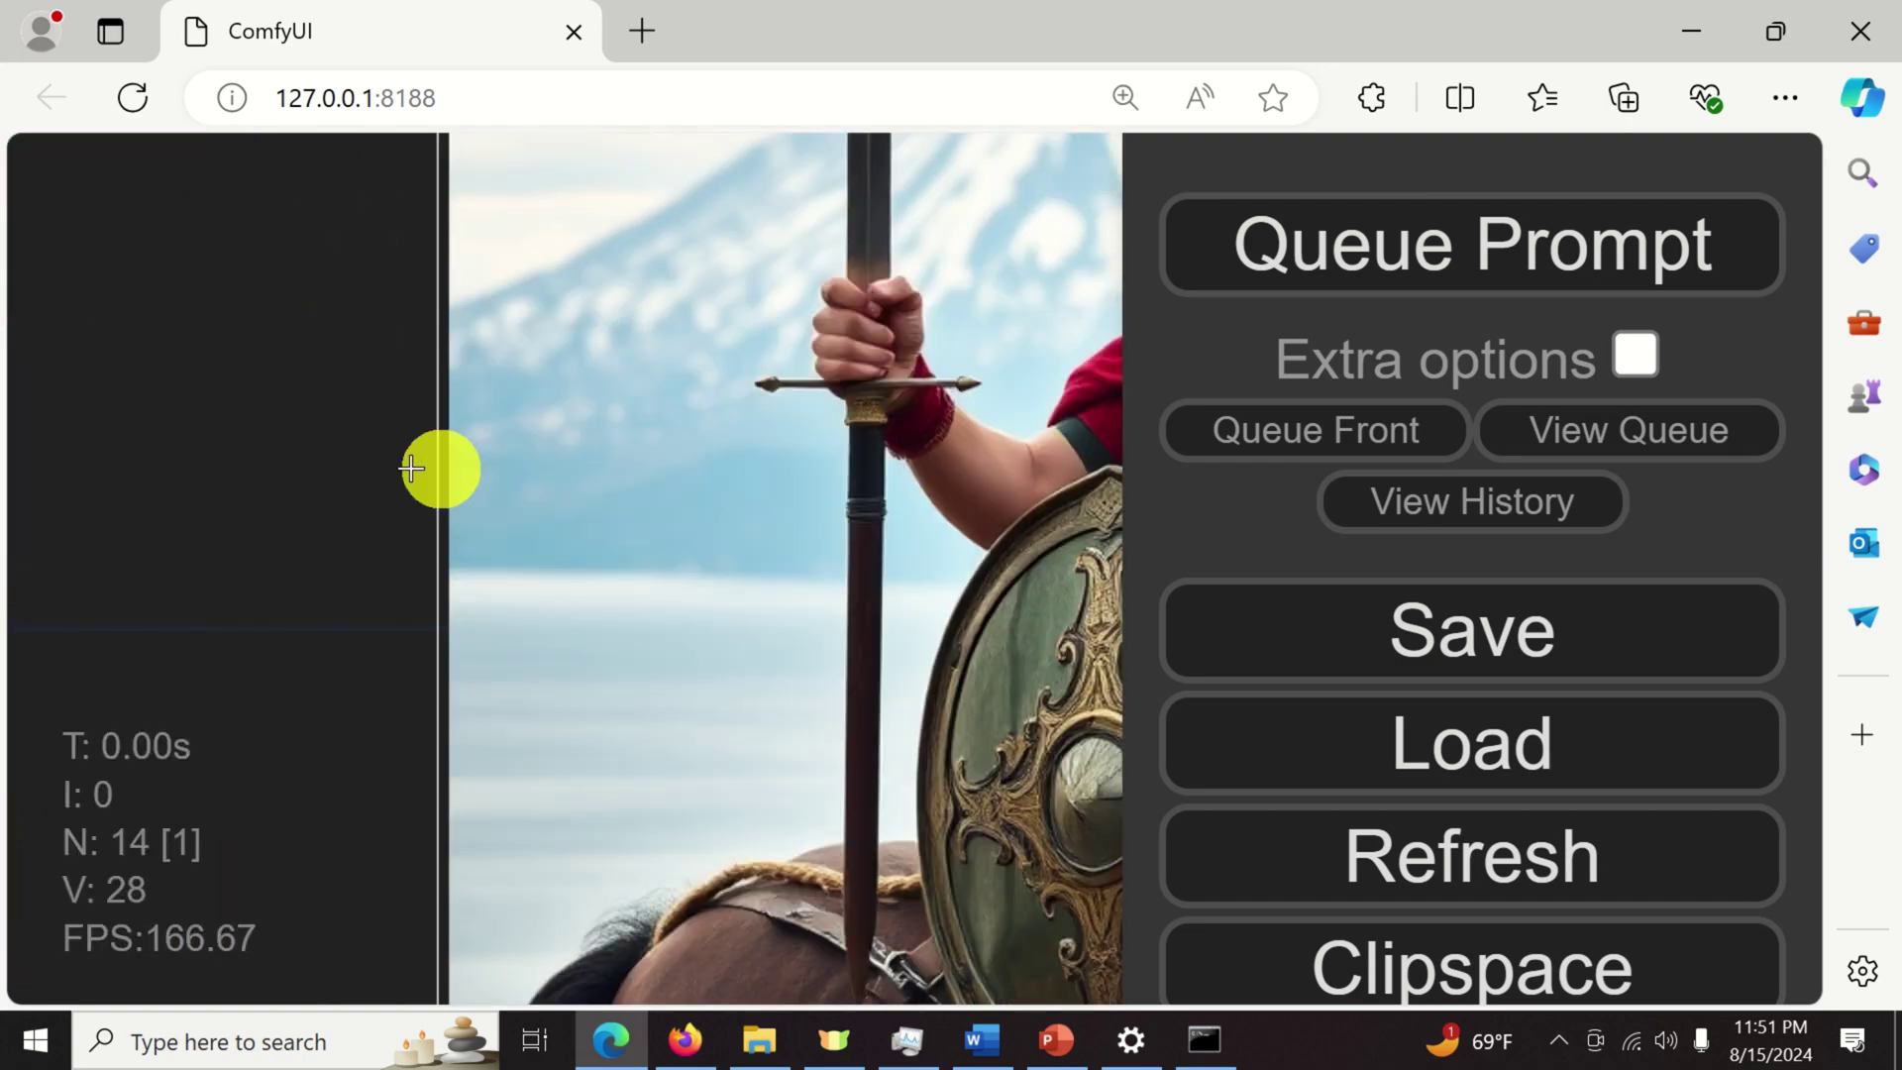
scroll(769, 472, down, 4)
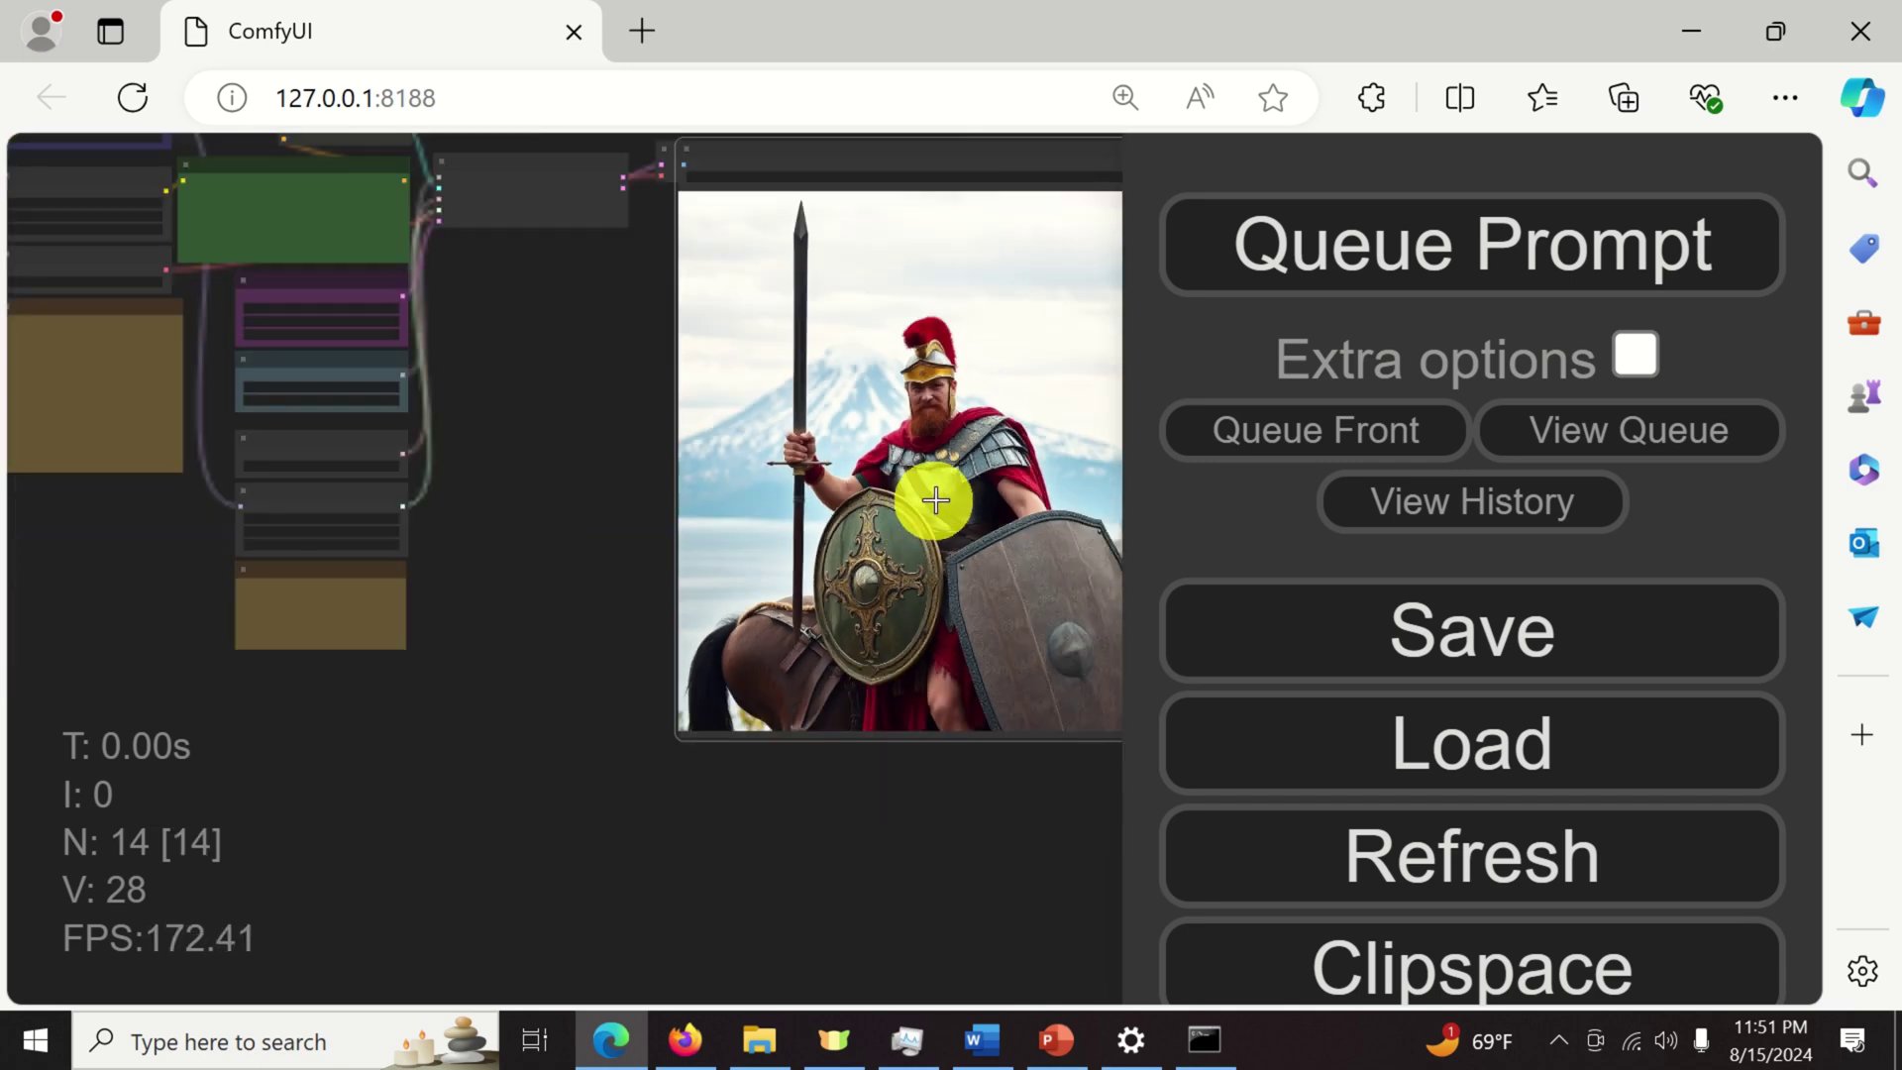
scroll(935, 499, up, 3)
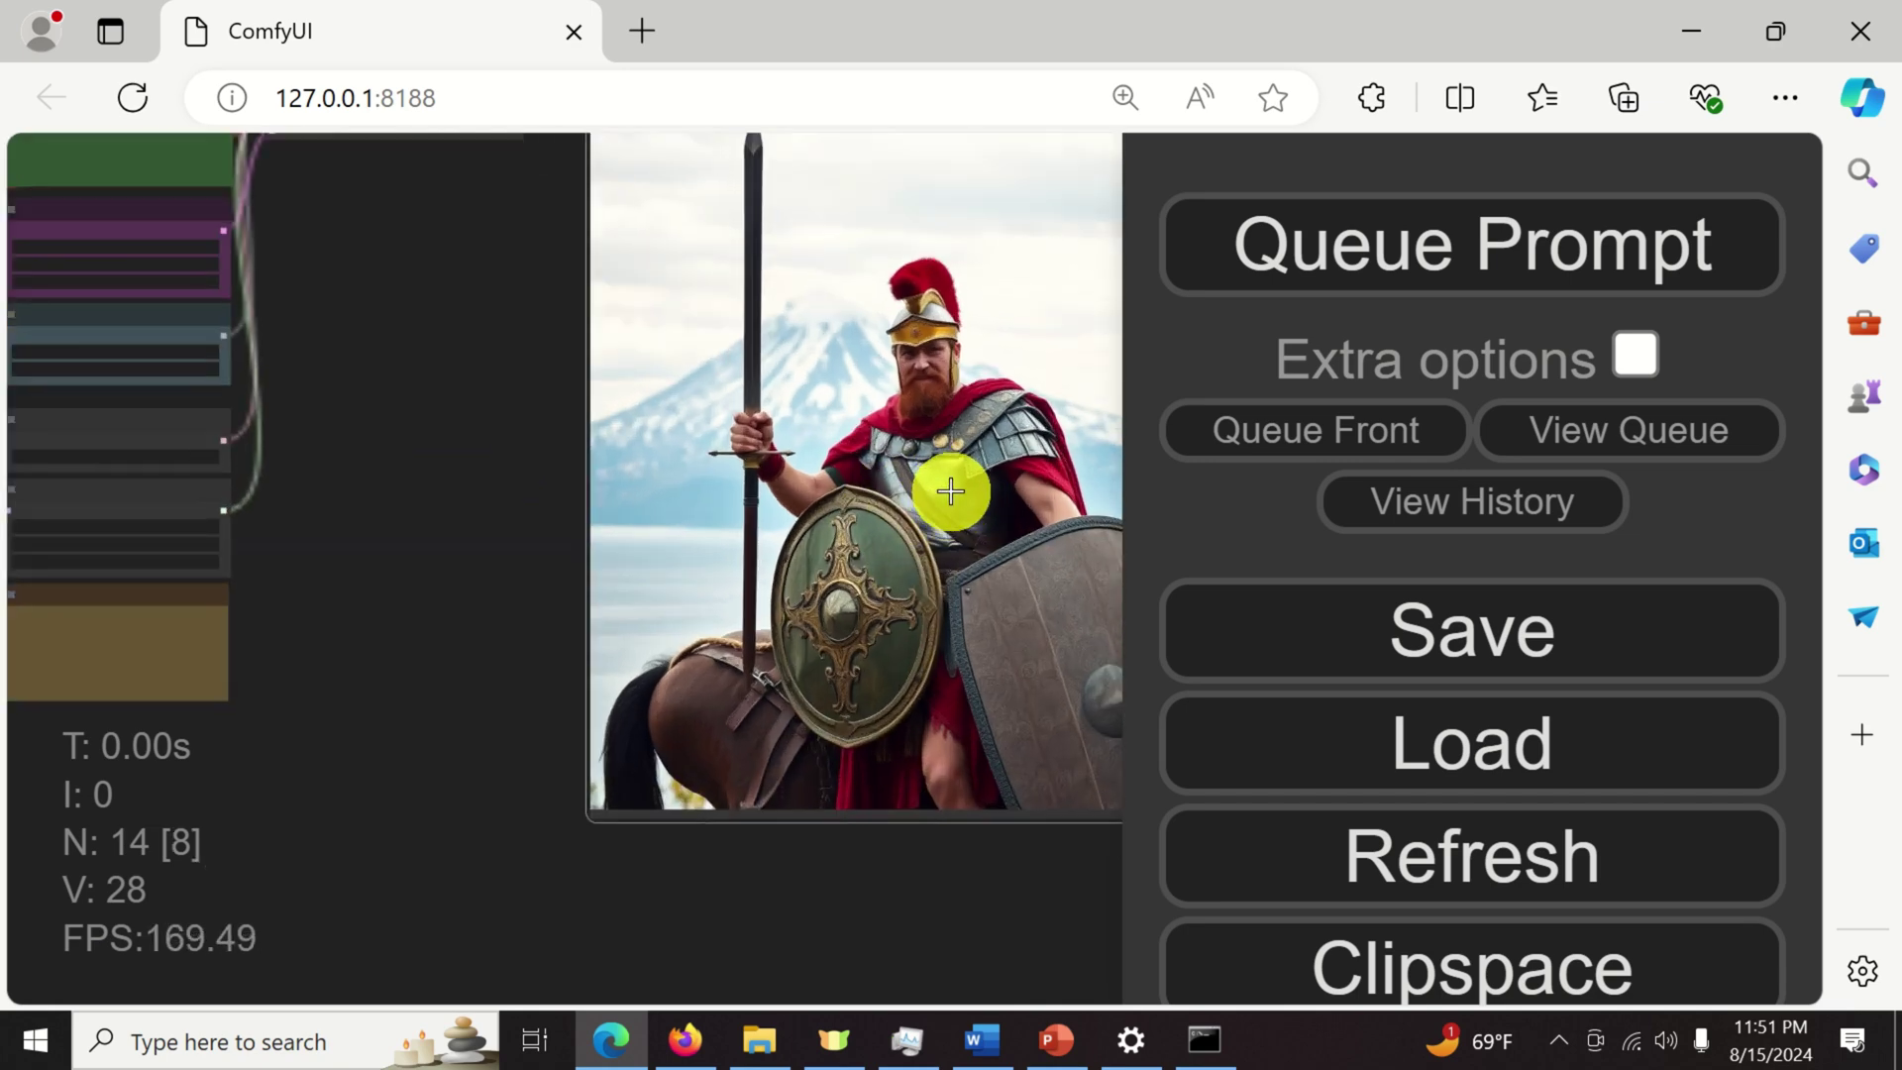
scroll(950, 492, up, 3)
scroll(950, 491, down, 5)
drag(560, 505, 310, 511)
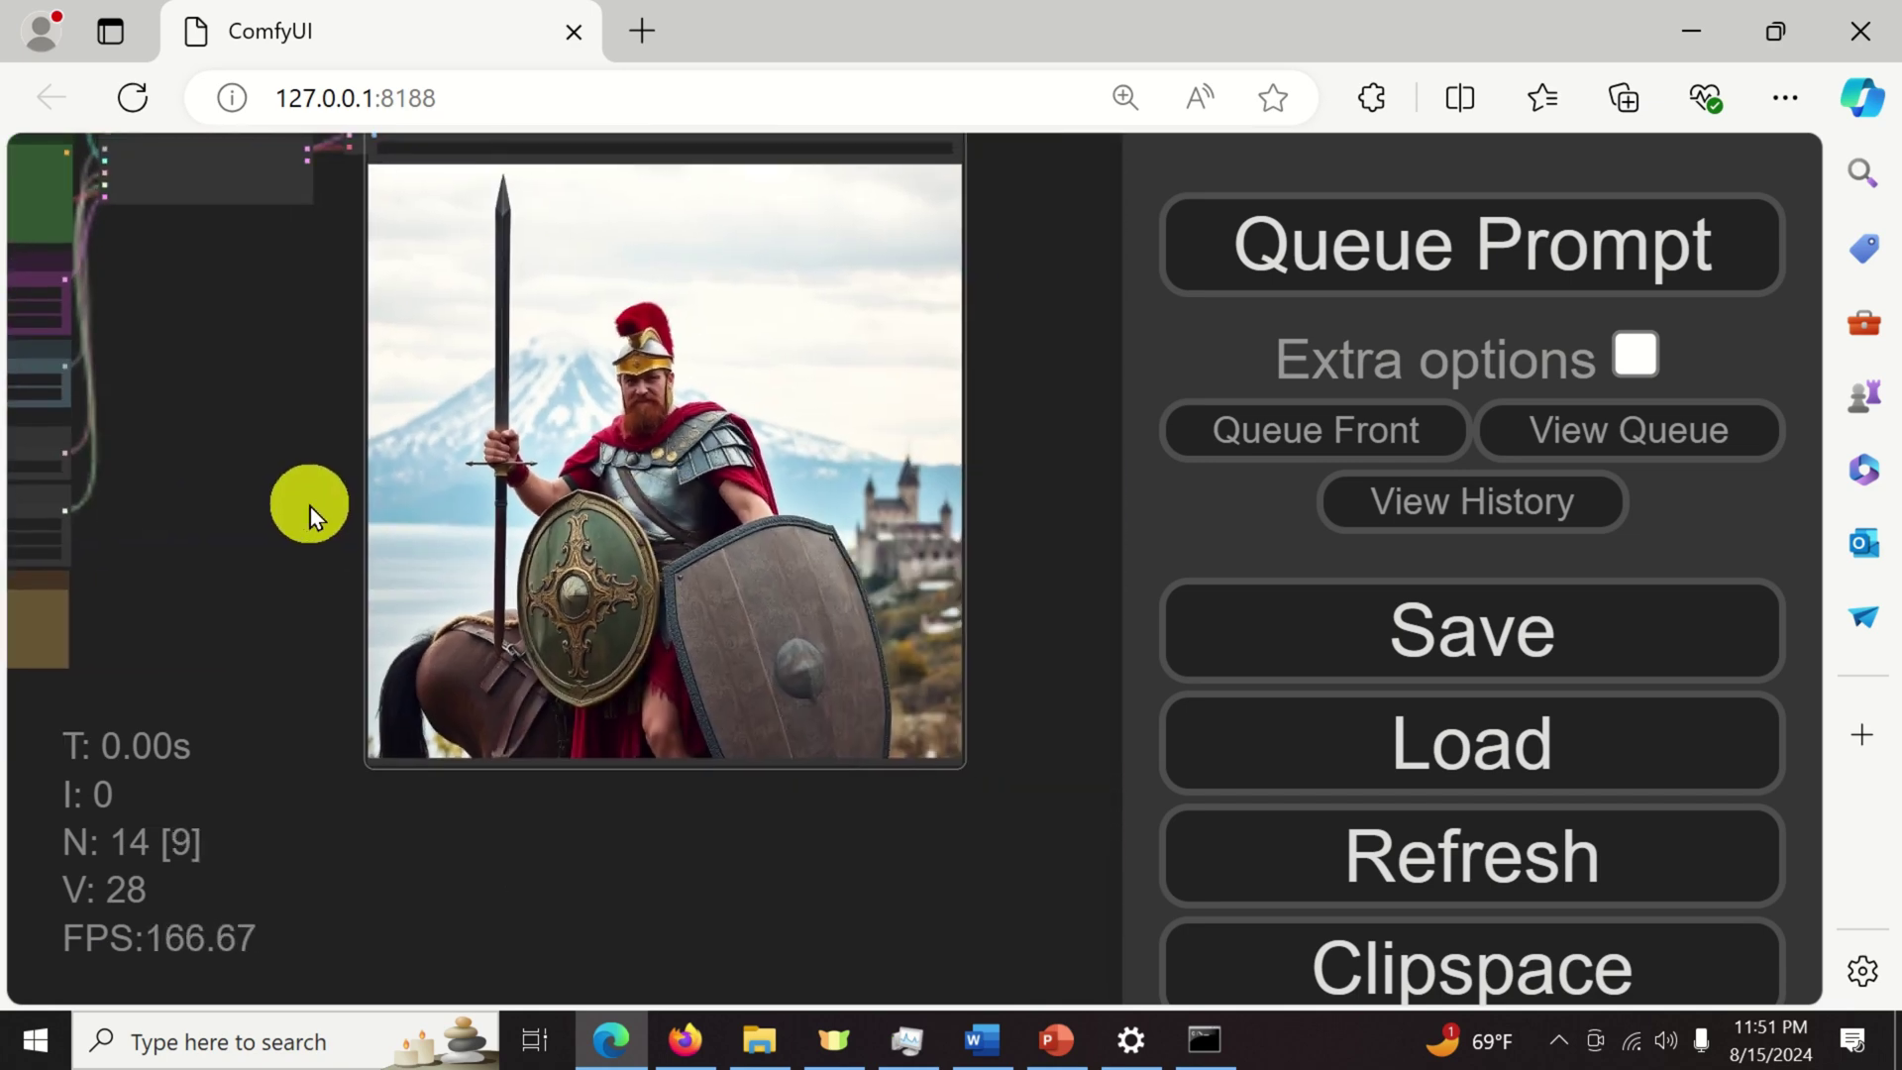
right_click(749, 383)
scroll(879, 386, down, 2)
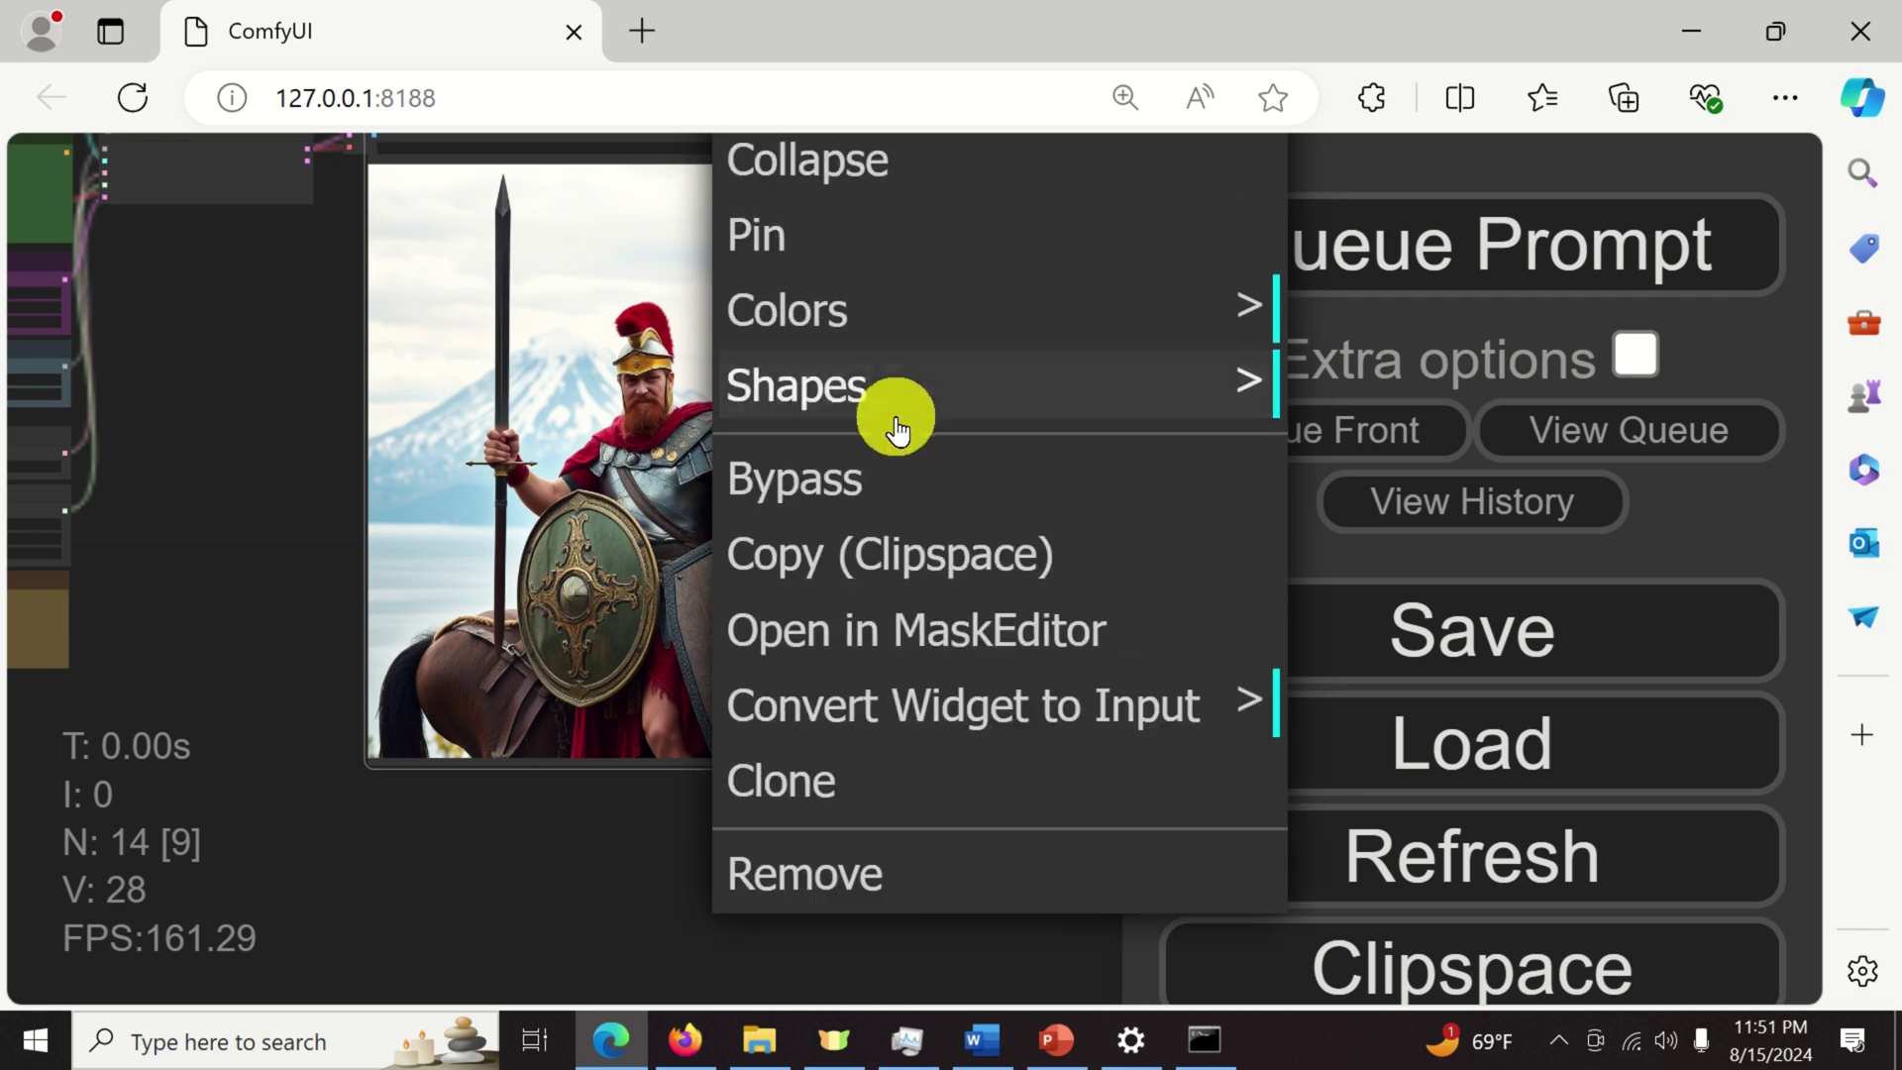
scroll(897, 426, up, 6)
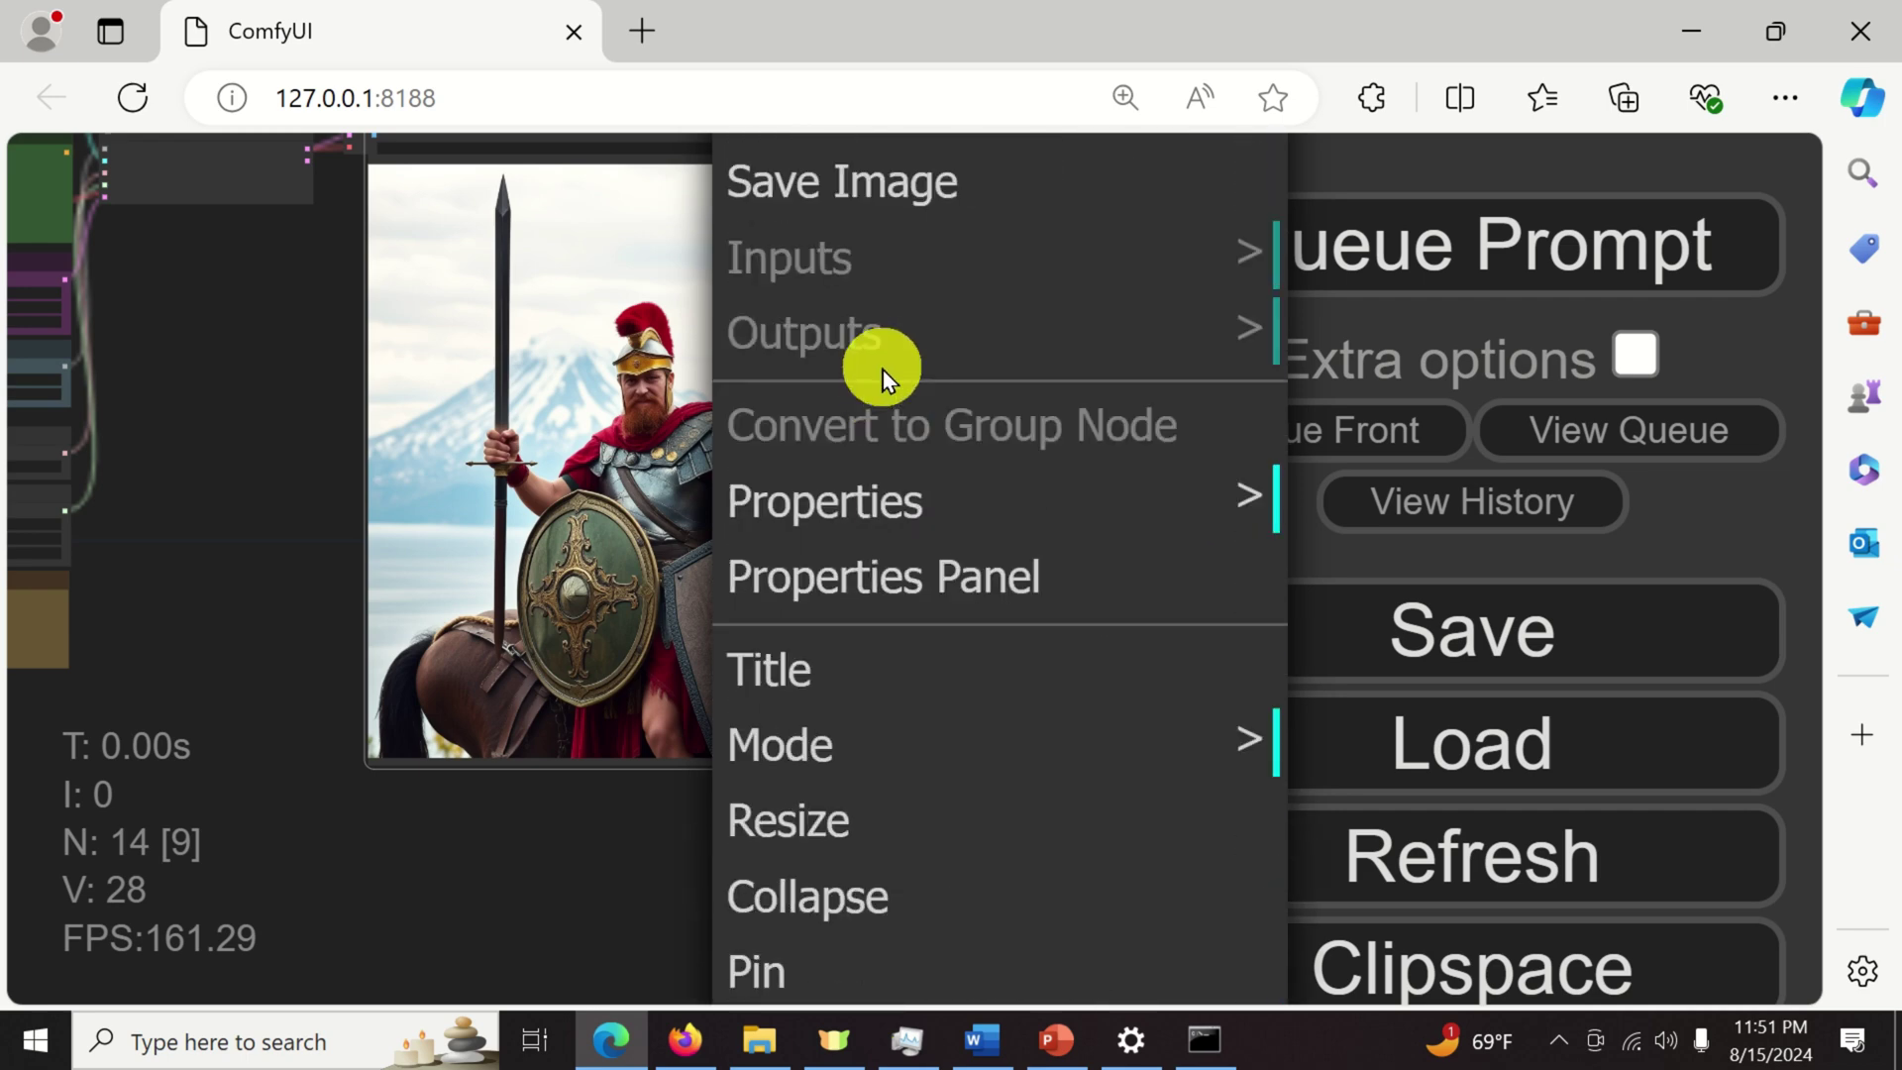
scroll(880, 383, up, 3)
click(879, 401)
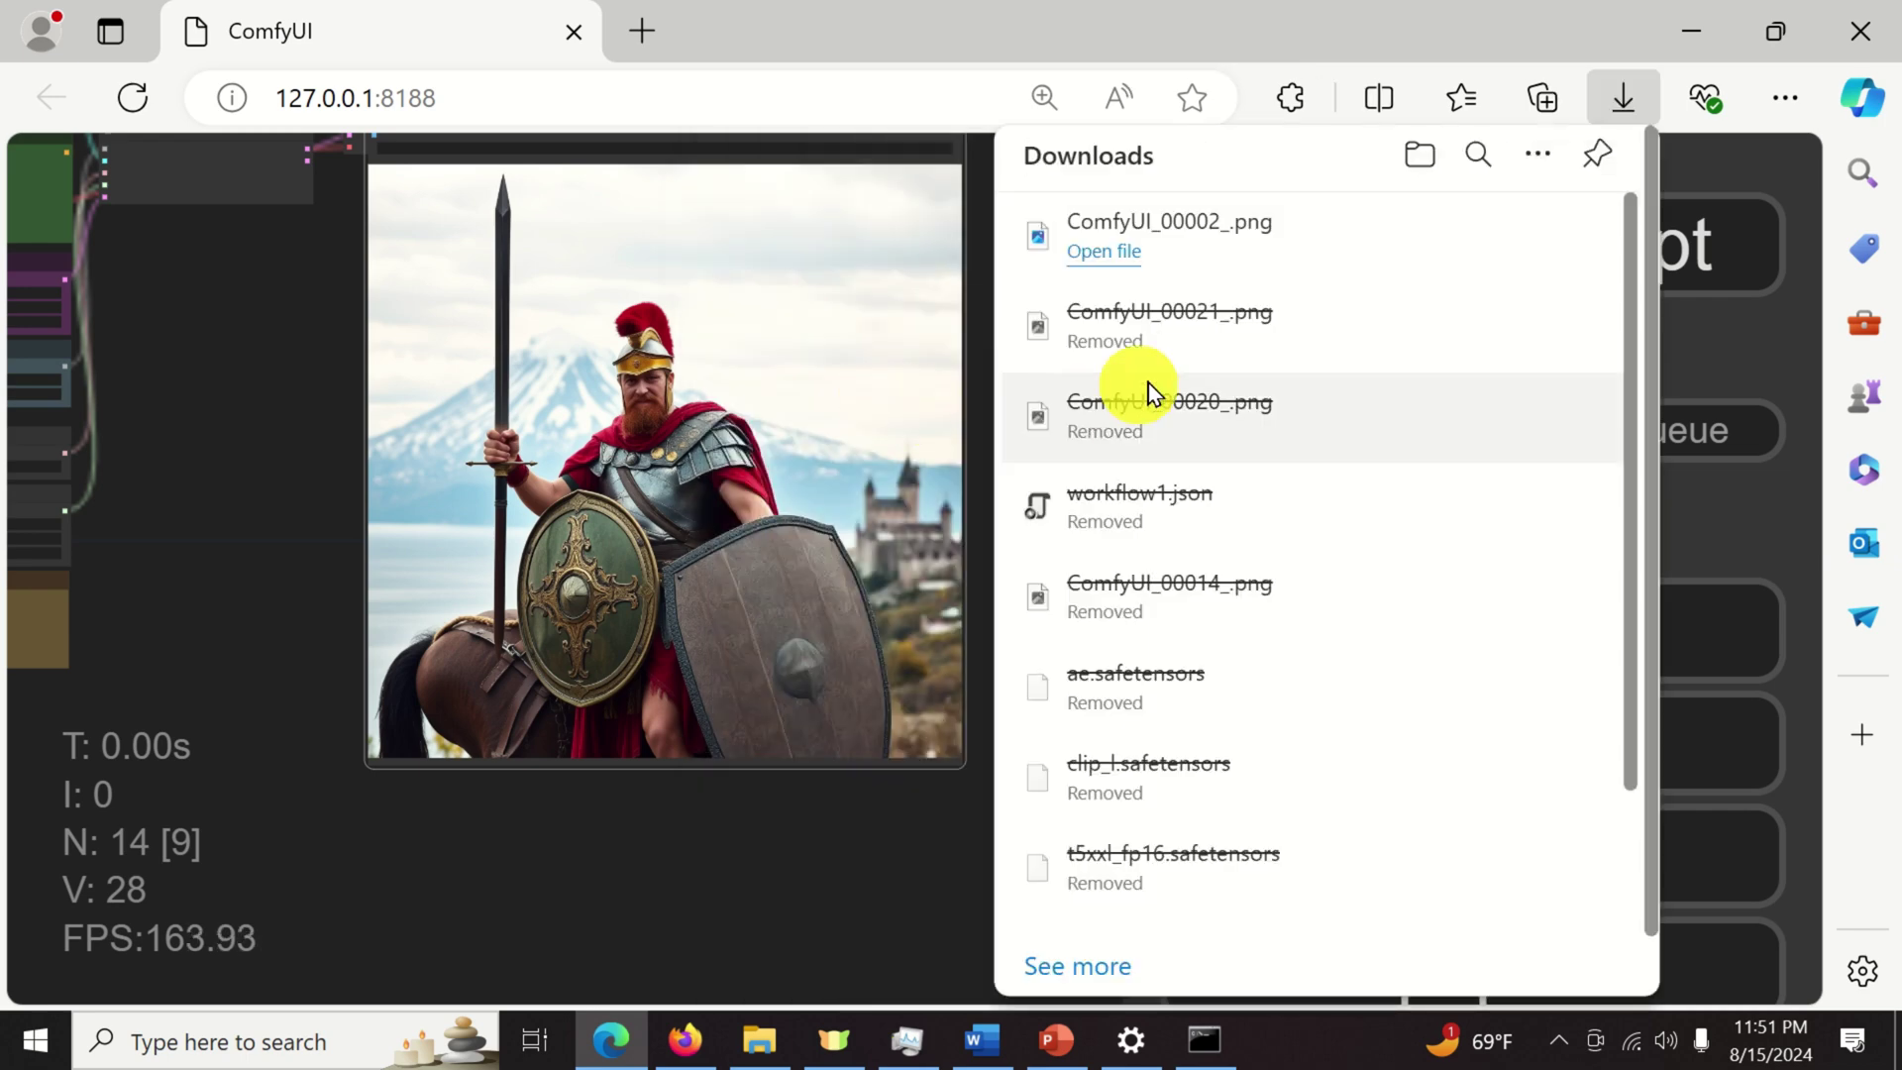
View the downloaded ComfyUI_00002_.png in the browser and from the Downloads folder in File Explorer, closing the image viewer.
mouse_move(1210, 262)
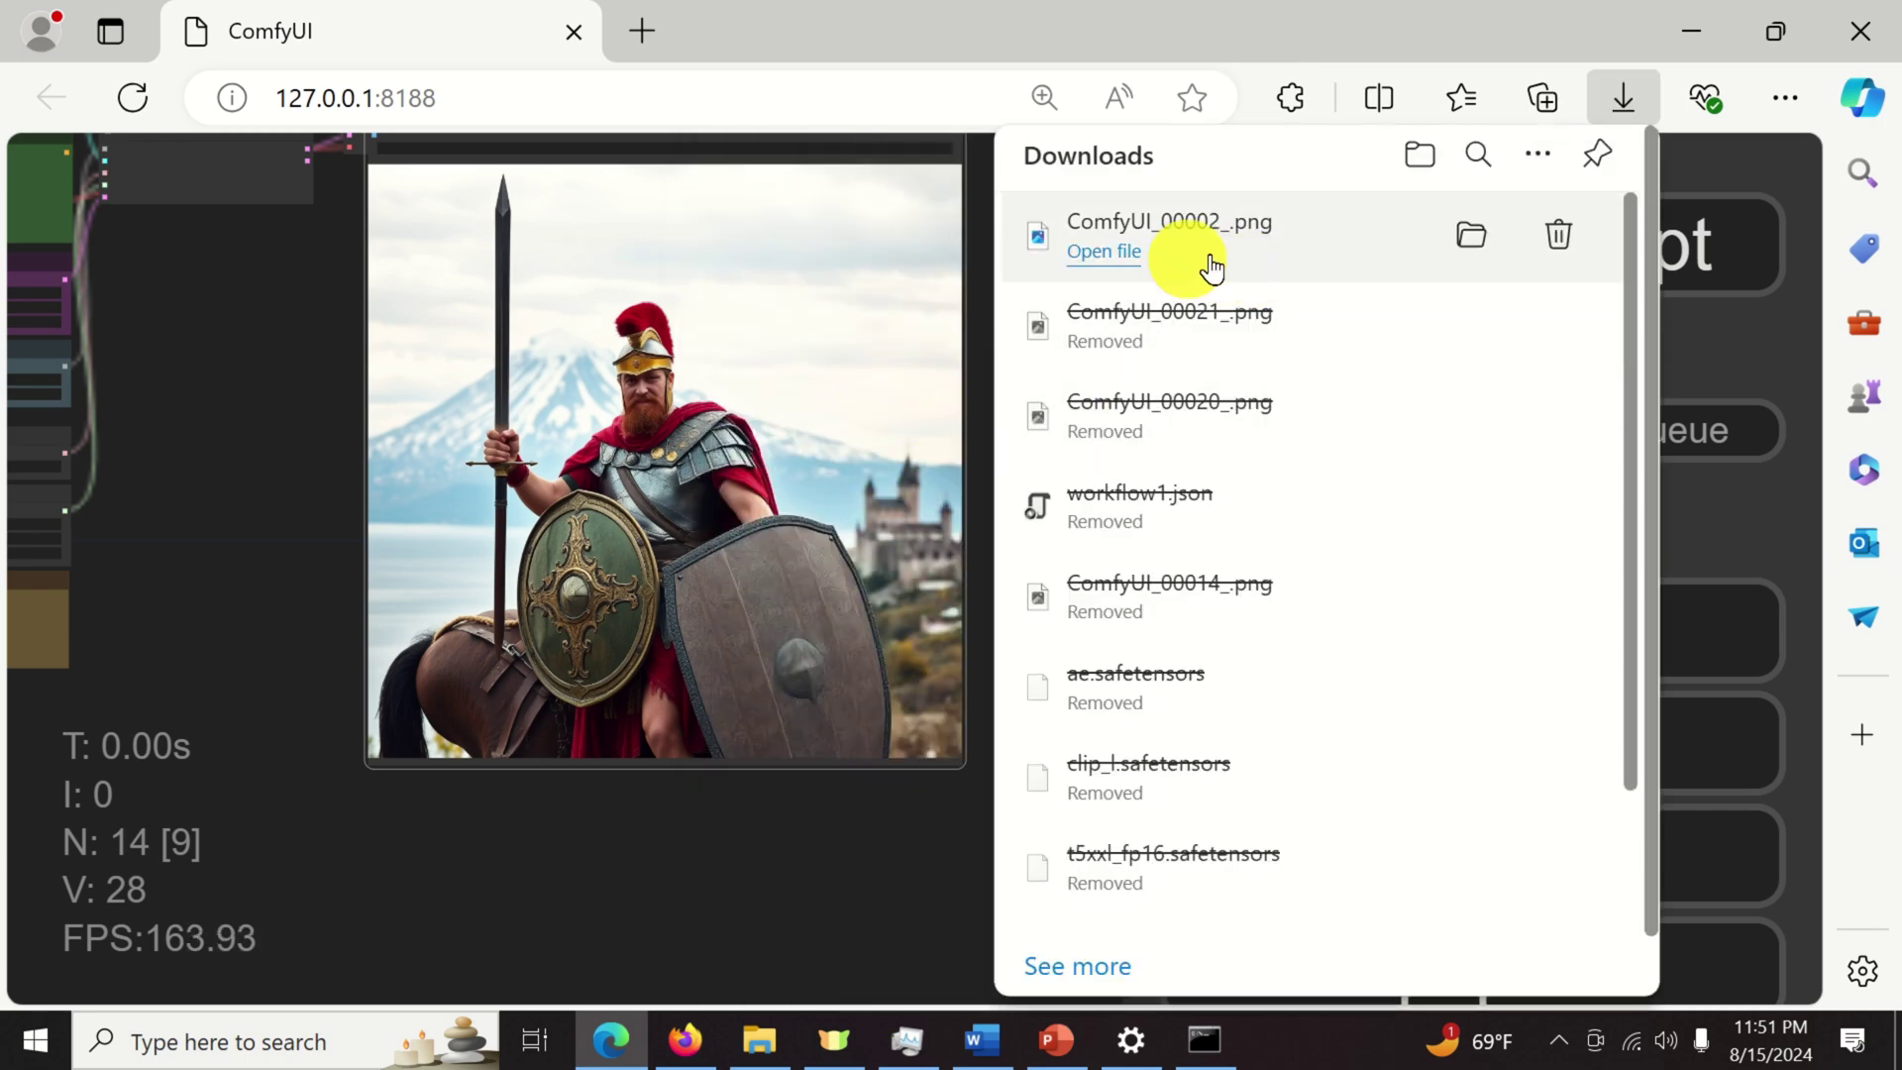
click(1476, 239)
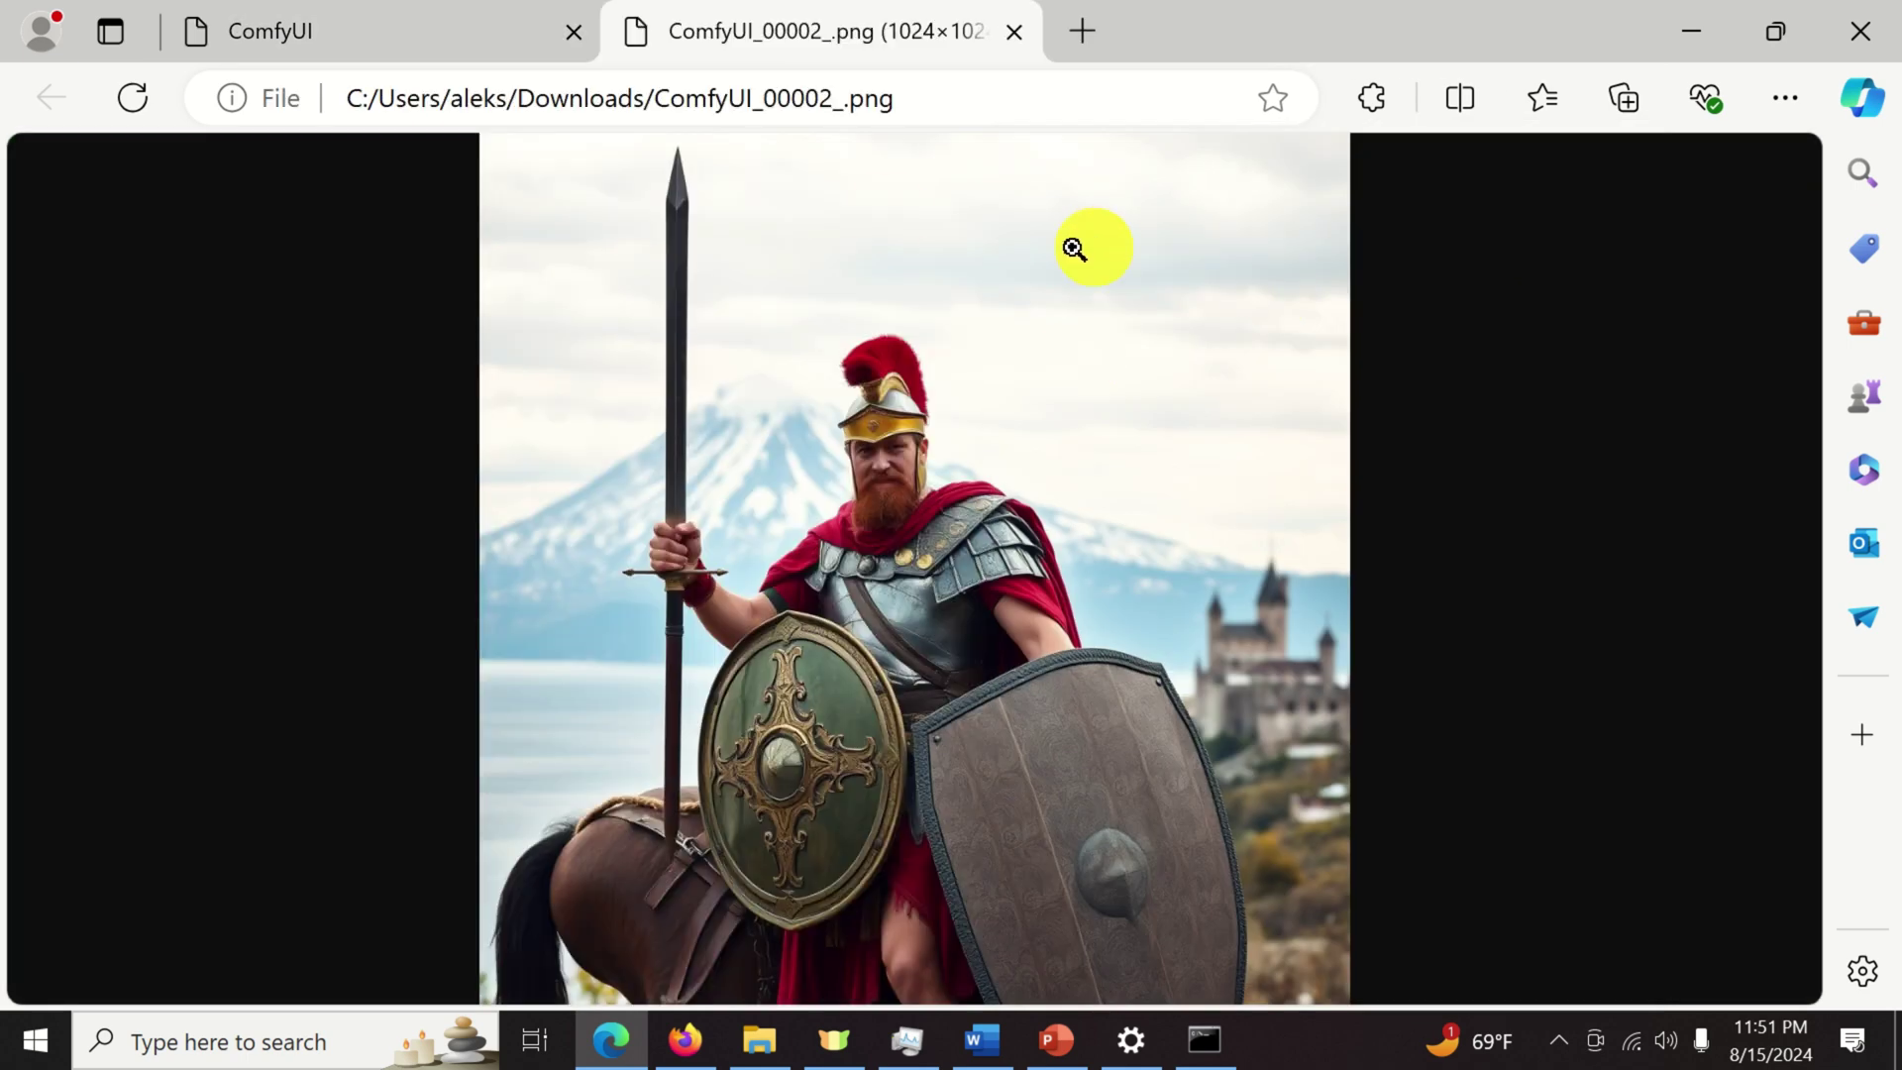
click(755, 1052)
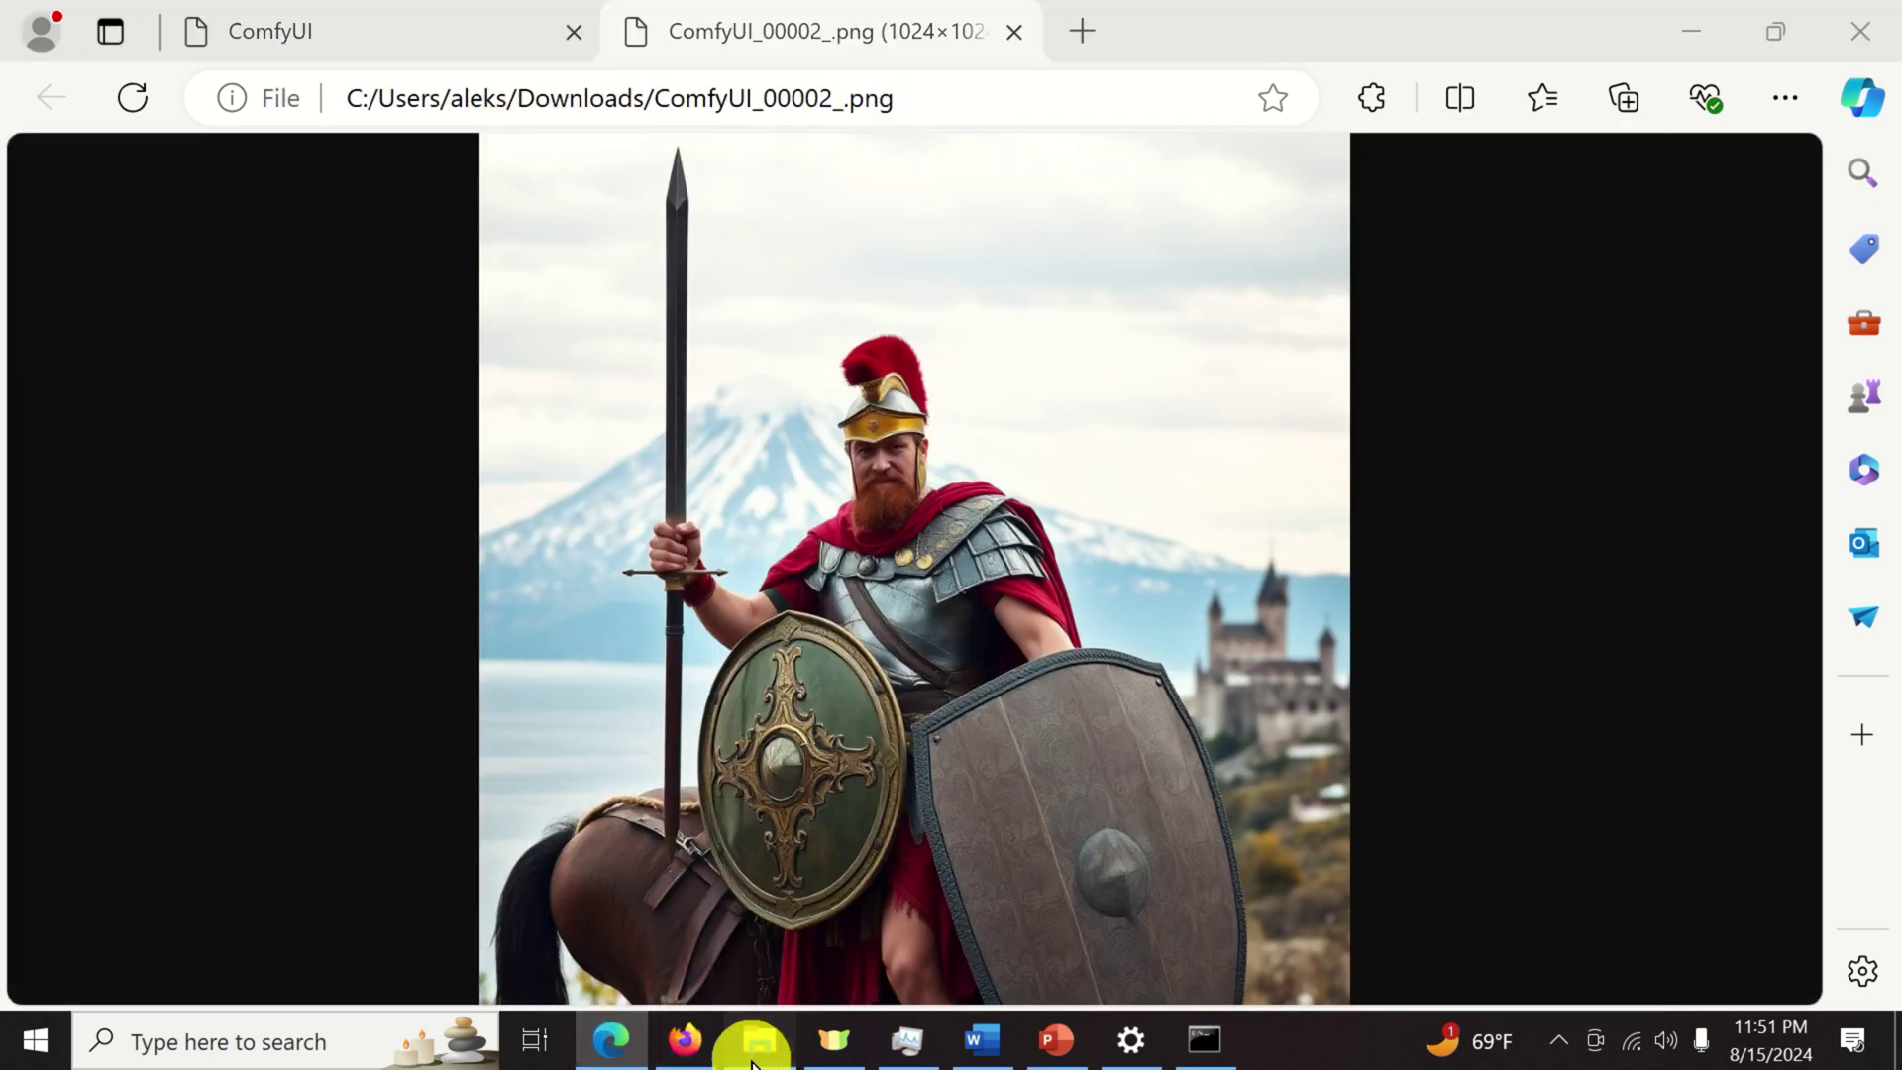
click(203, 717)
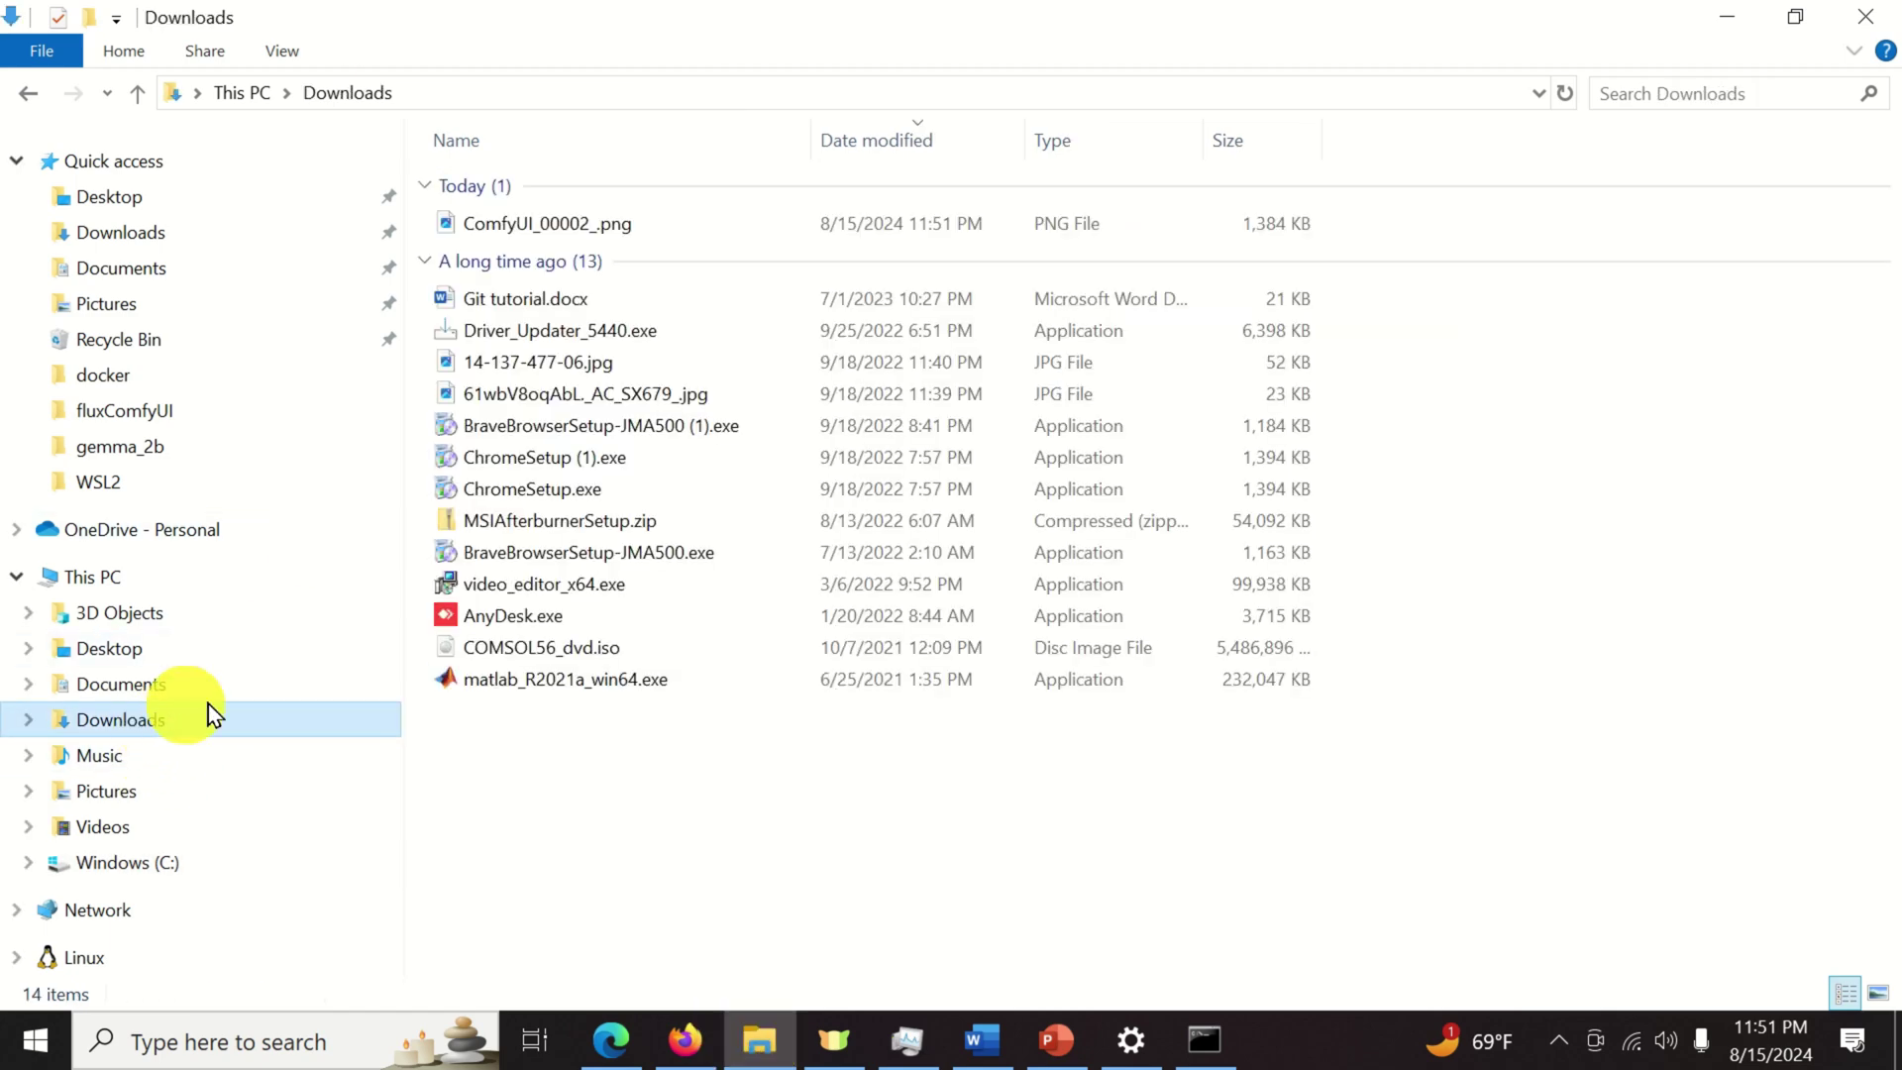
double_click(570, 239)
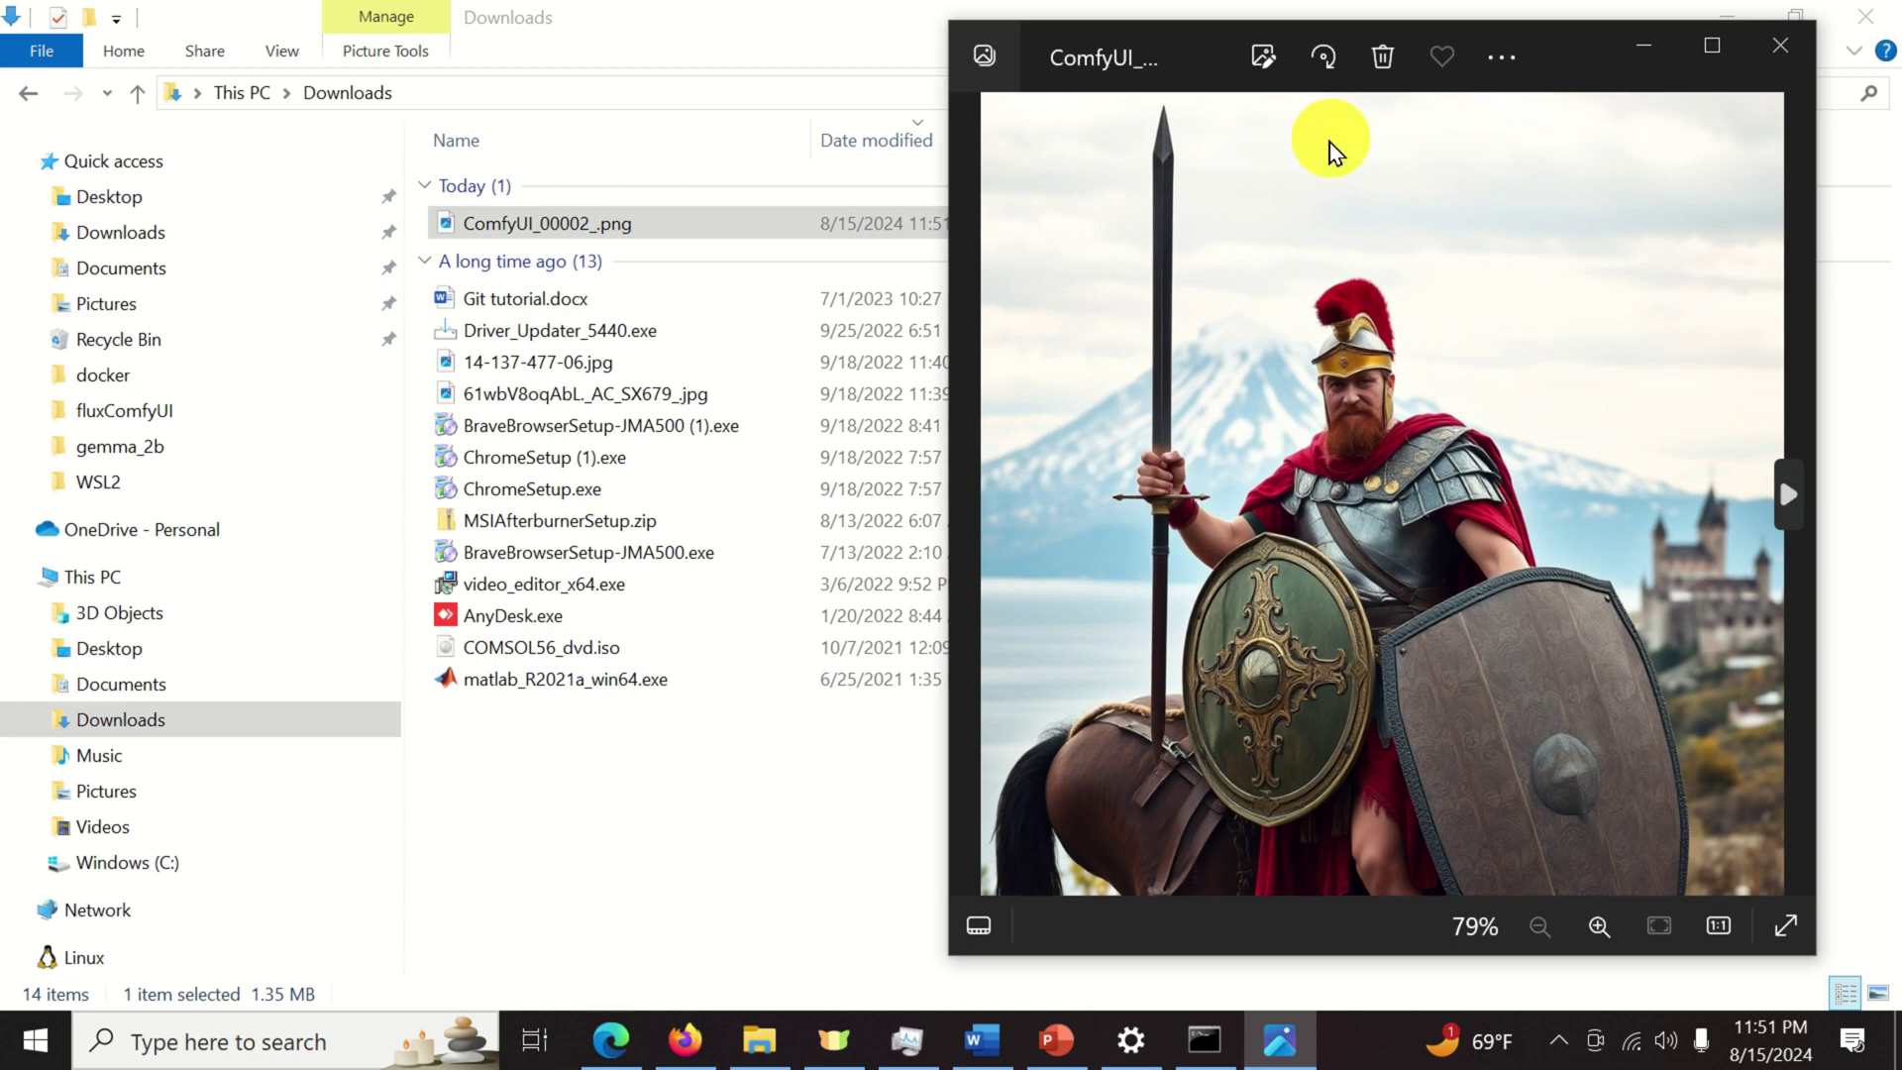
click(1780, 58)
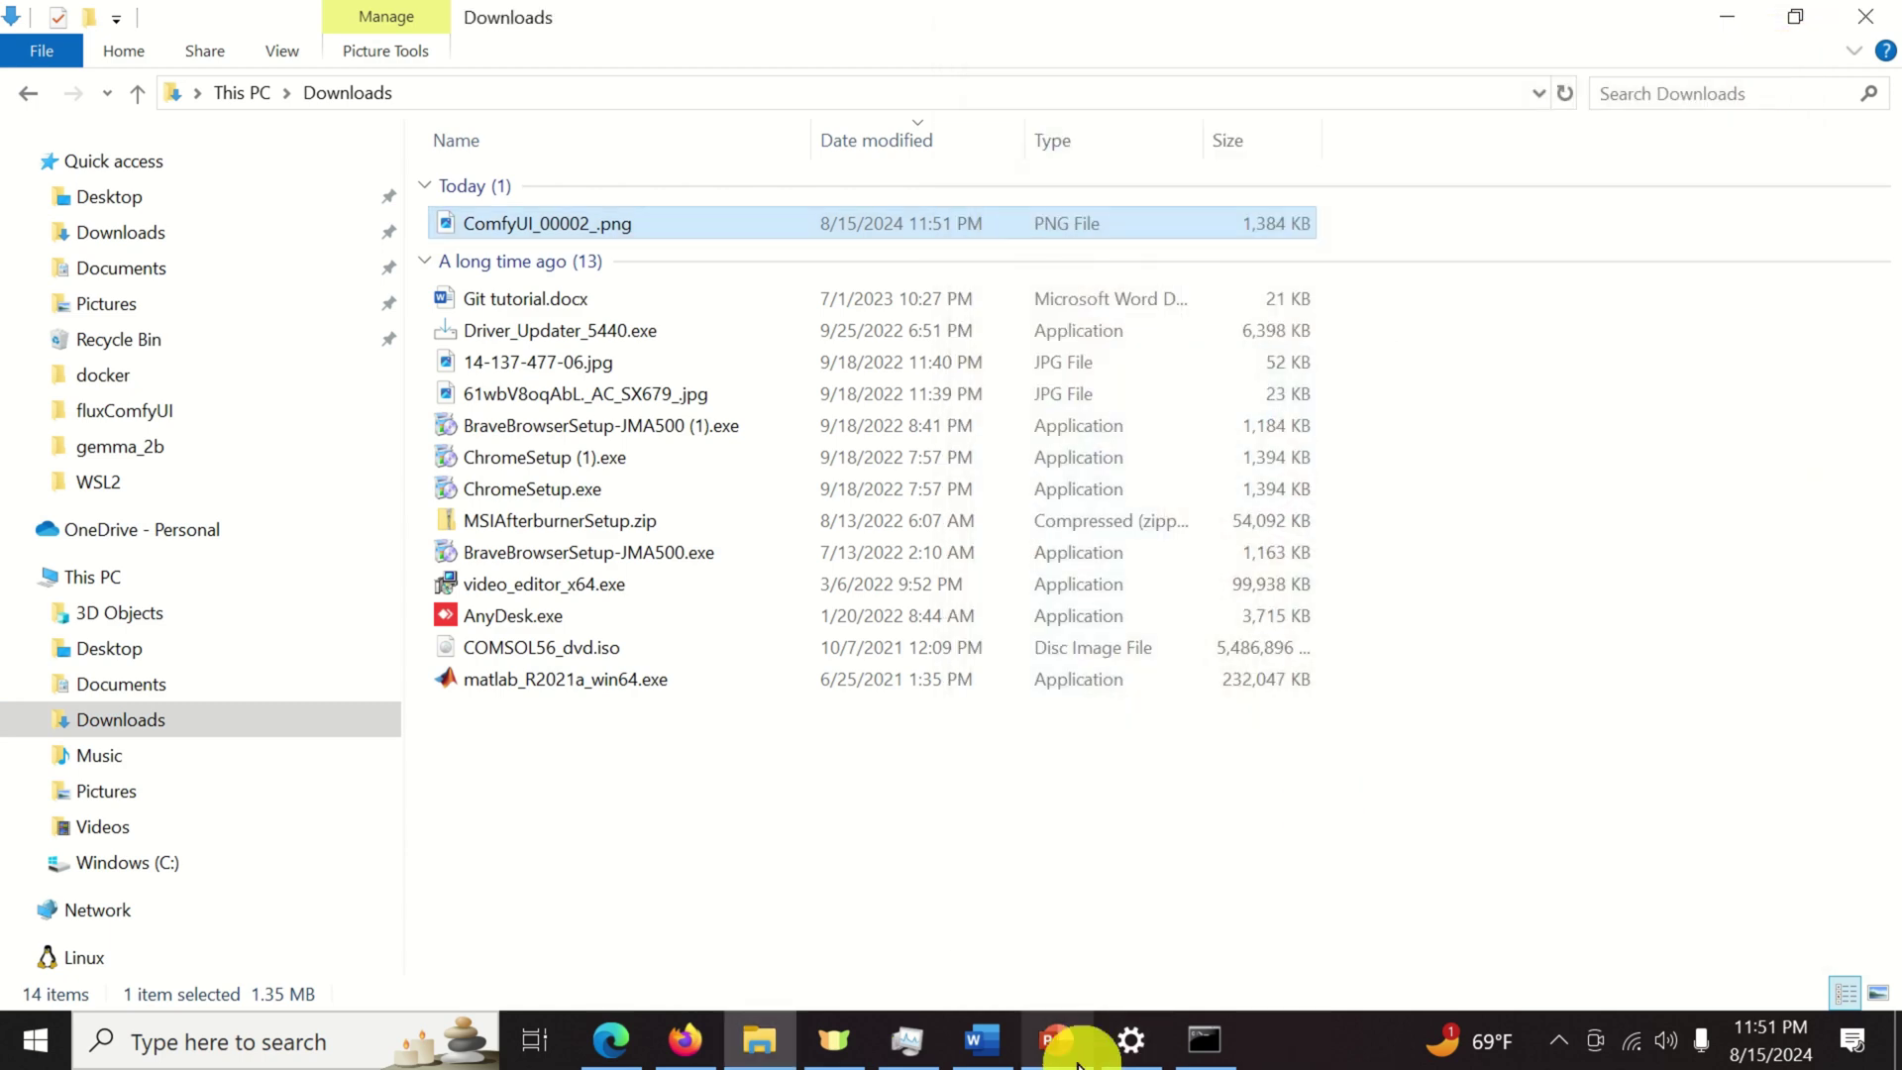
Return to the ComfyUI page, save the workflow as setup1.json and check the file in the Downloads folder.
click(611, 1041)
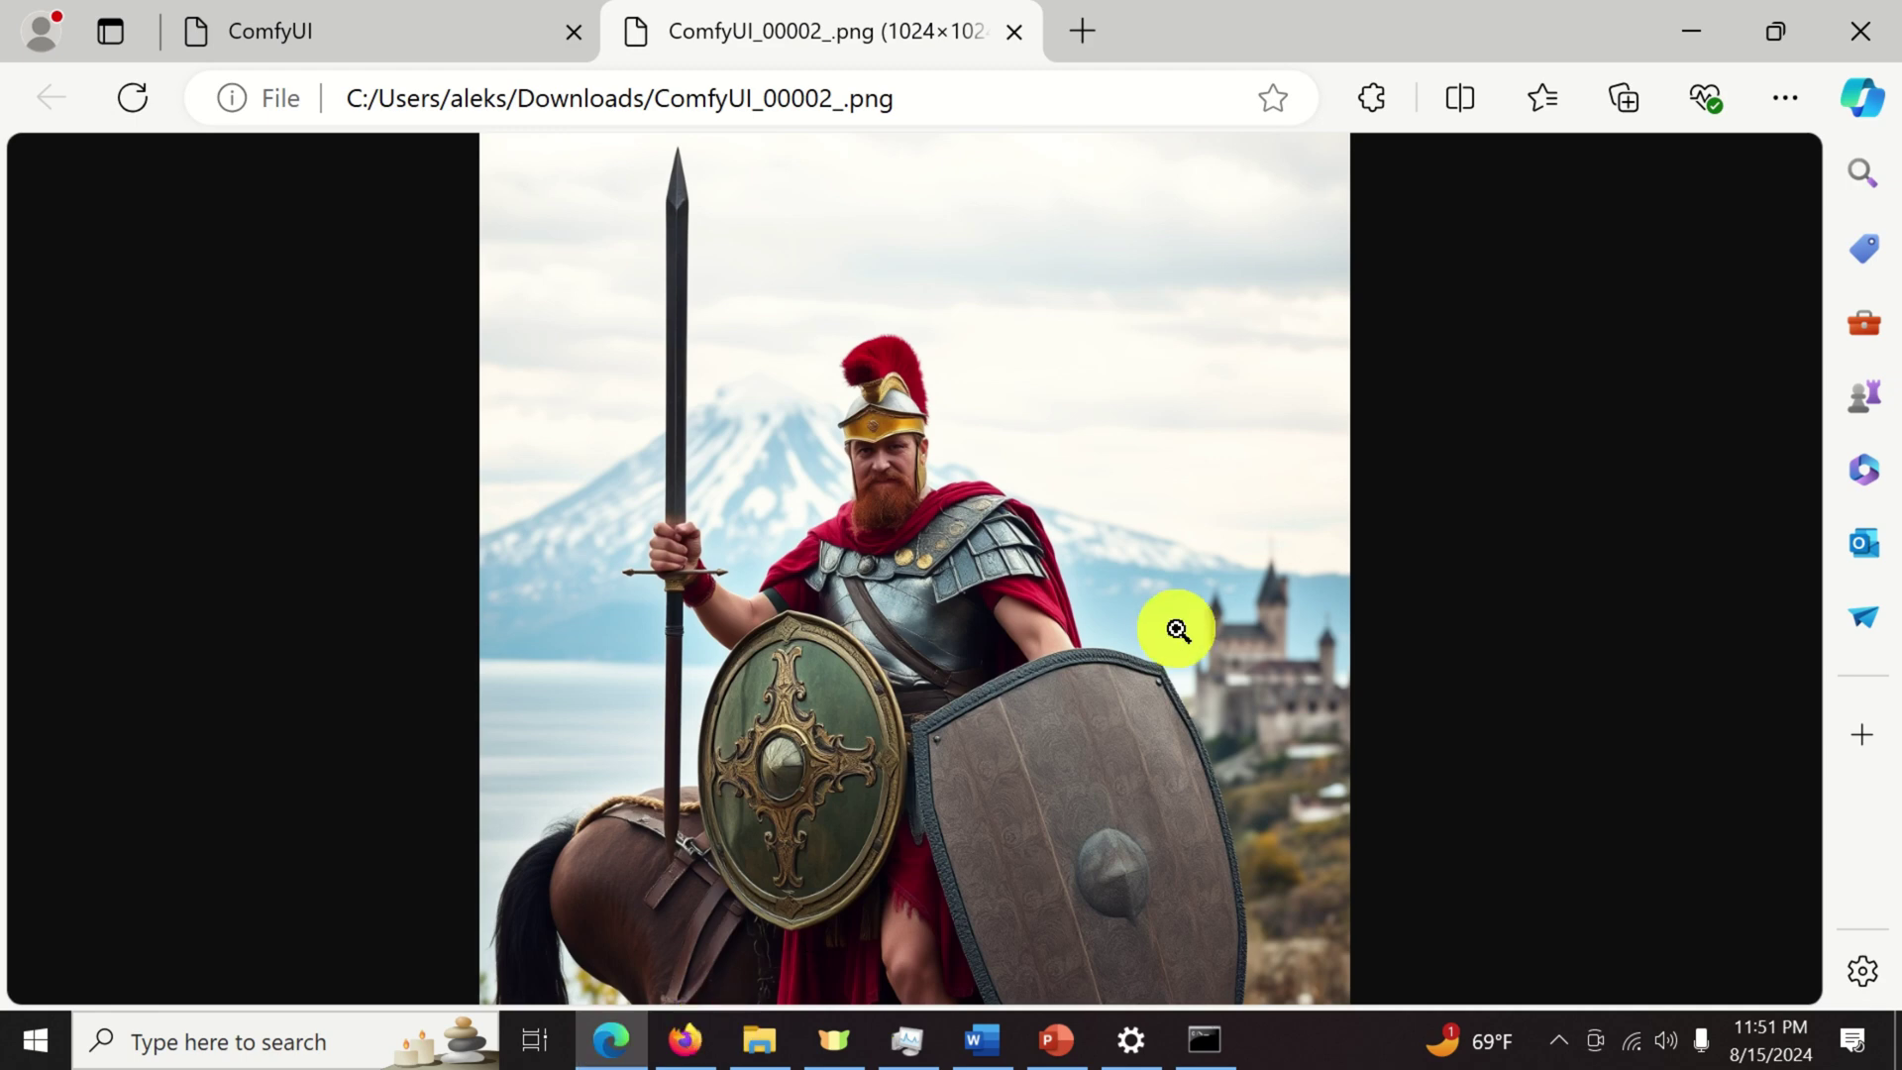
click(401, 45)
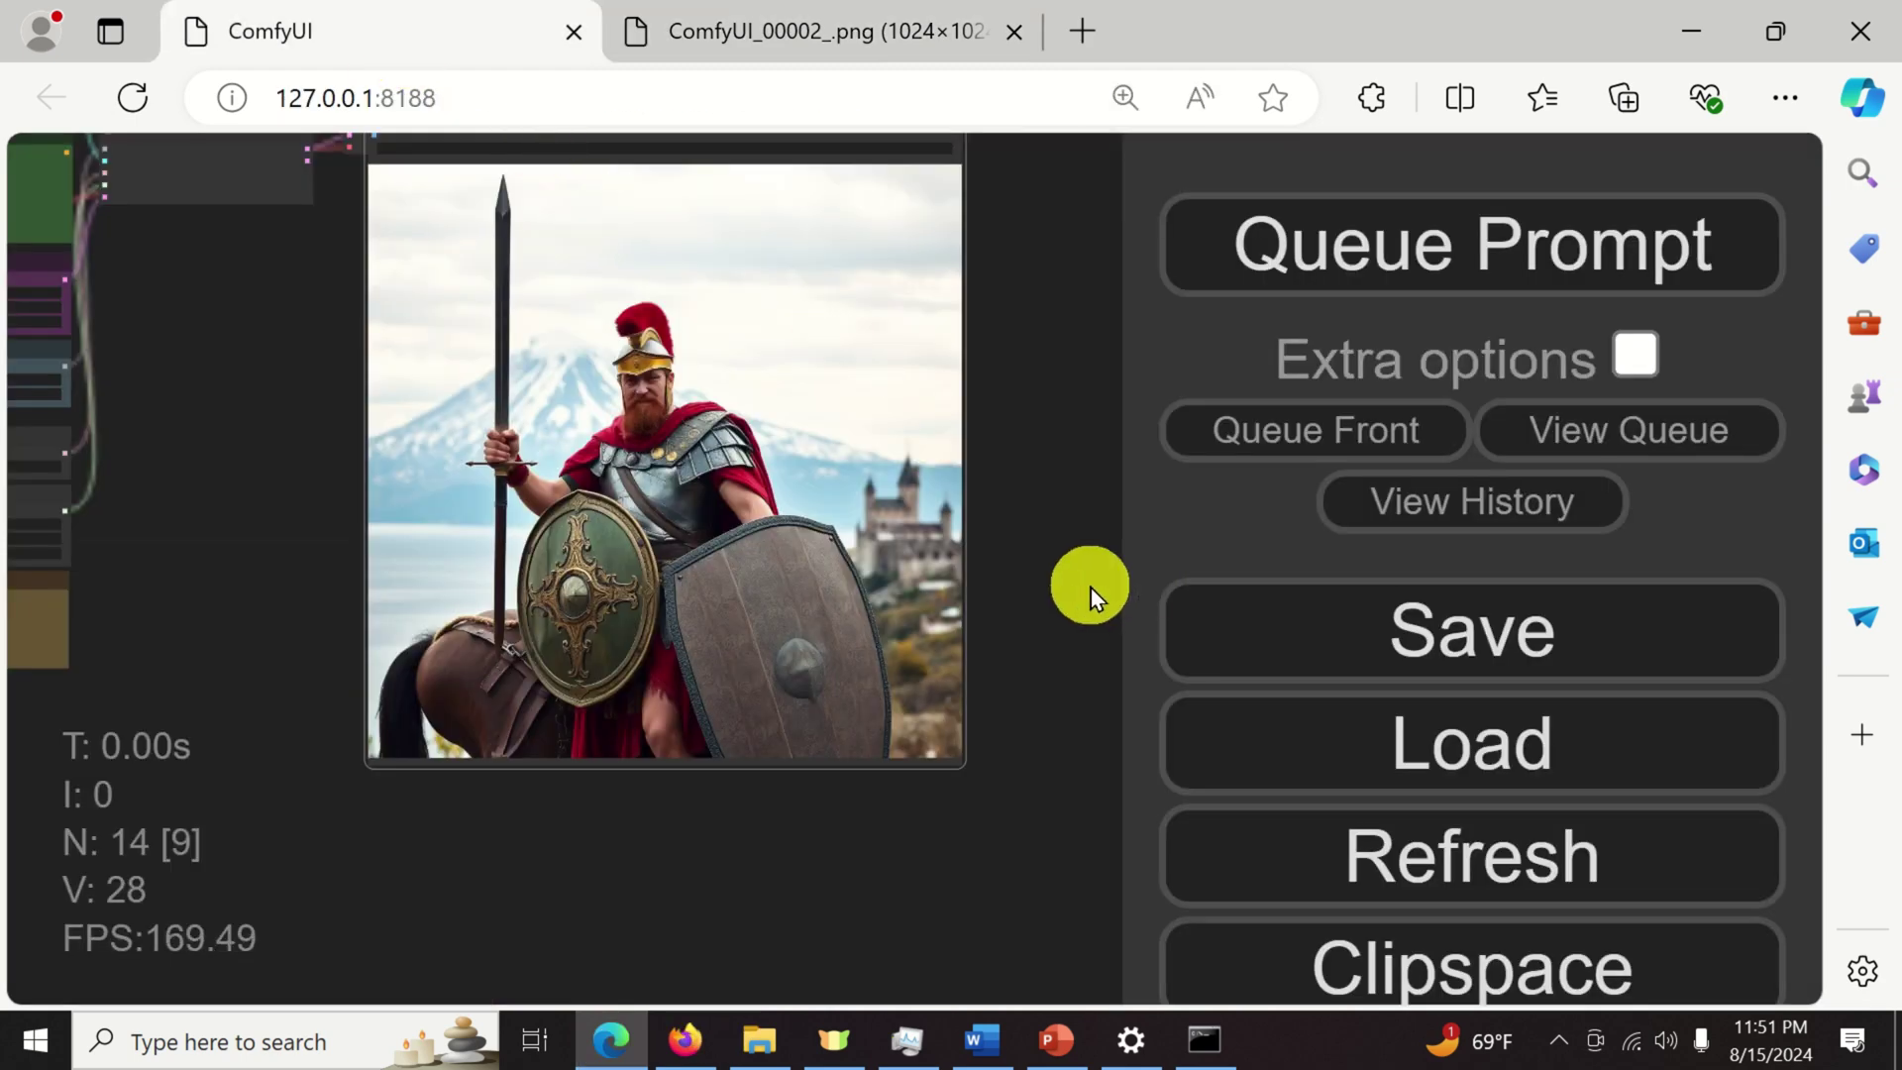
click(1447, 654)
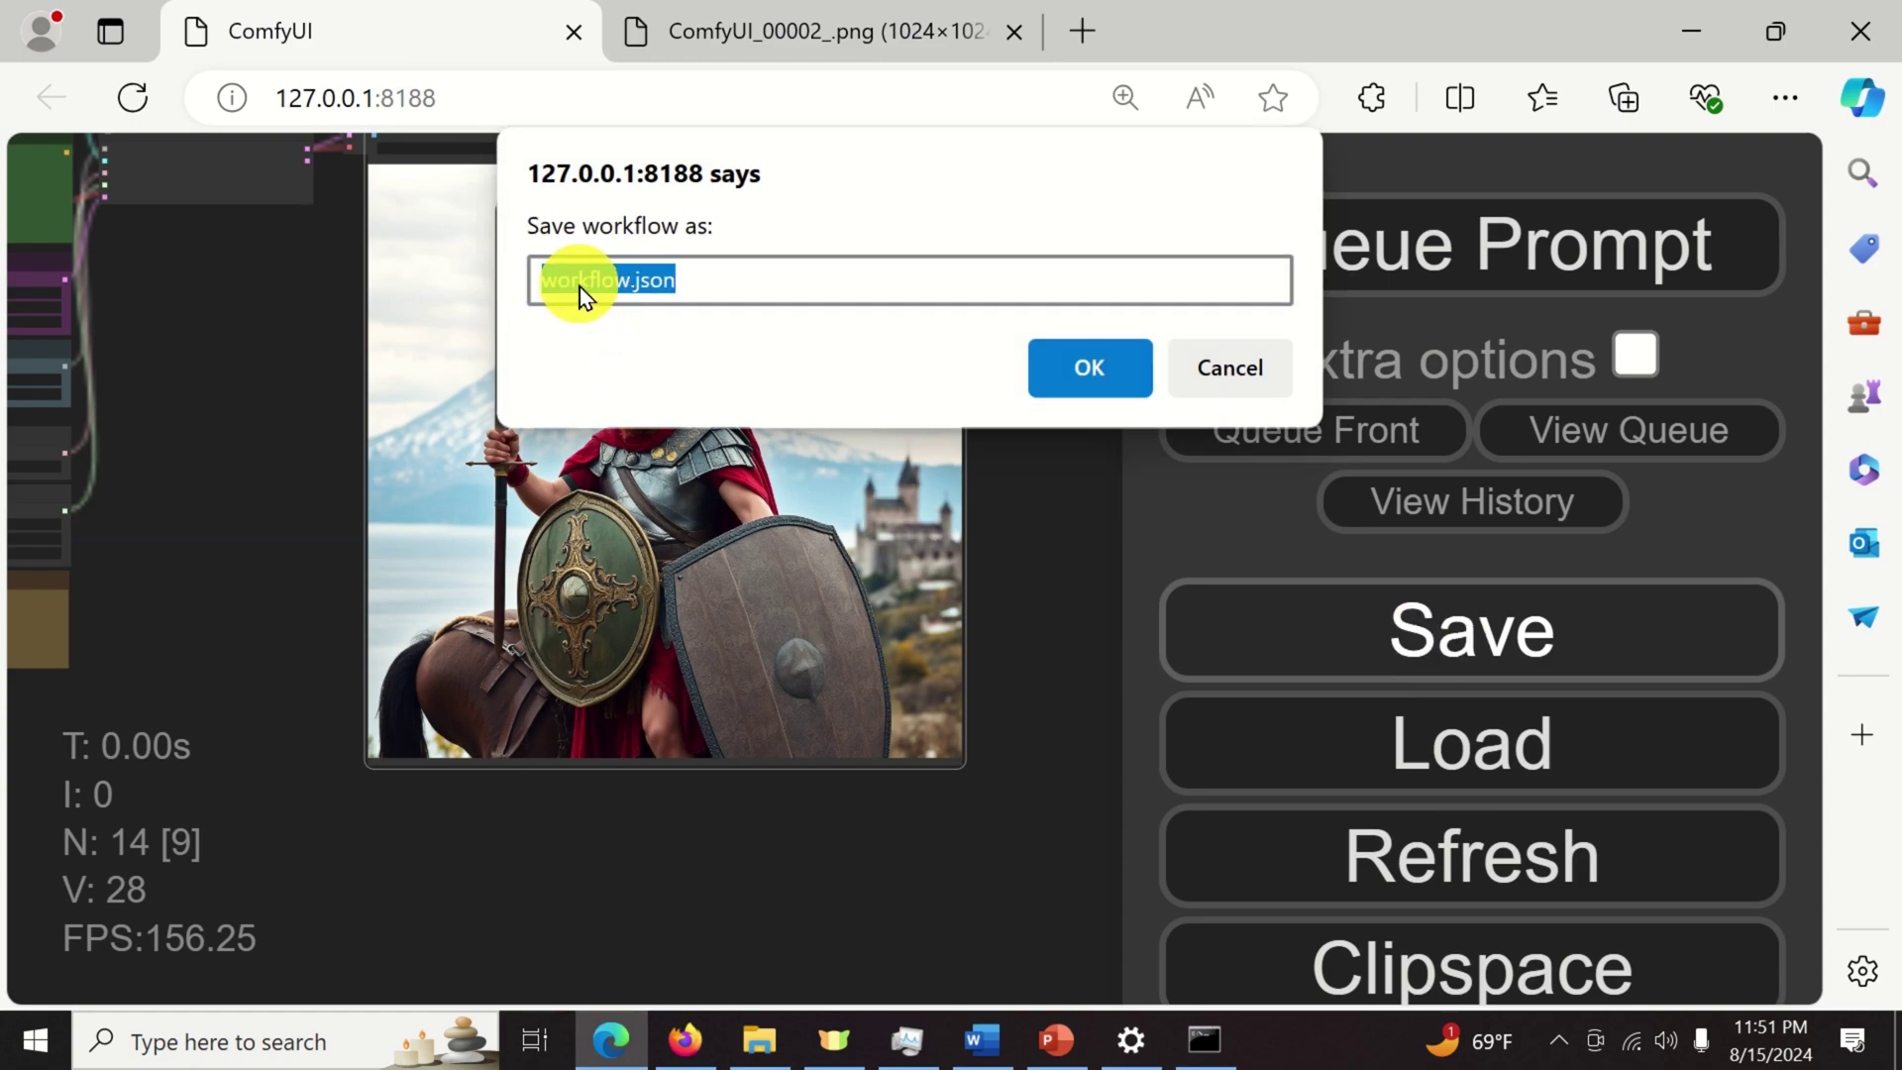
click(599, 287)
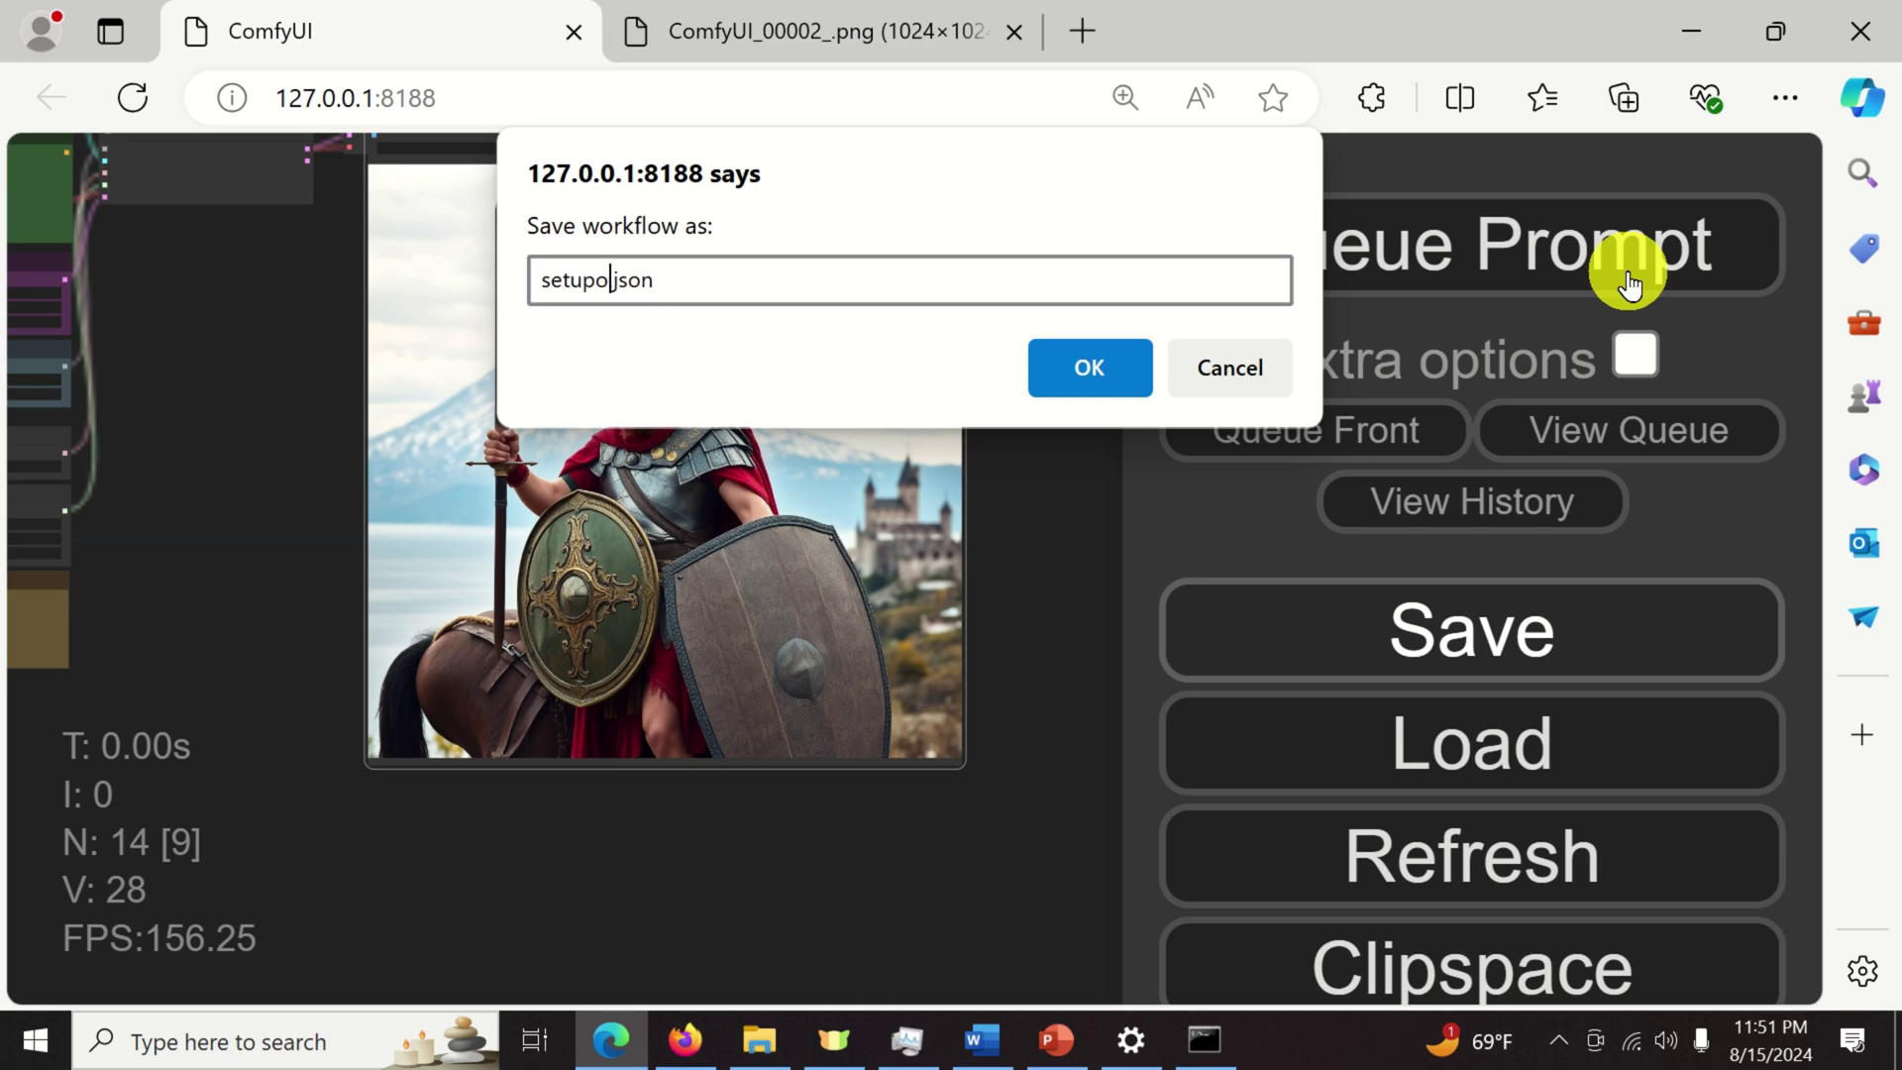
text(setup1)
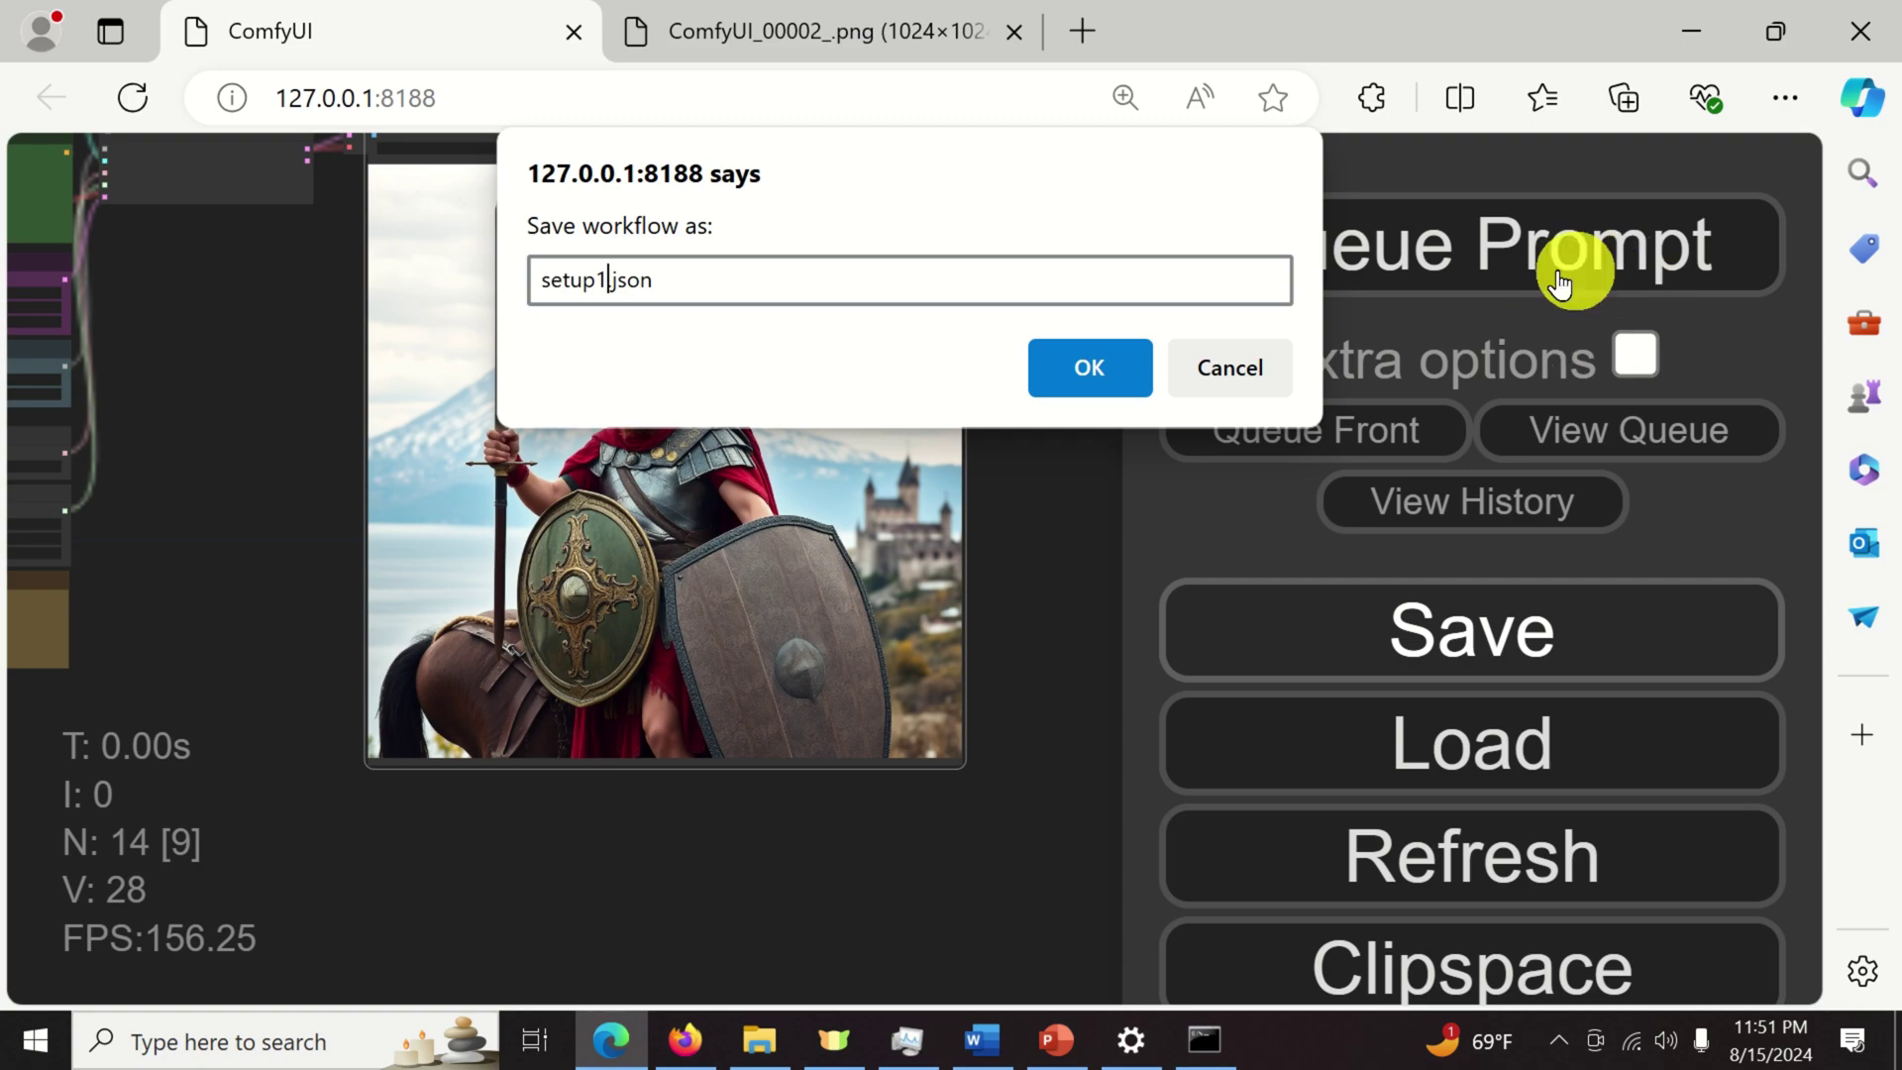
click(1089, 371)
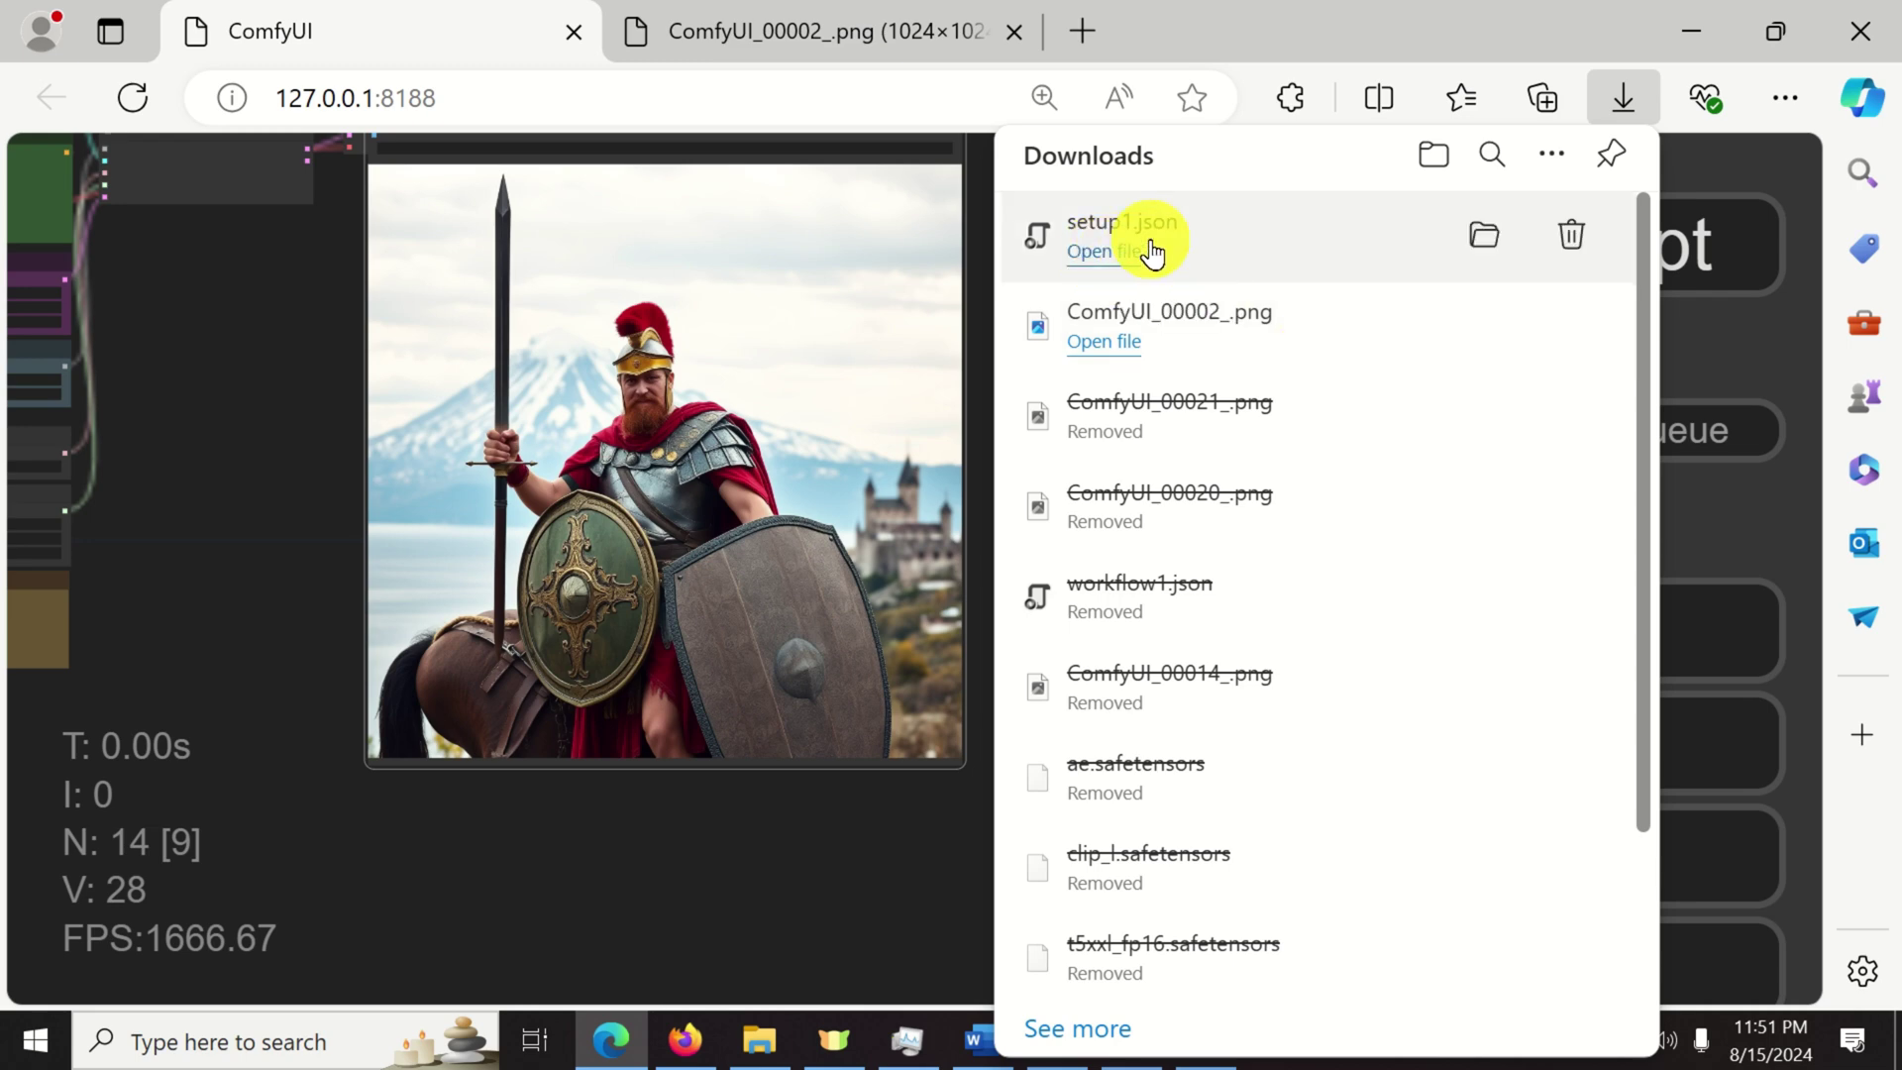
click(1431, 155)
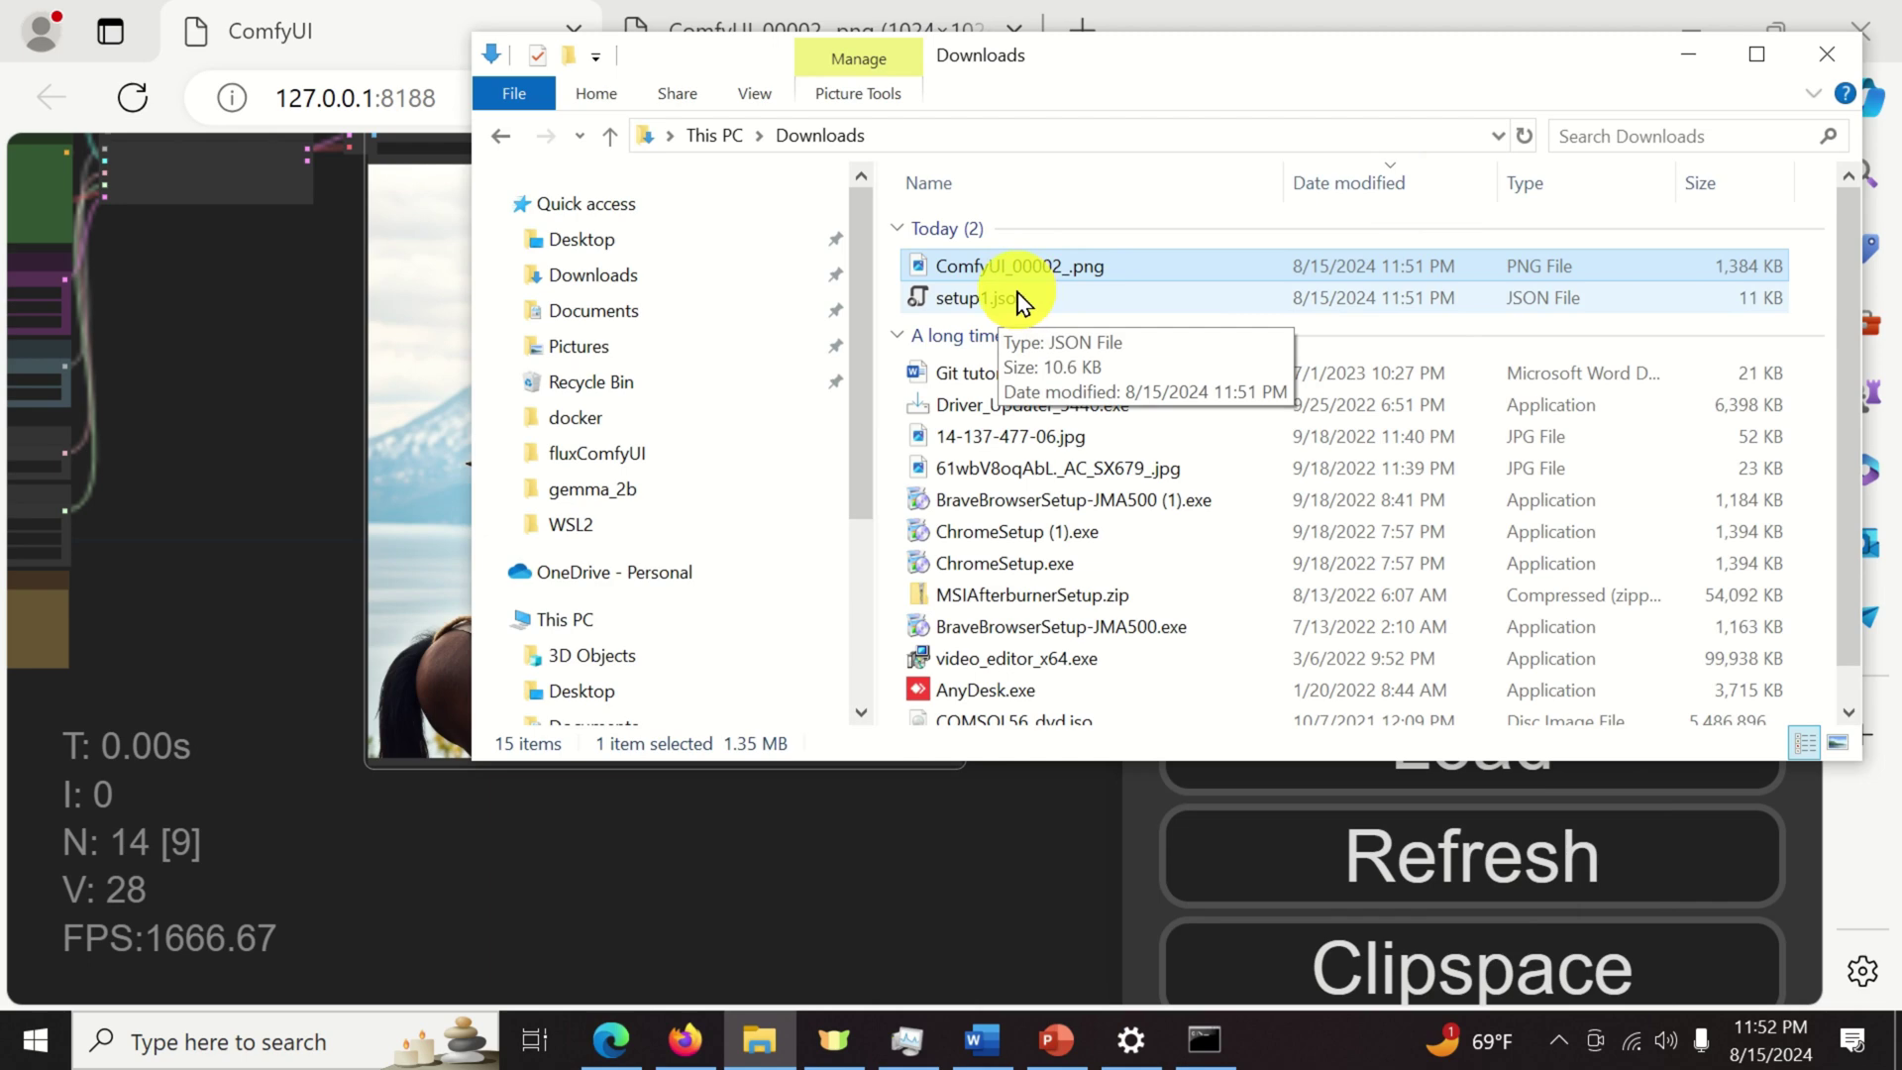
click(1688, 63)
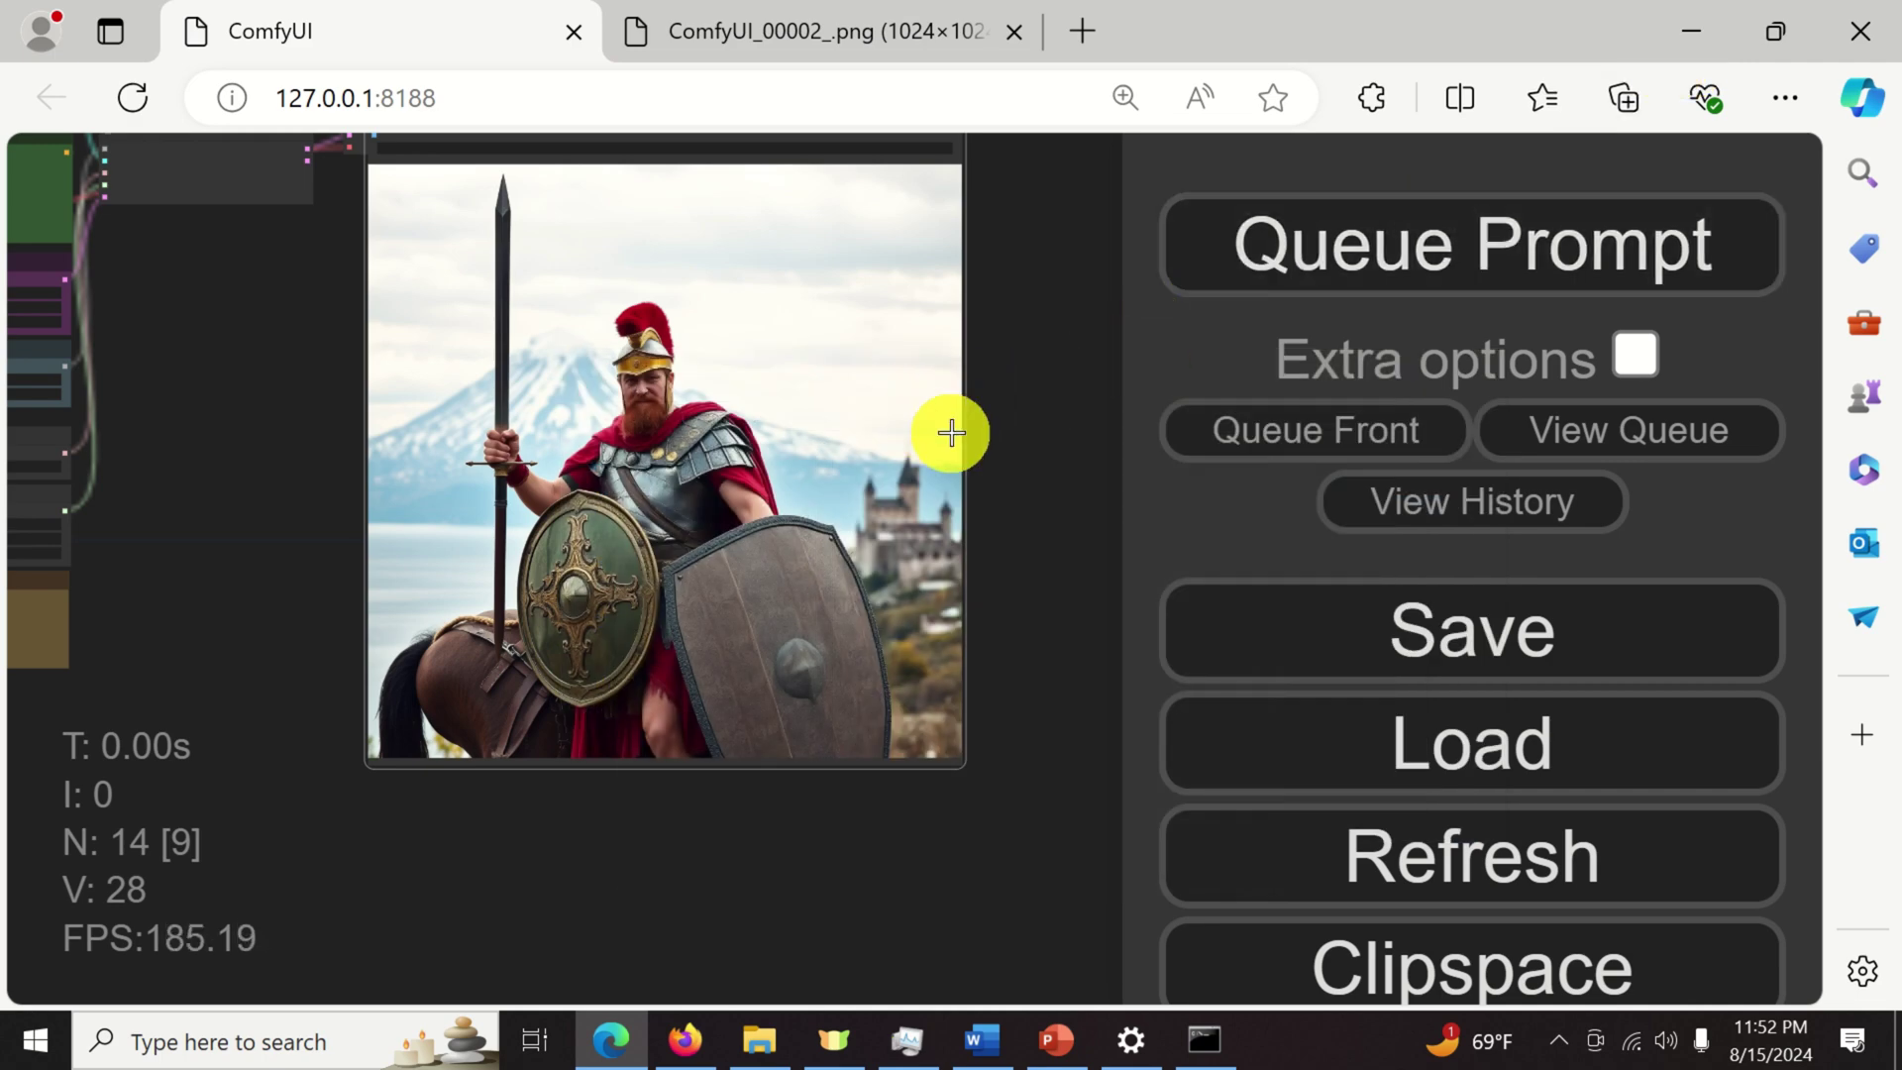